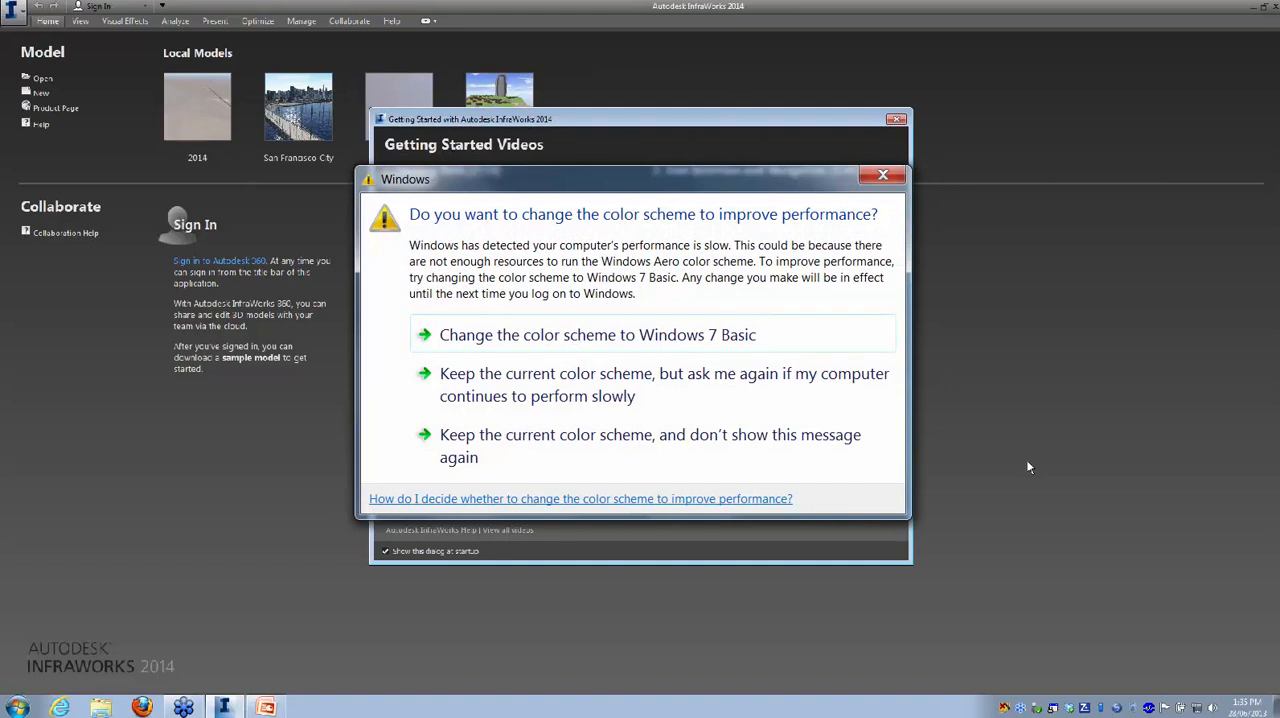
Step: Close the Getting Started window and create a new model named Webcast
click(897, 121)
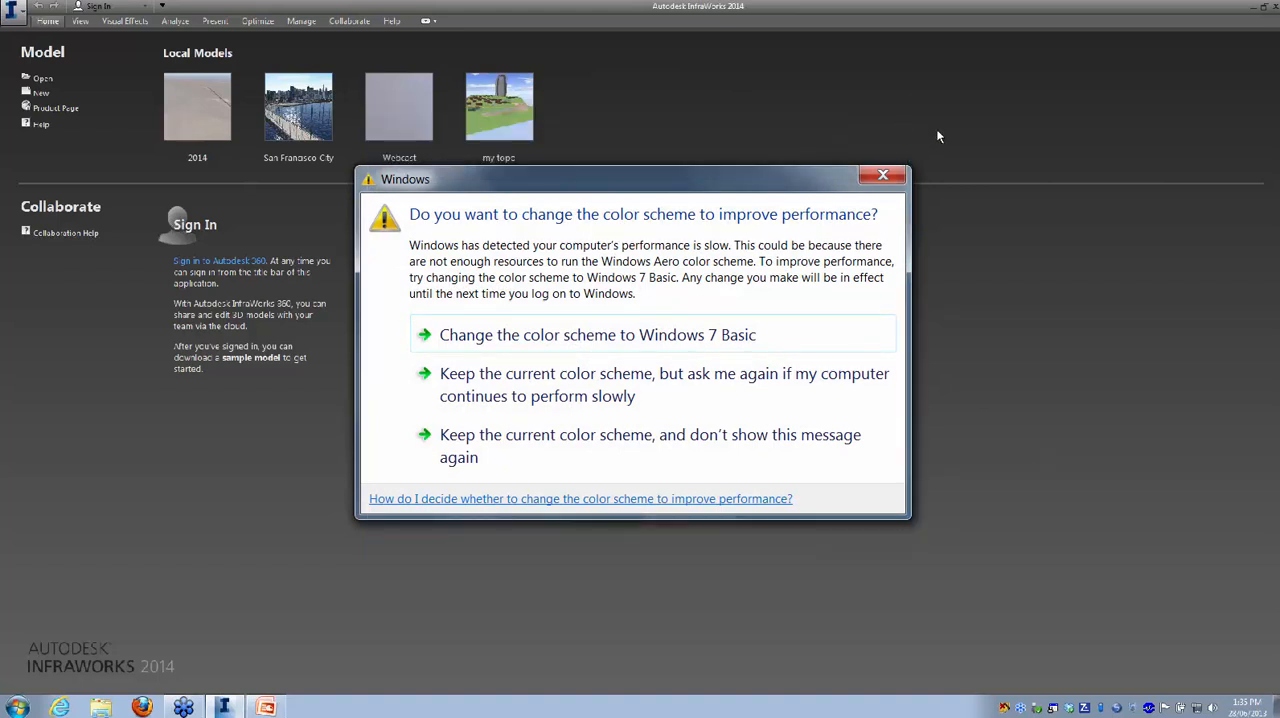
click(41, 93)
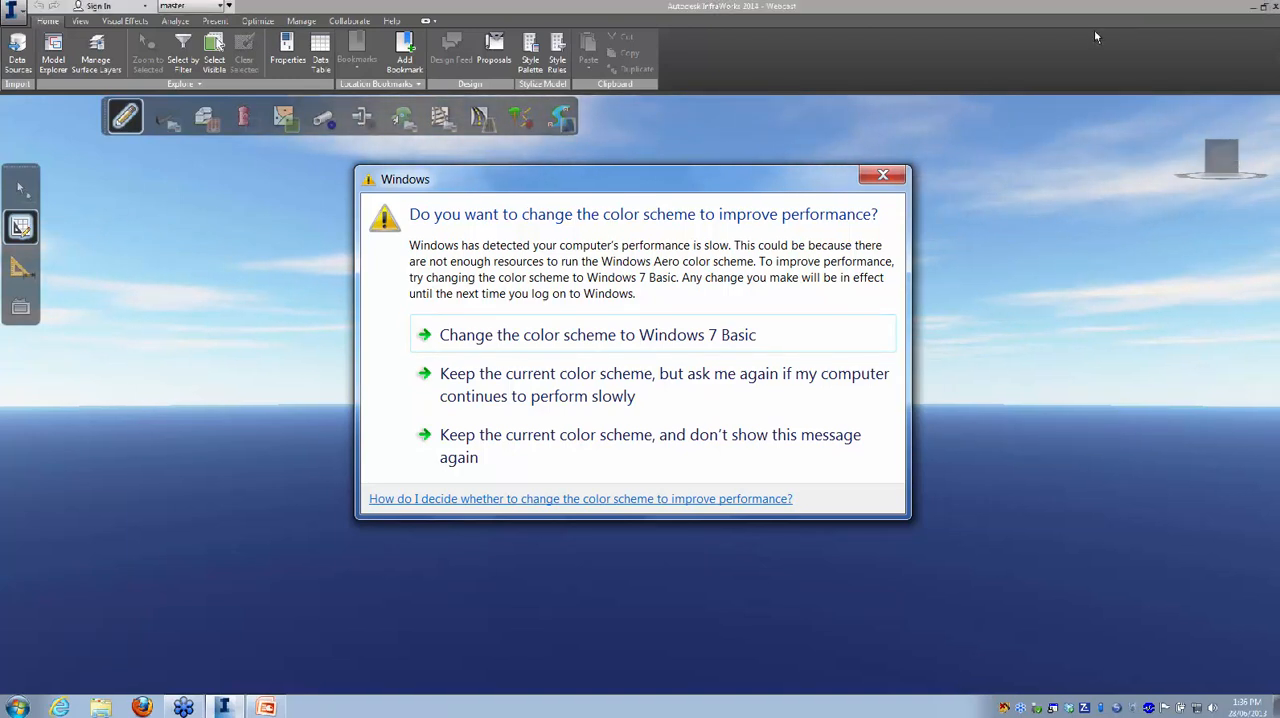
Step: Switch the empty model to a top view and display its data sources
click(1046, 222)
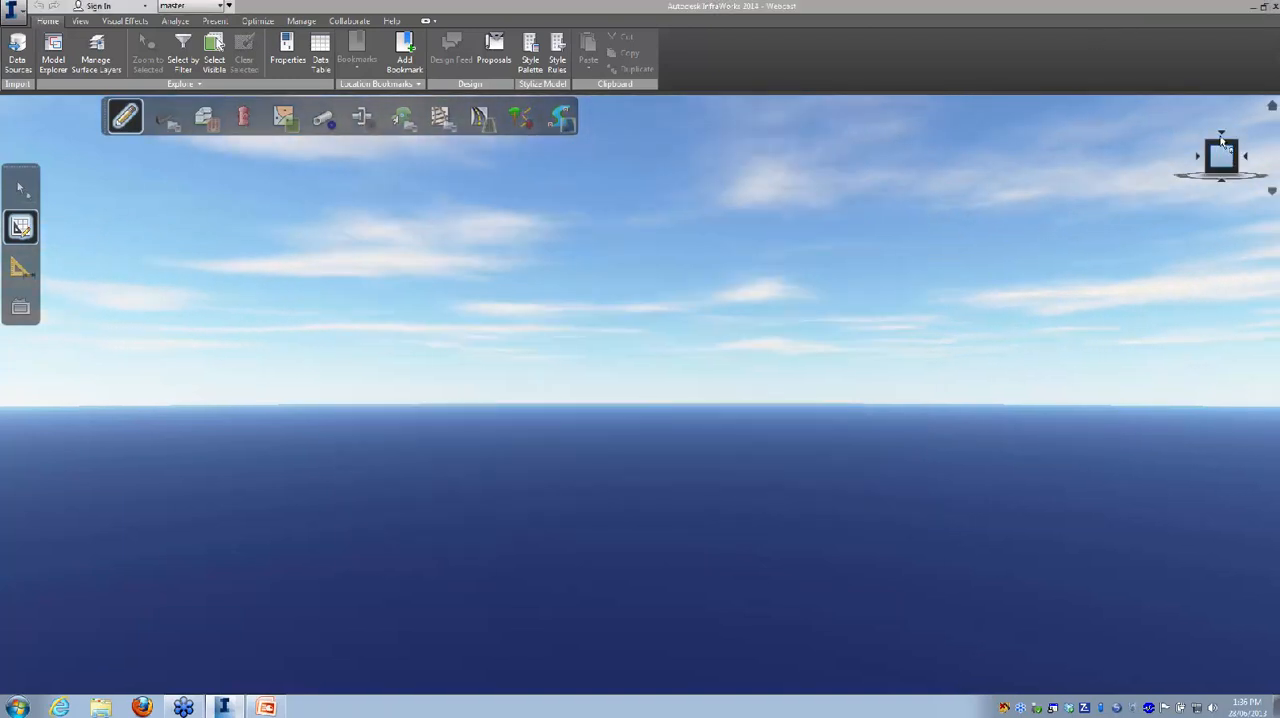
click(1222, 145)
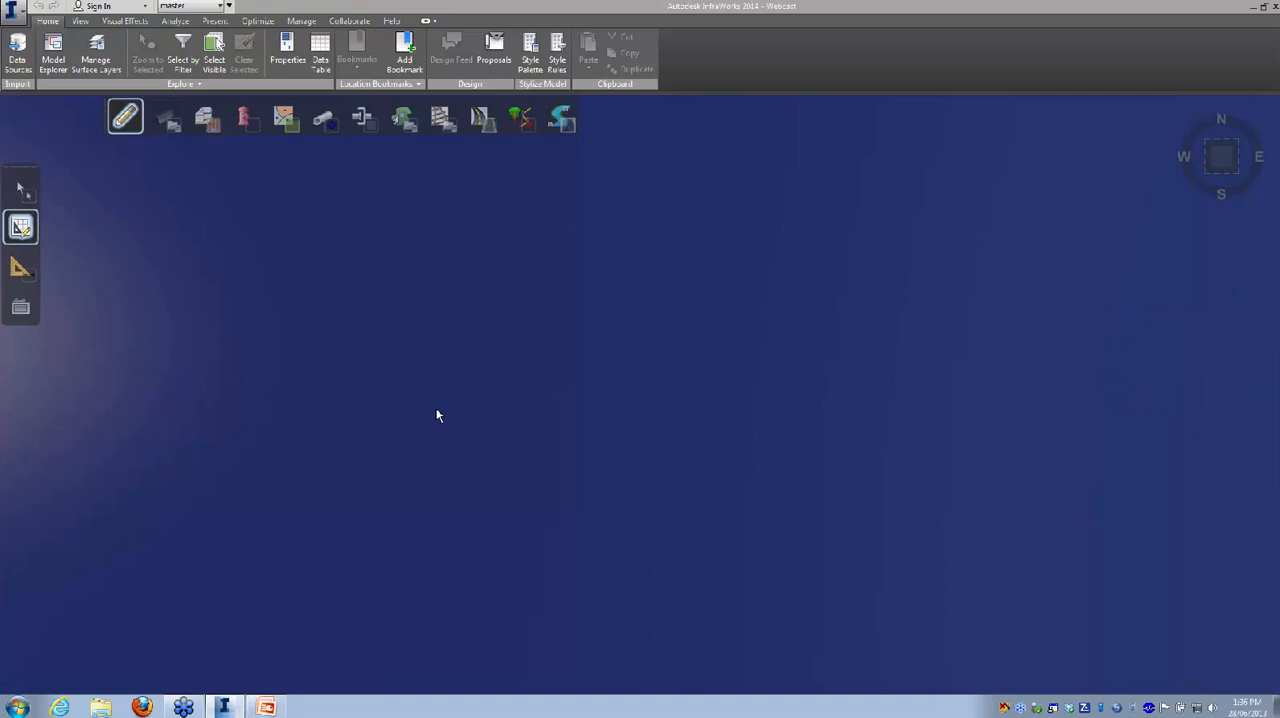
click(21, 187)
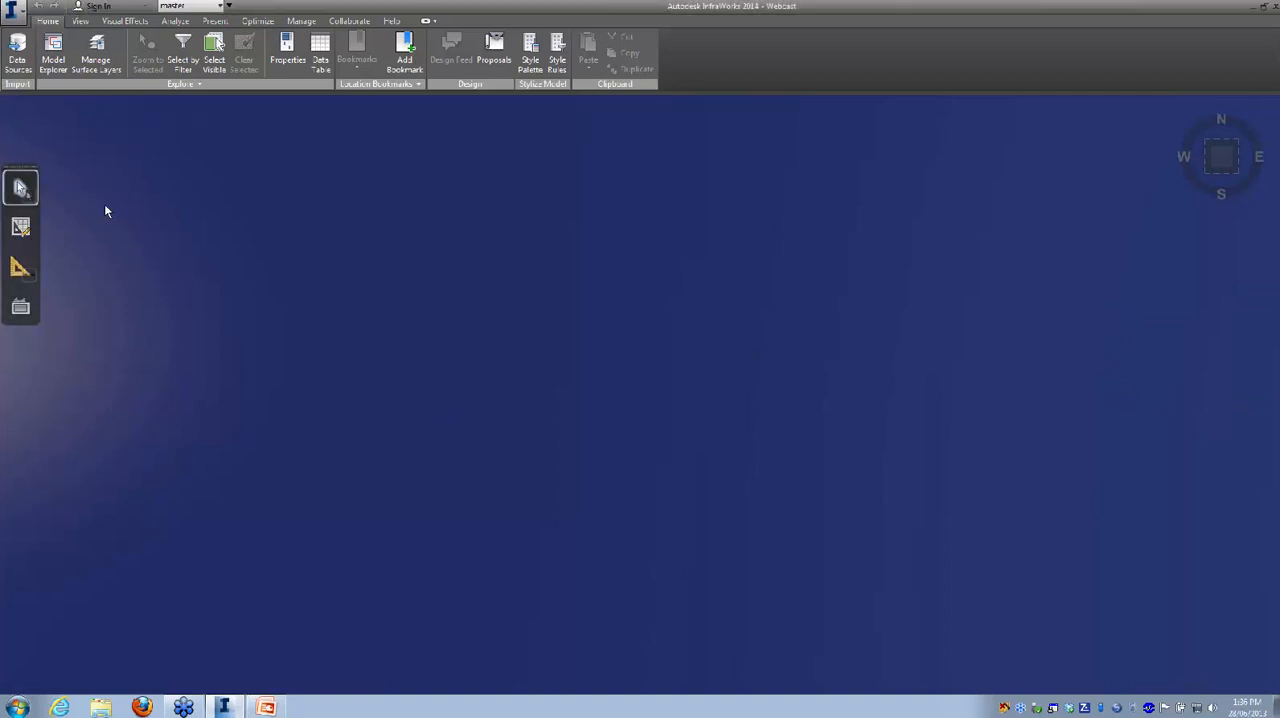
click(16, 47)
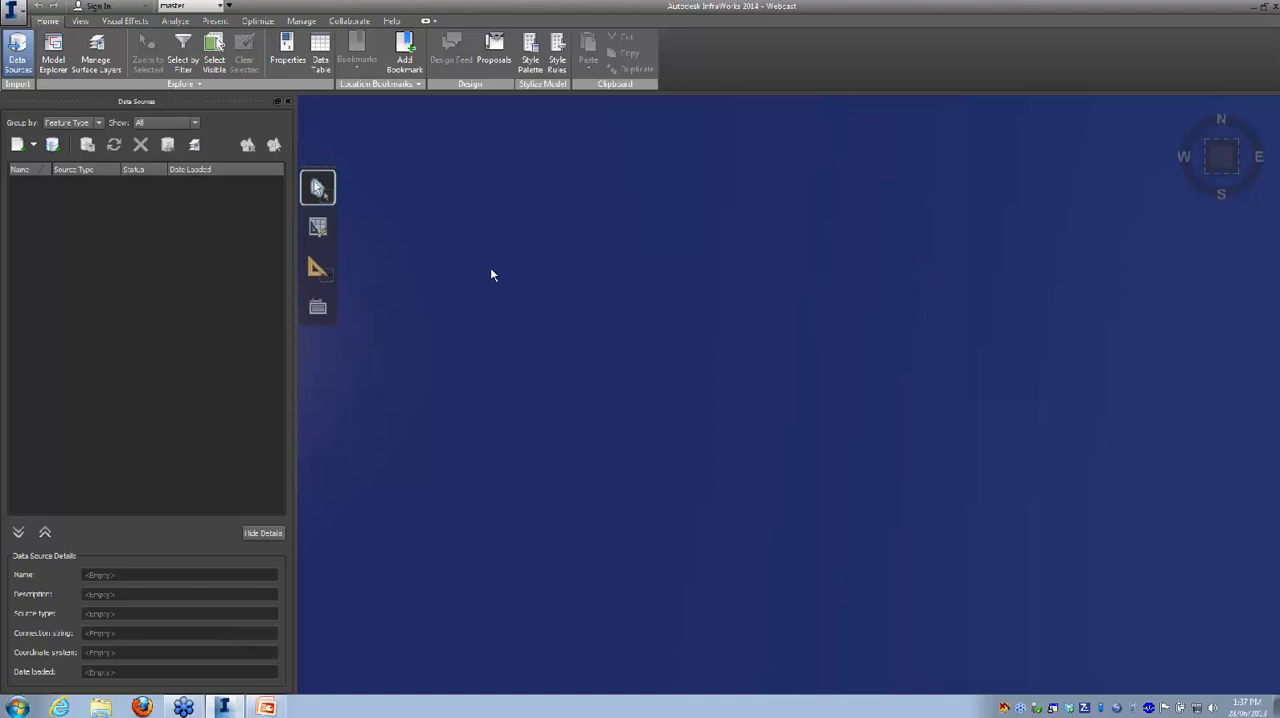
Step: Start adding a LandXML data source and browse to IM_dataset, Green Acres, Site on the Iomega_HDD drive
click(34, 146)
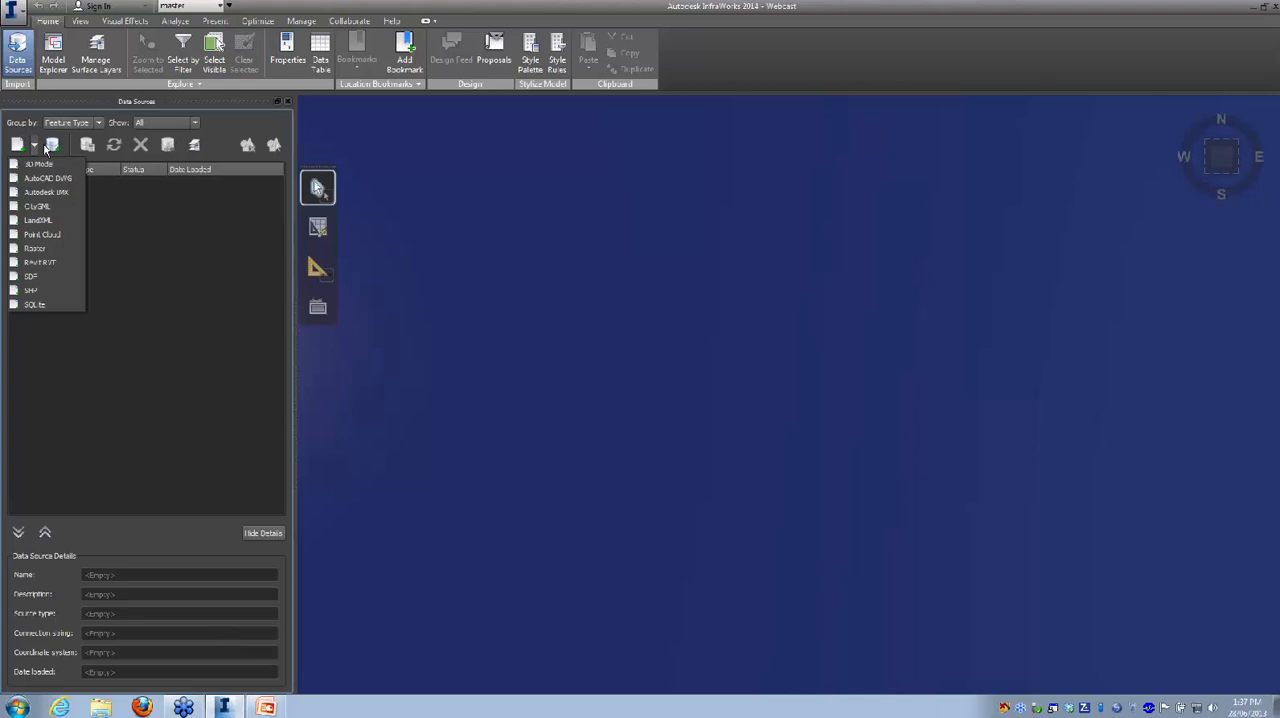
click(40, 221)
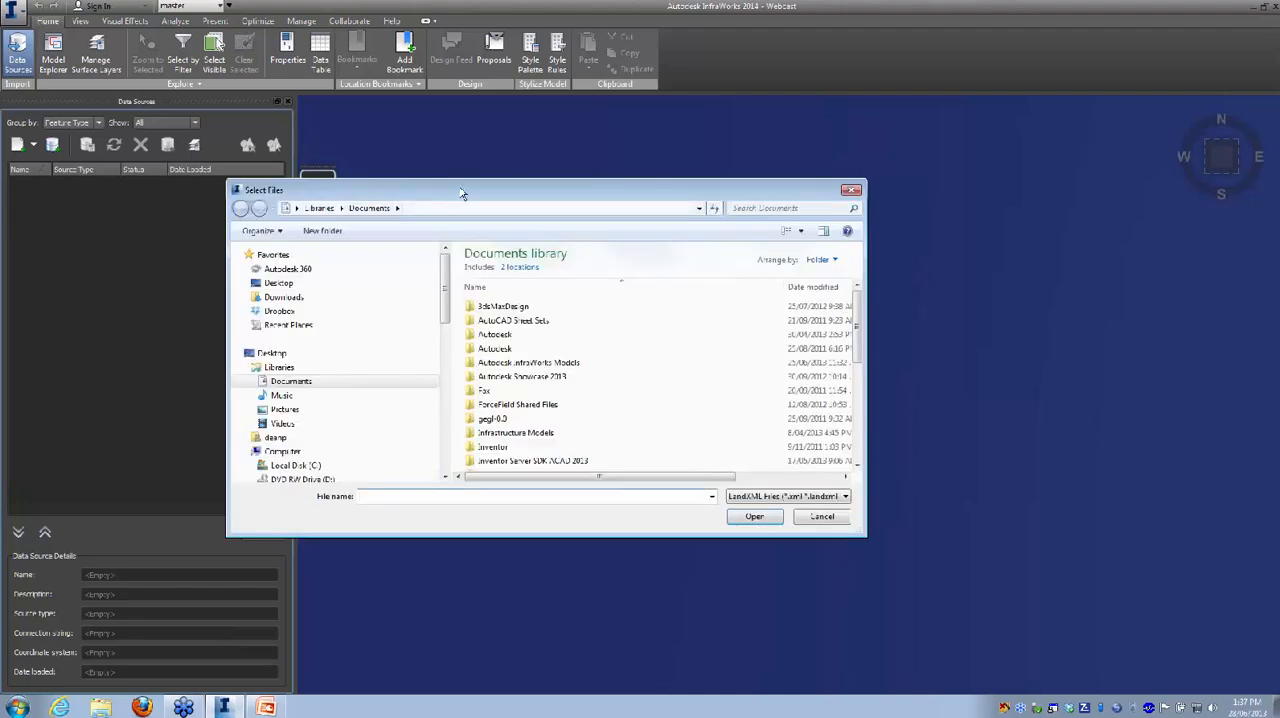
drag(466, 194, 573, 151)
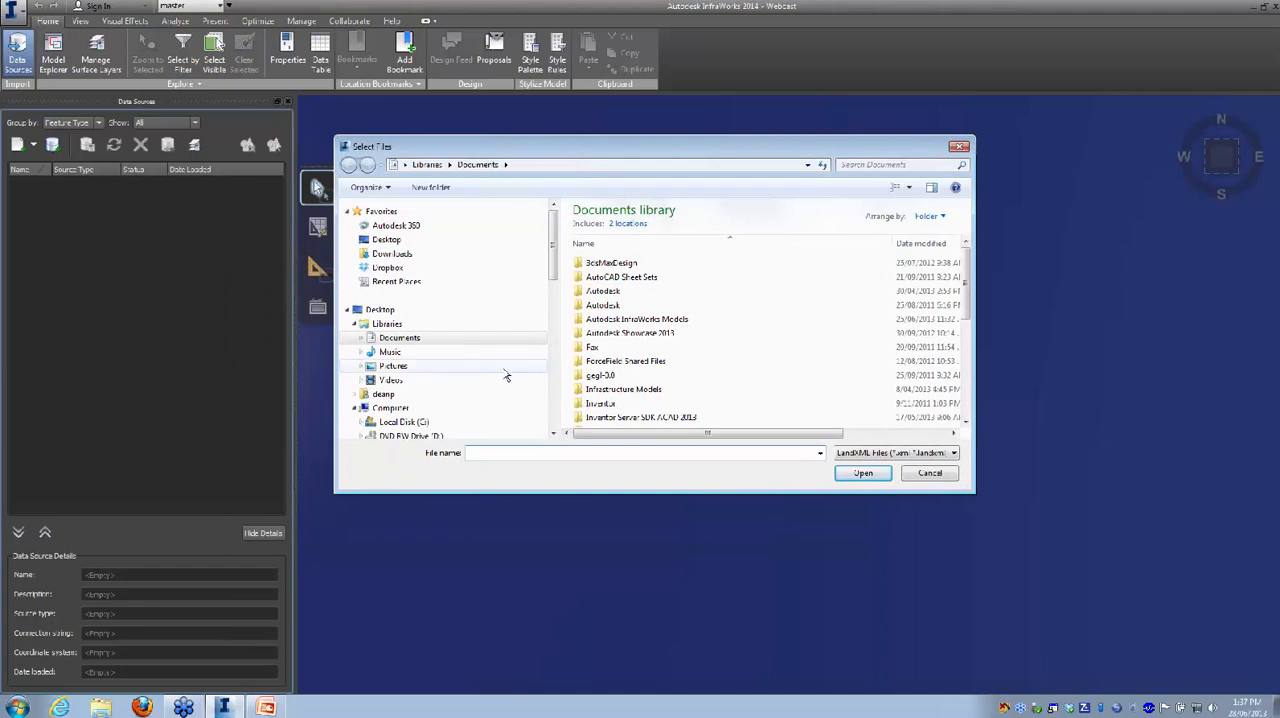
drag(555, 250, 555, 295)
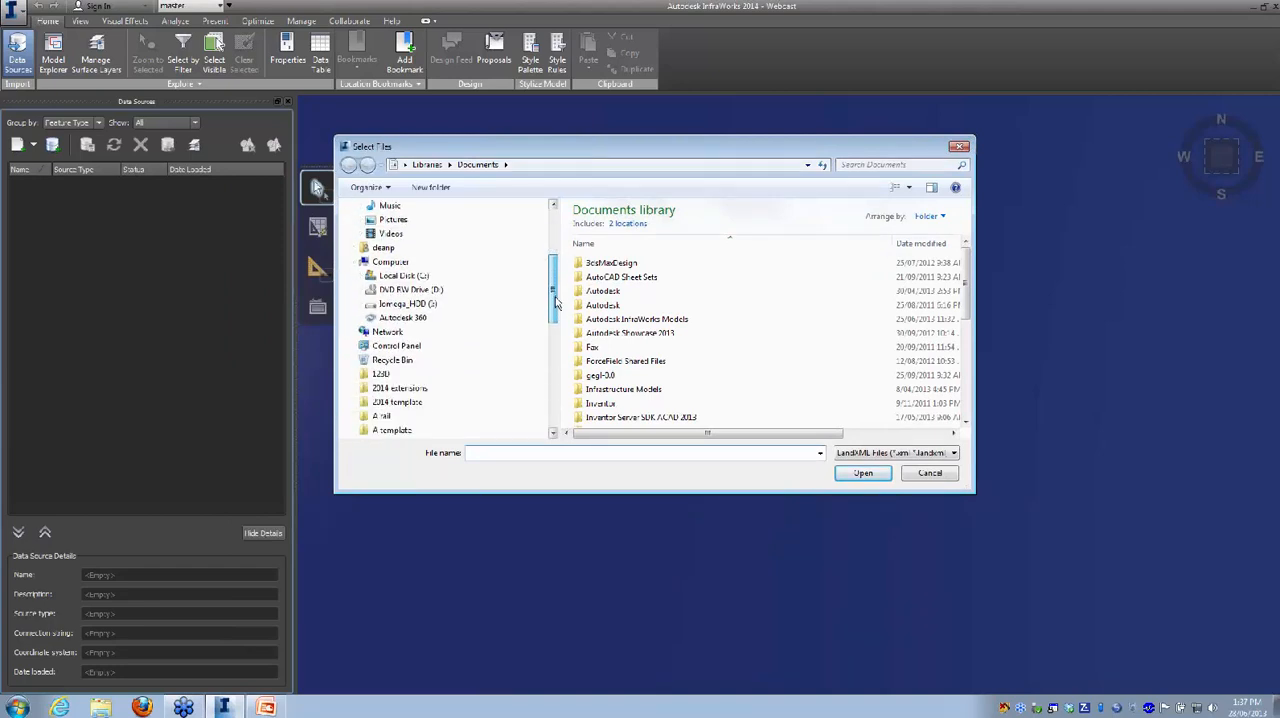
click(400, 303)
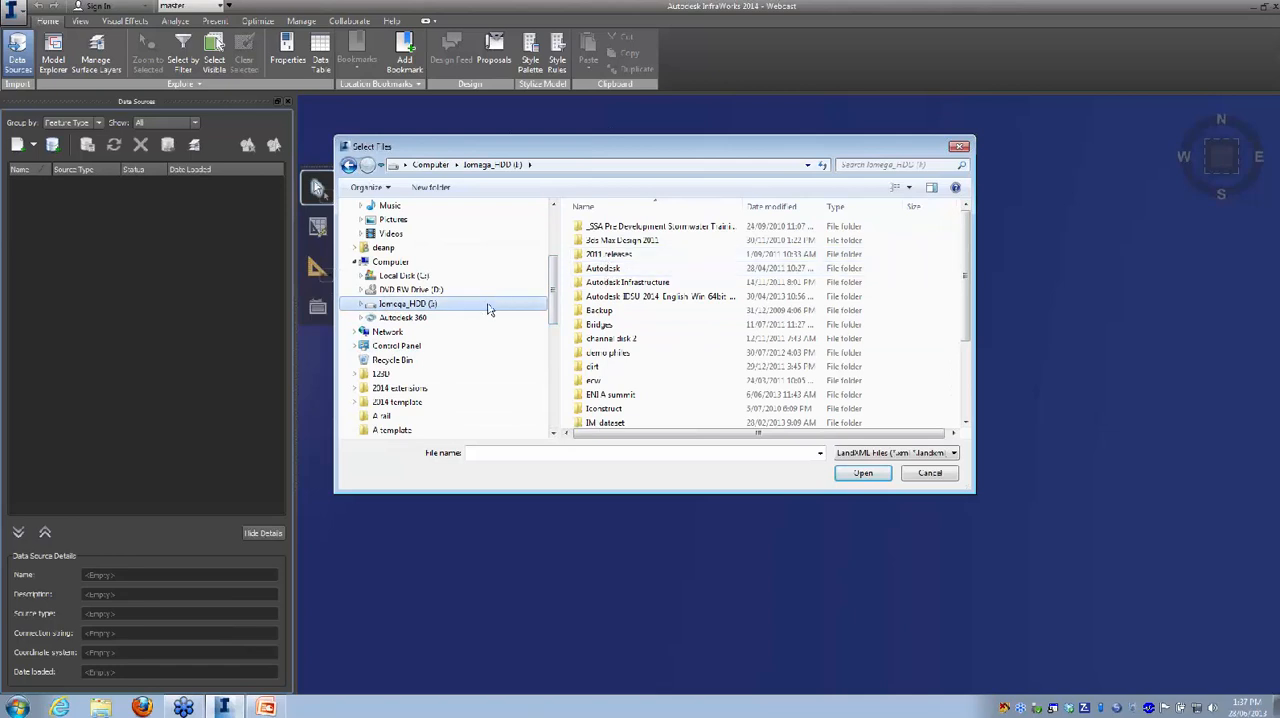
drag(966, 257, 970, 316)
double_click(600, 321)
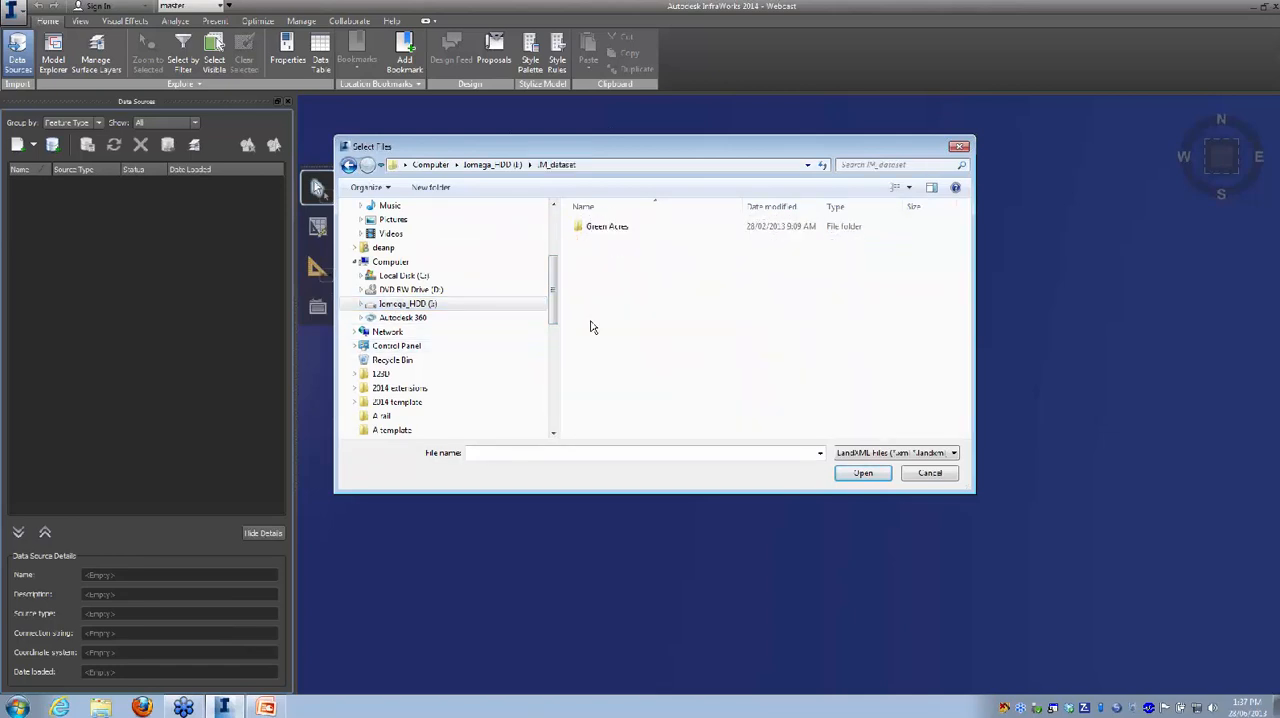
double_click(606, 226)
double_click(605, 228)
click(606, 256)
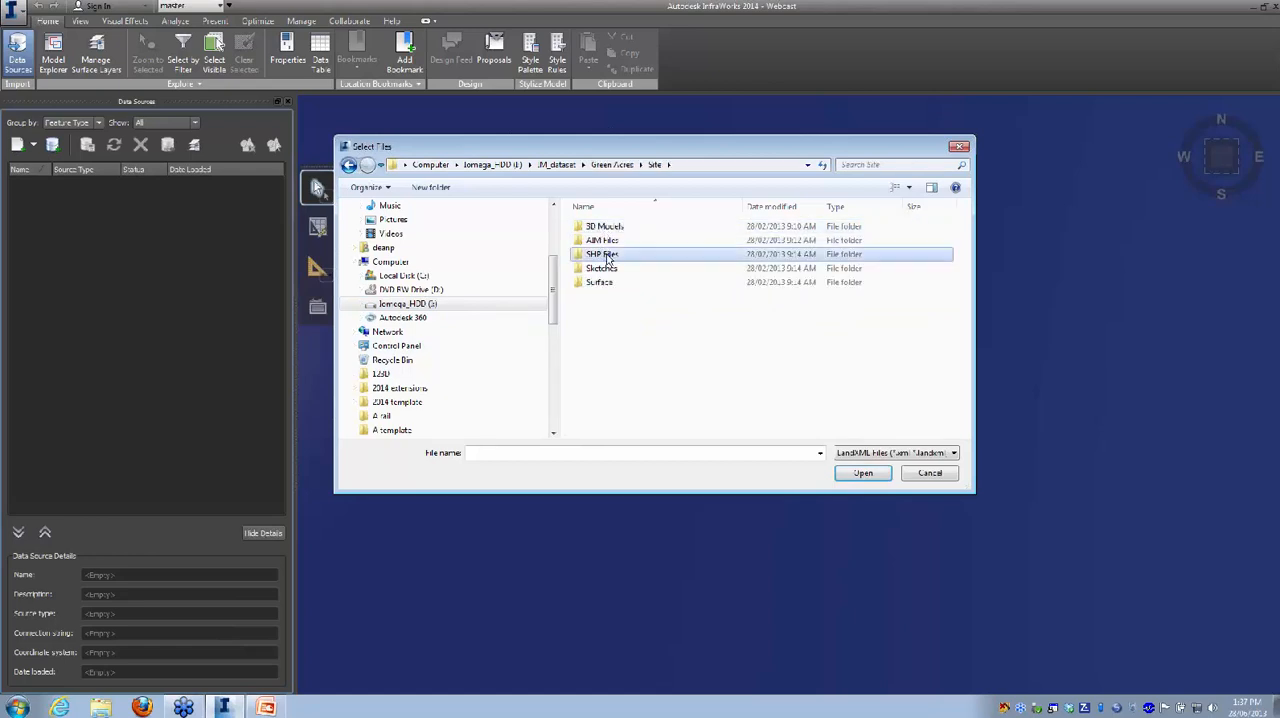
double_click(606, 256)
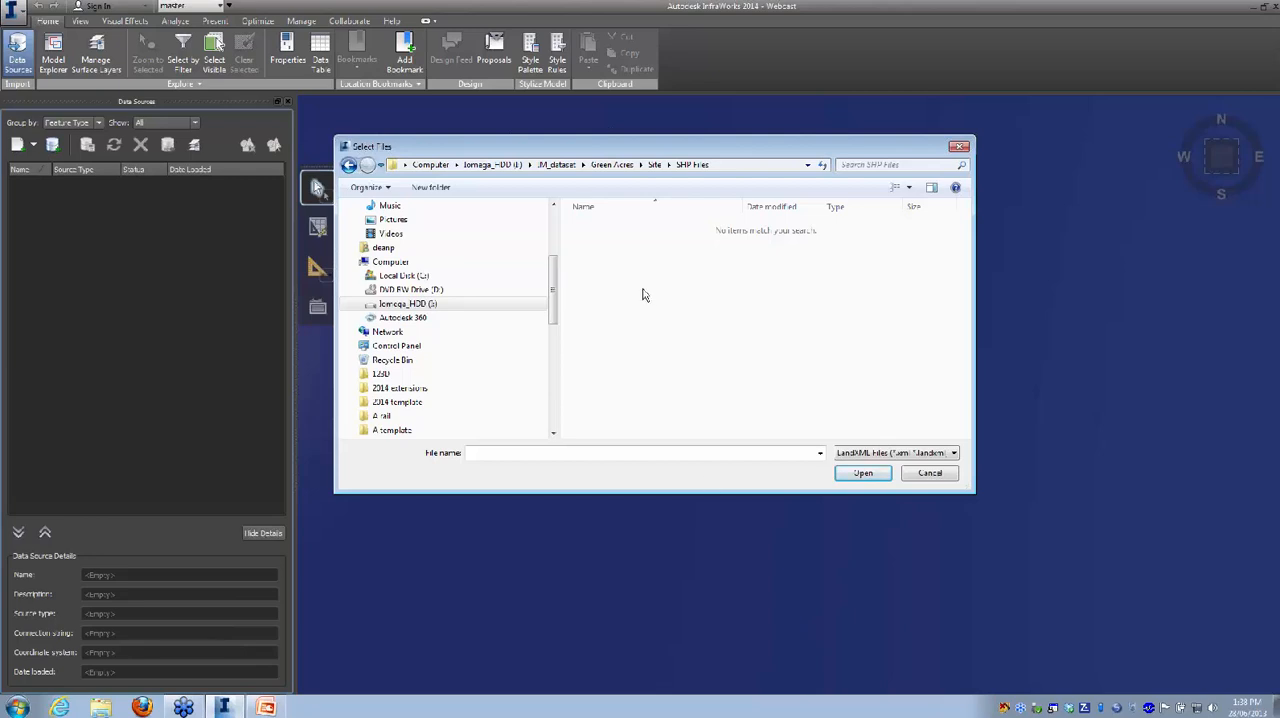
click(655, 164)
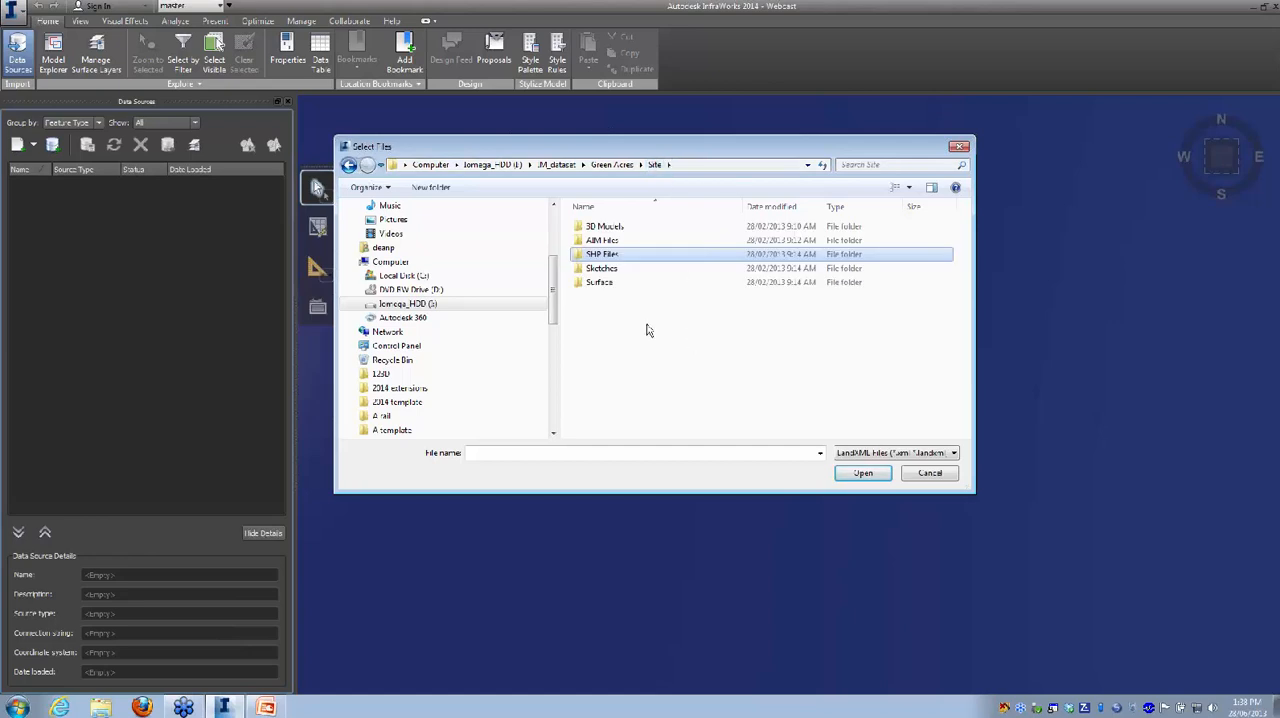
Step: Add ExistingSurface.xml from the Surface folder as the LandXML data source
click(600, 283)
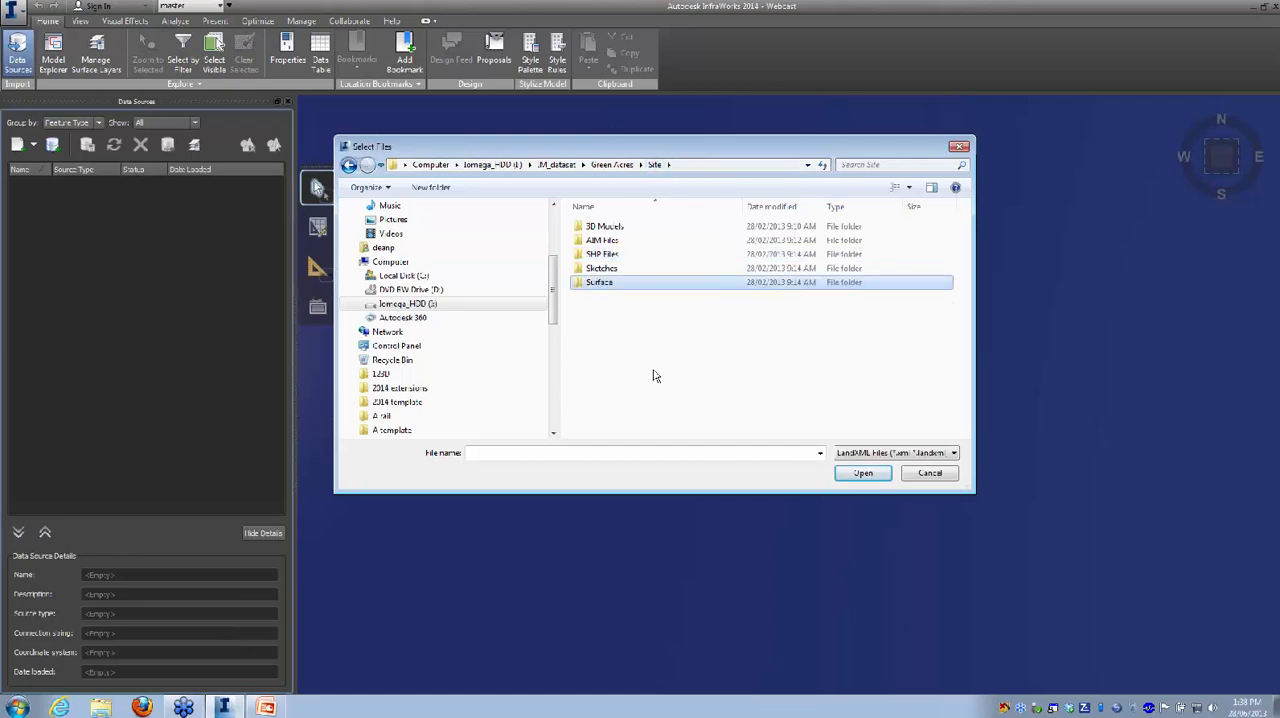
click(603, 242)
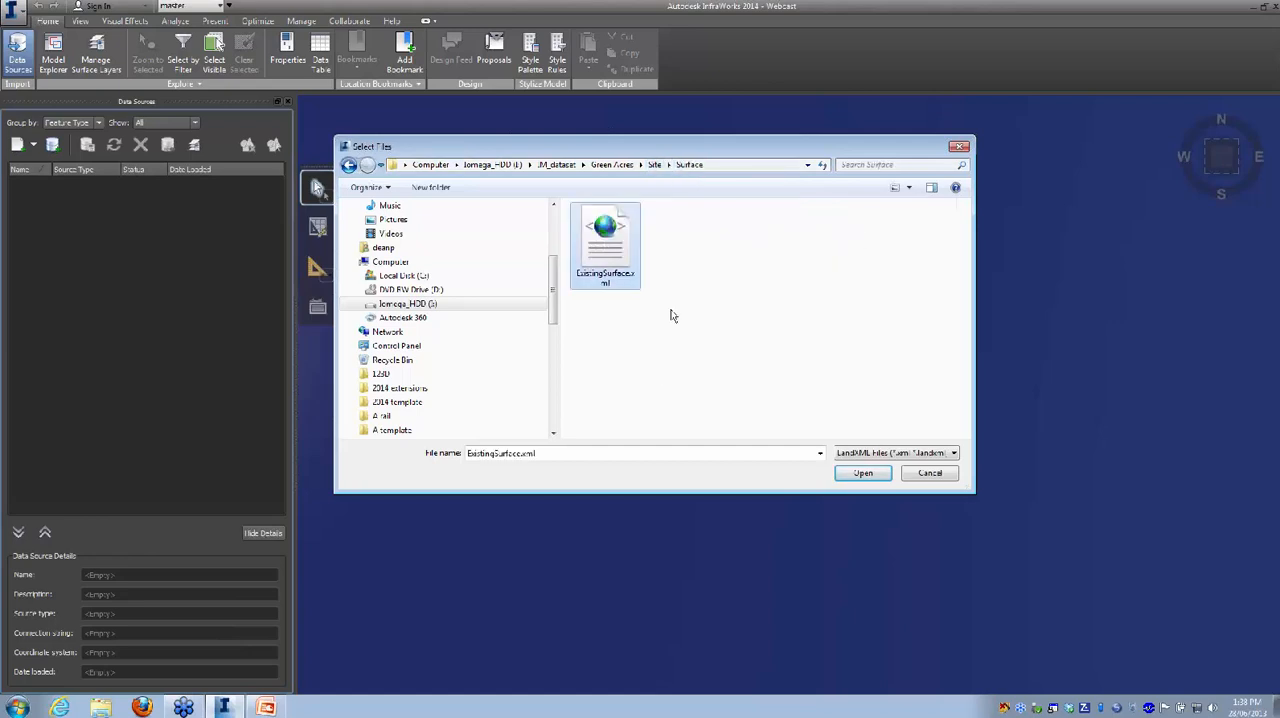
click(880, 481)
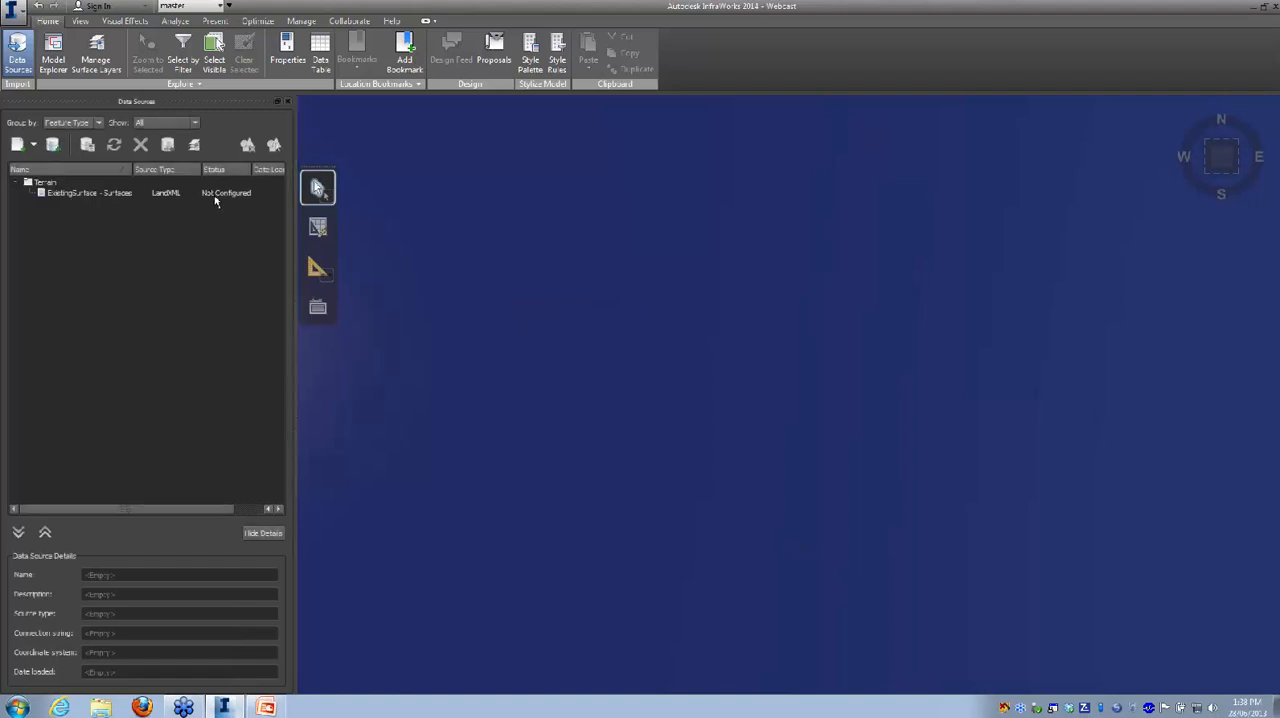
Step: Configure the ExistingSurface terrain source with coordinate system CA-I and refresh it into the model
right_click(107, 198)
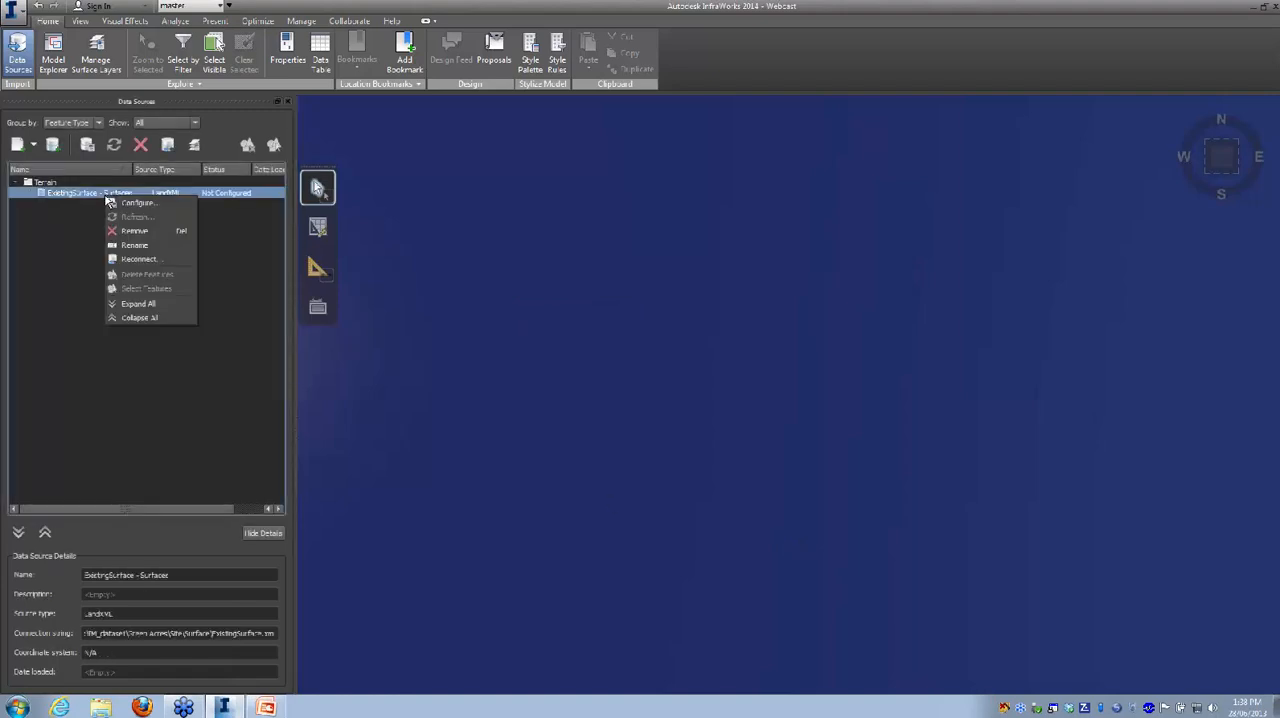
click(131, 203)
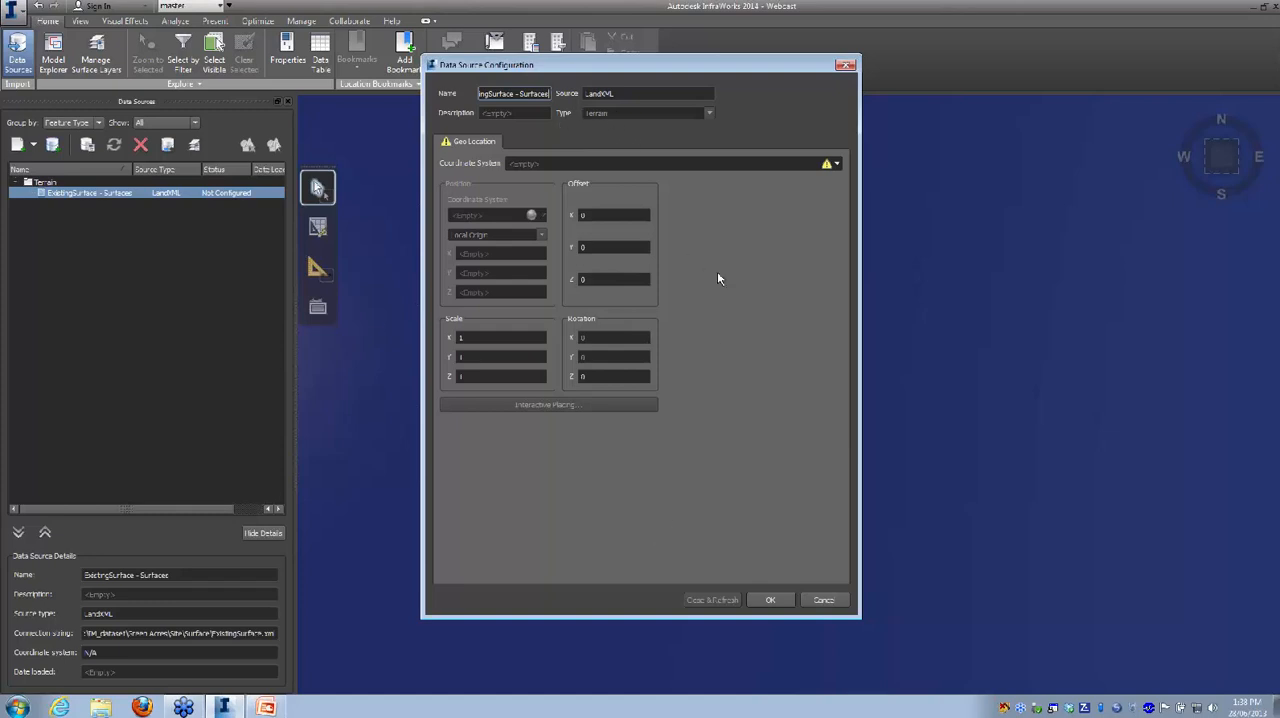
click(838, 164)
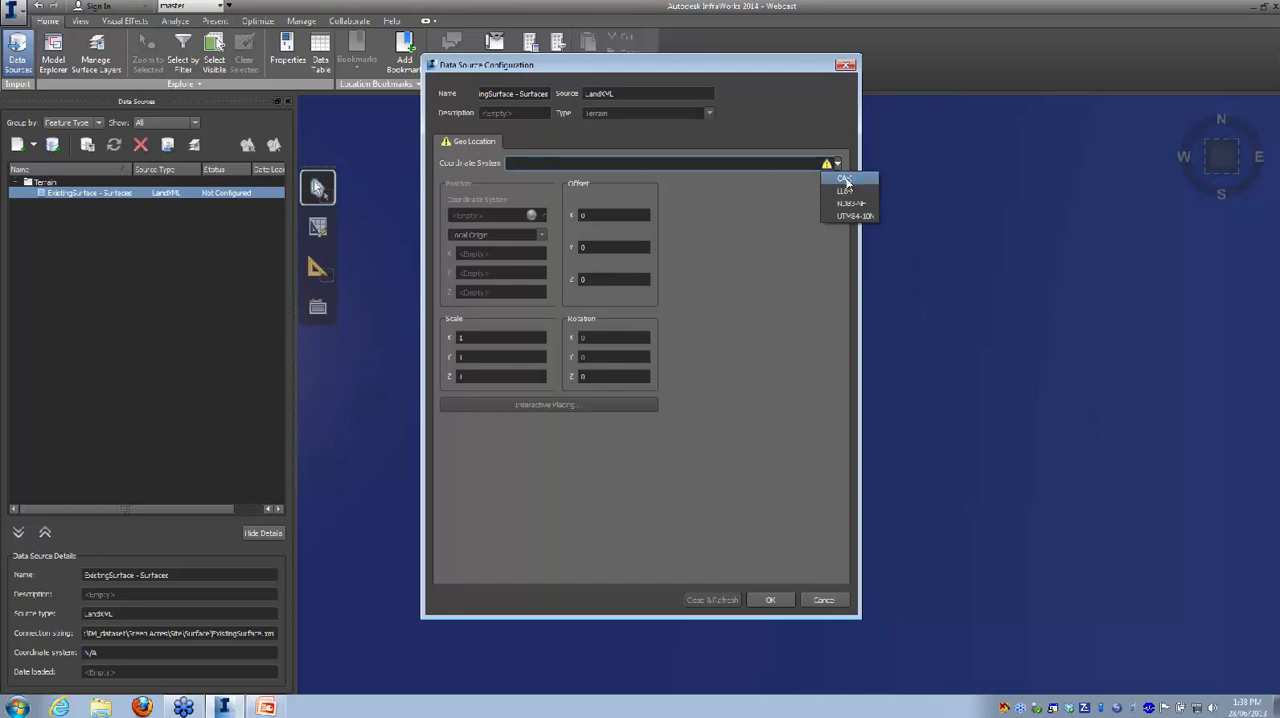
click(843, 178)
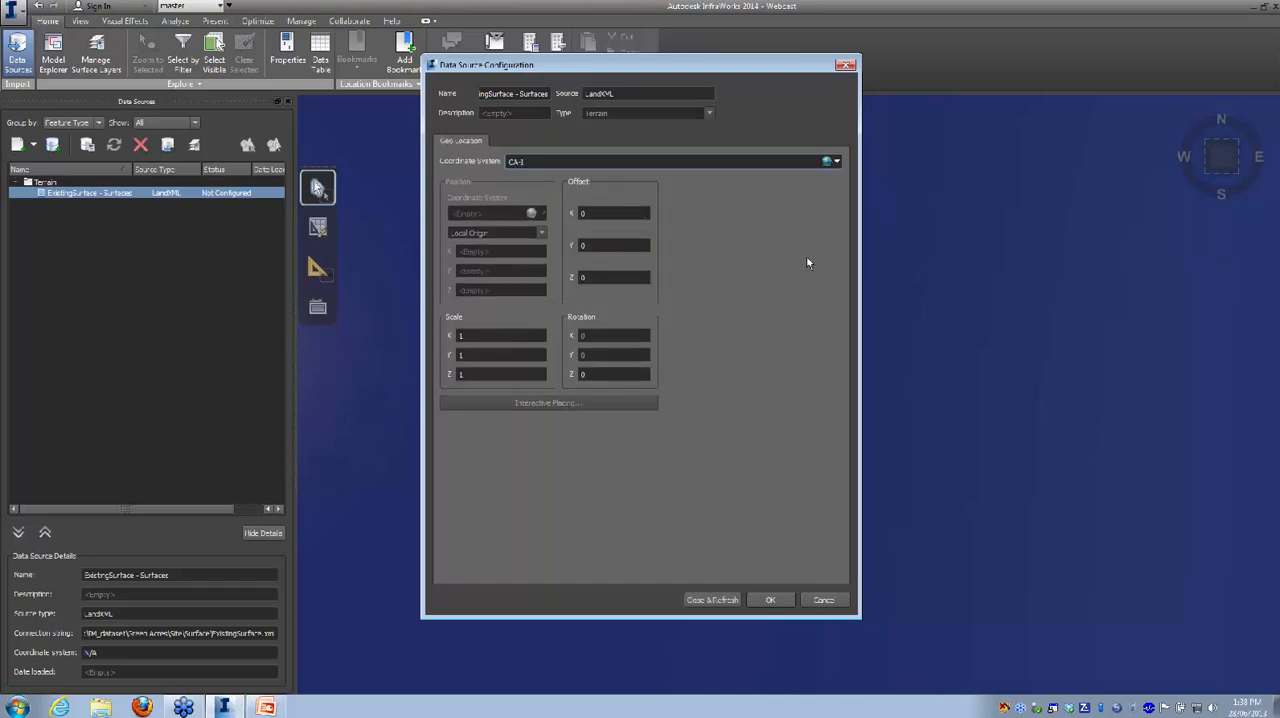
click(712, 600)
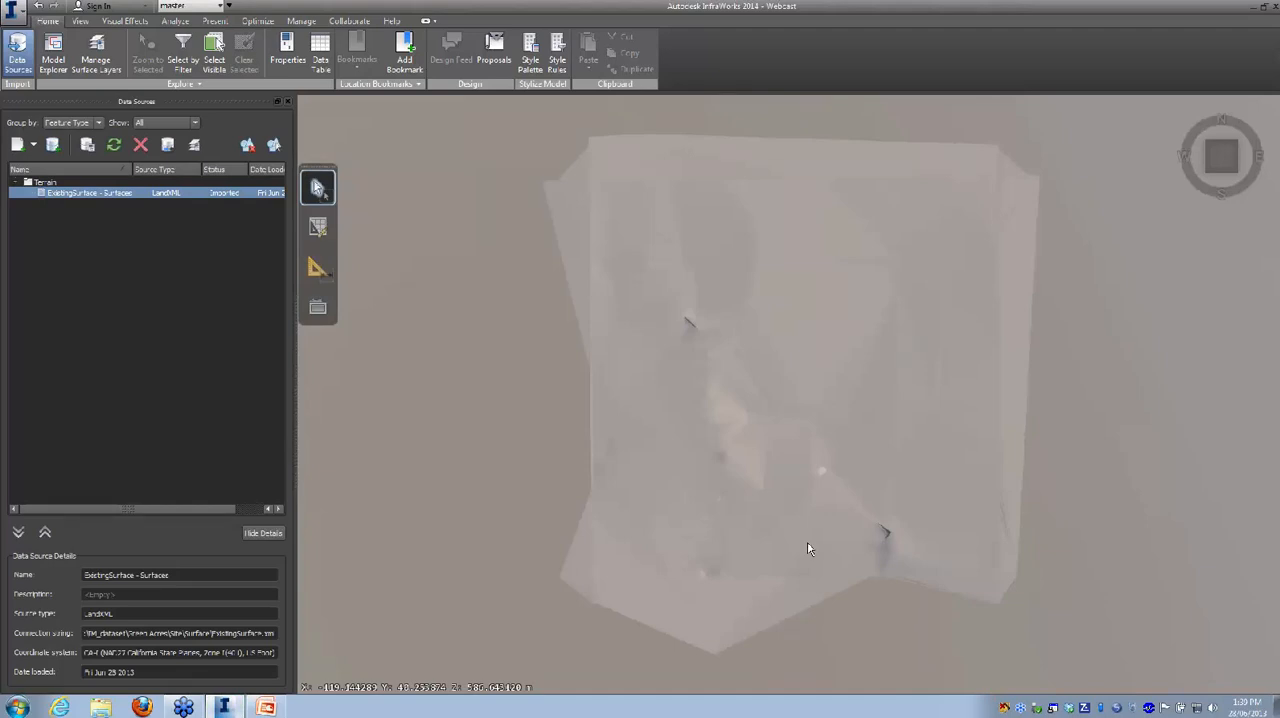
Step: Add the aerial images 1515112ne.tif through 1515112sw.tif from the Surface folder as a raster data source
middle_drag(809, 548, 709, 386)
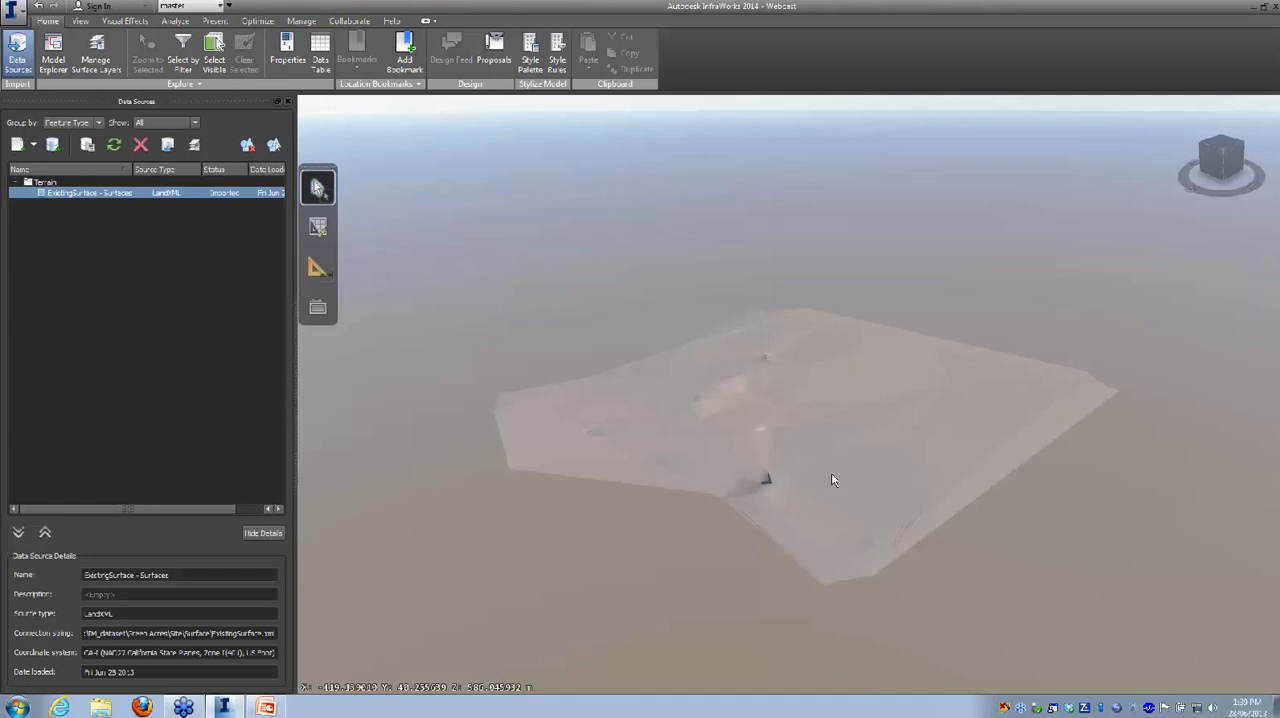
scroll(831, 480, up, 6)
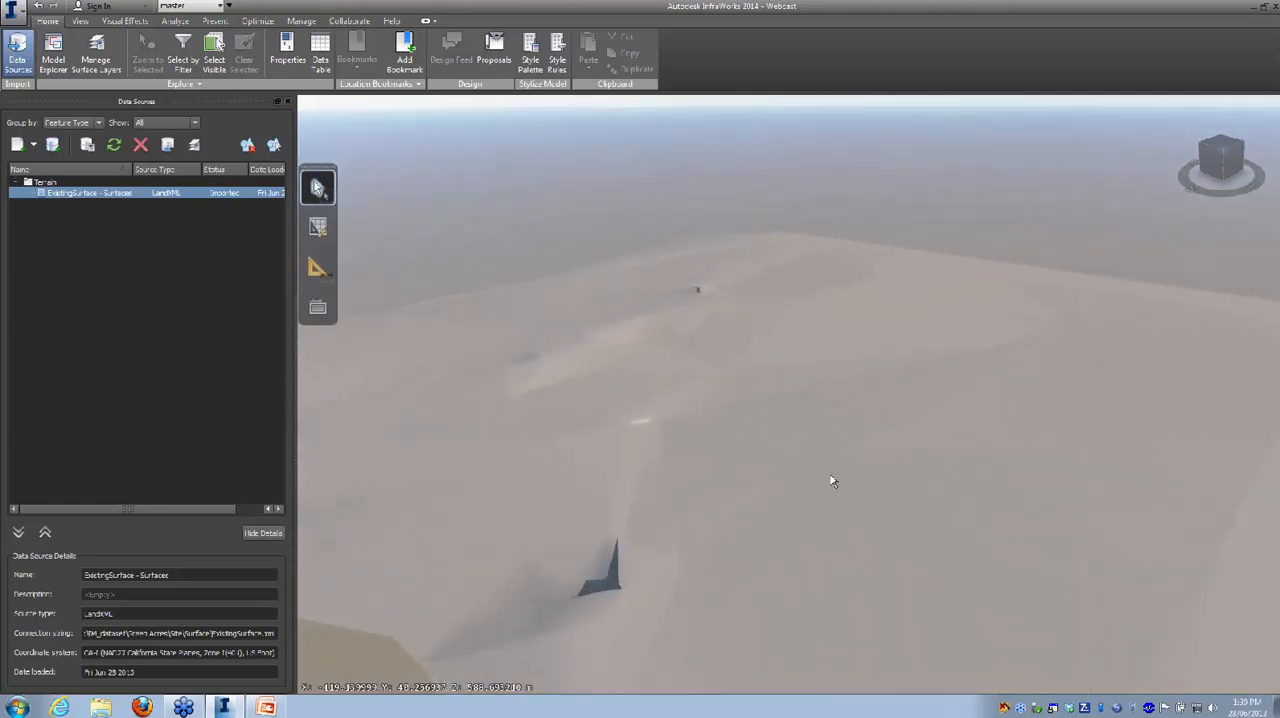
scroll(828, 479, up, 2)
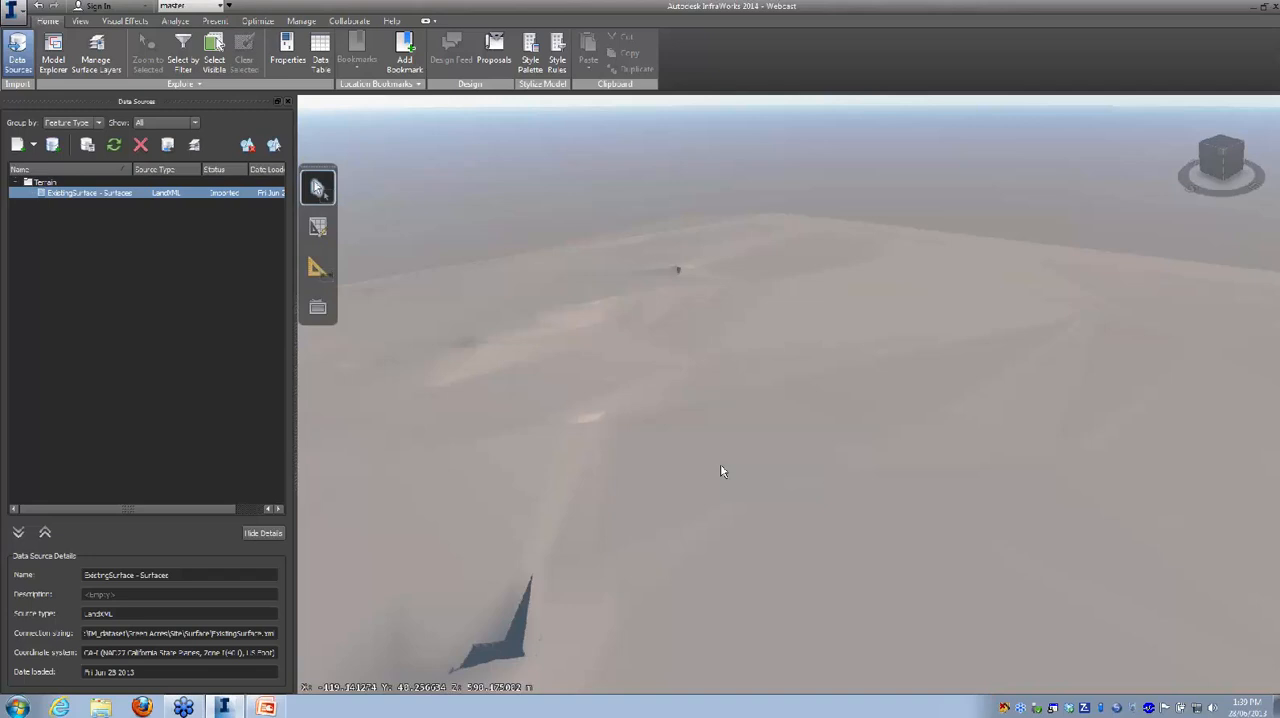
scroll(720, 463, down, 4)
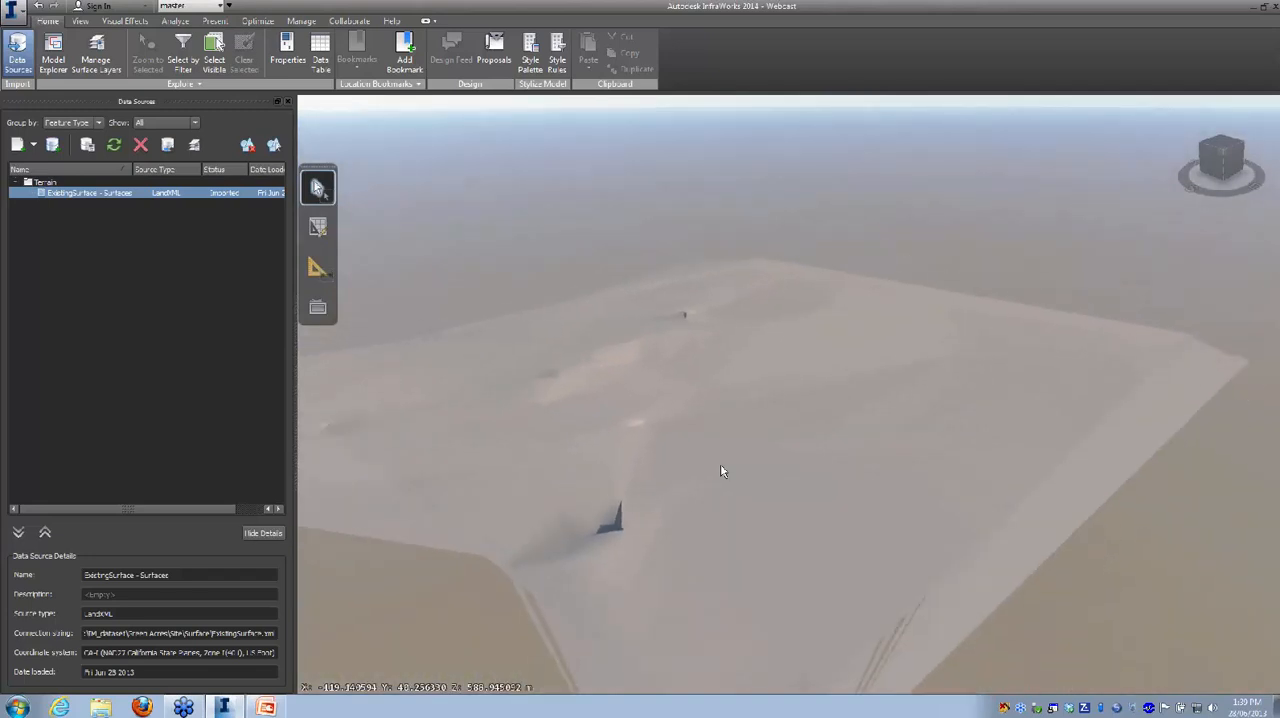
drag(636, 466, 674, 486)
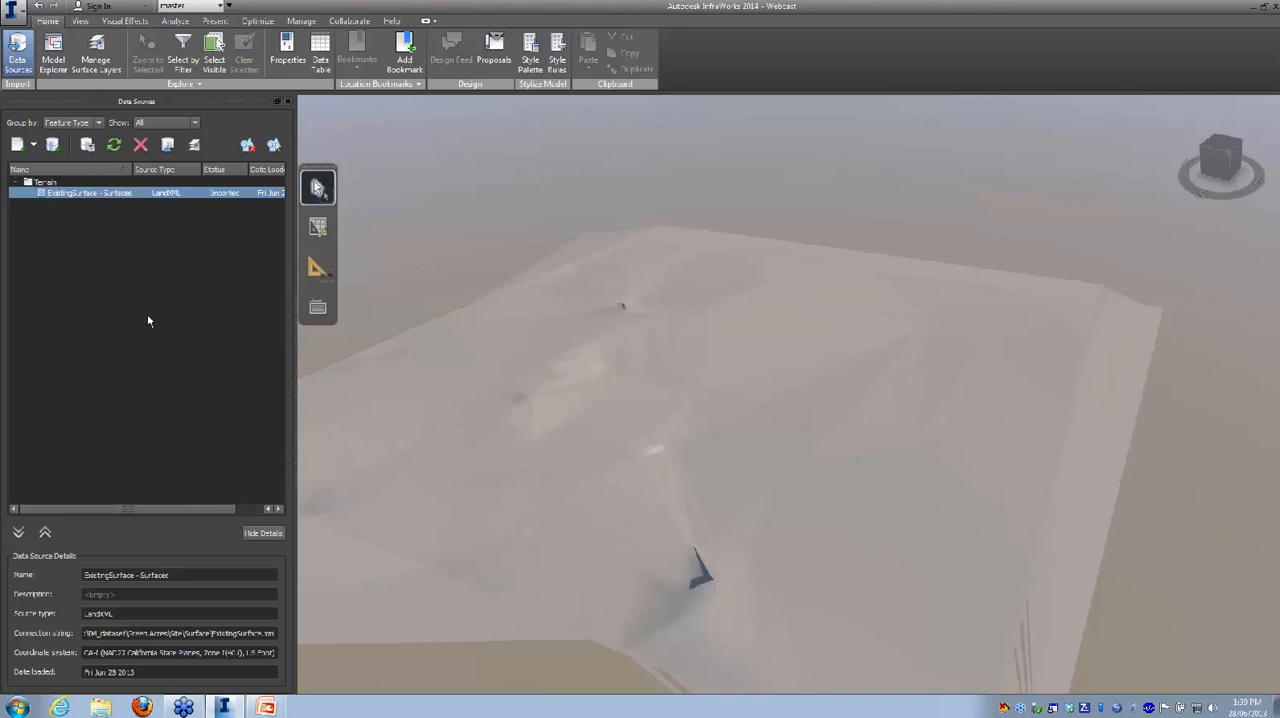
click(34, 145)
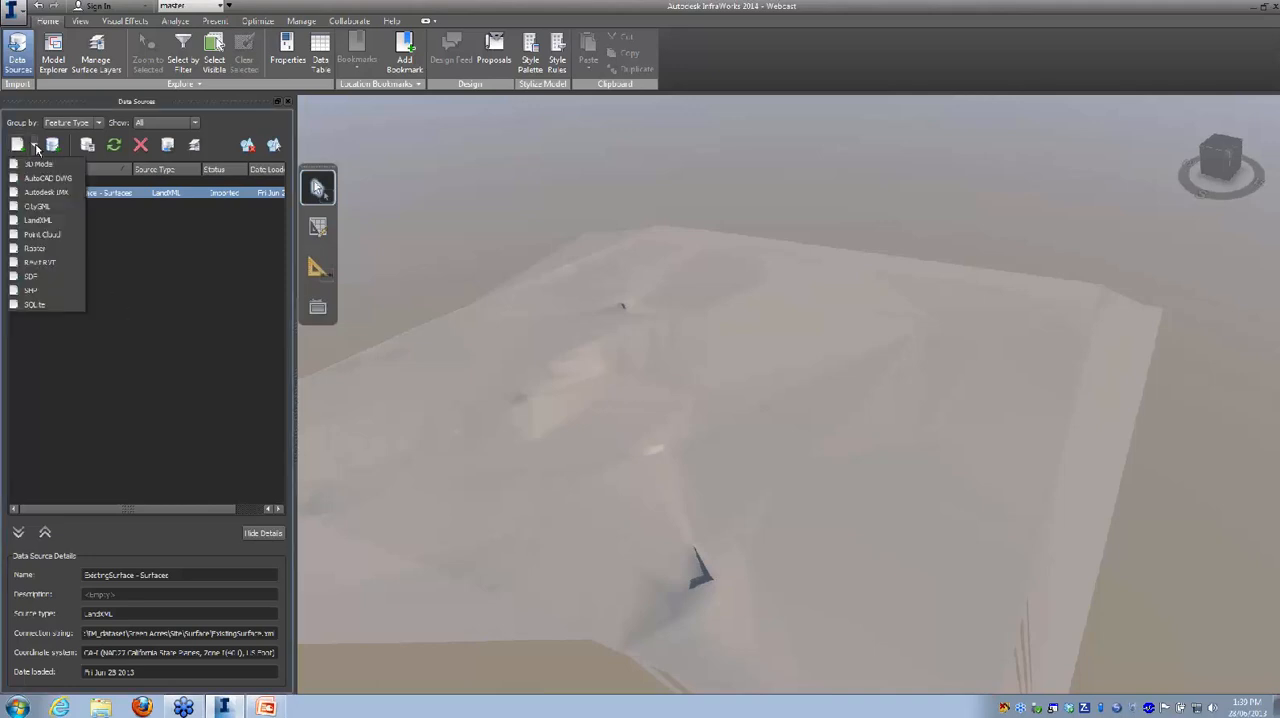
click(36, 248)
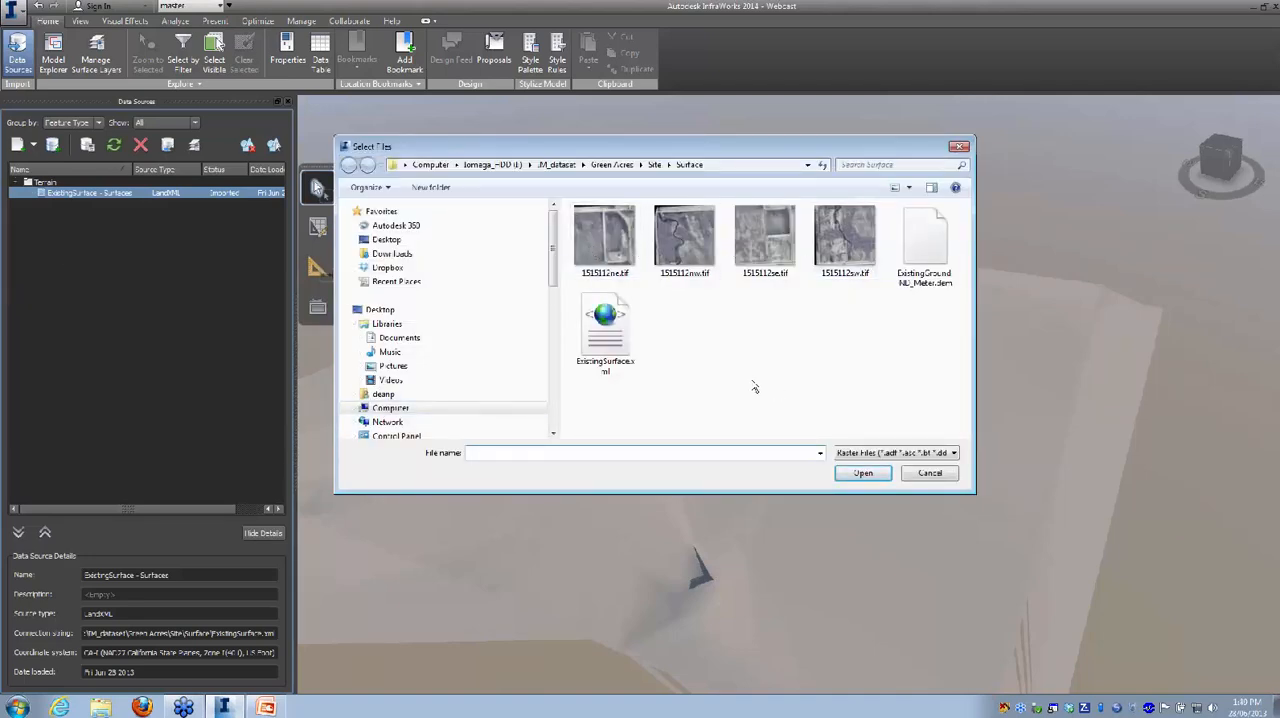
click(603, 240)
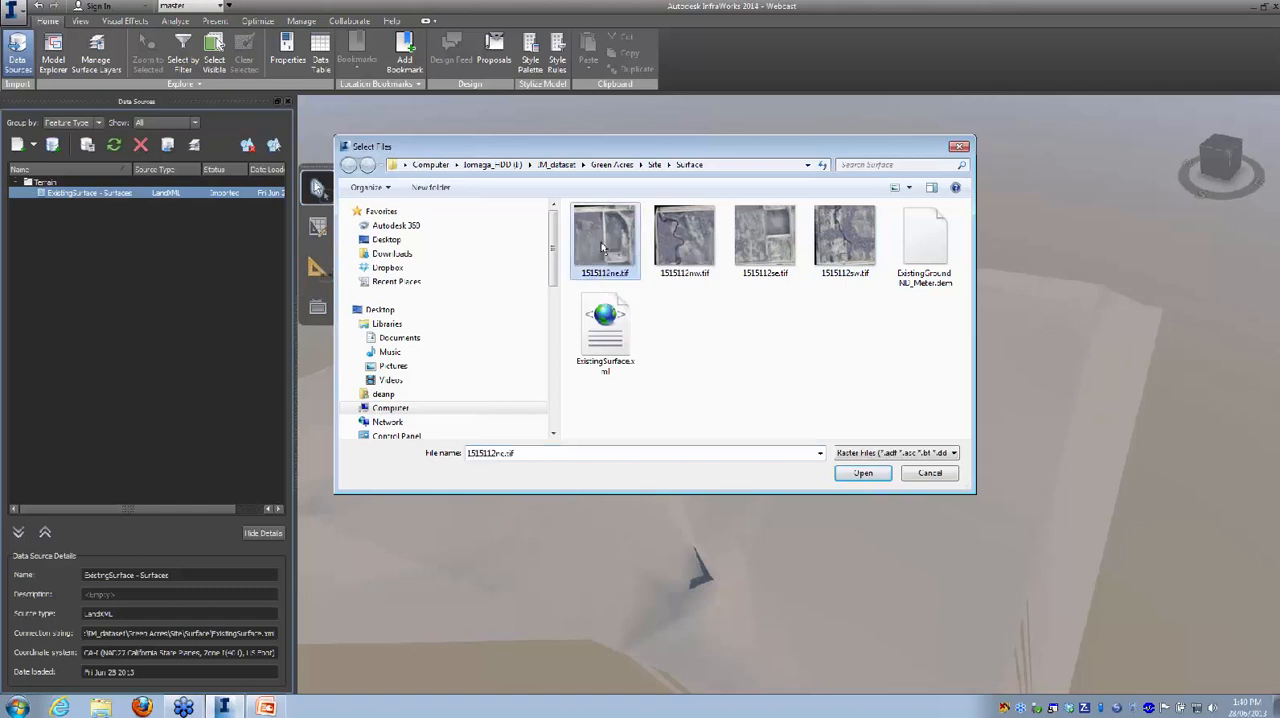
shift+click(843, 250)
click(853, 478)
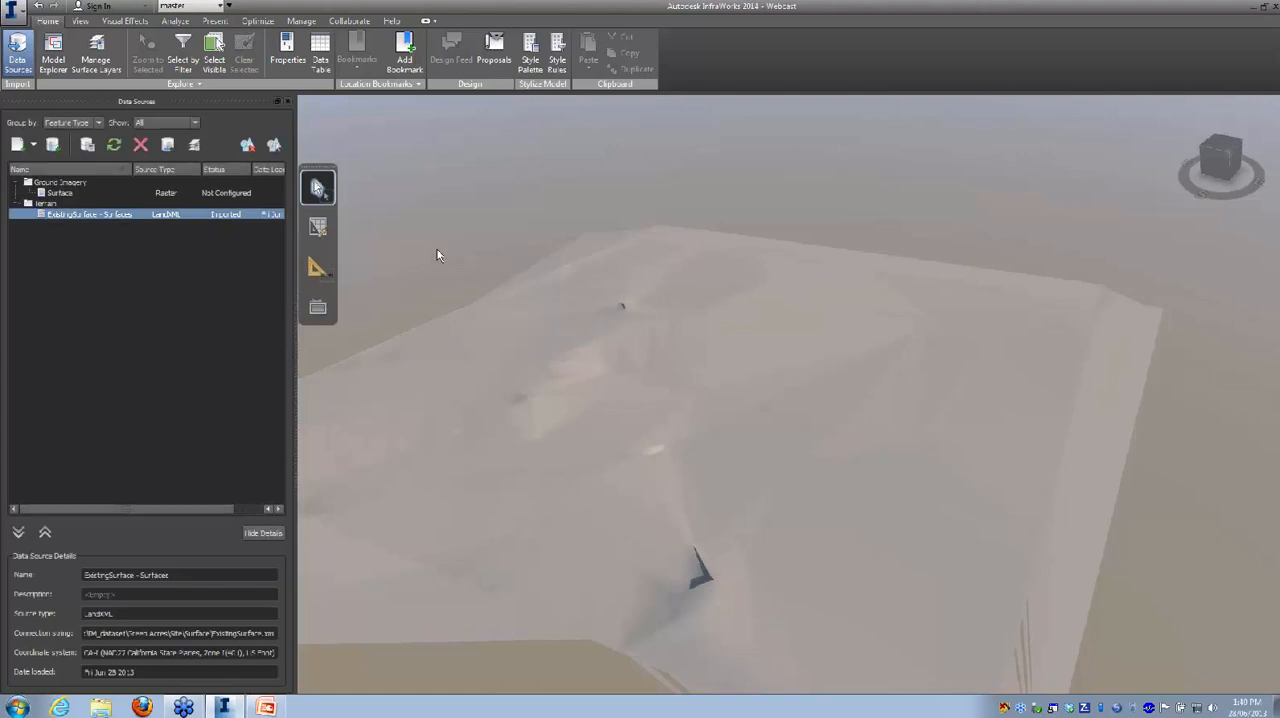
Step: Configure the Surface raster source as Ground Imagery with coordinate system CA-I and refresh it into the model
right_click(220, 193)
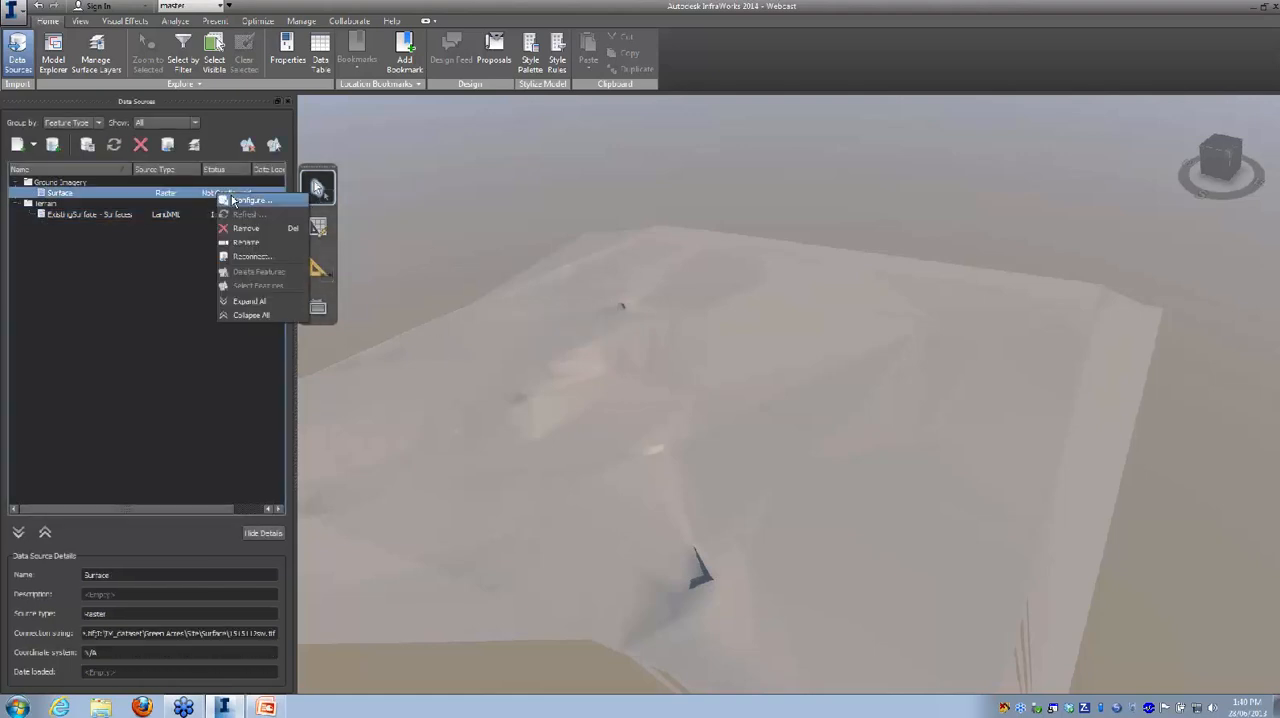
click(245, 200)
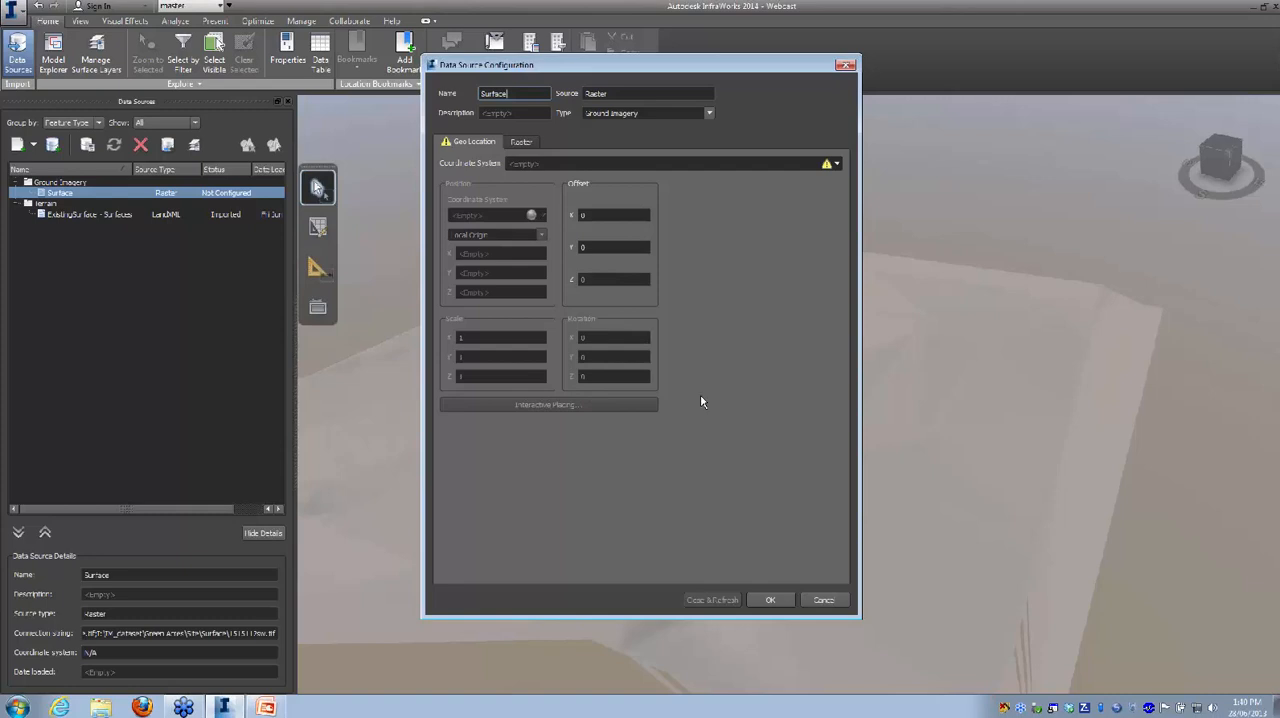
click(836, 164)
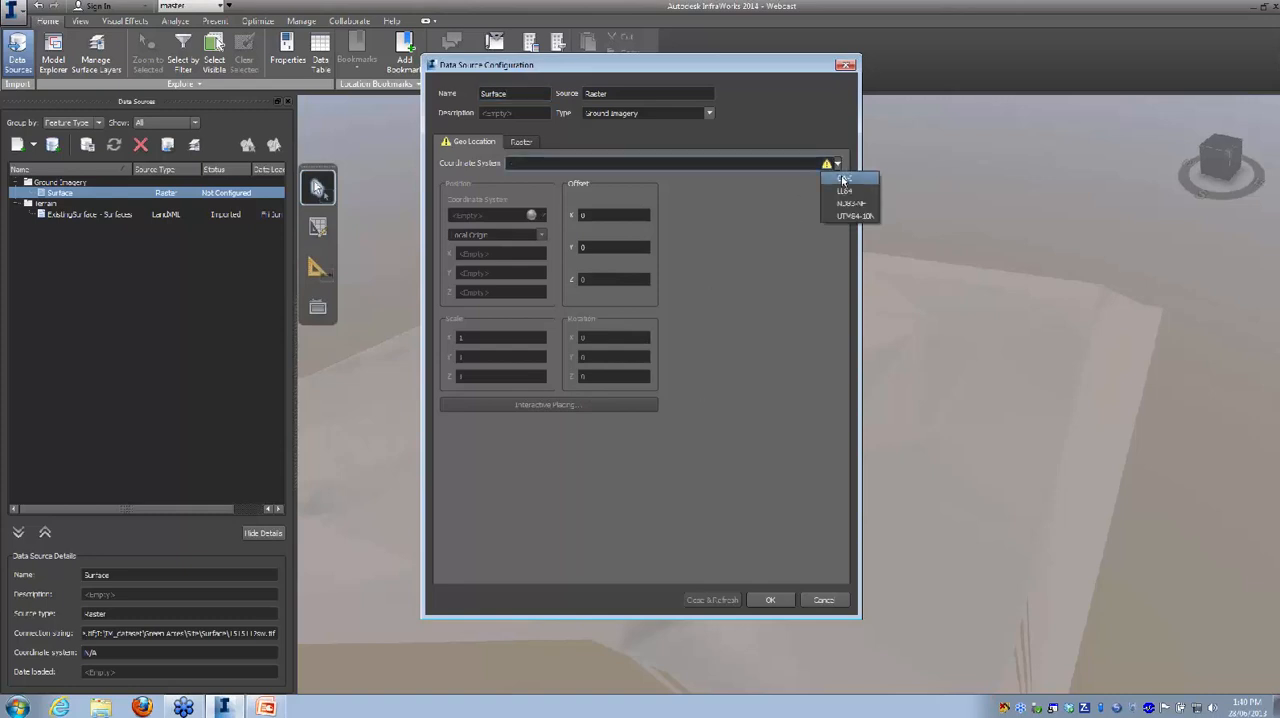
click(843, 179)
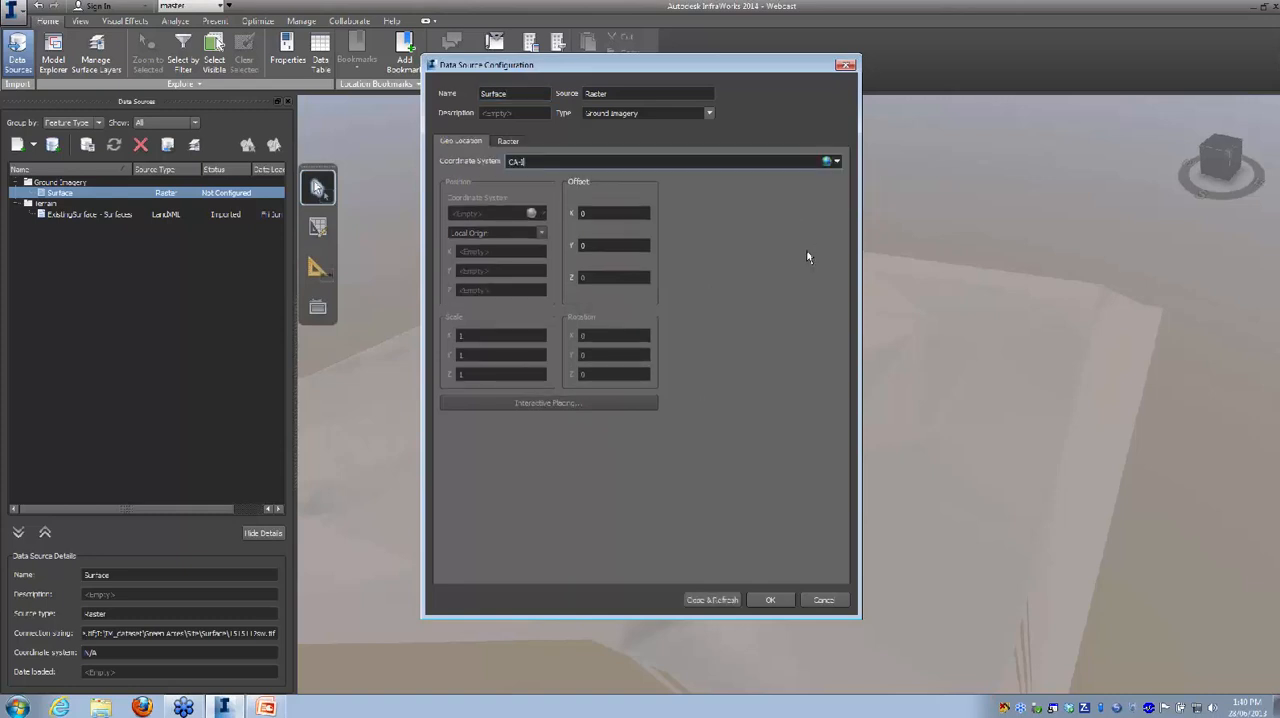
click(709, 116)
click(709, 117)
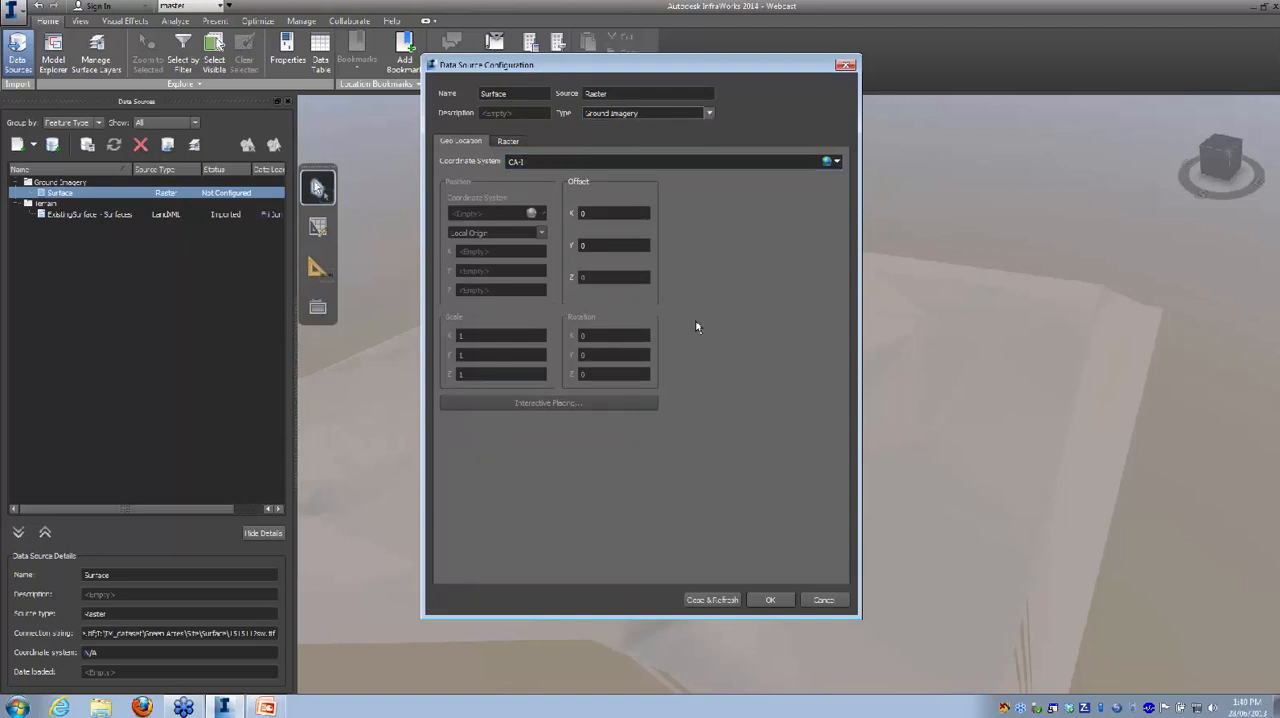
click(712, 599)
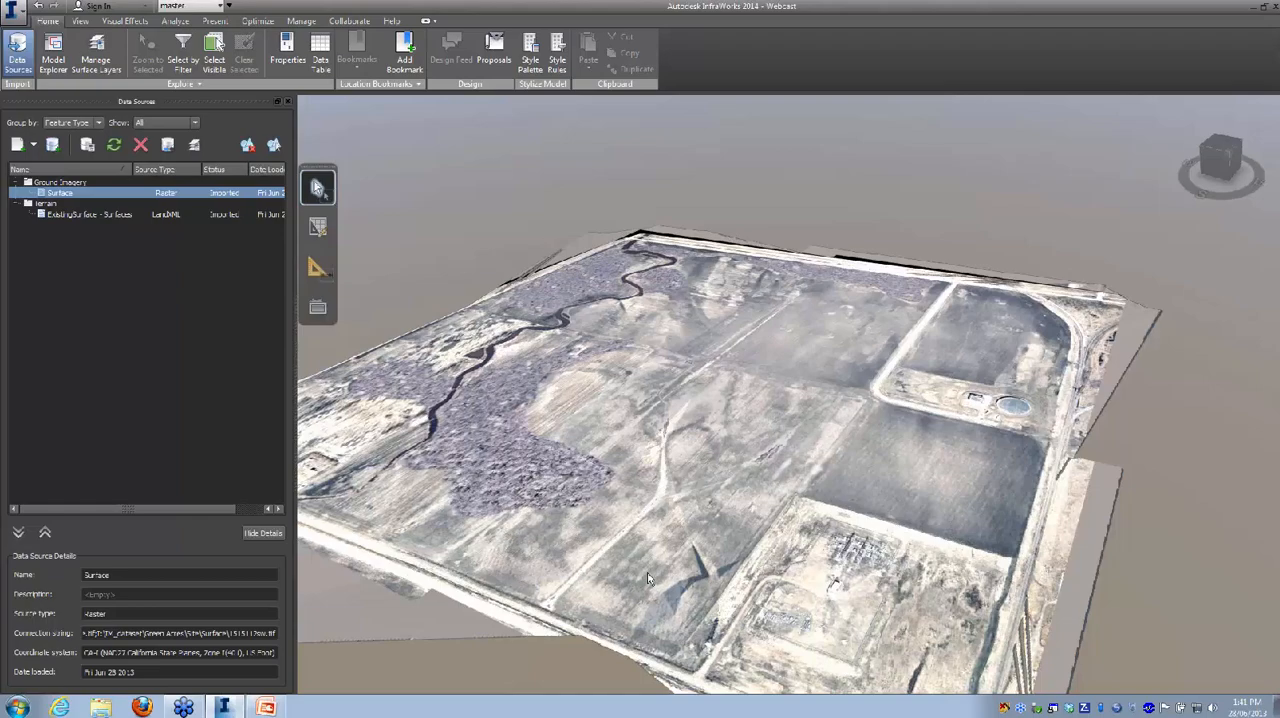
drag(632, 523, 600, 606)
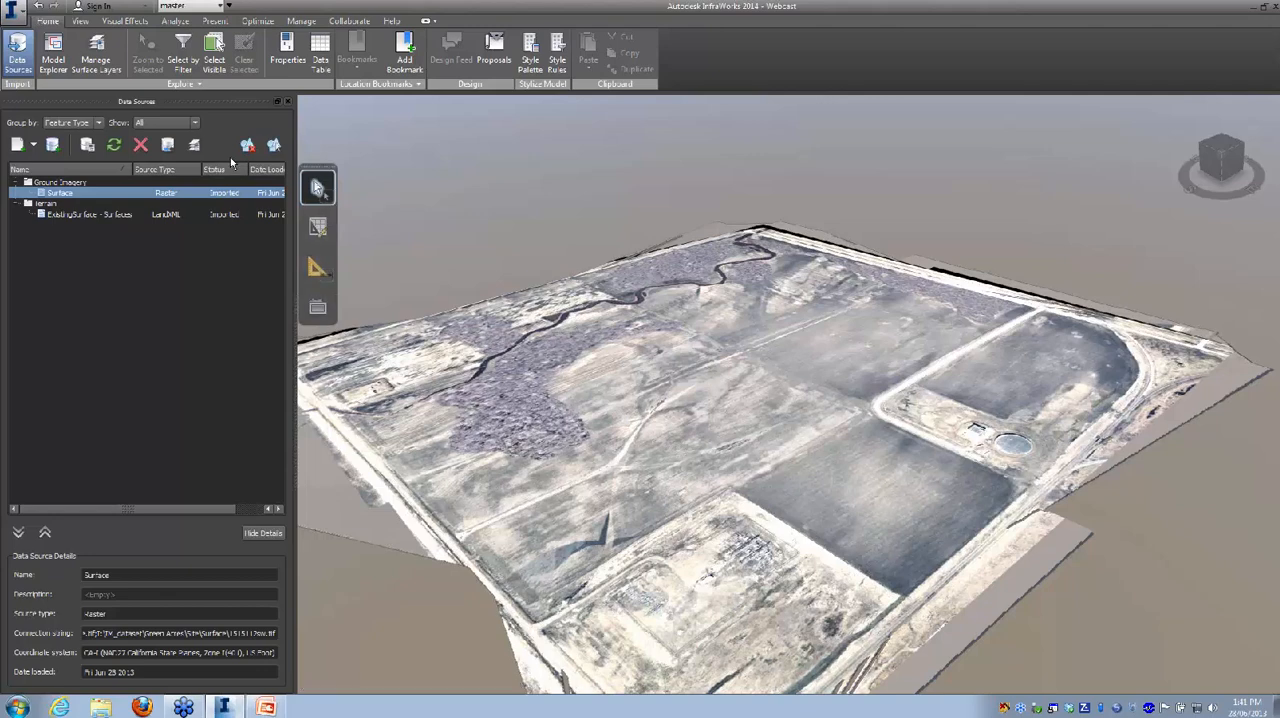
Step: Add WETLANDS.shp from the Site dataset's SHP Files folder as an SHP data source
click(33, 146)
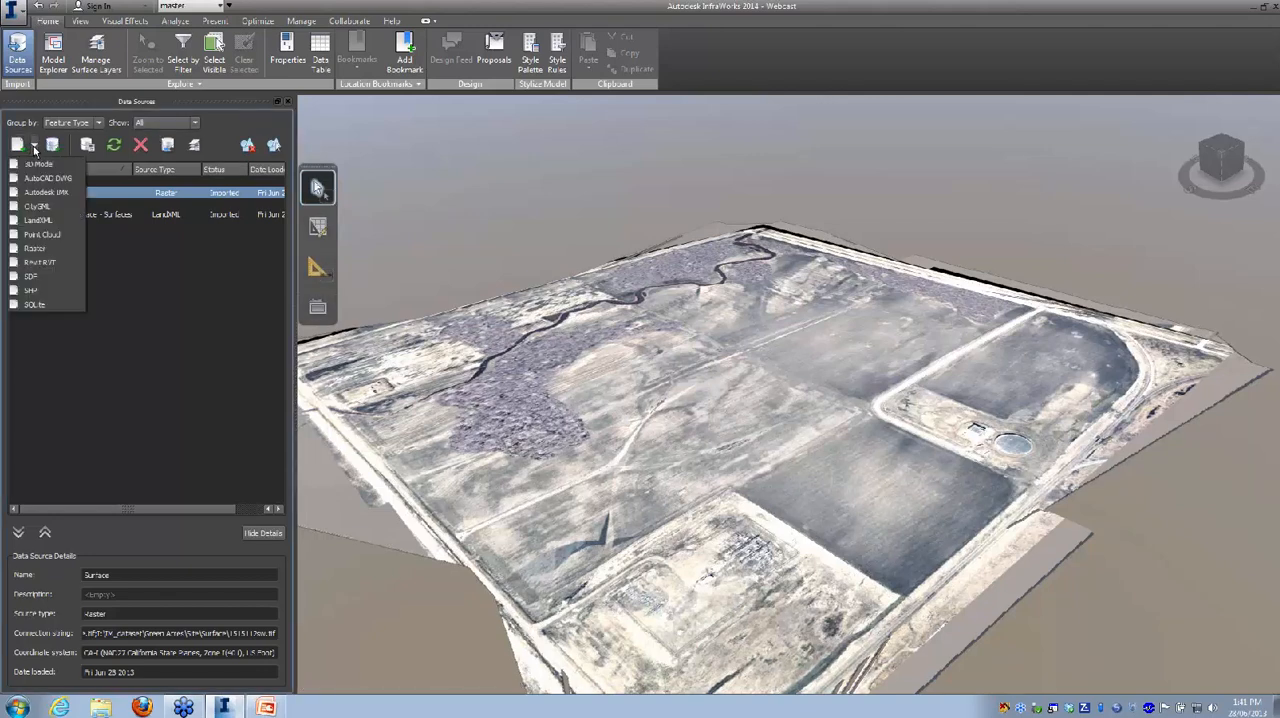
click(36, 291)
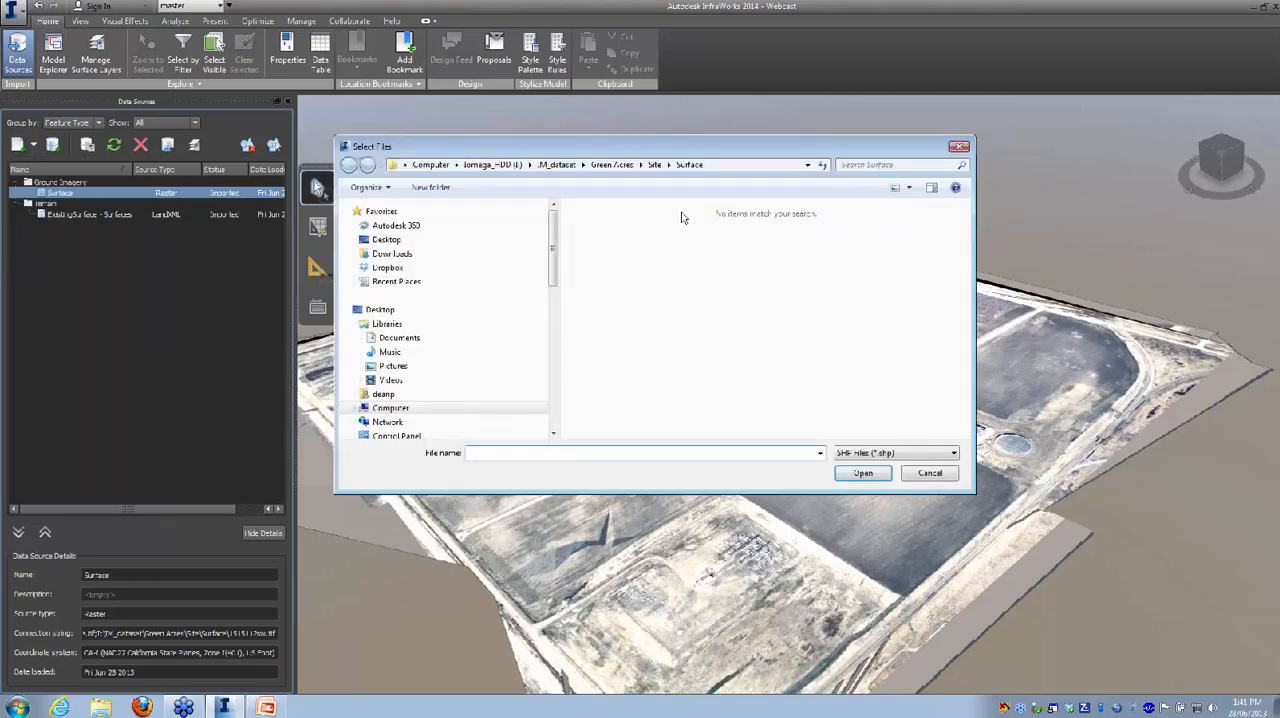
click(654, 164)
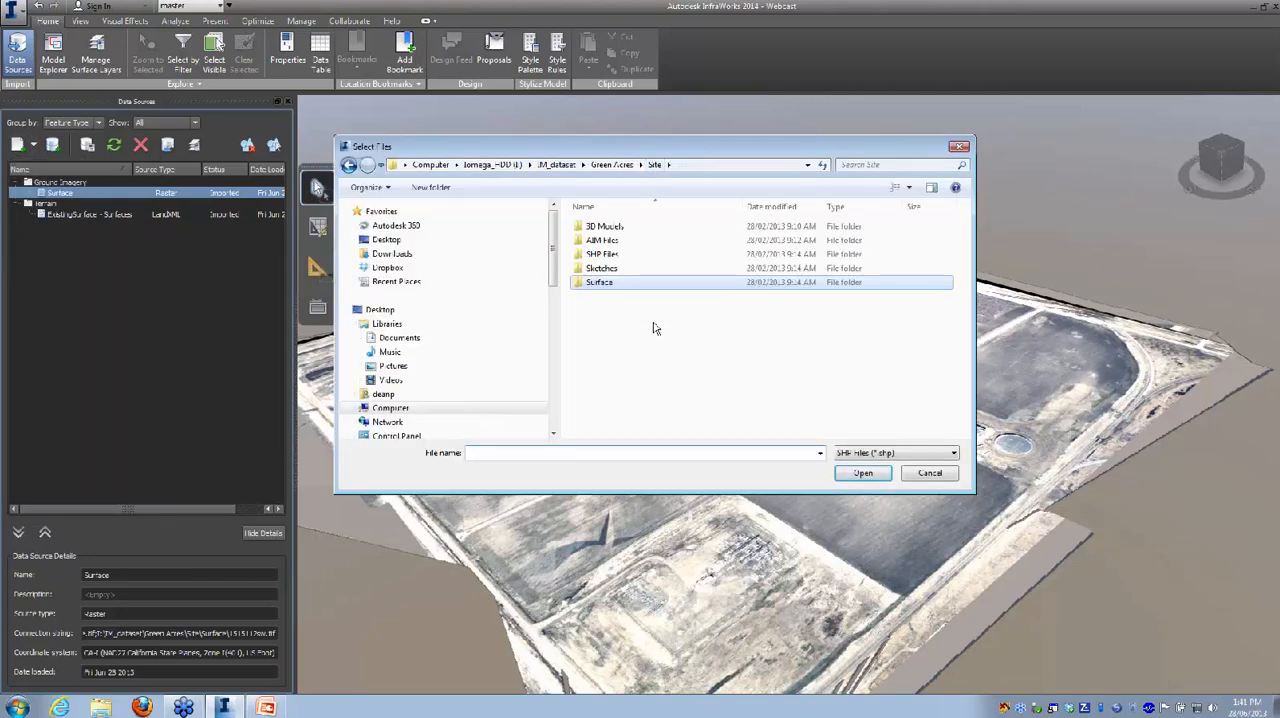
double_click(604, 258)
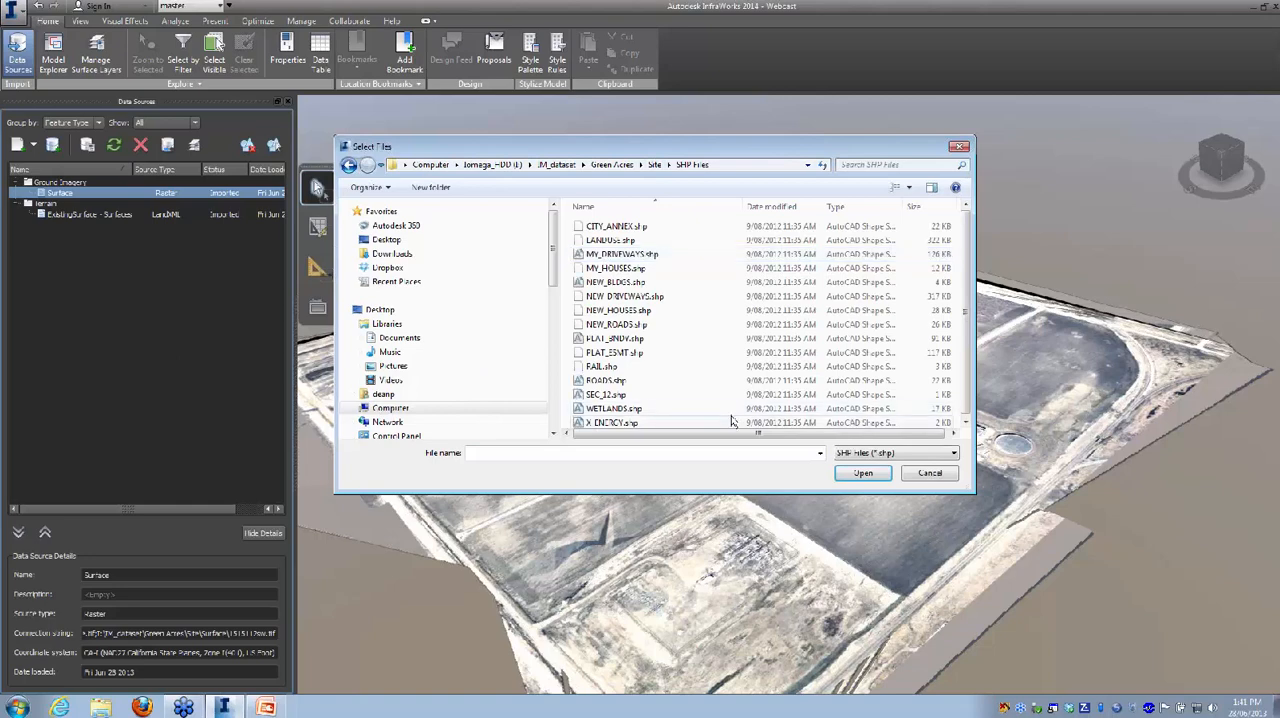
drag(967, 246, 969, 265)
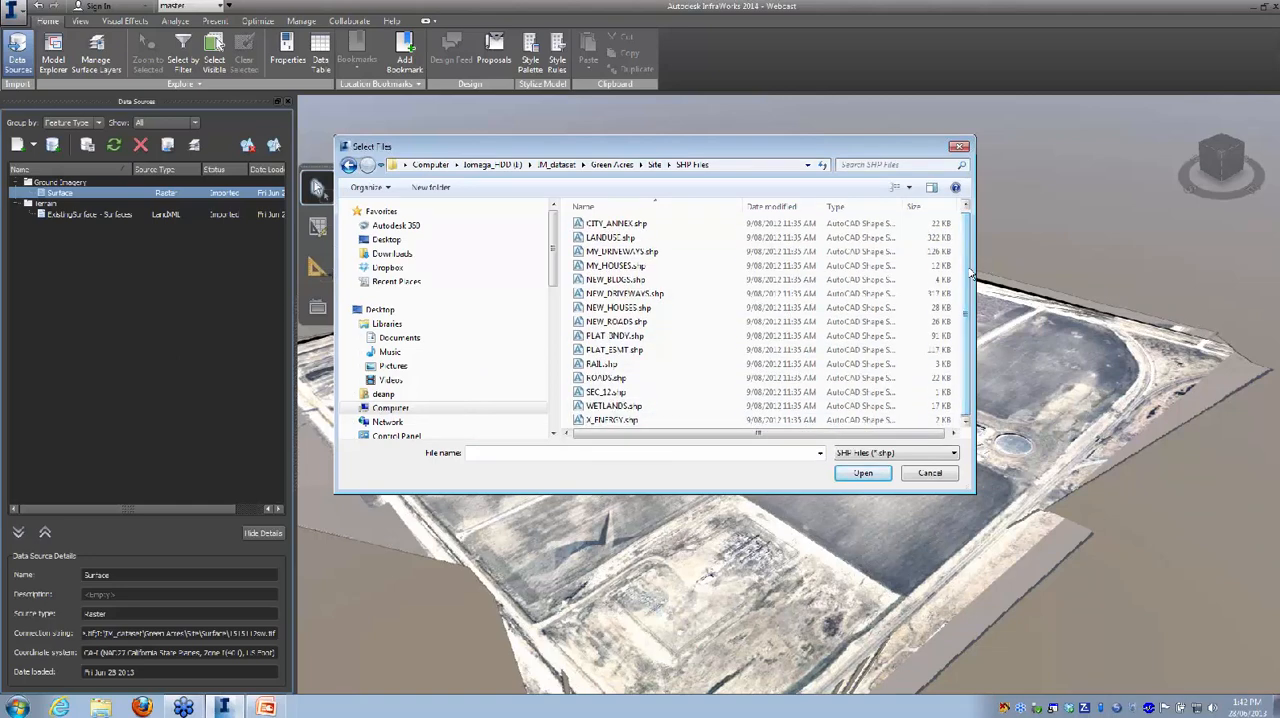
click(613, 407)
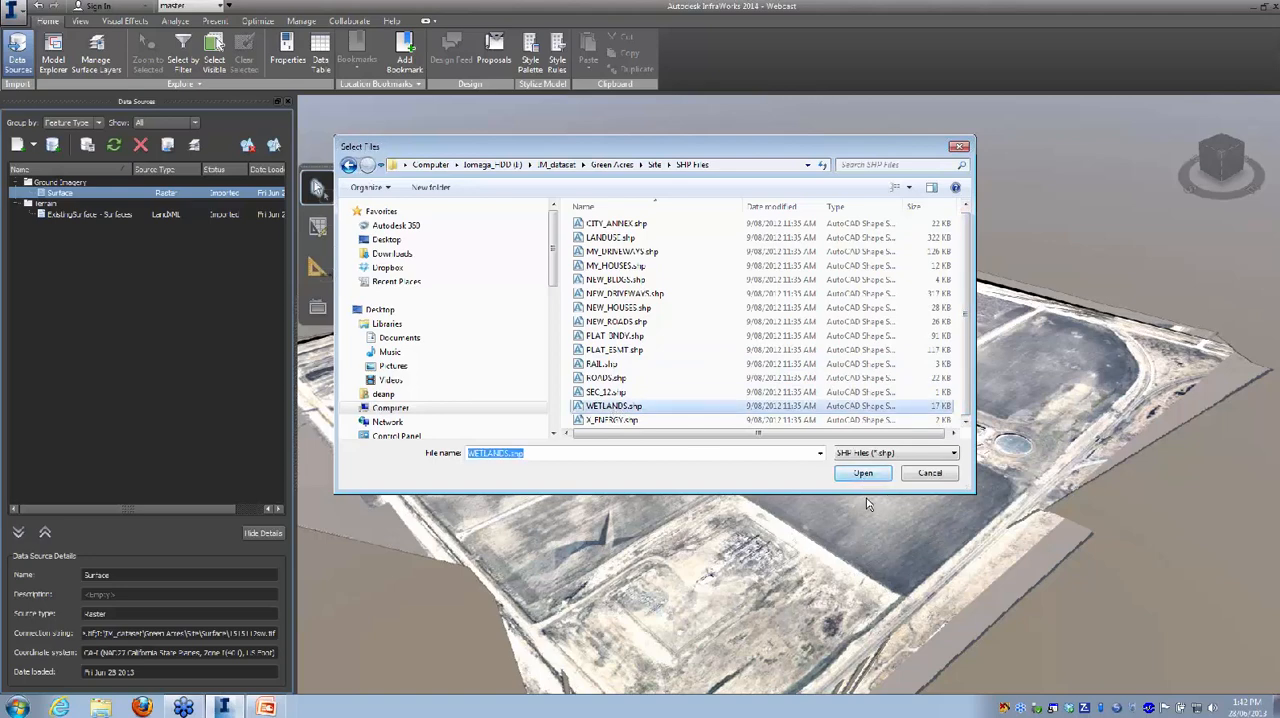
click(865, 481)
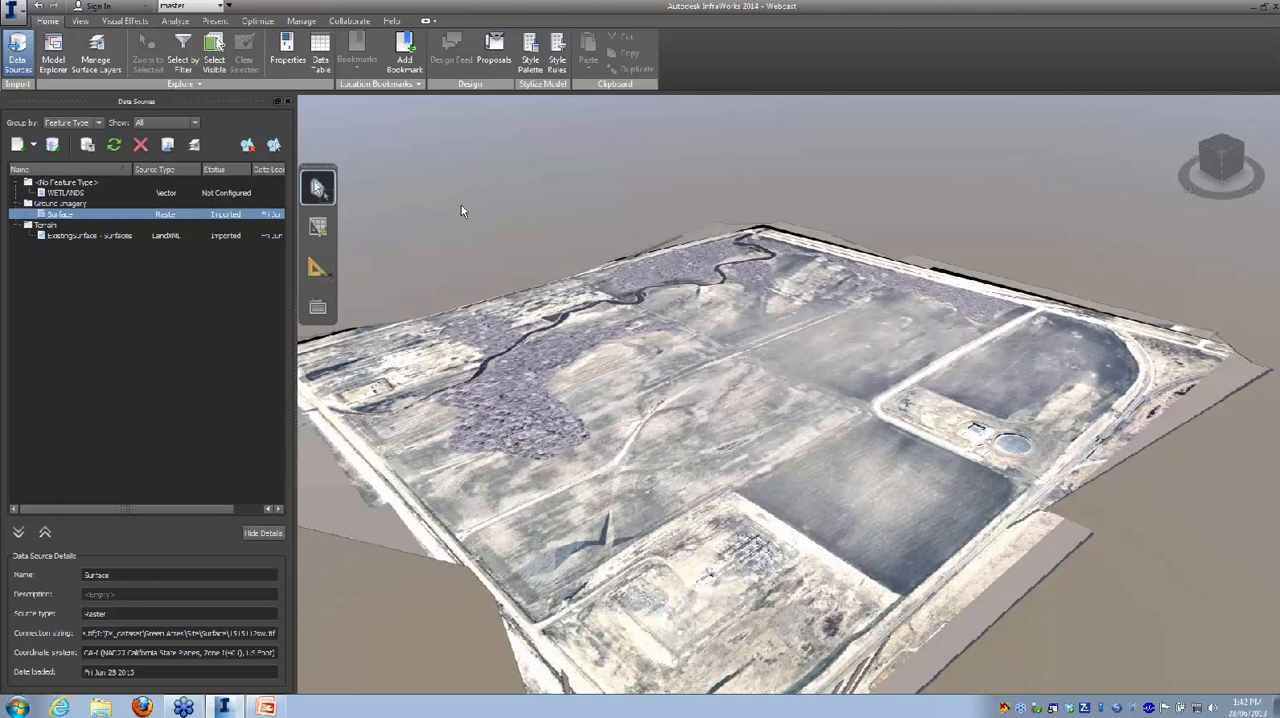
Step: Open the configuration of the WETLANDS source and set its feature type to Water Areas
right_click(213, 193)
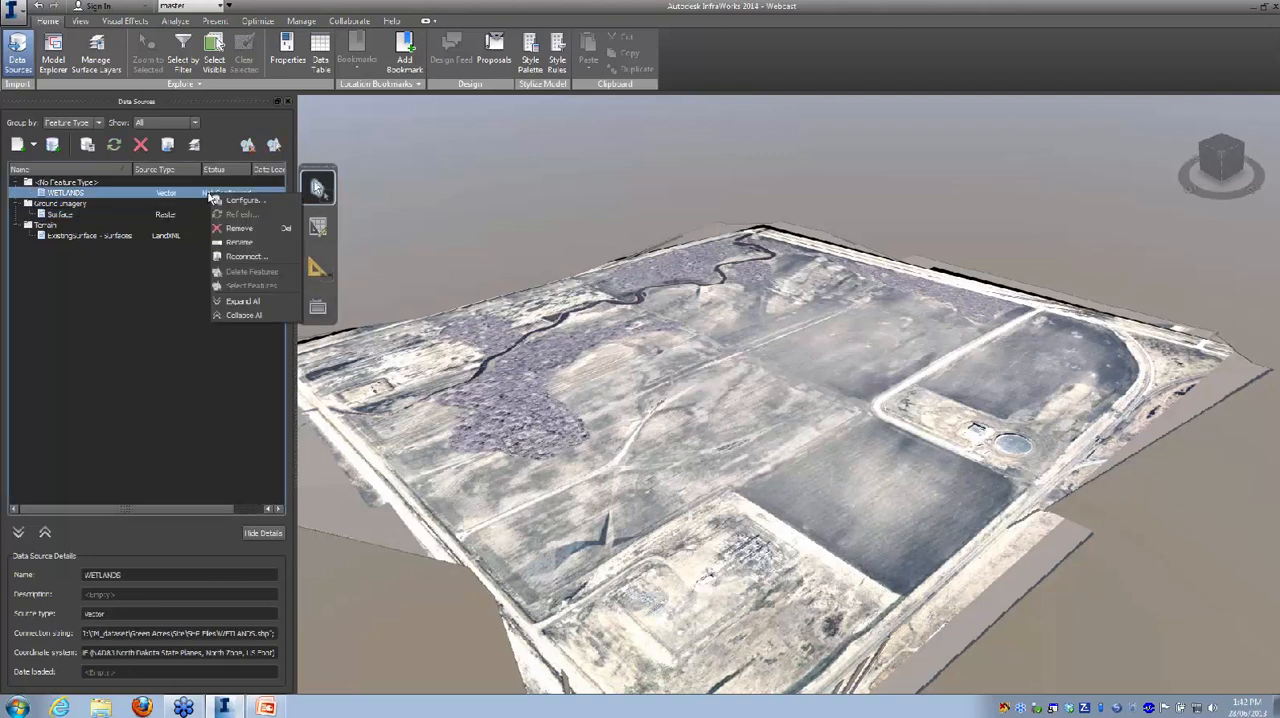
click(235, 200)
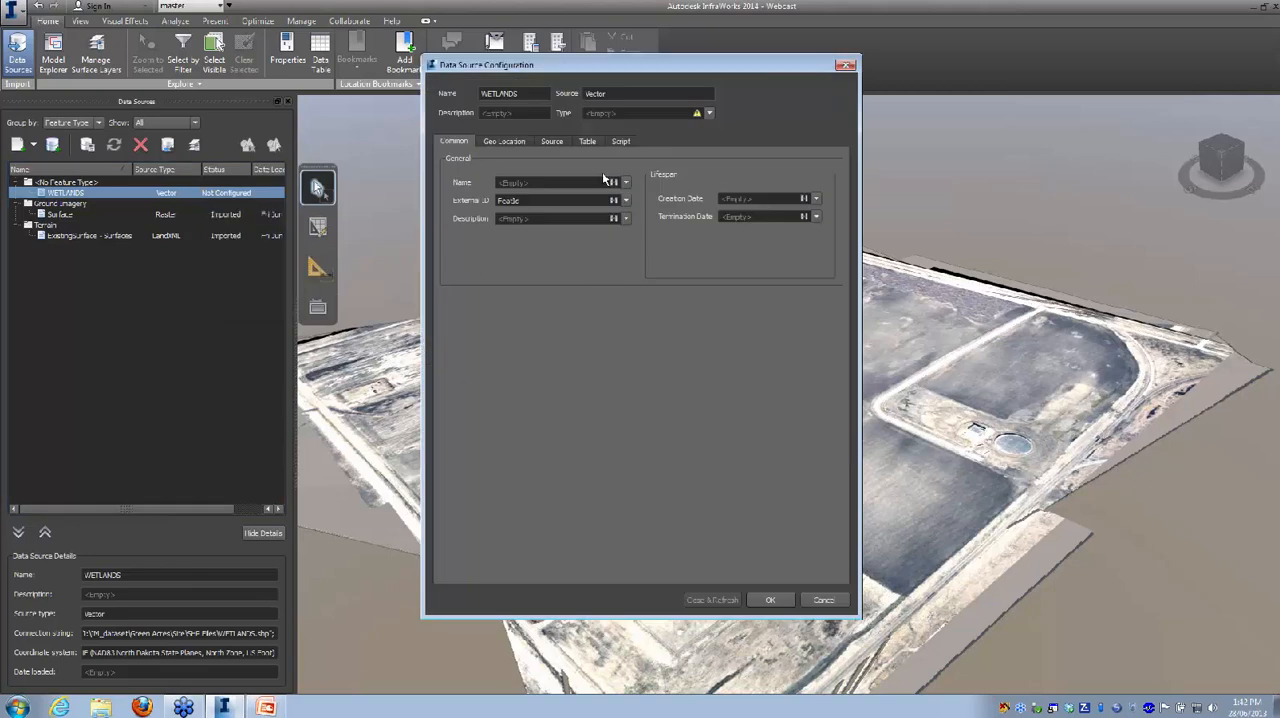
drag(602, 67, 576, 122)
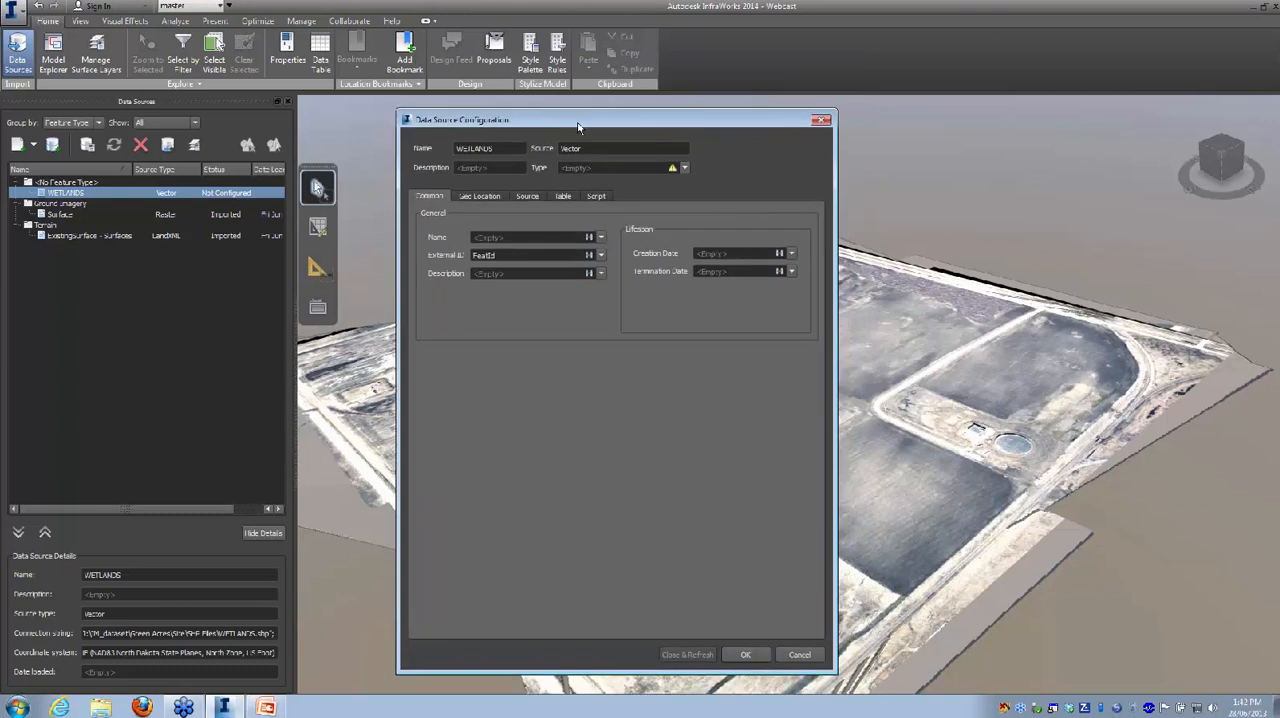
click(684, 168)
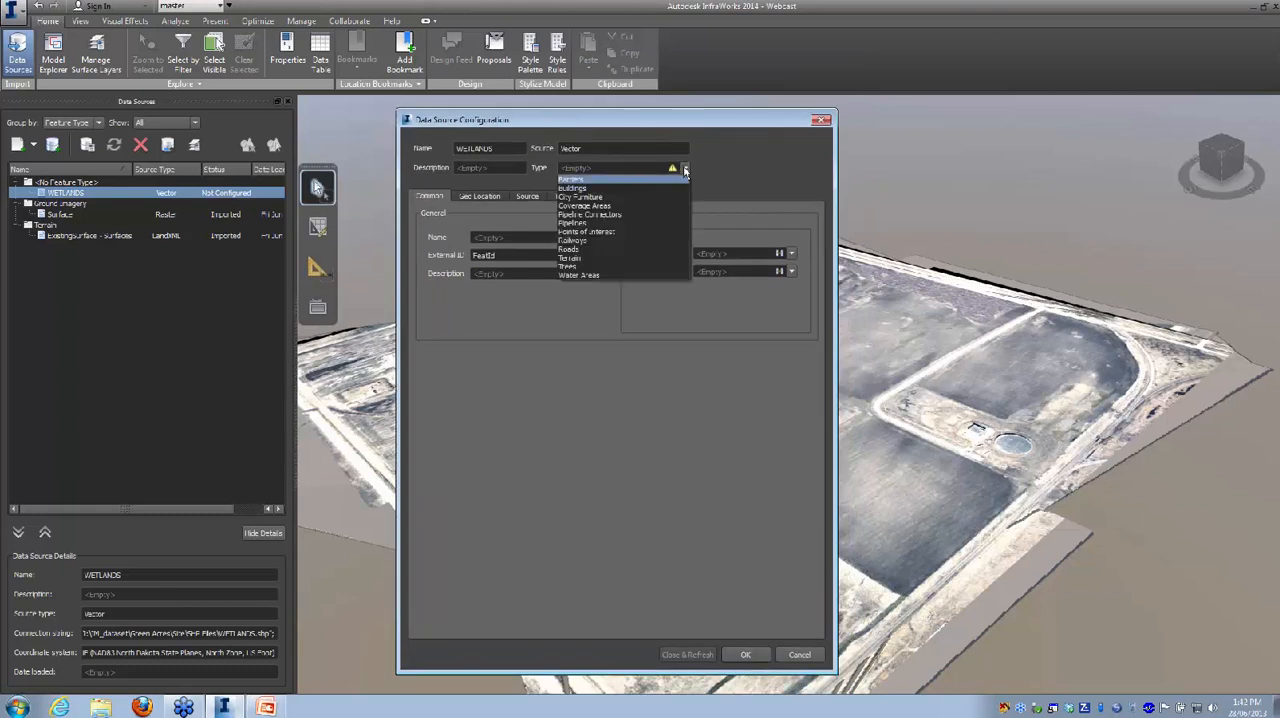
click(576, 275)
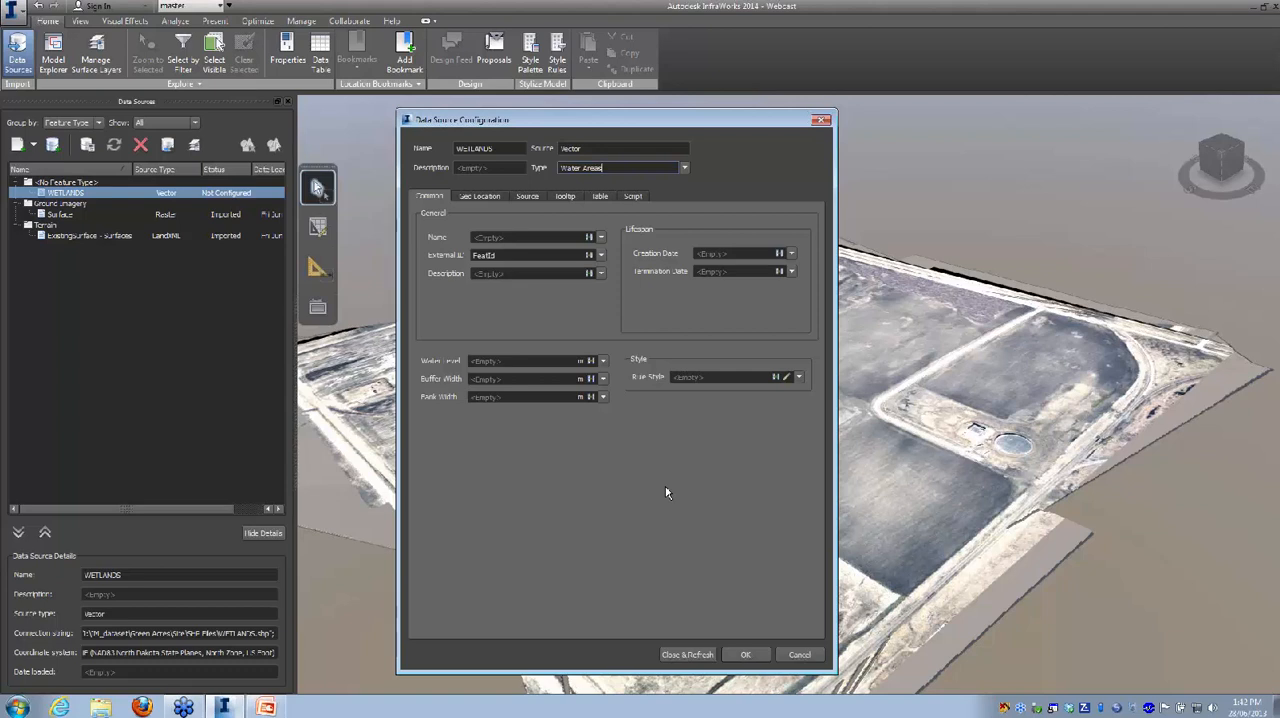
Step: Map the WETLANDS source's name to the ACRES field and its description to the ATTRIBUTE field
click(601, 238)
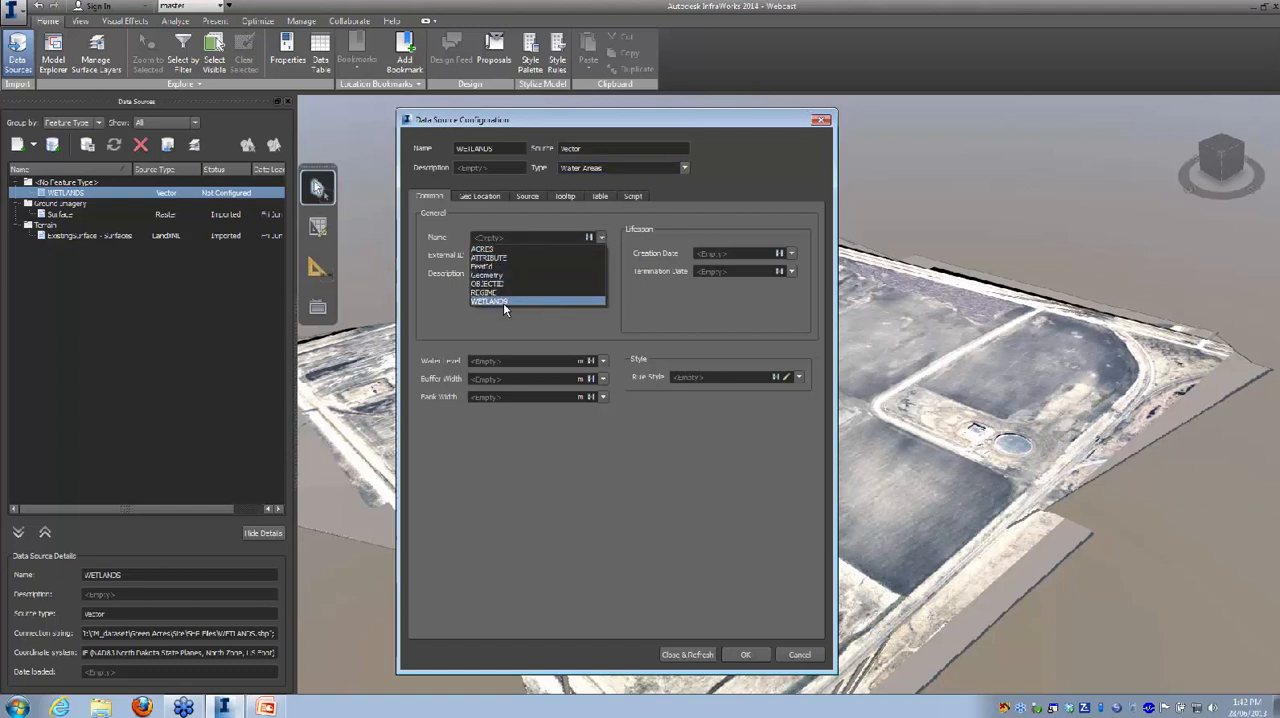
click(512, 249)
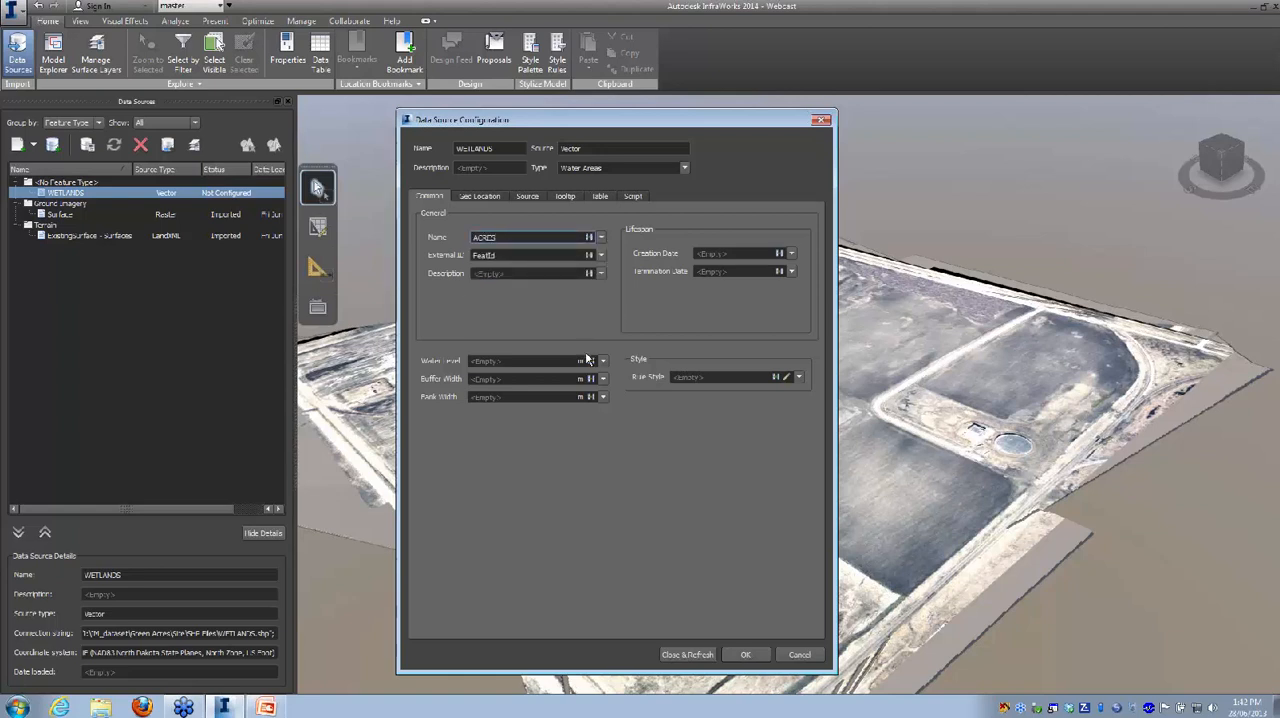
click(601, 238)
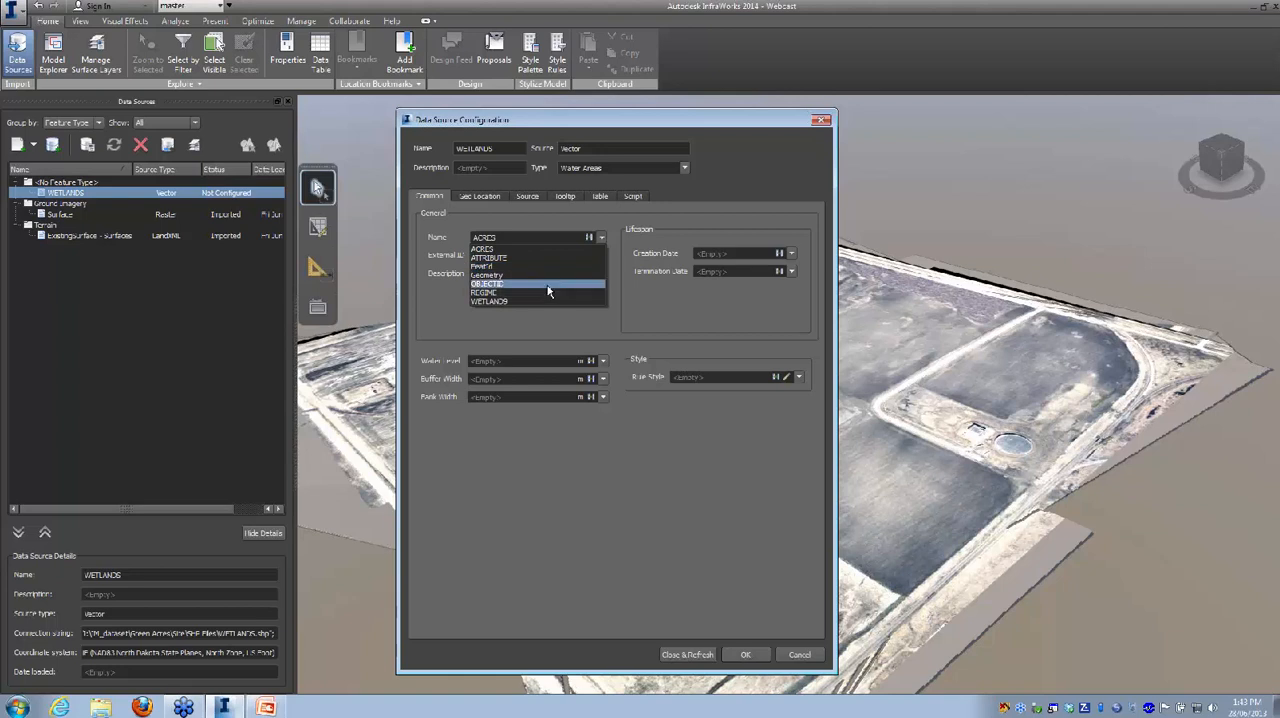
click(535, 249)
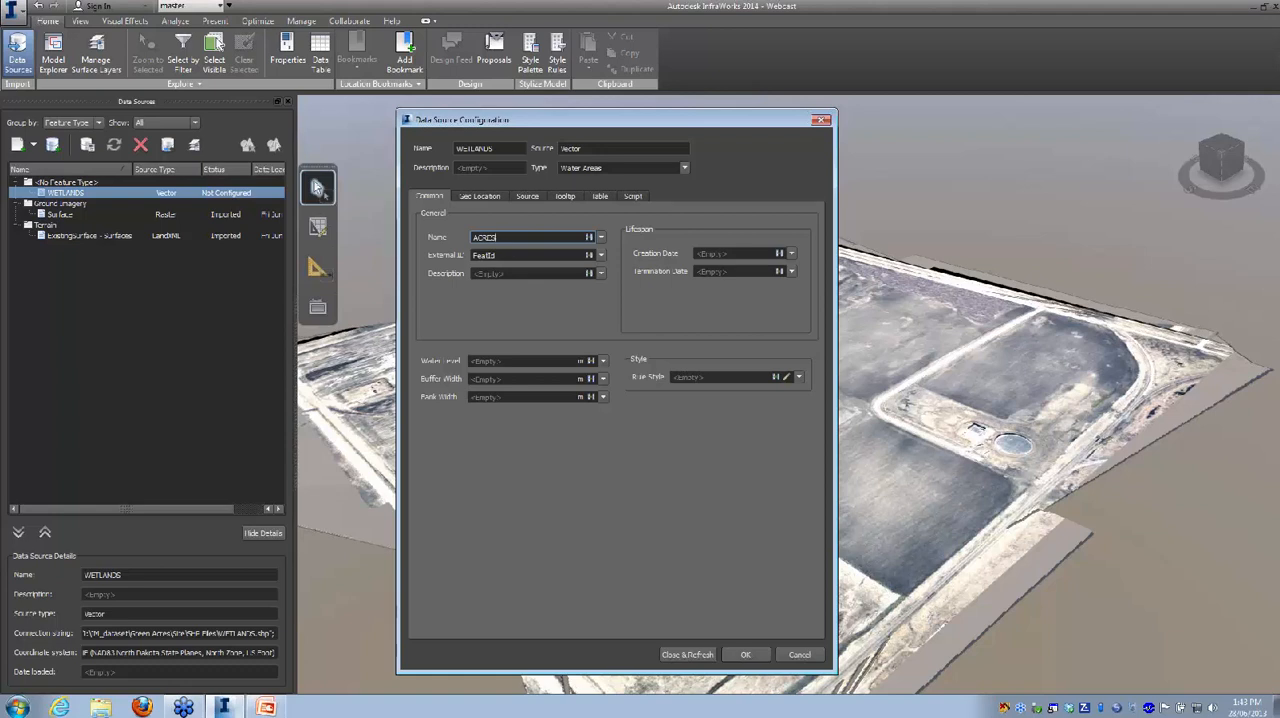
click(599, 273)
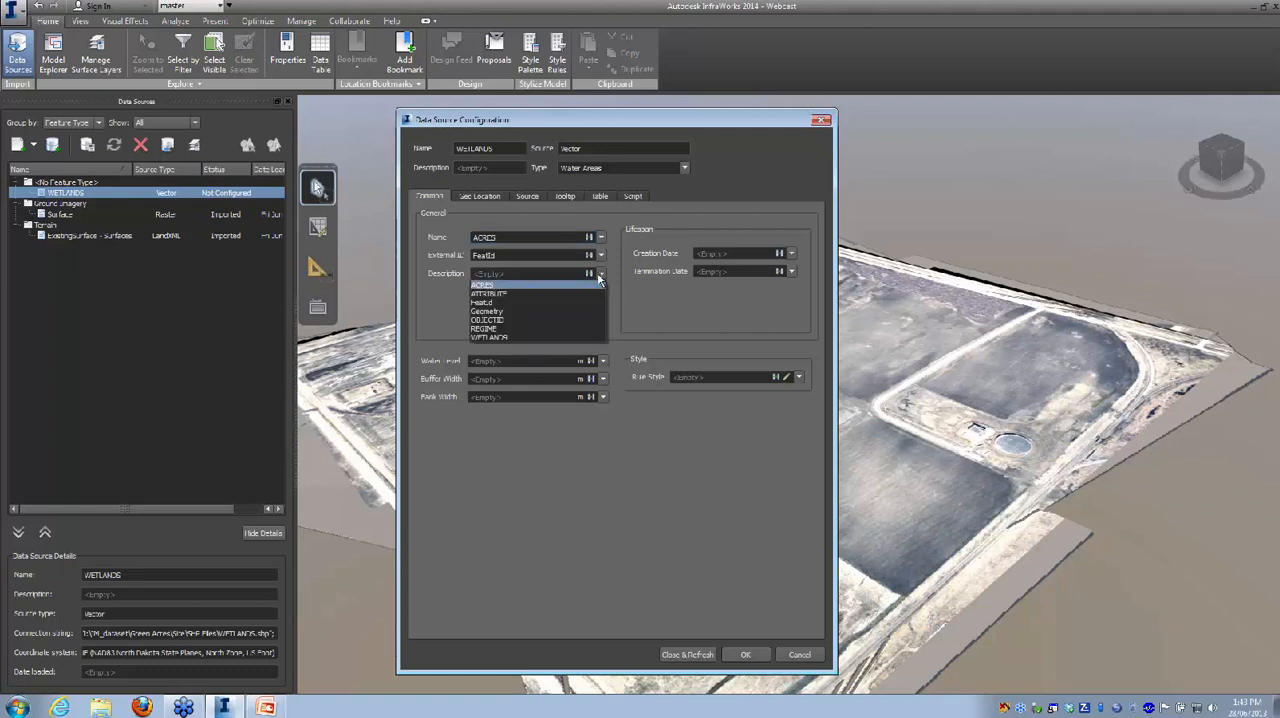
click(511, 295)
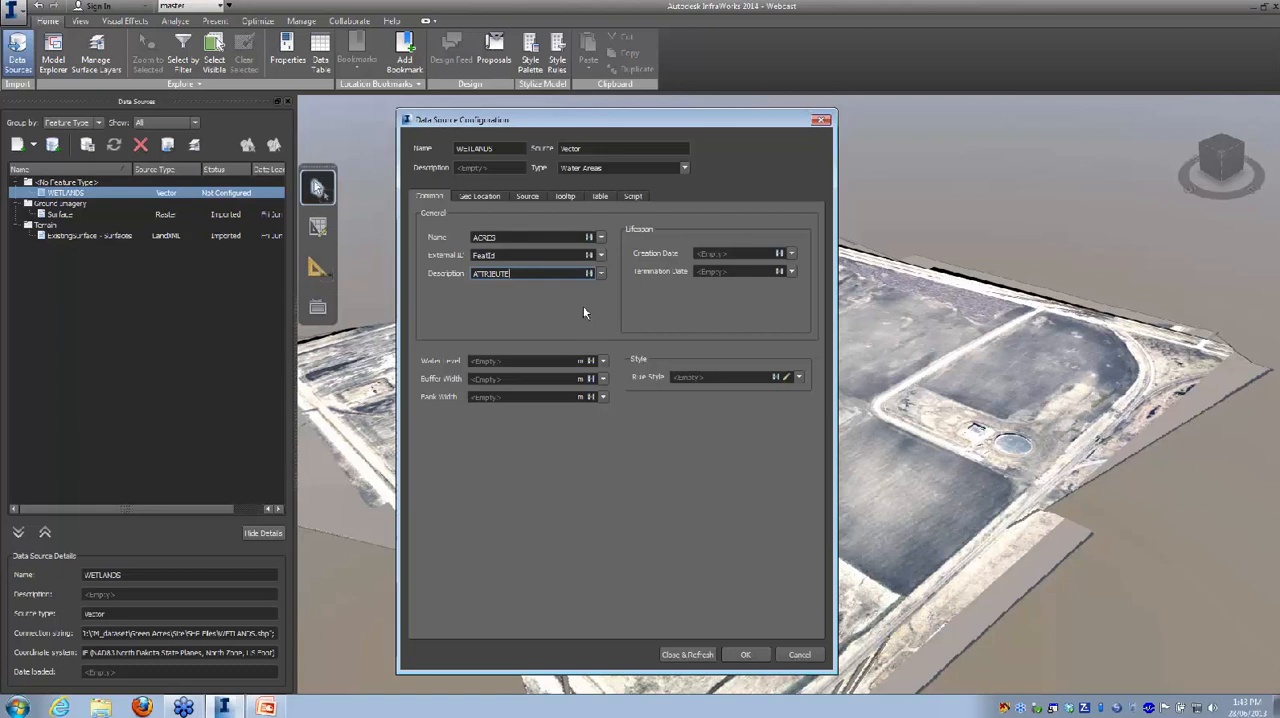
Step: Assign the DefaultWater style from the WaterArea catalog as the rule style of the WETLANDS source
click(799, 377)
click(799, 377)
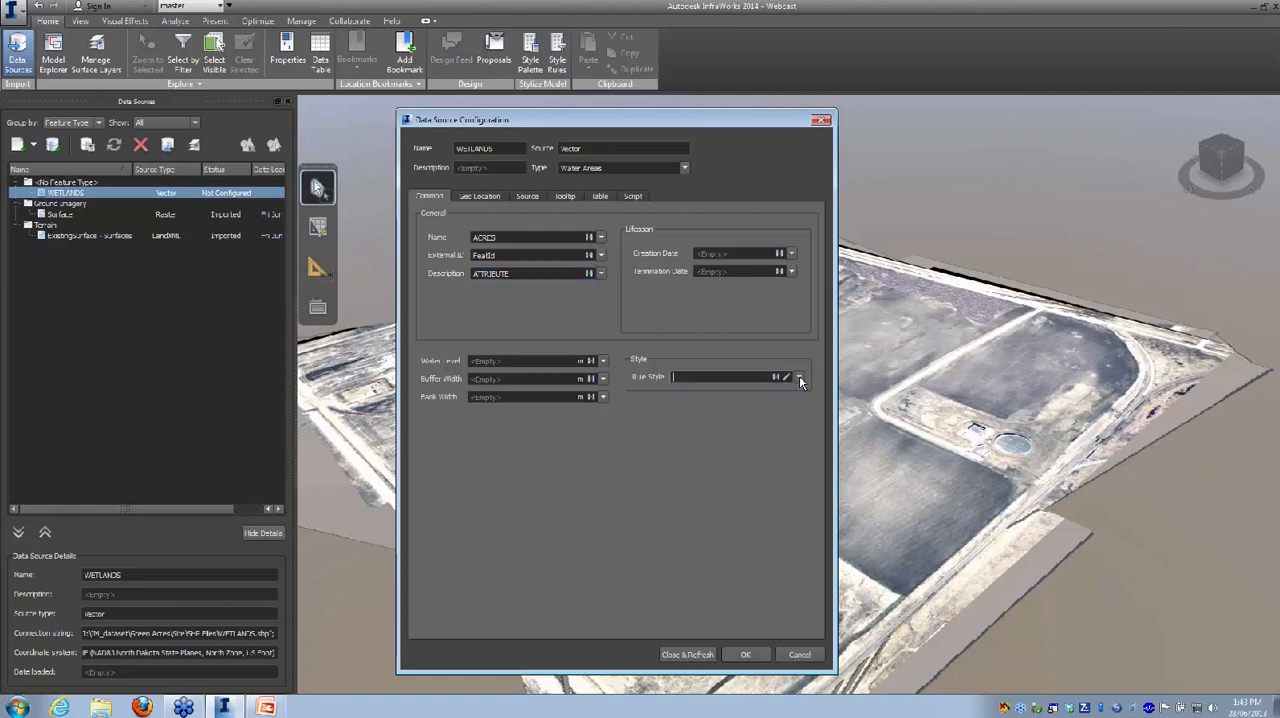
click(776, 378)
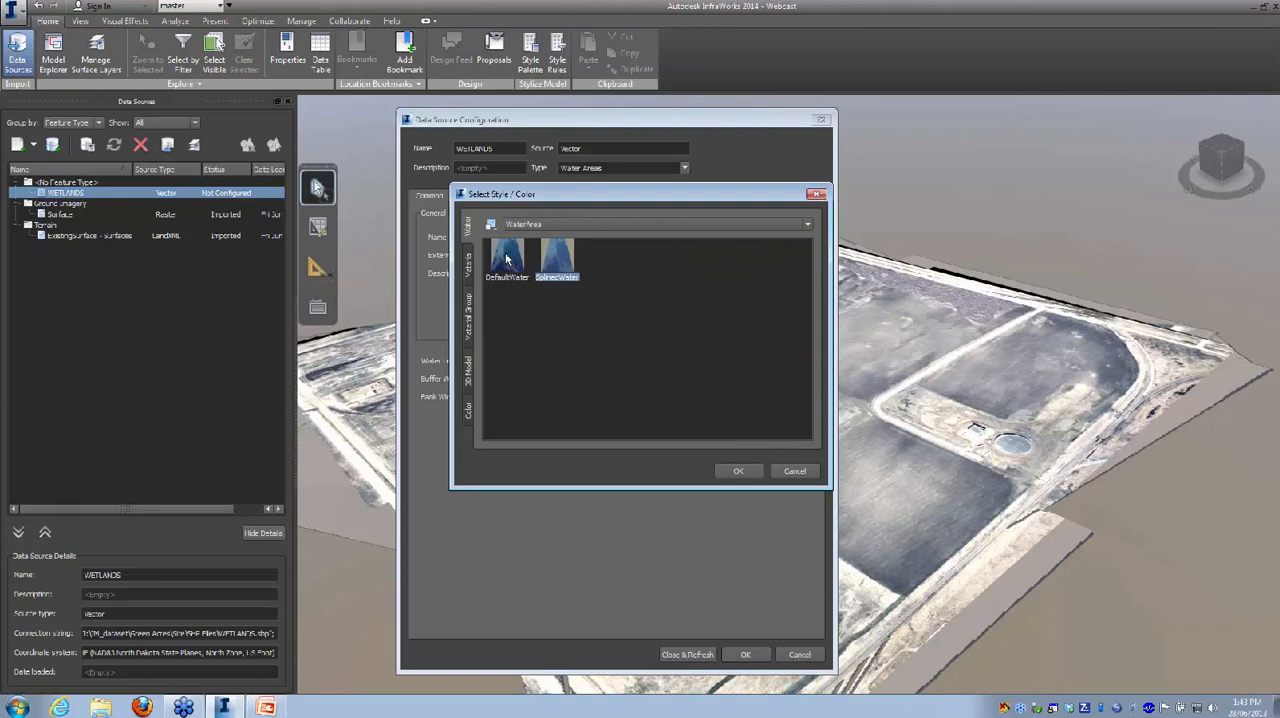
click(507, 259)
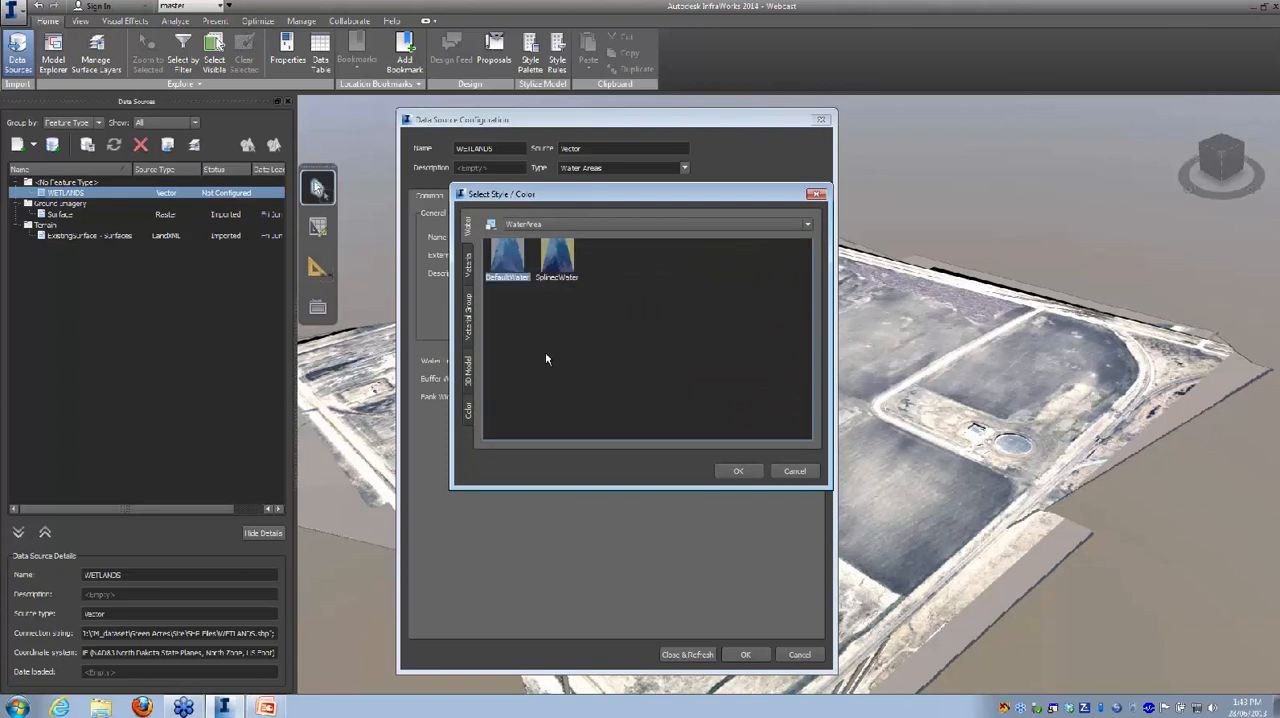
click(740, 471)
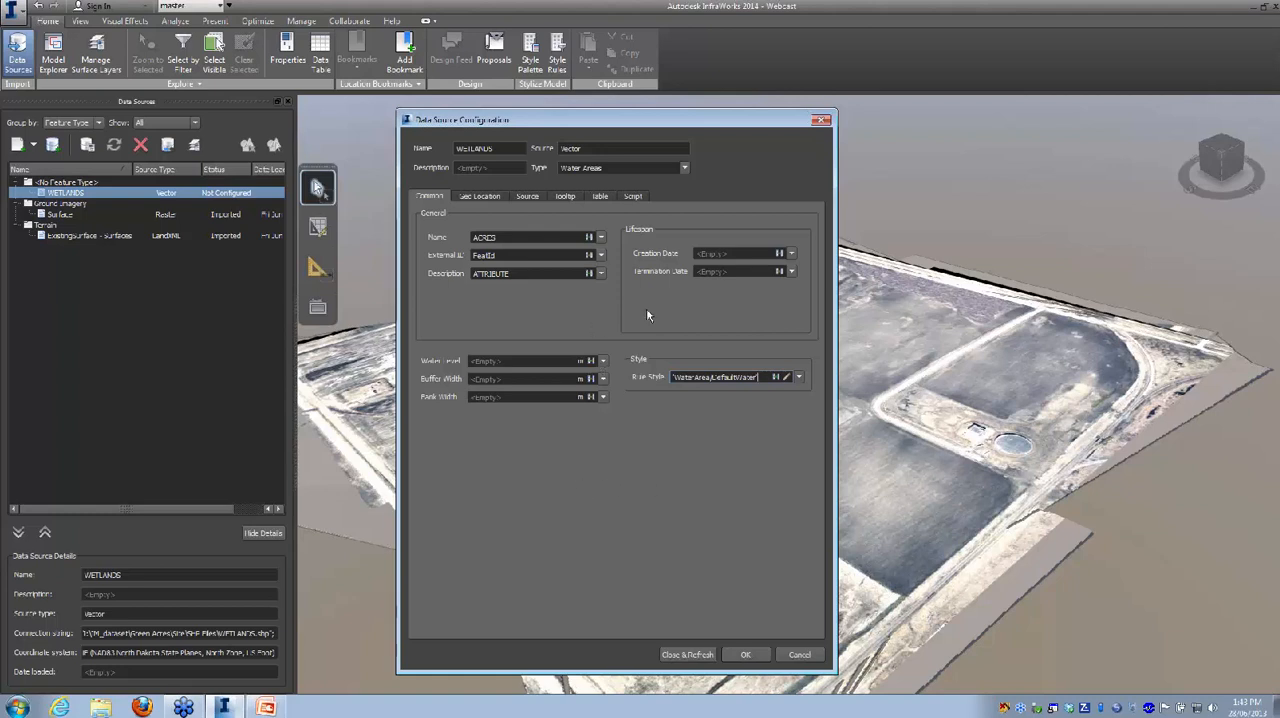
Step: Open the tooltip settings of the WETLANDS source and look at its HTML and visual editors
click(563, 199)
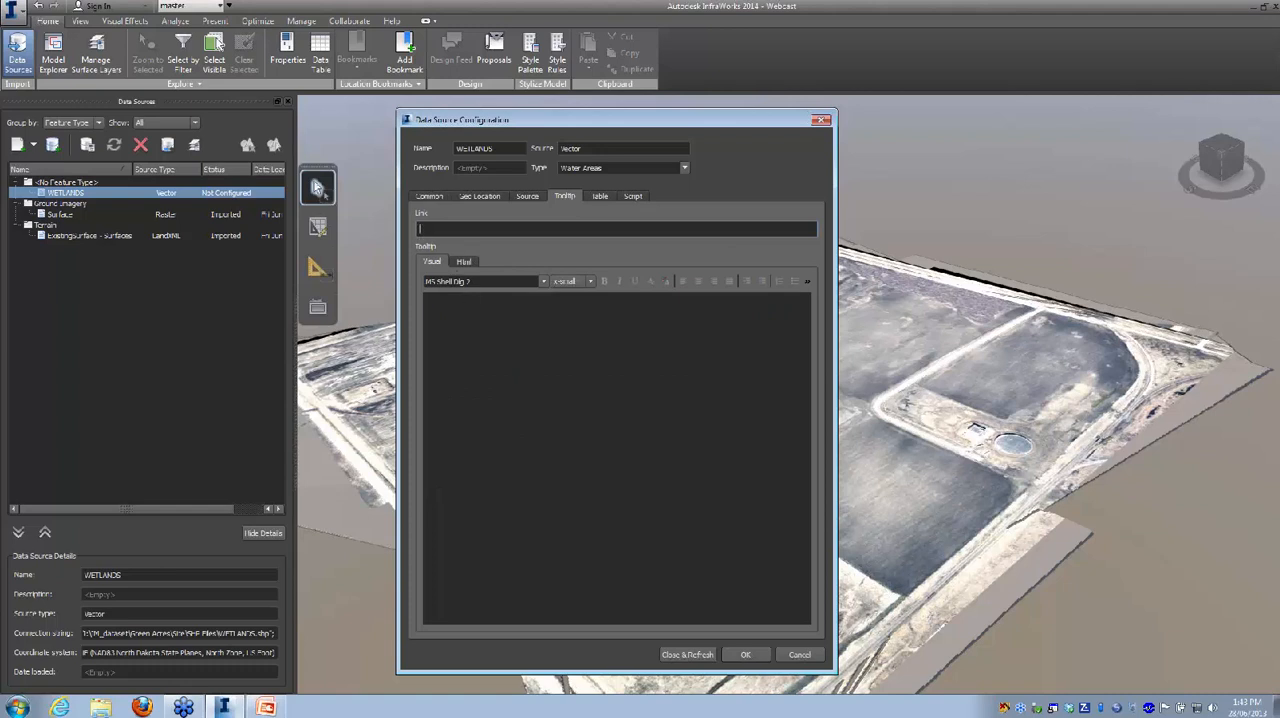
click(465, 264)
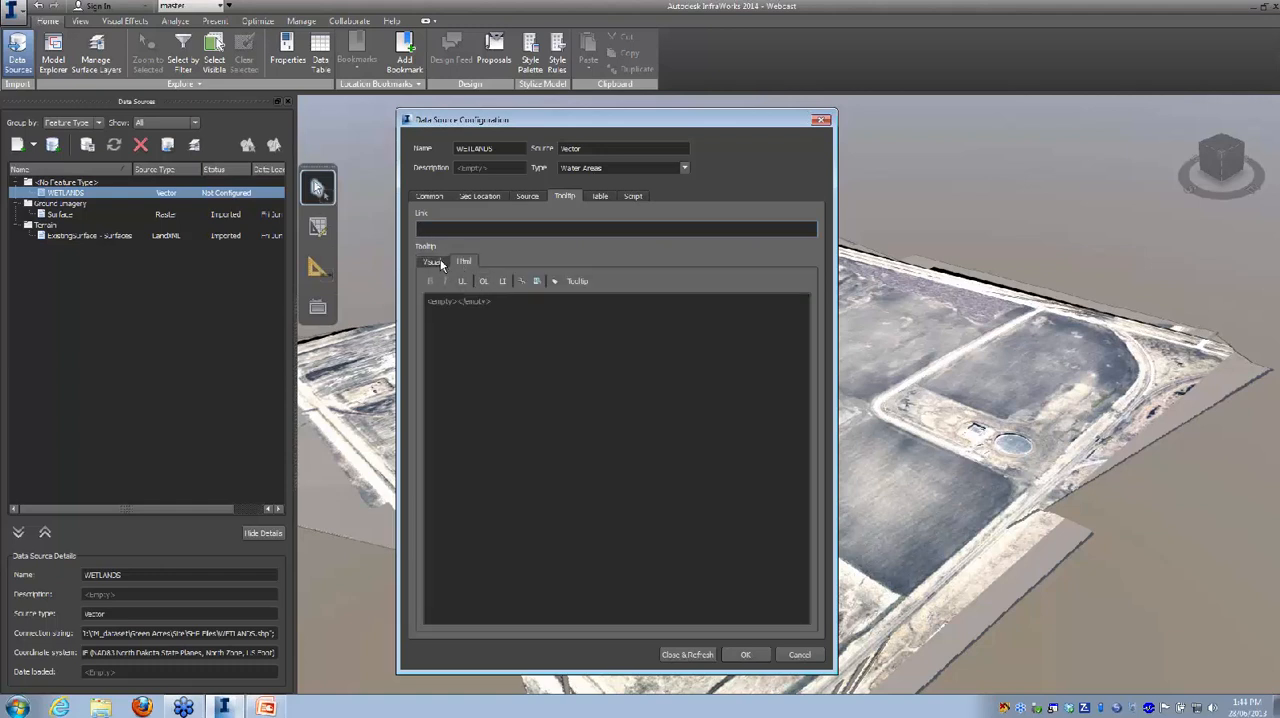
click(439, 263)
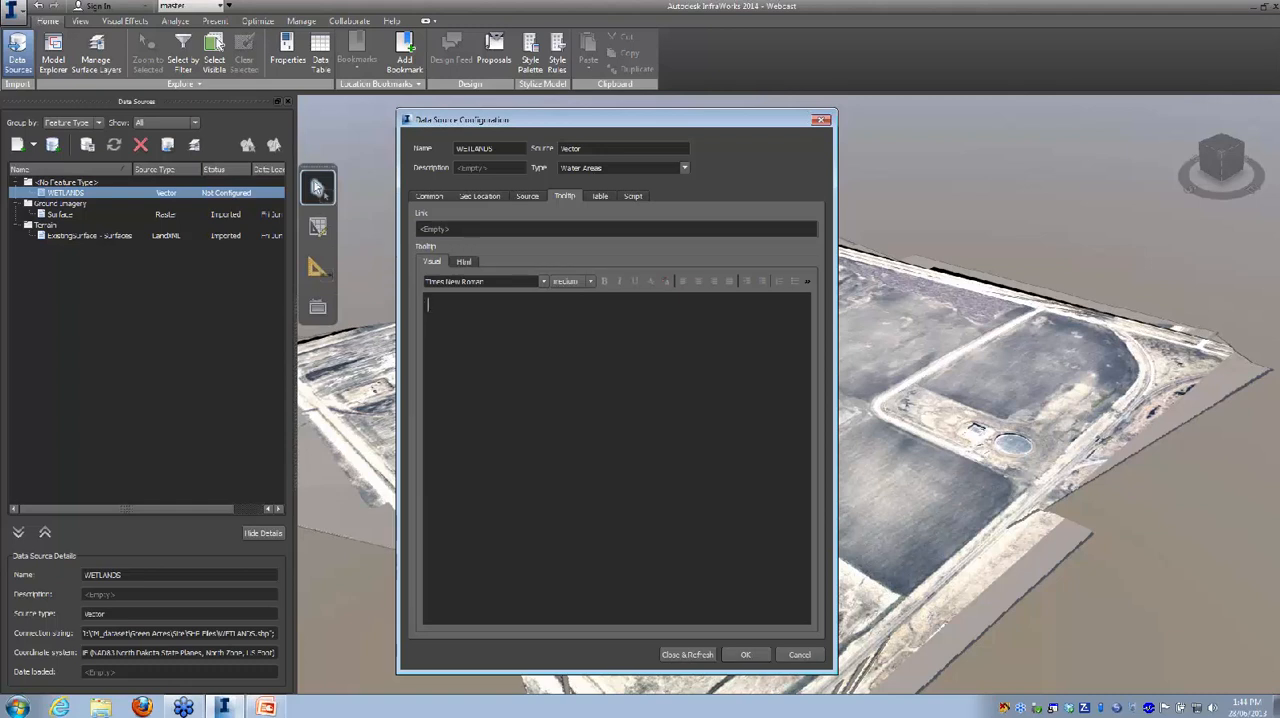
text(area %name)
key(BackSpace)
key(BackSpace)
key(BackSpace)
key(BackSpace)
key(shift+Left)
key(shift+Left)
key(BackSpace)
Step: Replace the WETLANDS source's tooltip HTML with "area %NAME% ac" and refresh the source to import it into the model
click(464, 263)
key(ctrl+a)
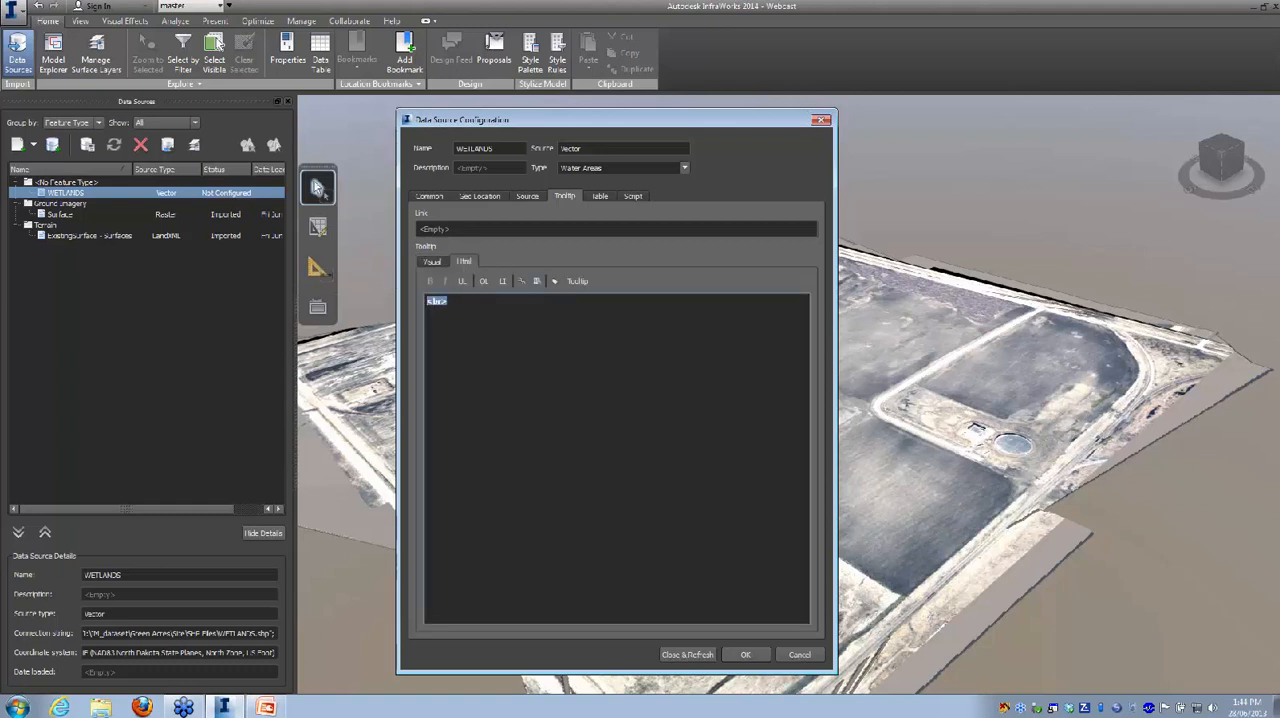
text(area %)
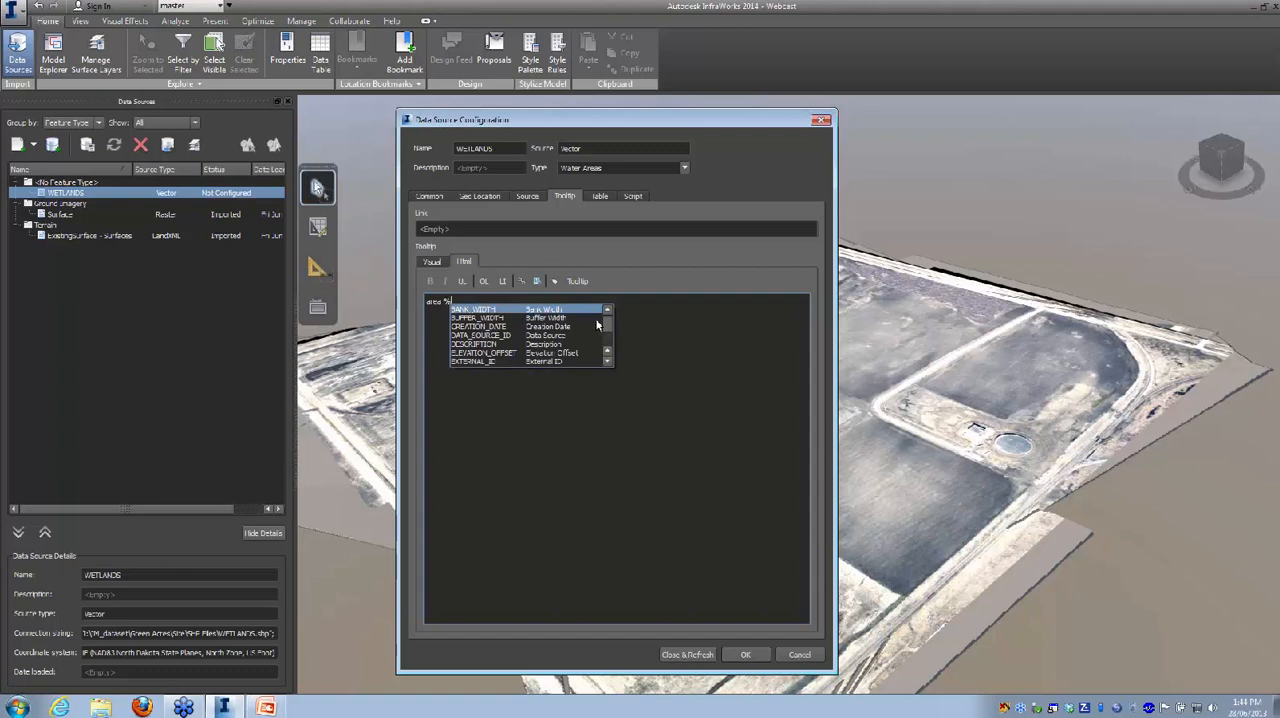
scroll(609, 330, down, 8)
scroll(609, 332, down, 5)
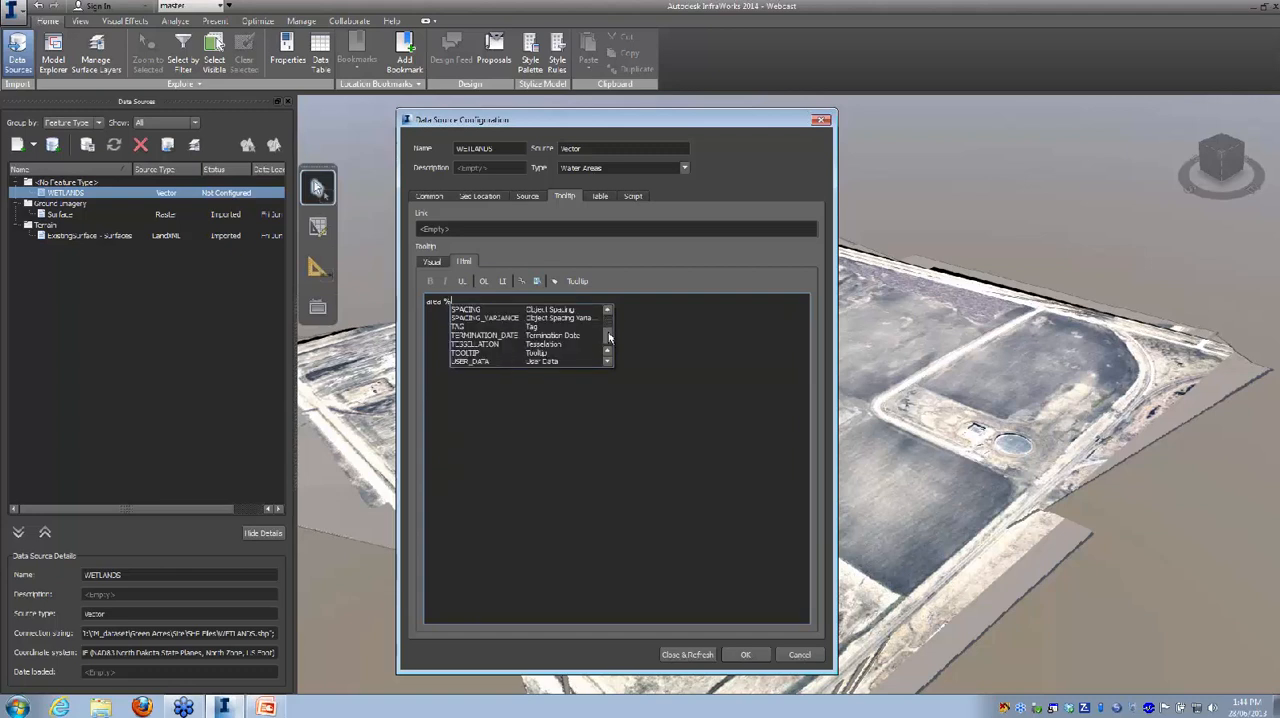
scroll(609, 340, up, 3)
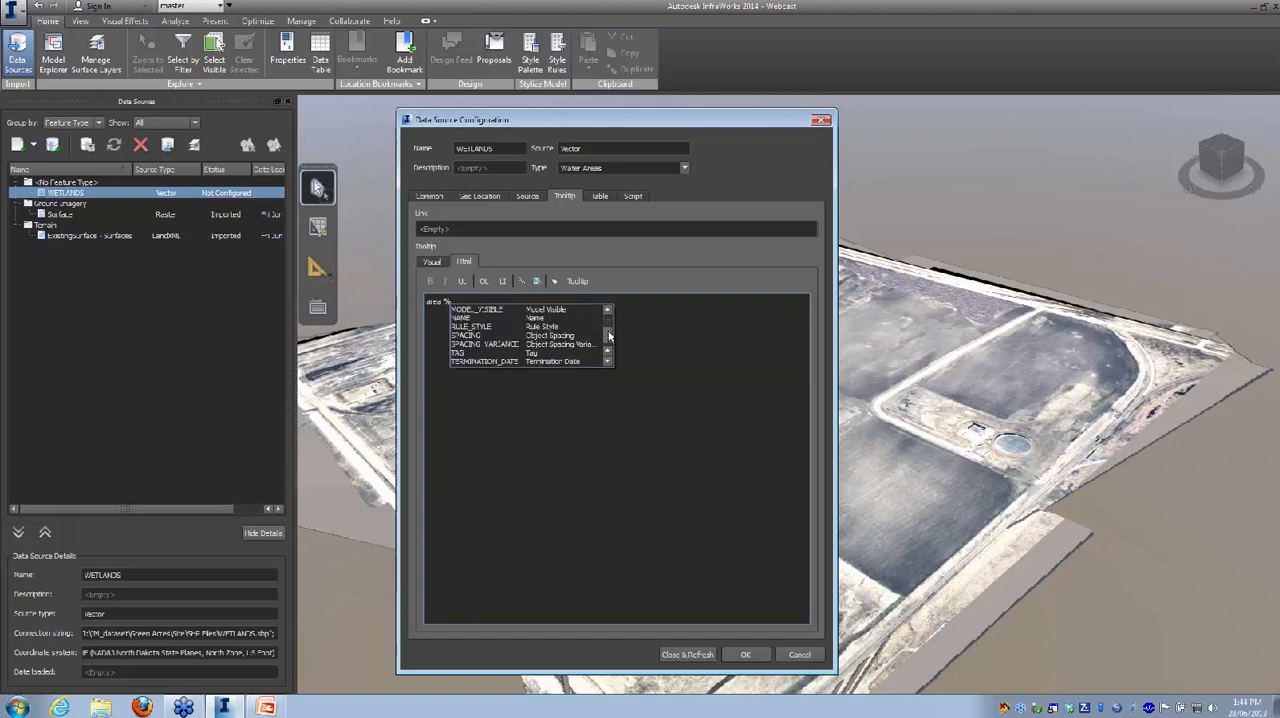
click(536, 320)
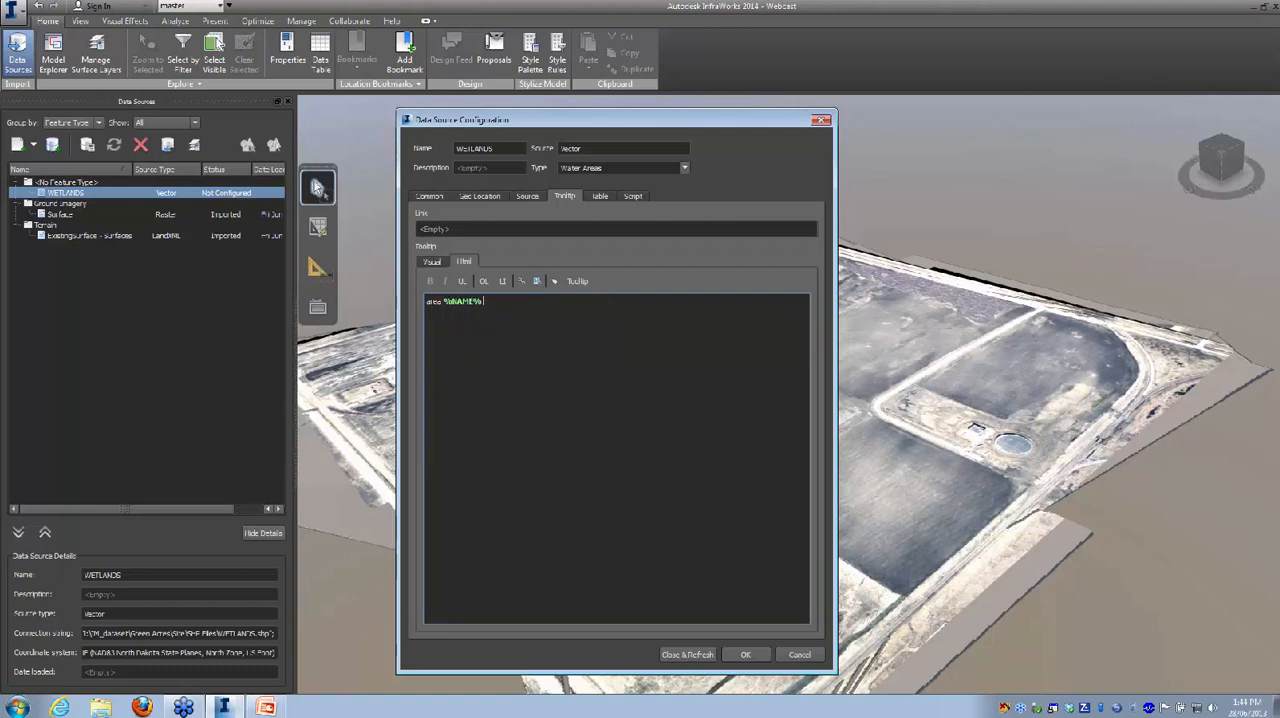
text(acres)
click(687, 655)
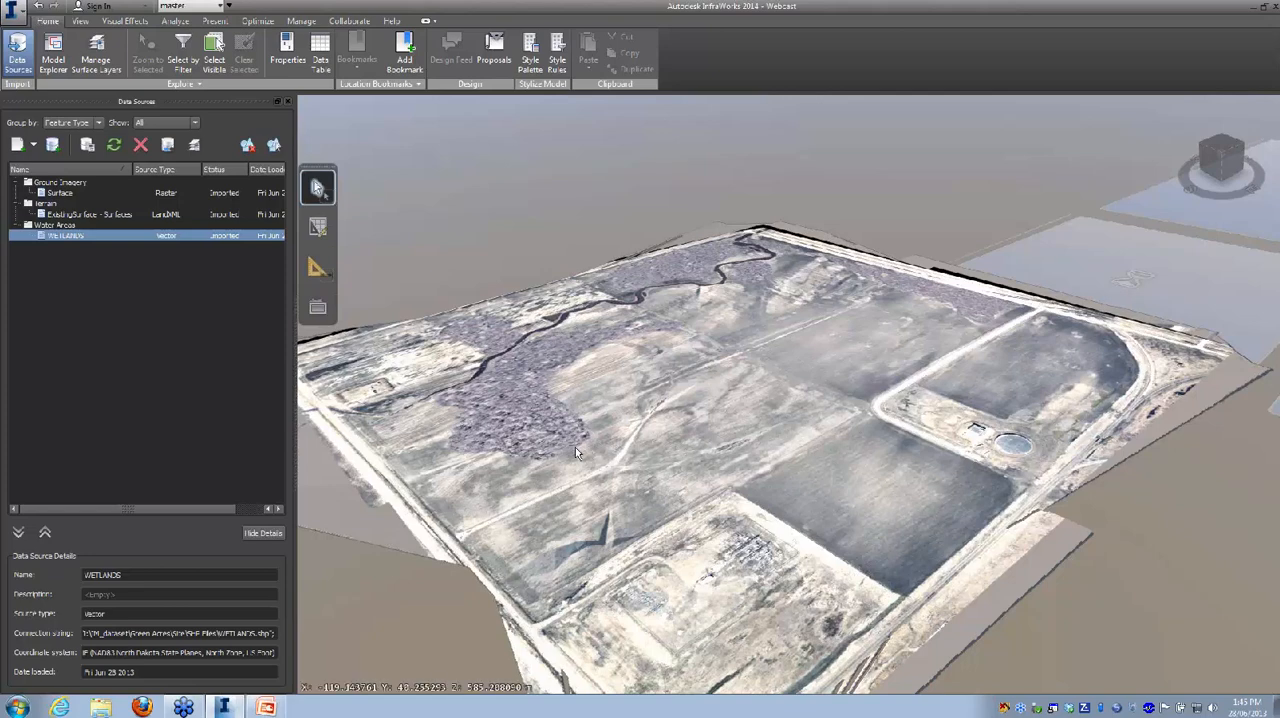
Step: Reopen the WETLANDS source's configuration, change its coordinate system to CA-I and refresh the source
shift+middle_drag(576, 455, 440, 357)
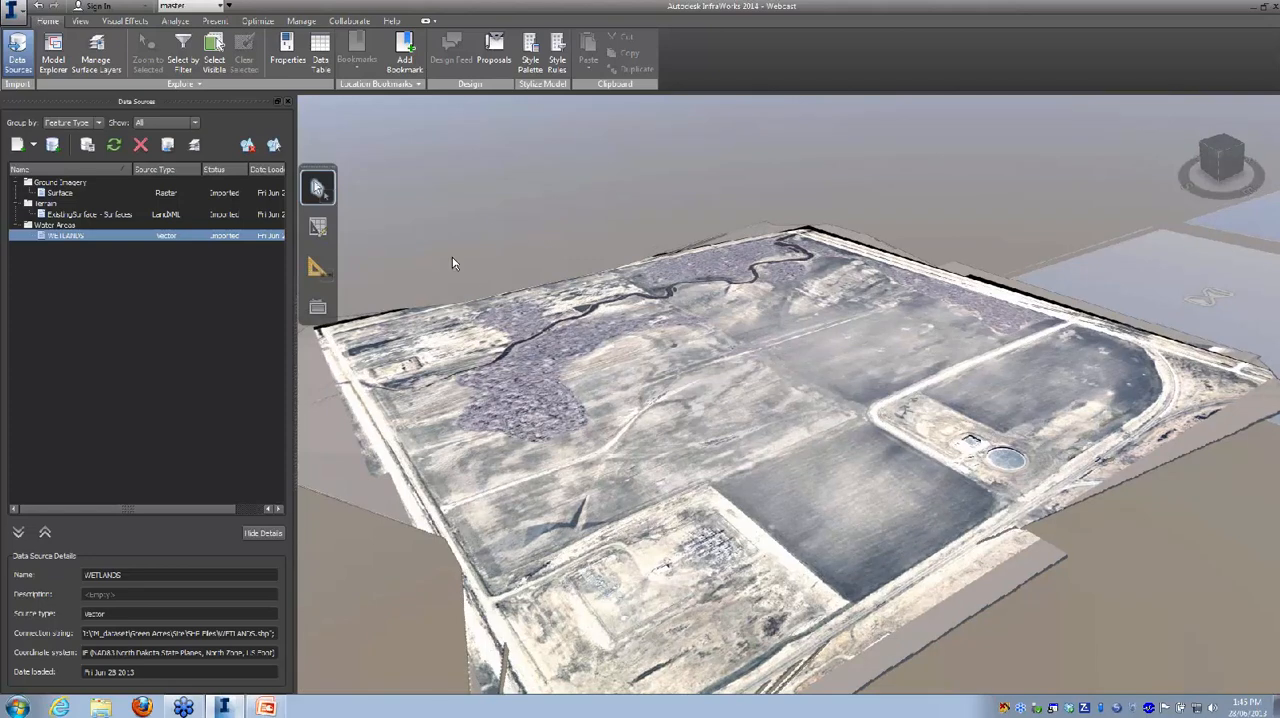
right_click(162, 237)
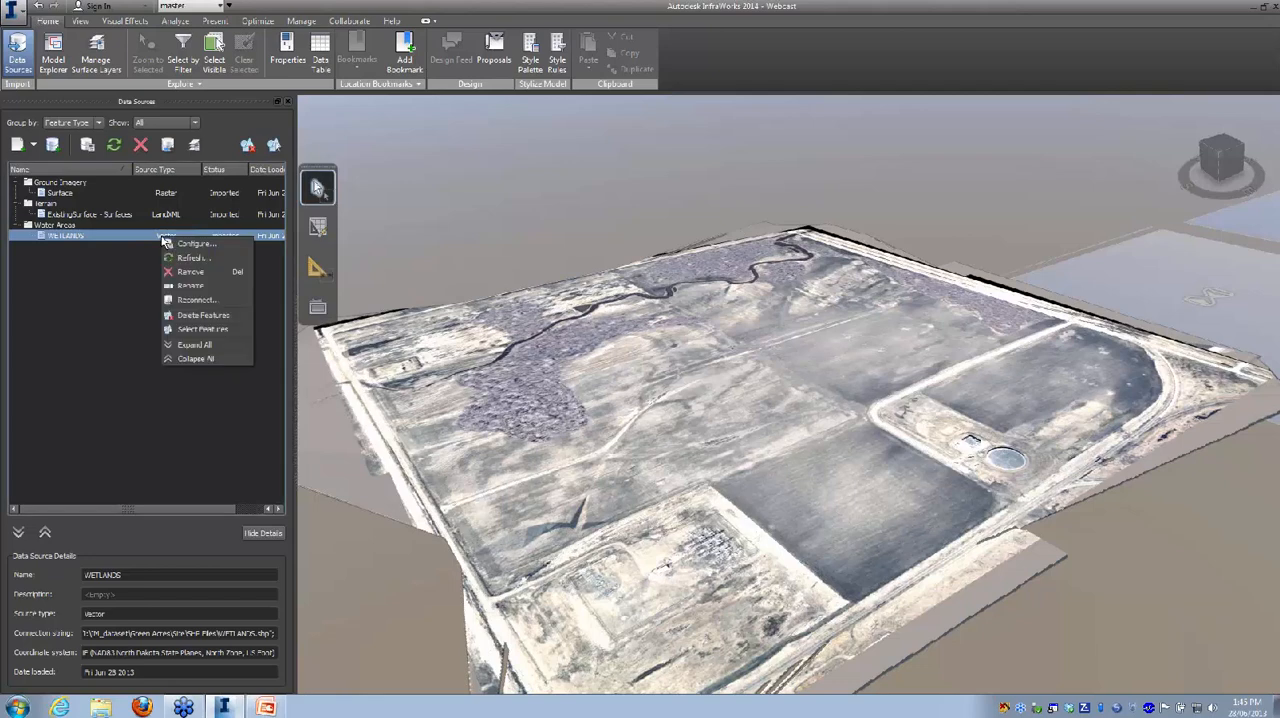
click(213, 248)
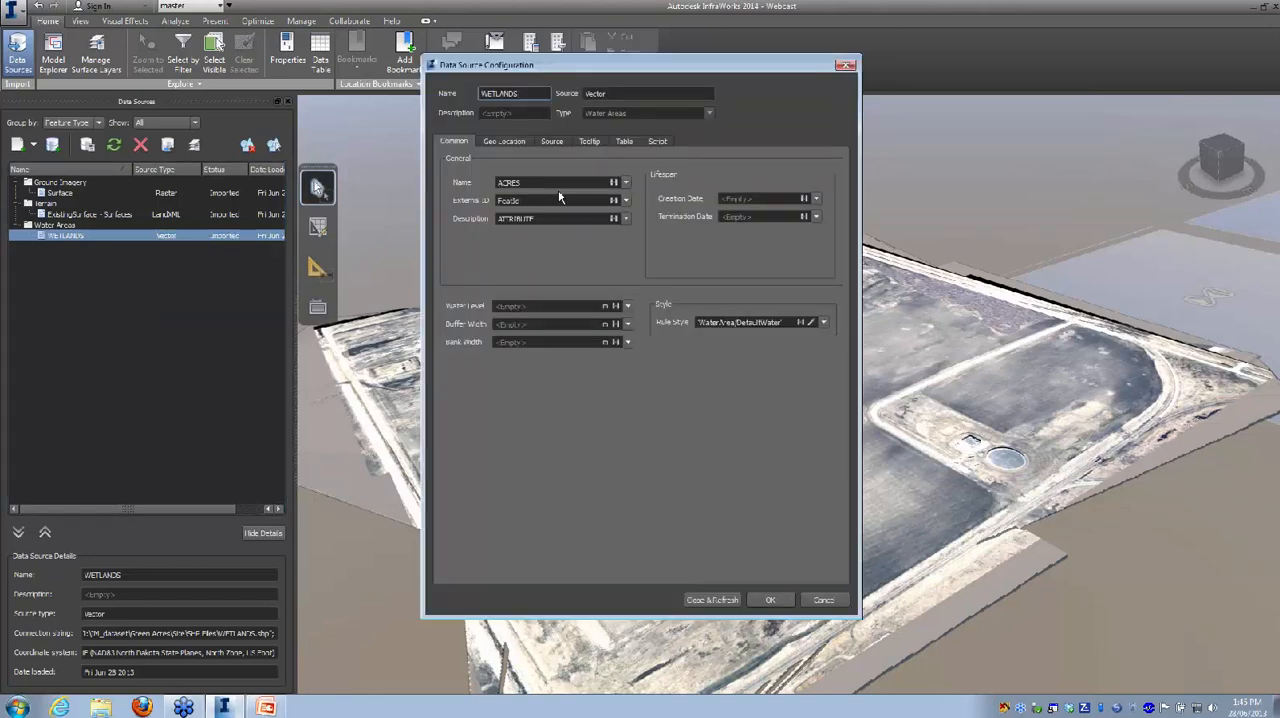
click(503, 142)
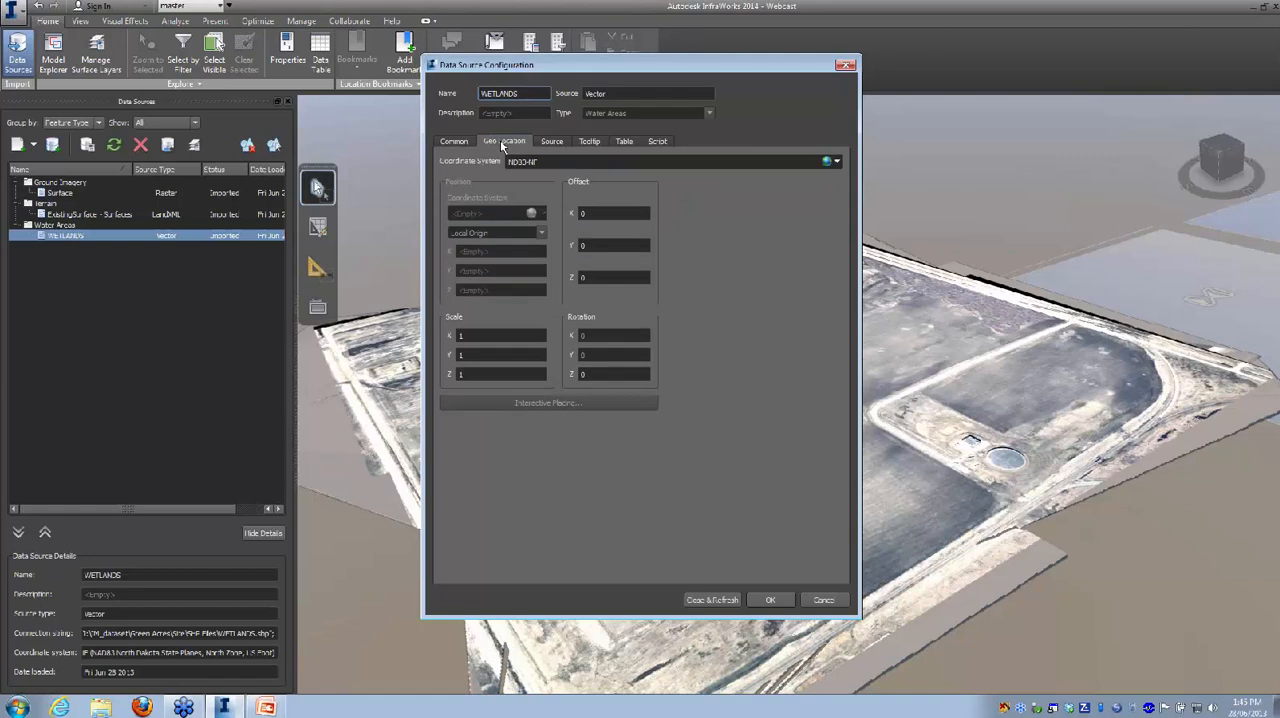
click(840, 163)
click(845, 178)
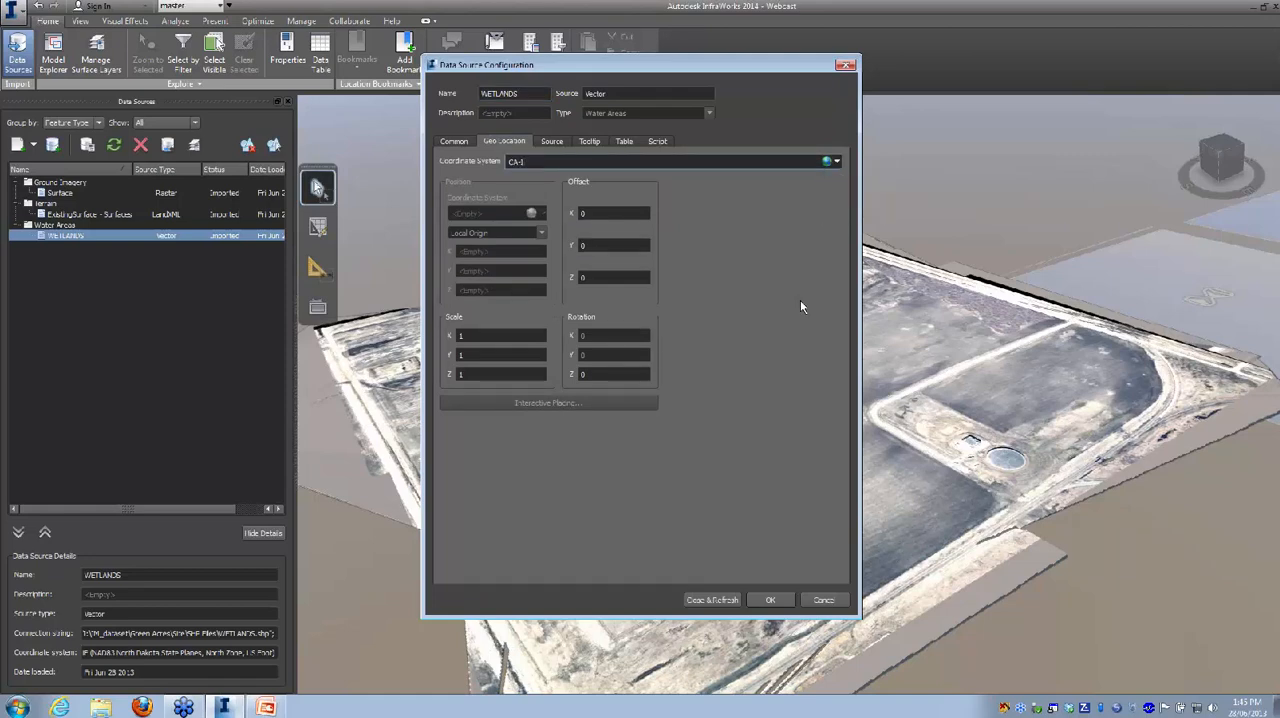
click(712, 600)
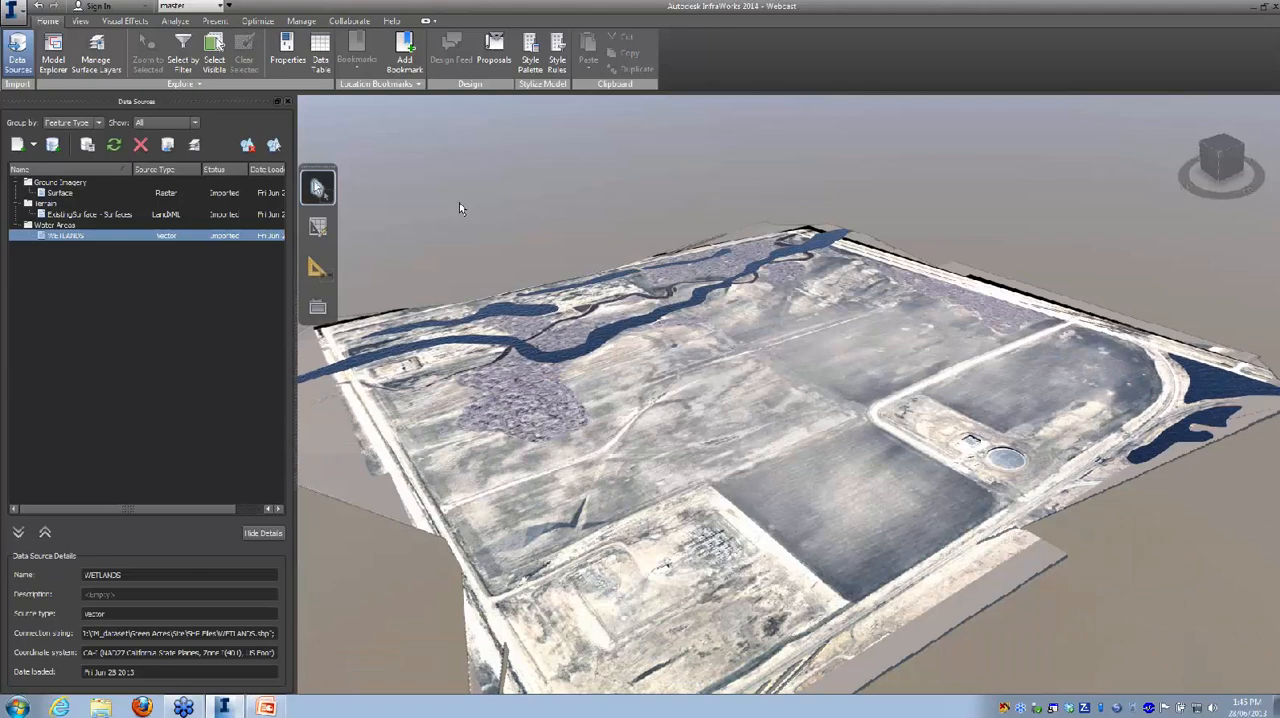
Step: Add LANDUSE.shp from the SHP Files folder as a new SHP data source
drag(490, 500, 473, 523)
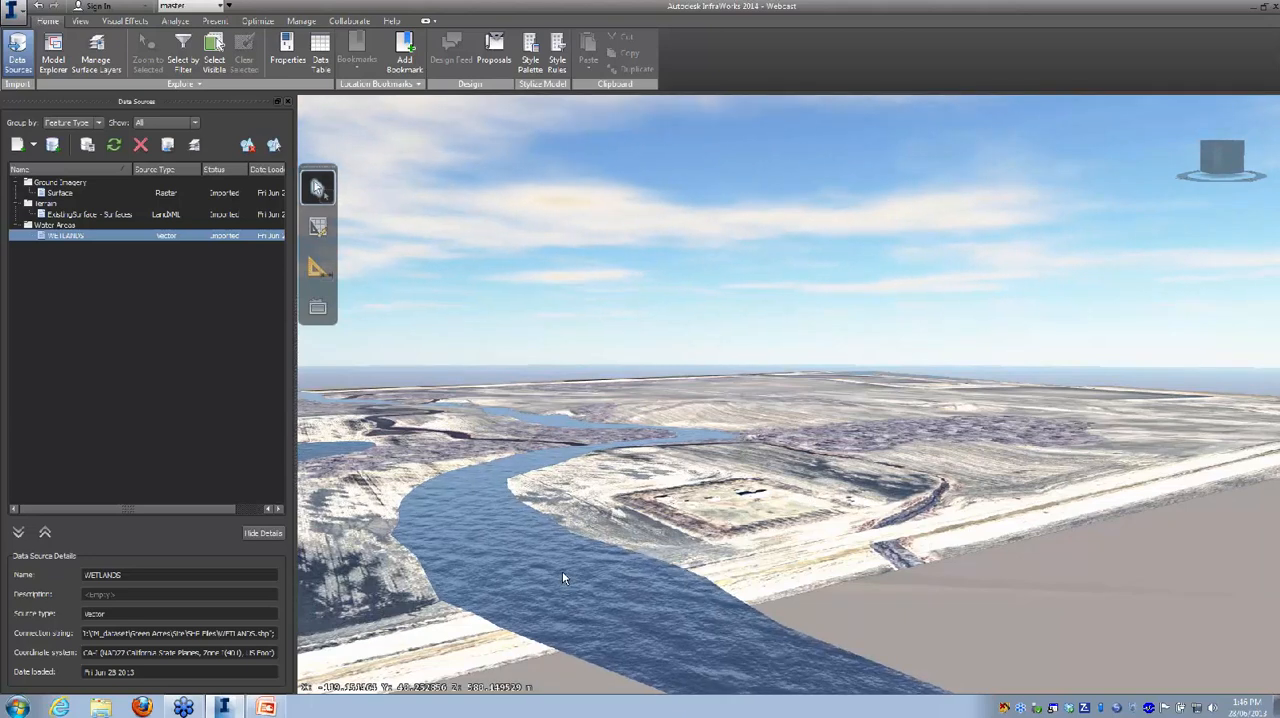
mouse_move(563, 577)
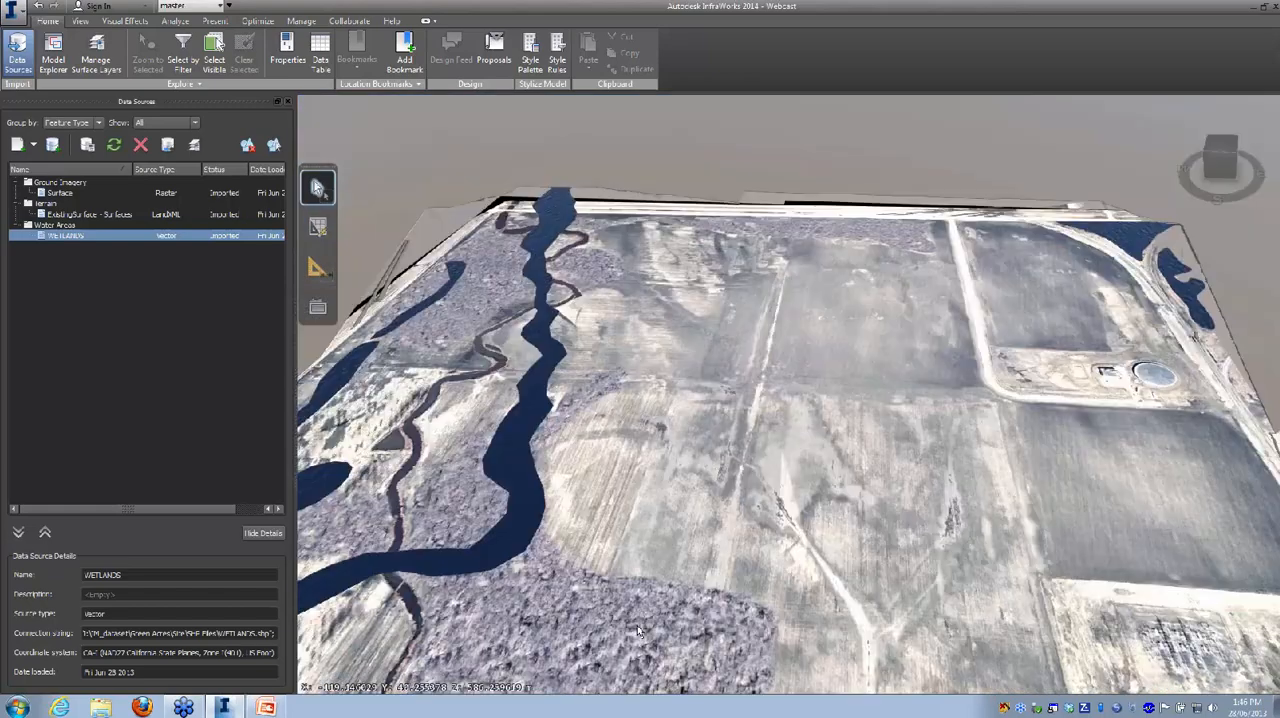
scroll(638, 630, down, 3)
scroll(690, 605, down, 3)
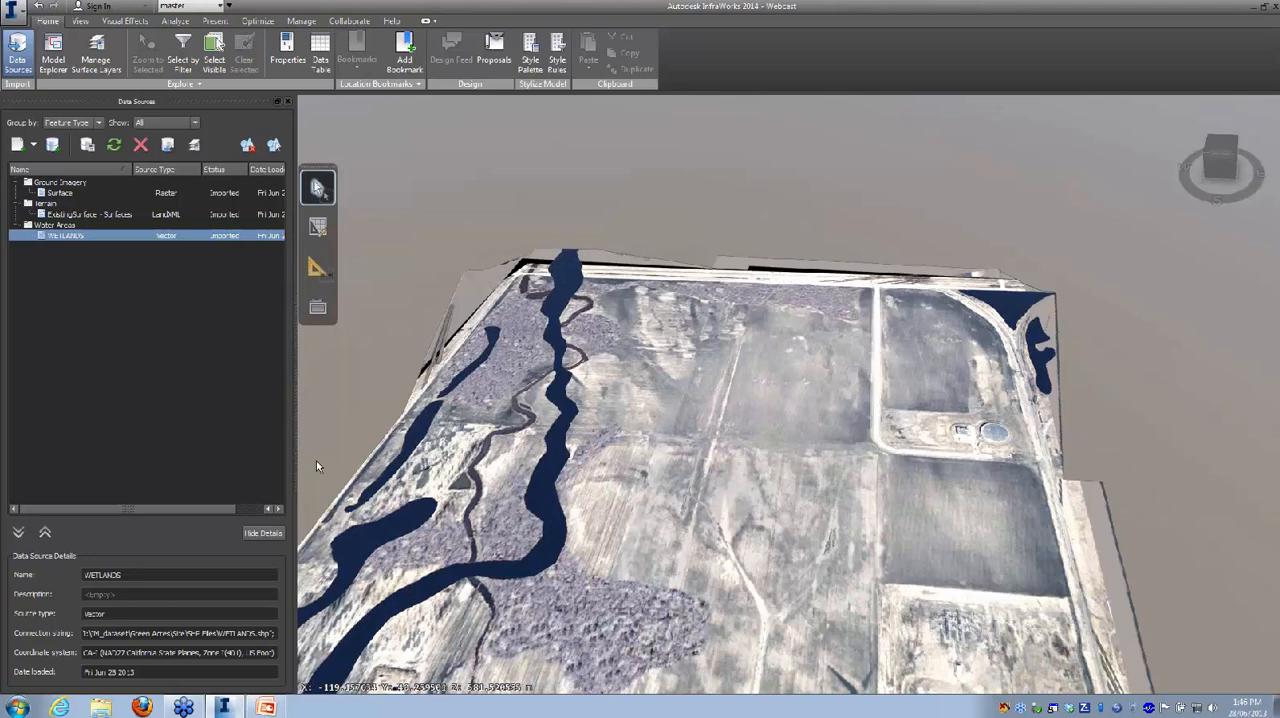
click(33, 145)
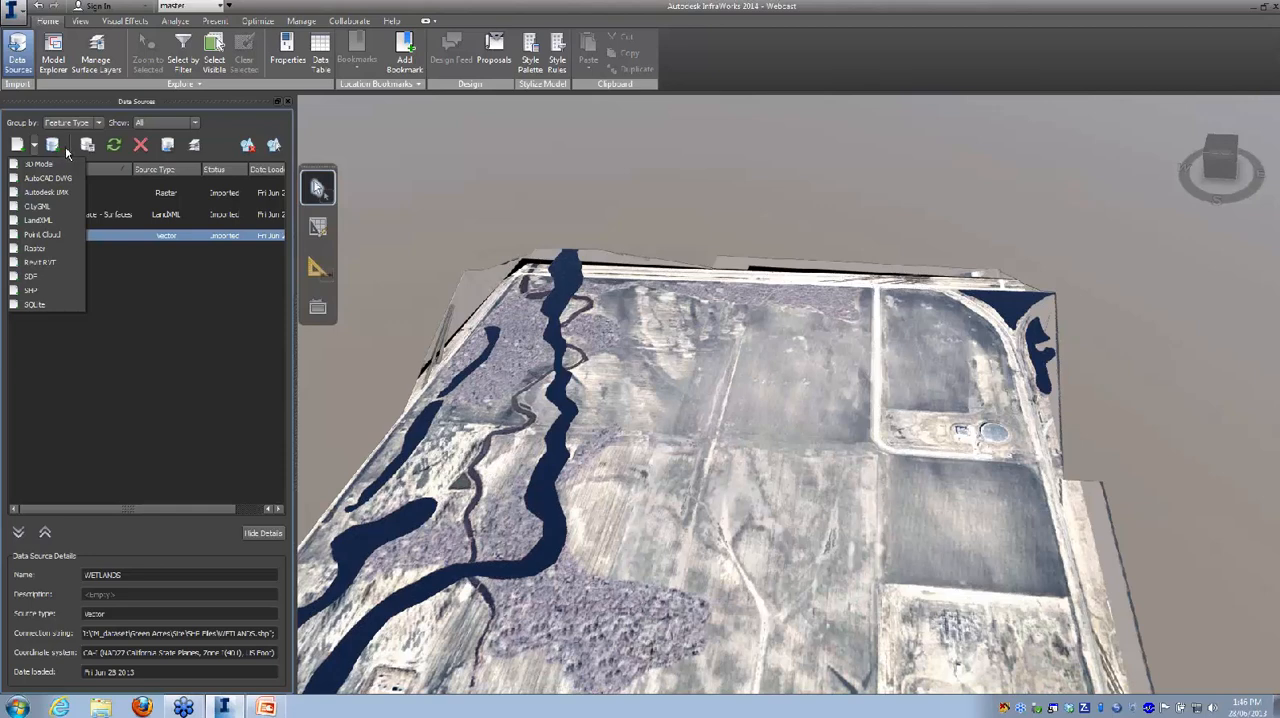
click(37, 294)
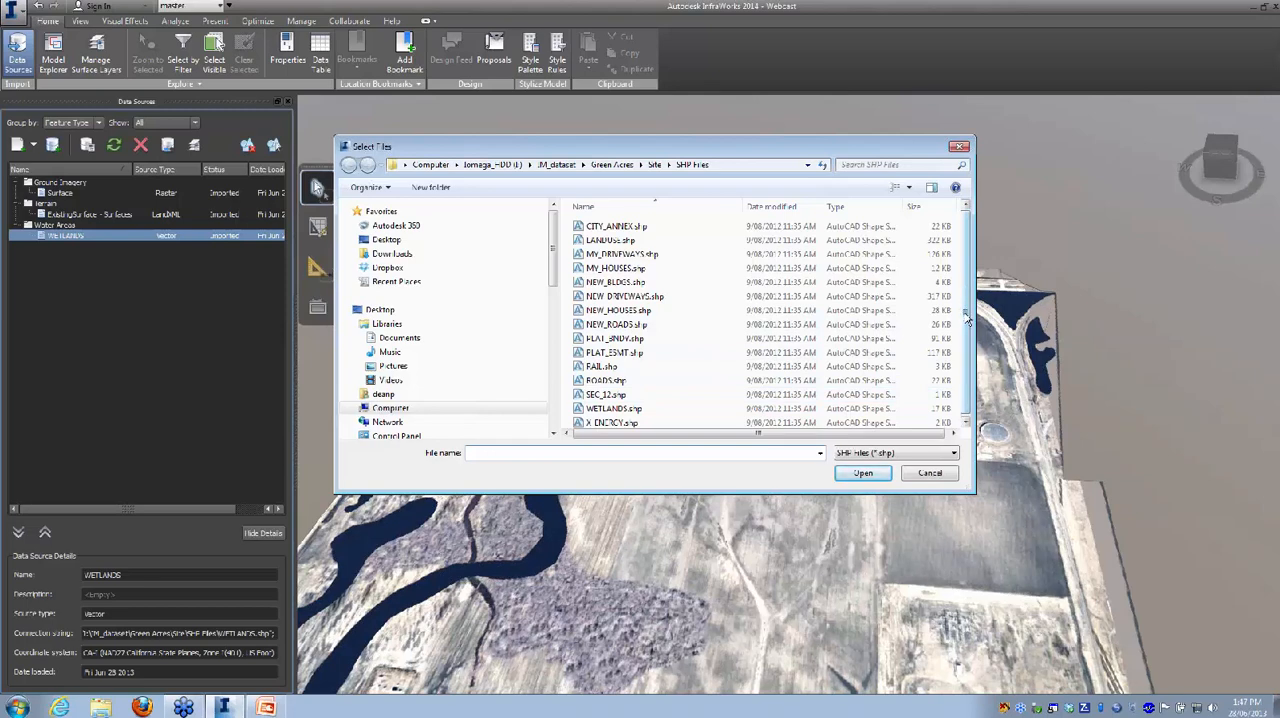
drag(965, 307, 964, 318)
click(630, 237)
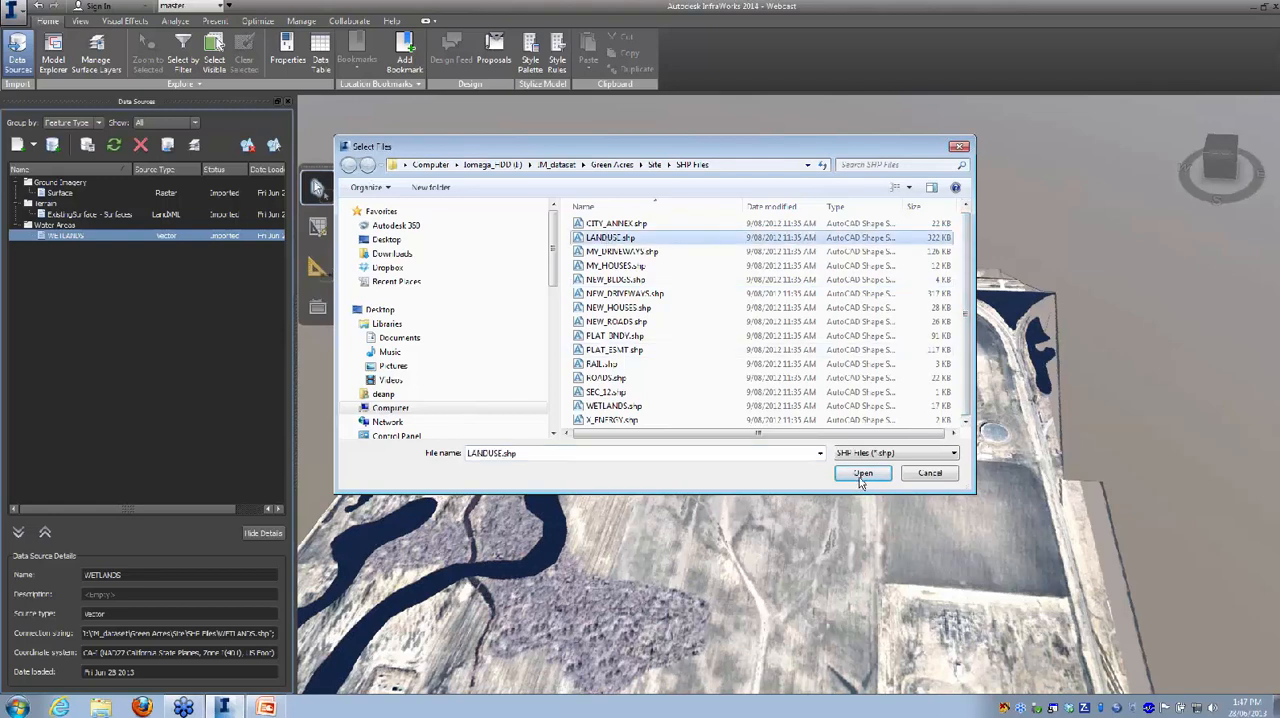
key(Return)
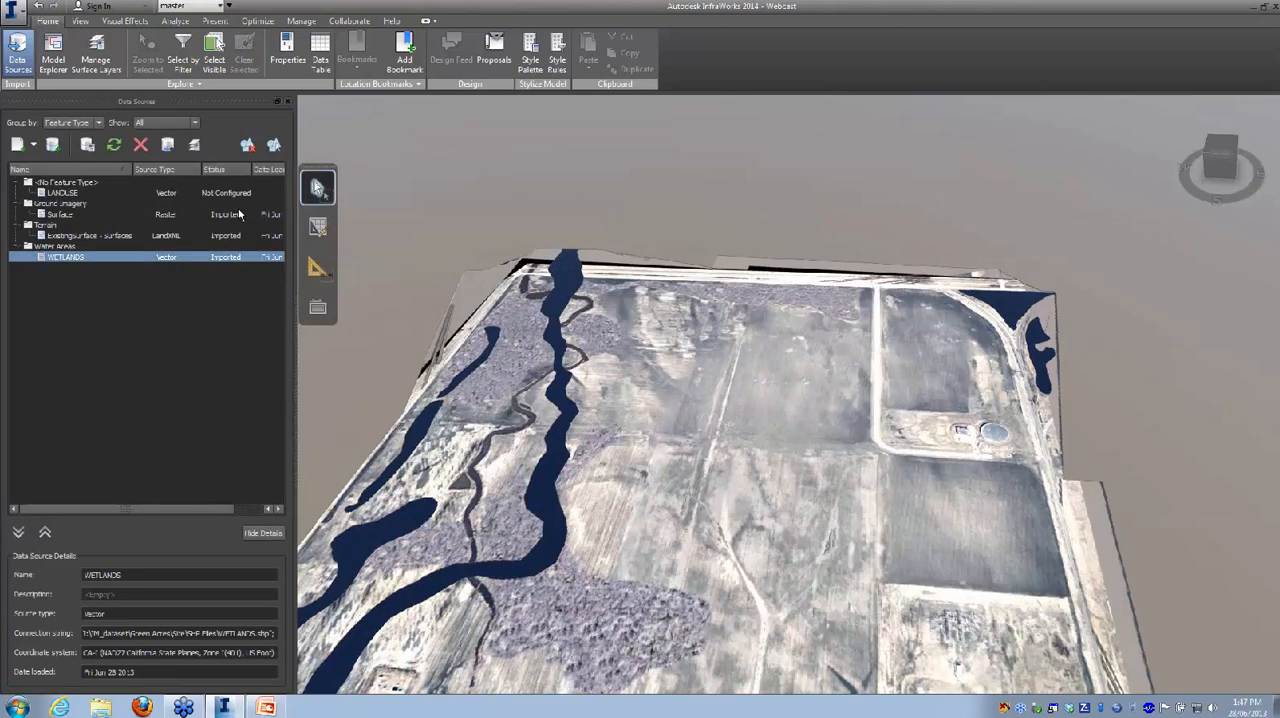
Step: Configure the LANDUSE source with the feature type Coverage Areas and the coordinate system CA-I
right_click(194, 194)
click(222, 205)
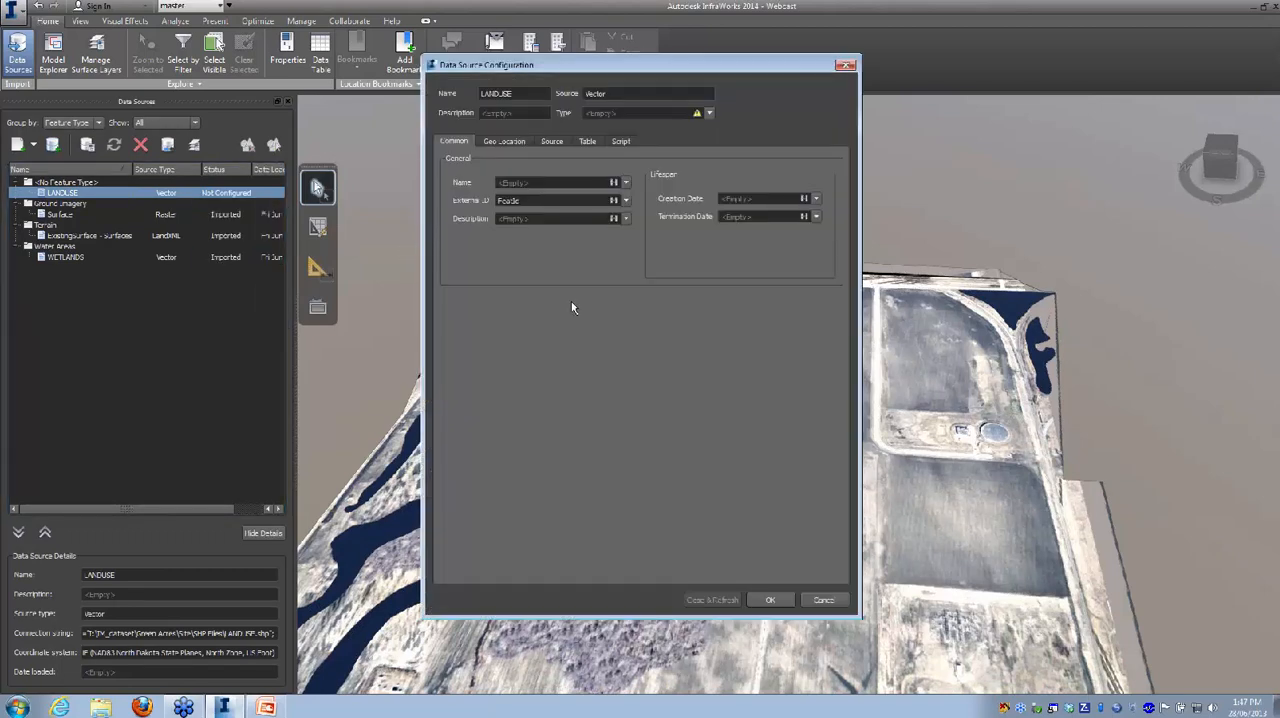
click(709, 114)
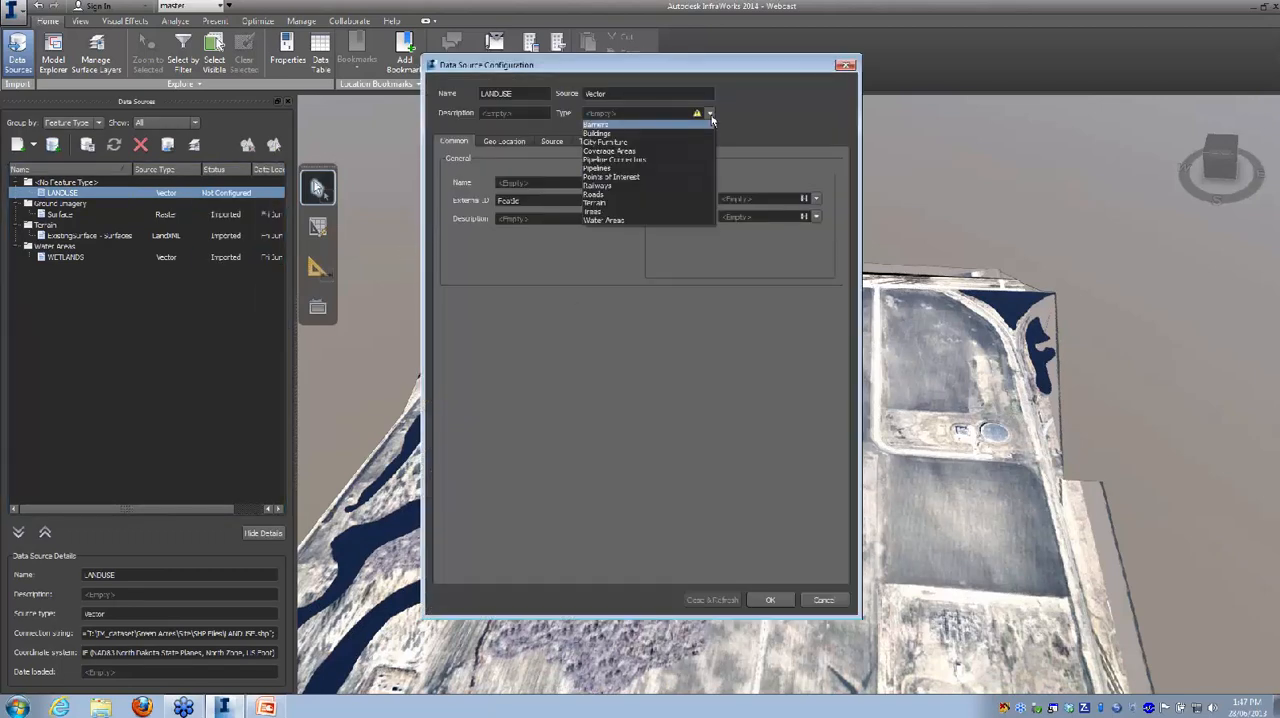
click(623, 152)
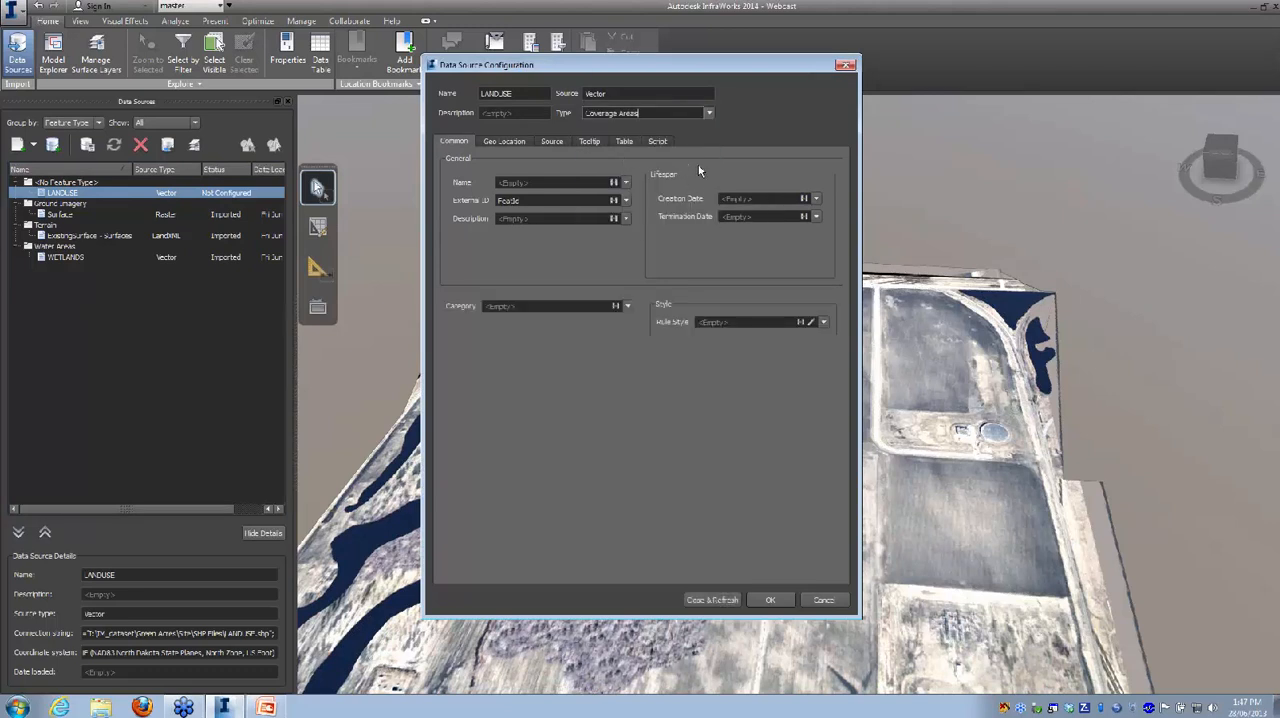
click(508, 145)
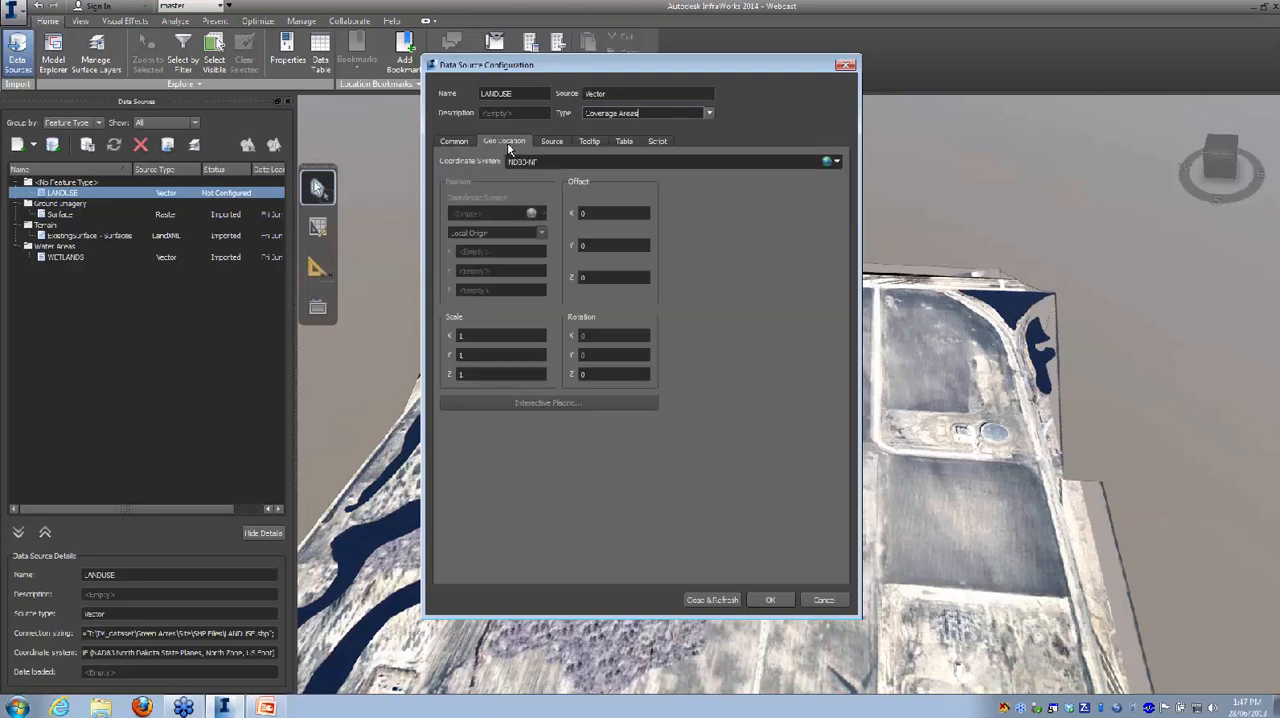
click(838, 164)
click(846, 203)
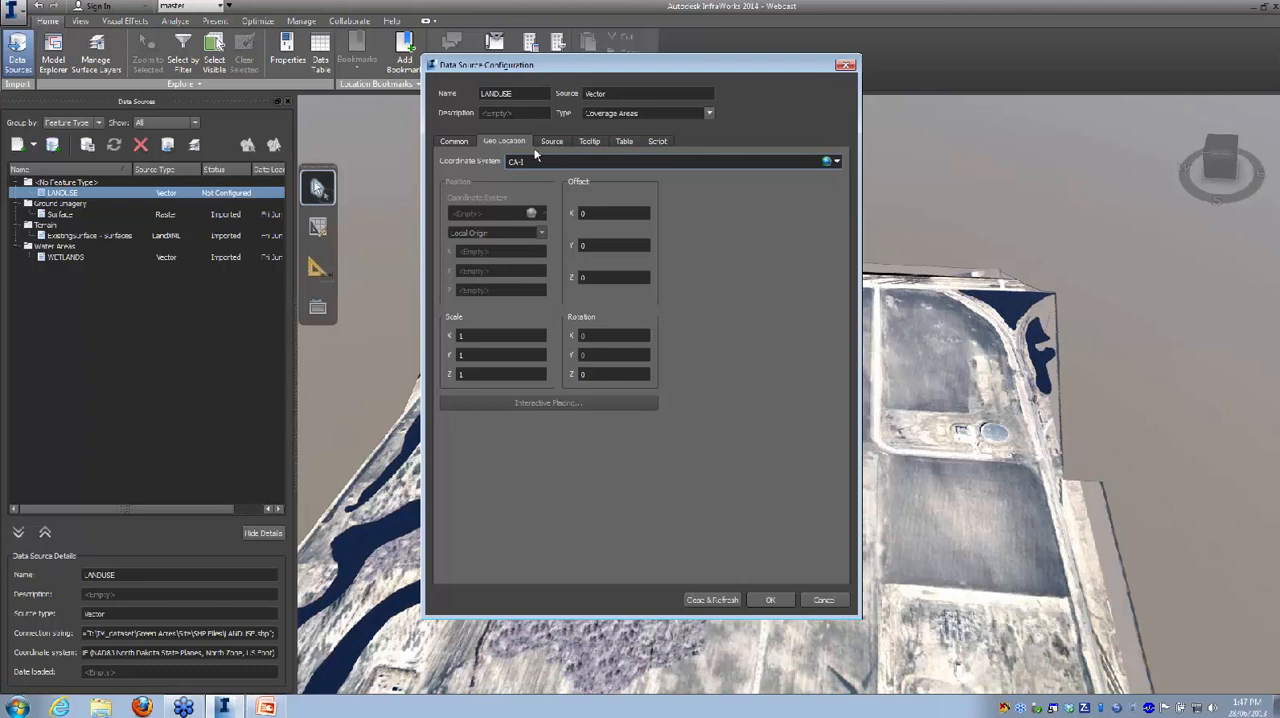
Step: Assign the "grass with gravel" style from the Coverage catalog as the rule style of the LANDUSE source
click(456, 142)
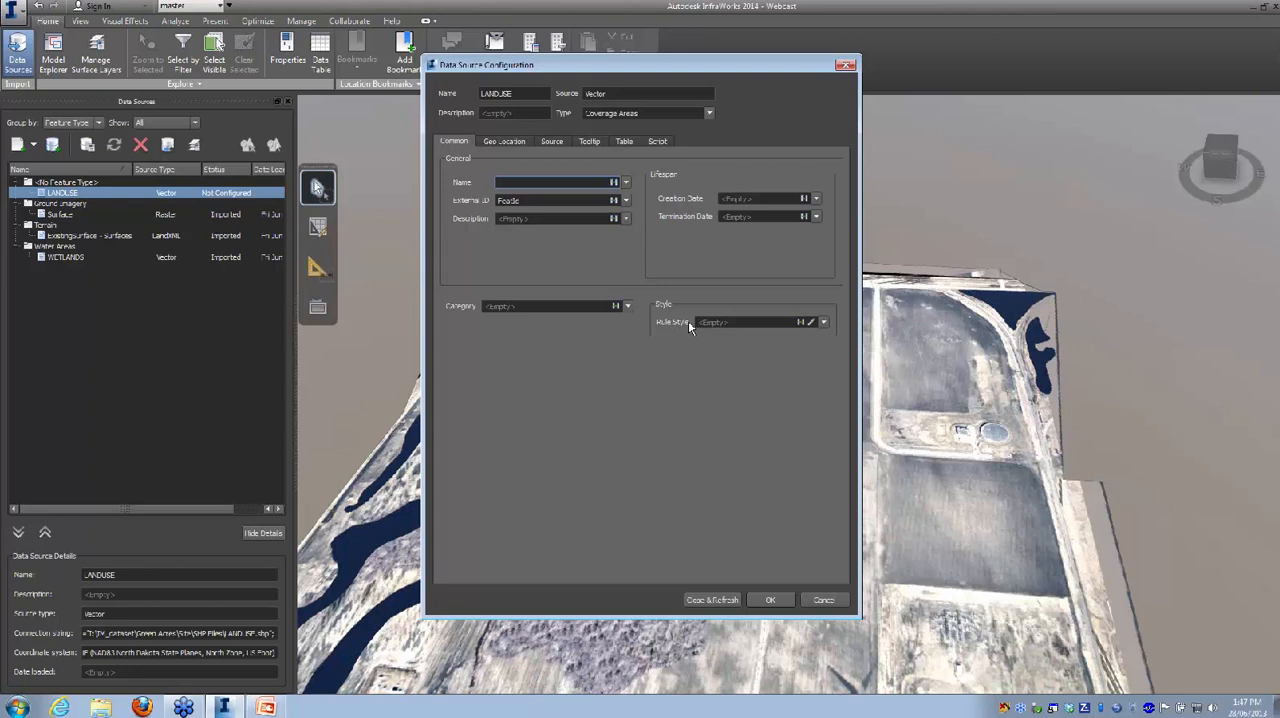
click(823, 322)
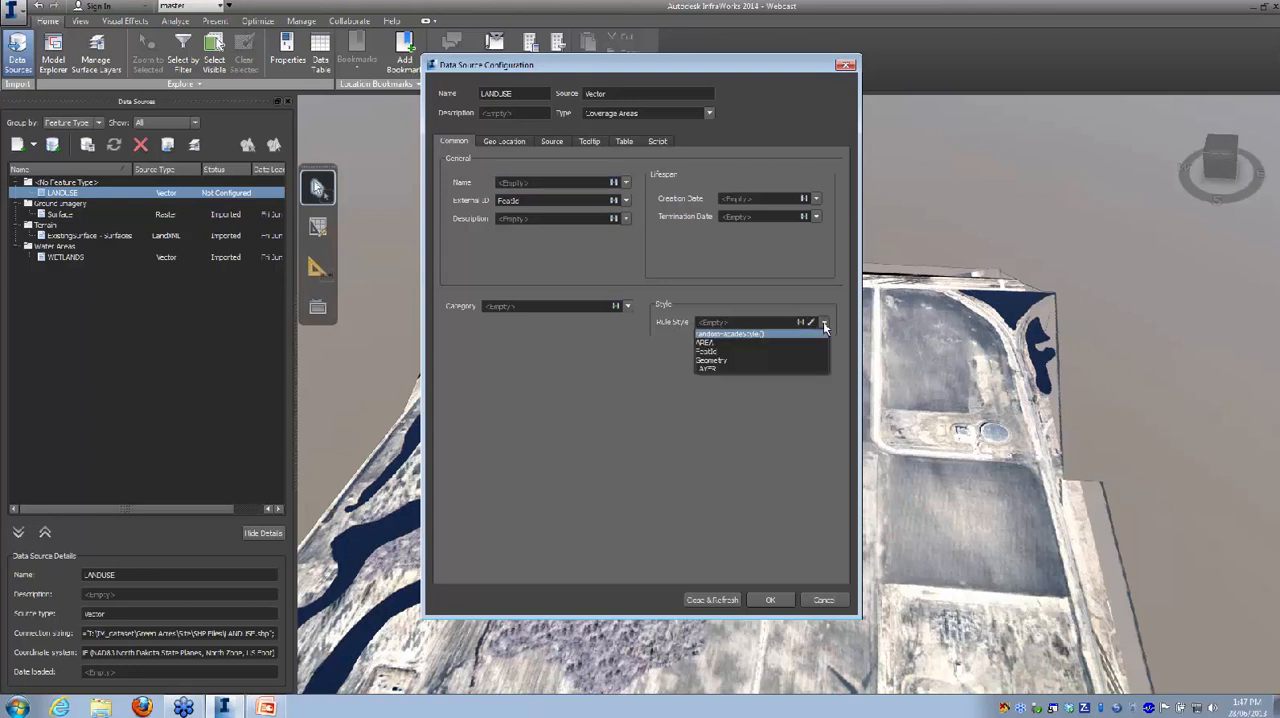
click(812, 322)
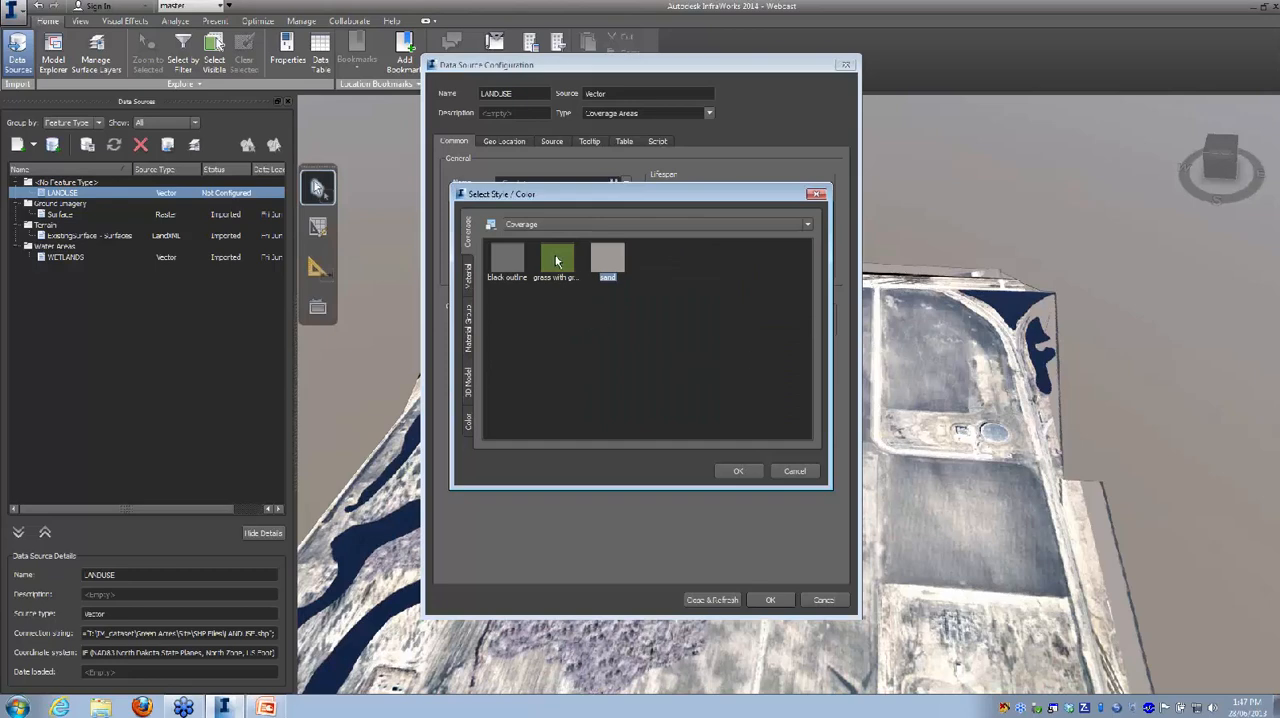
click(557, 260)
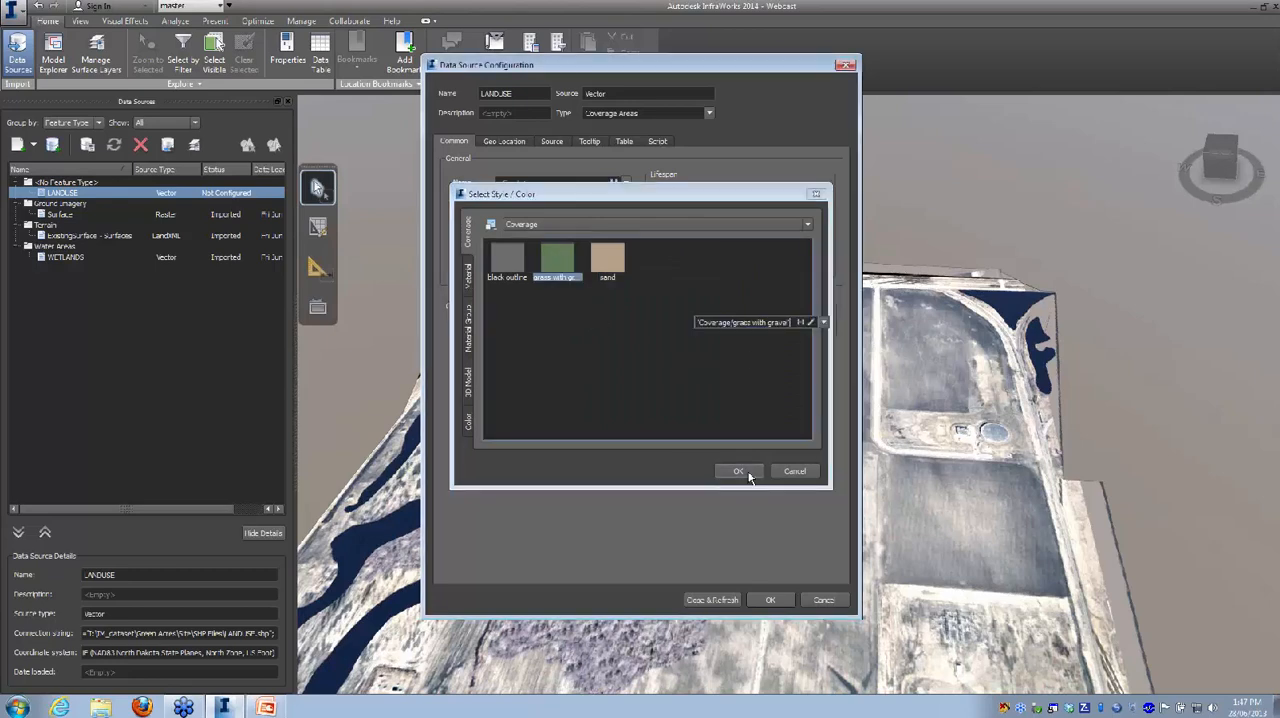
click(749, 471)
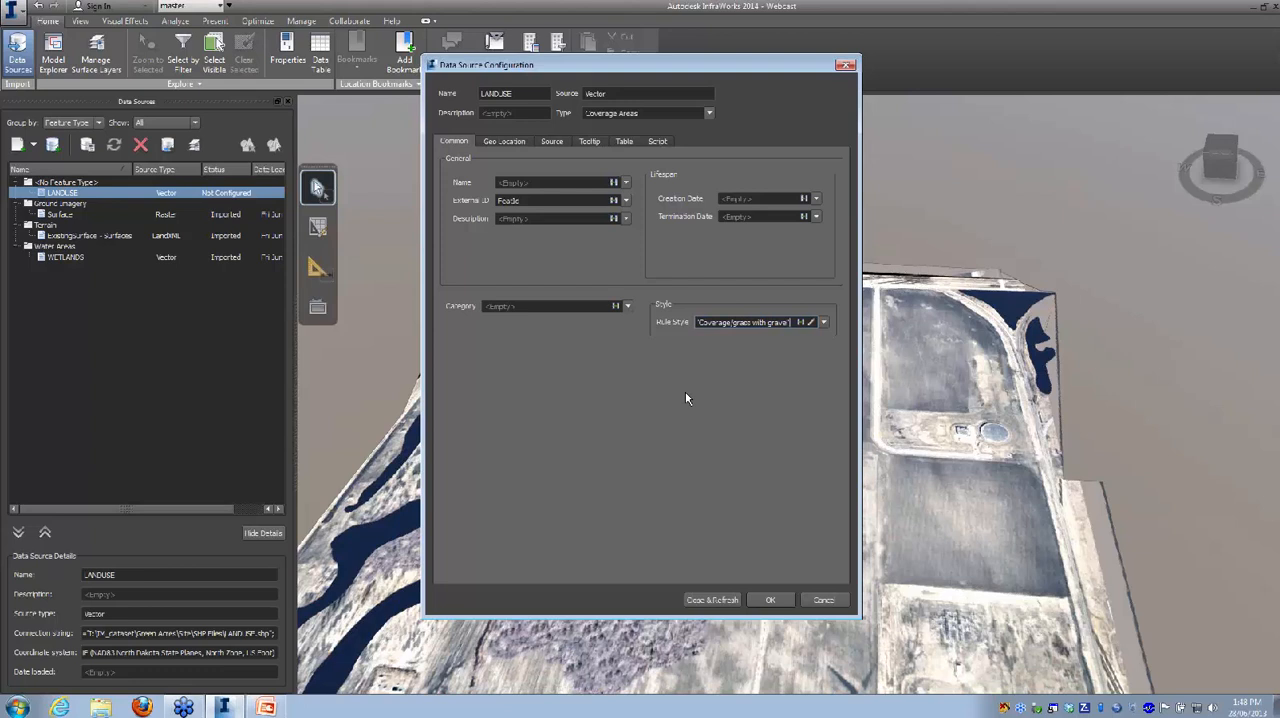
Step: Map the LANDUSE source's name to the FeatId field and its description to the LAYER field, and refresh the source
click(626, 184)
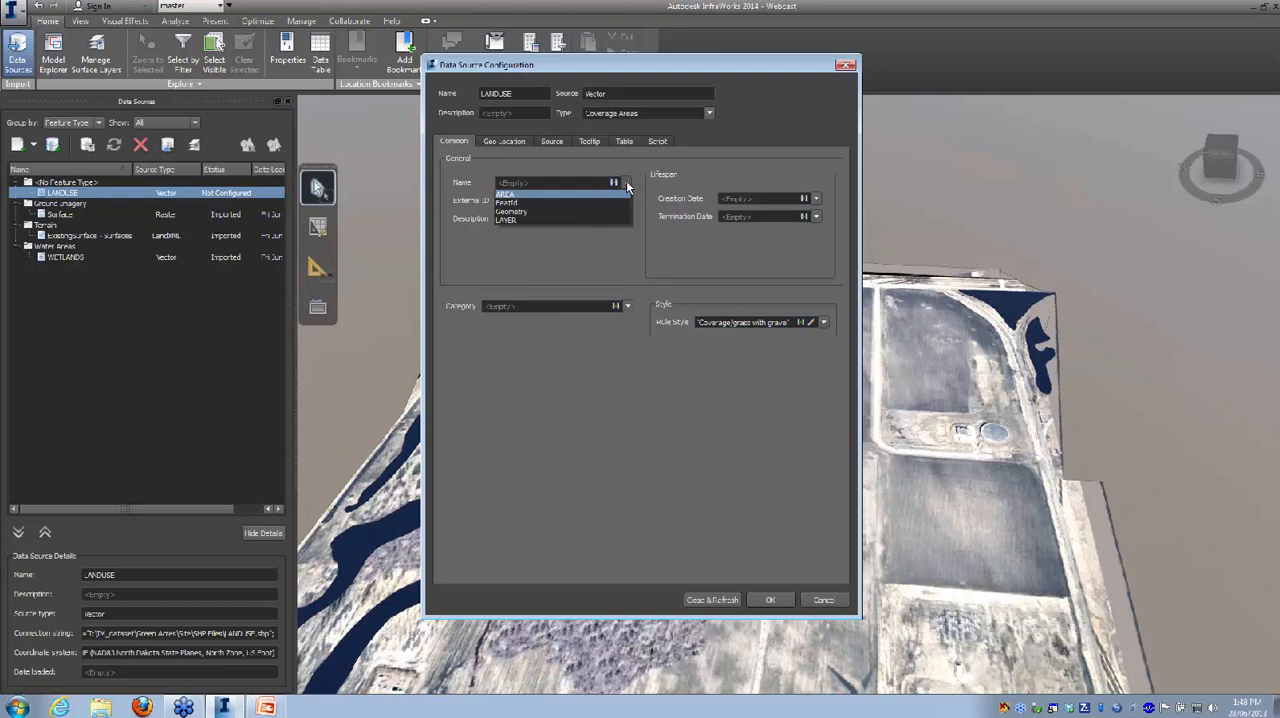
click(515, 204)
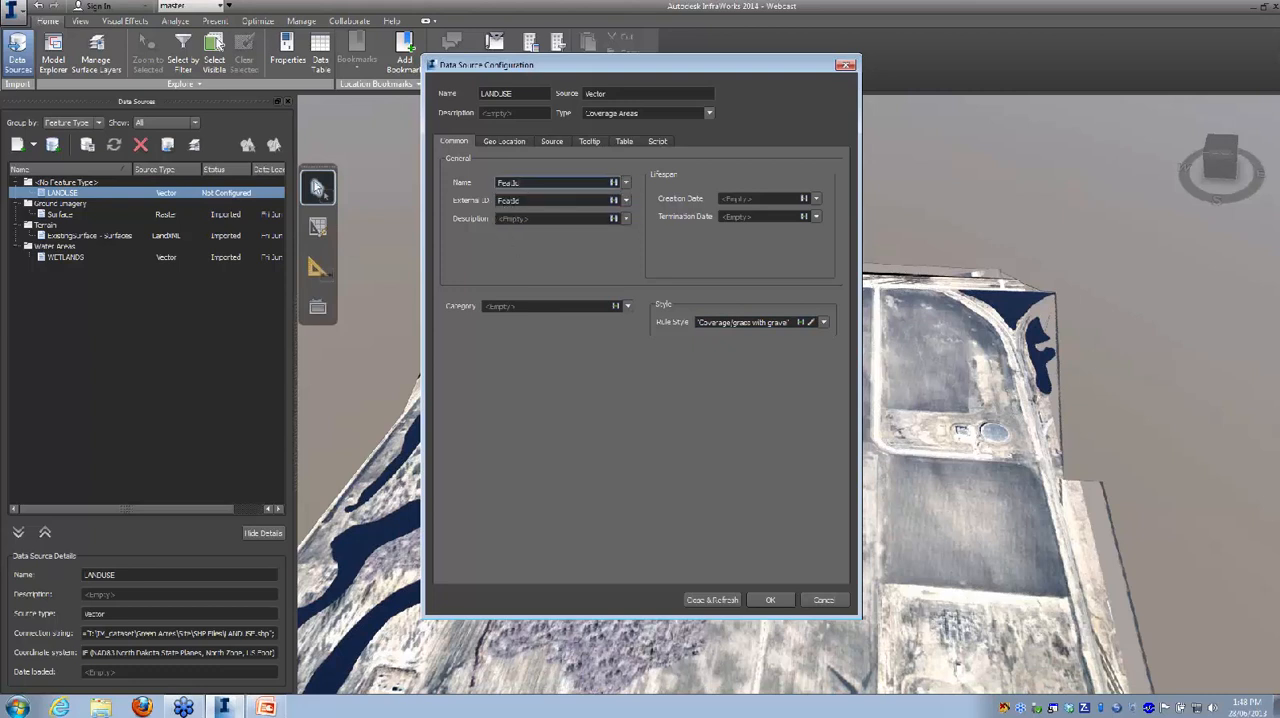
click(625, 219)
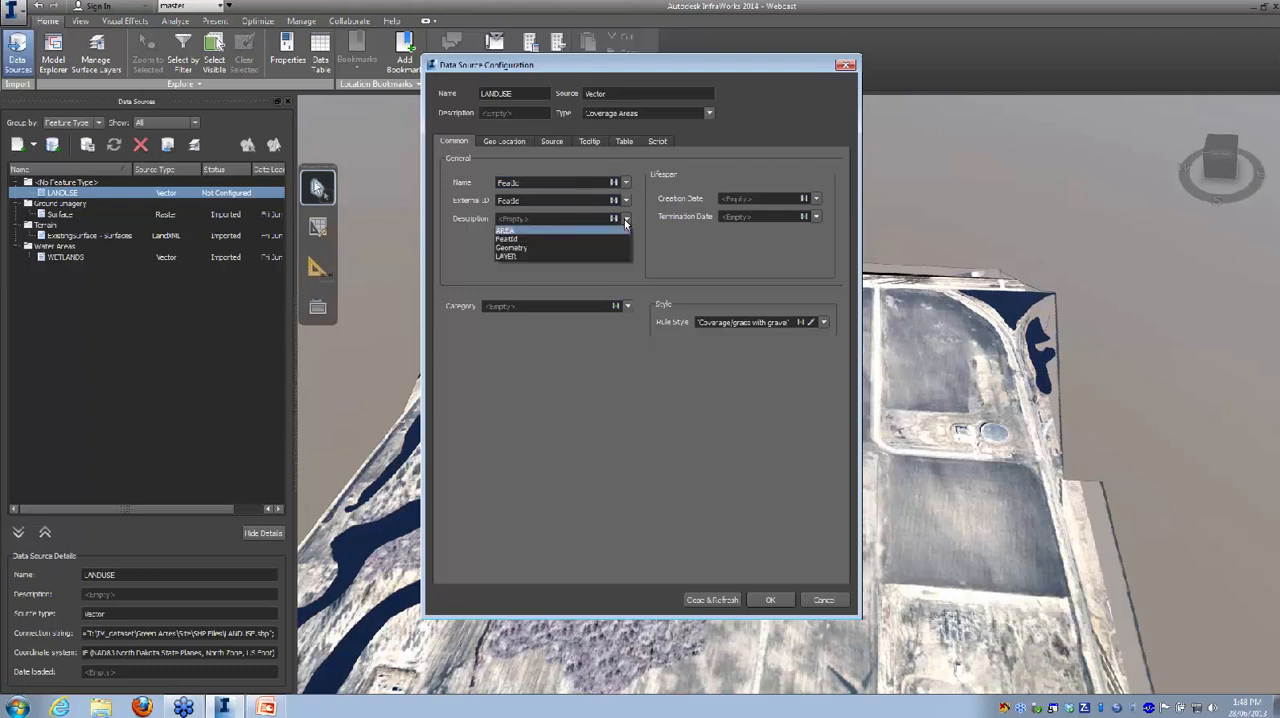
click(511, 256)
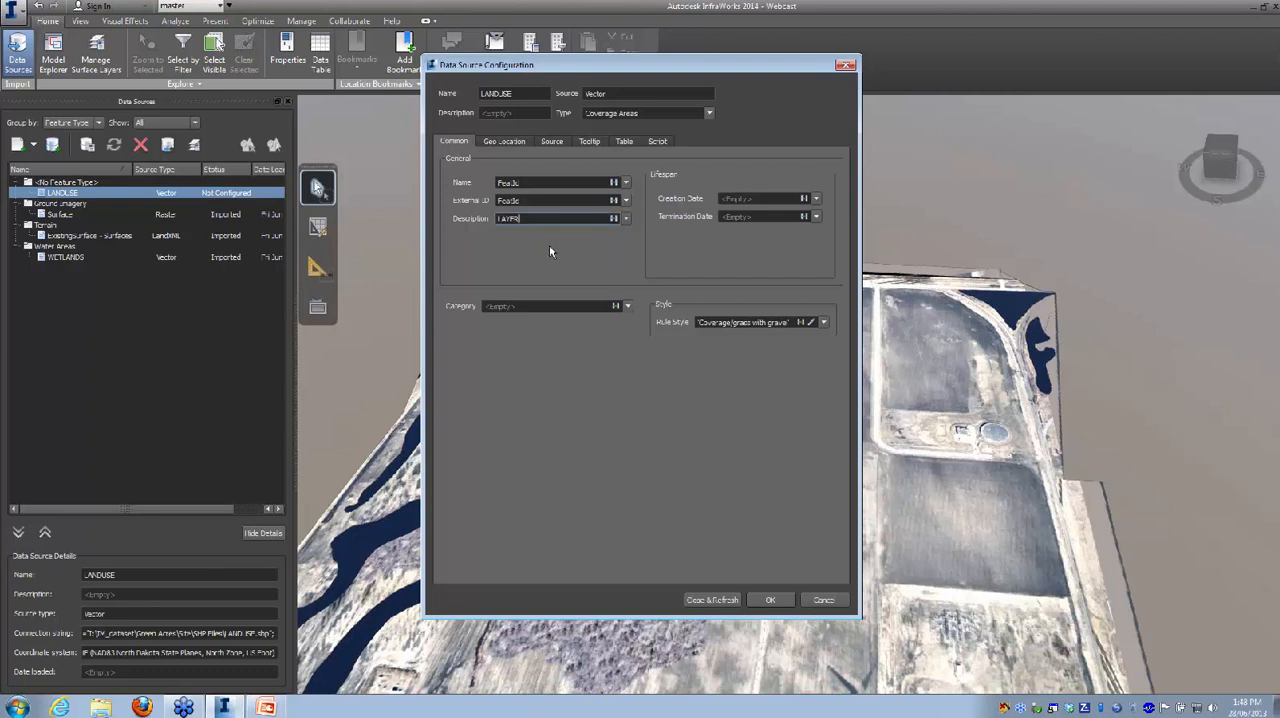
click(712, 600)
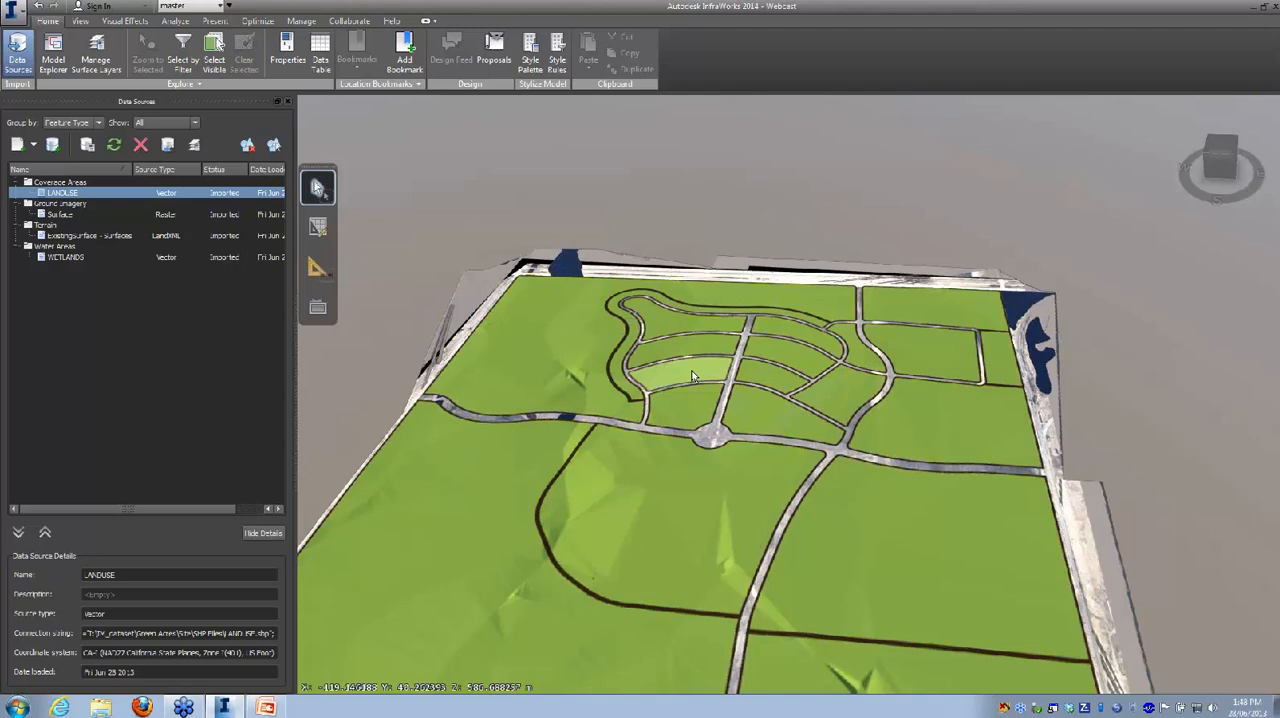
drag(714, 530, 649, 478)
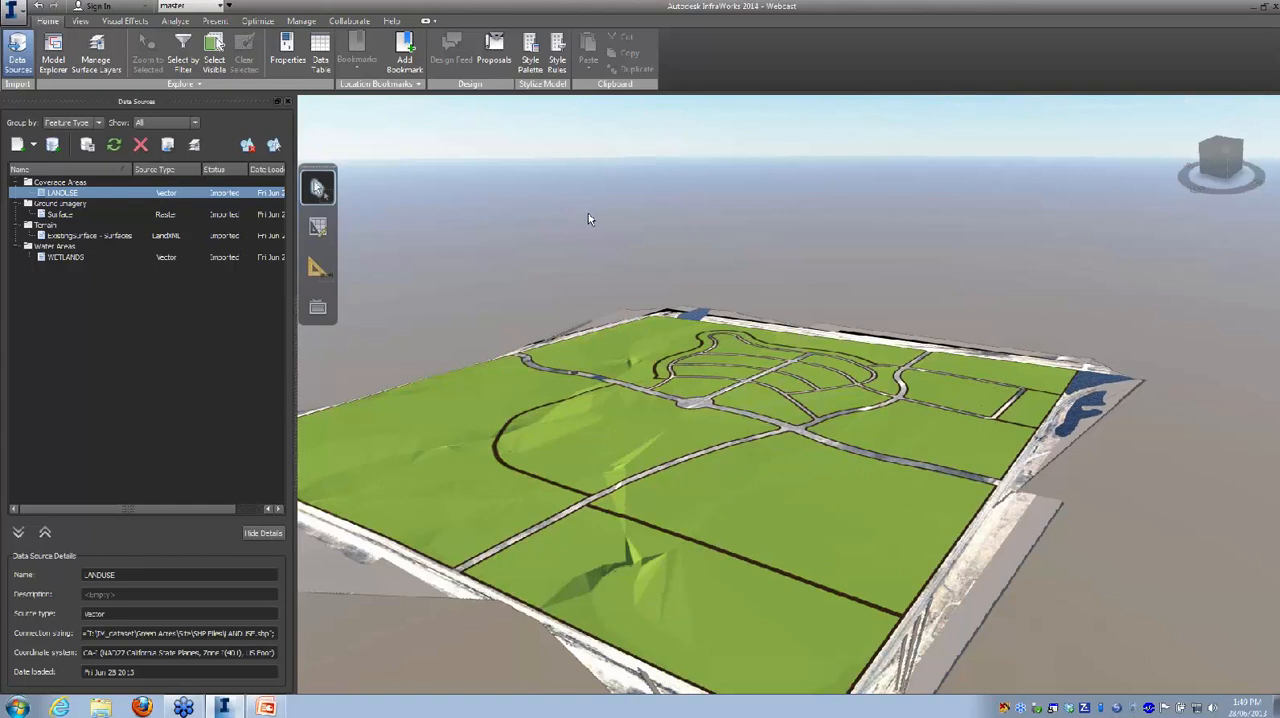
Step: Set the outline width of the "grass with gravel" style in the Coverage catalog to 0
click(532, 55)
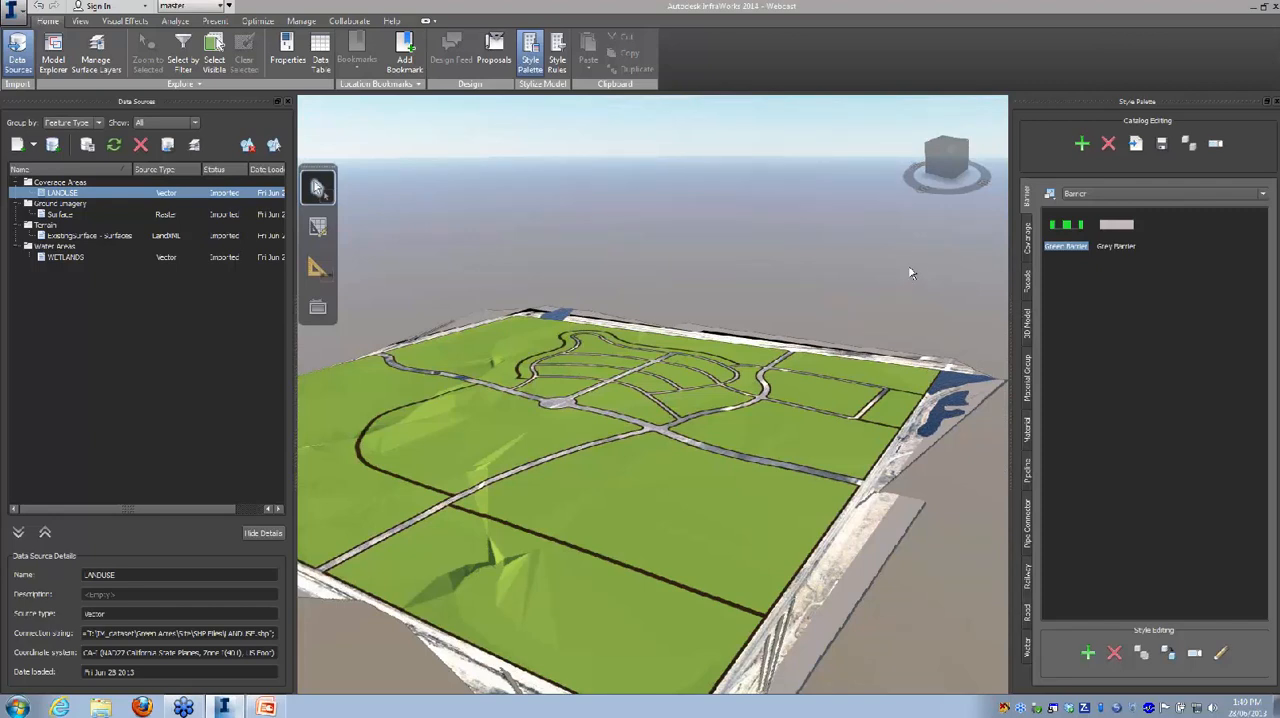
click(1027, 240)
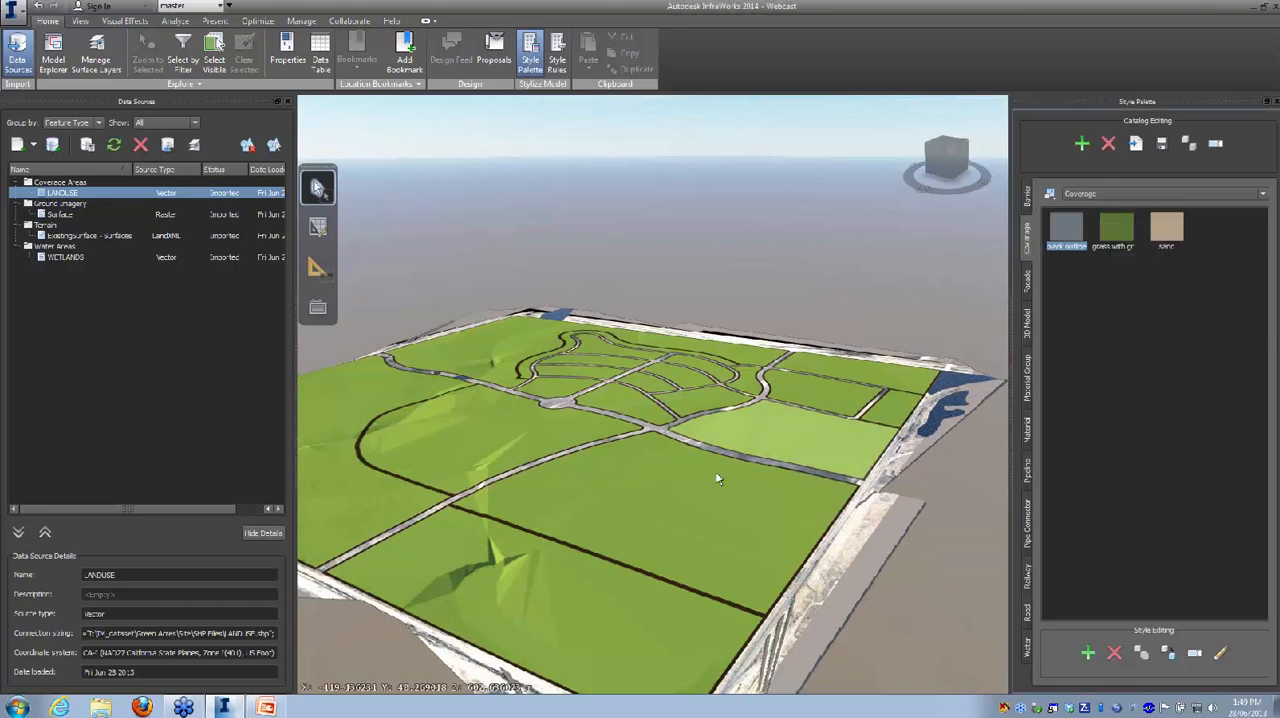
click(1116, 233)
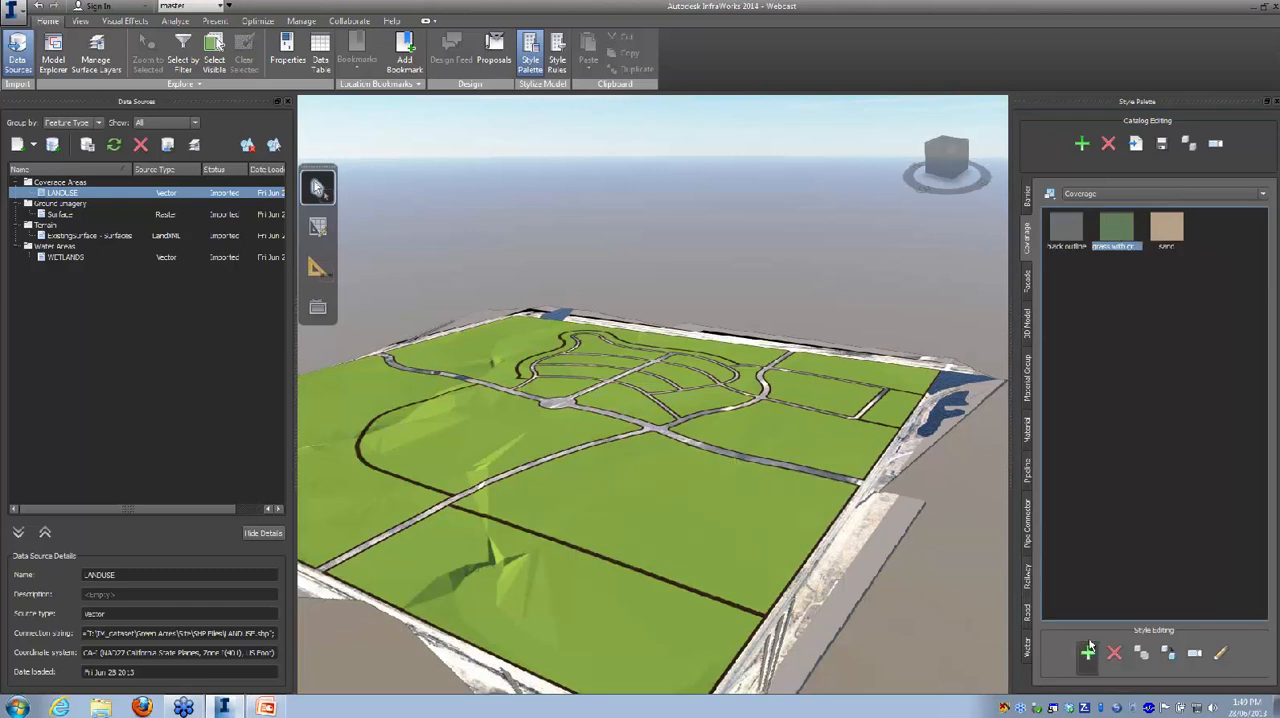
click(1222, 653)
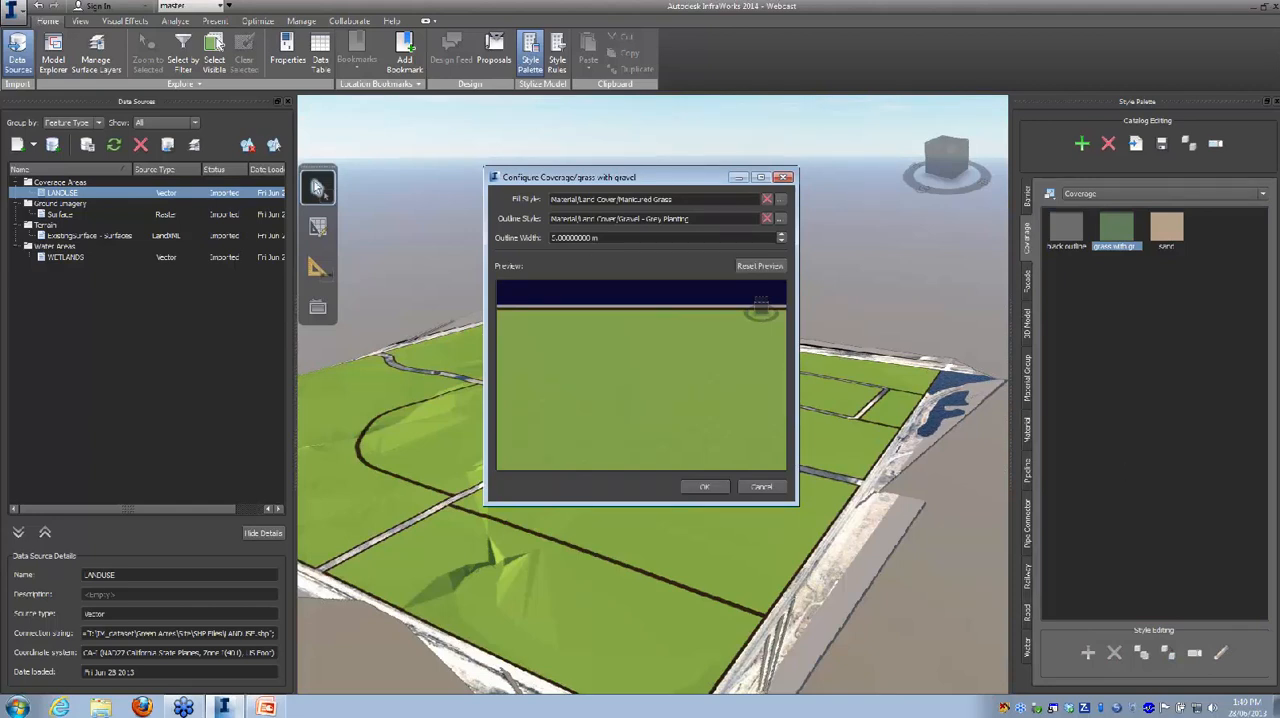
drag(591, 238, 550, 238)
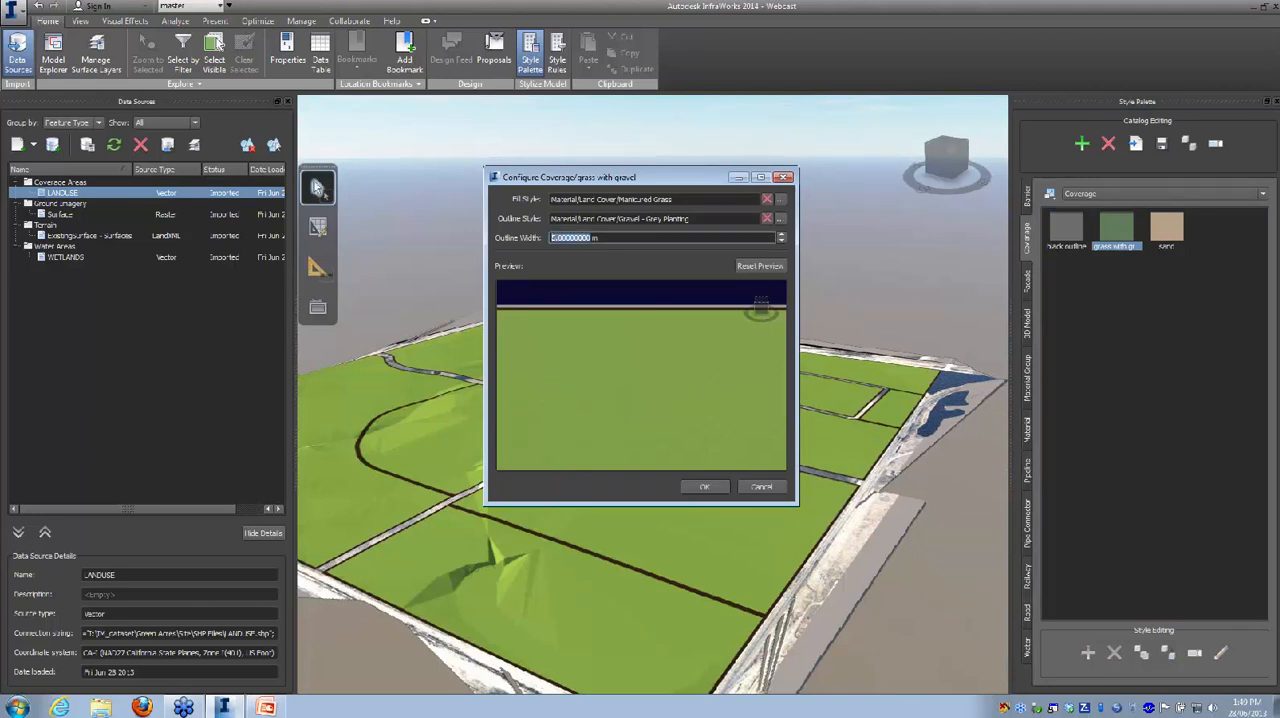
text(0)
click(706, 487)
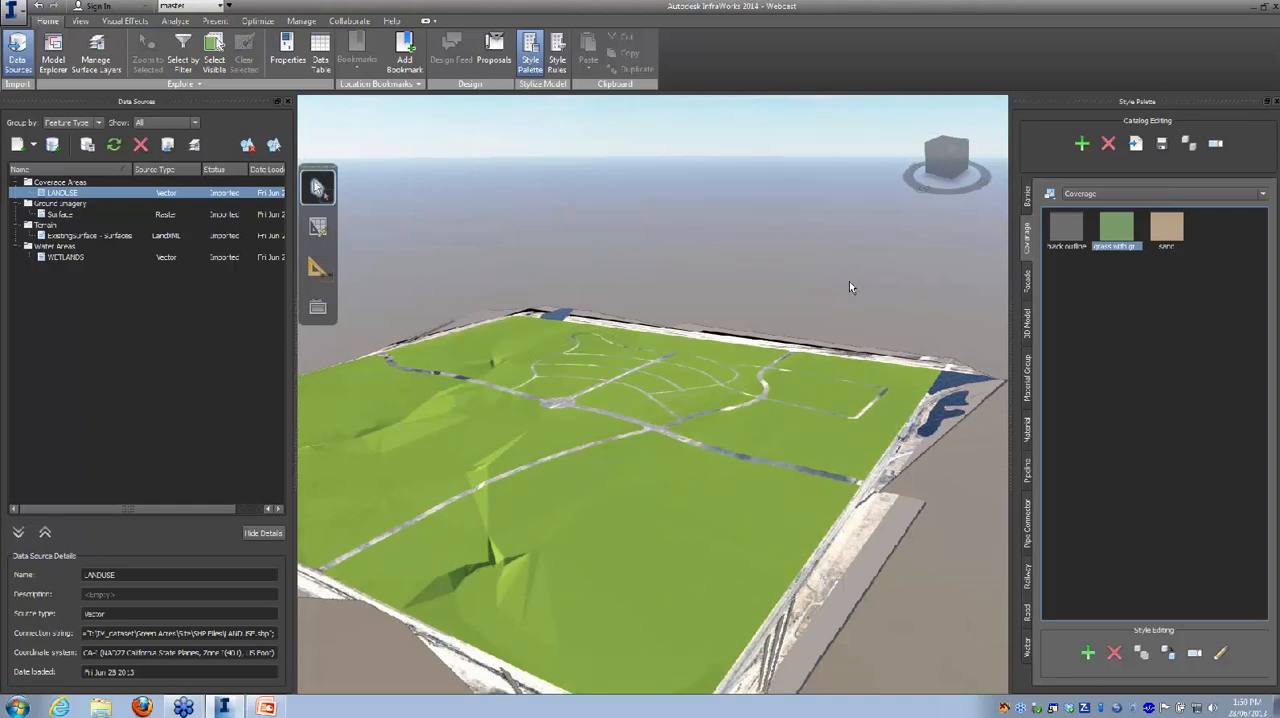
Step: Duplicate the sand style within the Coverage catalog and rename the copy as gravel
click(559, 55)
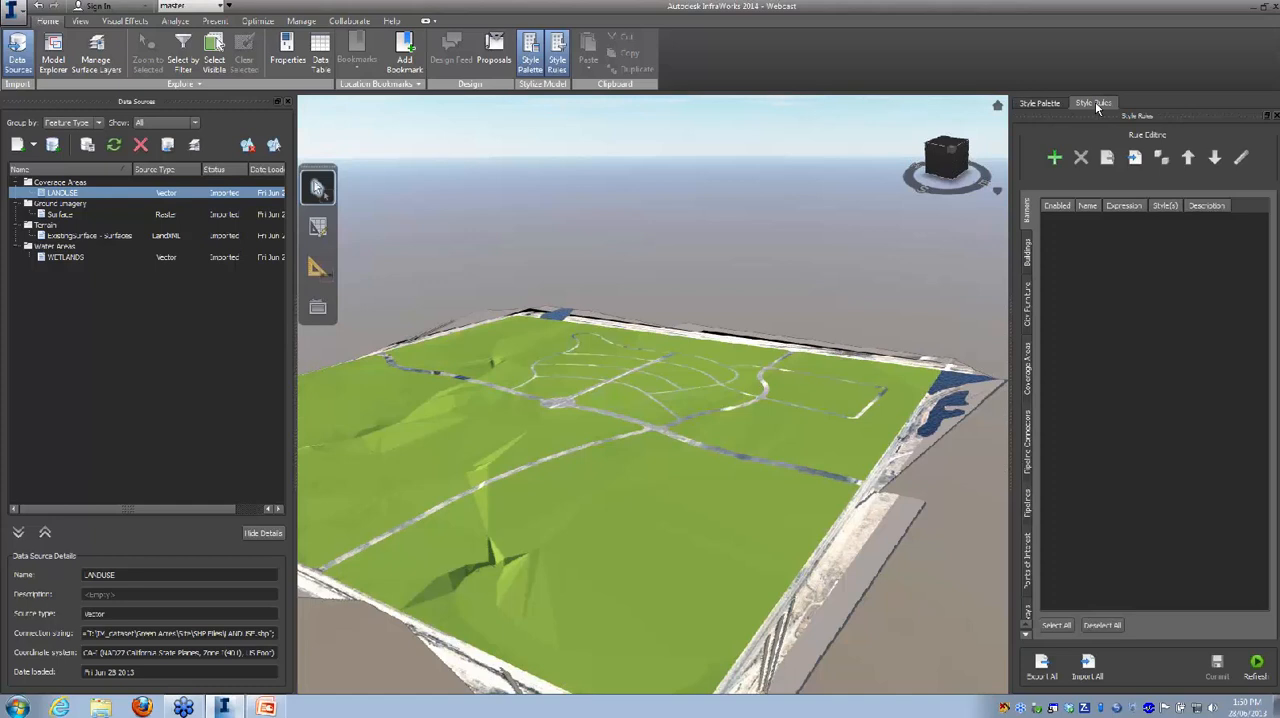
click(1039, 103)
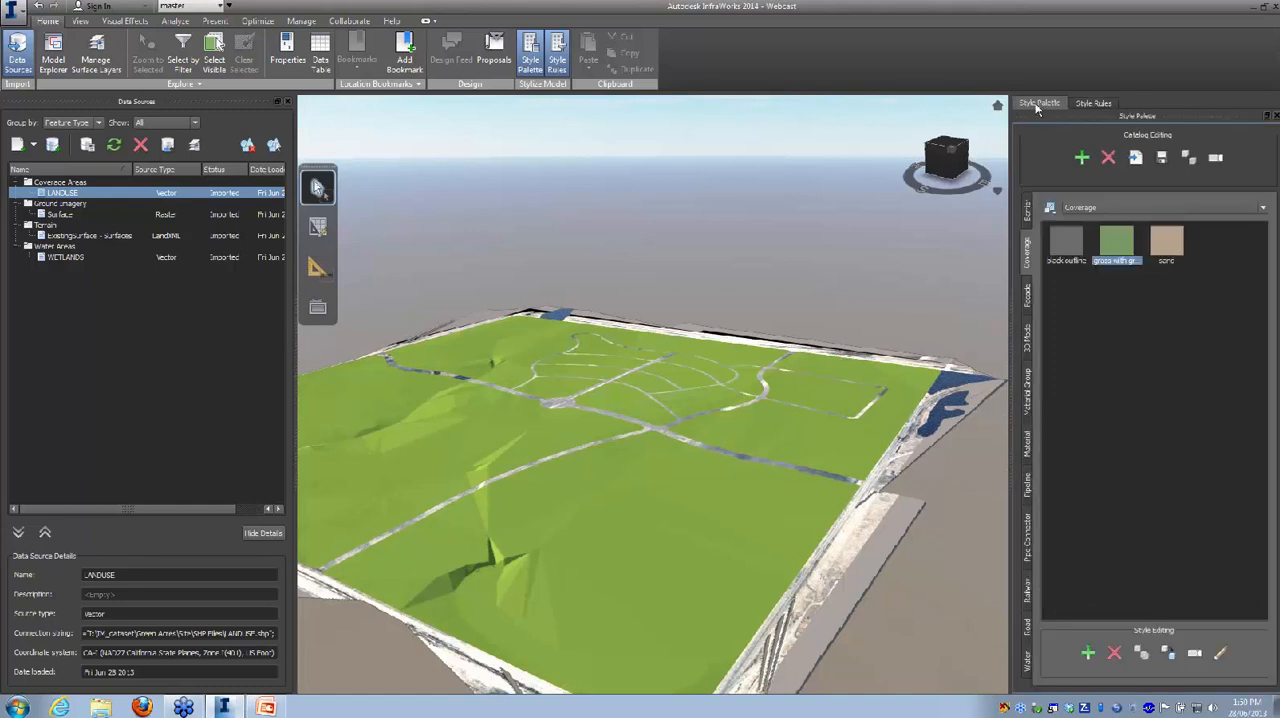
click(1169, 250)
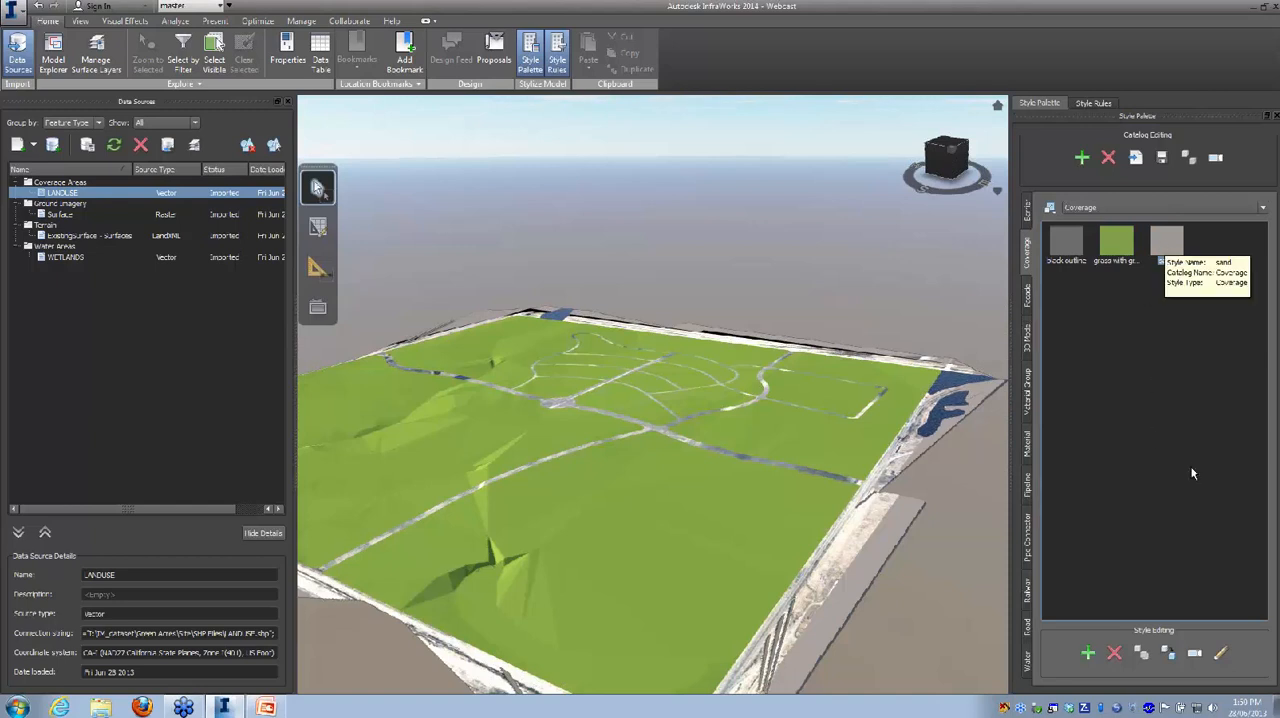
click(1168, 655)
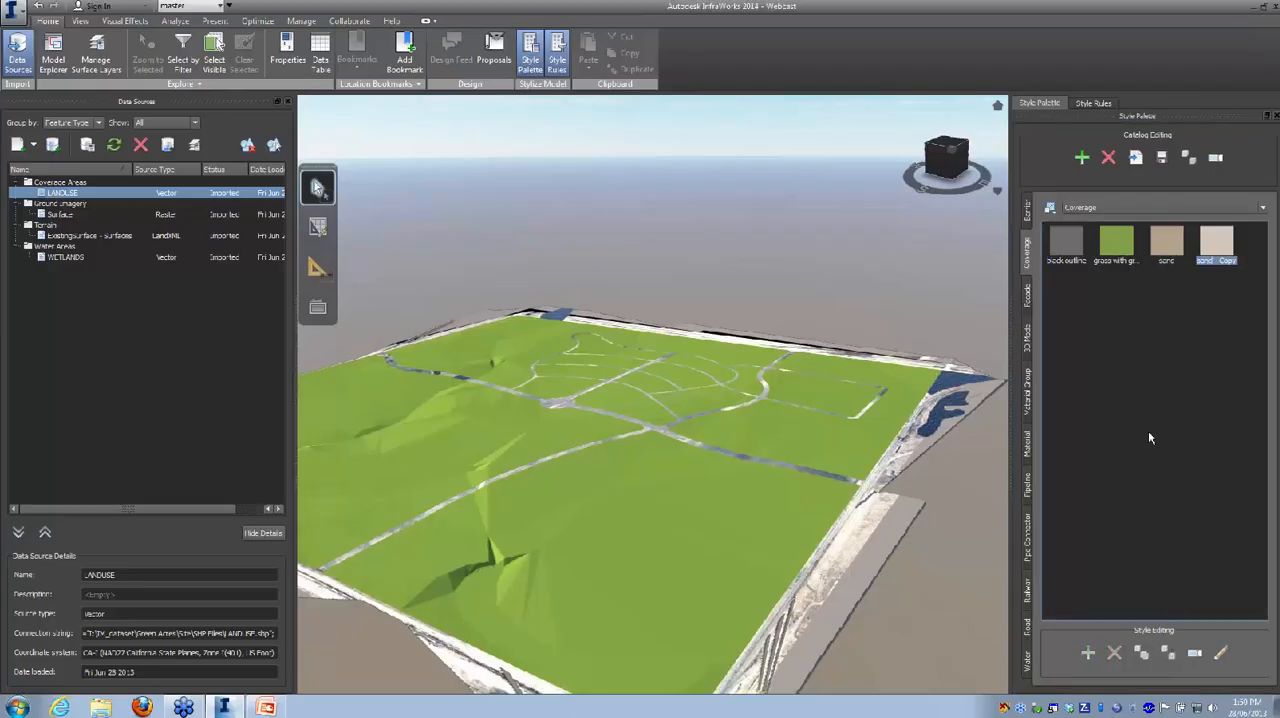
click(1219, 260)
drag(1237, 260, 1198, 261)
text(cr)
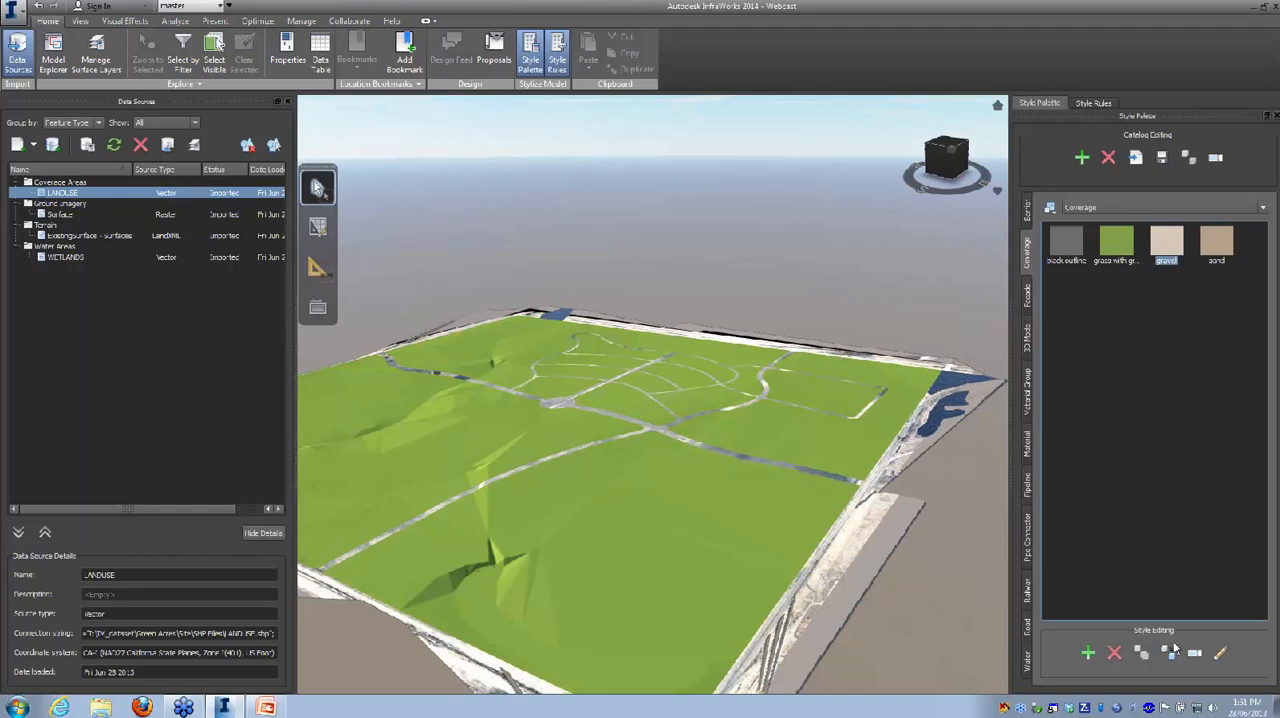
Step: Configure the gravel coverage style with the Gravel - Mixed land cover material as fill and an outline width of 0
click(1218, 655)
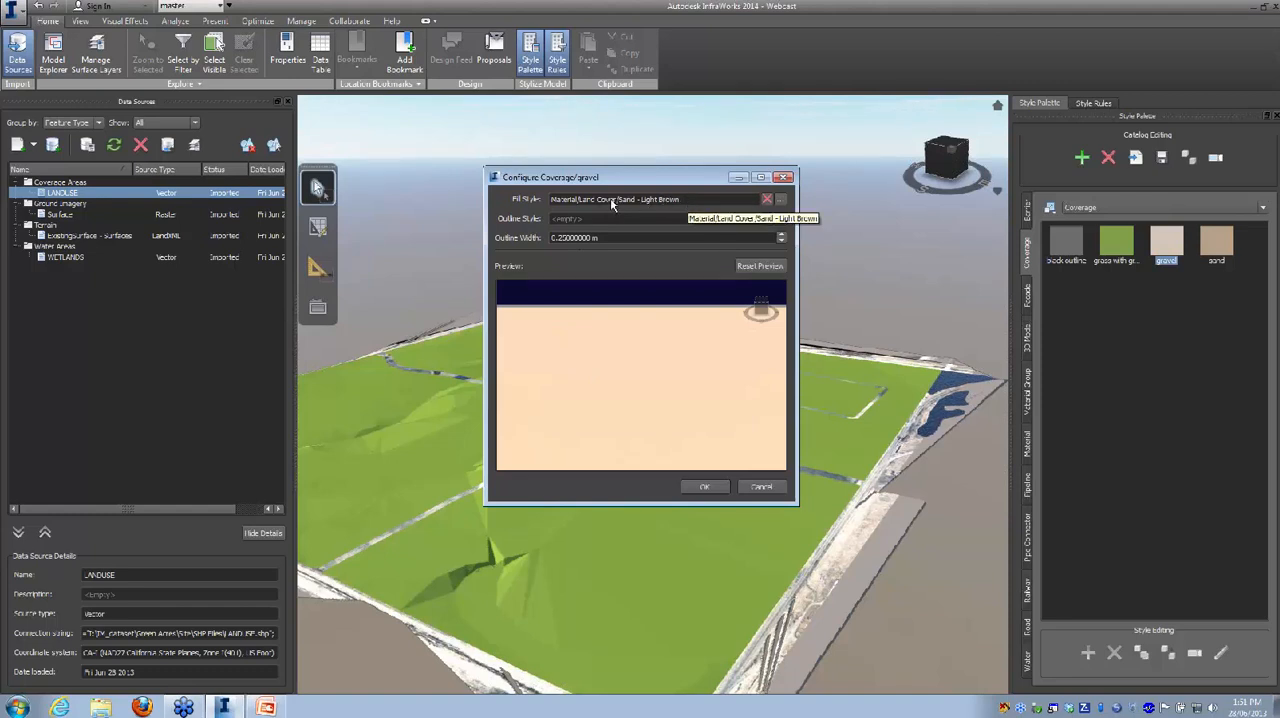
click(781, 203)
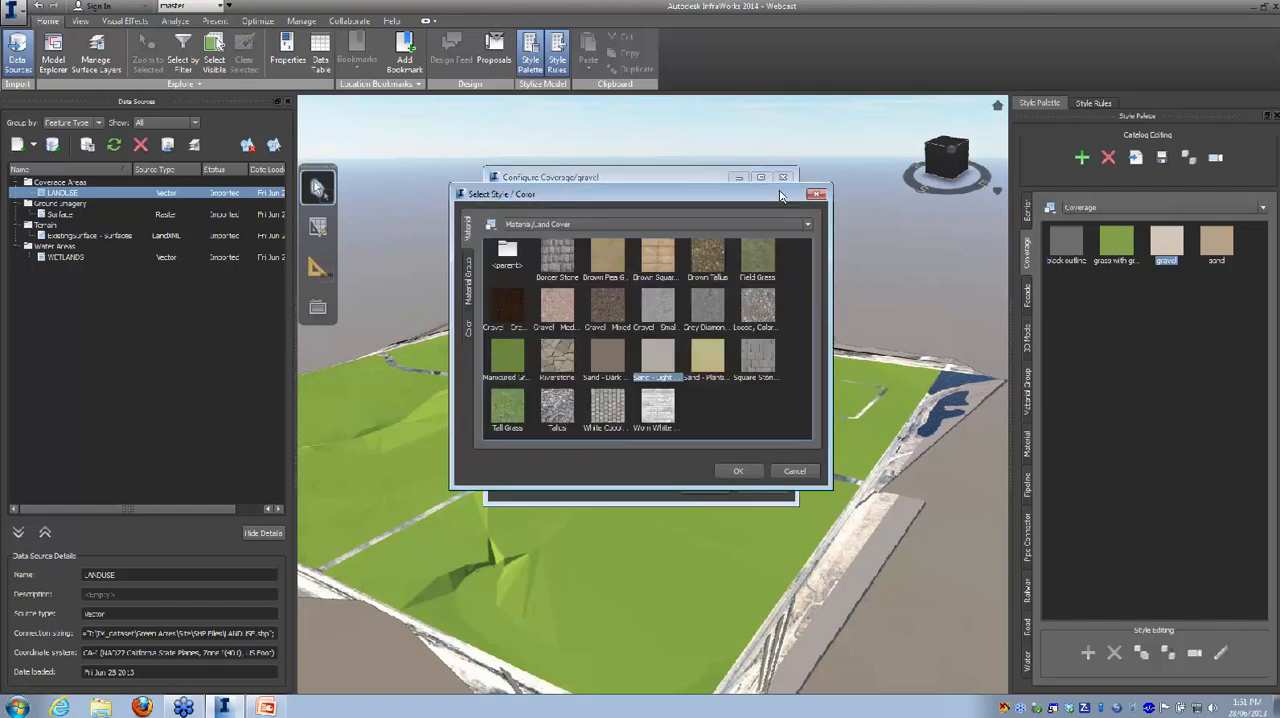
click(600, 312)
click(740, 472)
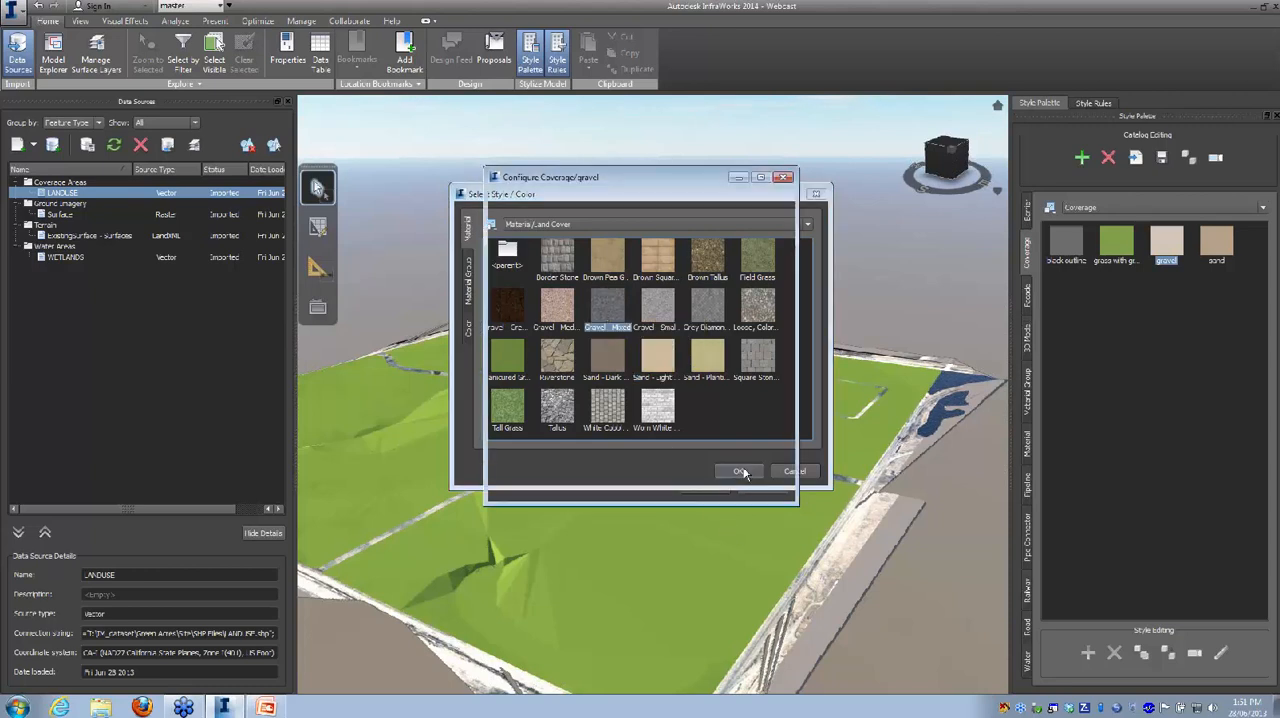
scroll(622, 434, up, 6)
scroll(626, 440, up, 4)
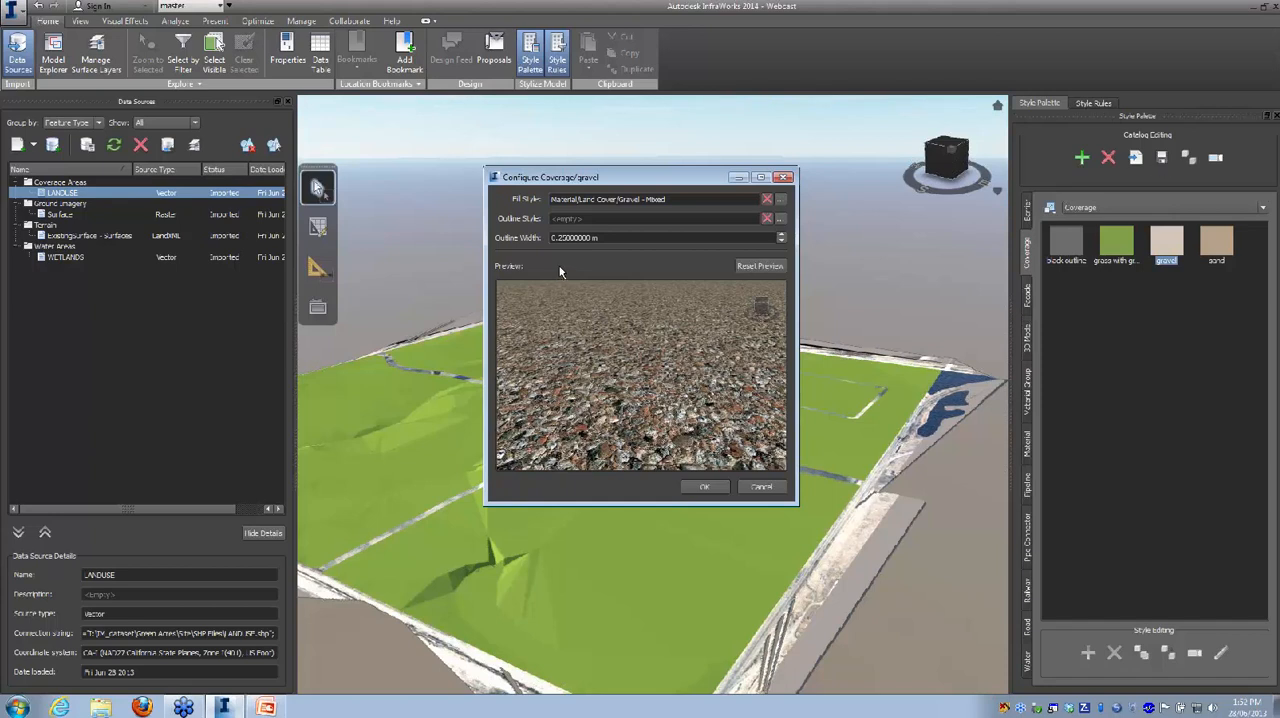
drag(602, 238, 549, 238)
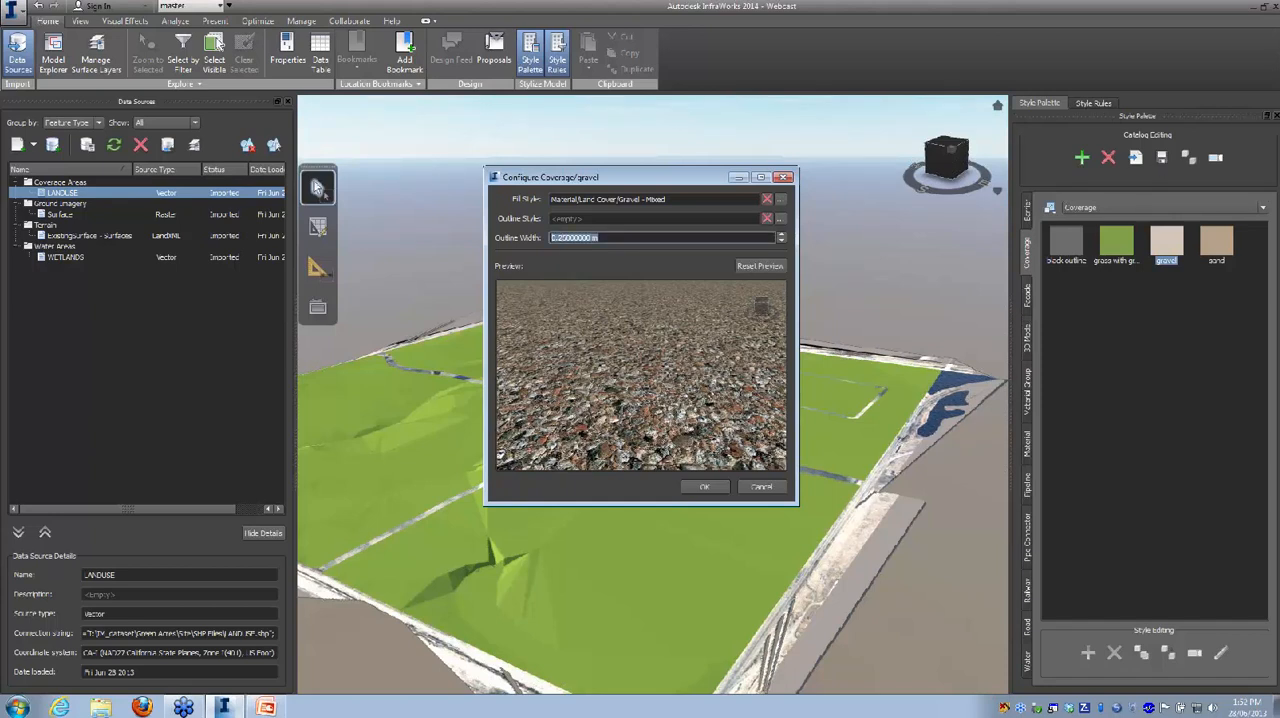
click(703, 487)
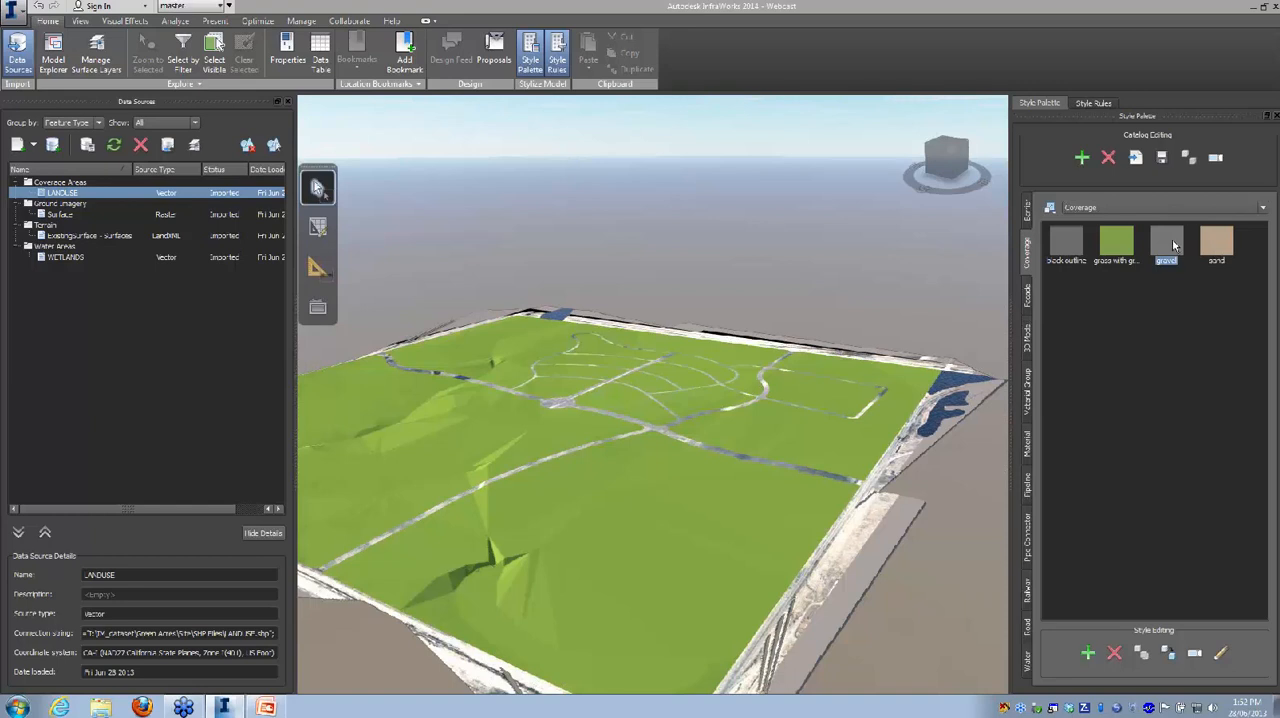
Step: Duplicate the gravel coverage style and name the copy cobbles
click(1170, 653)
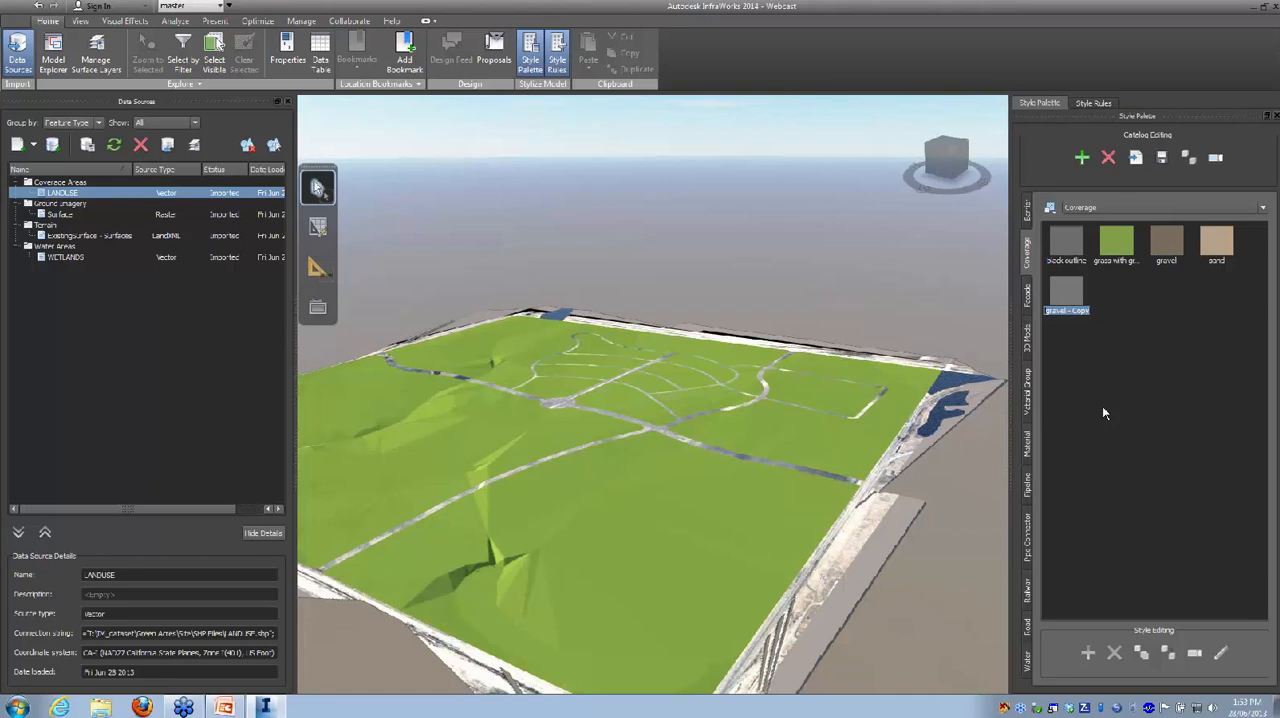
text(cobbles)
key(Return)
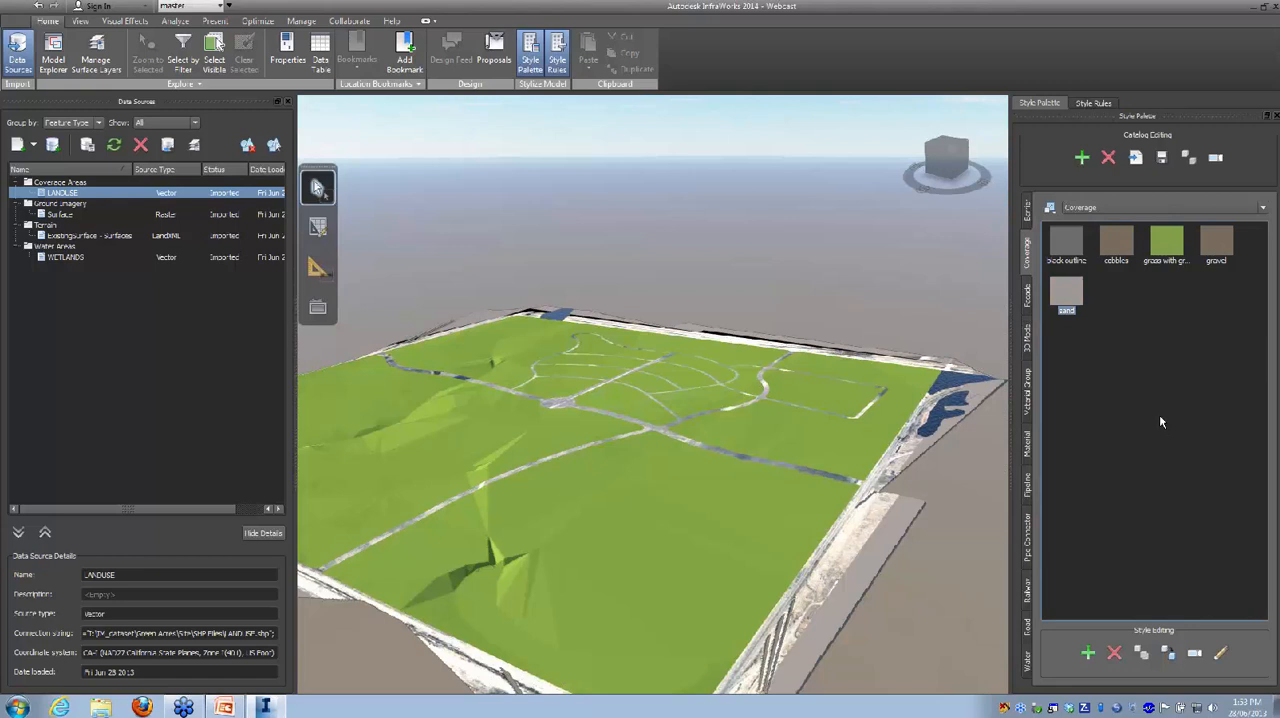
Step: Change the fill of the cobbles coverage style to the white cobble material from the Land Cover catalog
click(1125, 241)
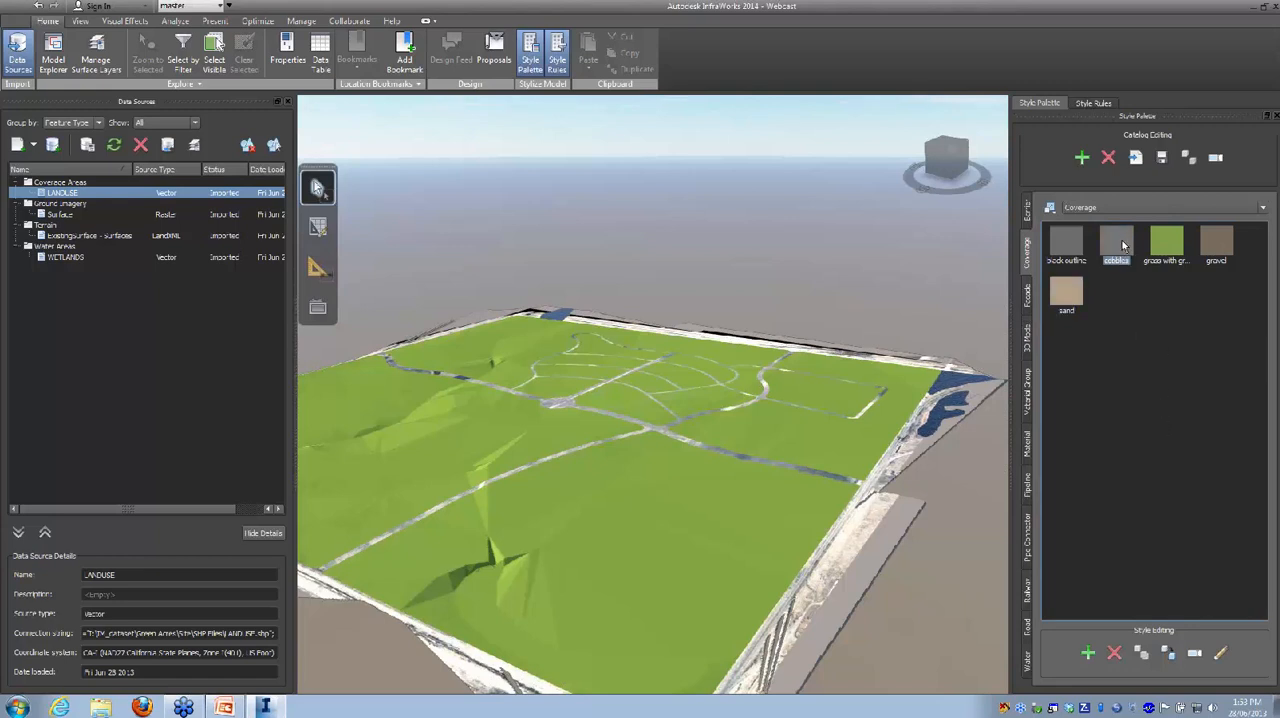
click(1220, 652)
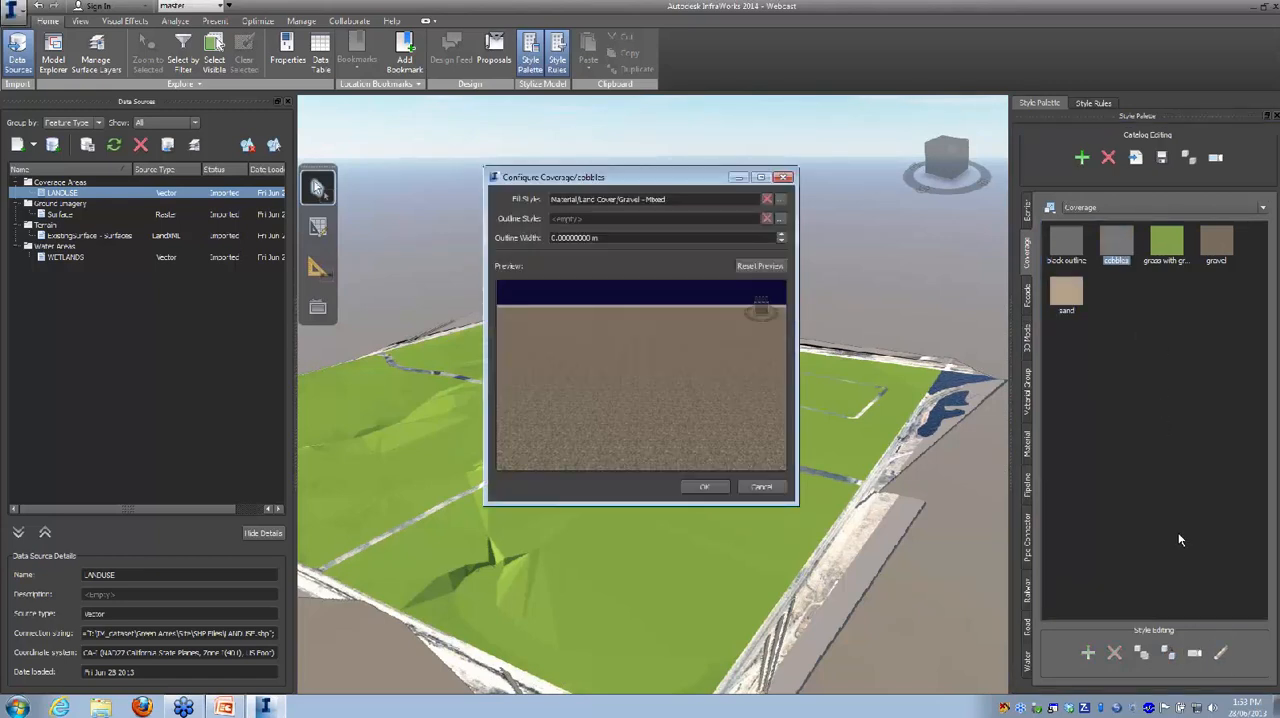
click(780, 200)
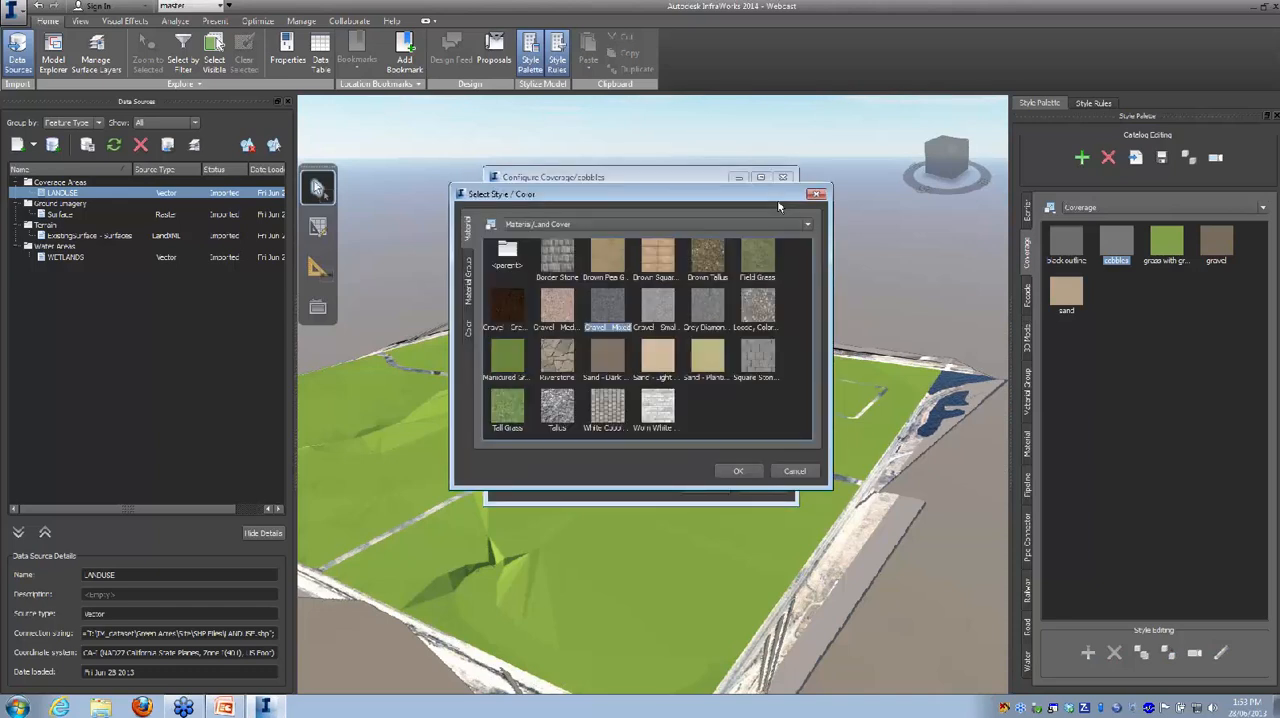
click(605, 410)
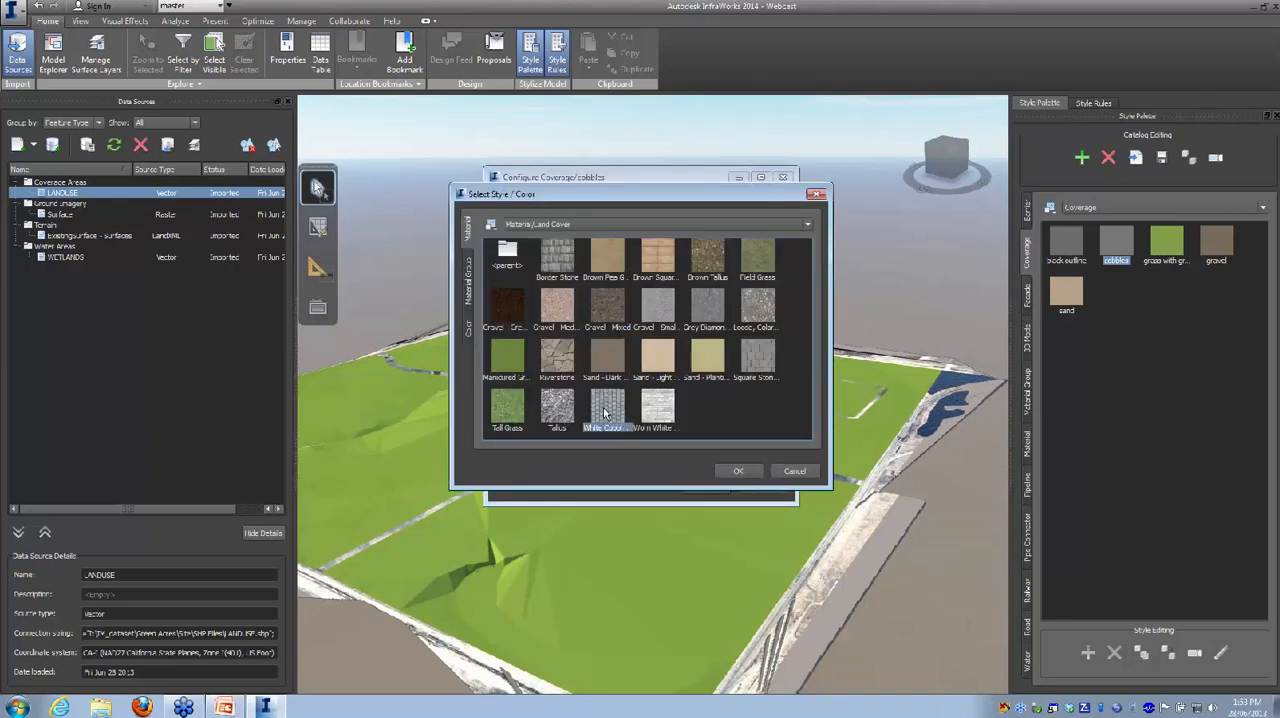
click(738, 471)
click(705, 488)
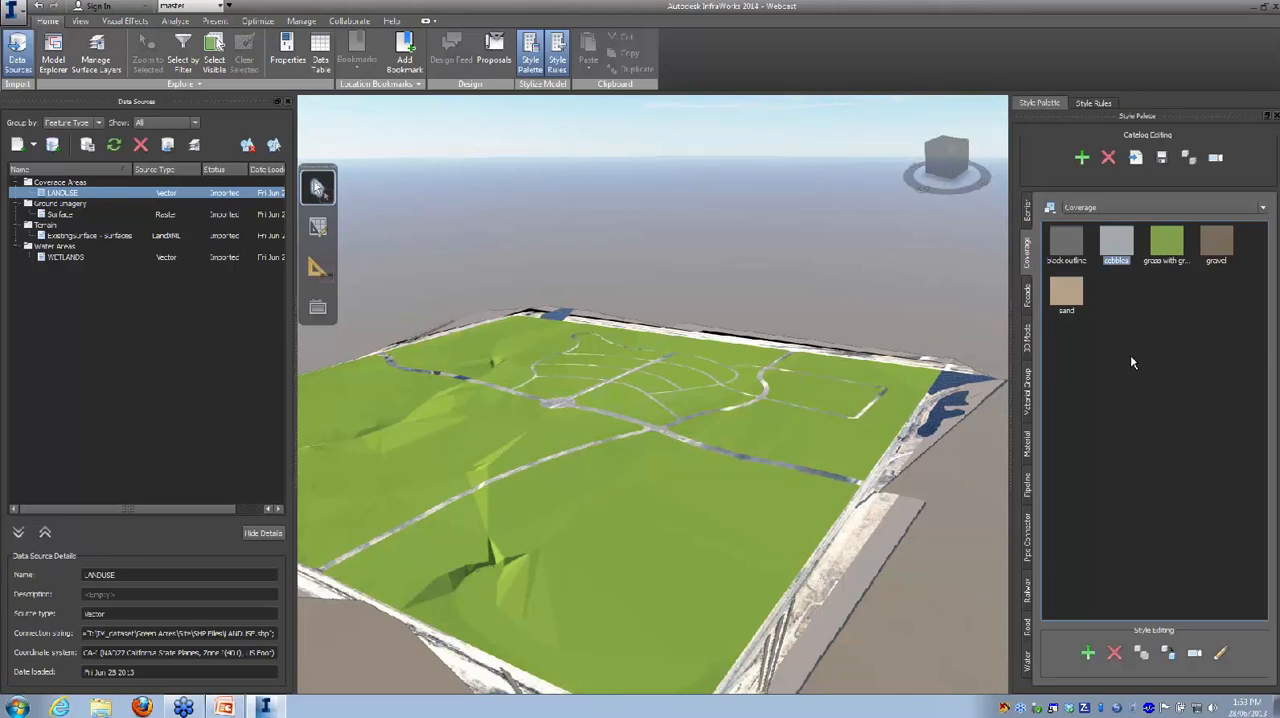
Step: Add a new style rule named "pavement" to the Barriers rules
click(1090, 105)
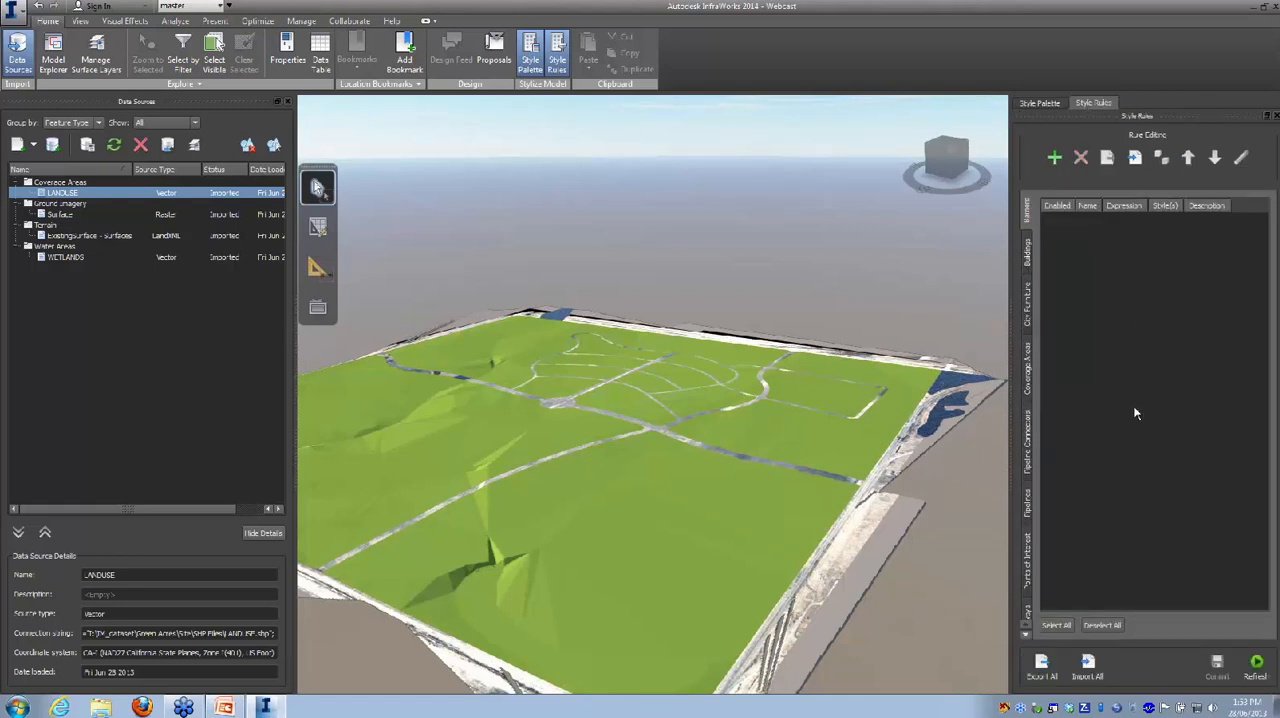
click(1054, 158)
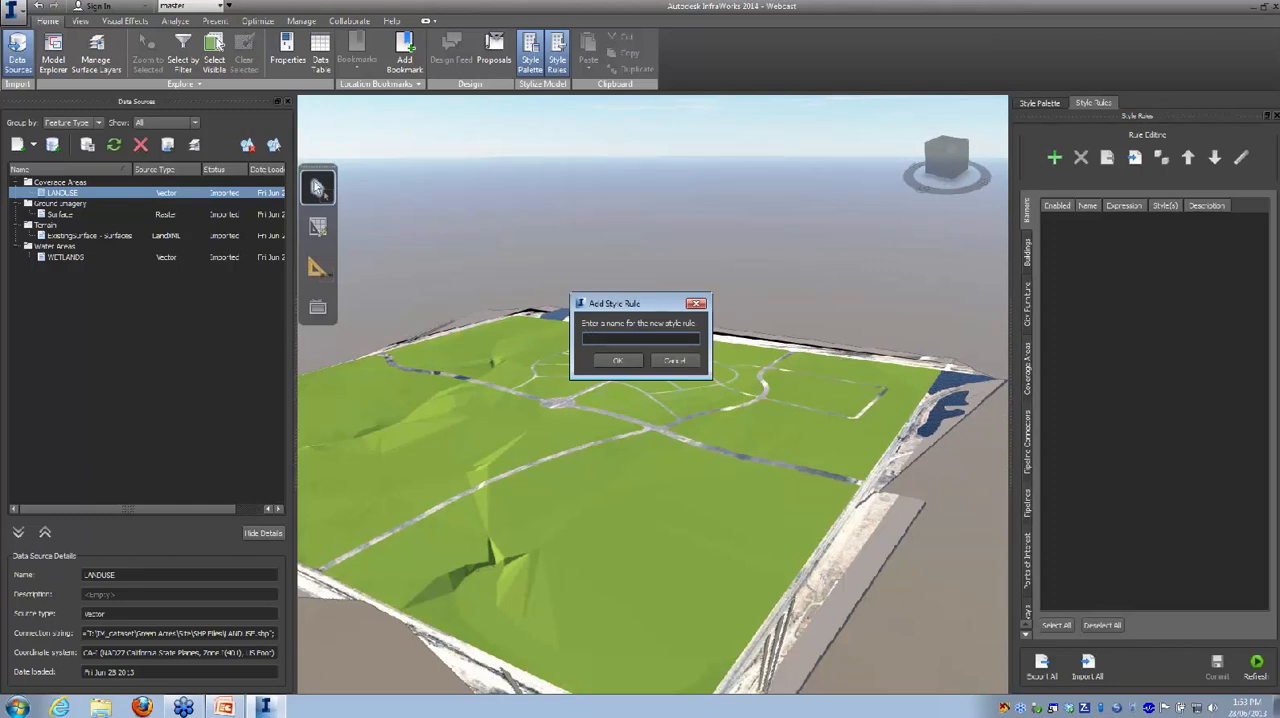
text(pavement)
click(607, 362)
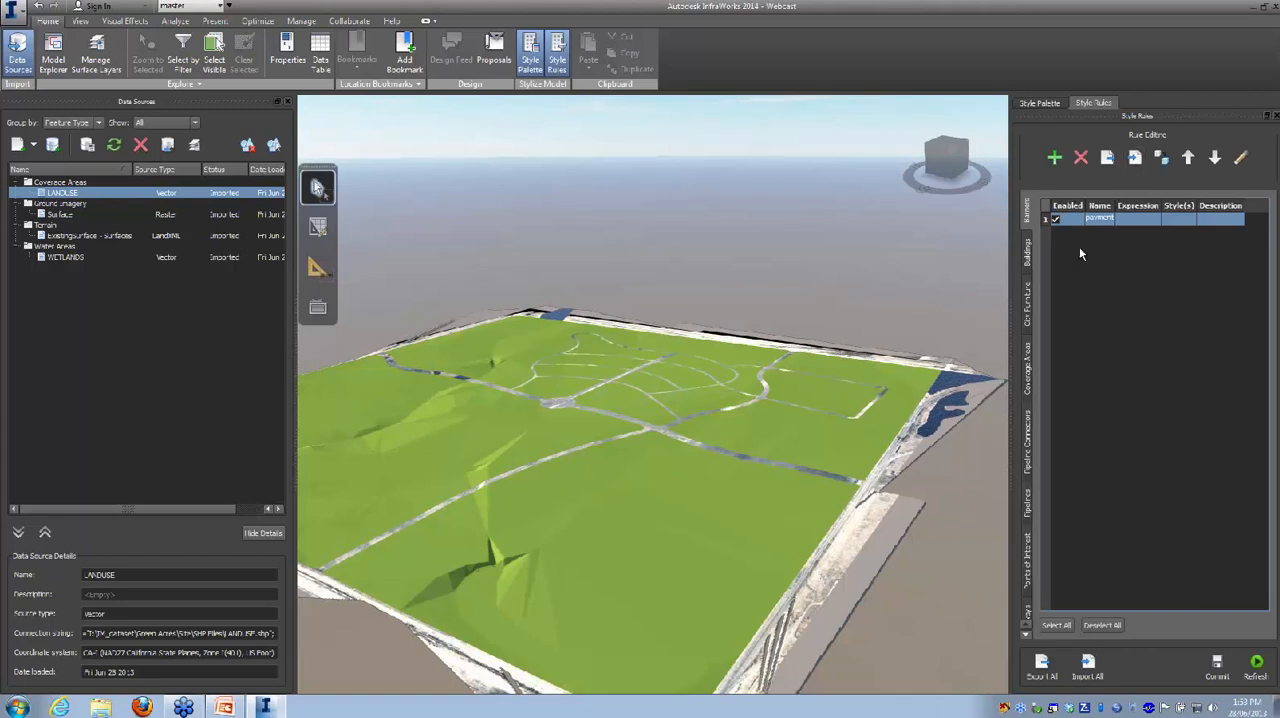
double_click(1132, 217)
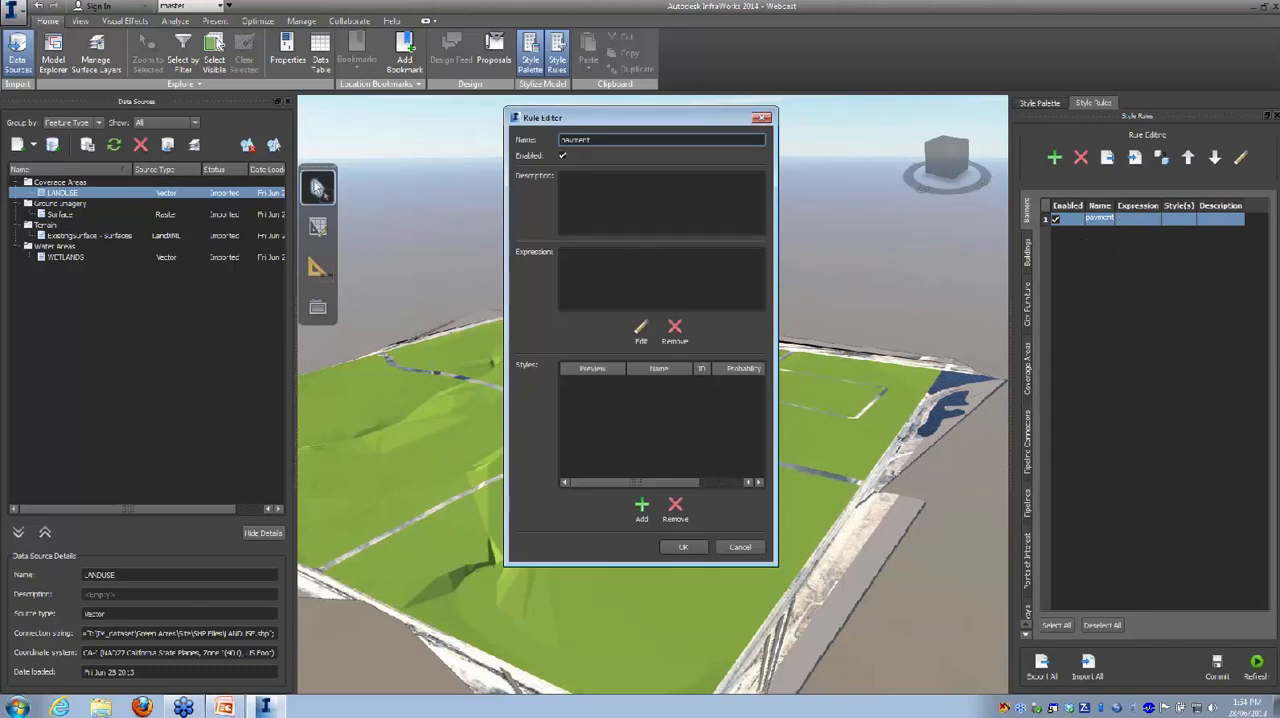
click(661, 279)
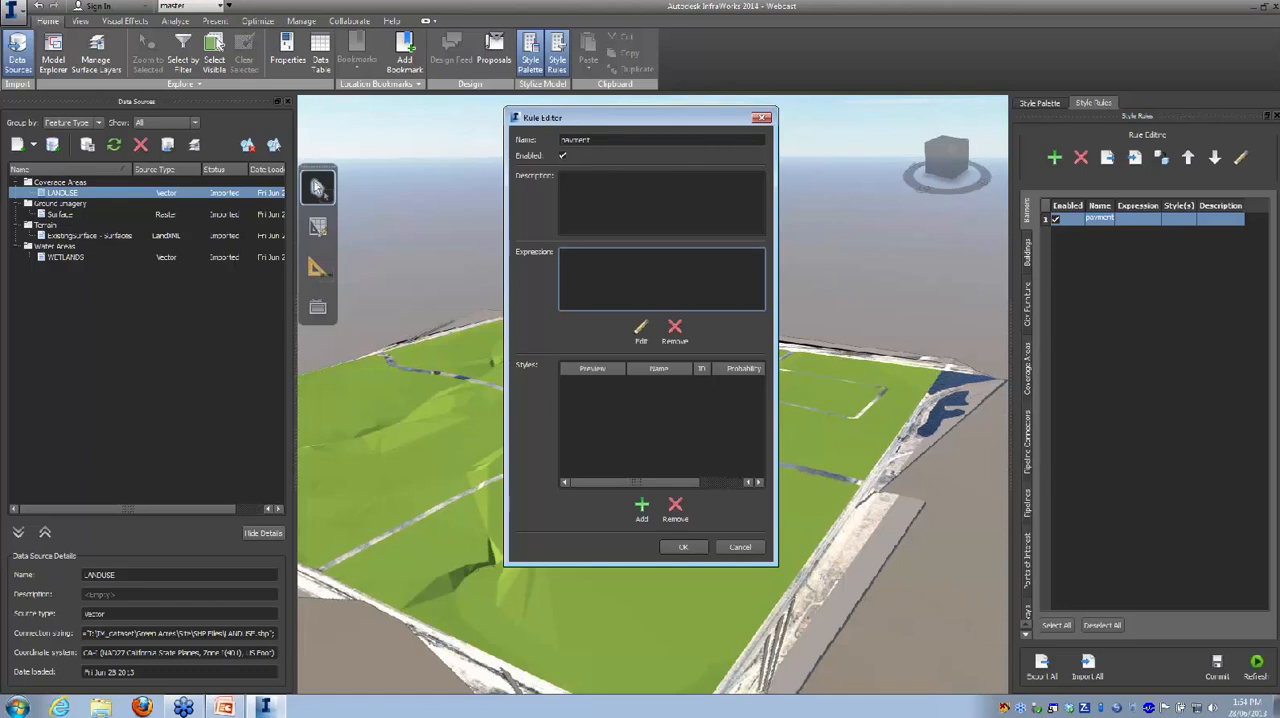
click(627, 323)
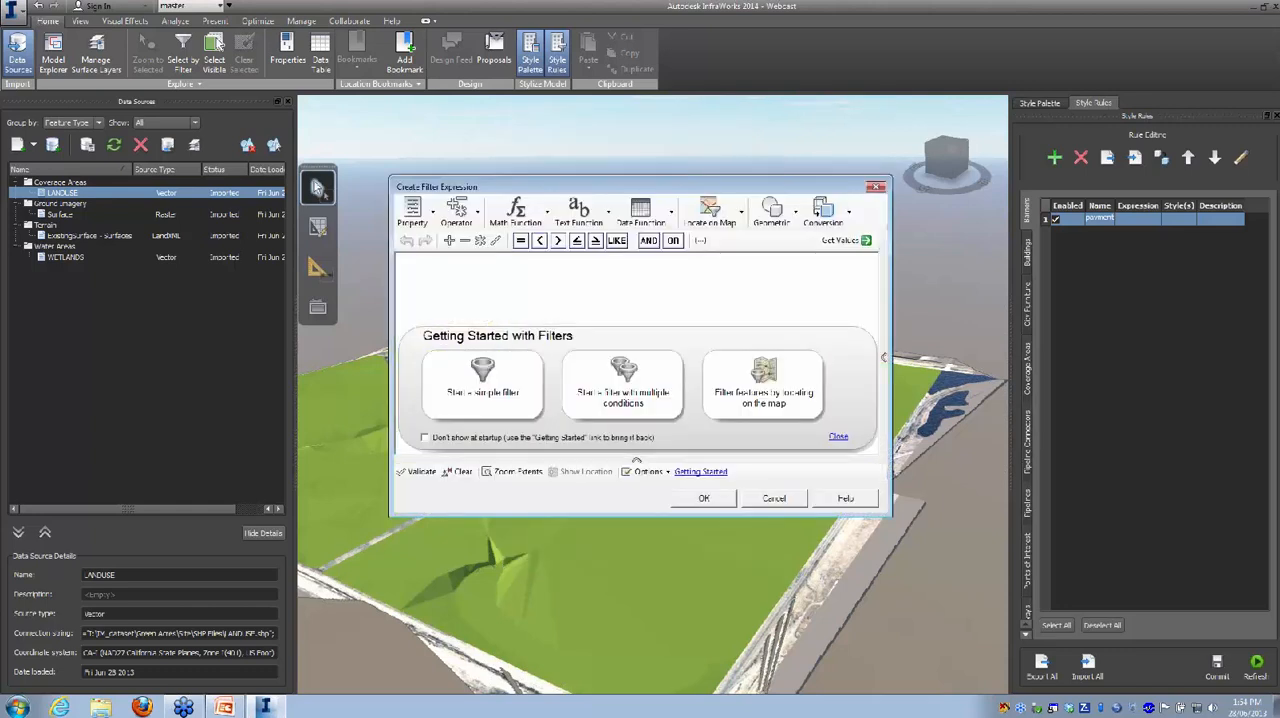
click(413, 211)
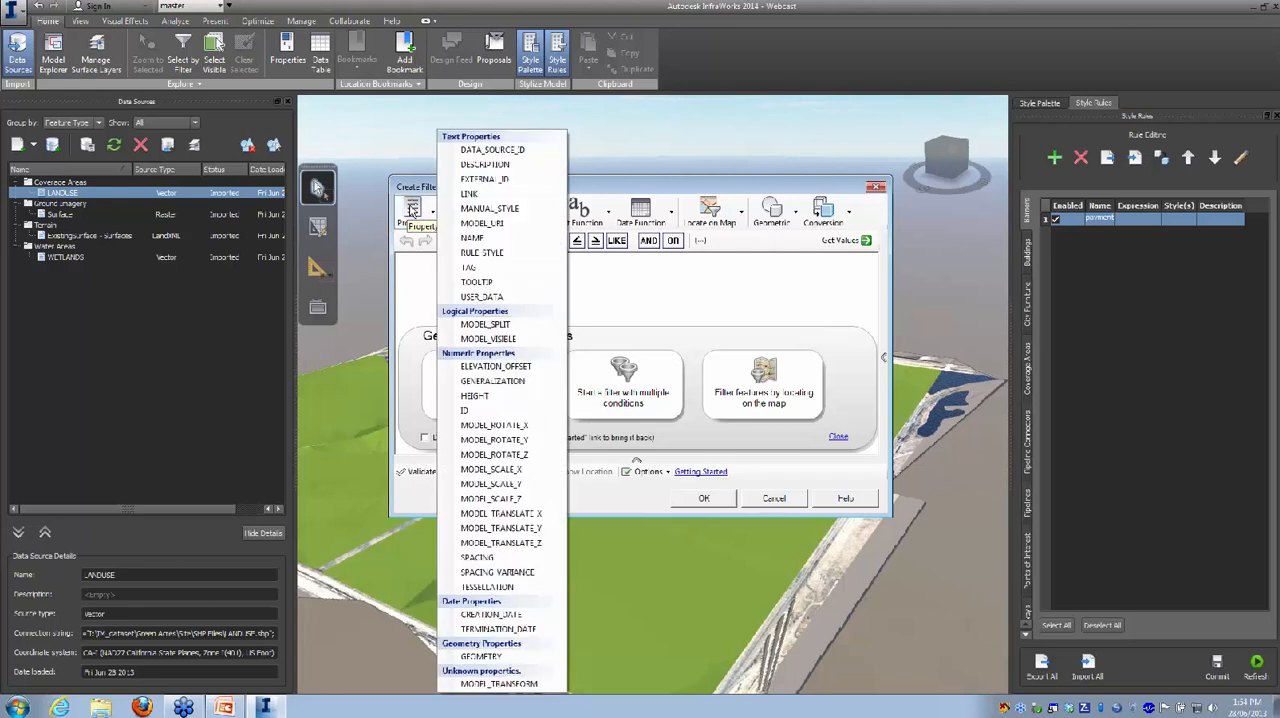
click(470, 239)
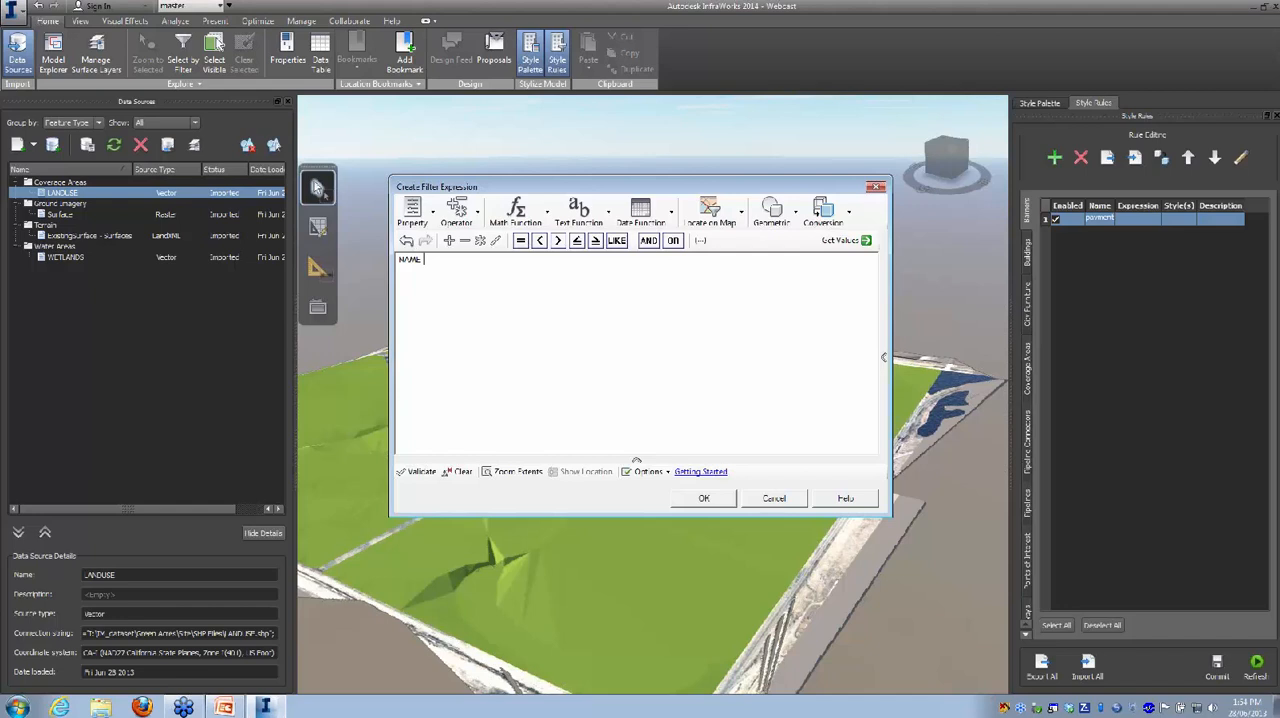
double_click(409, 259)
click(427, 212)
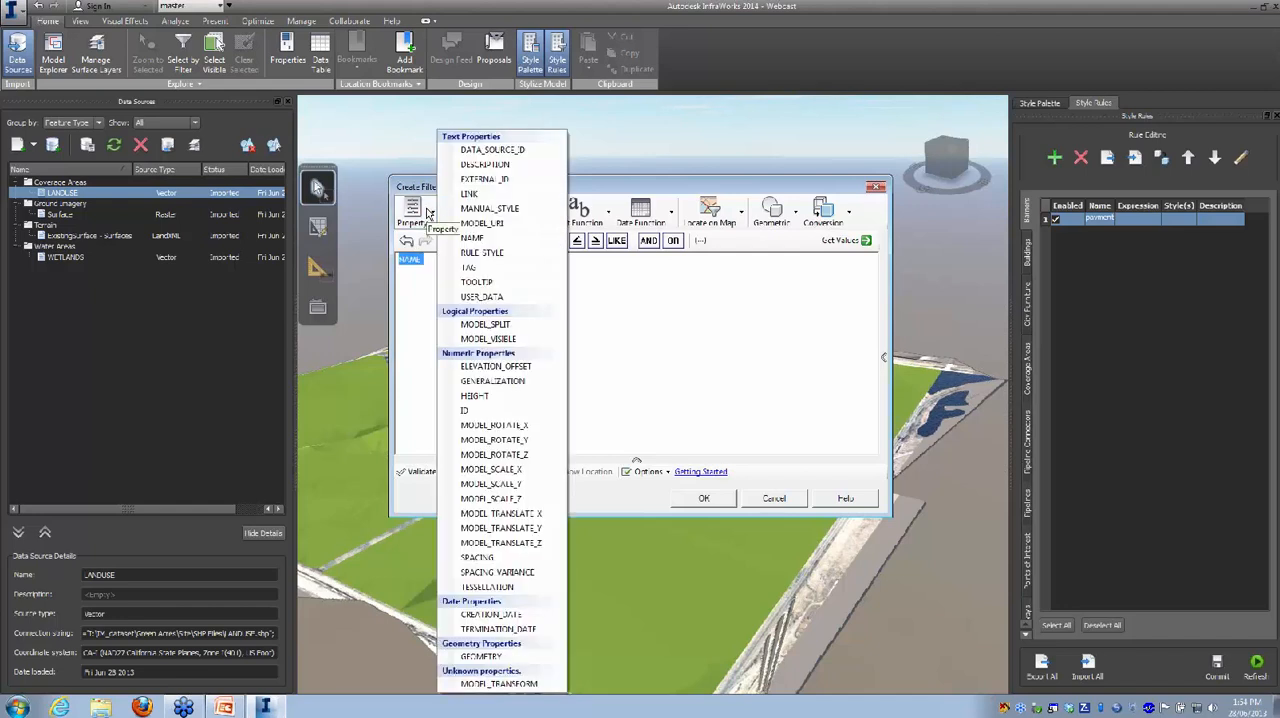
click(485, 164)
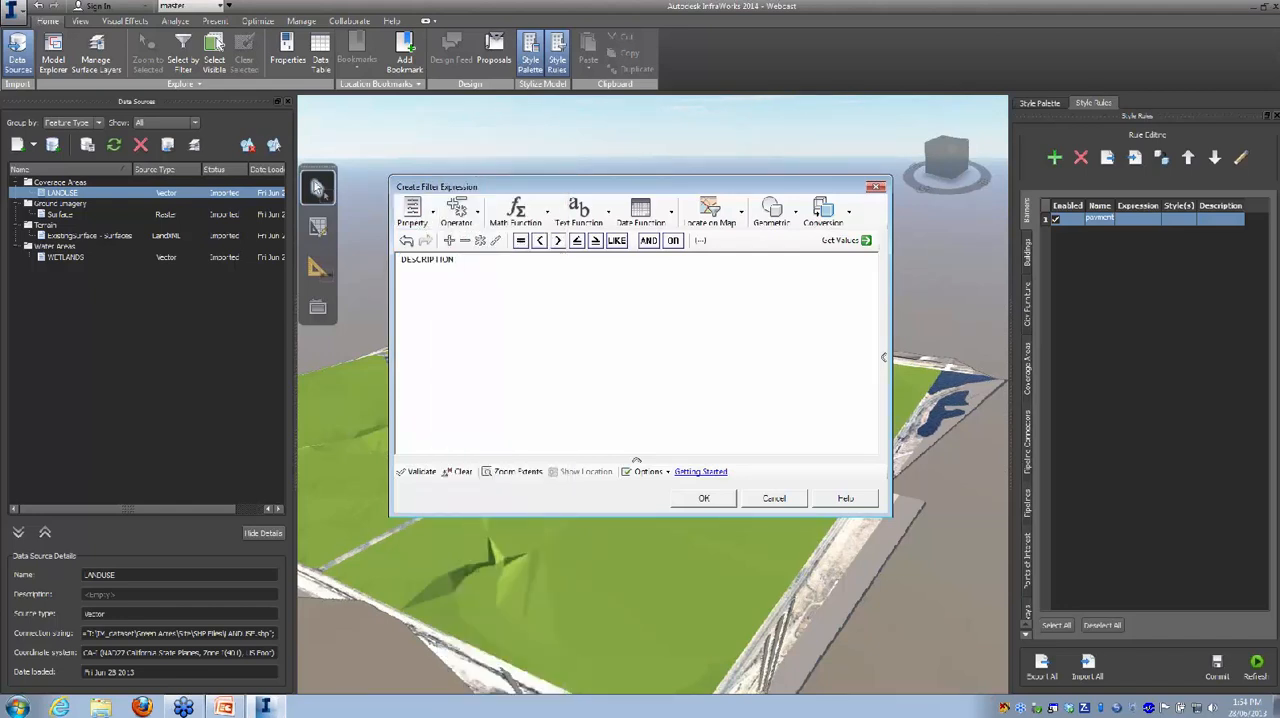
click(520, 240)
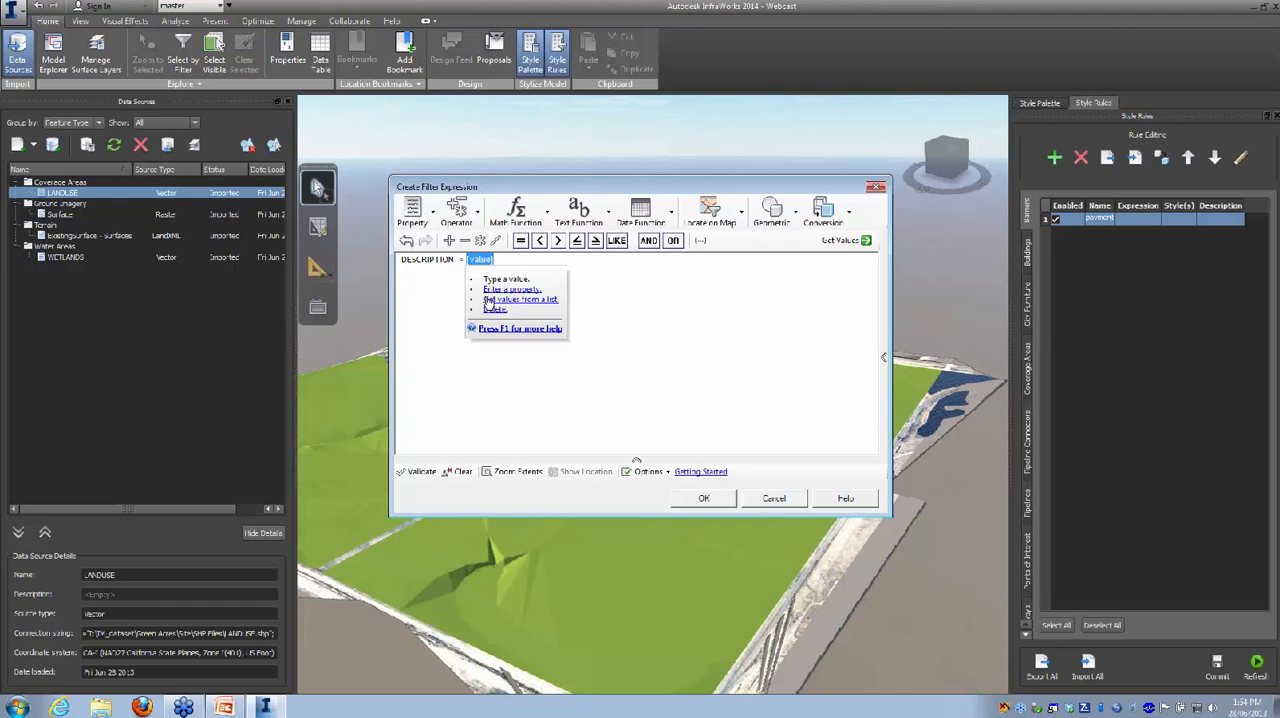
click(862, 242)
click(873, 257)
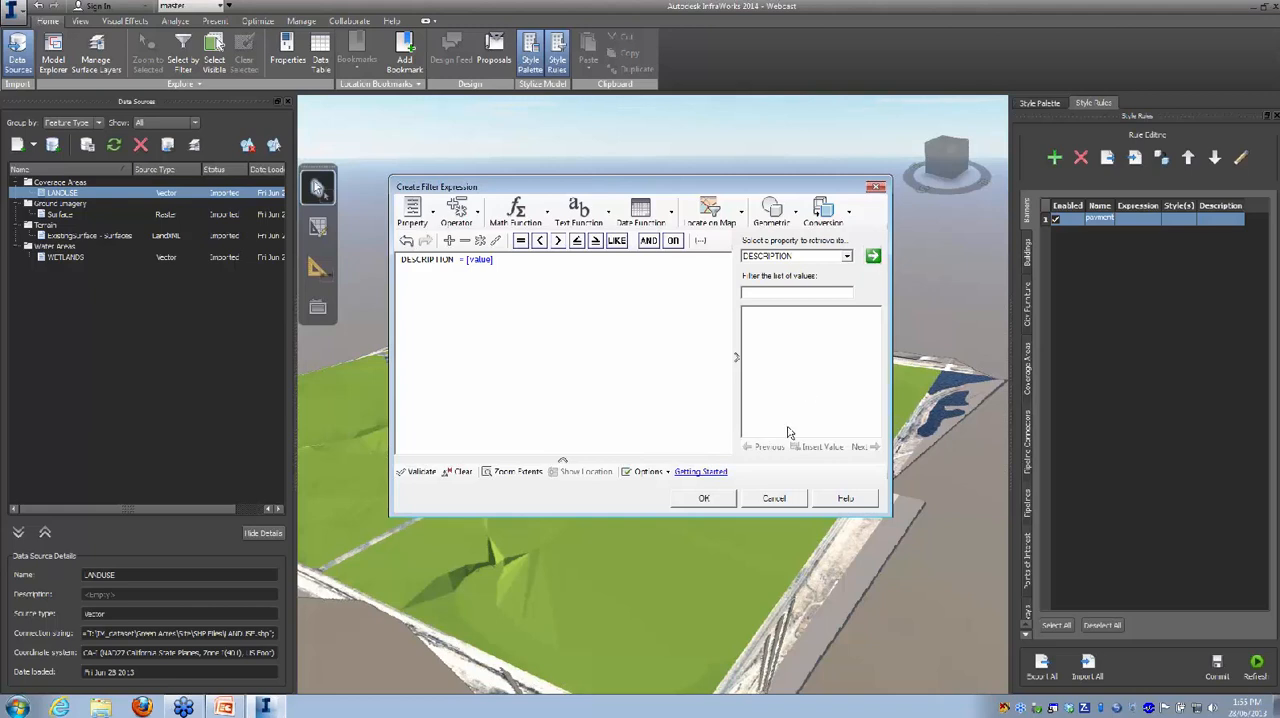
click(773, 501)
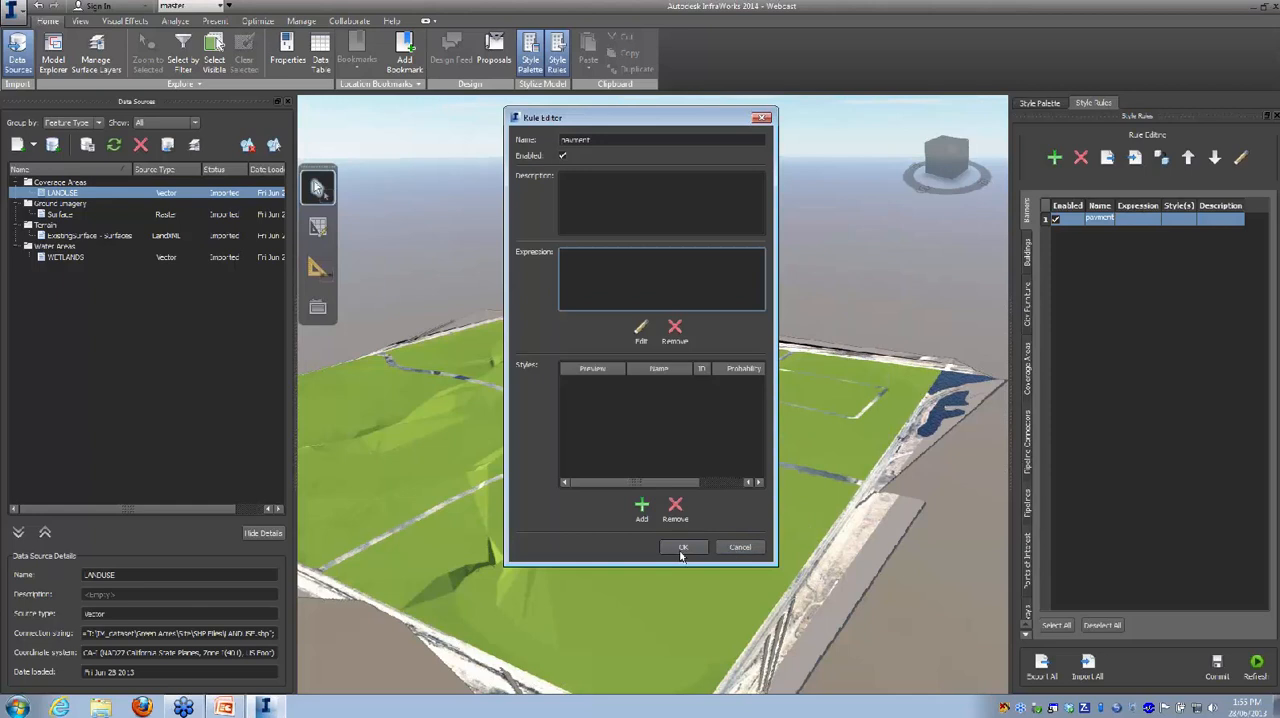
click(738, 547)
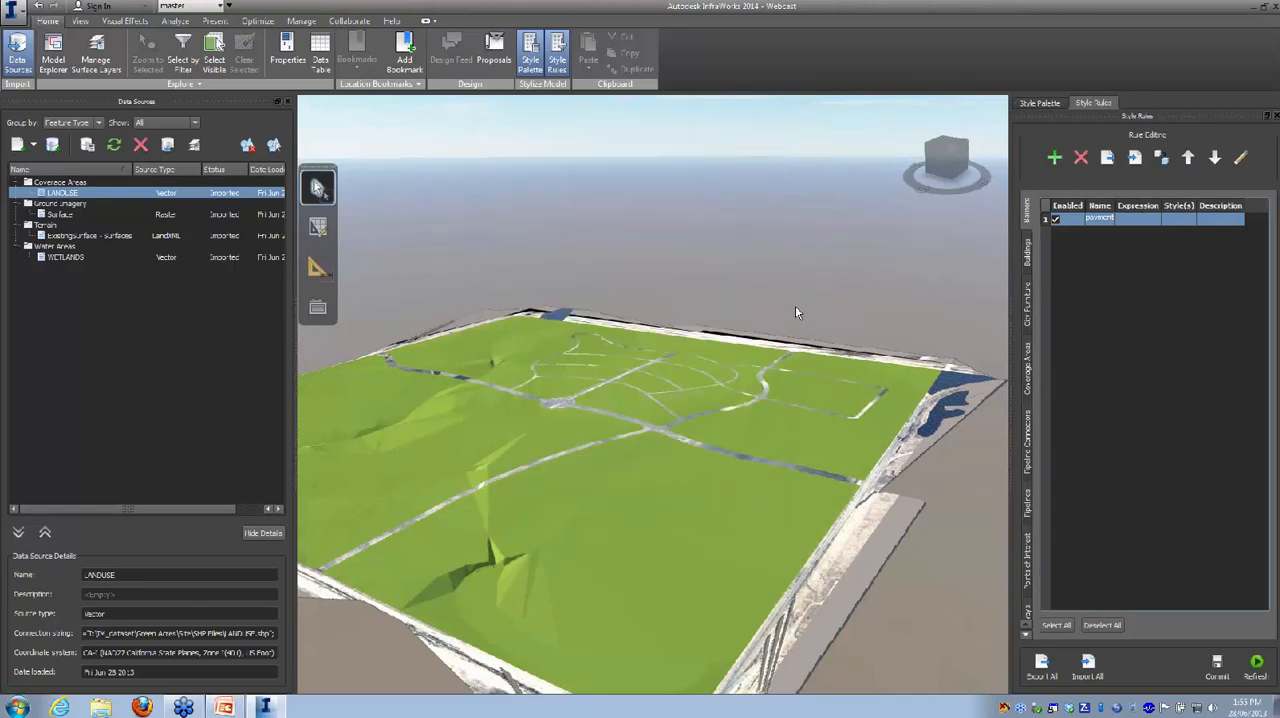
Step: Check which source field the Description property is mapped to in the LANDUSE data source configuration
right_click(126, 191)
click(158, 200)
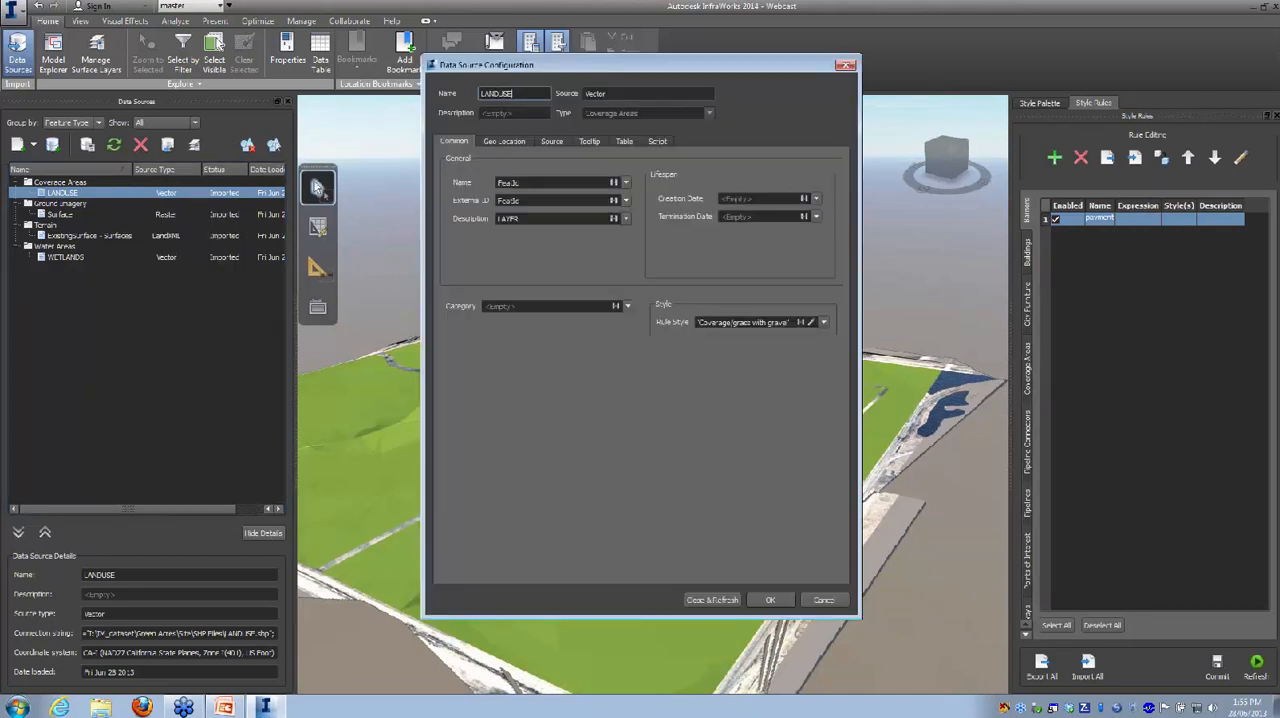
click(625, 219)
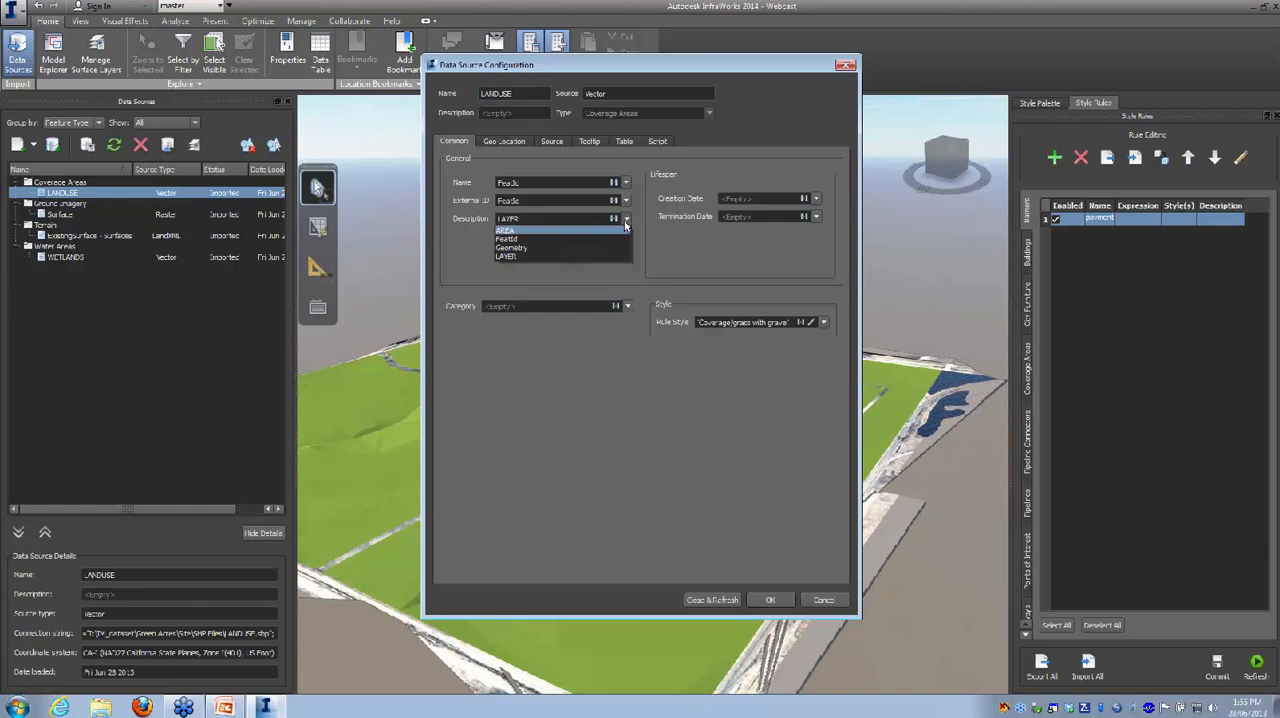
click(625, 219)
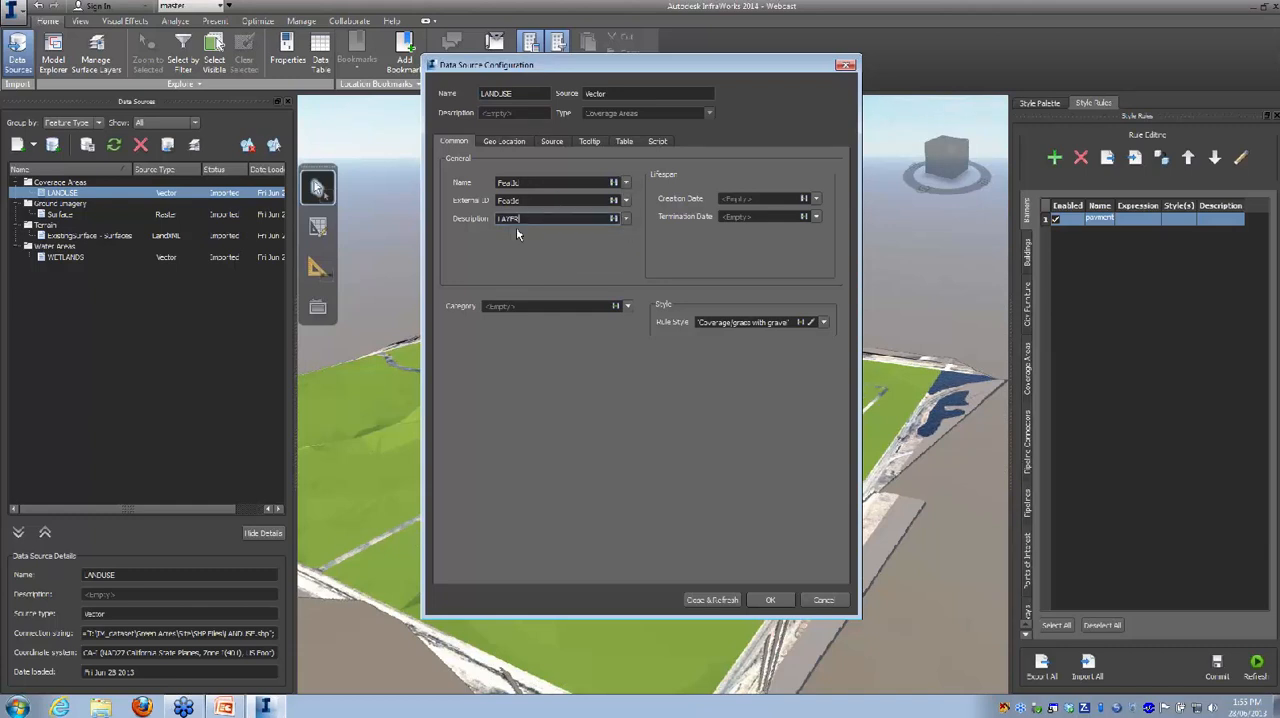
click(768, 600)
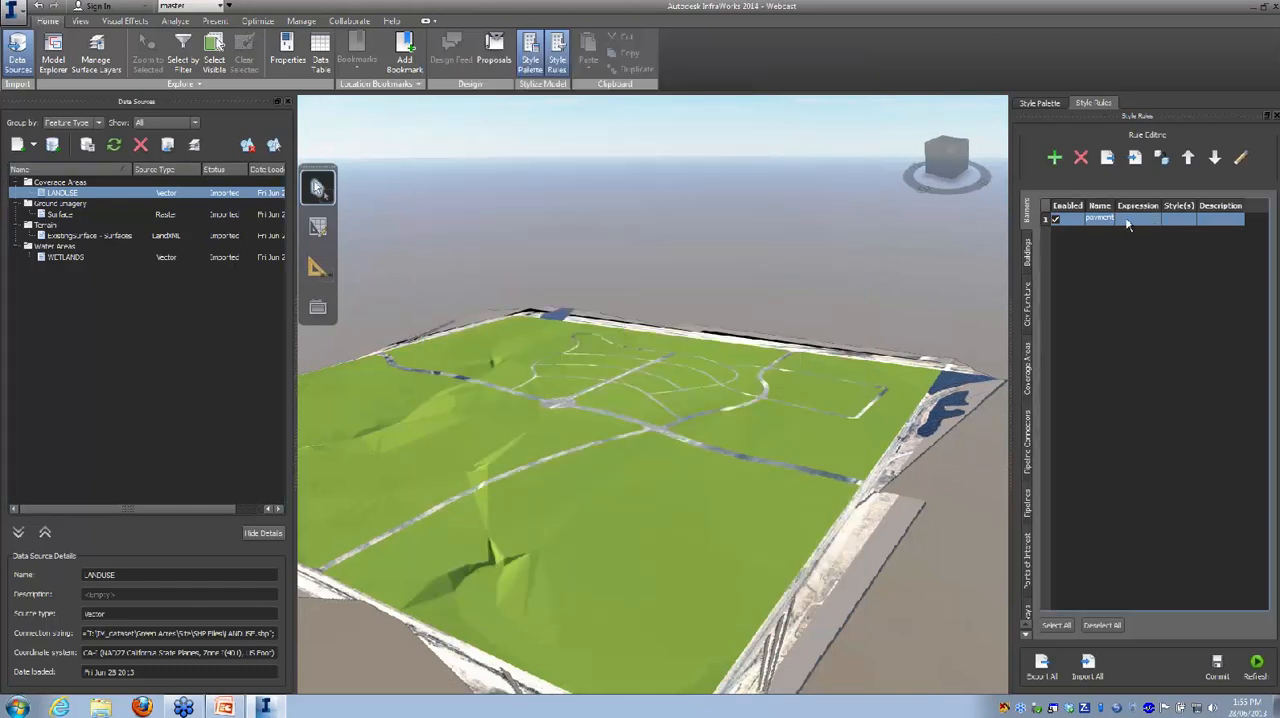
double_click(1127, 224)
click(641, 332)
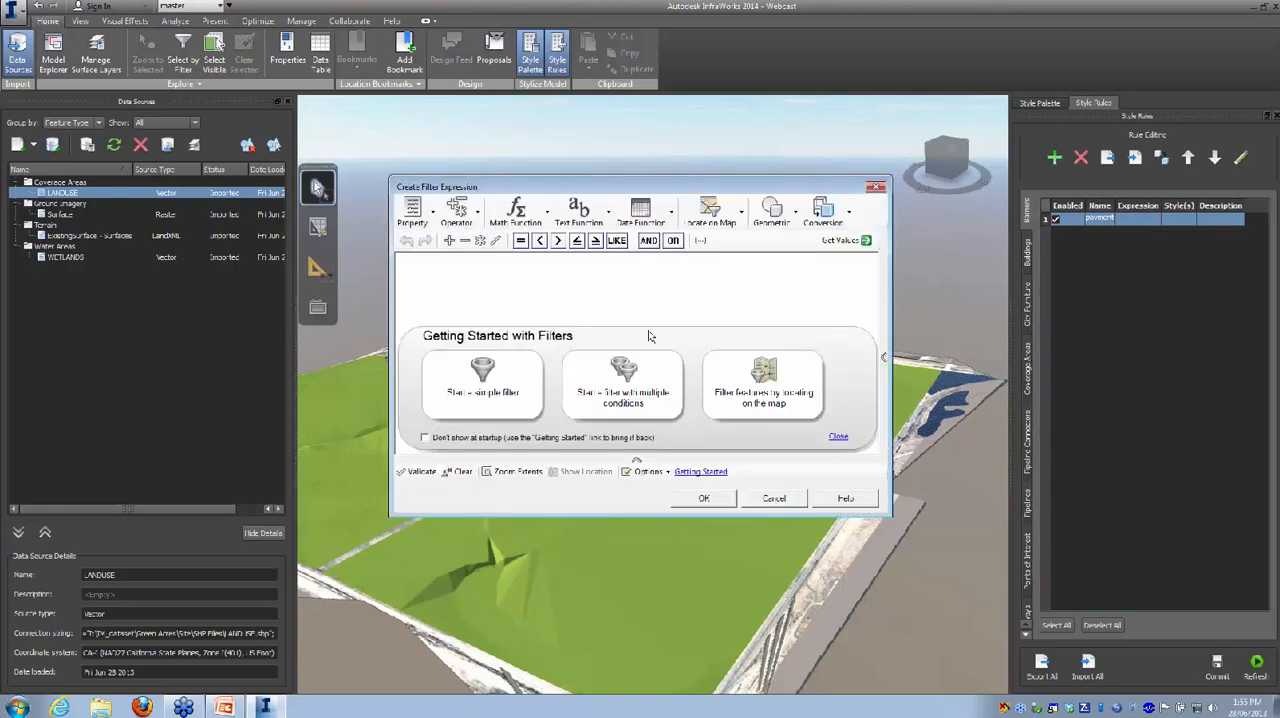
click(414, 216)
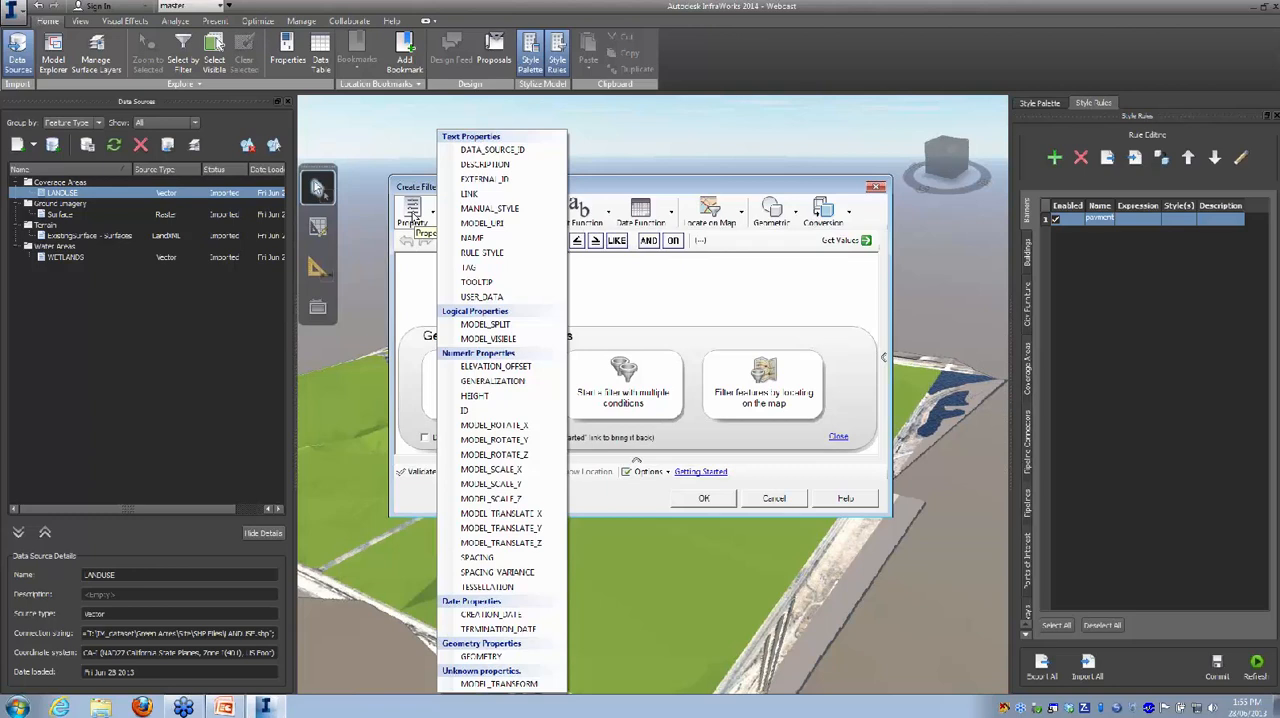
click(472, 240)
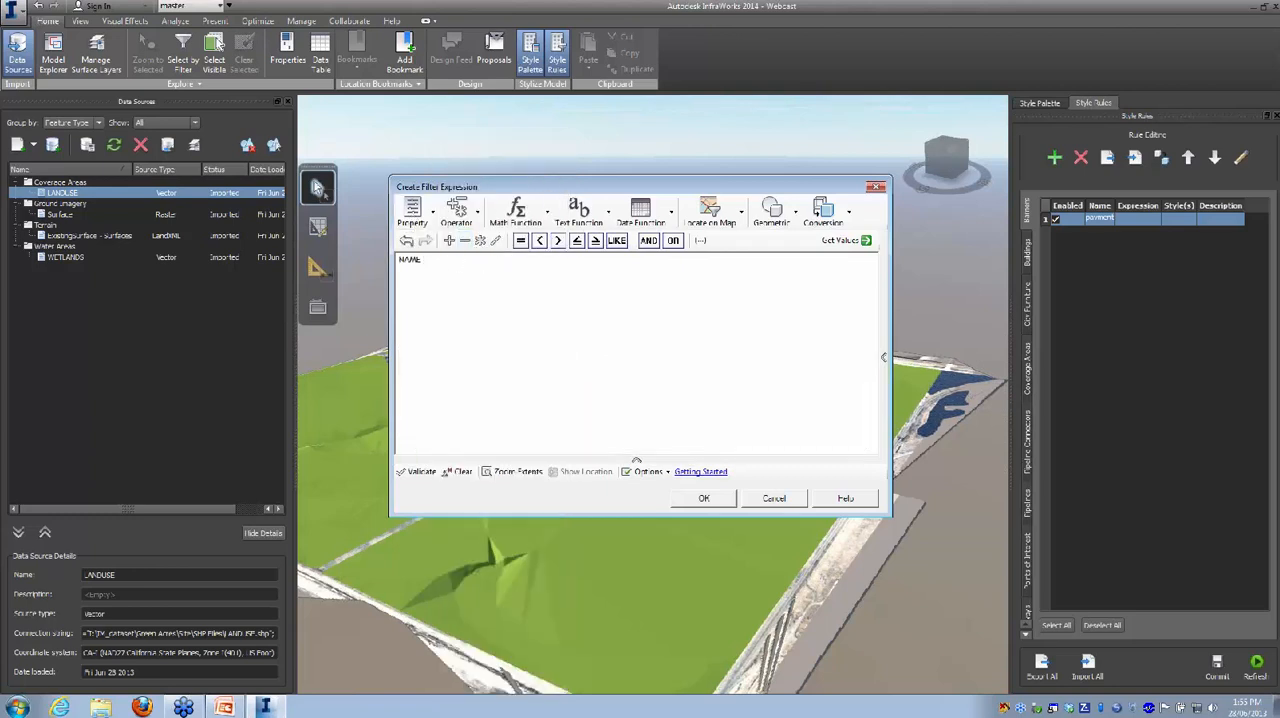
click(520, 242)
click(845, 240)
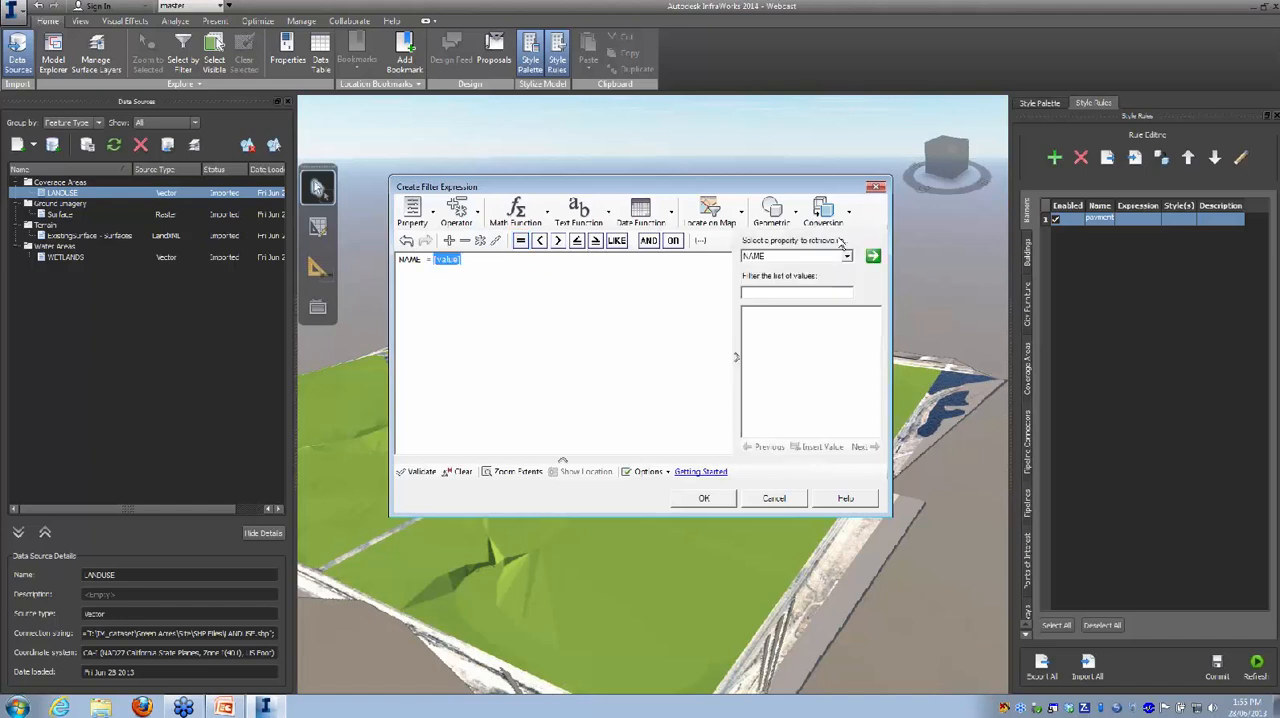
click(847, 257)
drag(849, 326, 856, 280)
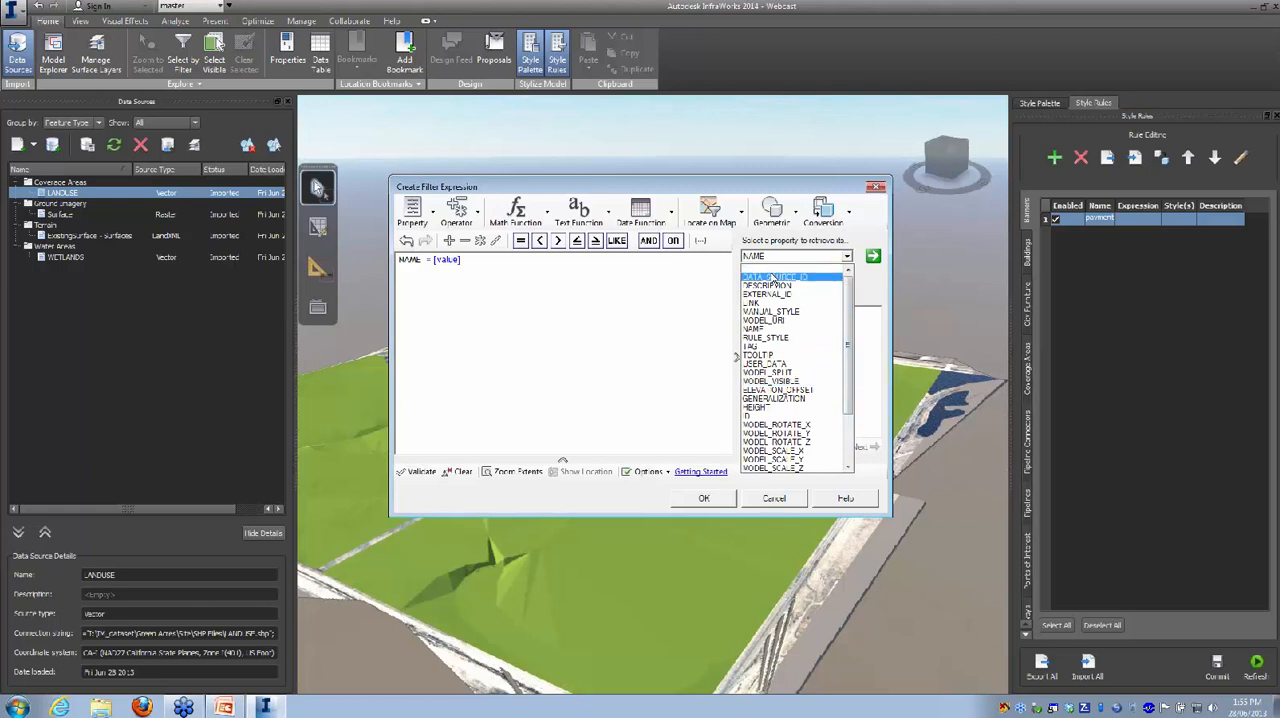
mouse_move(851, 303)
mouse_down()
mouse_move(851, 314)
mouse_move(850, 302)
mouse_up()
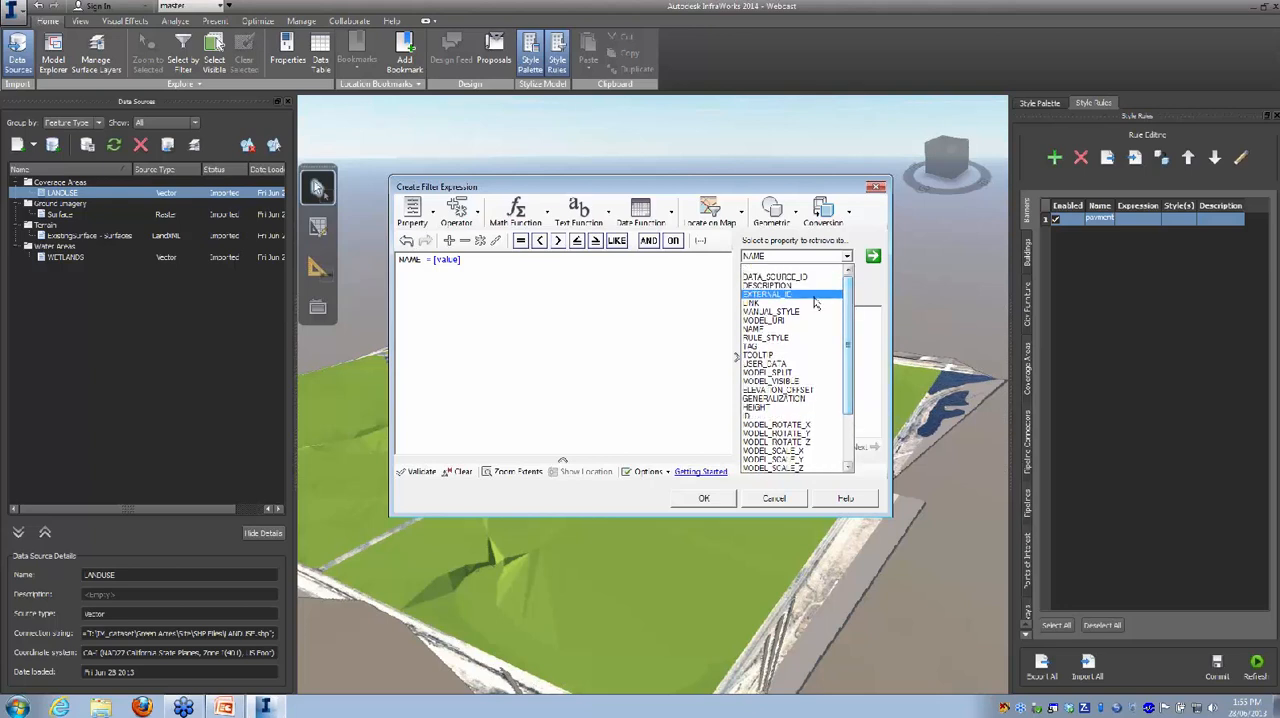
click(780, 288)
click(873, 258)
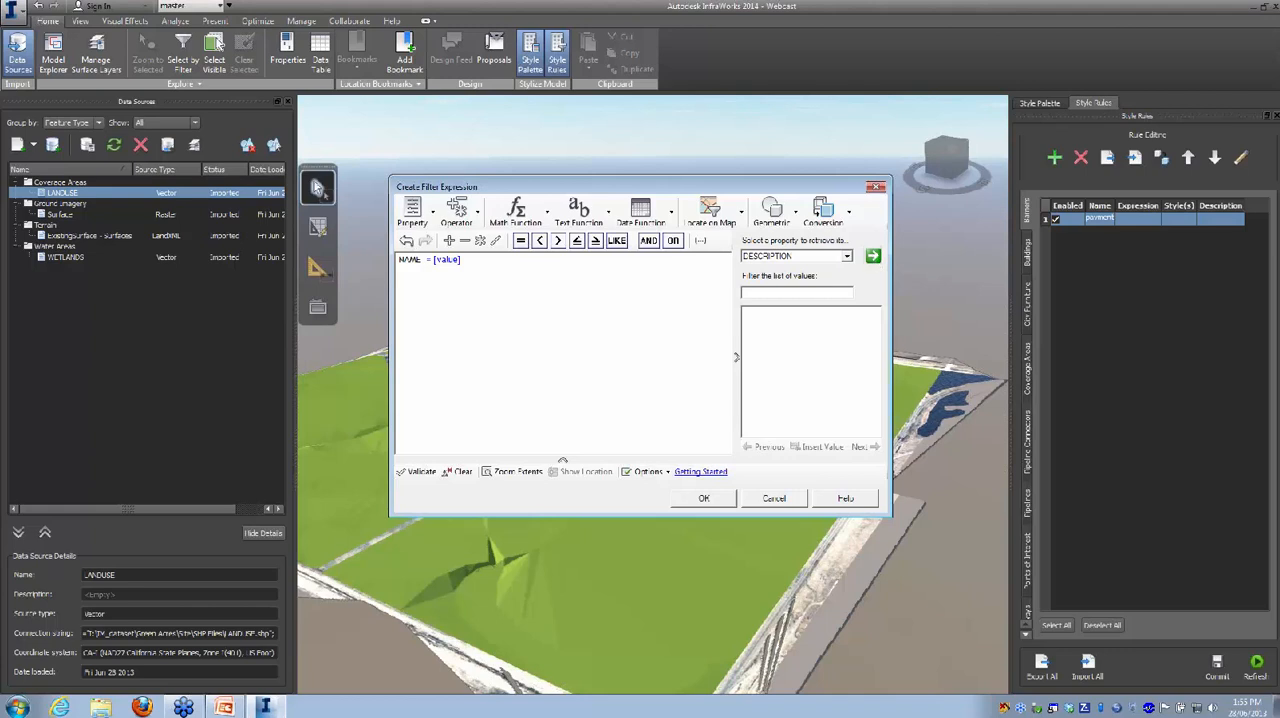
click(772, 498)
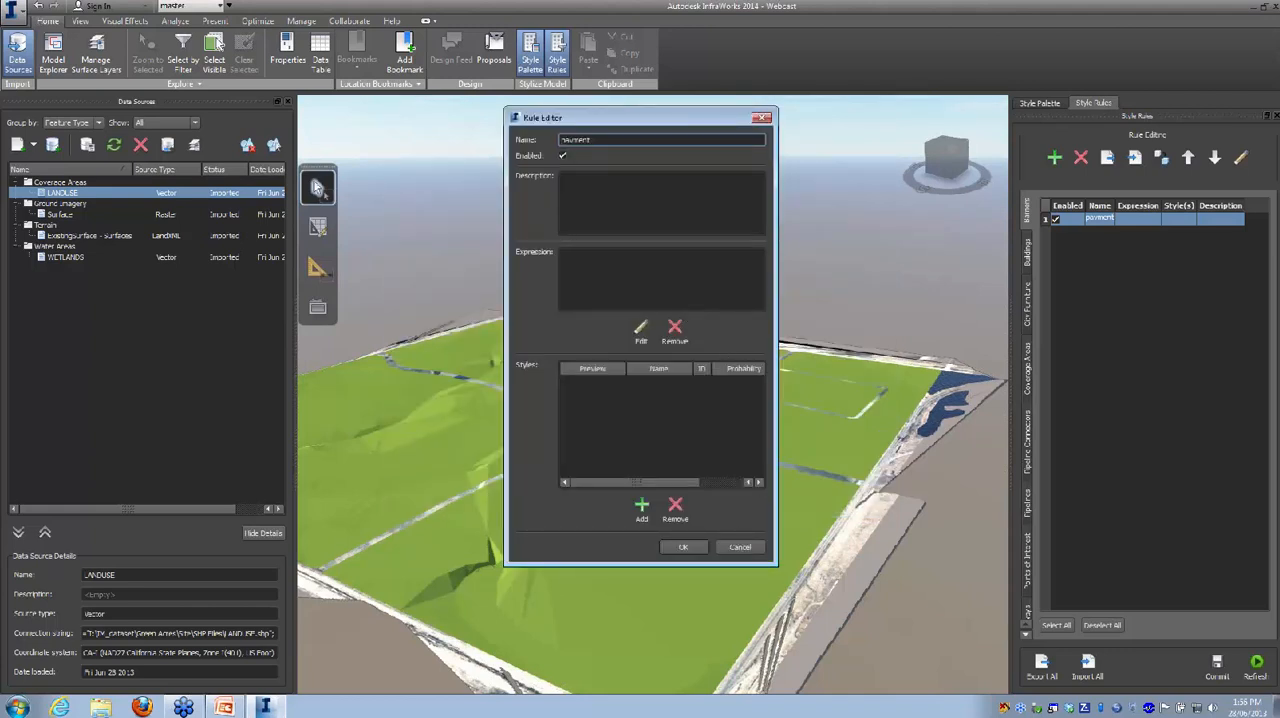
click(737, 546)
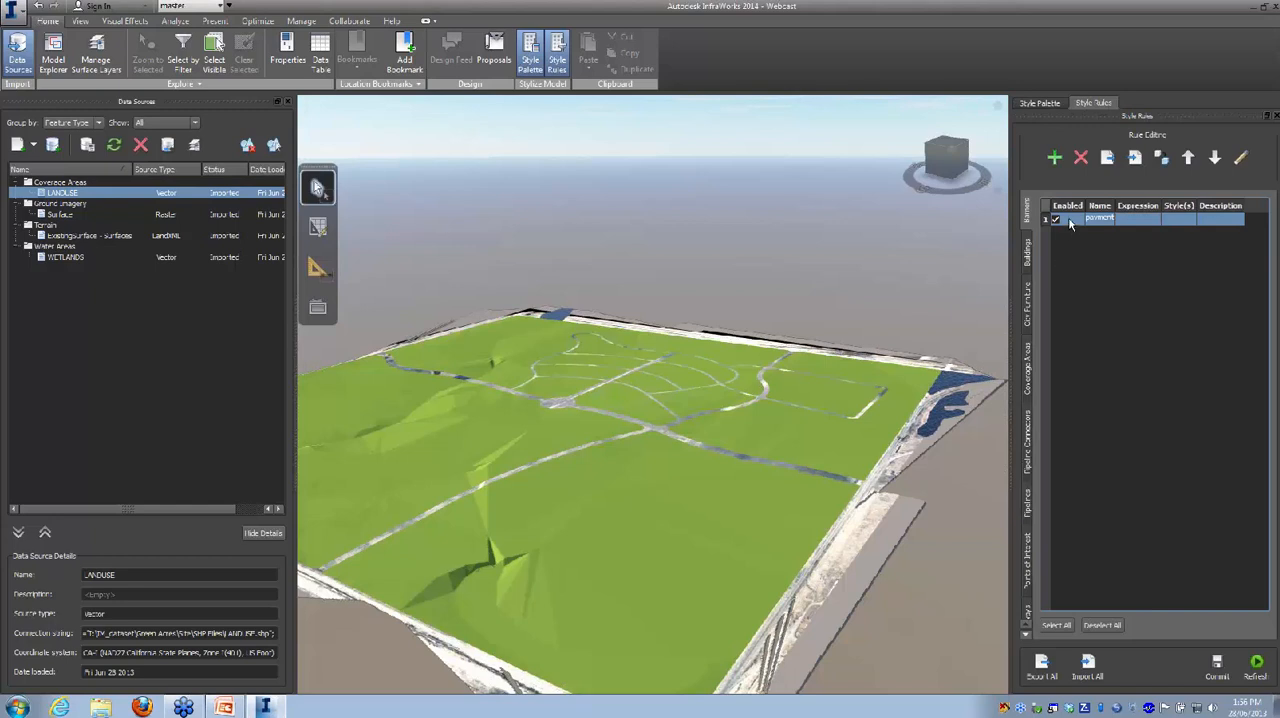
Step: Delete the pavement rule from the Barriers rules and add a style rule named "commercial" to the Coverage Areas rules
click(1080, 159)
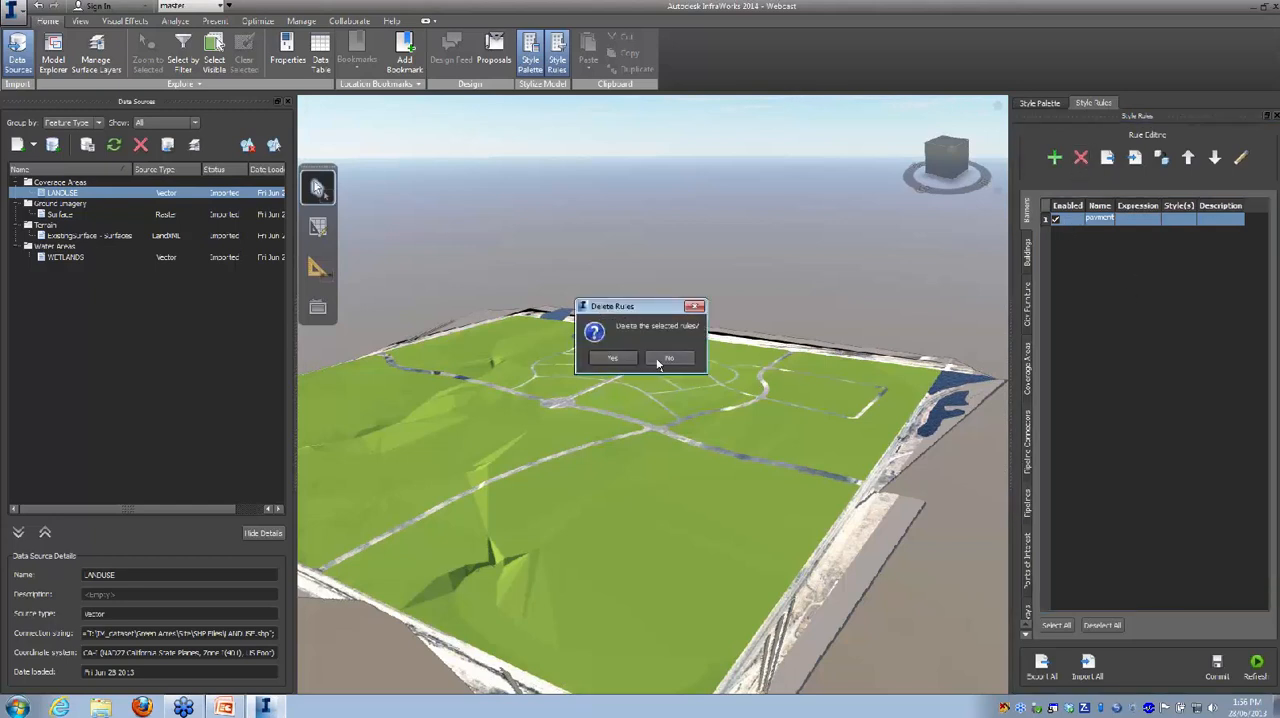
click(613, 360)
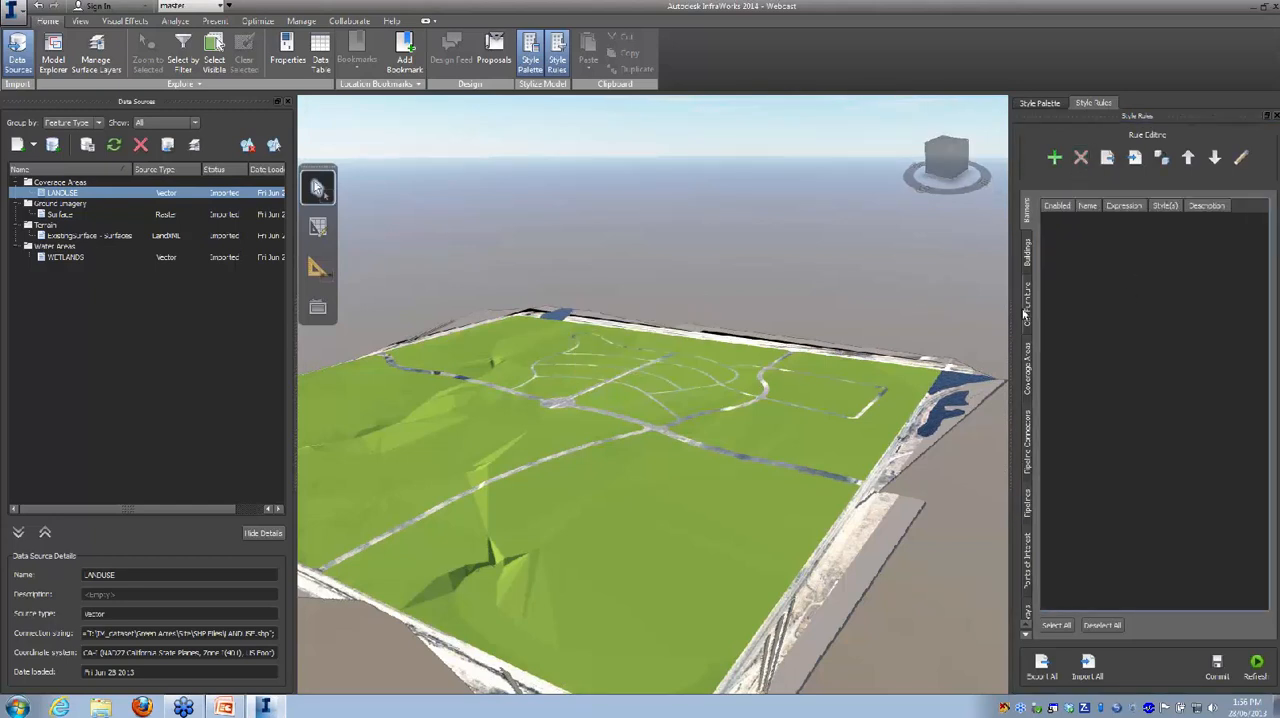
click(1027, 368)
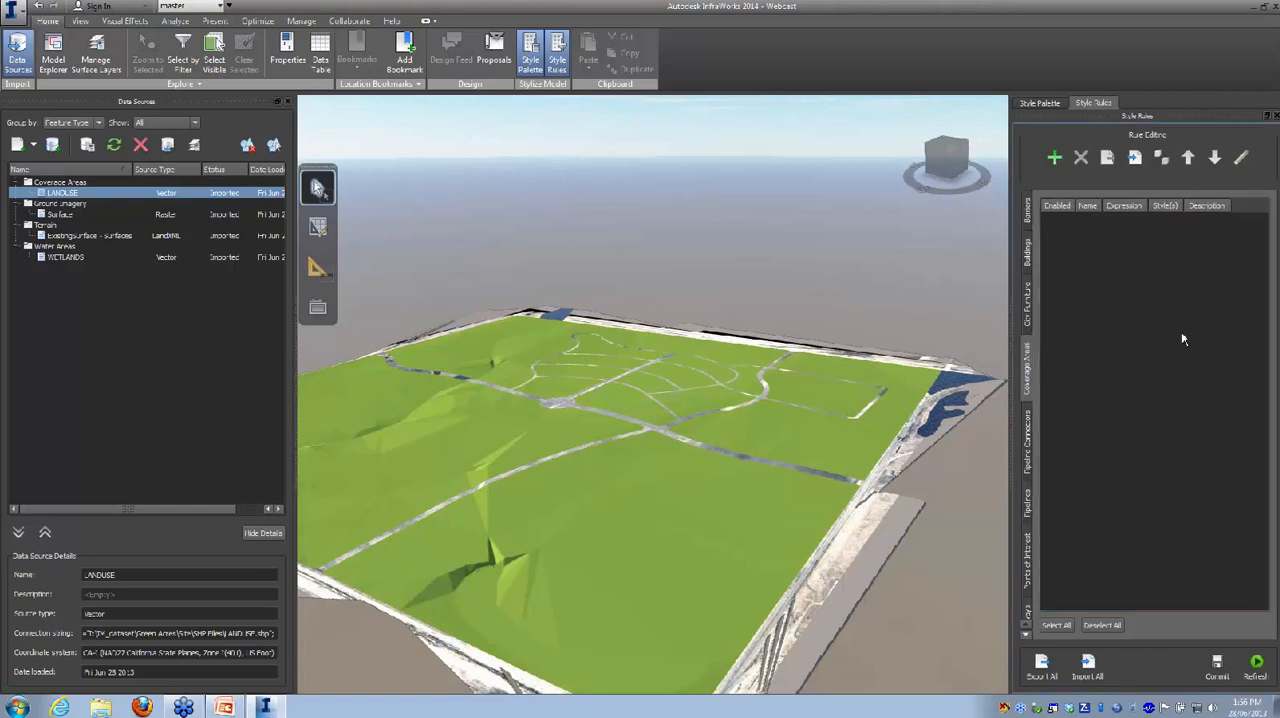
click(1056, 158)
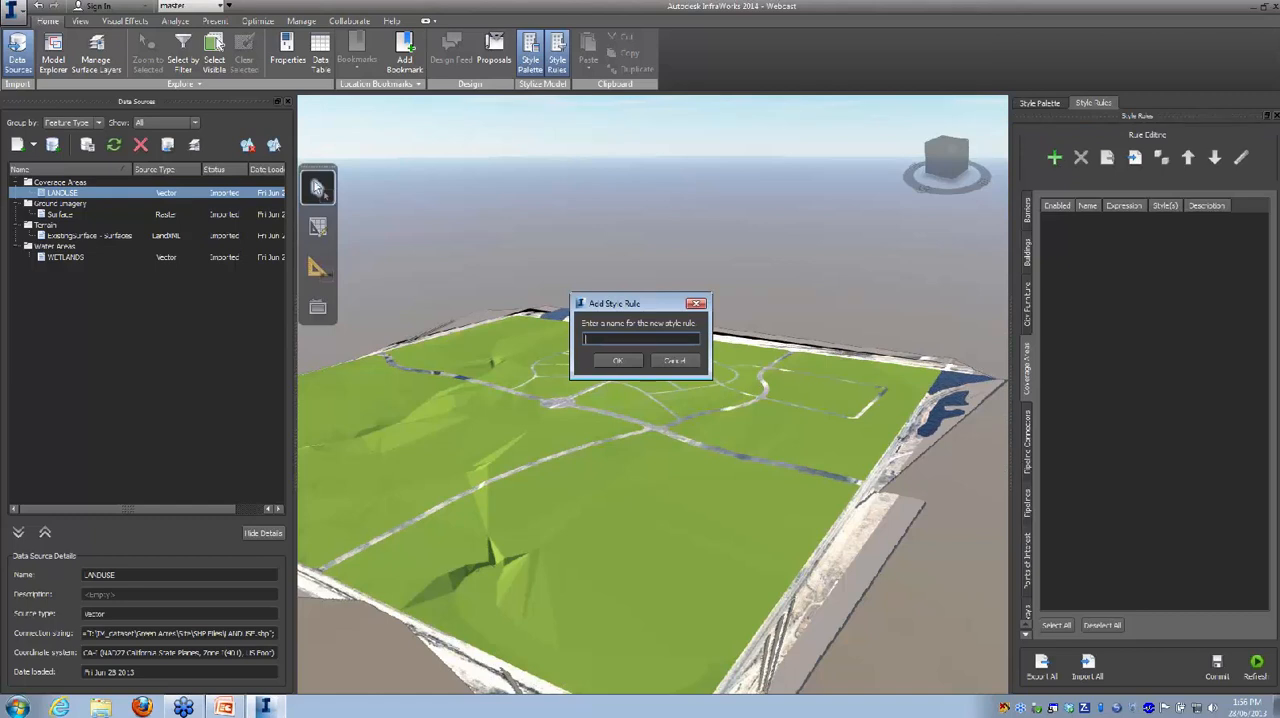
text(land)
key(BackSpace)
key(BackSpace)
key(BackSpace)
key(BackSpace)
key(BackSpace)
key(BackSpace)
key(BackSpace)
text(concercial)
click(618, 362)
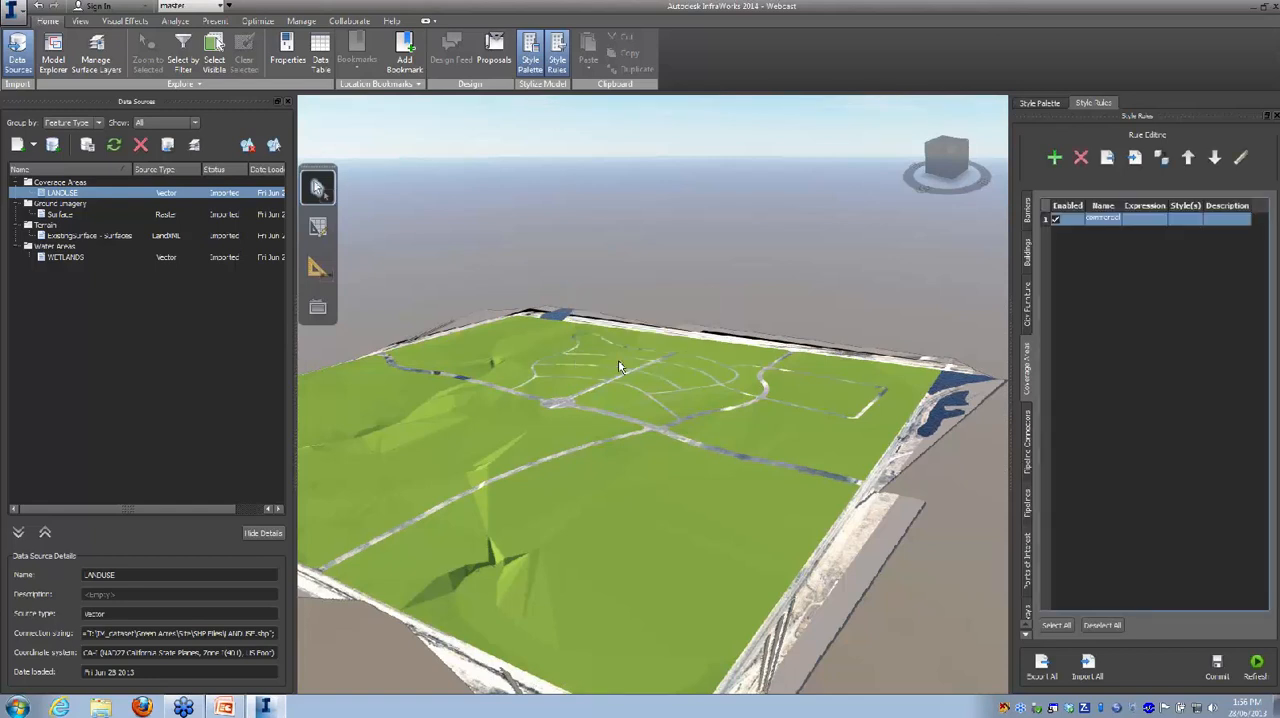
Step: Open the filter expression of the commercial coverage rule for editing
double_click(1145, 219)
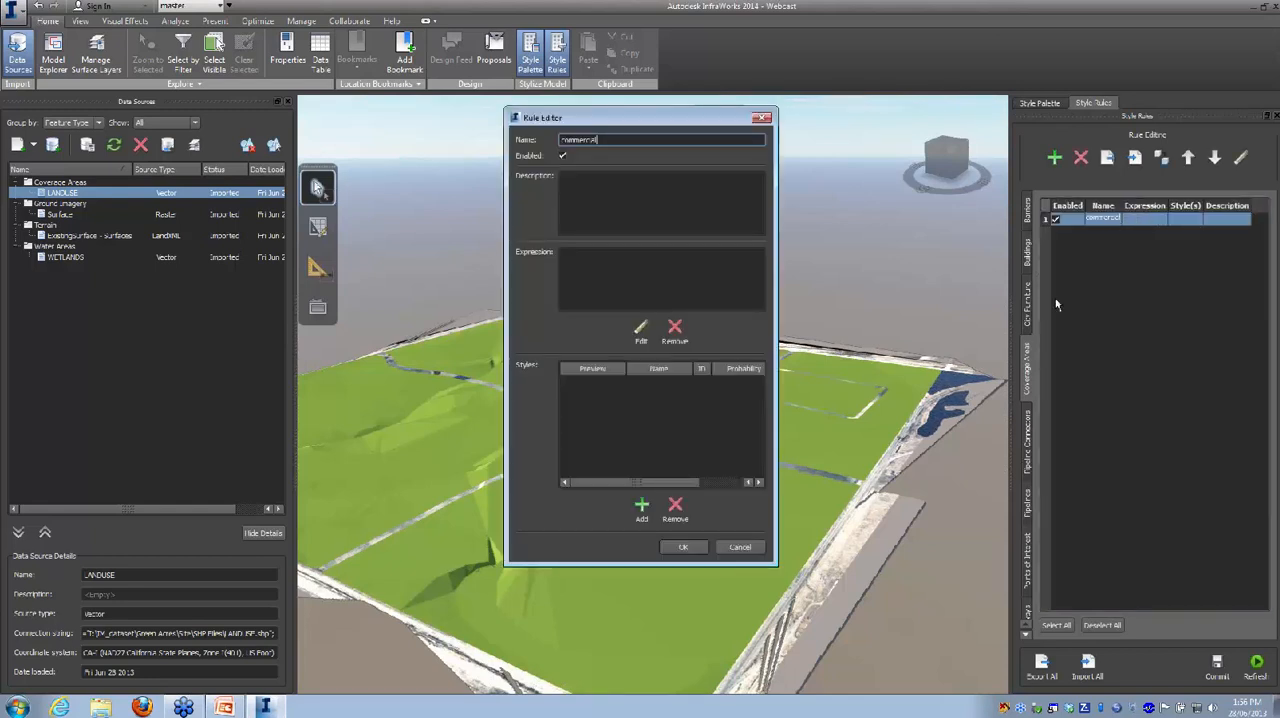
click(641, 327)
click(418, 214)
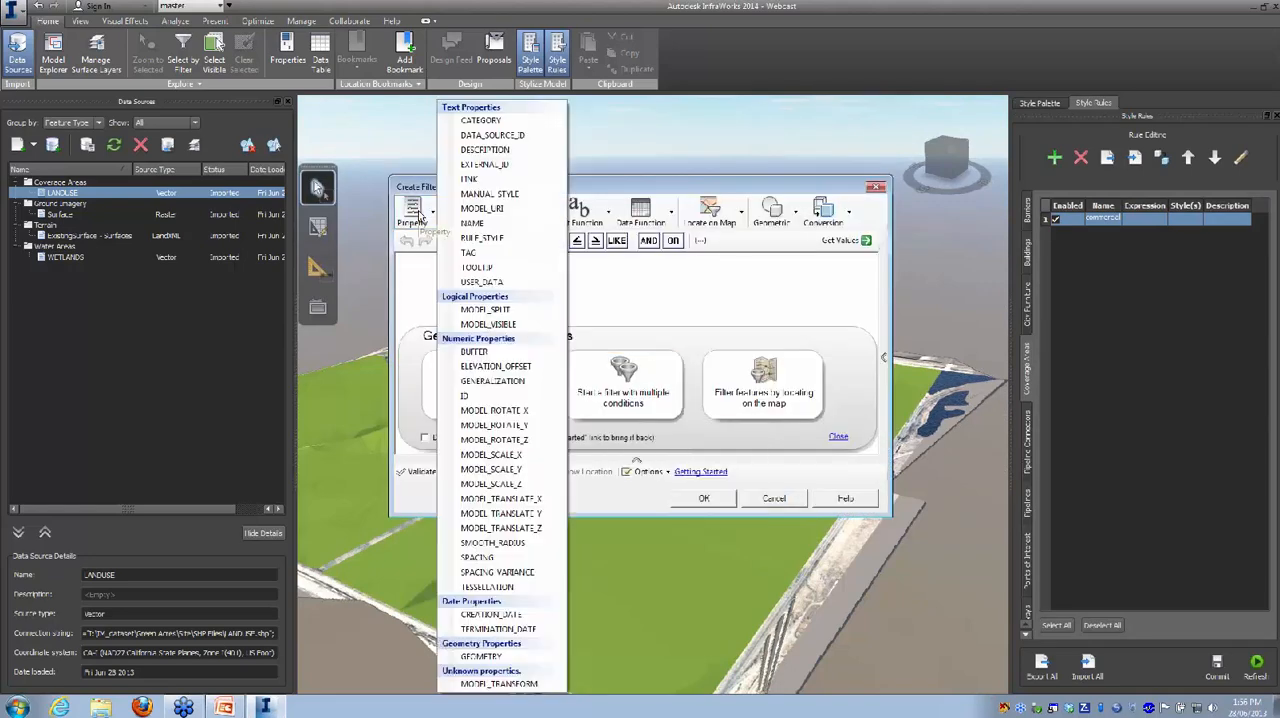
click(472, 222)
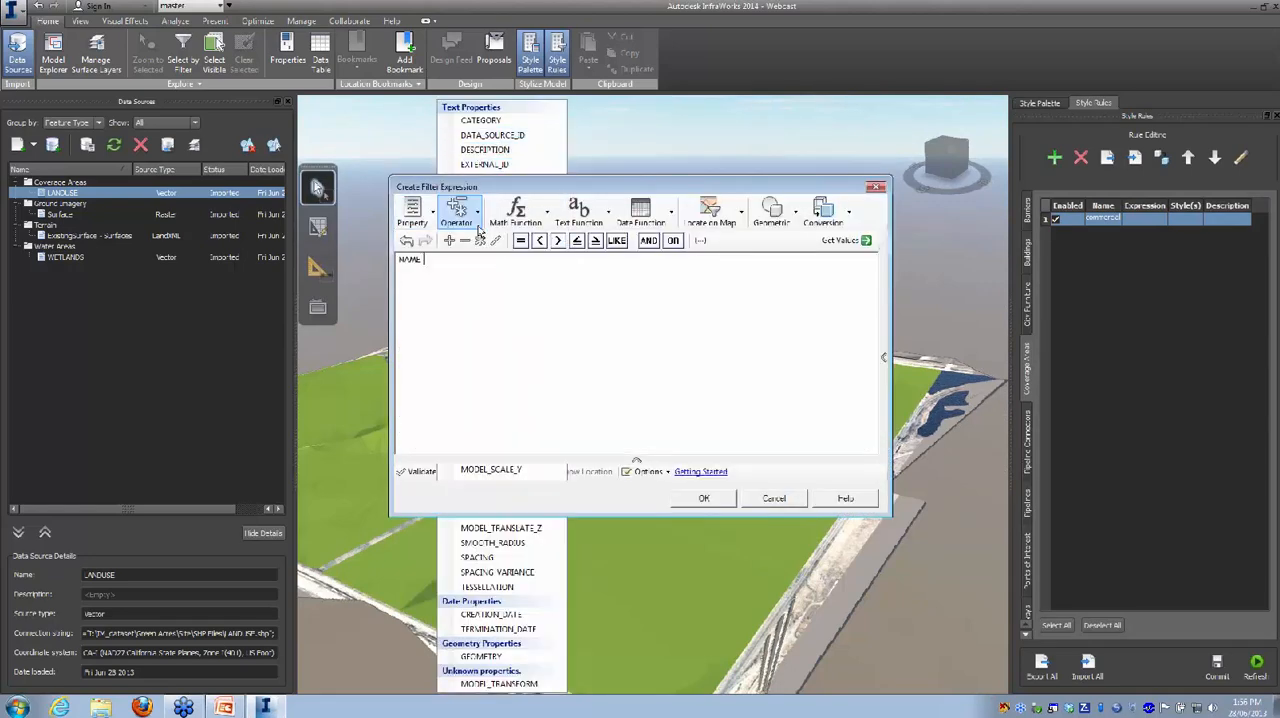
click(520, 240)
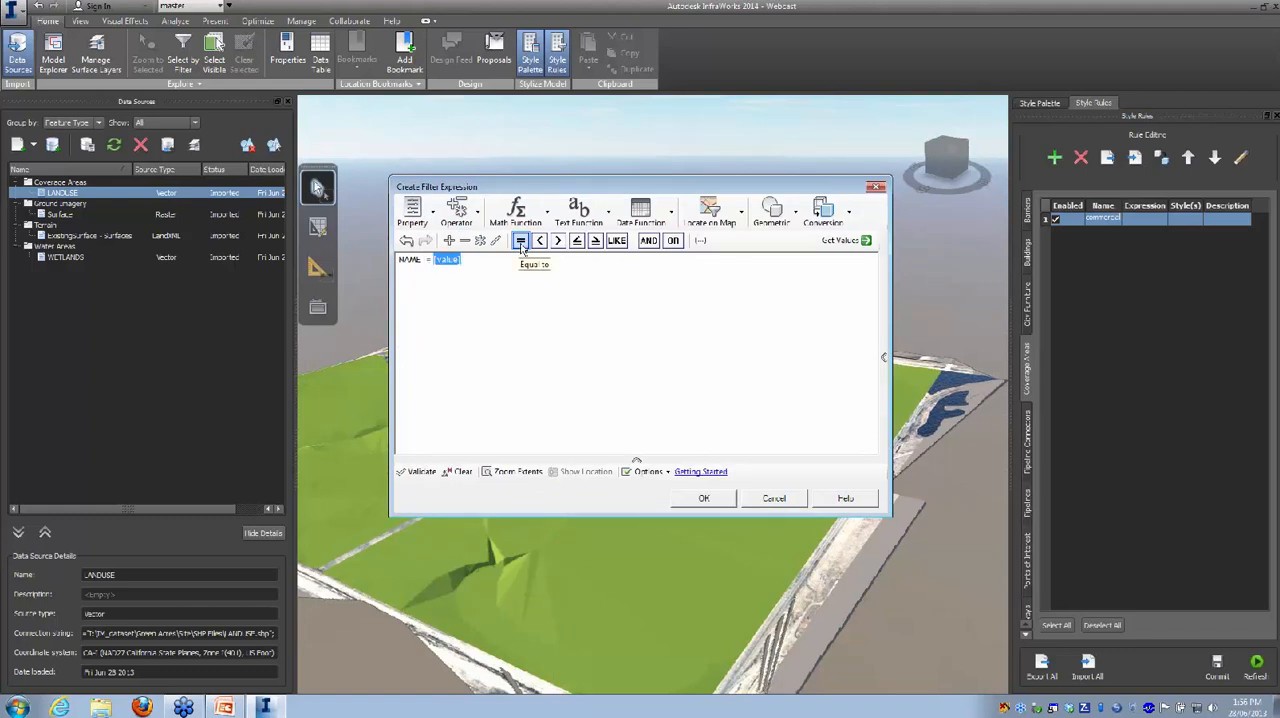
click(843, 240)
click(873, 257)
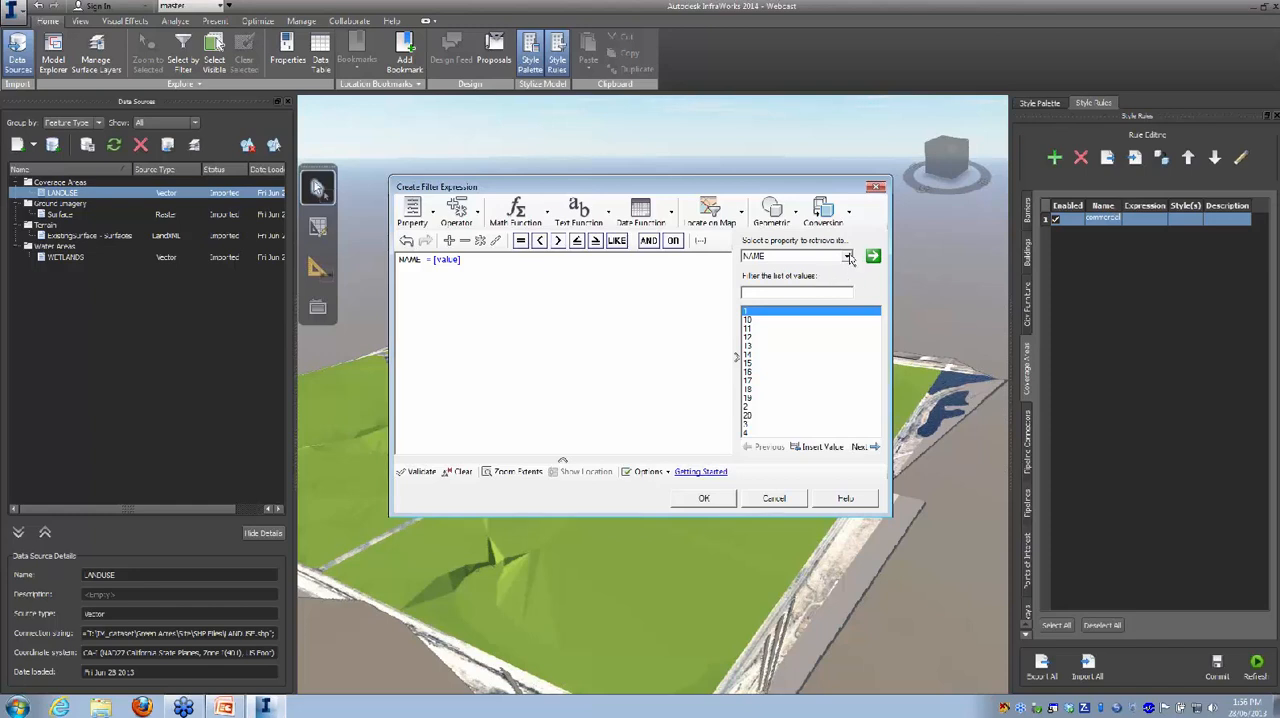
click(847, 256)
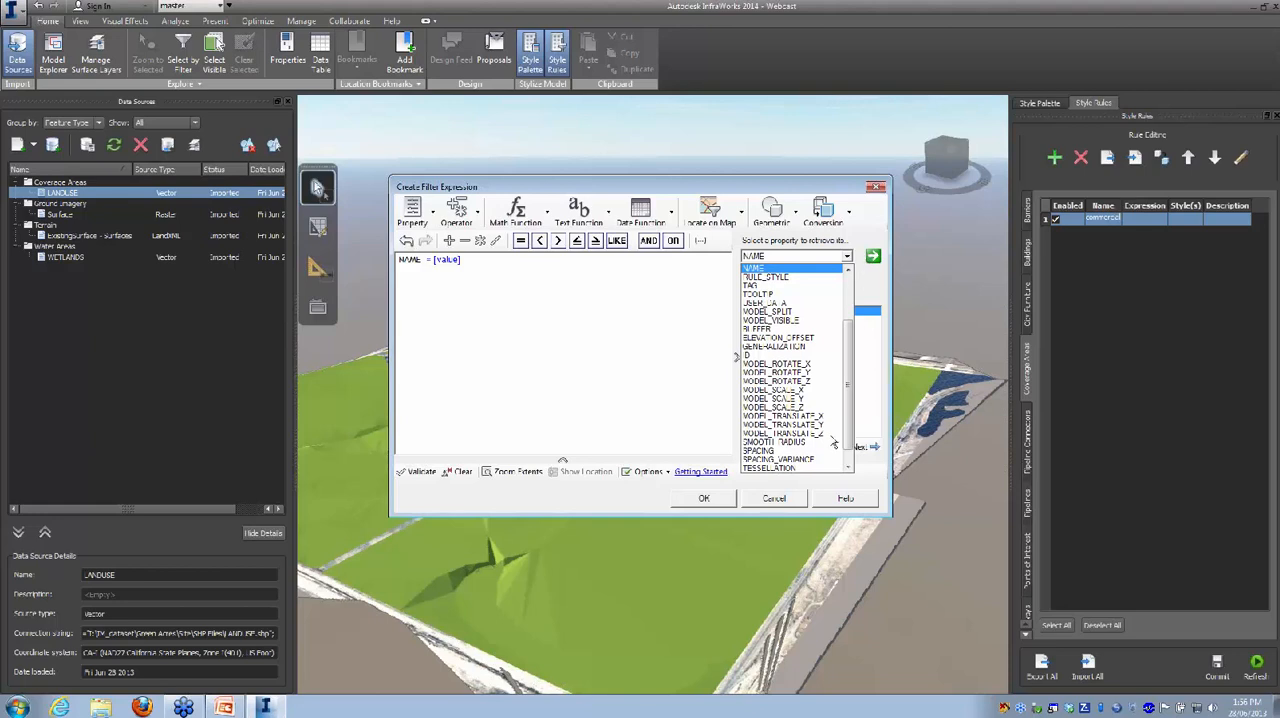
click(666, 387)
drag(465, 260, 398, 260)
key(Delete)
Step: Set the commercial rule's filter expression to DESCRIPTION equal to COMMERCIAL, choosing the value from the property's retrieved values
click(434, 212)
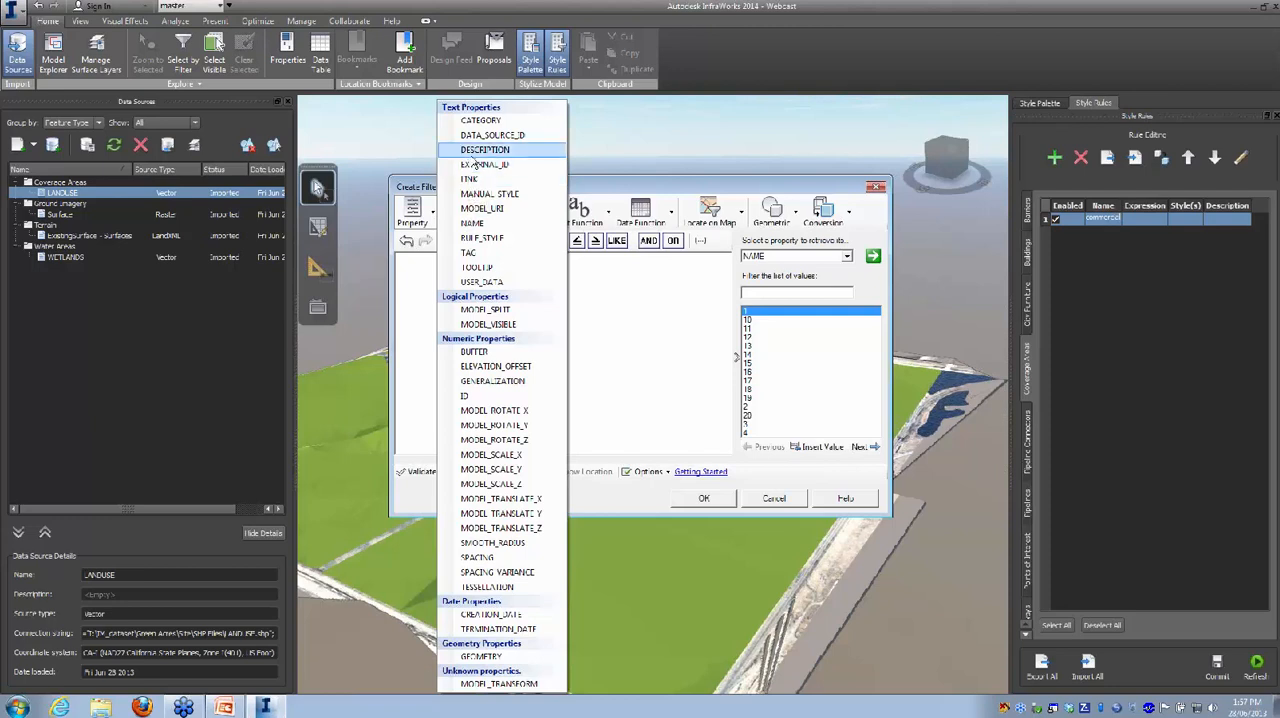
click(472, 150)
click(520, 241)
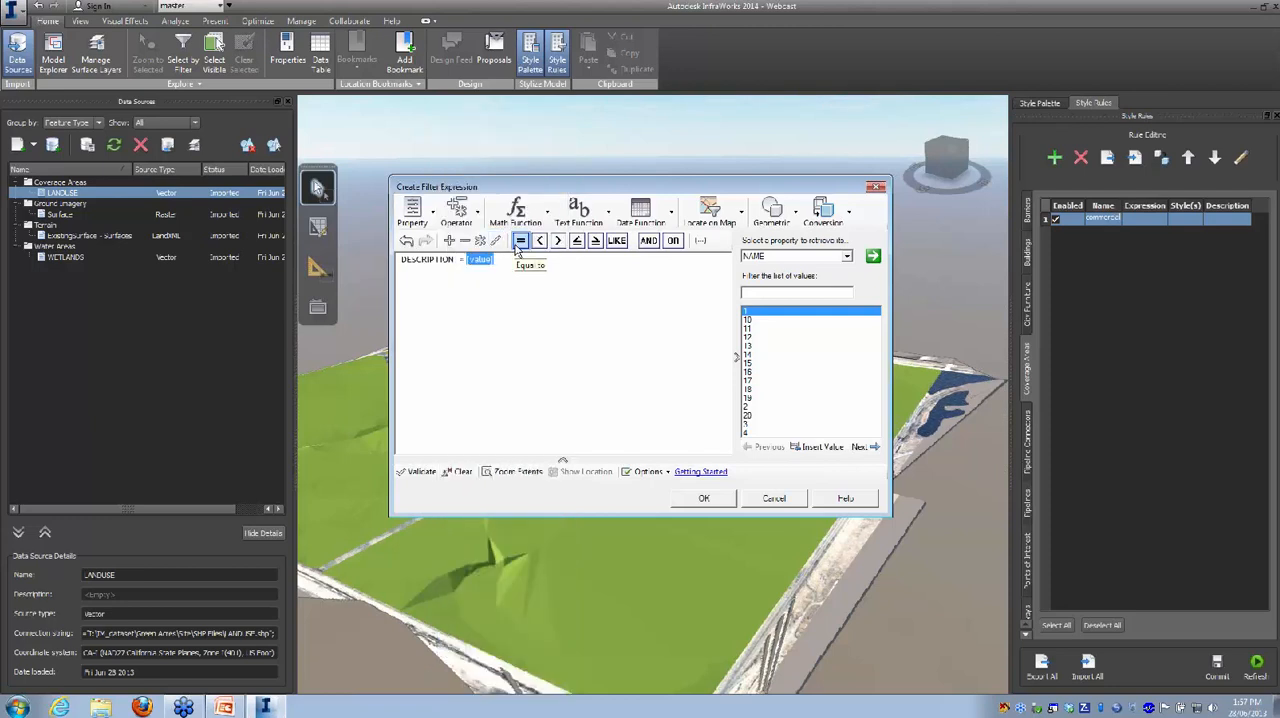
click(873, 257)
click(847, 257)
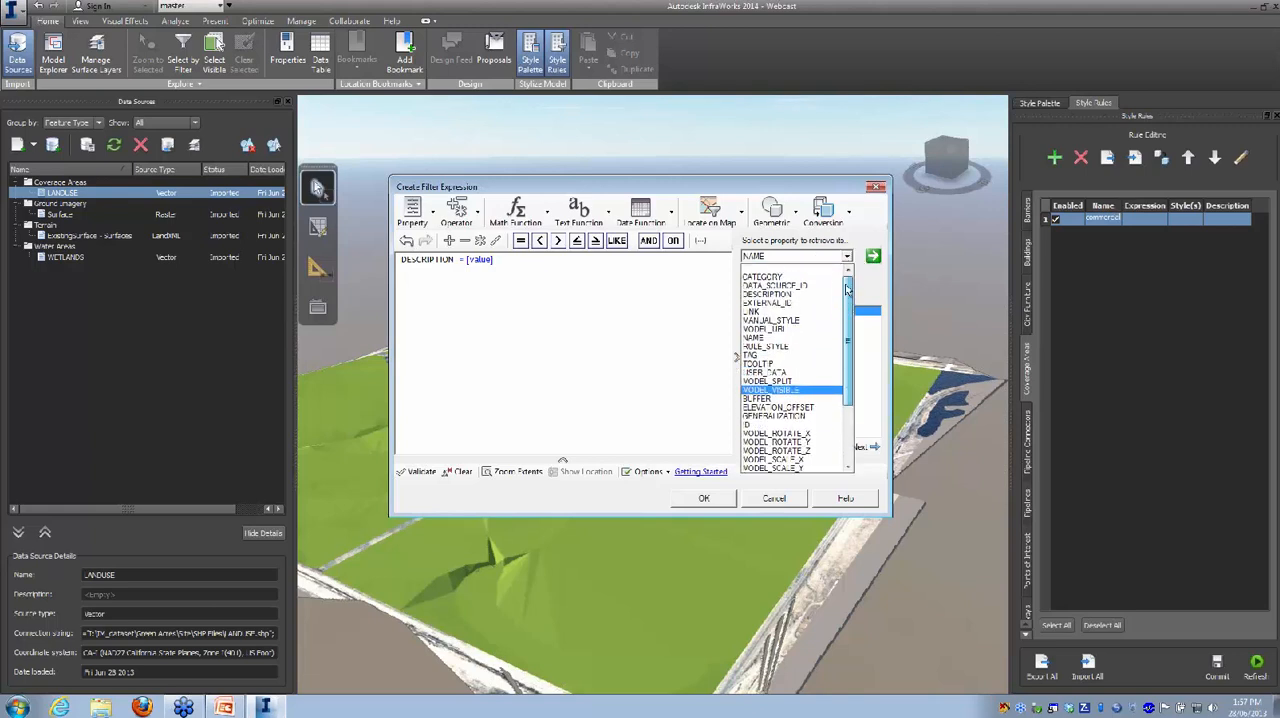
click(770, 294)
click(873, 258)
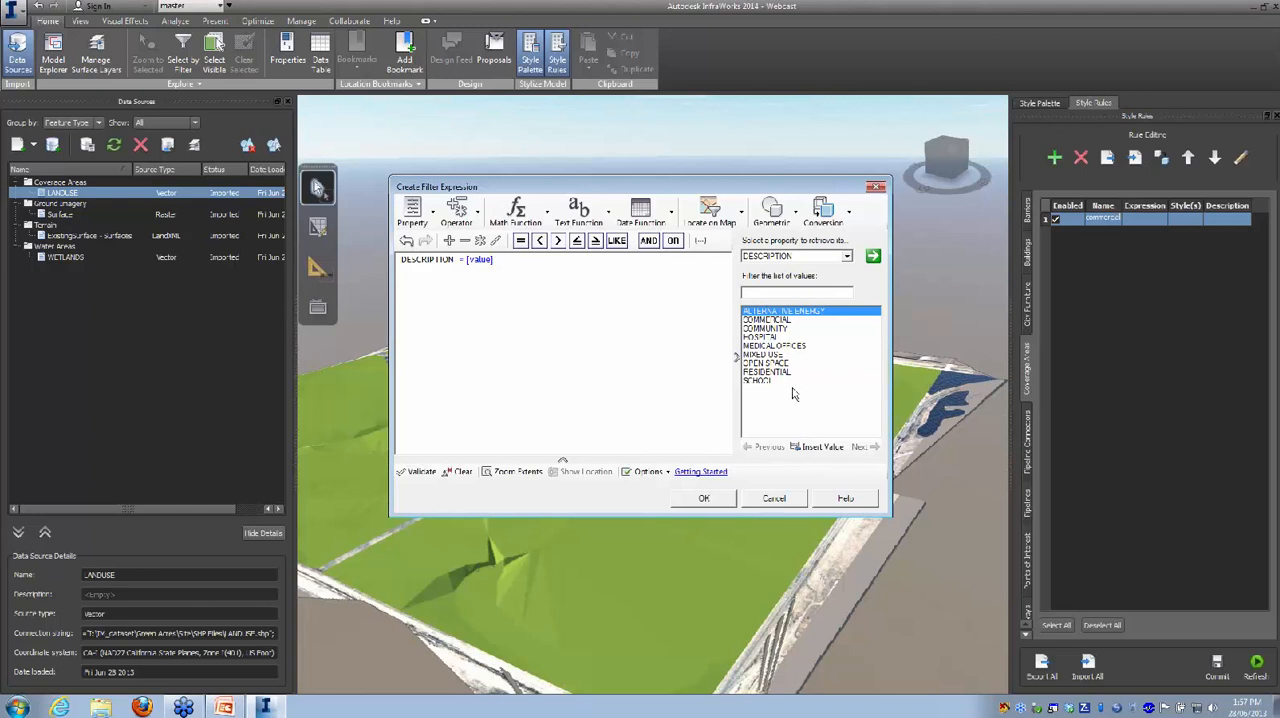
click(772, 320)
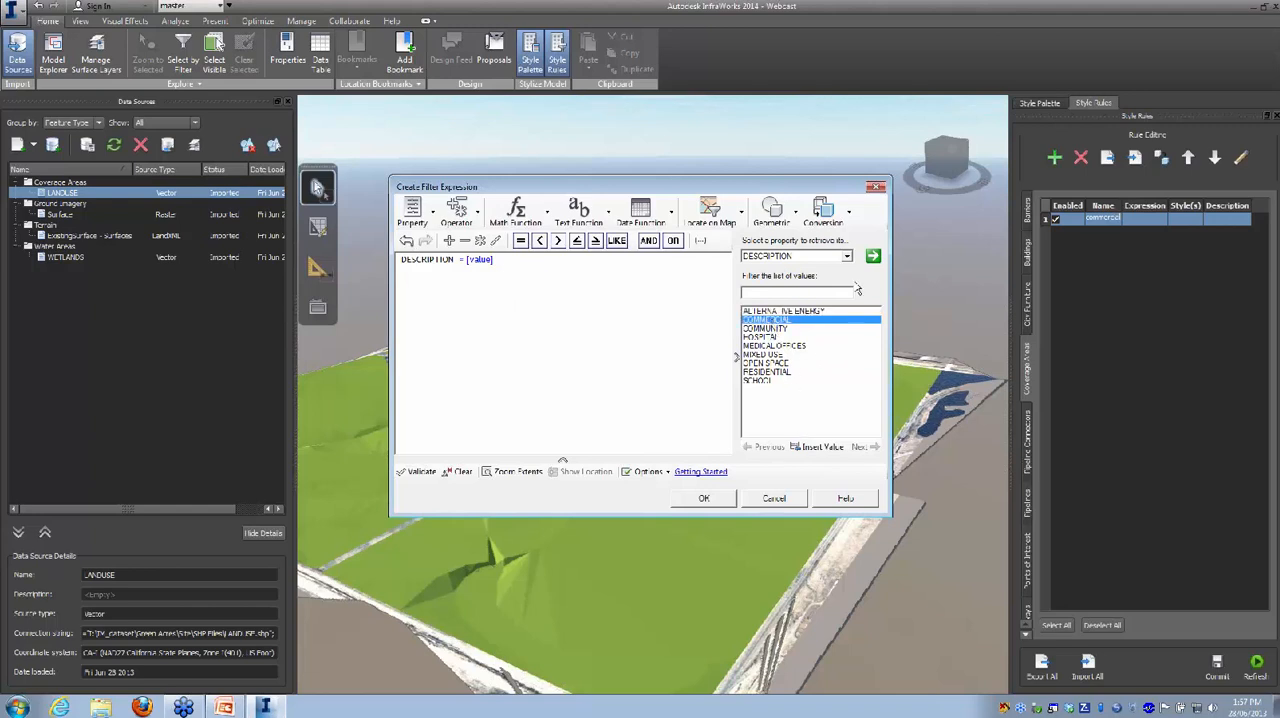
click(873, 257)
click(705, 500)
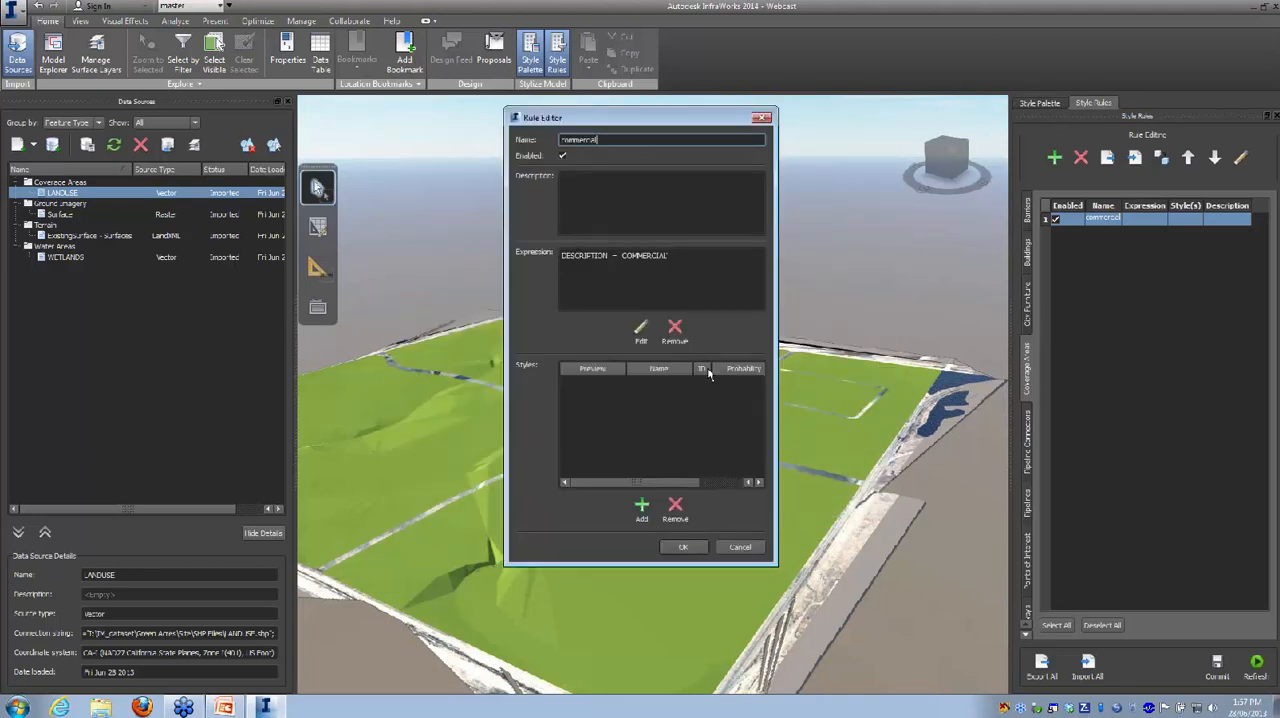
Step: Assign the gravel coverage style to the commercial rule and refresh the style rules to apply it to the model
click(642, 507)
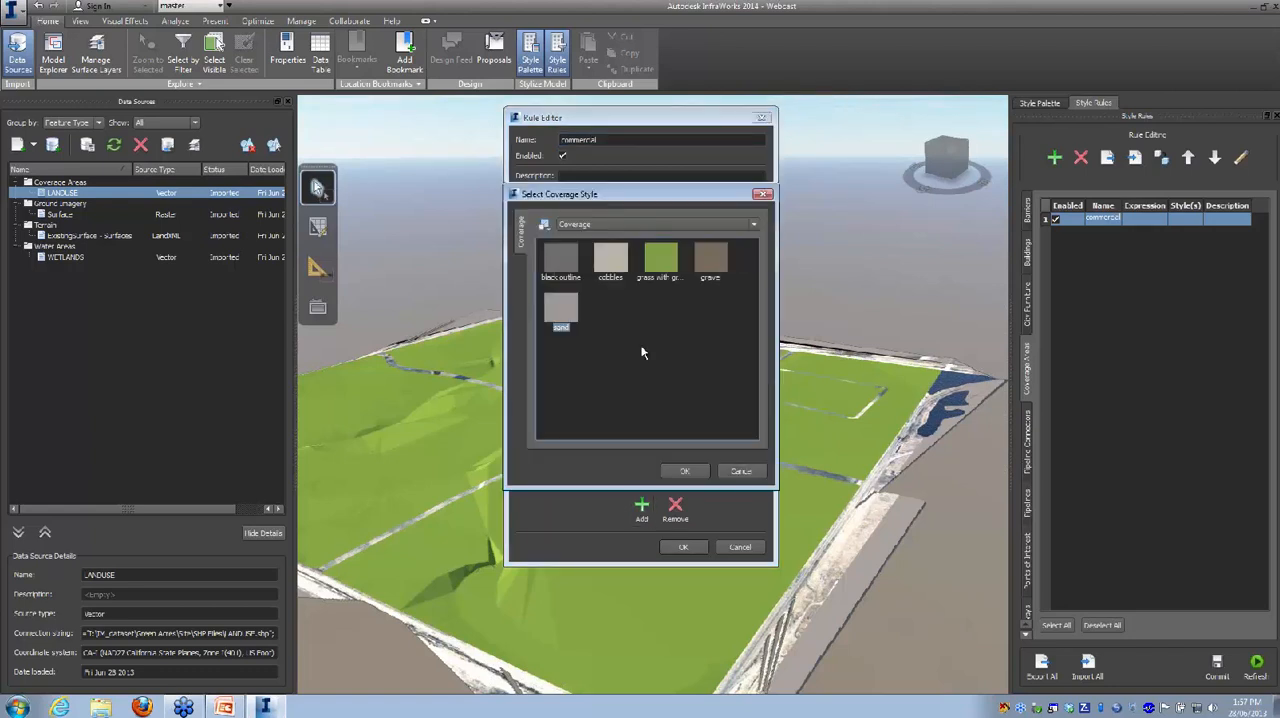
click(707, 262)
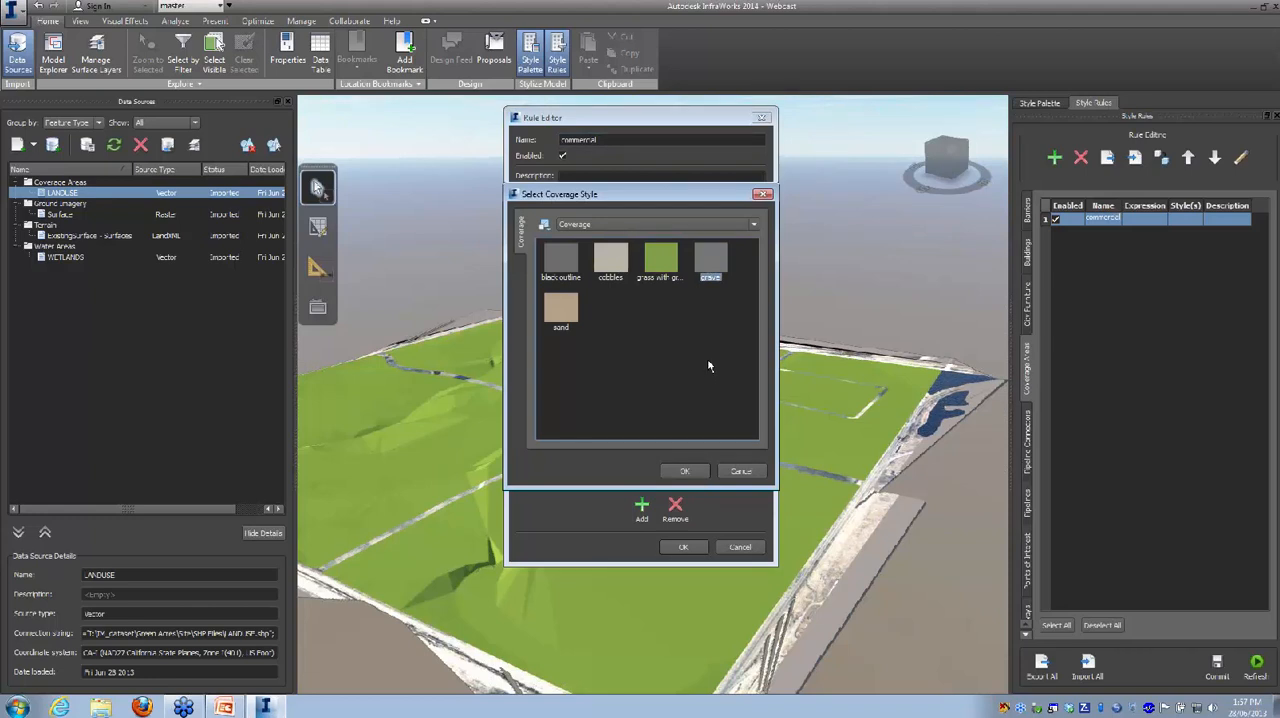
click(685, 476)
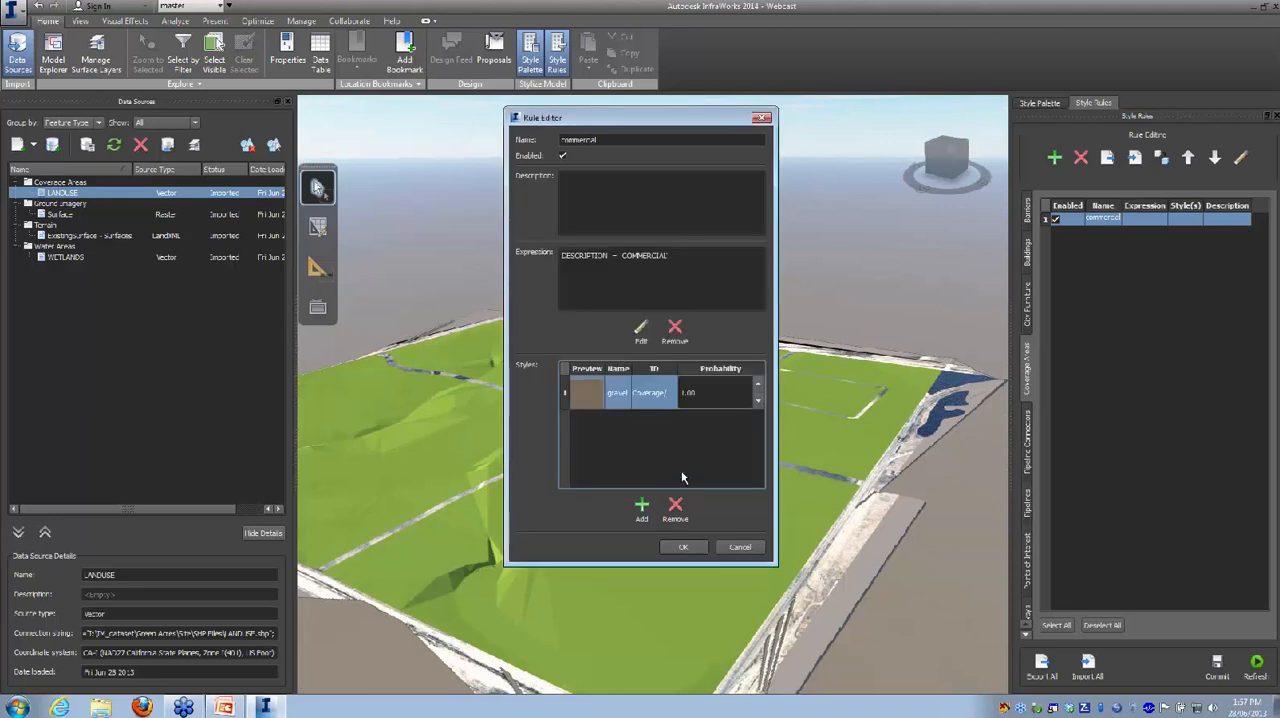
click(679, 548)
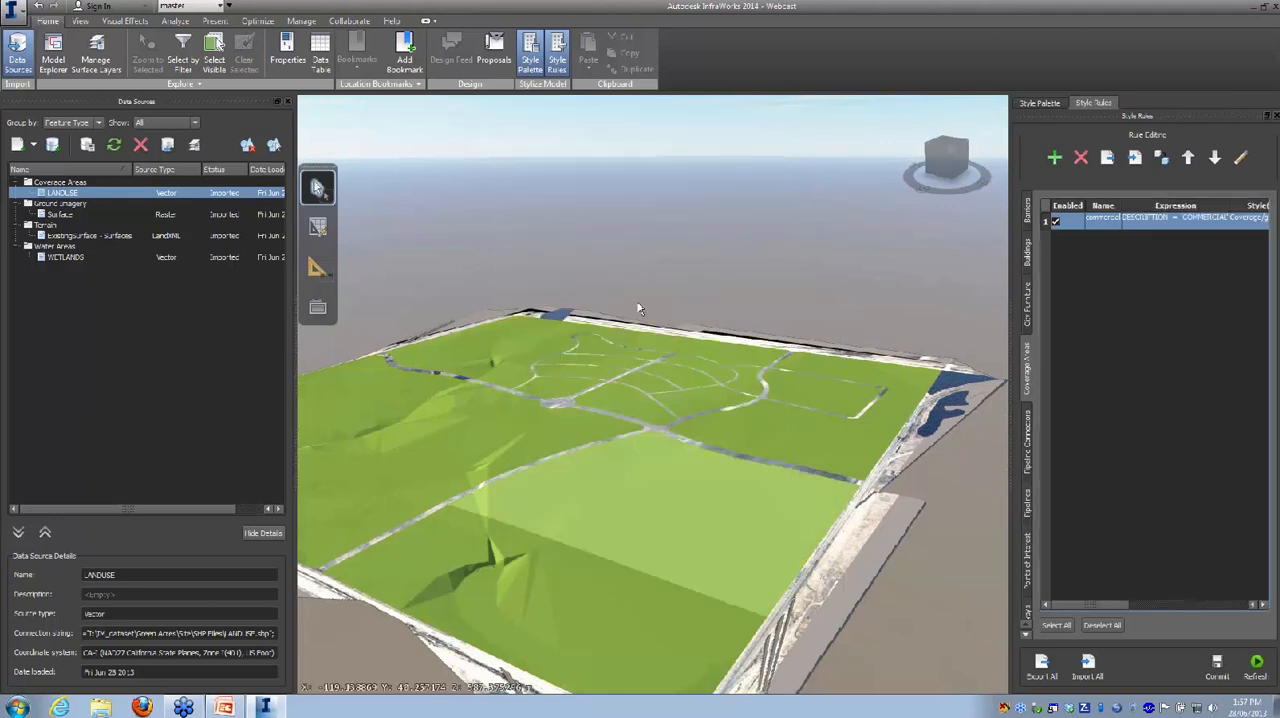
click(1256, 666)
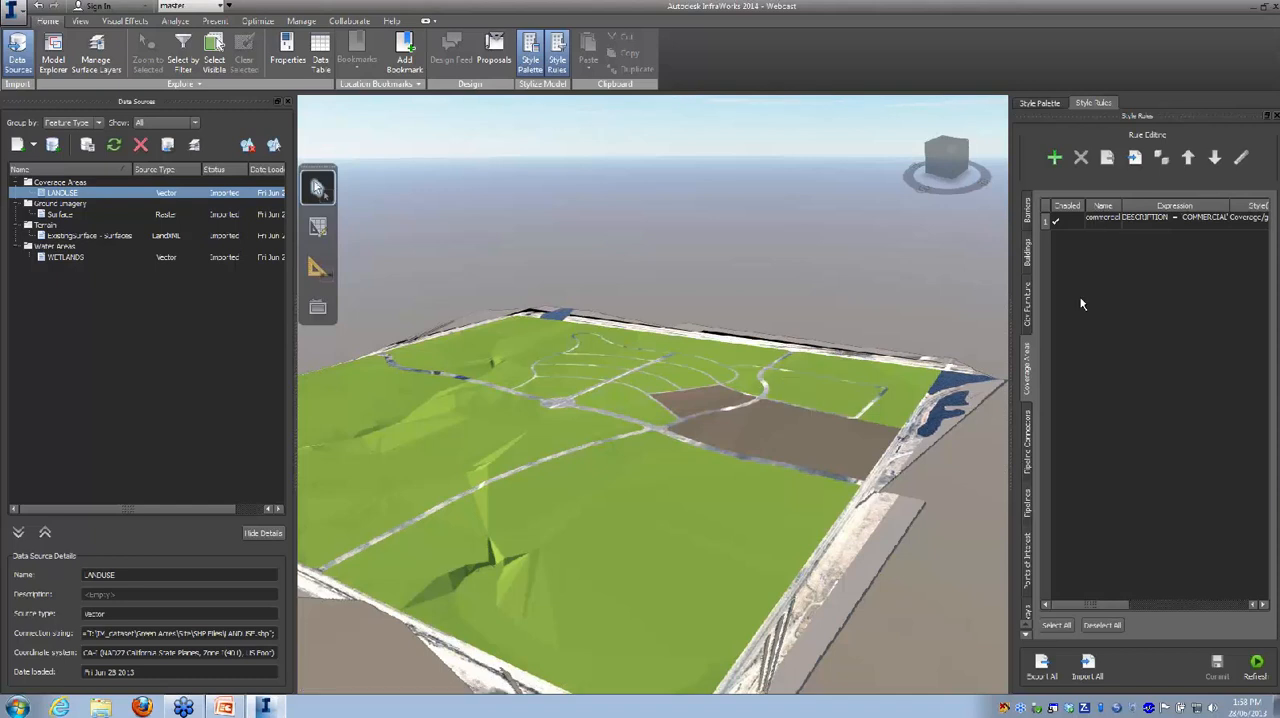
Step: Apply the cobbles coverage style manually to the green parcel across the road from the gravel commercial areas
click(1040, 103)
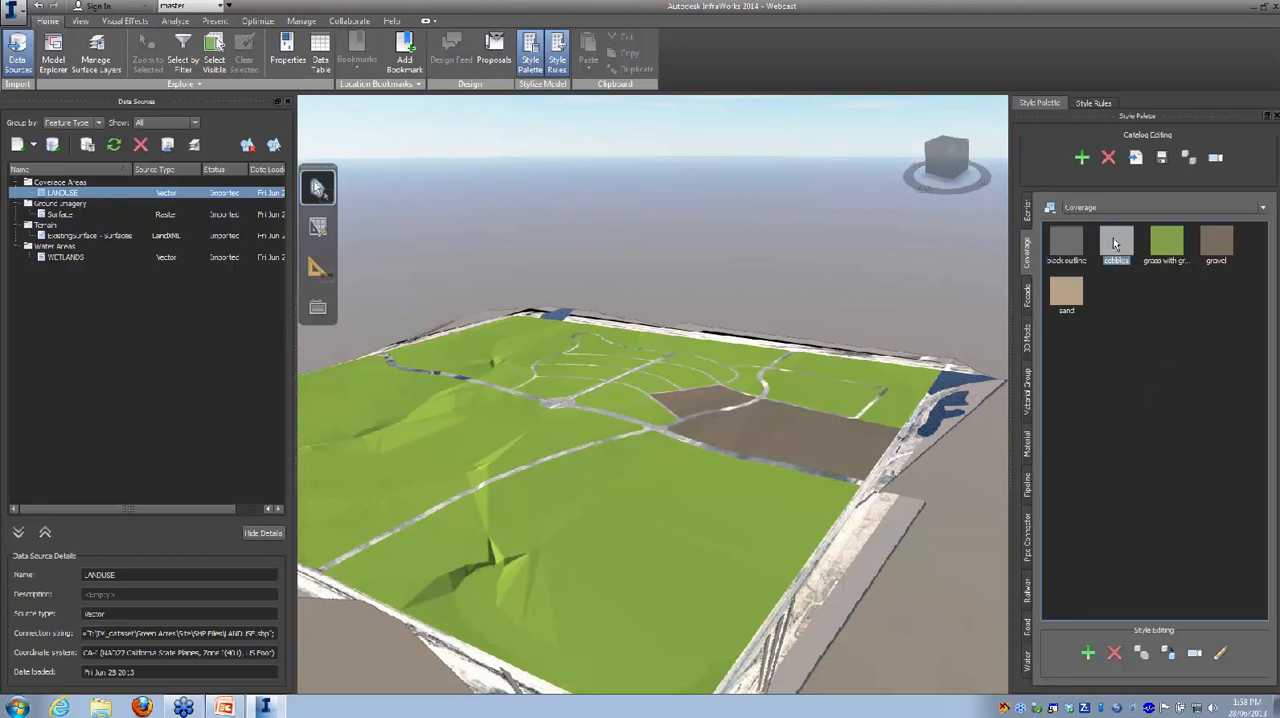
drag(1131, 313, 820, 400)
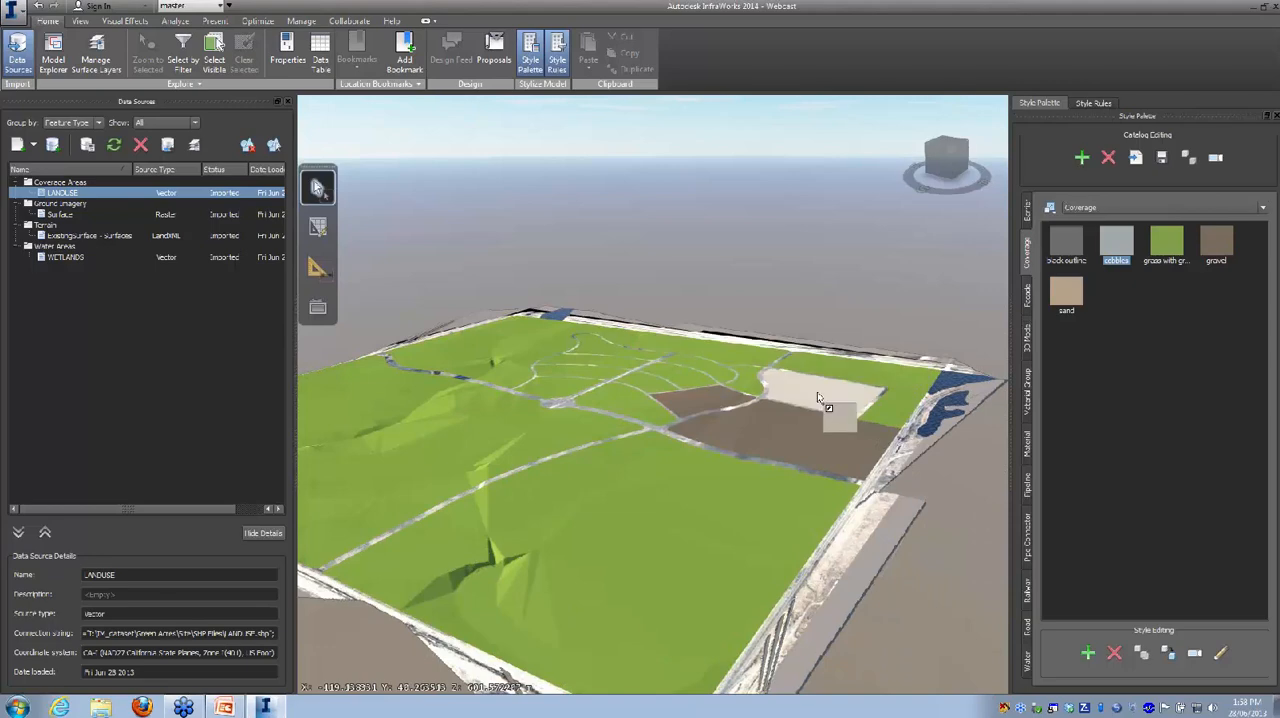
drag(948, 563, 849, 571)
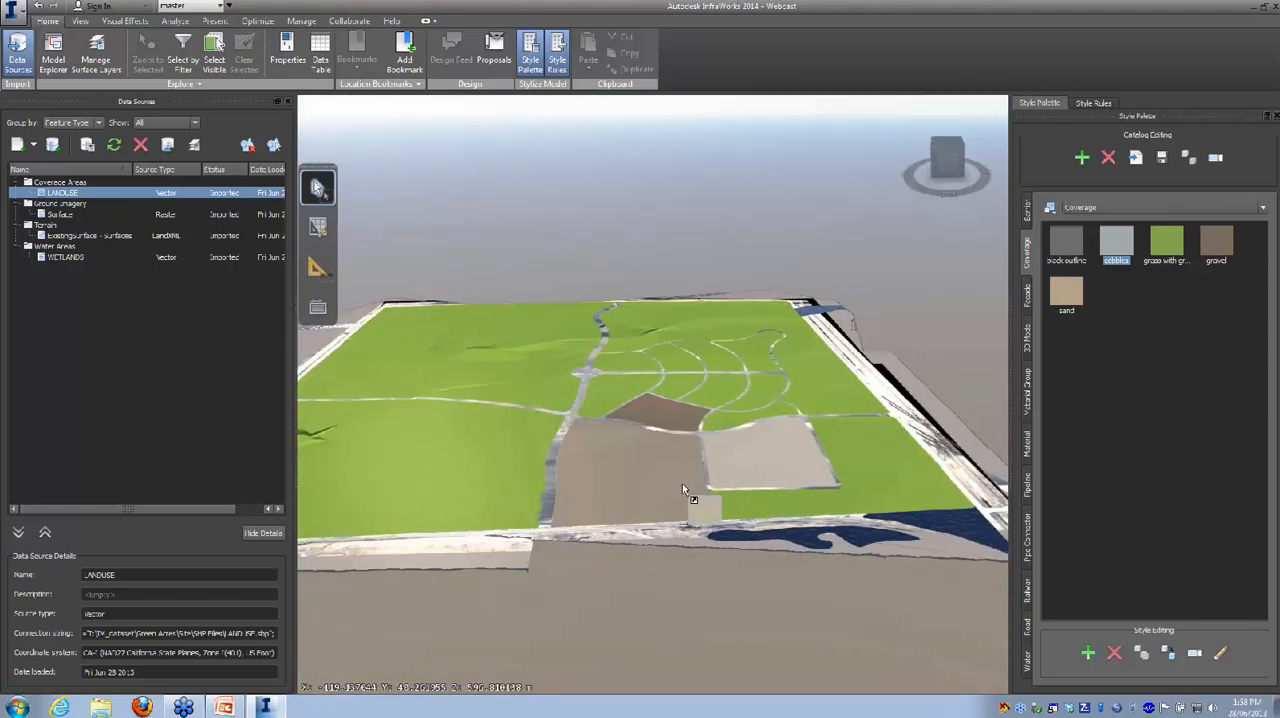
scroll(705, 488, up, 5)
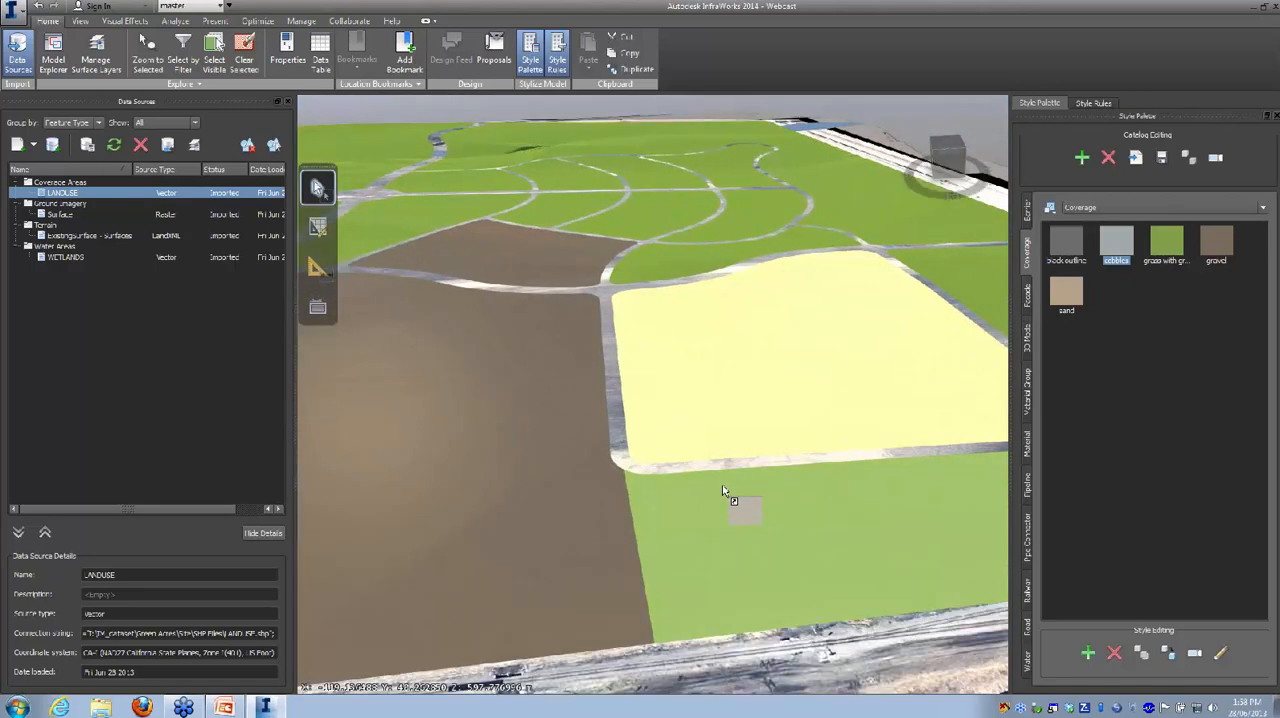
scroll(720, 485, up, 3)
scroll(714, 479, up, 3)
drag(714, 479, 1272, 42)
scroll(666, 500, up, 3)
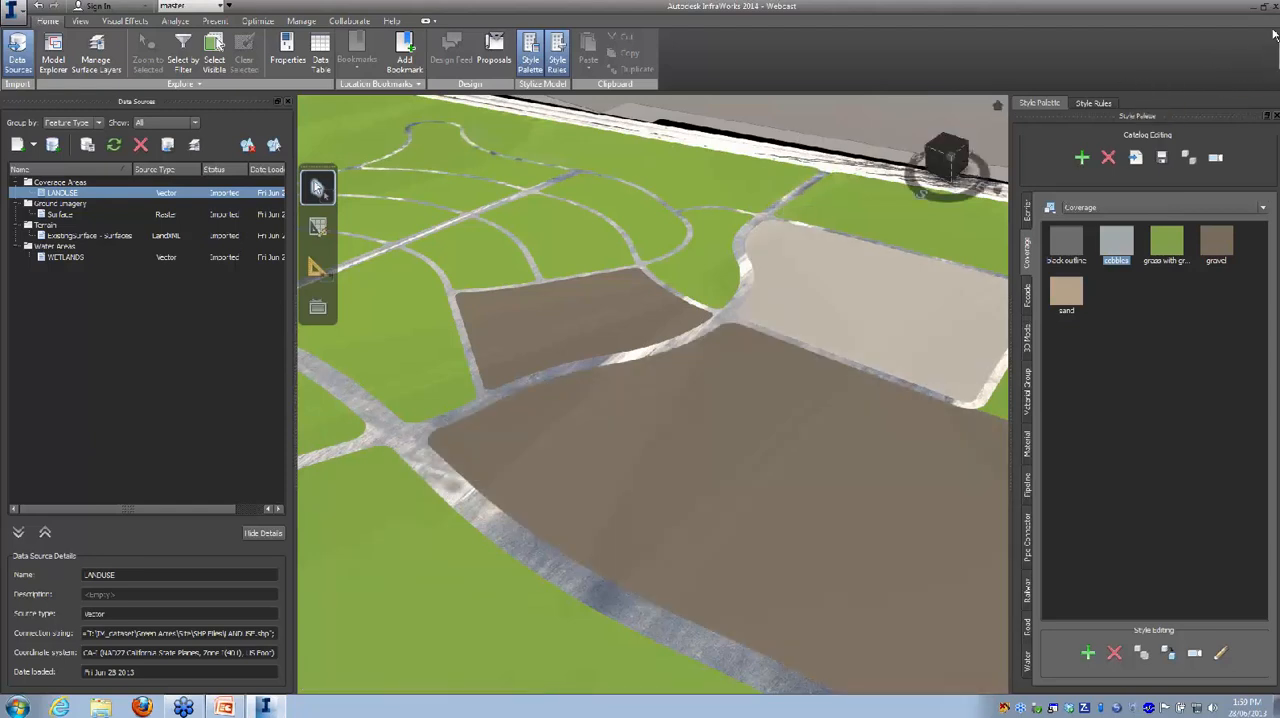
Step: Add NEW_ROADS.shp from the SHP Files folder as a new SHP data source
drag(1176, 302, 70, 170)
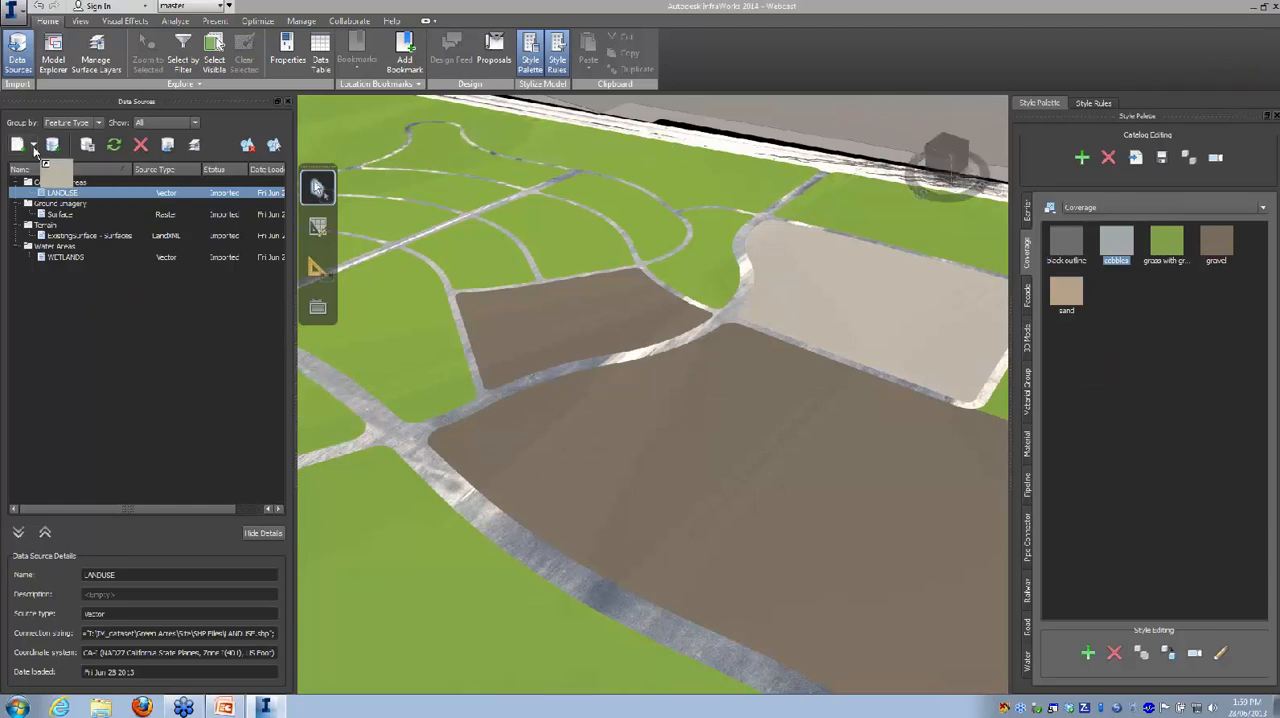
click(35, 149)
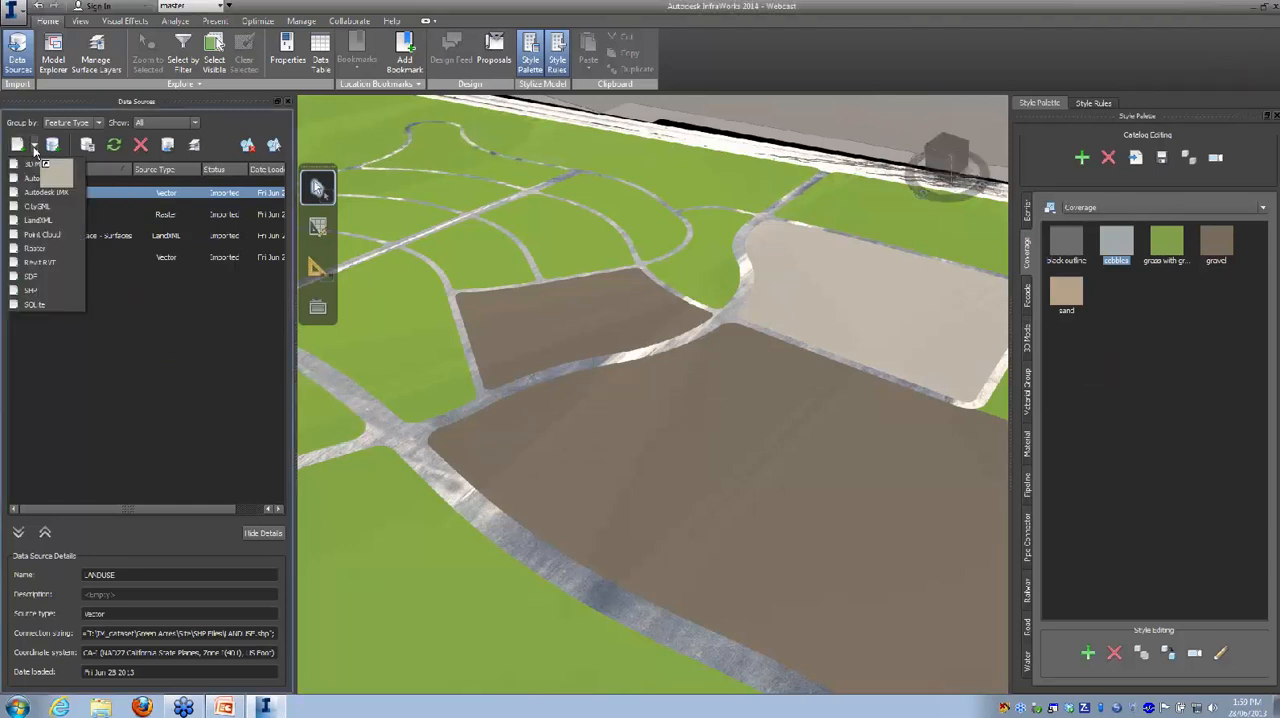
click(35, 290)
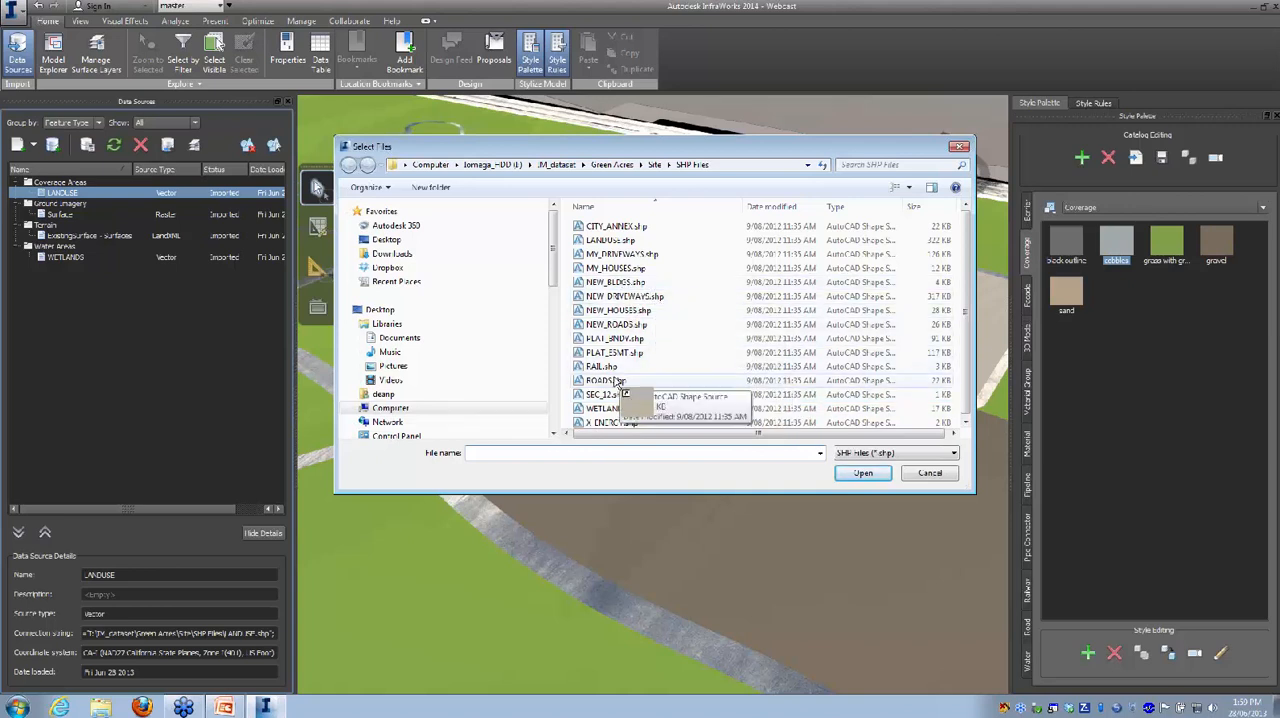
scroll(966, 305, down, 1)
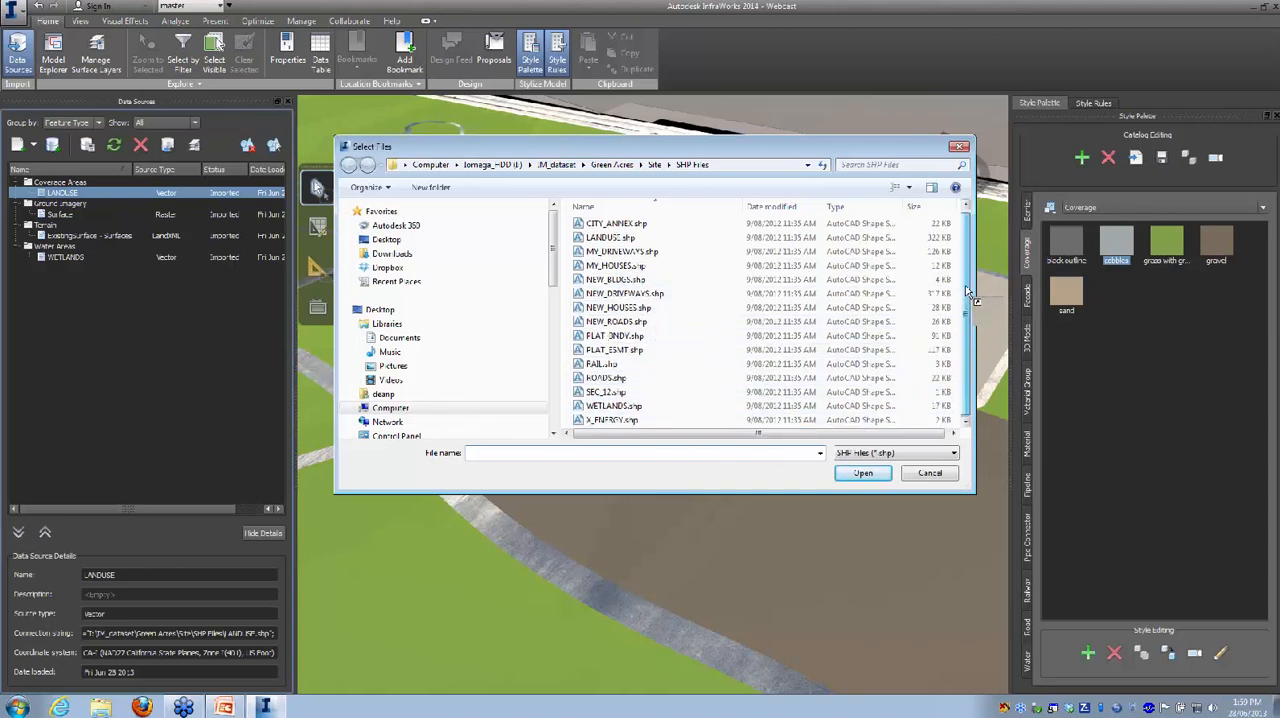
click(616, 321)
click(860, 474)
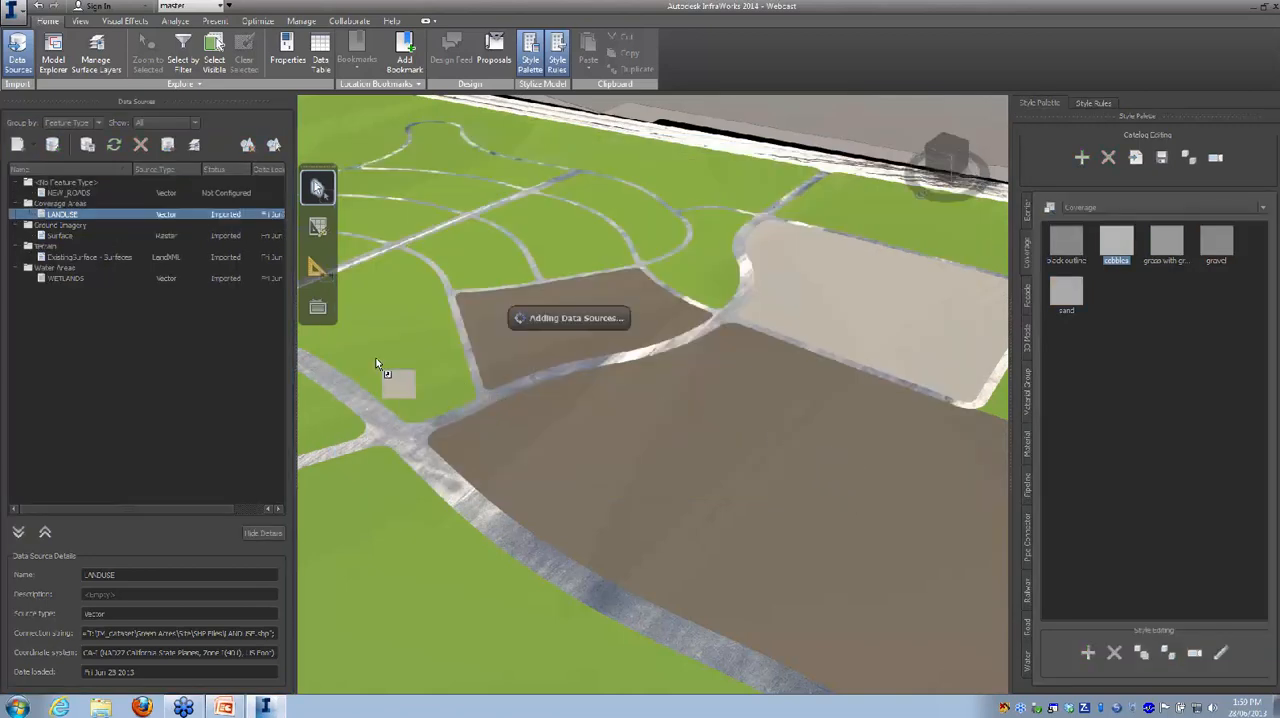
Step: Open the configuration of the NEW_ROADS data source and set its feature type to Roads
right_click(226, 194)
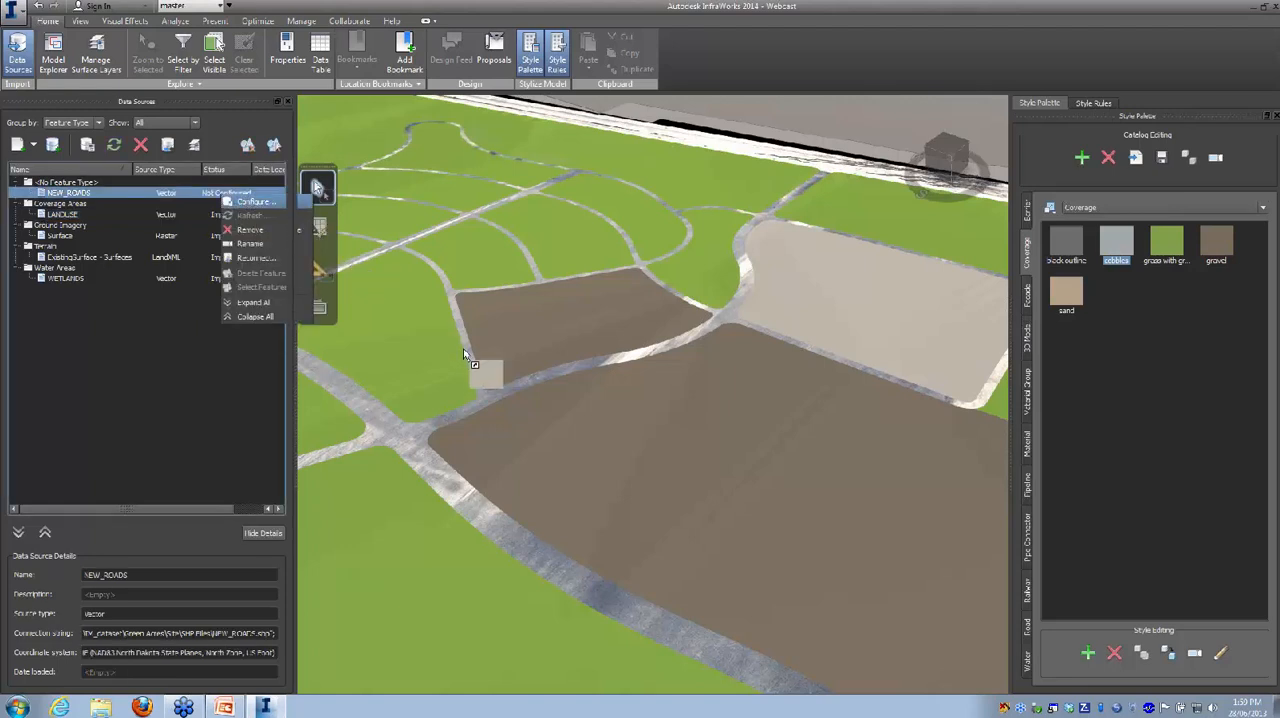
key(Return)
click(708, 115)
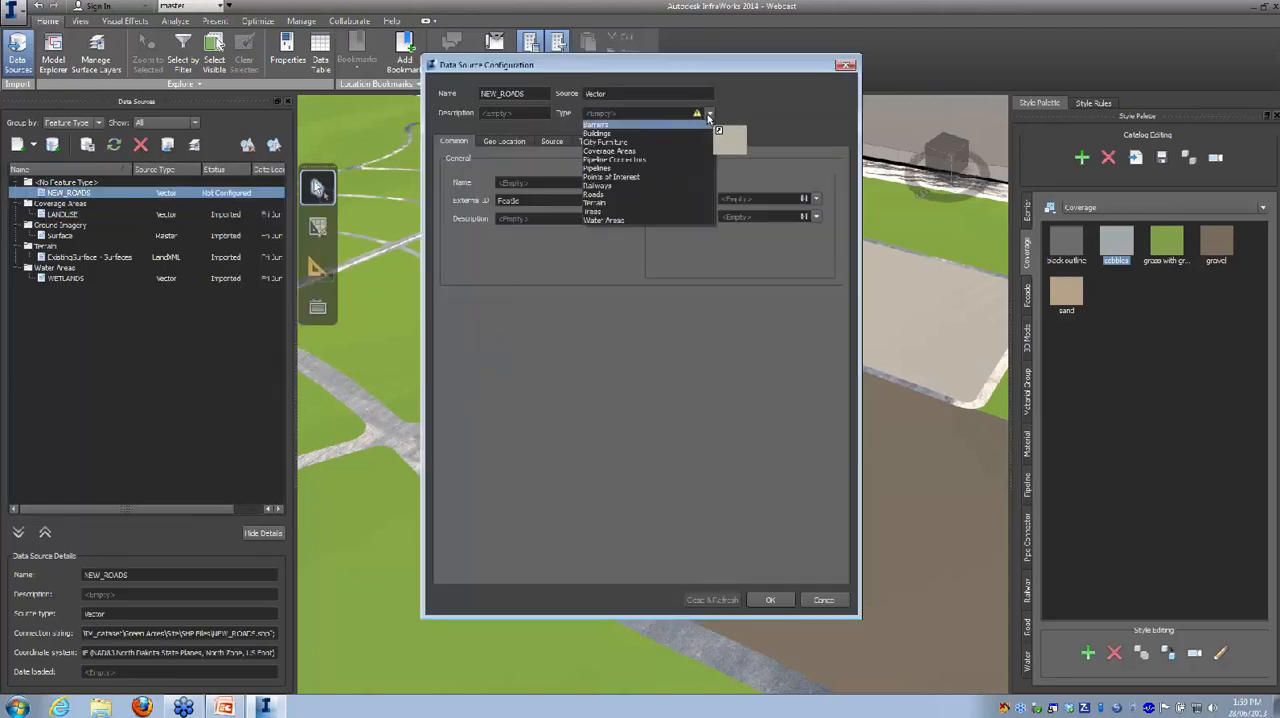
click(598, 194)
Step: Map the roads' Name property to the NAME field and their Description property to the TYPE field
drag(667, 284, 478, 230)
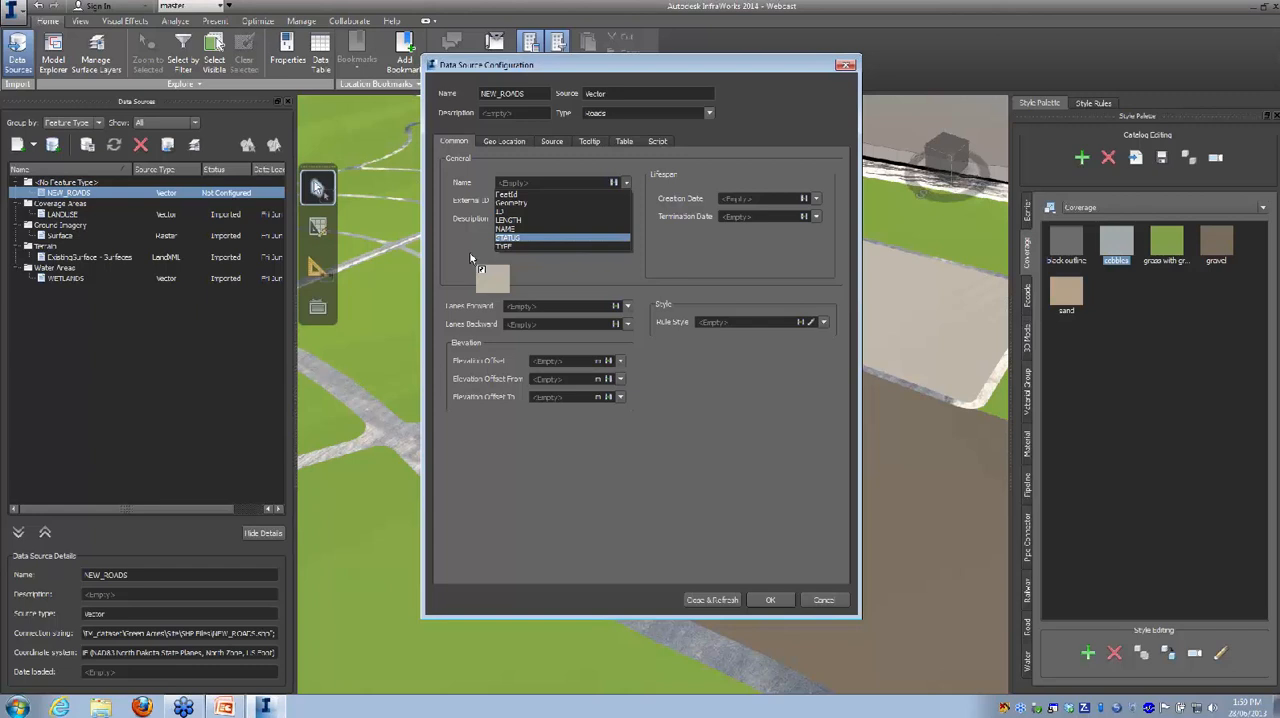
drag(469, 251, 471, 248)
click(503, 228)
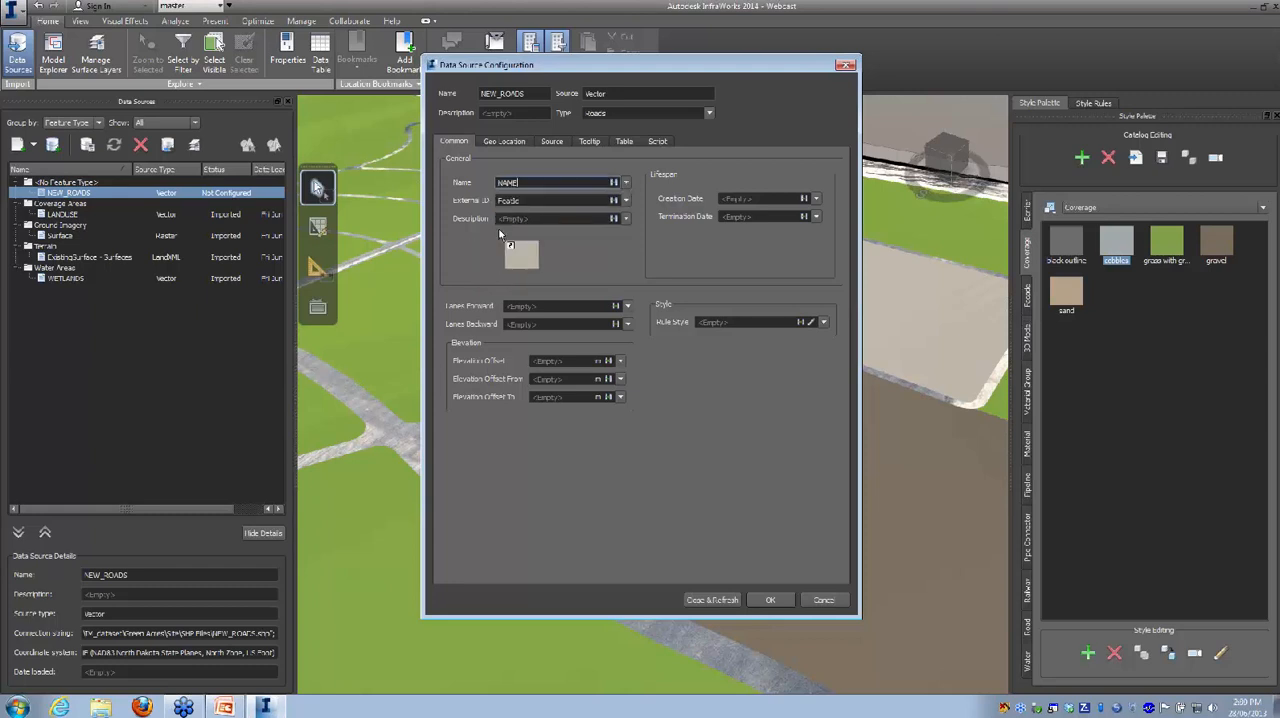
click(625, 218)
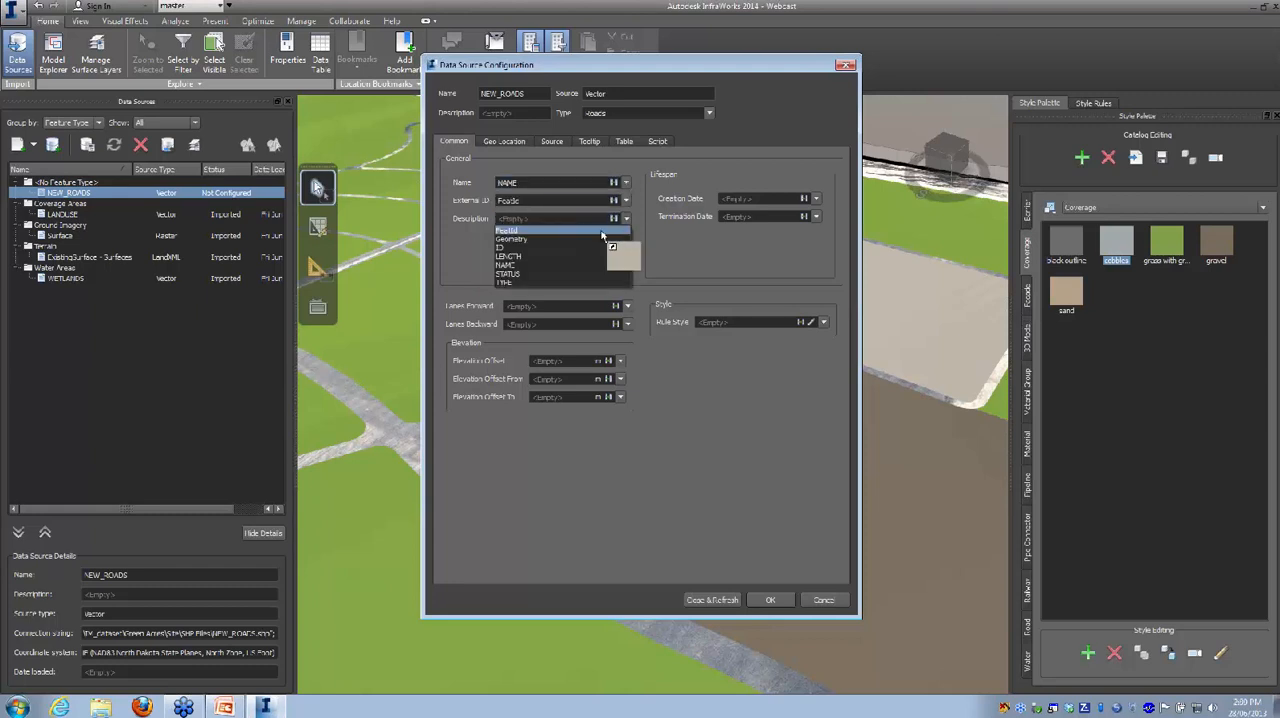
click(510, 273)
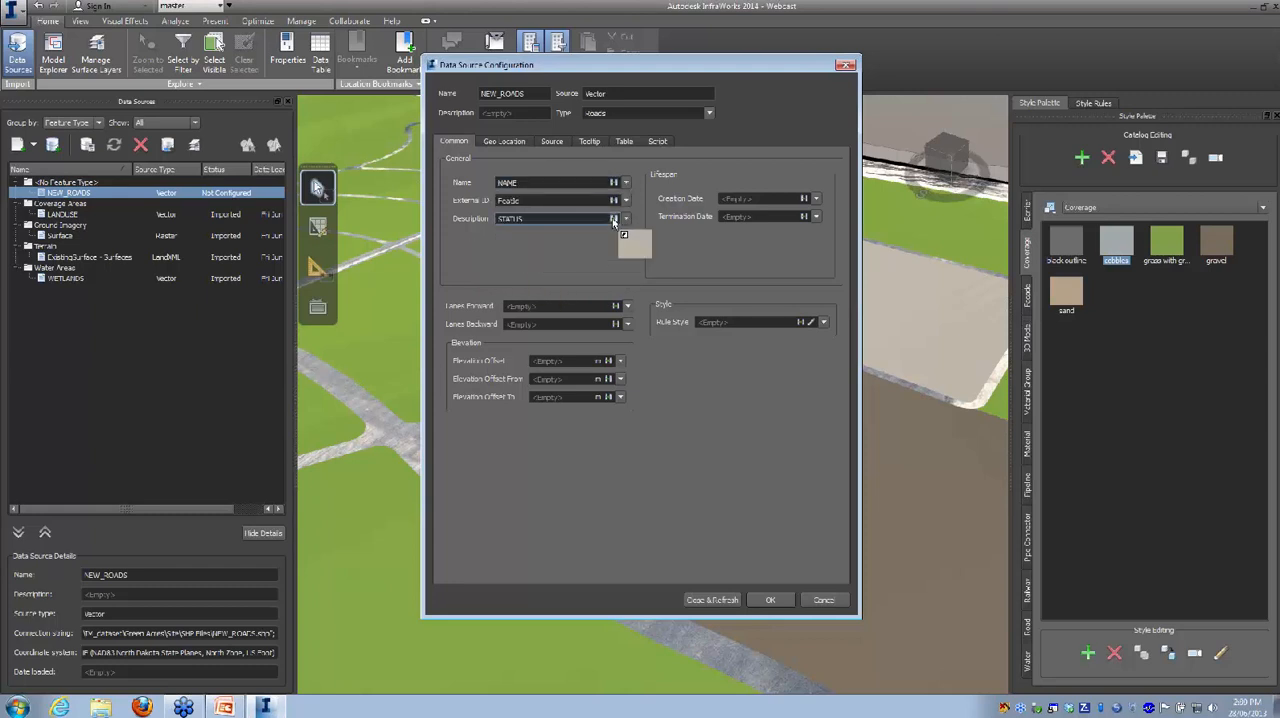
click(626, 218)
click(530, 283)
drag(516, 245, 524, 176)
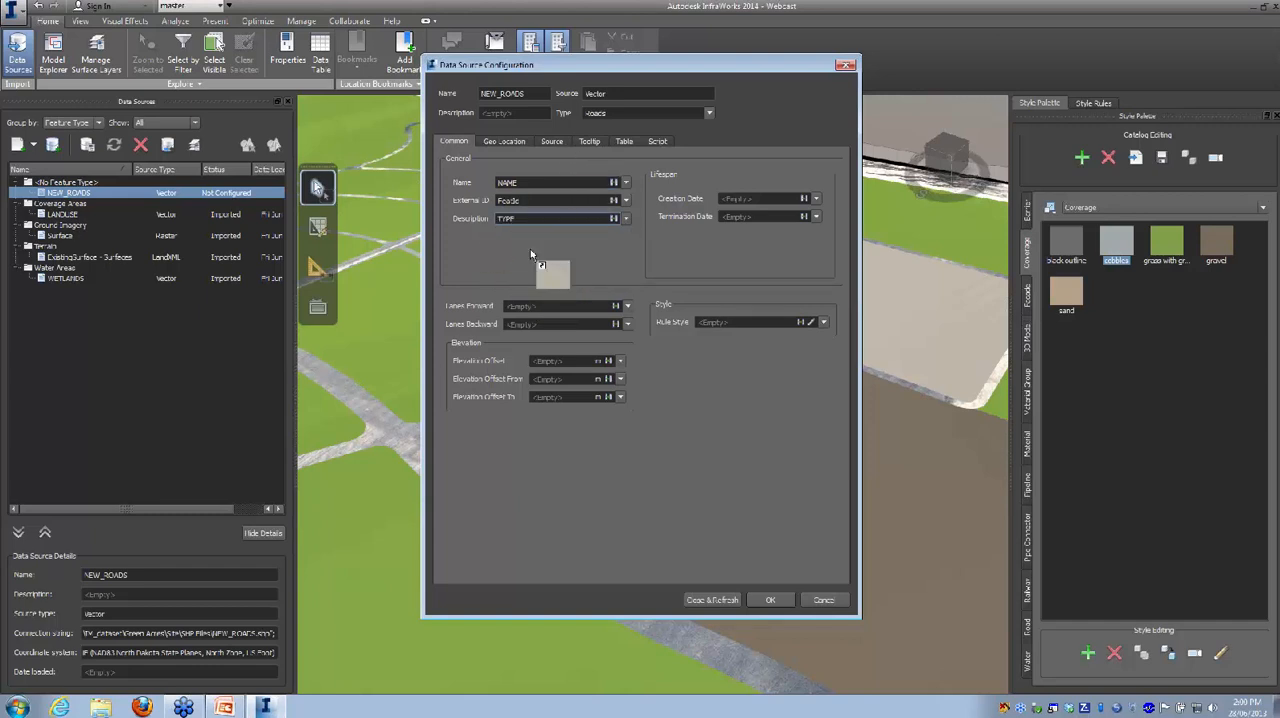
Step: Set the coordinate system of the NEW_ROADS data source to CA-I
click(502, 141)
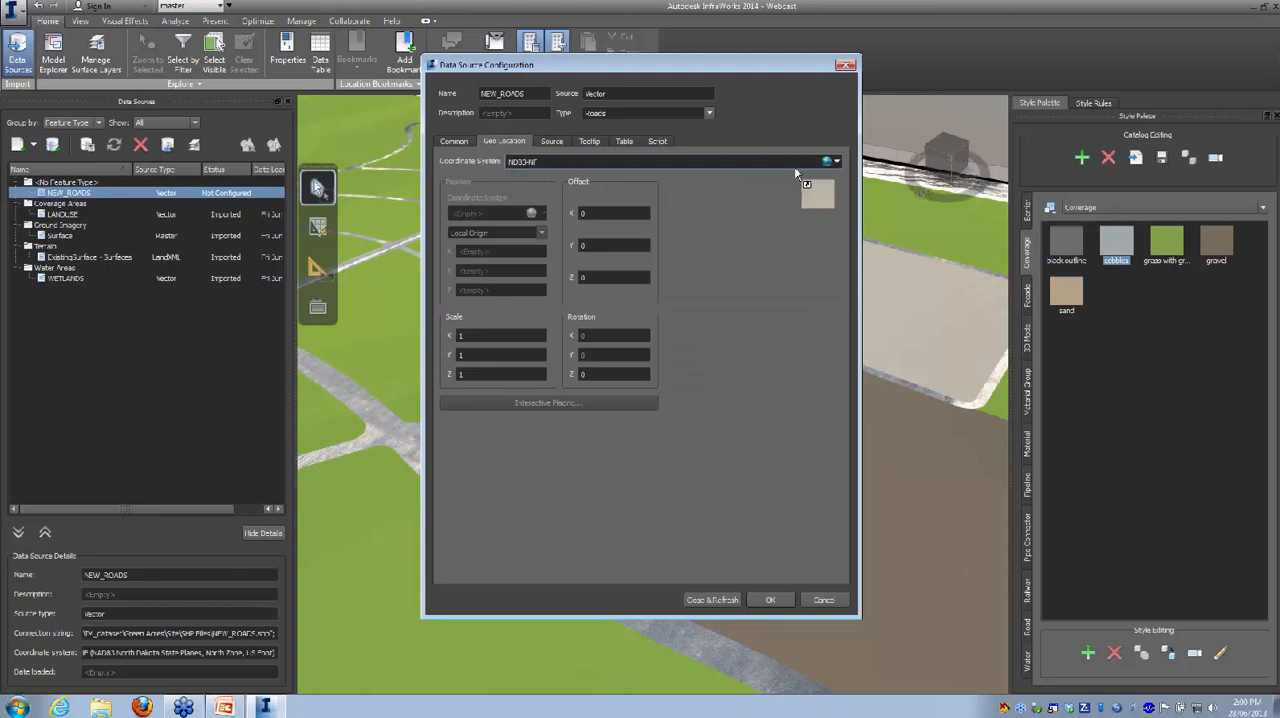
click(838, 162)
click(846, 178)
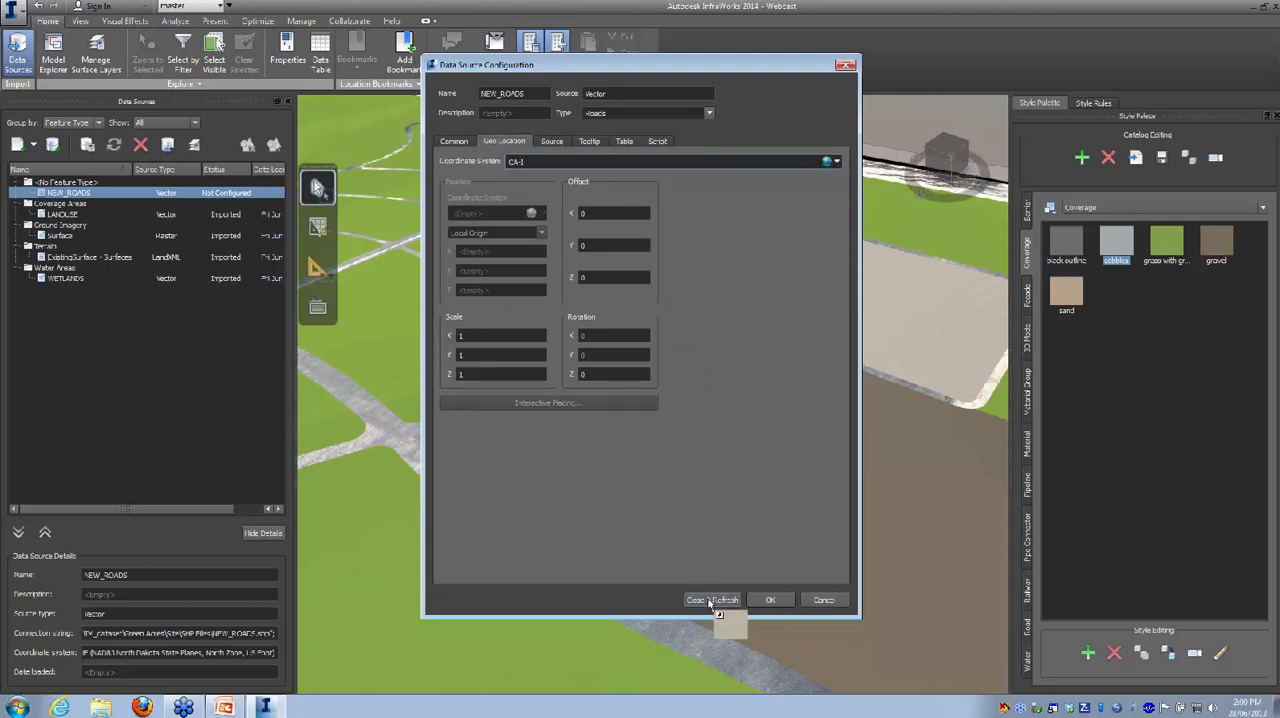
Step: Assign the Sidewalk and Greenspace street style as the roads' rule style and accept the data source configuration
click(456, 141)
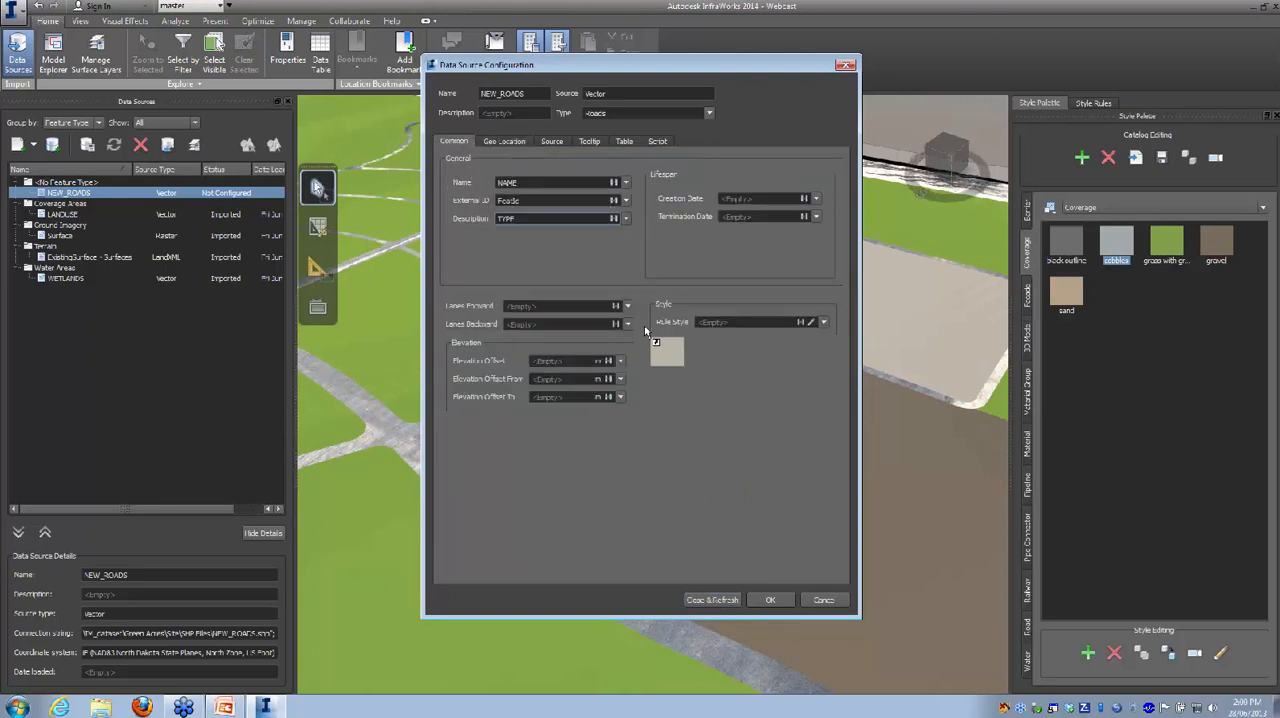
click(811, 323)
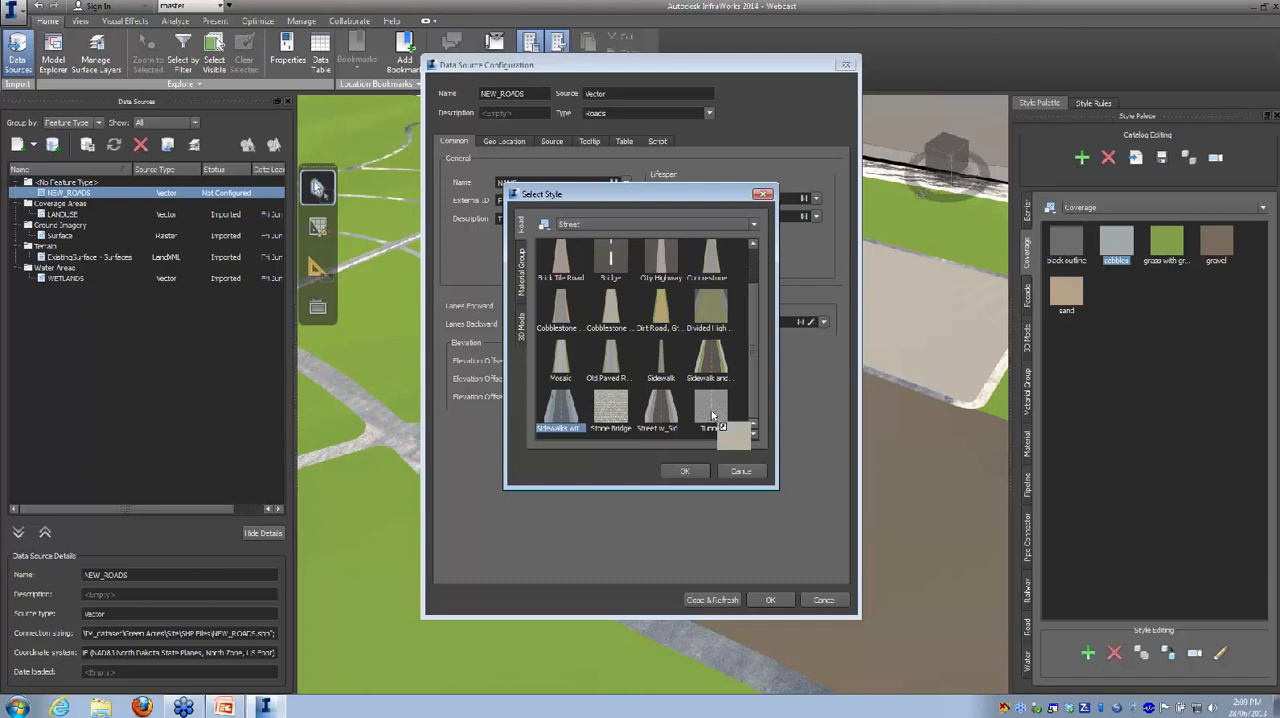
click(710, 362)
click(684, 472)
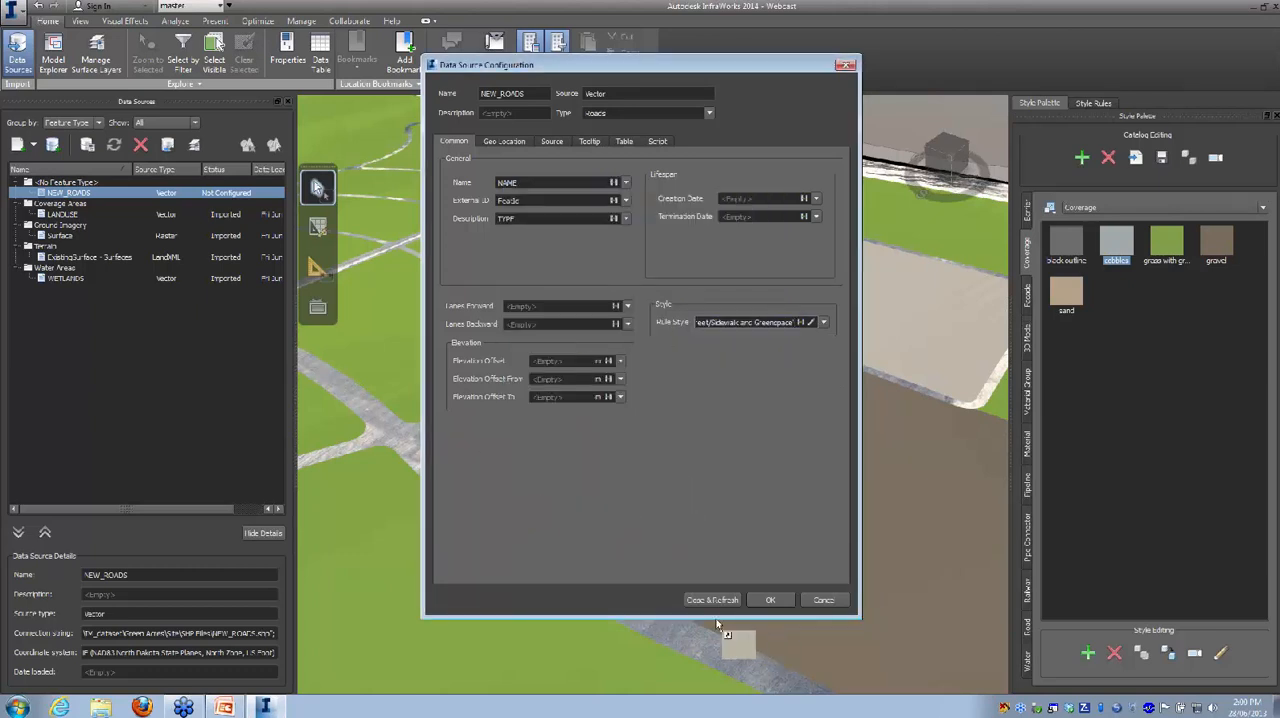
click(771, 600)
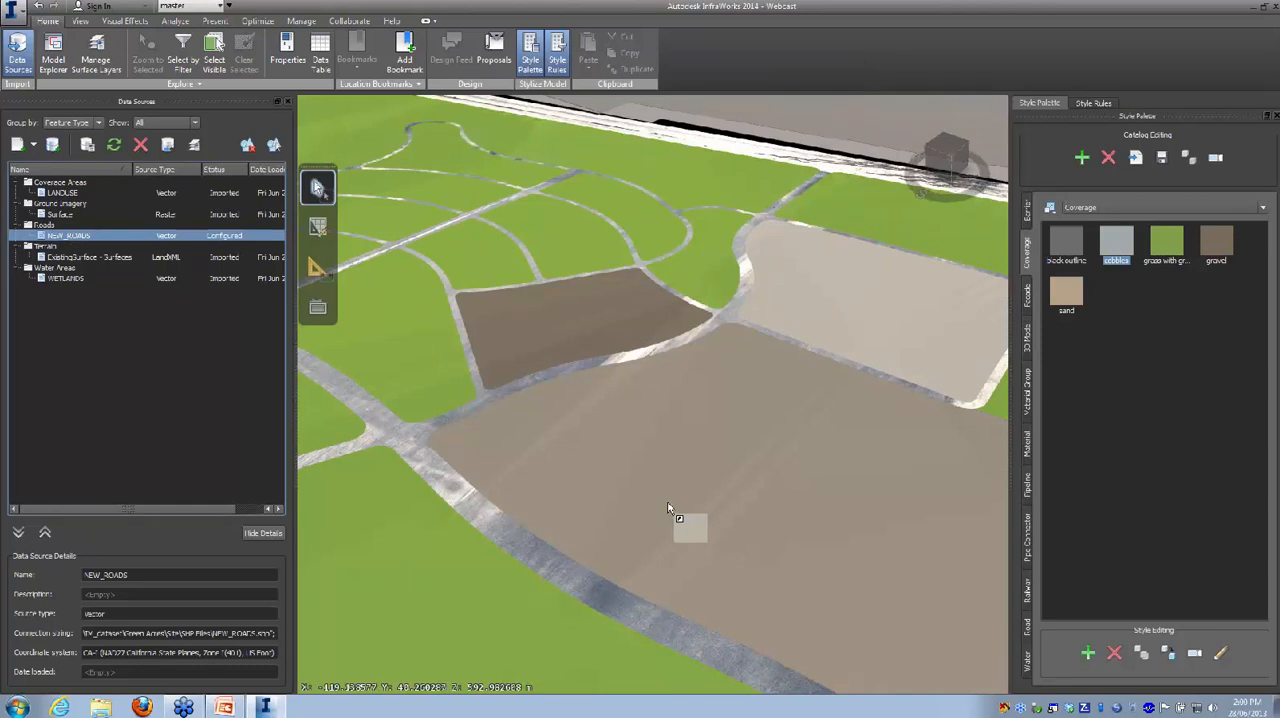
Step: Refresh the configured NEW_ROADS data source to bring the roads into the model
drag(668, 508, 514, 393)
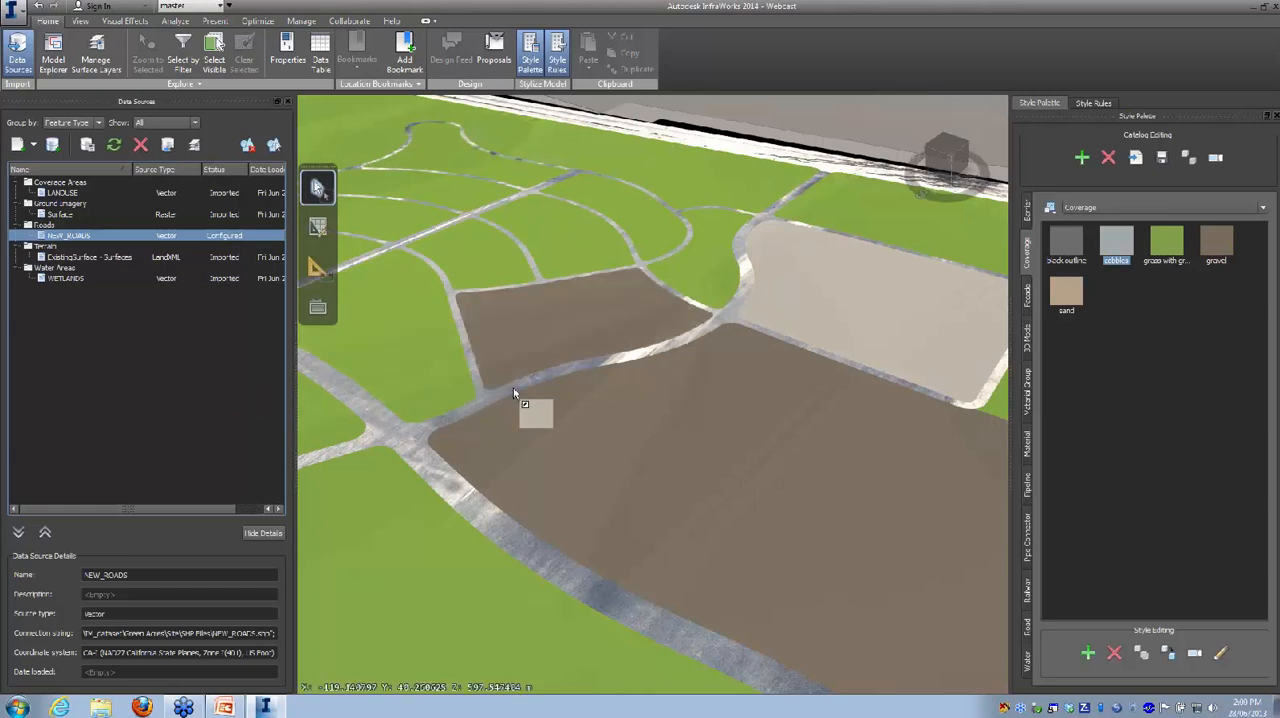
drag(513, 391, 770, 126)
scroll(467, 477, down, 1)
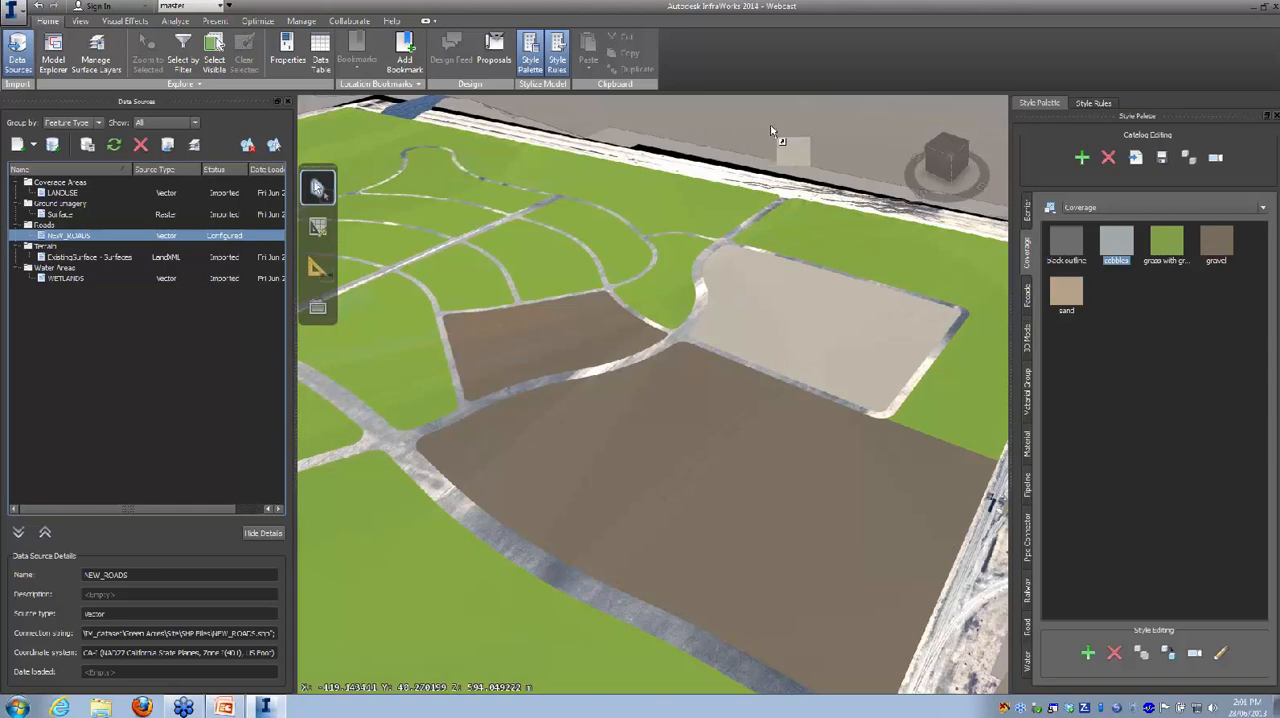
drag(771, 131, 188, 257)
mouse_move(110, 147)
mouse_down()
mouse_move(170, 313)
mouse_move(257, 428)
mouse_move(250, 400)
mouse_move(425, 490)
mouse_move(450, 465)
mouse_move(152, 336)
mouse_move(116, 258)
mouse_move(142, 155)
mouse_move(116, 150)
mouse_up()
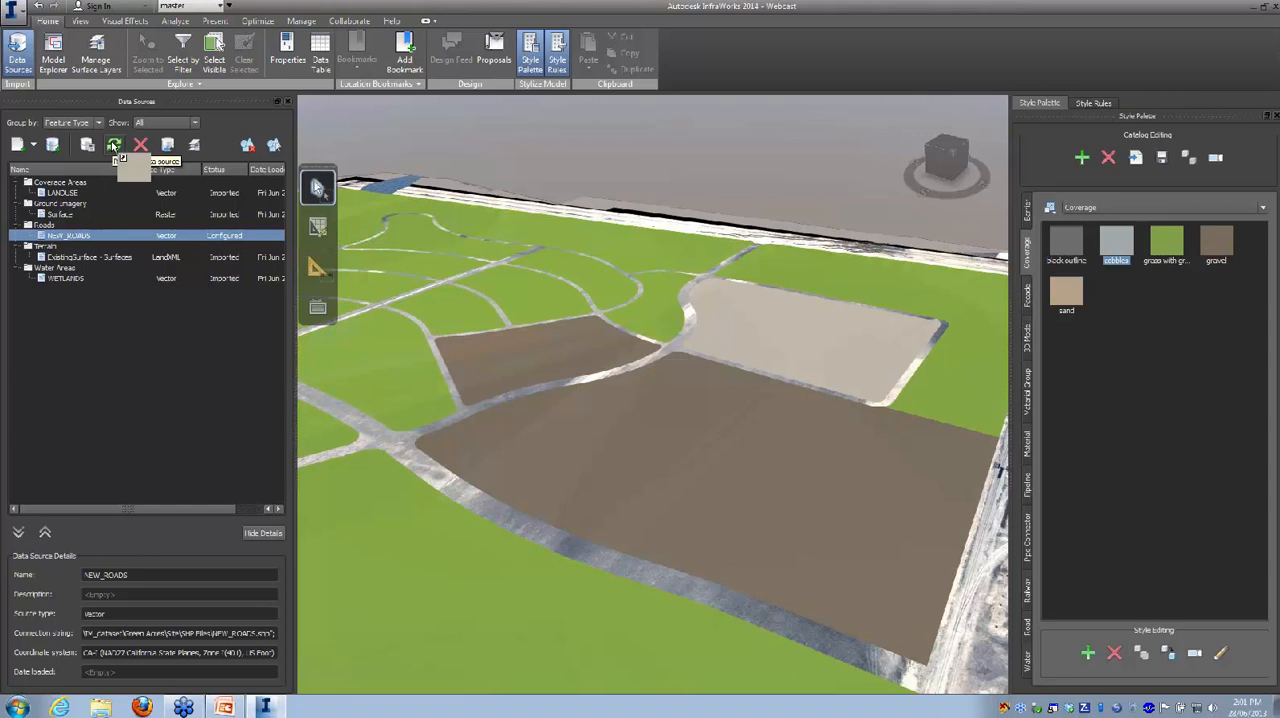
click(114, 146)
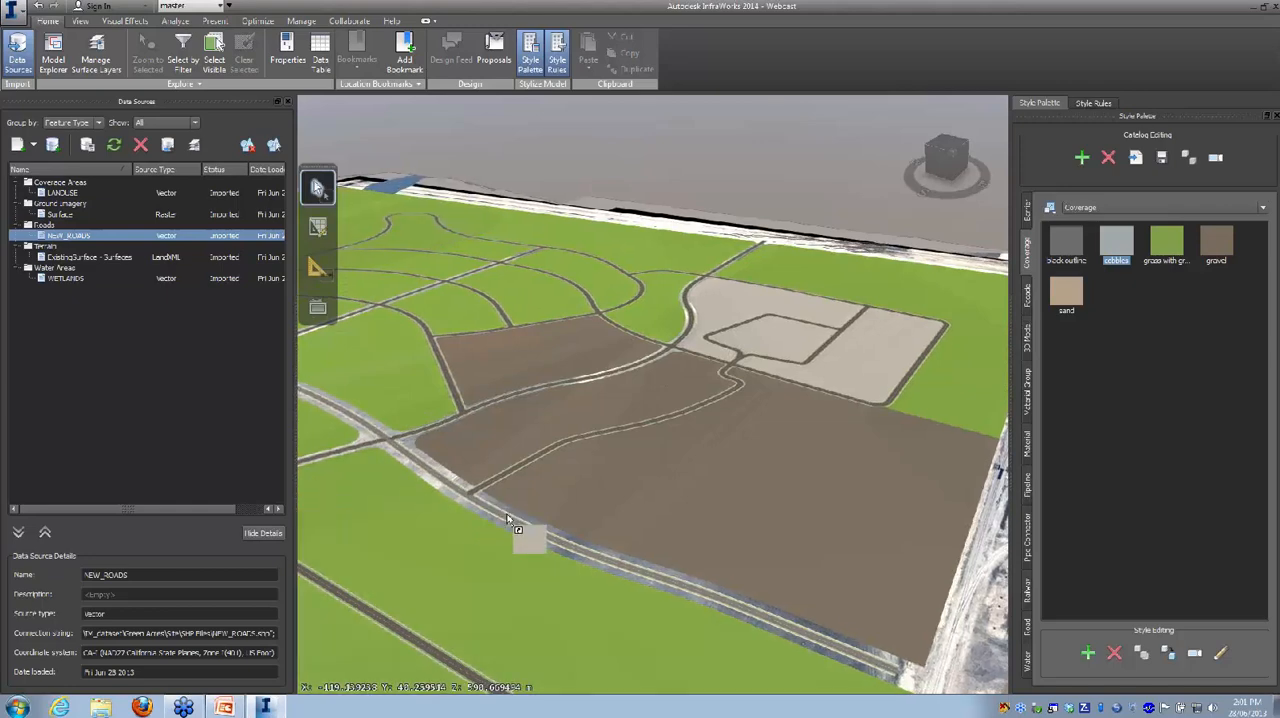
Step: Examine the imported roads up close, including their sidewalks, grass strips and lane markings
drag(499, 524, 600, 515)
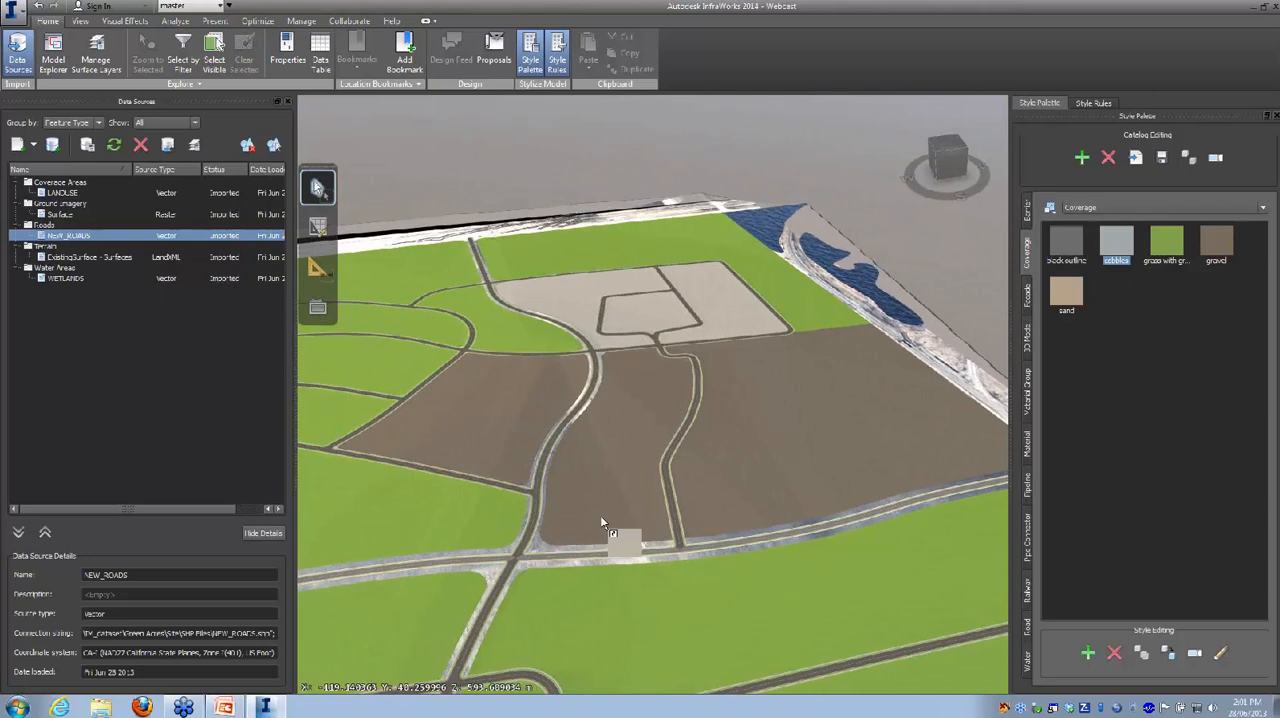
scroll(590, 512, up, 6)
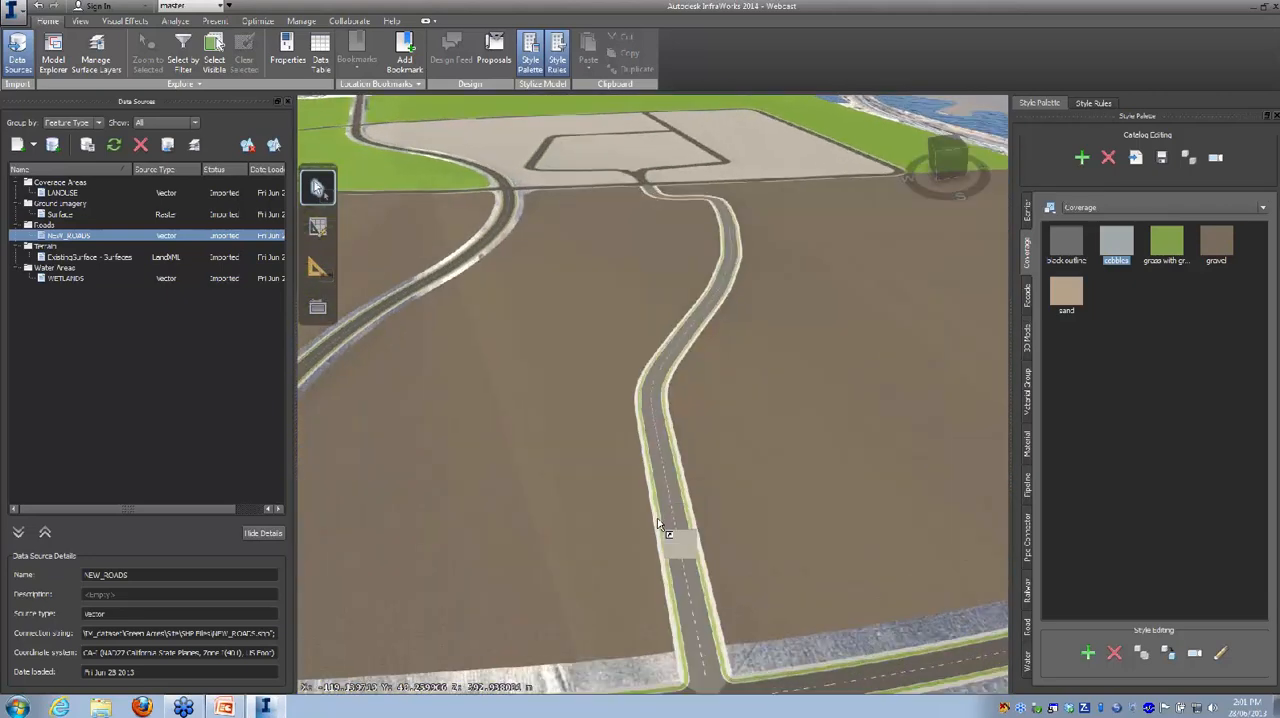
scroll(659, 522, up, 5)
click(659, 524)
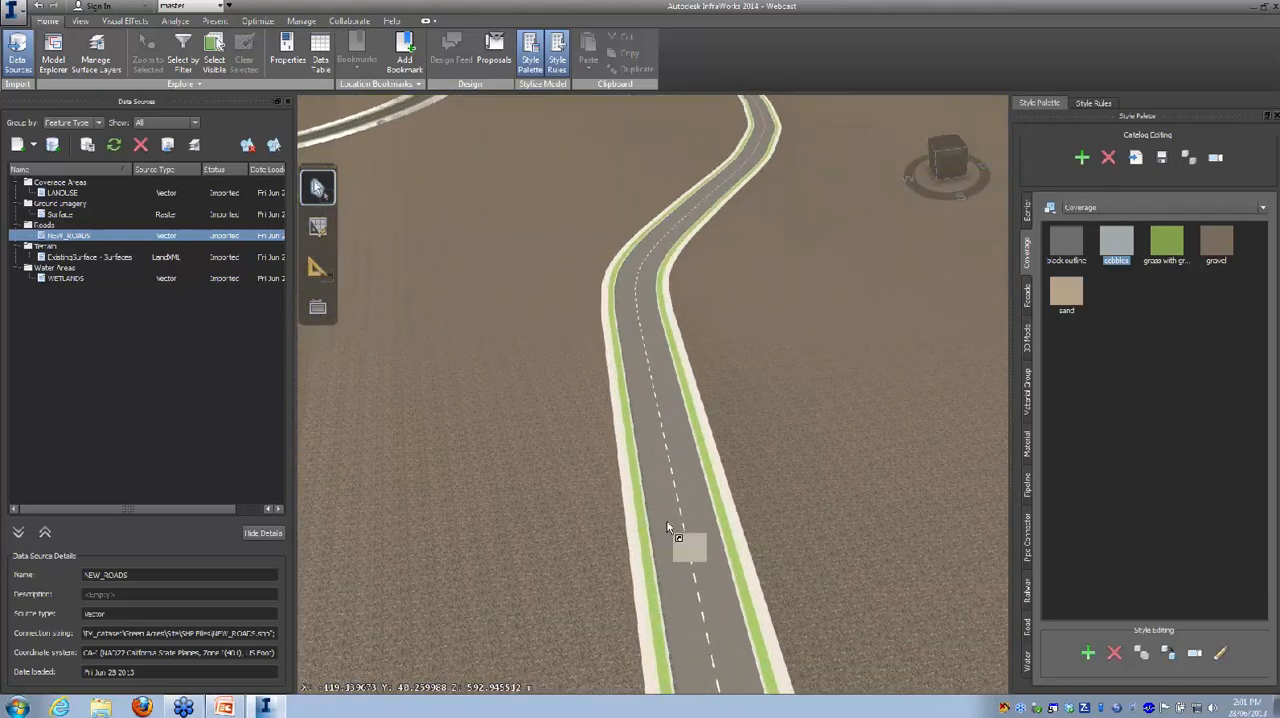
scroll(670, 530, up, 5)
key(Escape)
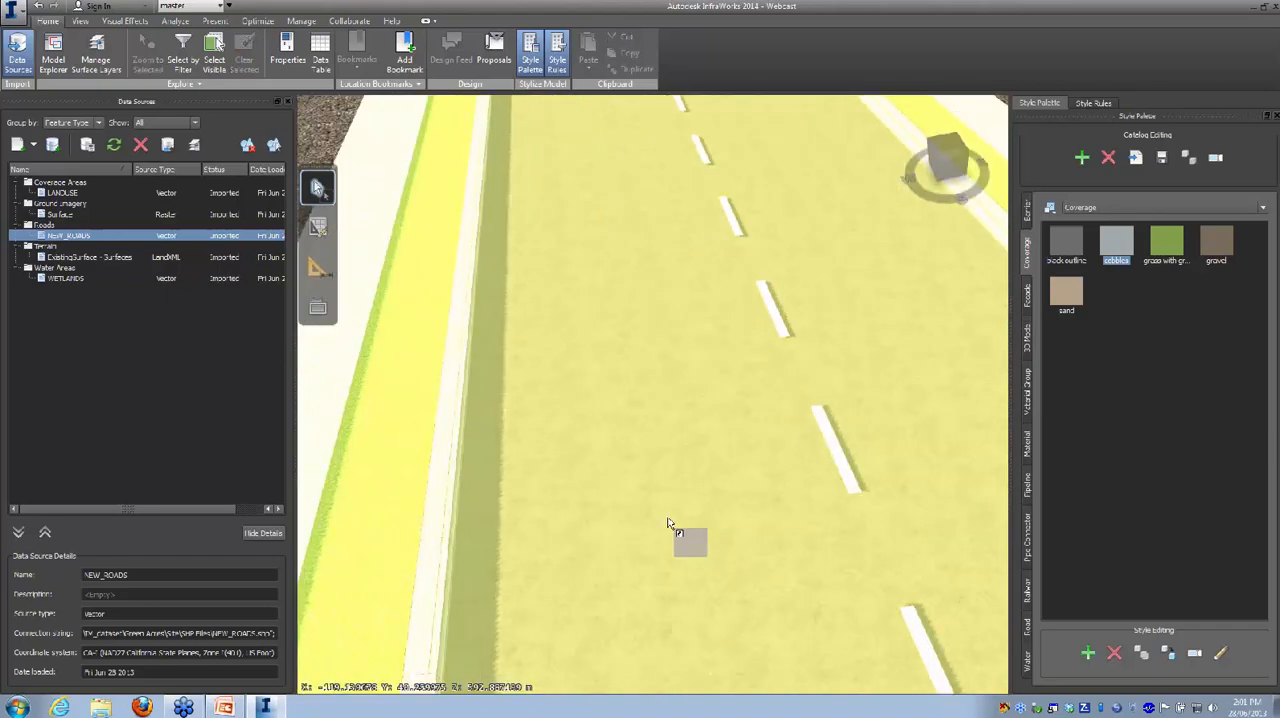
drag(666, 534, 728, 469)
drag(739, 461, 625, 492)
scroll(623, 491, down, 5)
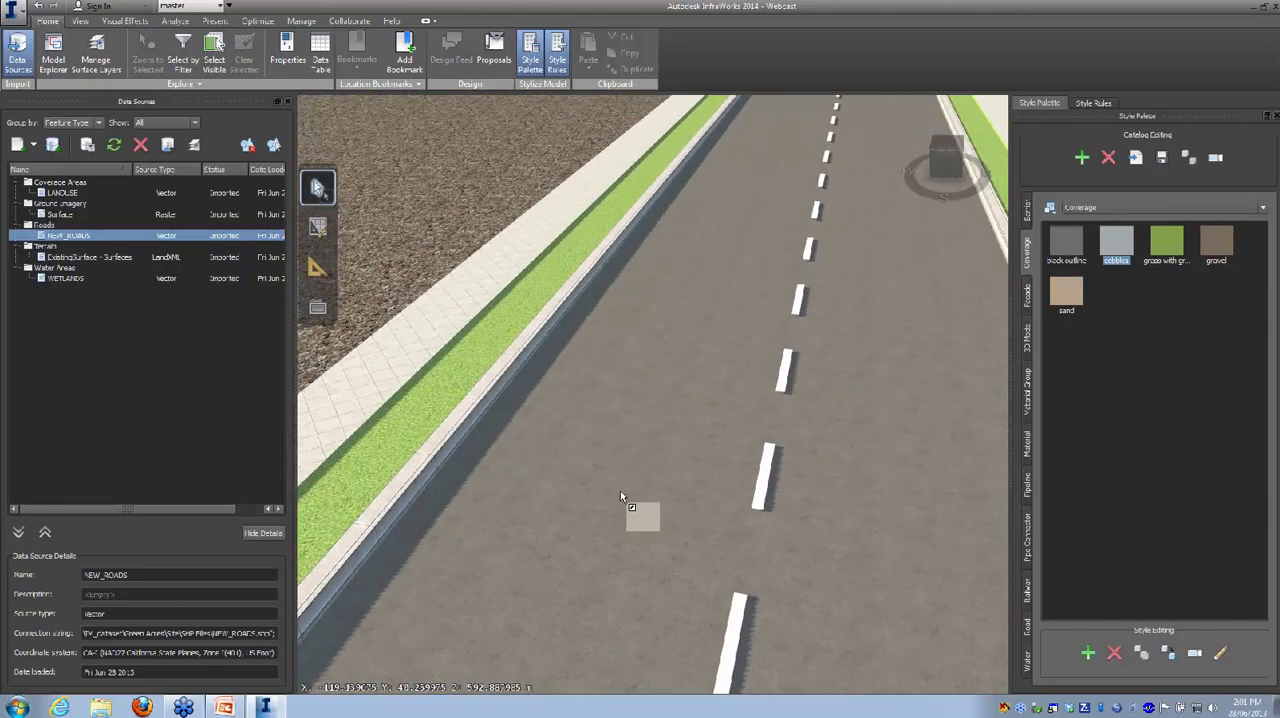
scroll(621, 496, down, 5)
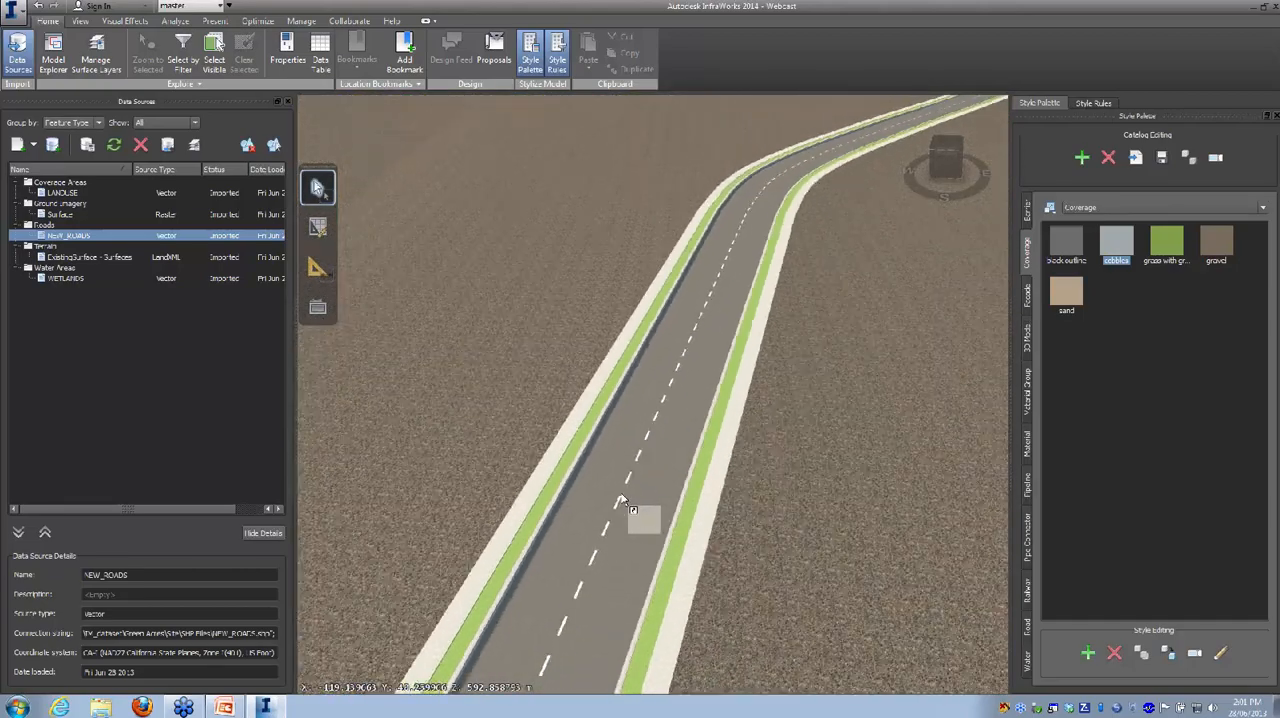
scroll(621, 496, down, 5)
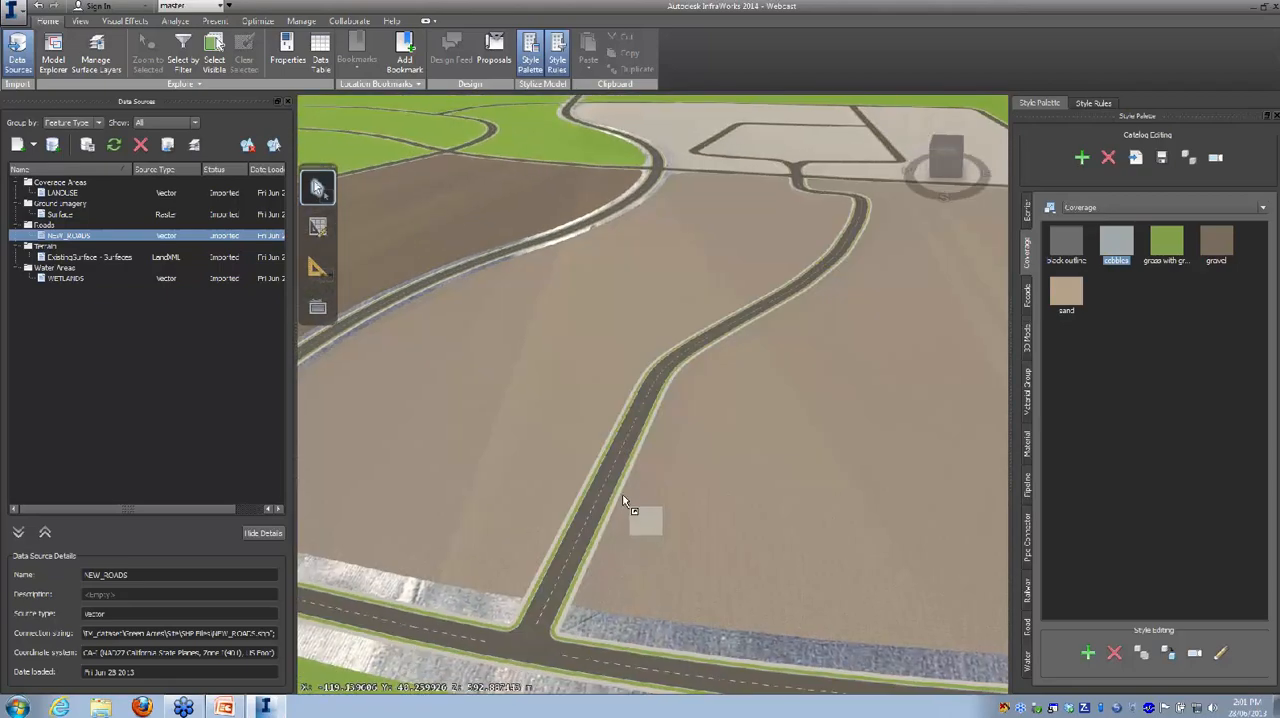
mouse_move(773, 521)
mouse_down()
mouse_move(723, 535)
mouse_move(708, 517)
mouse_up()
Step: Add a new style rule for boulevards to the Roads style rules
drag(411, 586, 1102, 175)
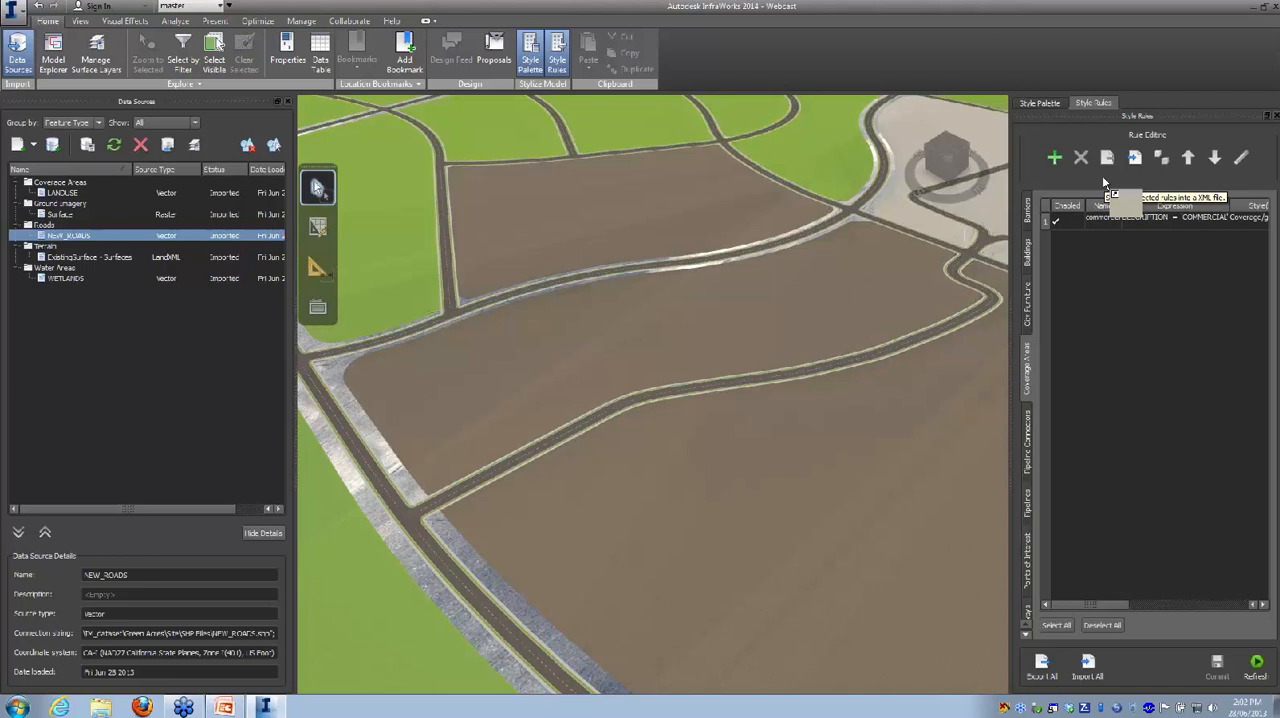
drag(1104, 180, 1032, 508)
drag(1030, 552, 1053, 161)
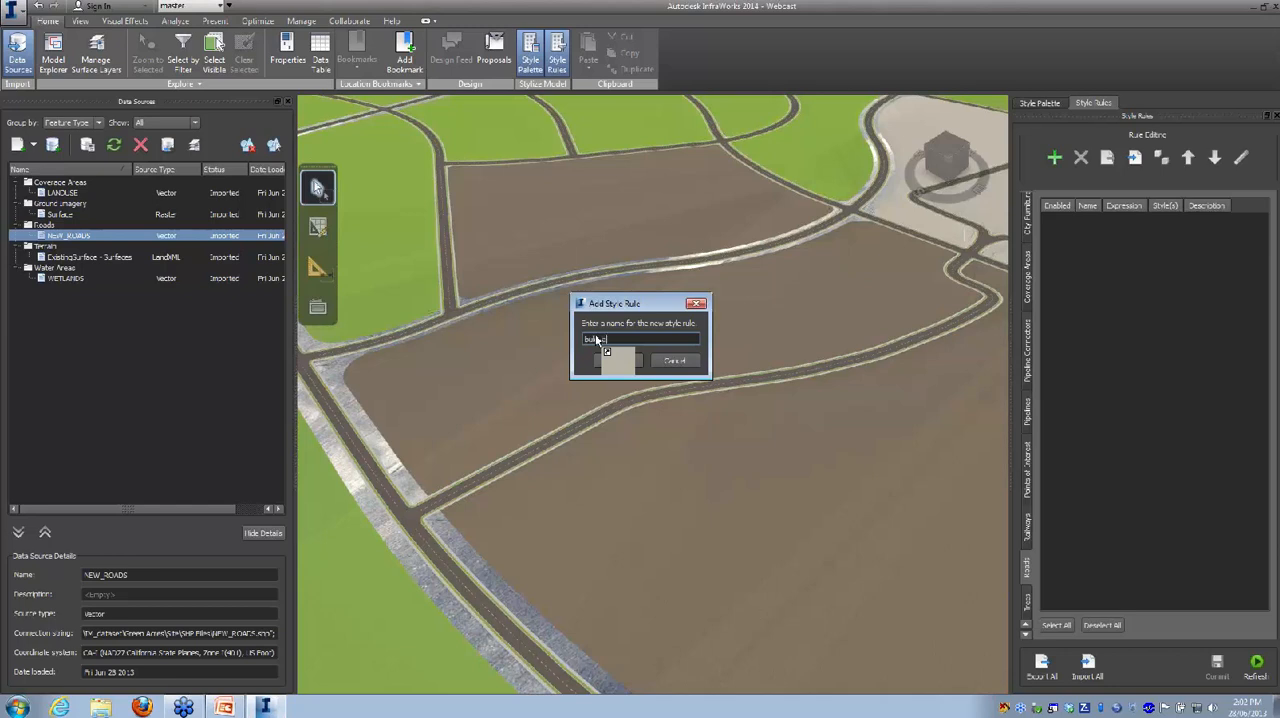
click(620, 360)
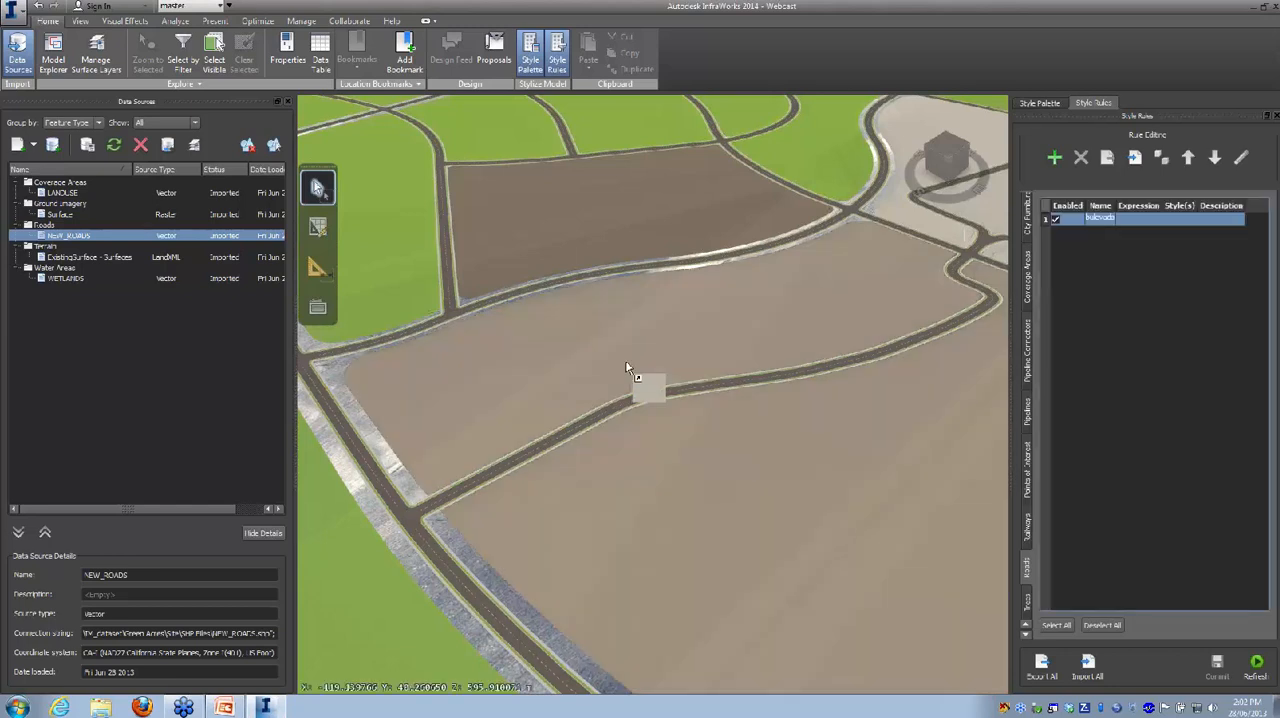
drag(1060, 367, 1103, 219)
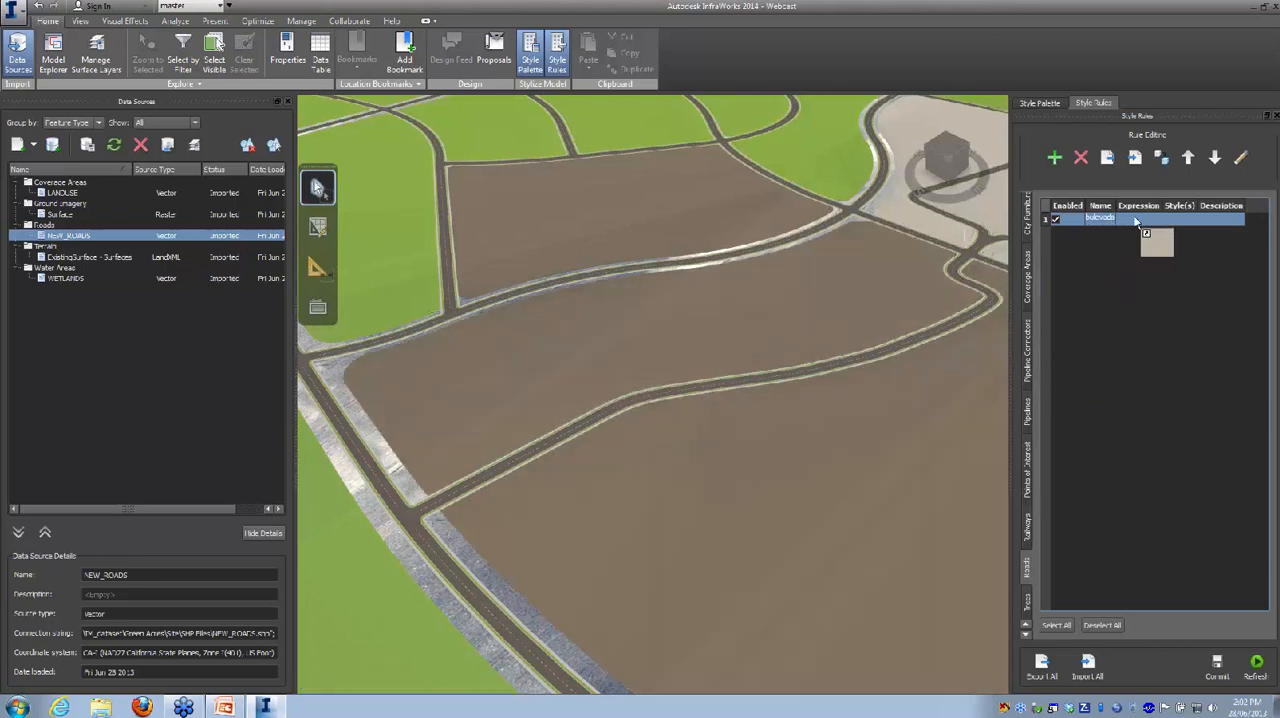
Step: Open the boulevard rule for editing and start its filter expression with the DESCRIPTION property and an equals operator
double_click(1134, 222)
drag(1166, 301, 615, 284)
click(640, 330)
click(433, 214)
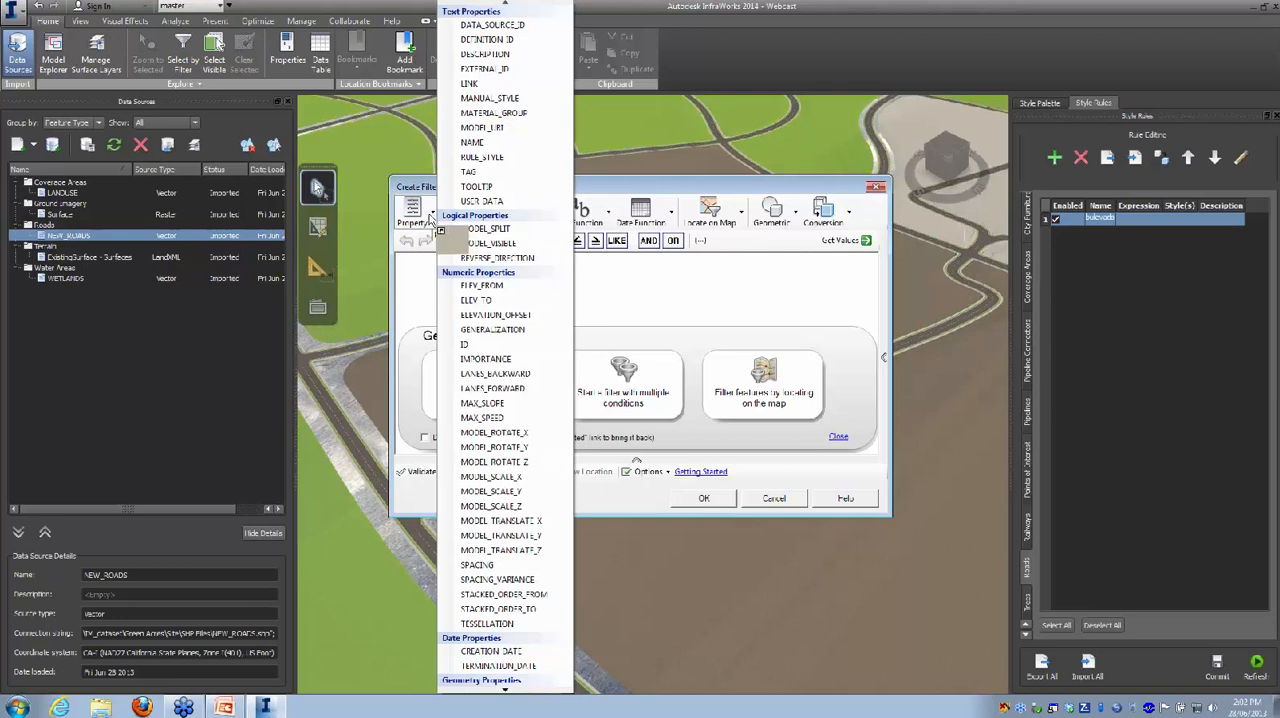
click(486, 54)
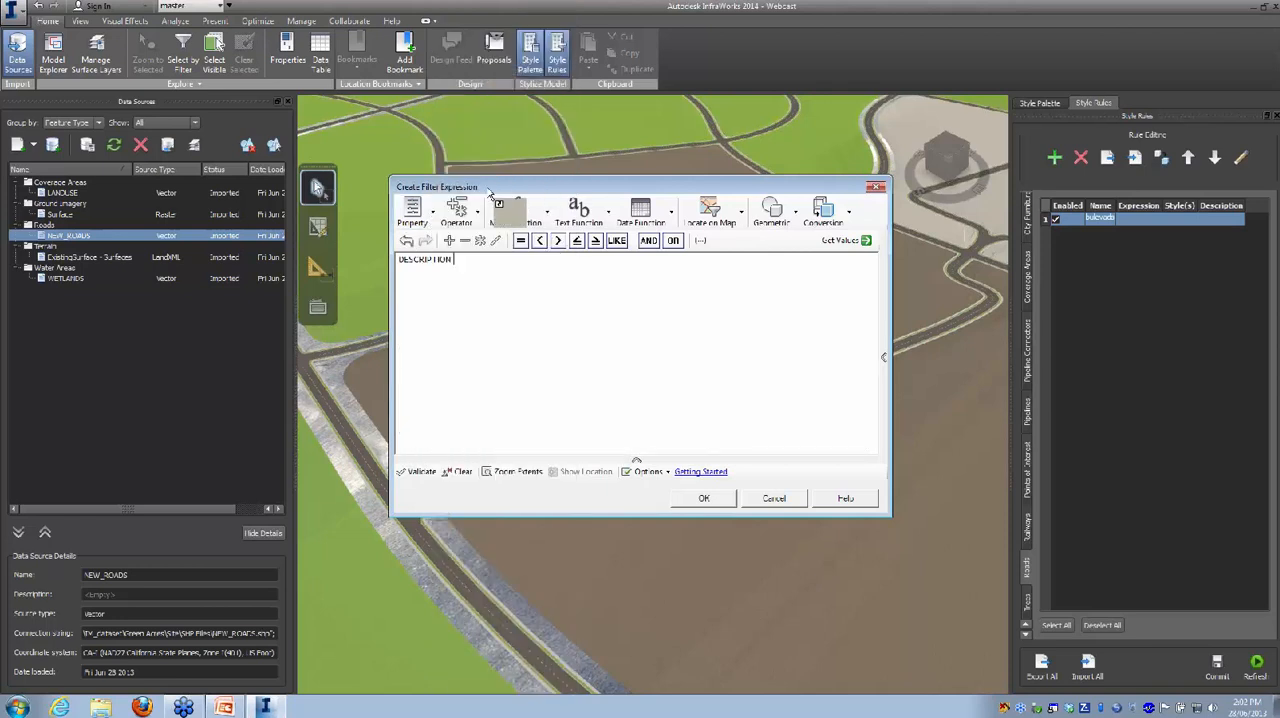
click(520, 242)
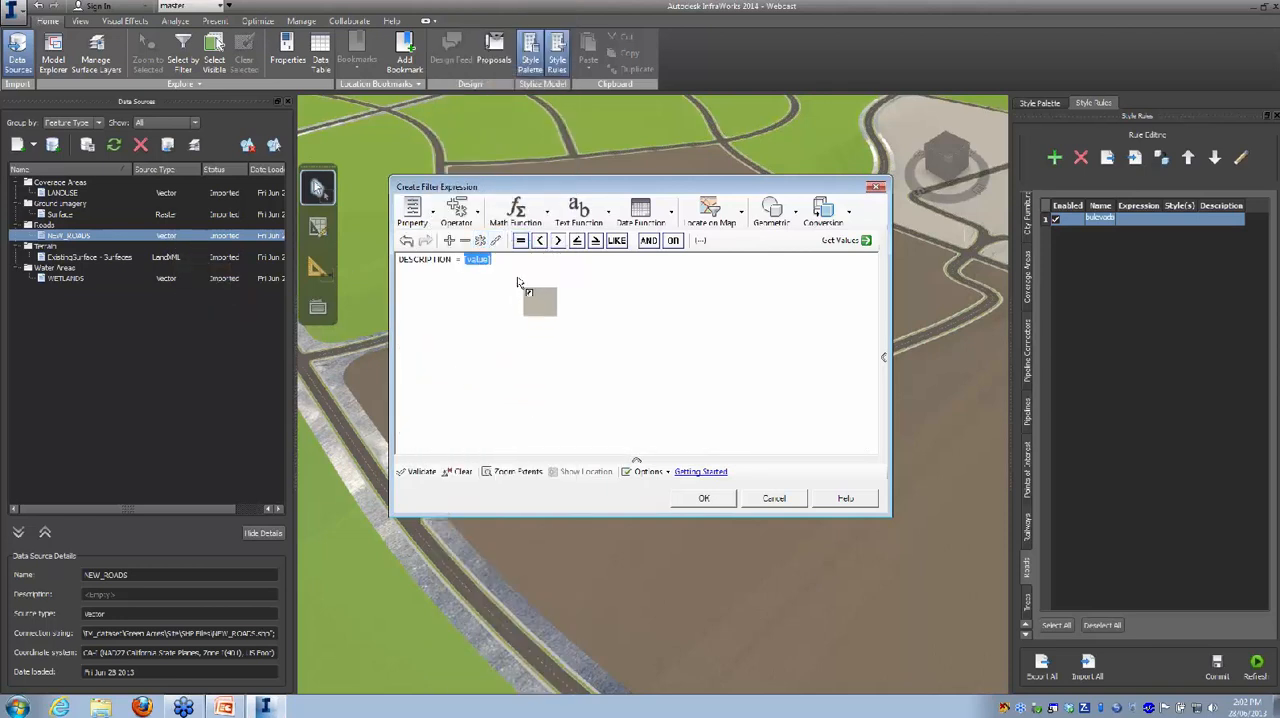
Step: Retrieve the DESCRIPTION values, insert BLVD as the value in the filter expression and accept the expression
click(842, 241)
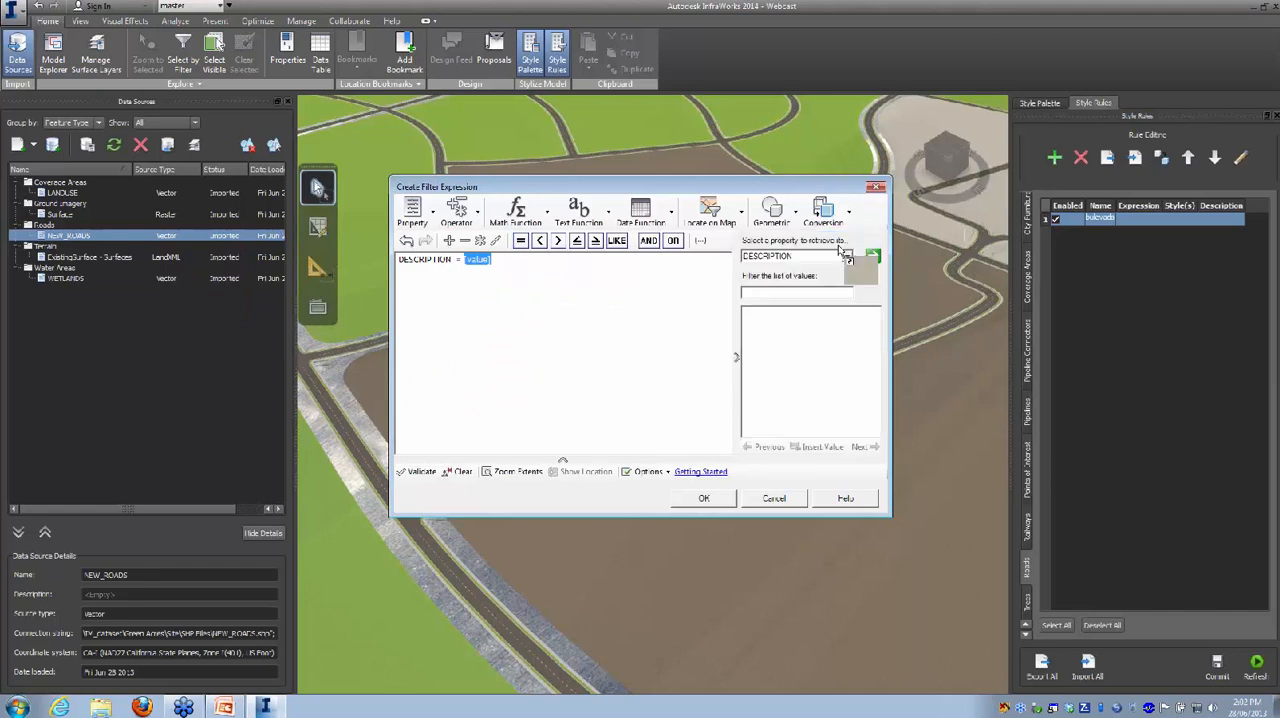
click(872, 257)
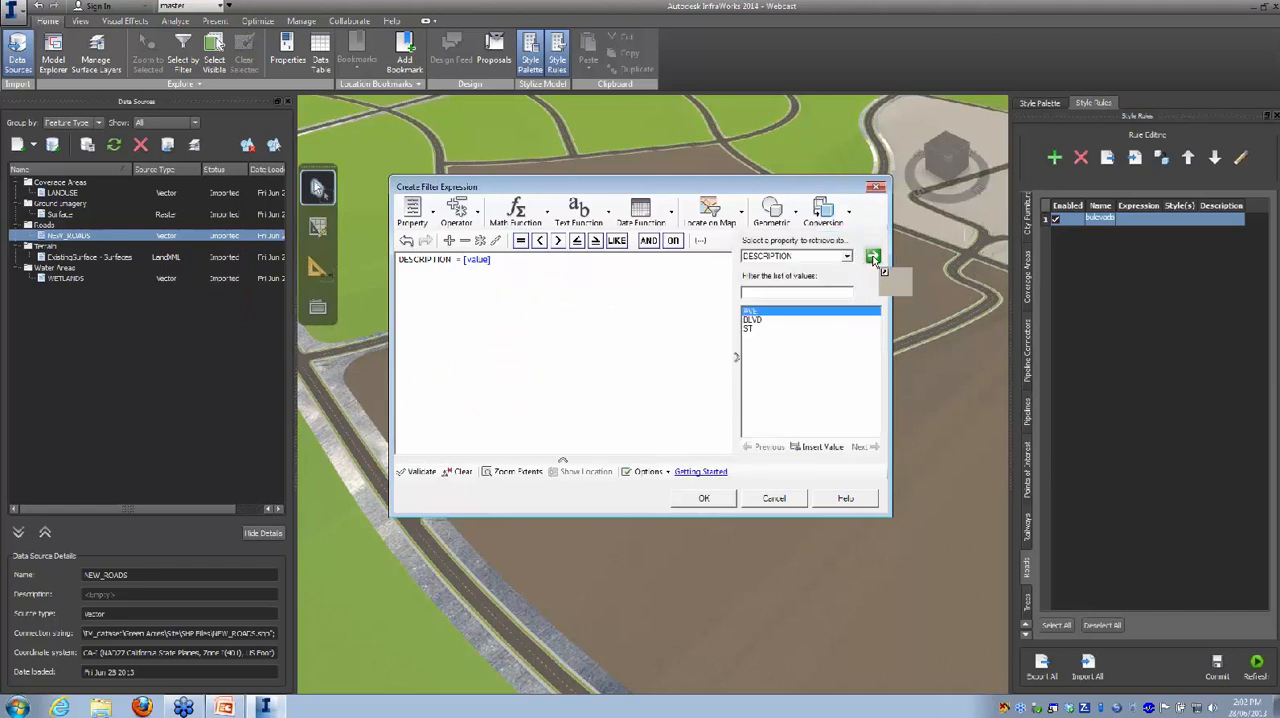
click(757, 321)
drag(757, 327, 693, 530)
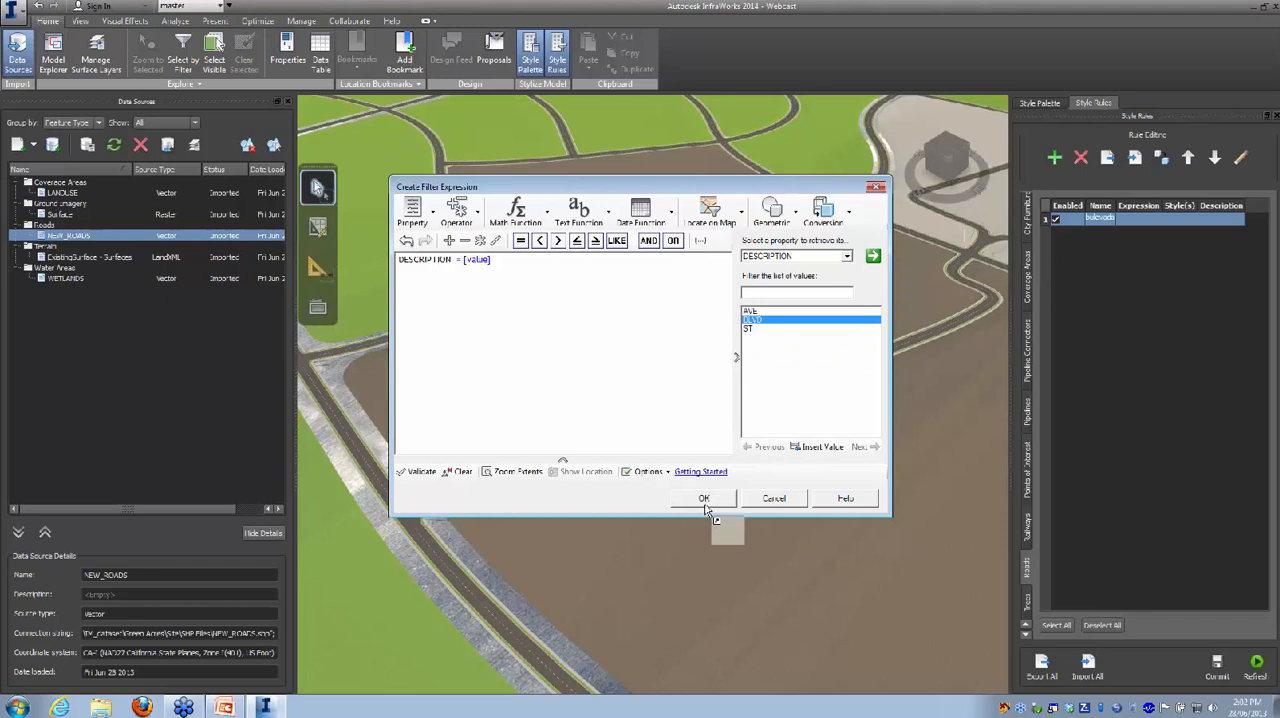
click(704, 500)
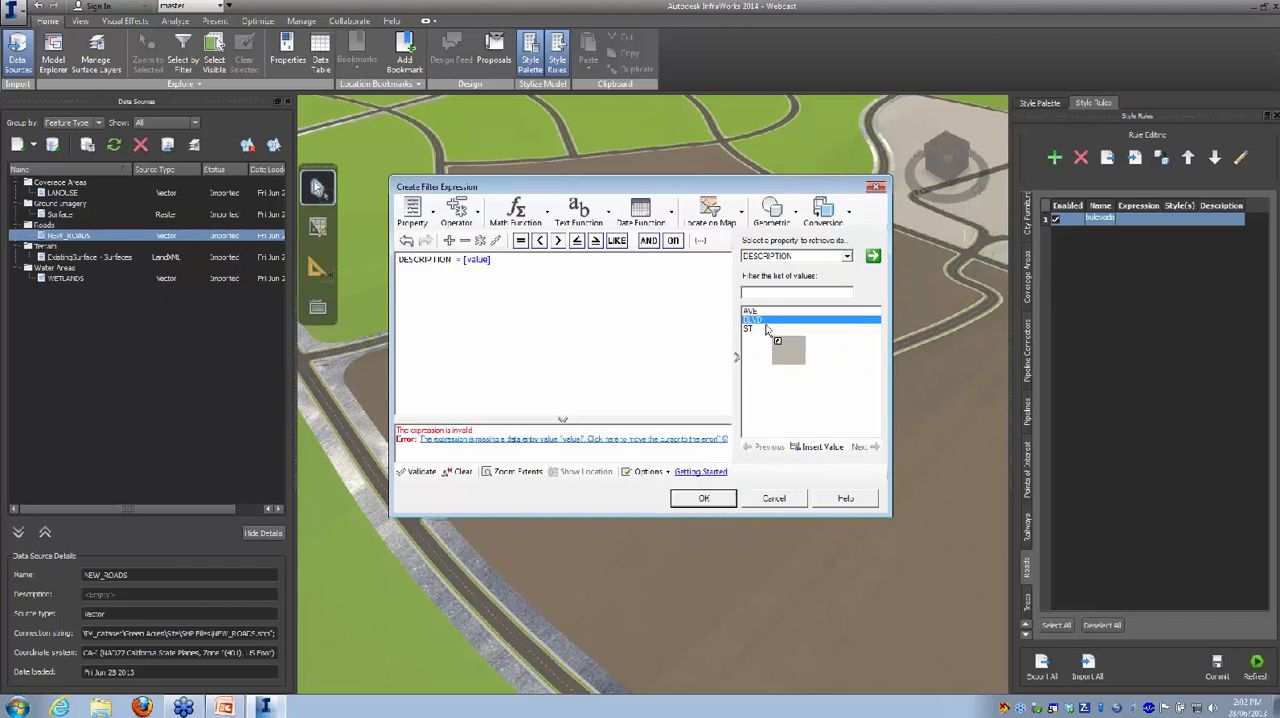
double_click(762, 323)
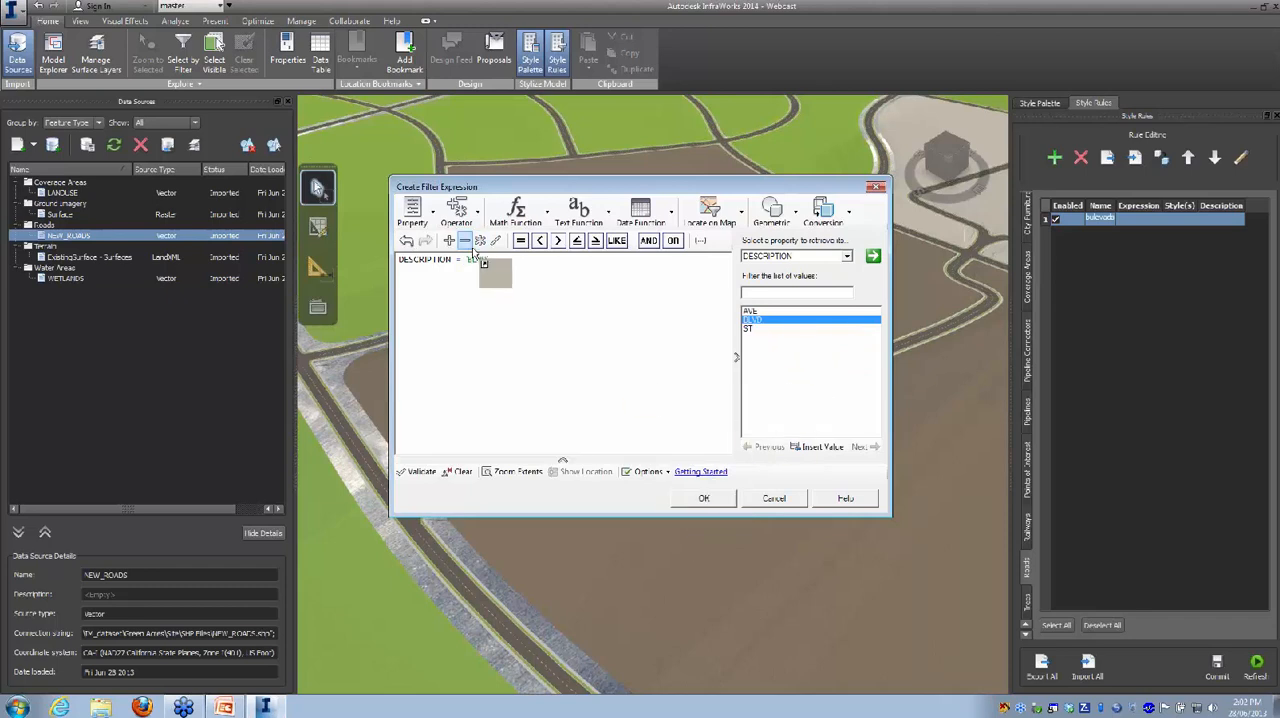
click(704, 498)
drag(700, 503, 684, 447)
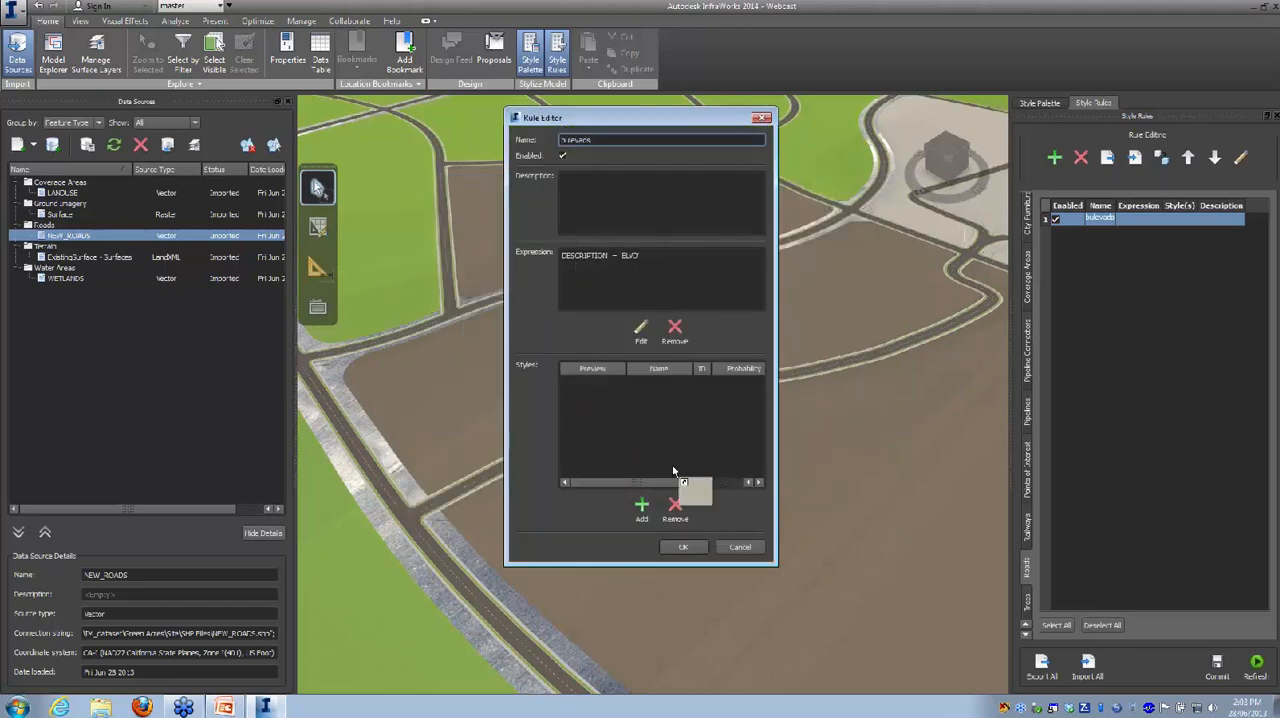
Step: Add the Boulevard with Summer Hardwood street style to the boulevard rule and save the rule
drag(613, 424, 614, 532)
click(642, 509)
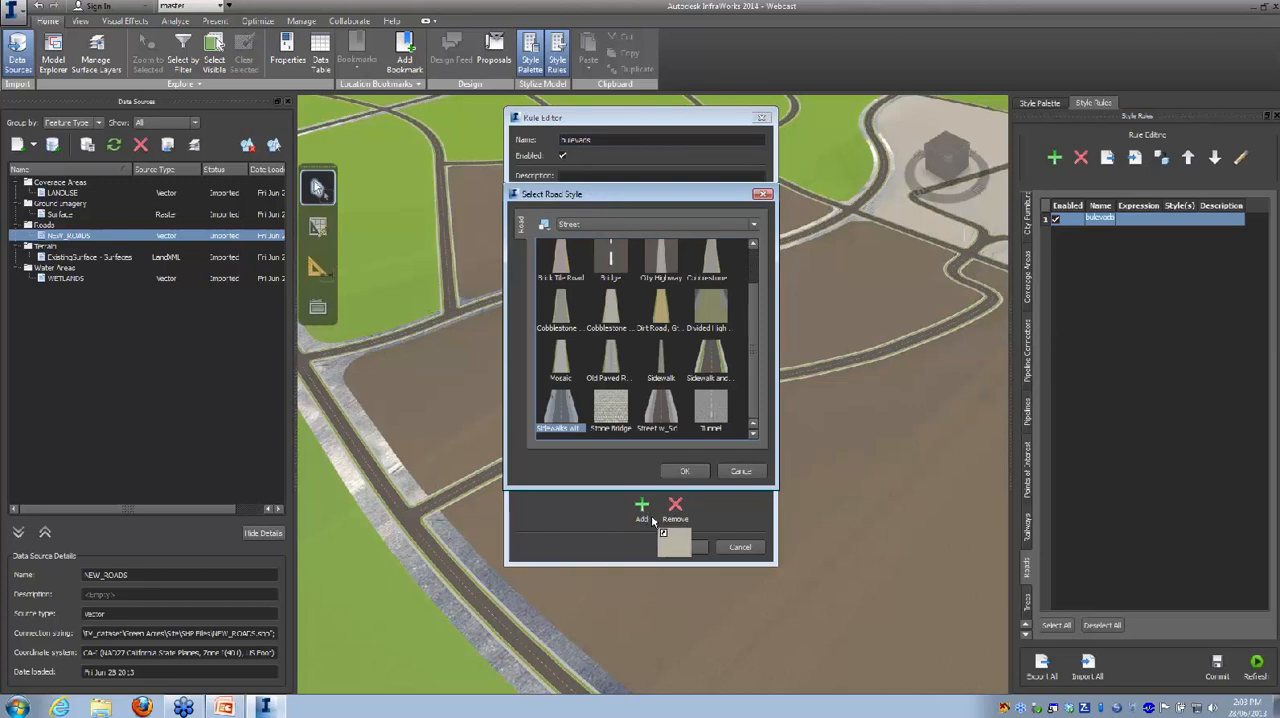
drag(756, 398, 666, 261)
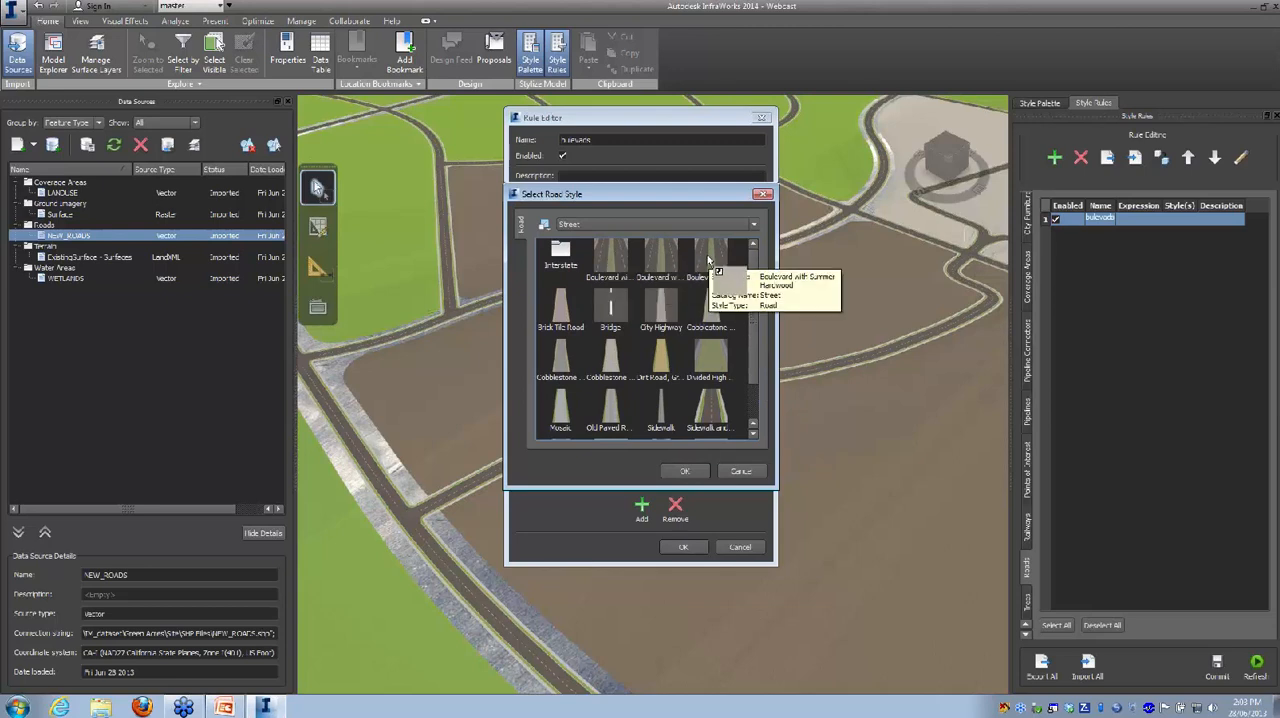
click(682, 471)
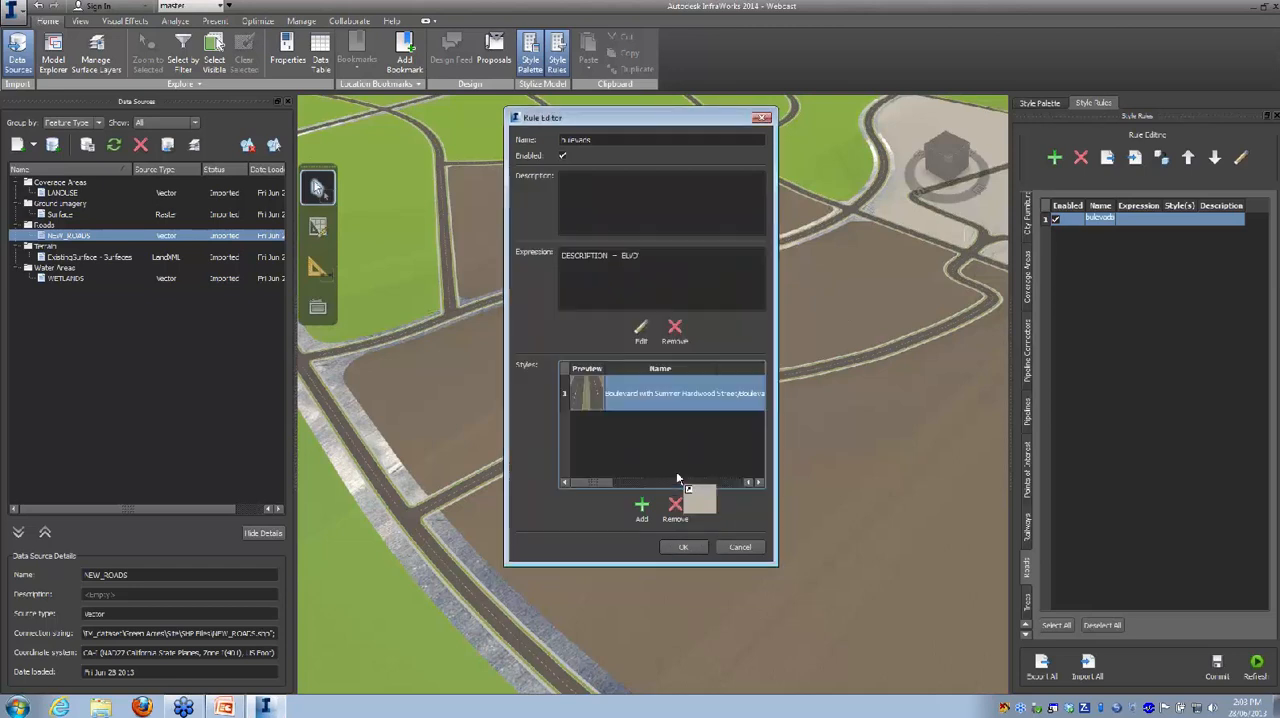
click(683, 546)
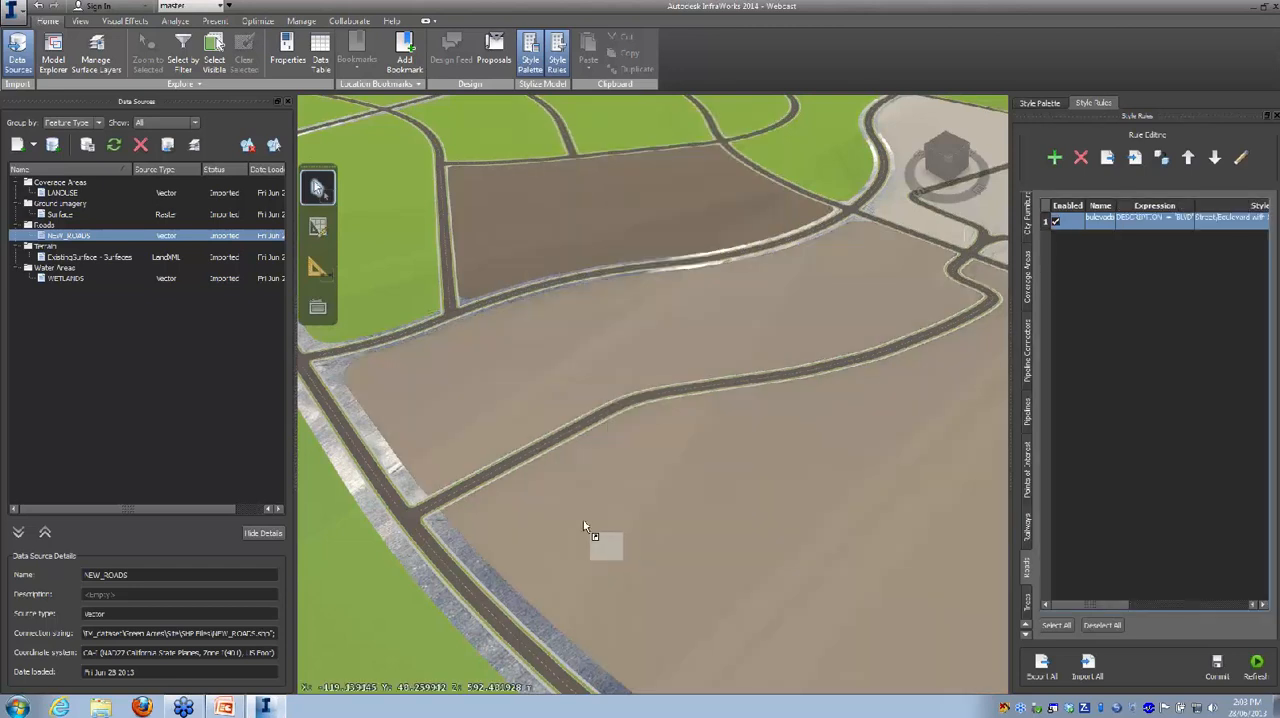
Step: Refresh the NEW_ROADS data source with the boulevard rule in place and review the road network
click(115, 146)
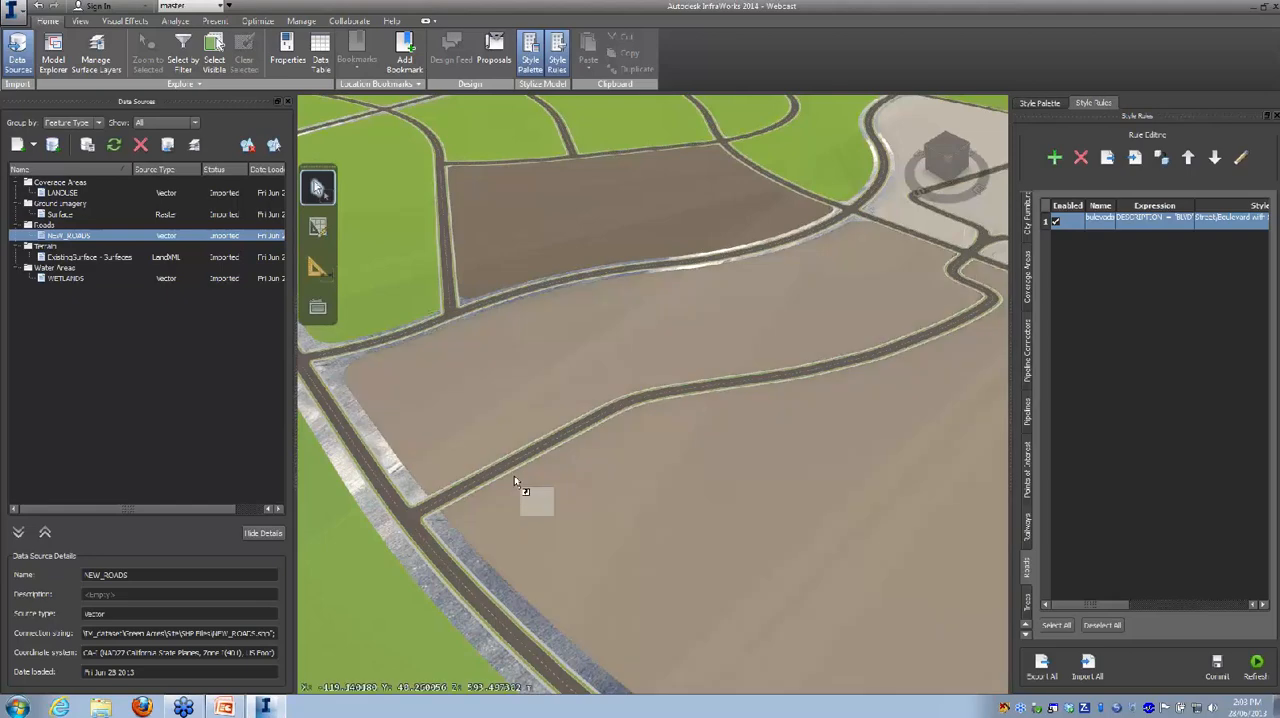
scroll(513, 498, down, 3)
mouse_move(719, 475)
mouse_down()
mouse_move(645, 567)
mouse_move(557, 508)
mouse_move(574, 435)
mouse_move(606, 483)
mouse_move(704, 489)
mouse_up()
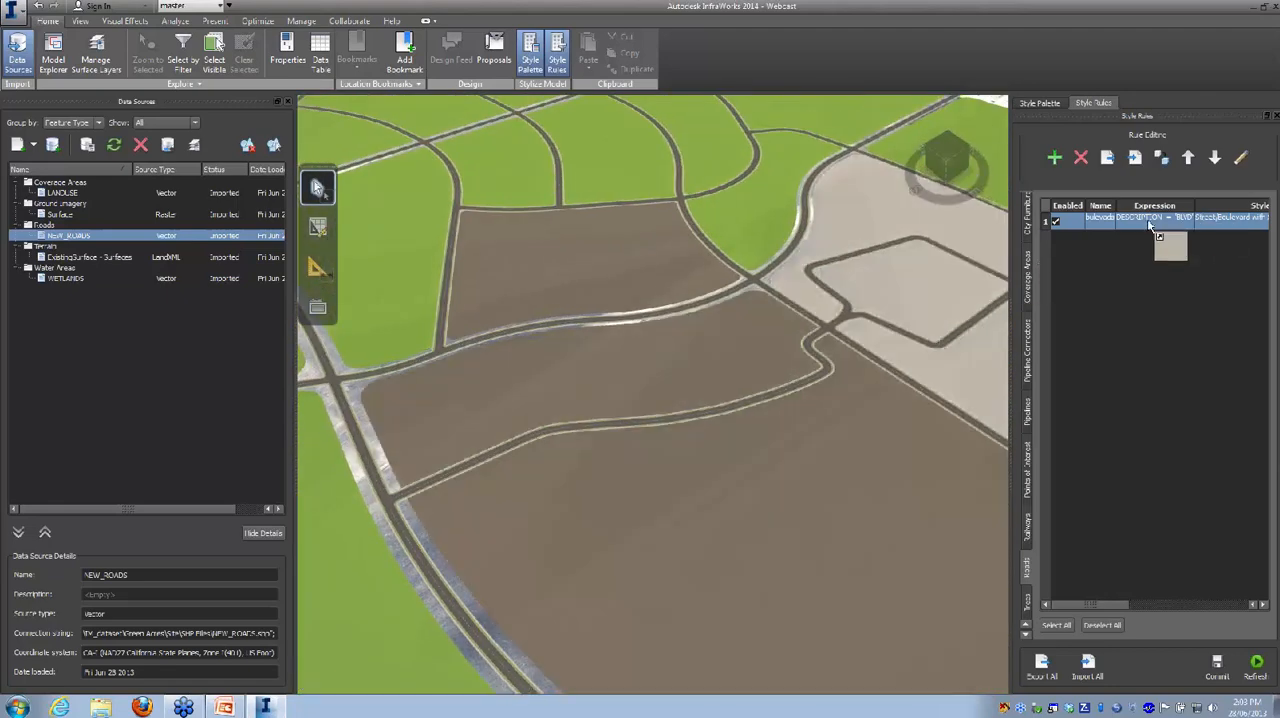
scroll(686, 485, down, 4)
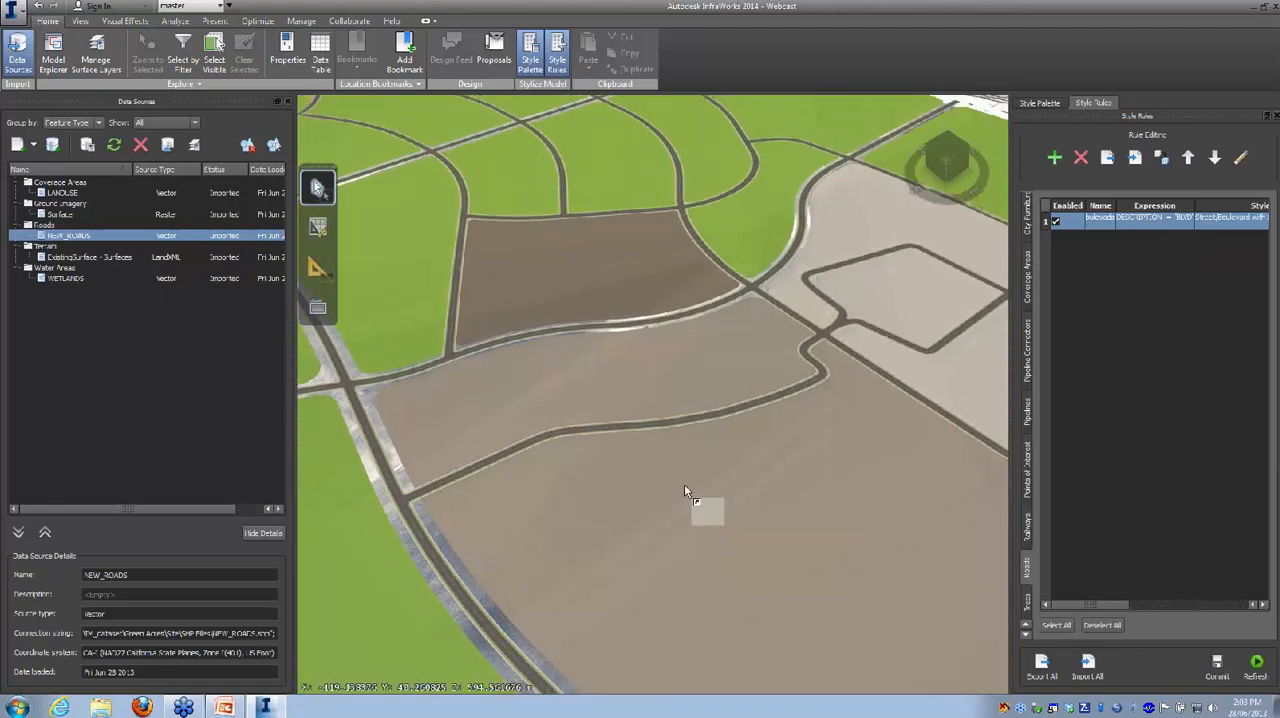
drag(681, 505, 592, 527)
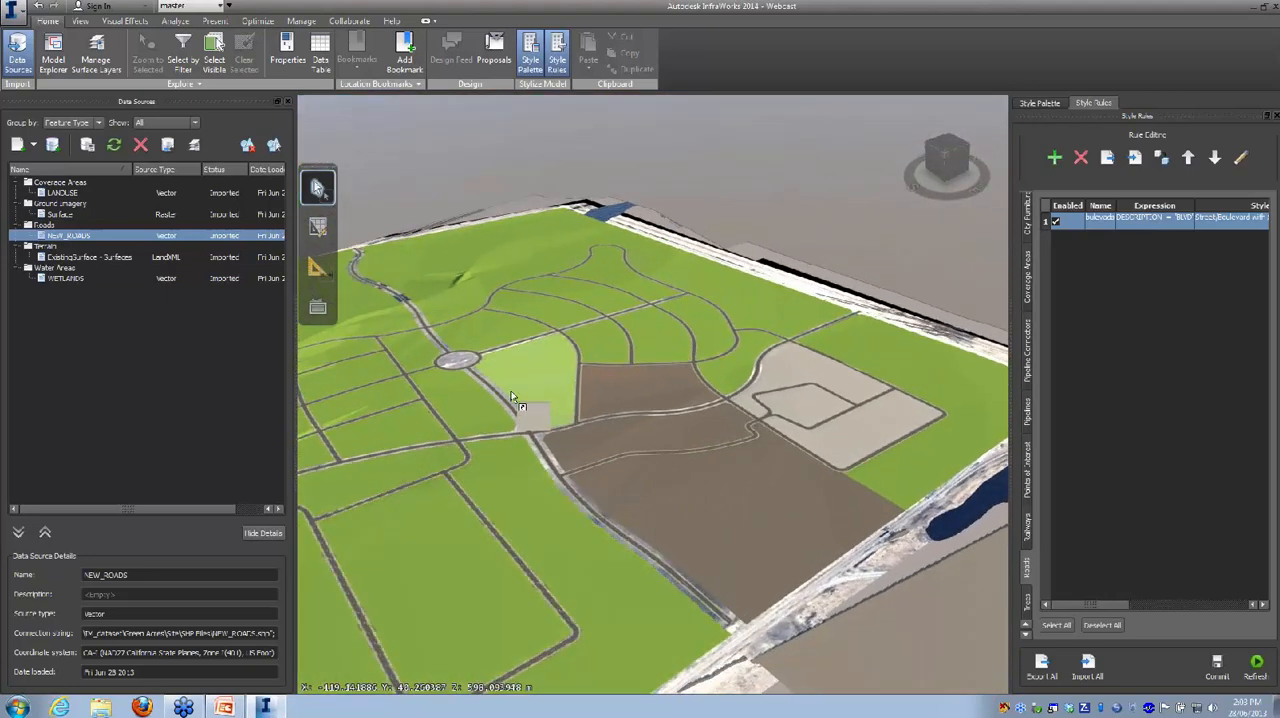
drag(1156, 228, 1137, 413)
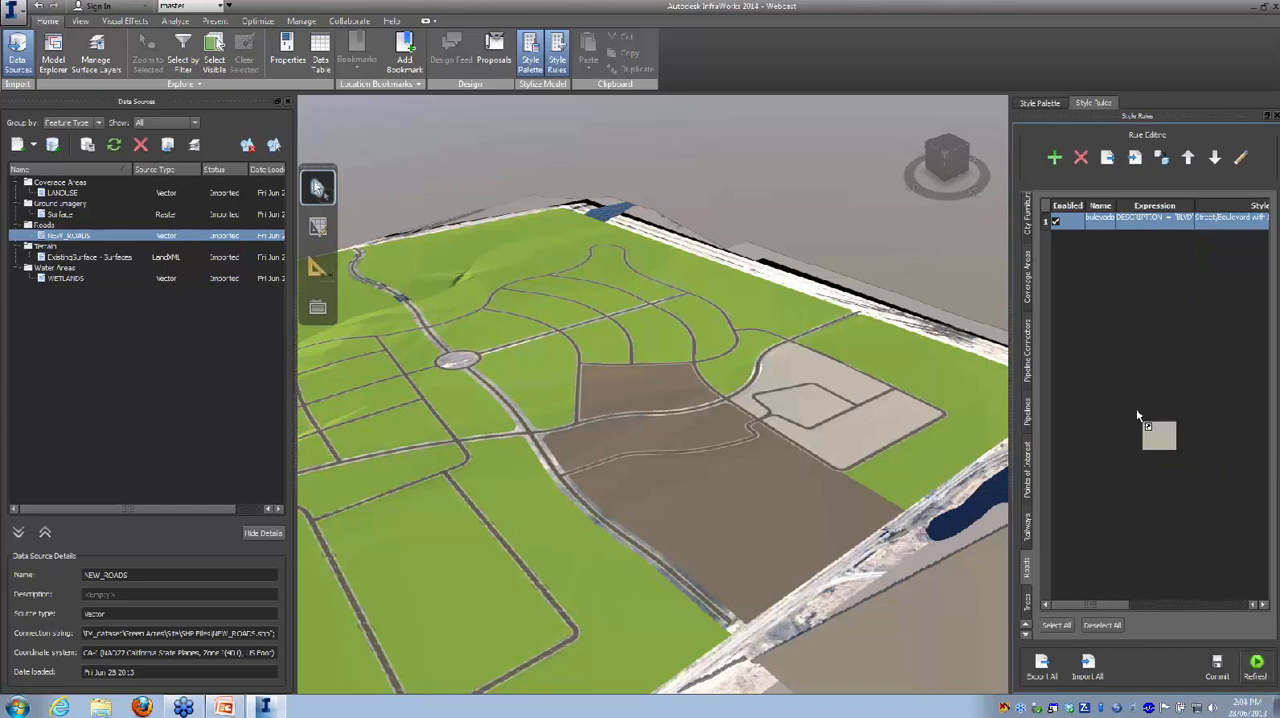
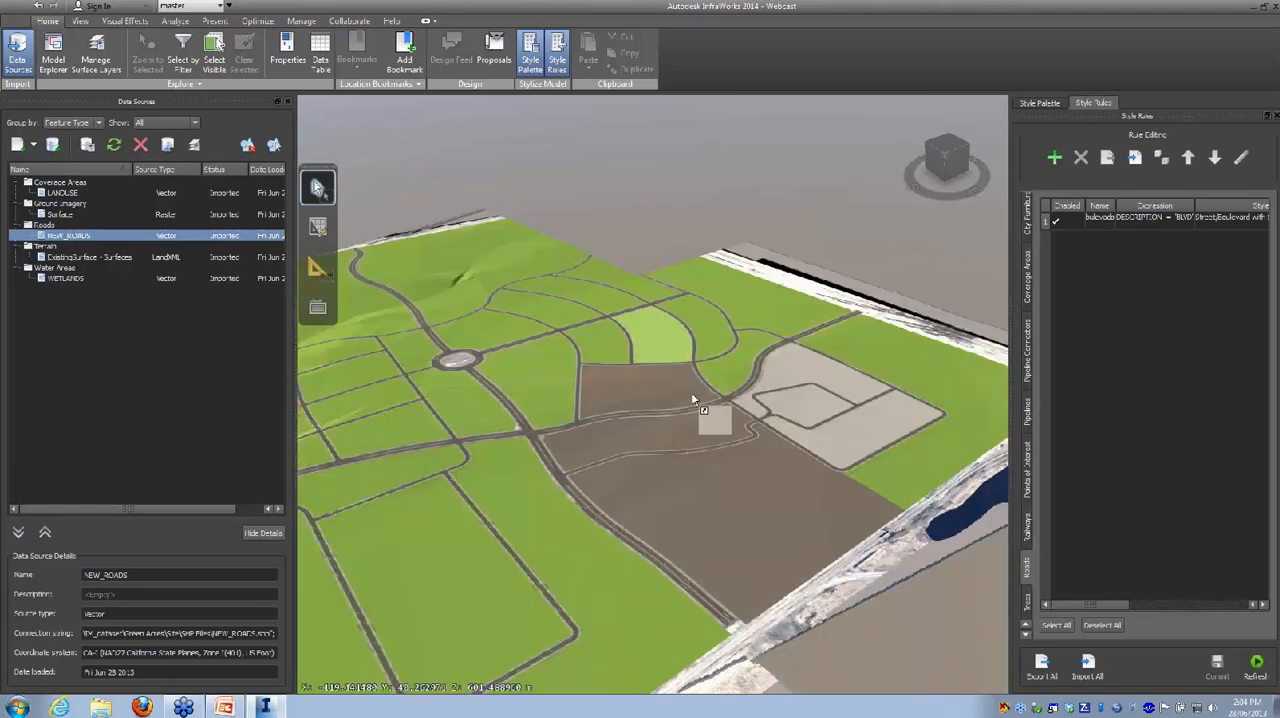
Step: Inspect the boulevard's median trees, lamps and lanes at street level and look over the surrounding area
scroll(569, 498, up, 3)
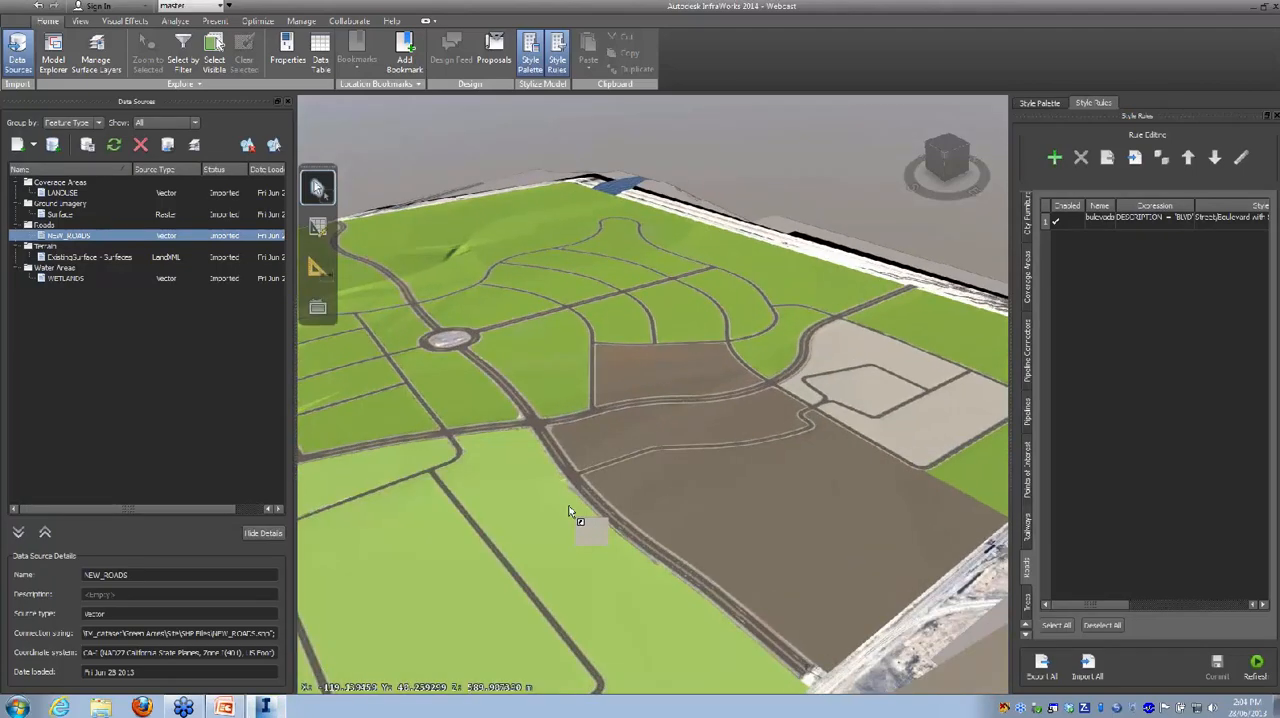
scroll(589, 505, up, 5)
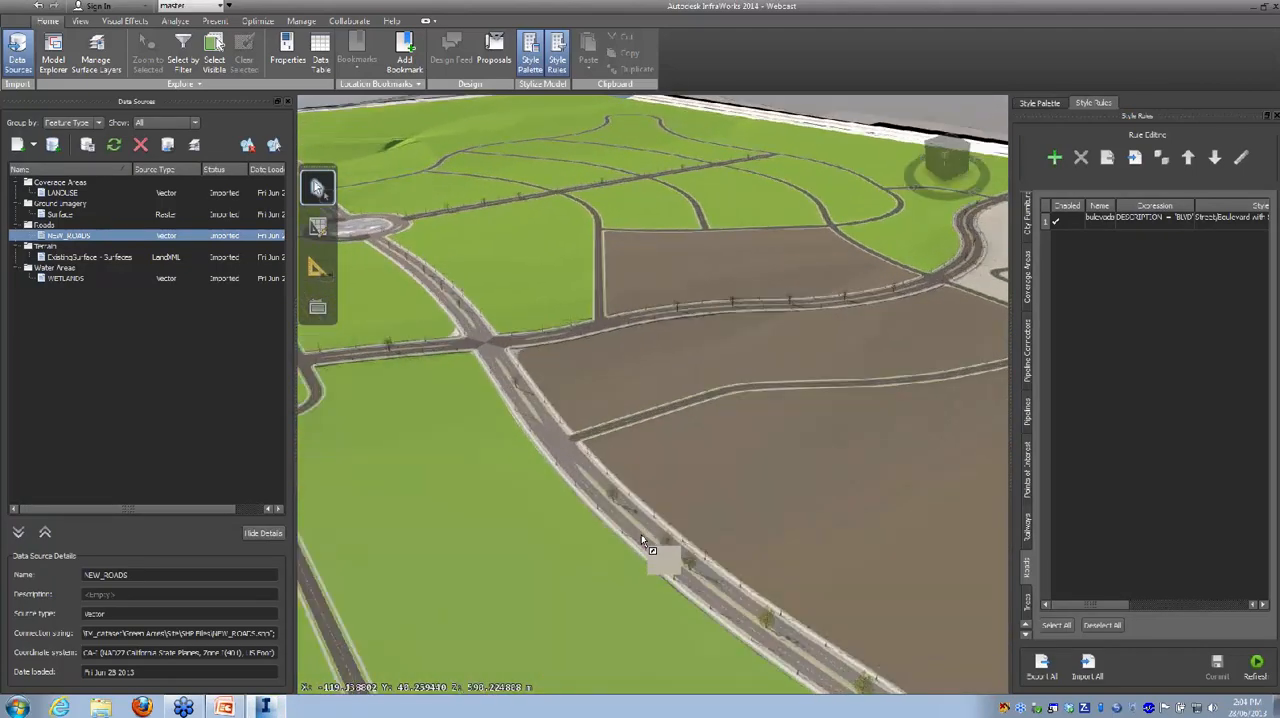
scroll(642, 534, up, 2)
drag(653, 553, 626, 540)
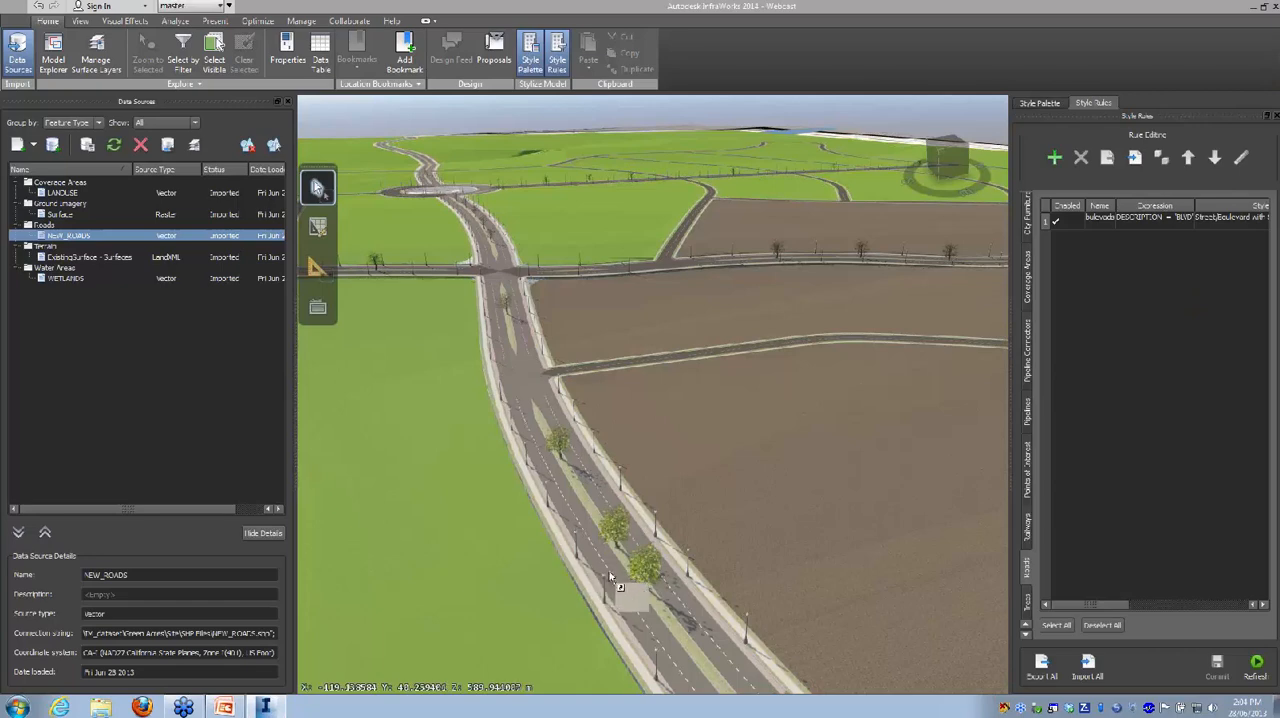
scroll(745, 567, up, 5)
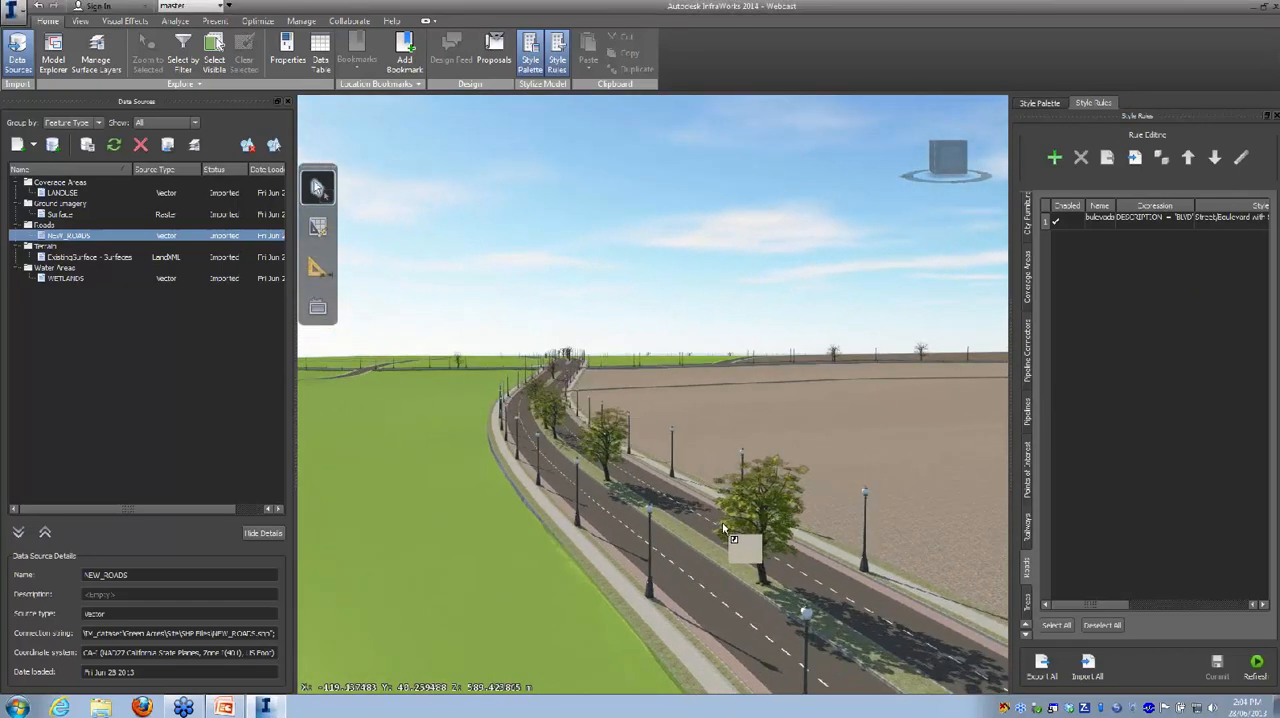
scroll(729, 531, up, 3)
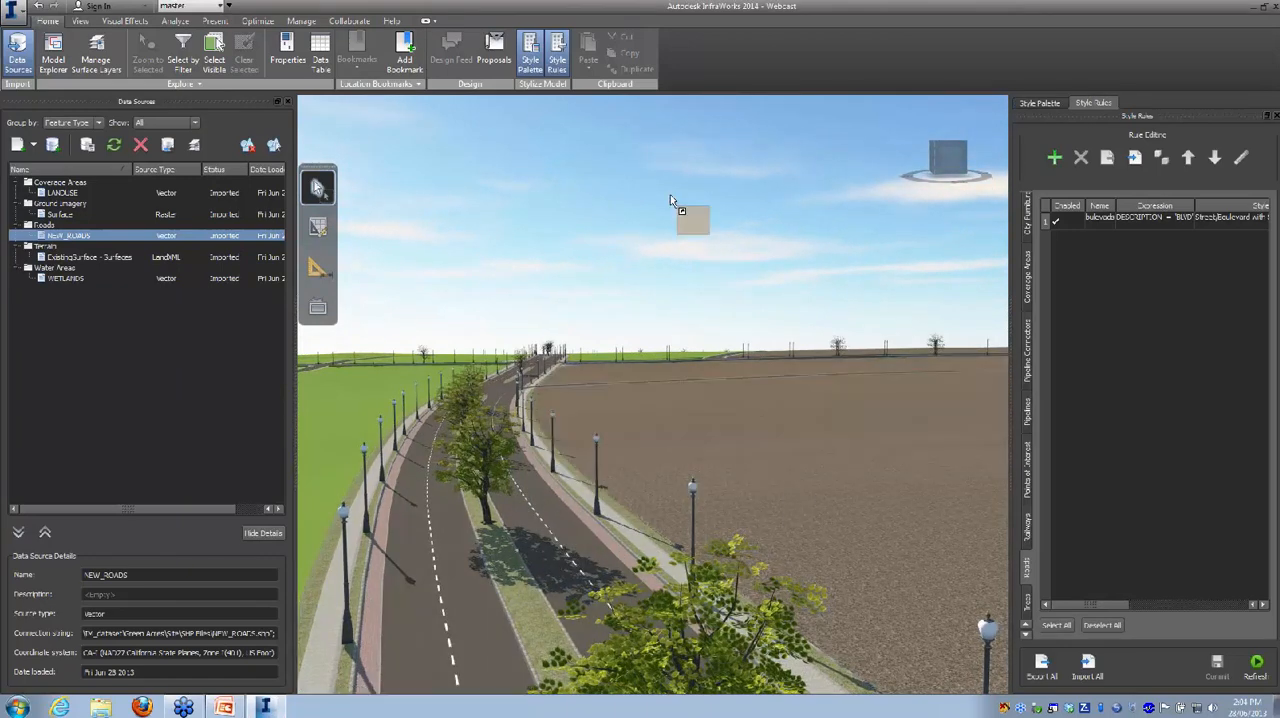
scroll(634, 265, up, 2)
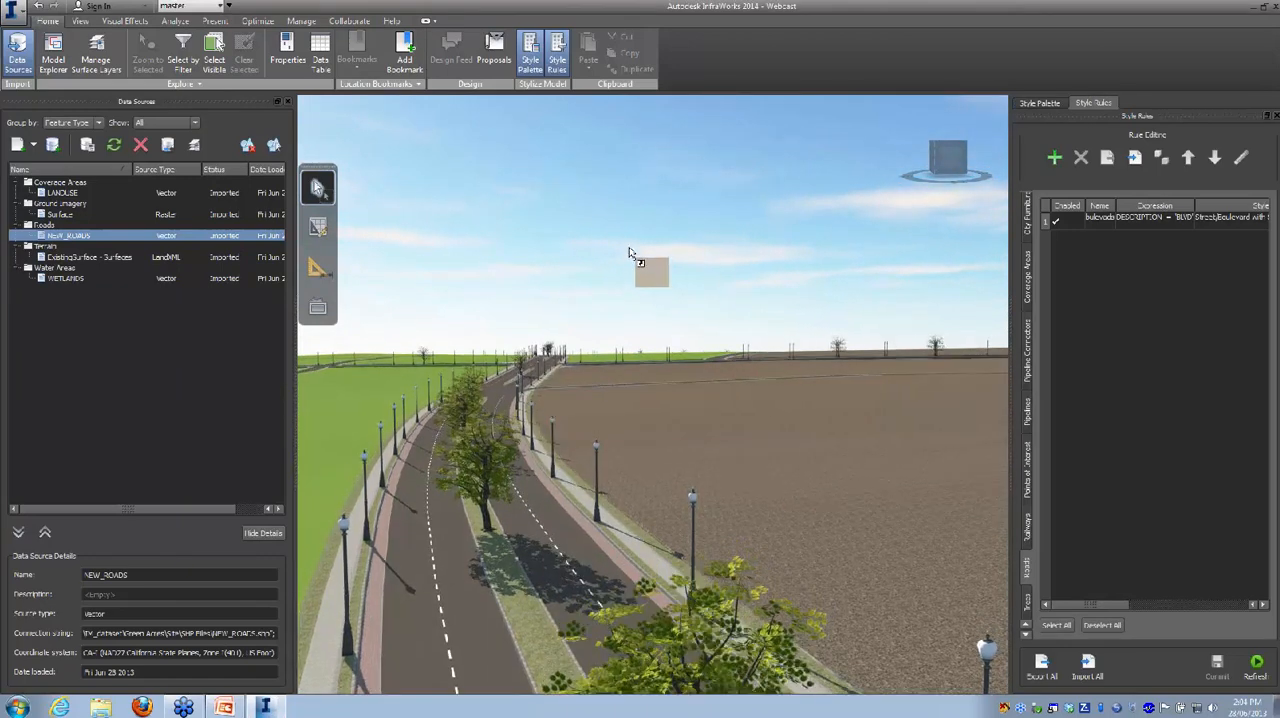
scroll(635, 285, up, 5)
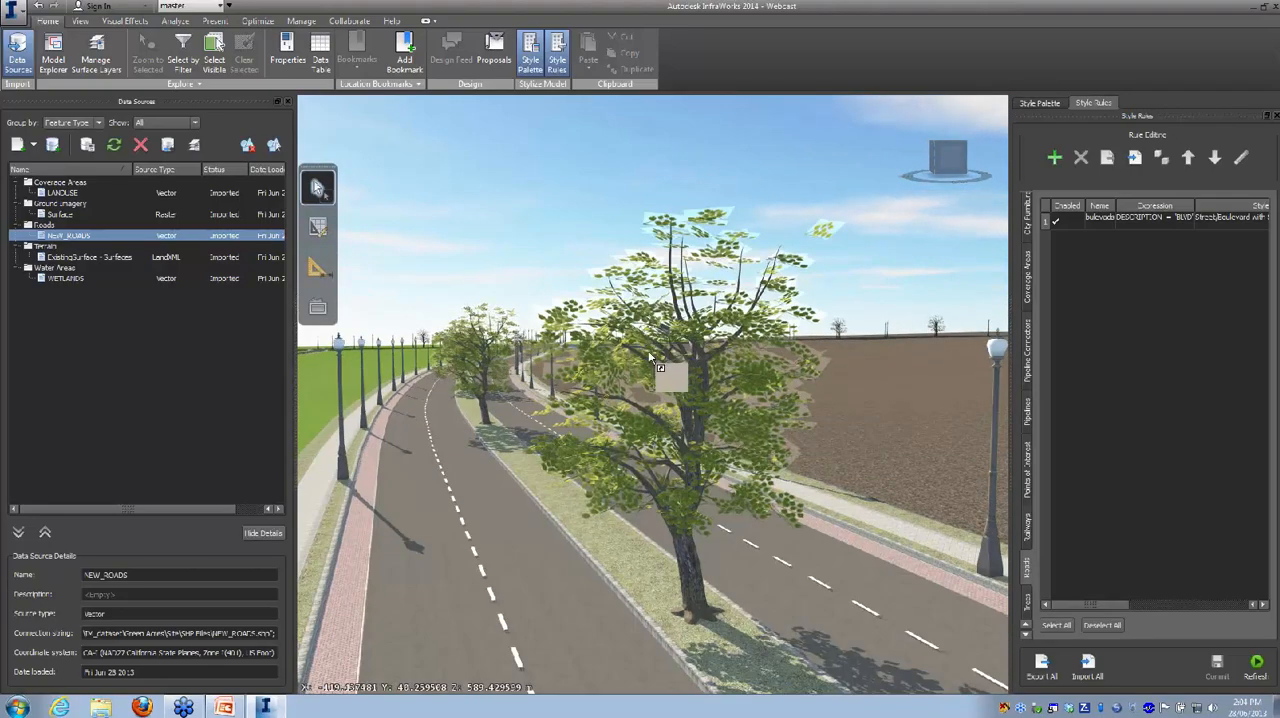
scroll(650, 354, down, 5)
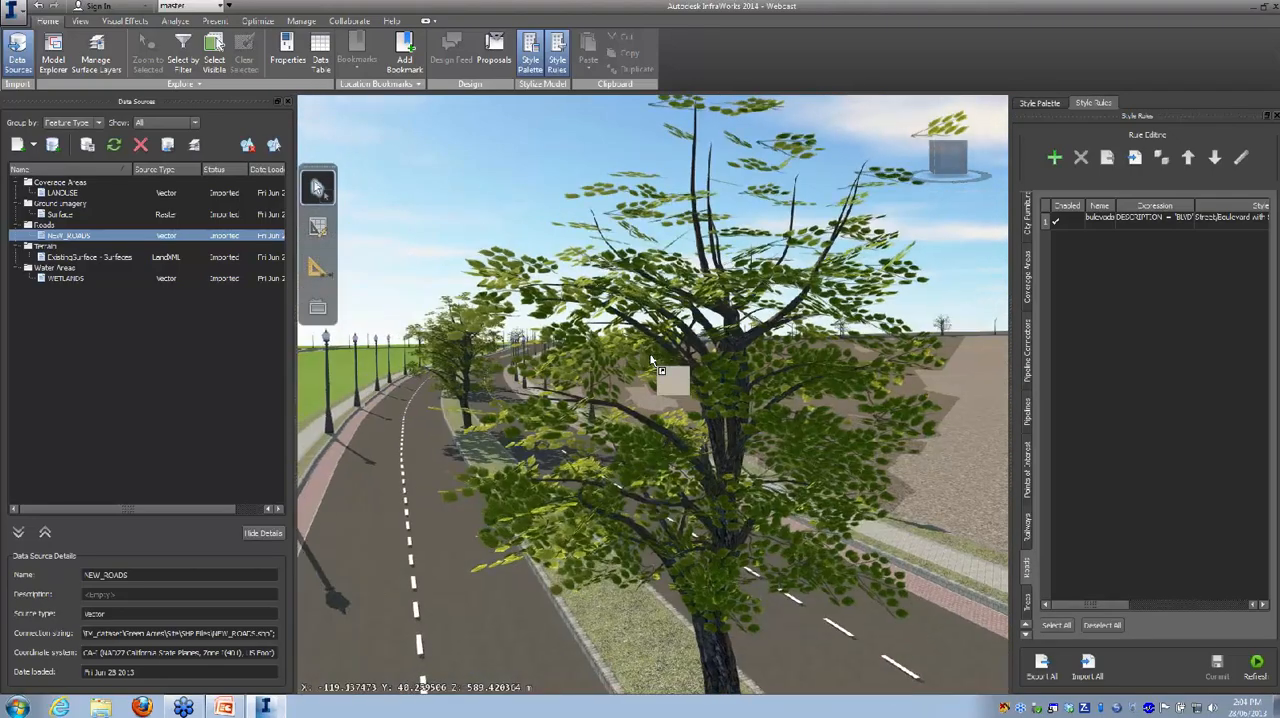
scroll(650, 354, down, 4)
scroll(651, 356, up, 4)
scroll(645, 425, down, 5)
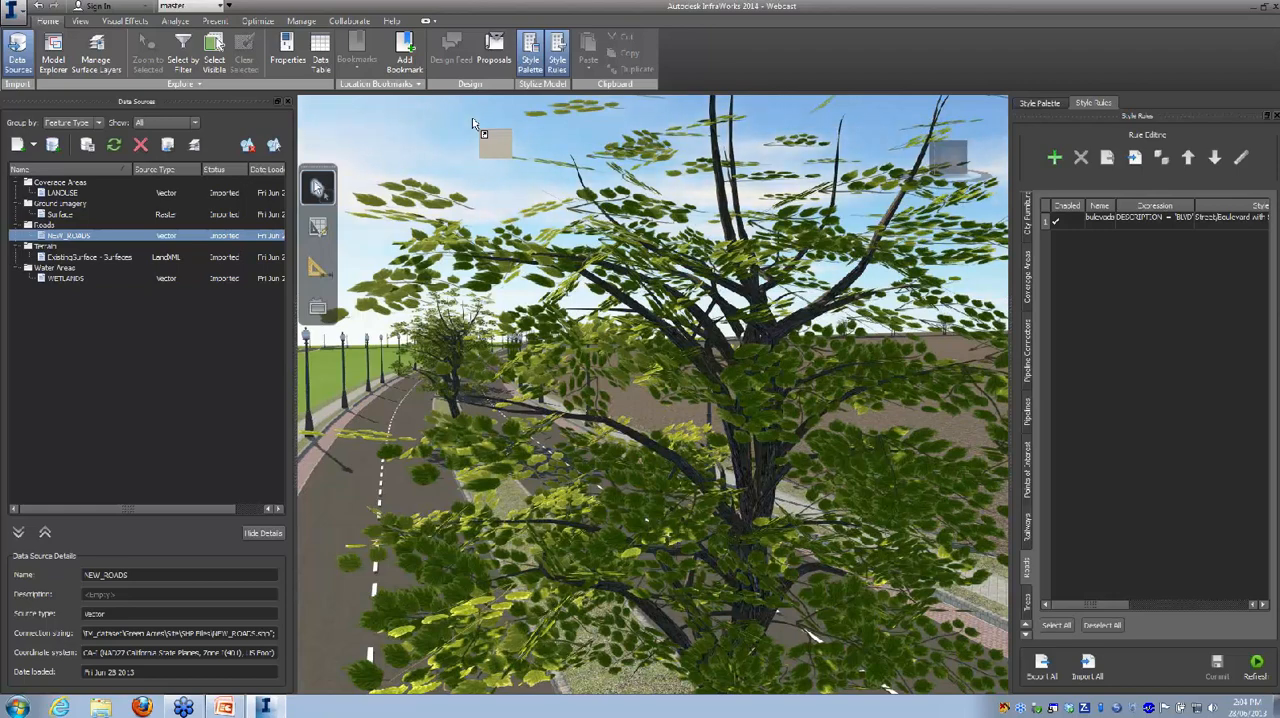
scroll(453, 130, down, 3)
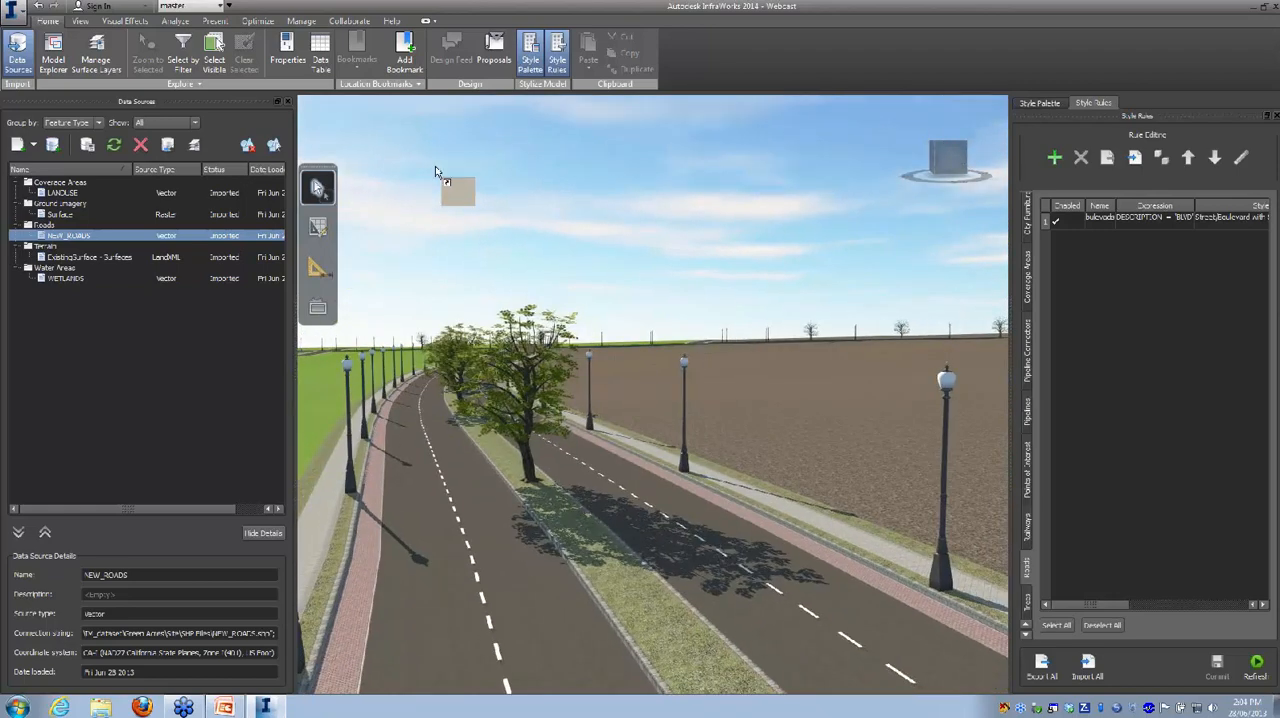
scroll(438, 175, down, 3)
drag(453, 188, 737, 184)
drag(728, 190, 634, 272)
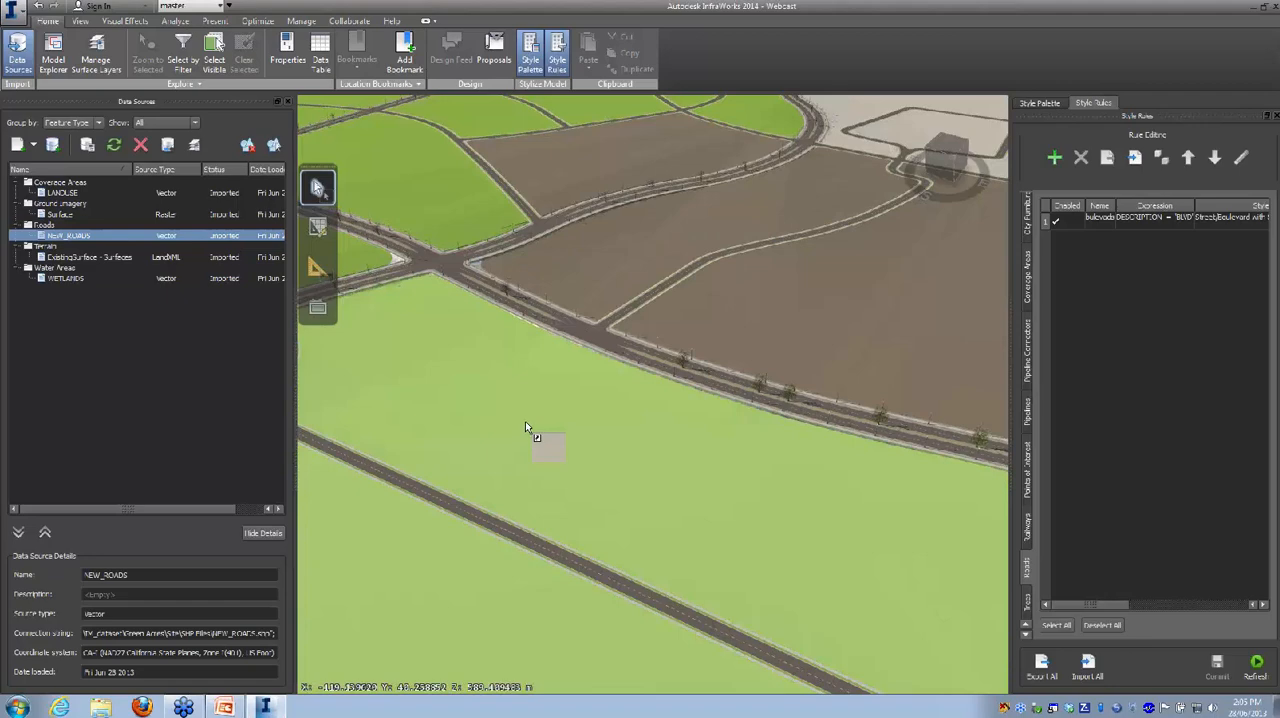
Step: Check whether the land-use coverages beside the boulevard can be selected, and clear the selection
click(526, 423)
click(615, 291)
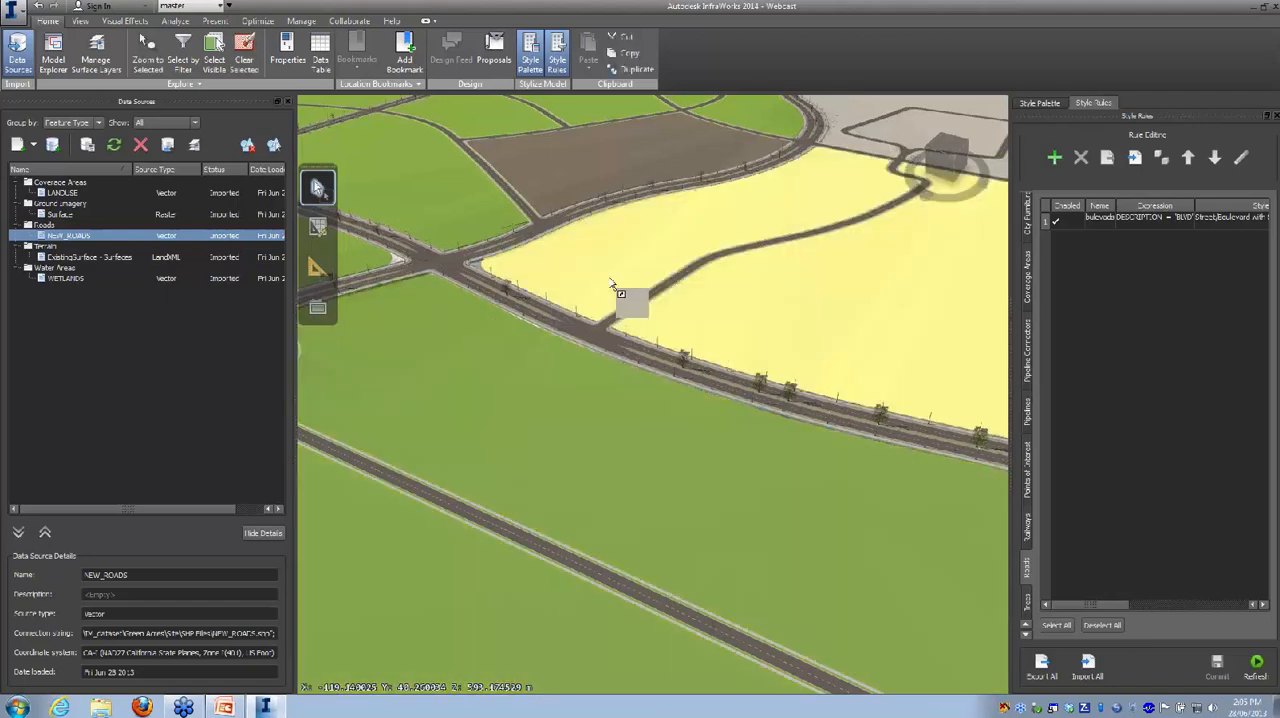
click(604, 171)
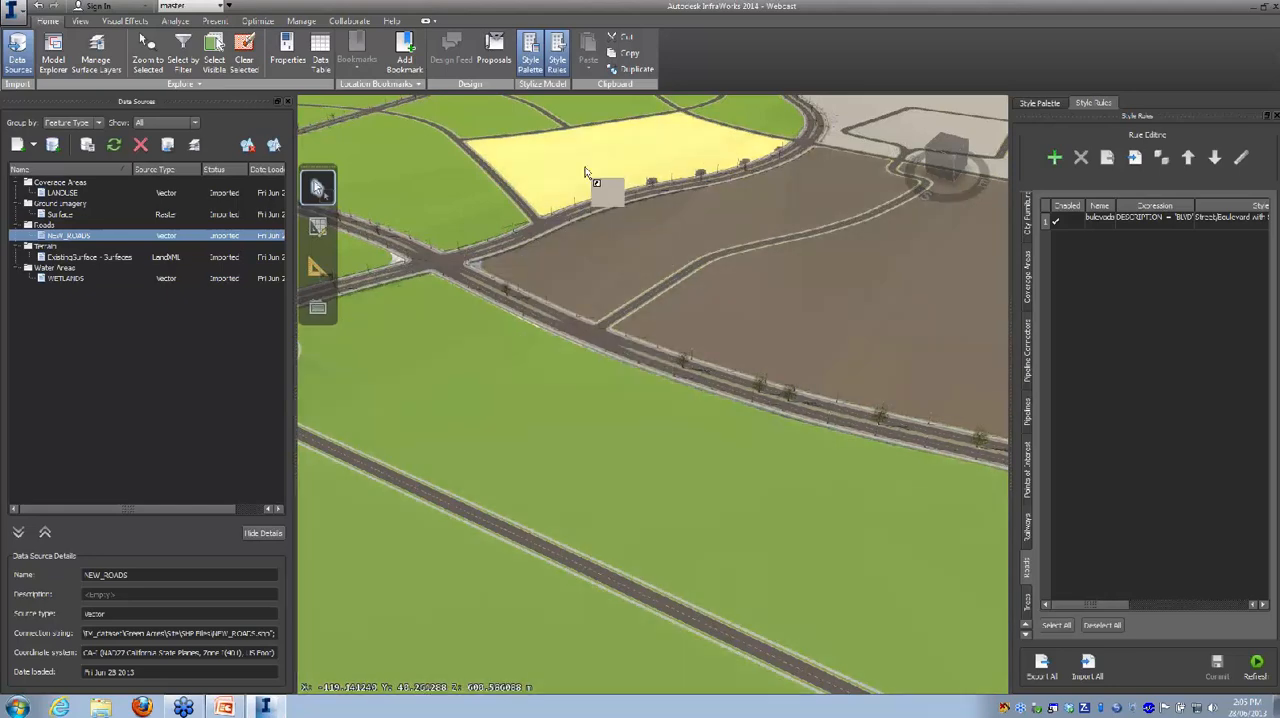
key(Escape)
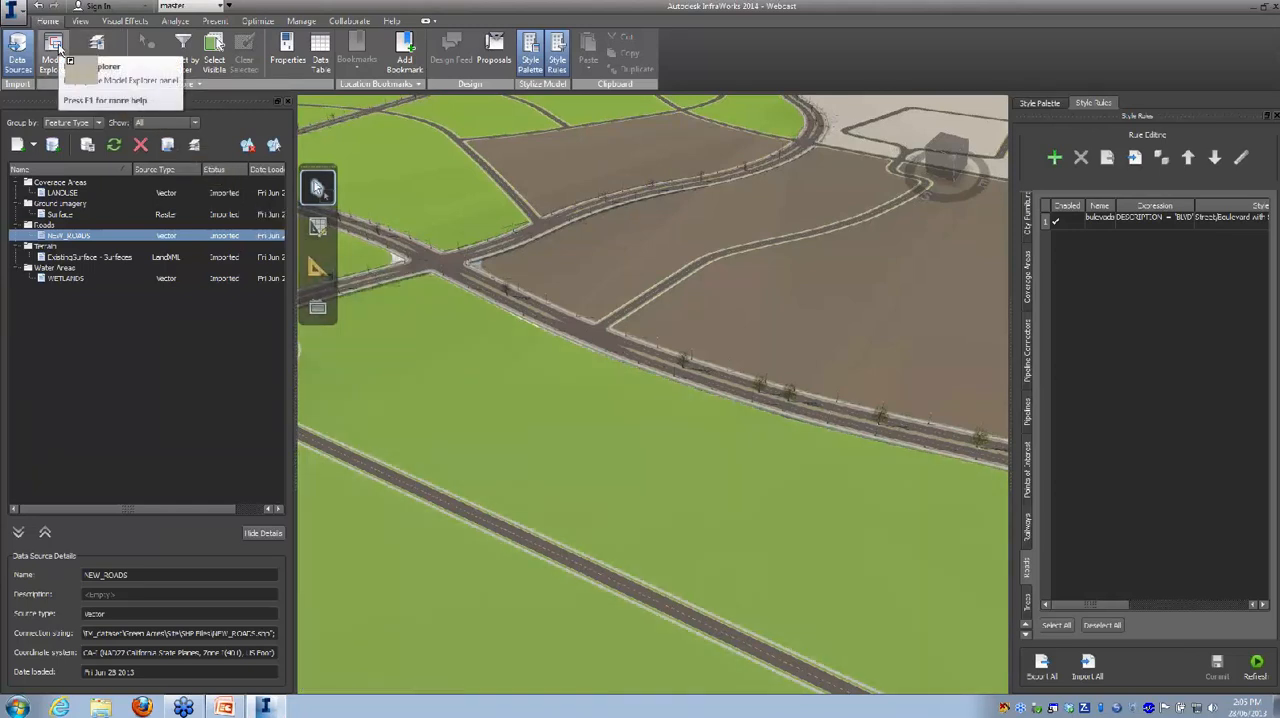
Step: Lock the Coverage Areas surface layer against selection and check the coverages around the boulevard
drag(56, 47, 143, 323)
drag(156, 369, 256, 175)
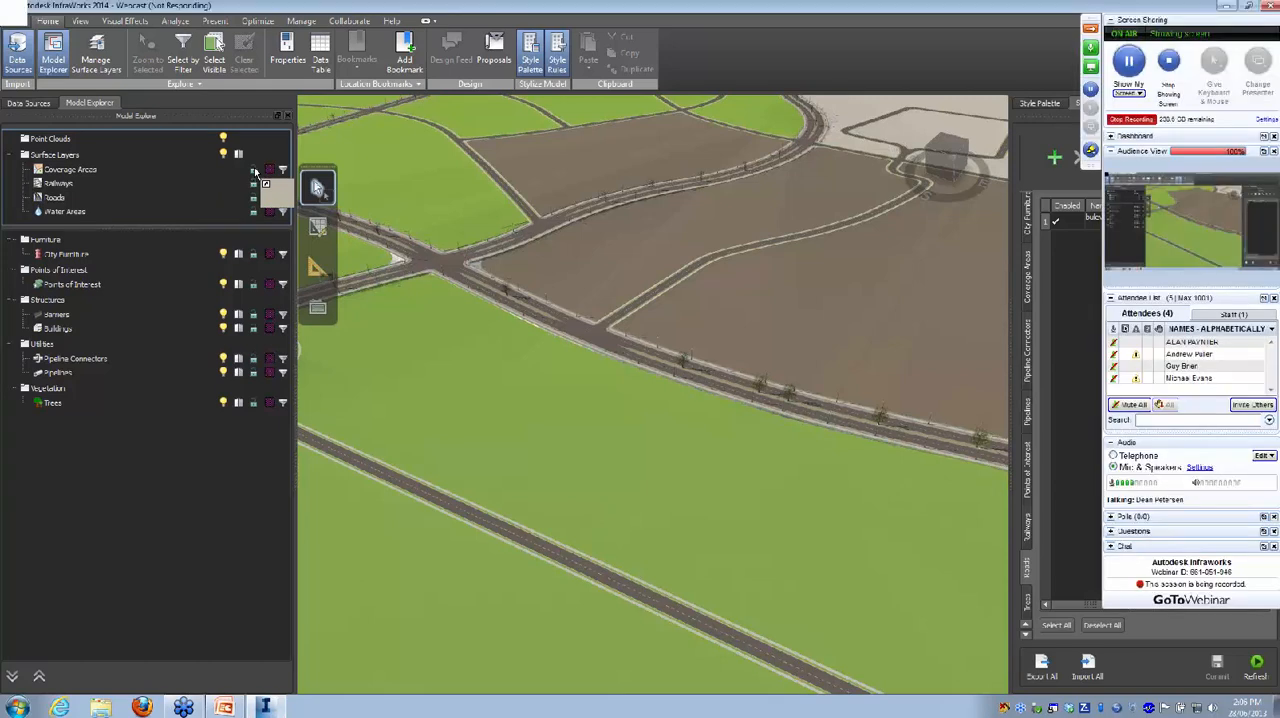
drag(255, 175, 227, 168)
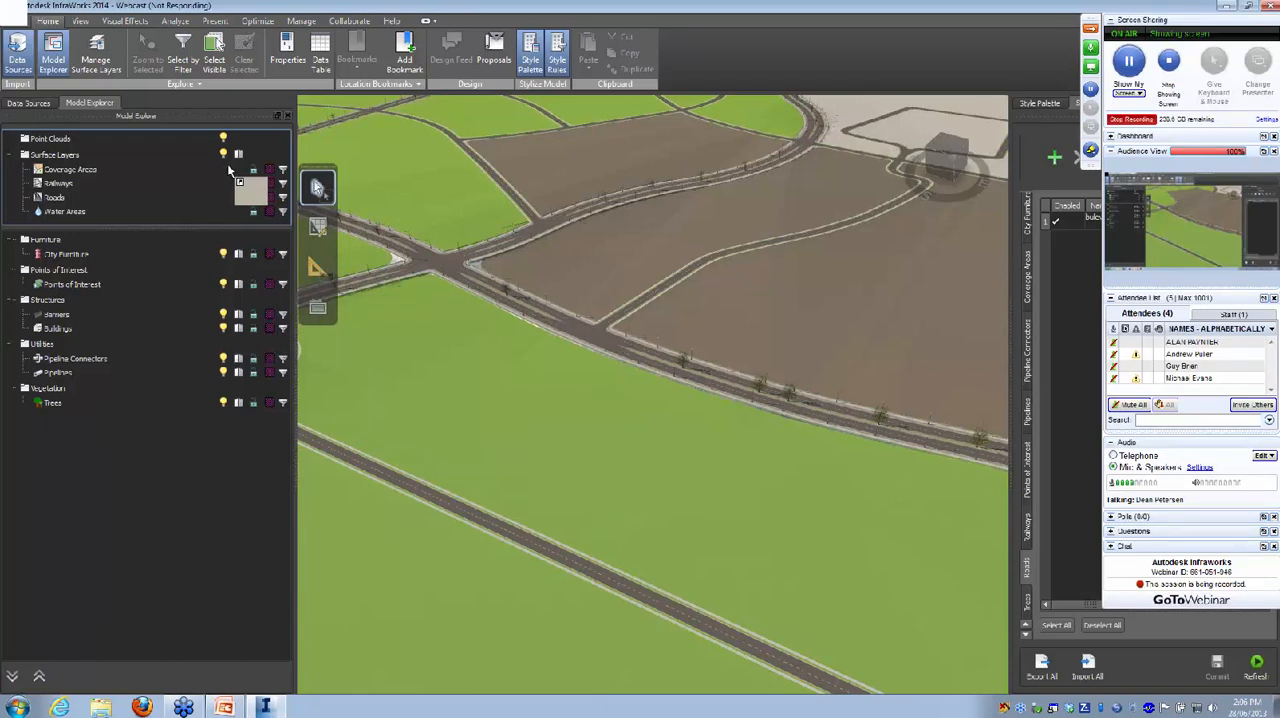
drag(229, 170, 215, 185)
drag(215, 183, 199, 456)
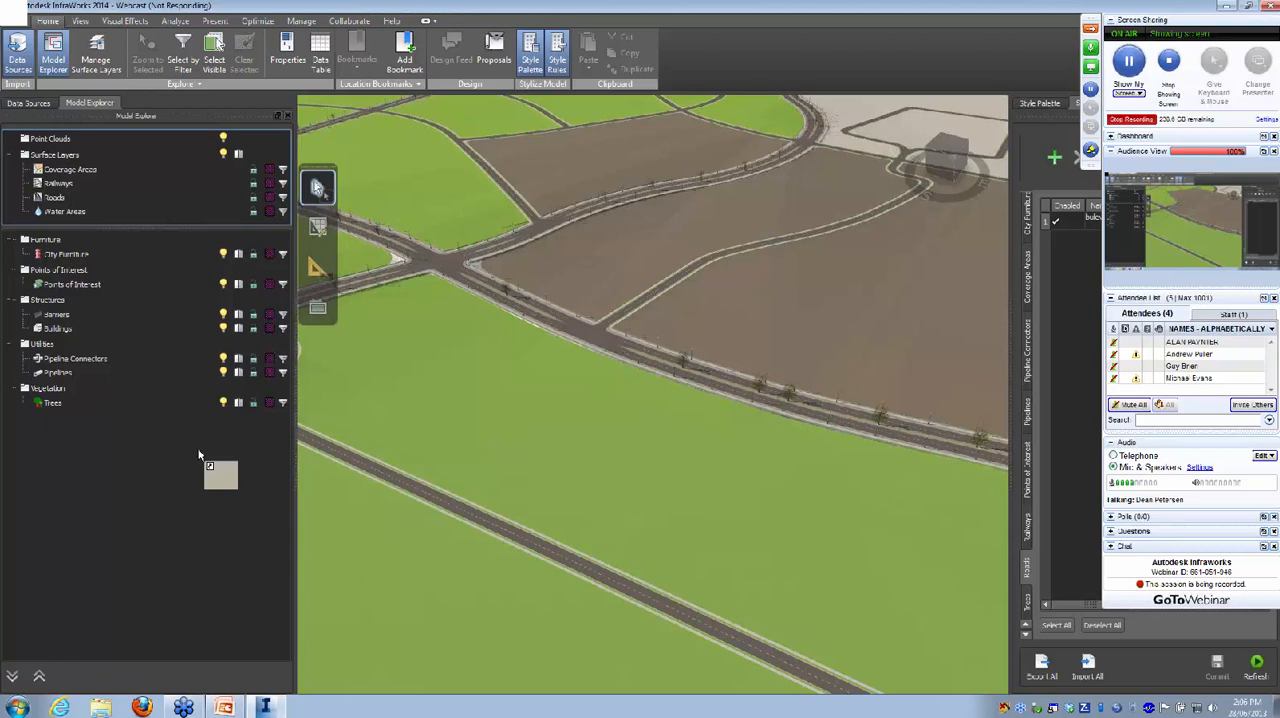
drag(199, 456, 655, 427)
scroll(634, 393, down, 5)
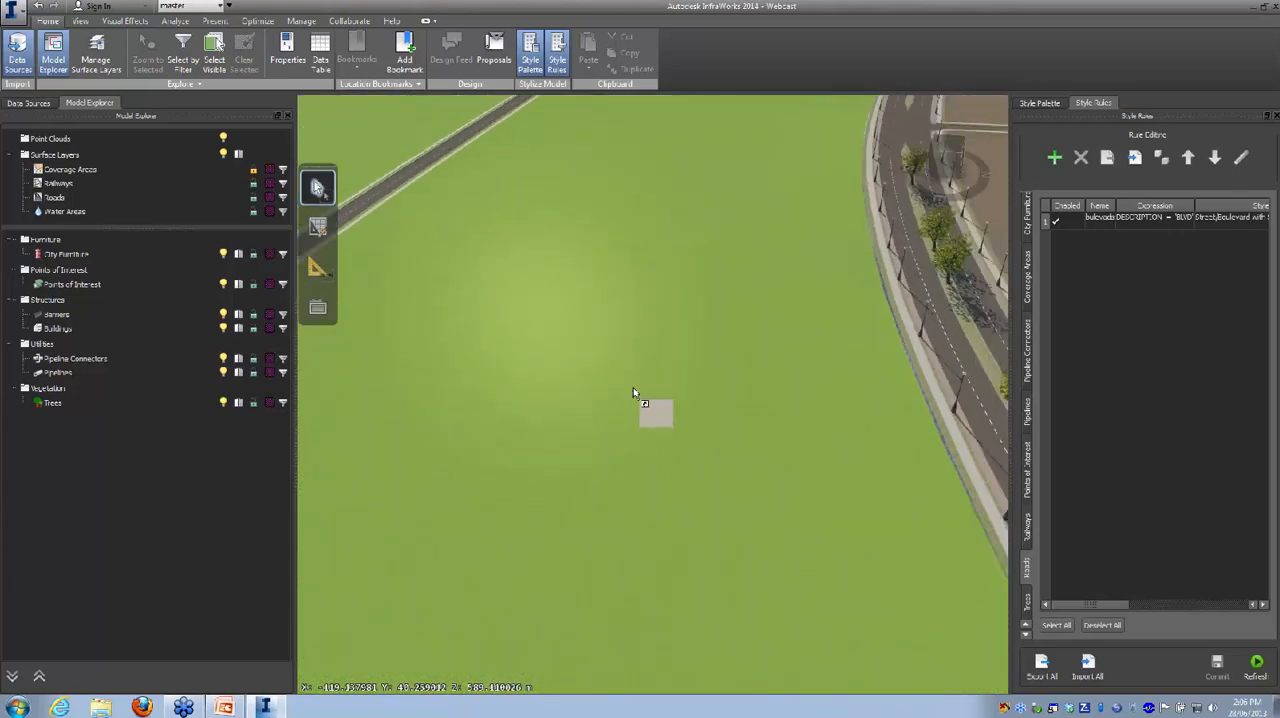
drag(565, 430, 677, 412)
middle_drag(772, 226, 441, 354)
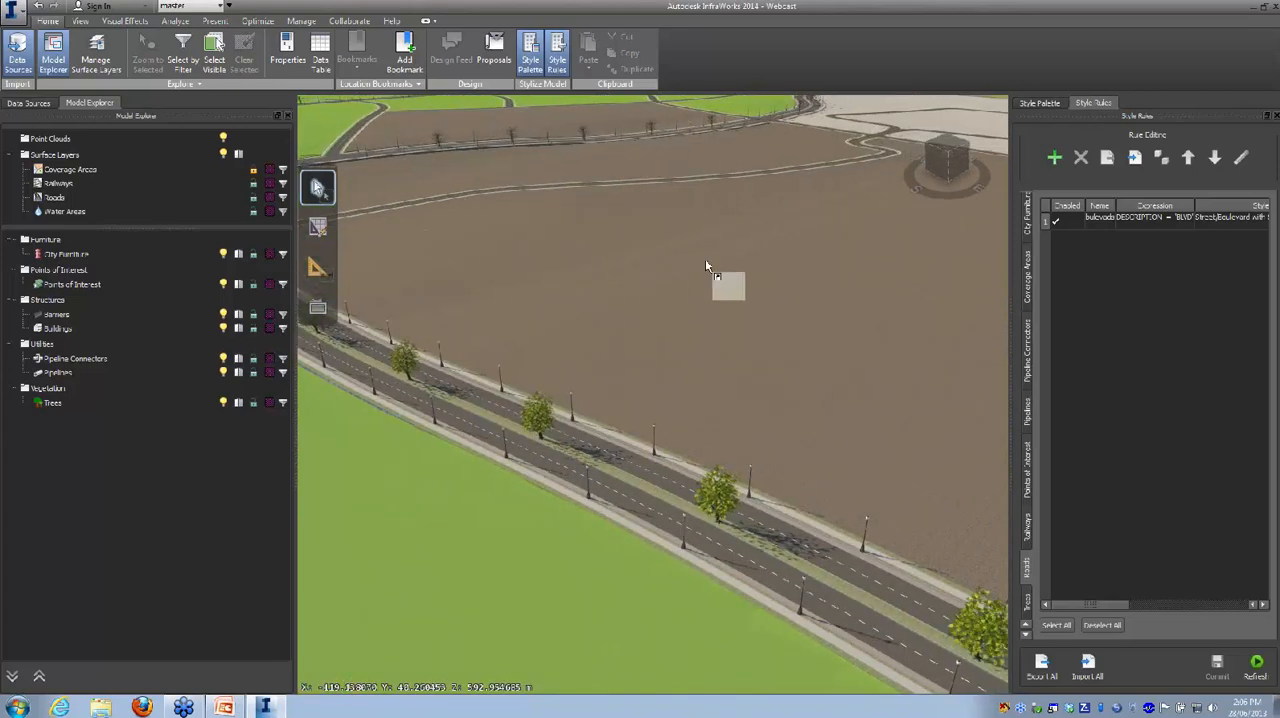
middle_drag(705, 258, 527, 340)
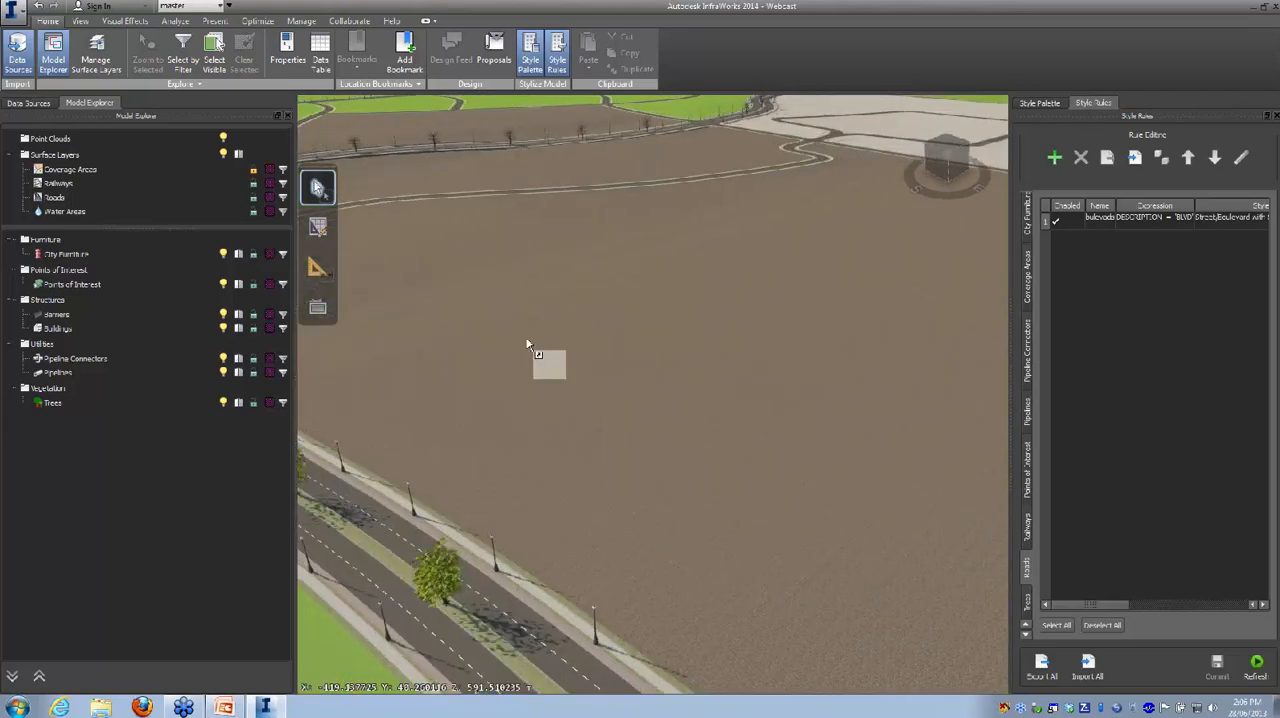
Step: Add the SHP file NEW_BLDGS.shp from the SHP Files folder as a new data source
click(27, 104)
scroll(634, 405, down, 5)
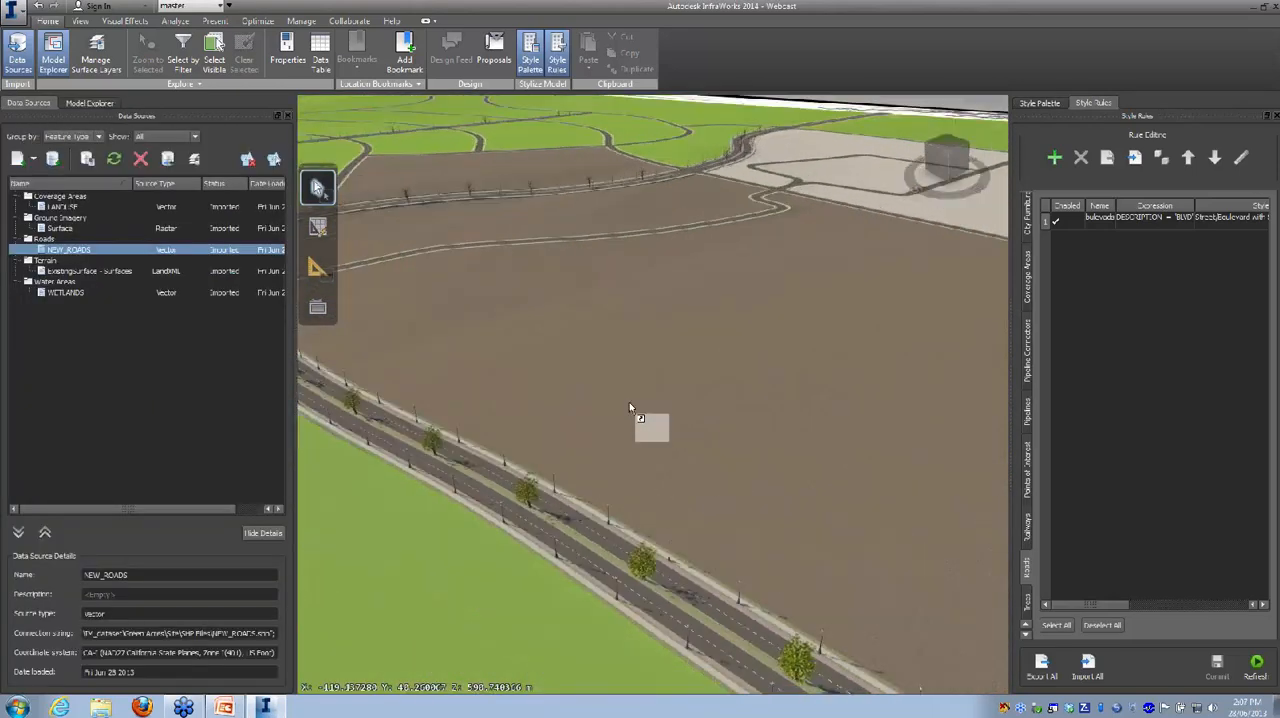
shift+middle_drag(625, 410, 703, 357)
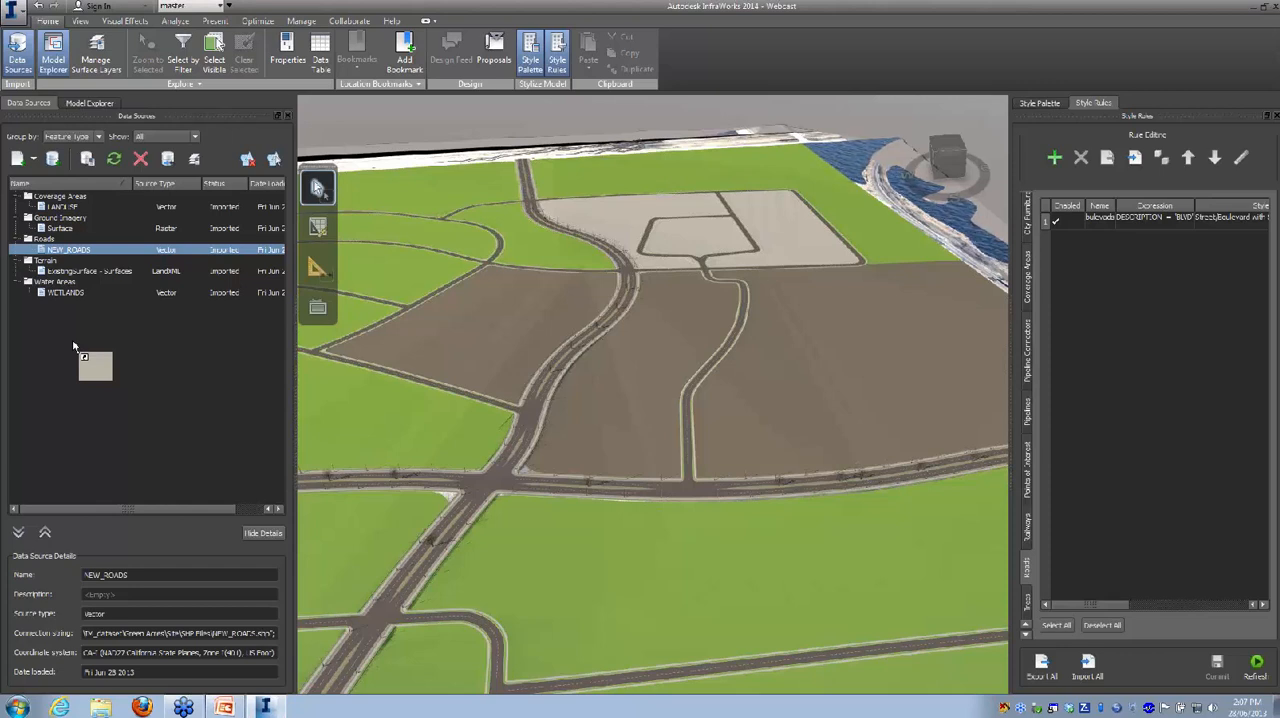
click(35, 162)
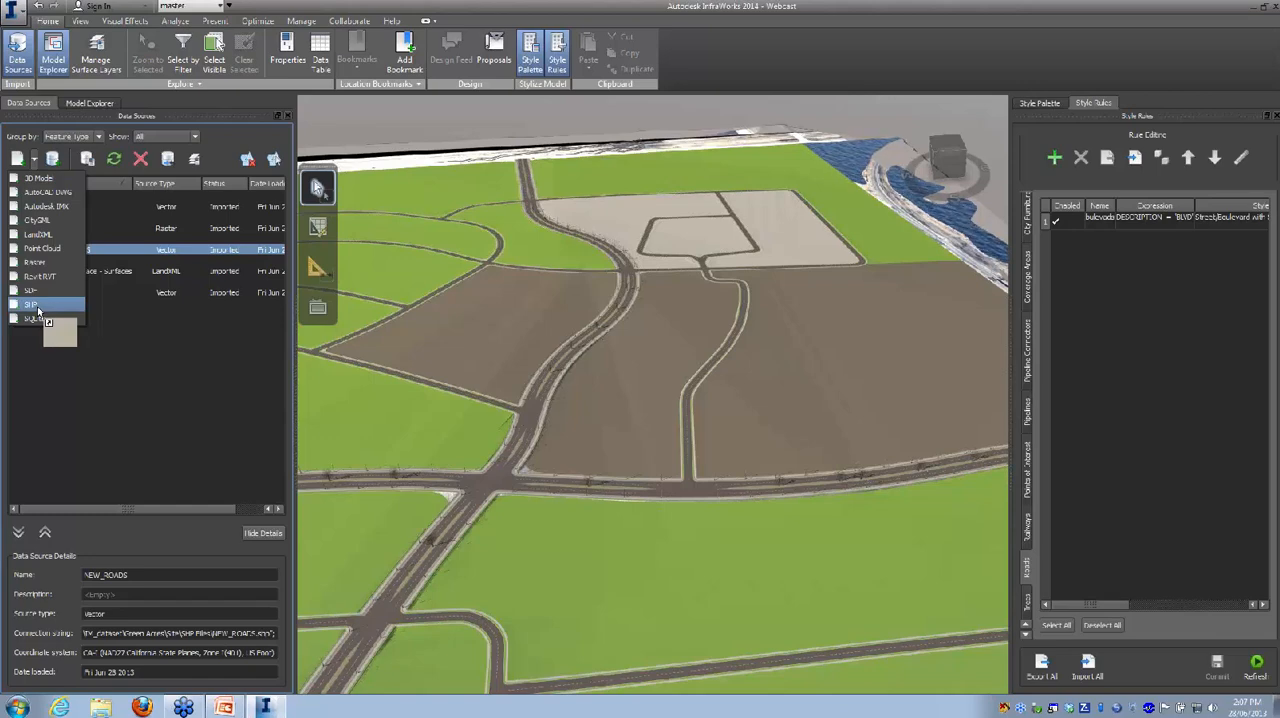
click(33, 304)
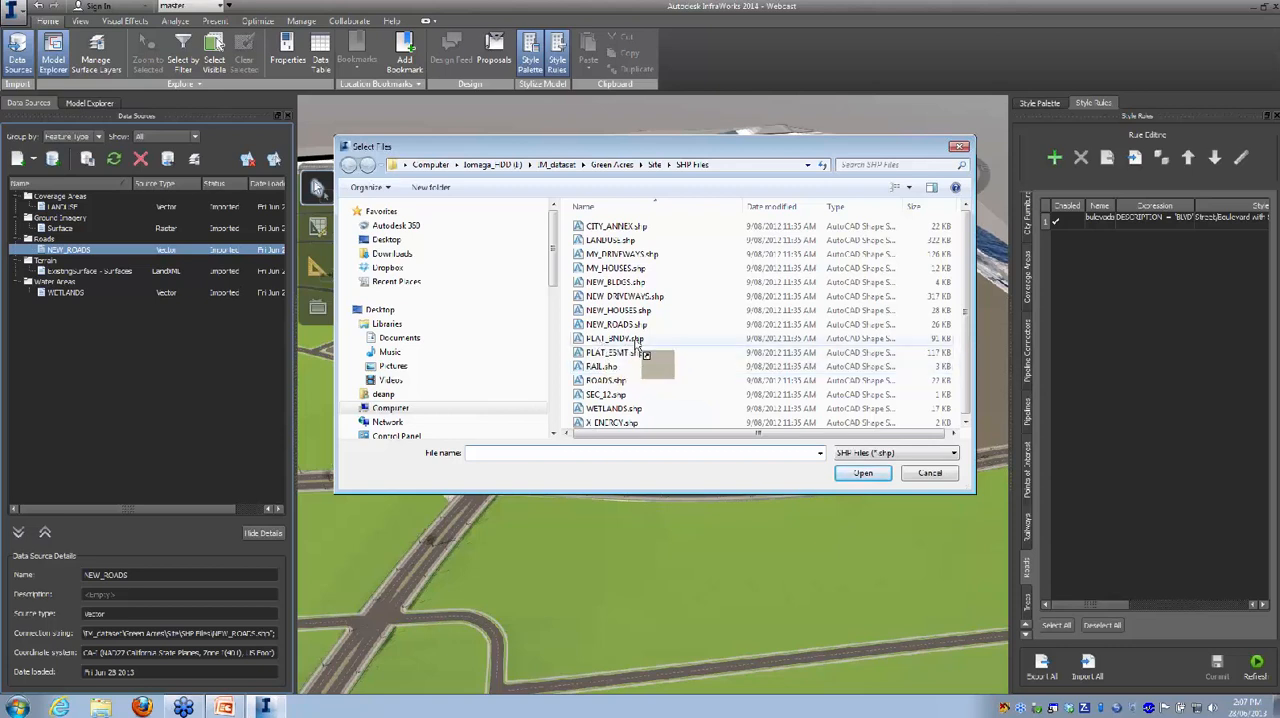
click(615, 283)
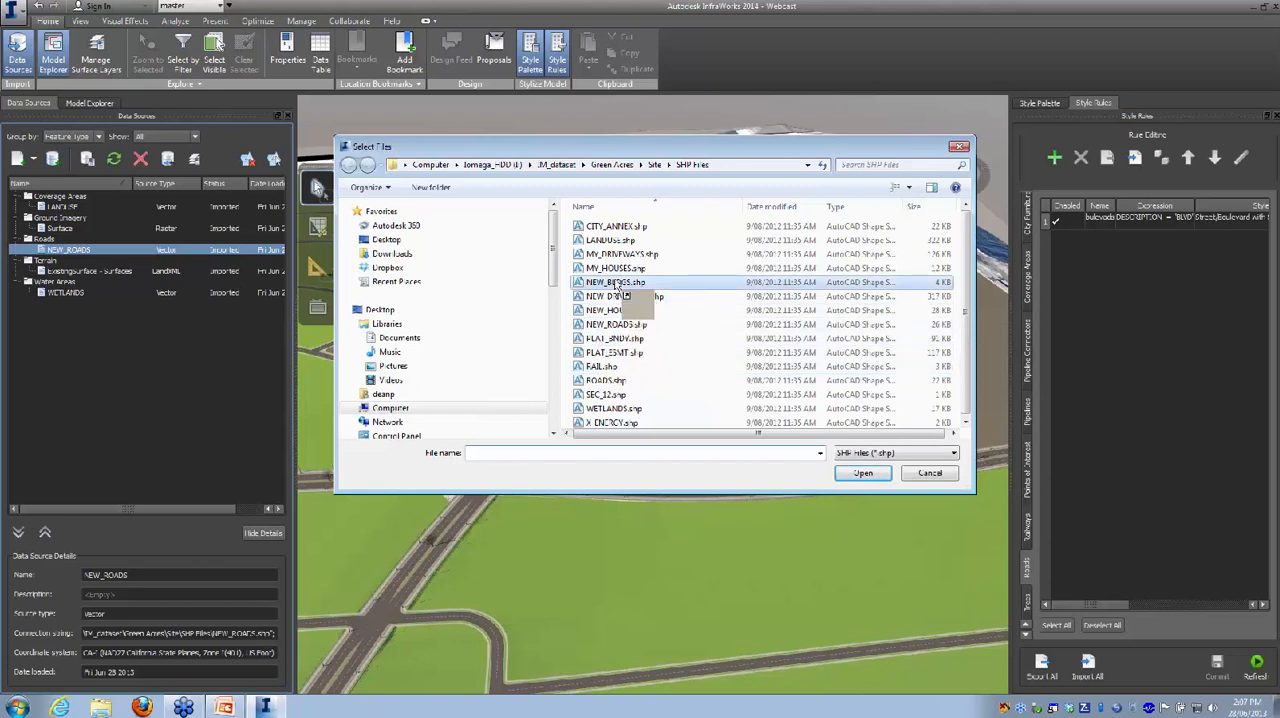
click(866, 475)
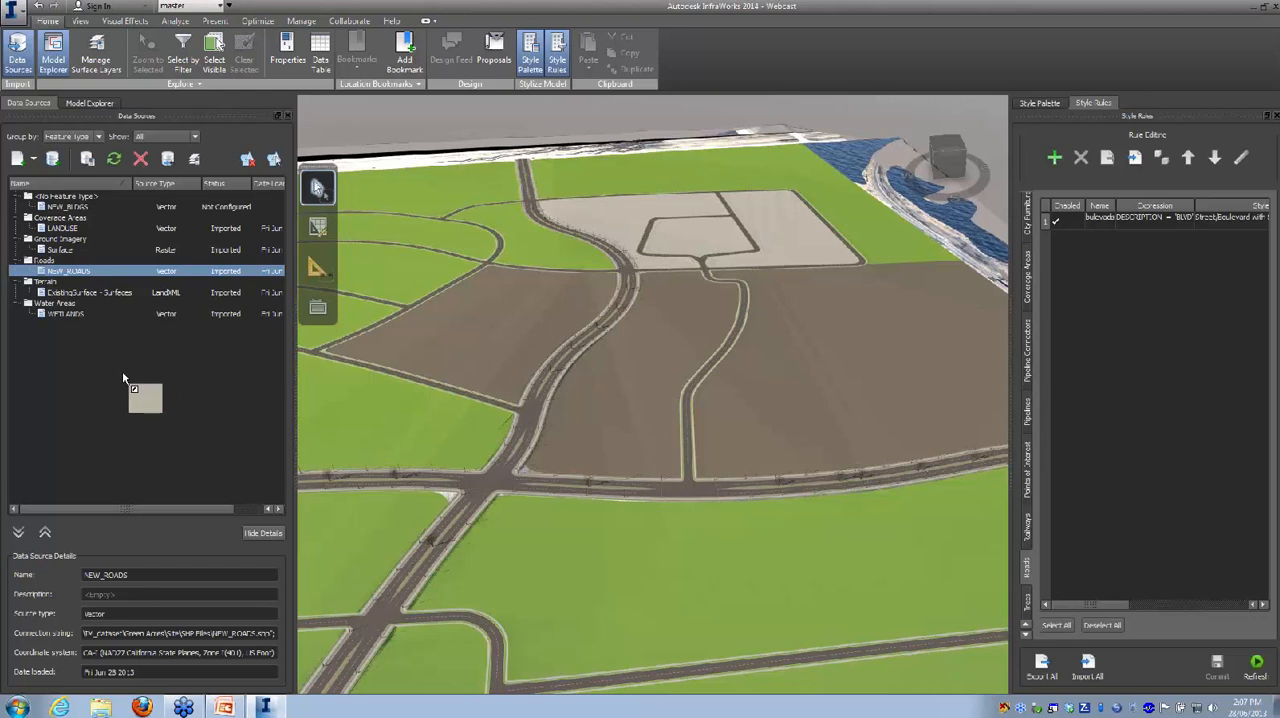
Step: Open the configuration of the NEW_BLDGS data source and set its type to Buildings
right_click(224, 208)
click(250, 214)
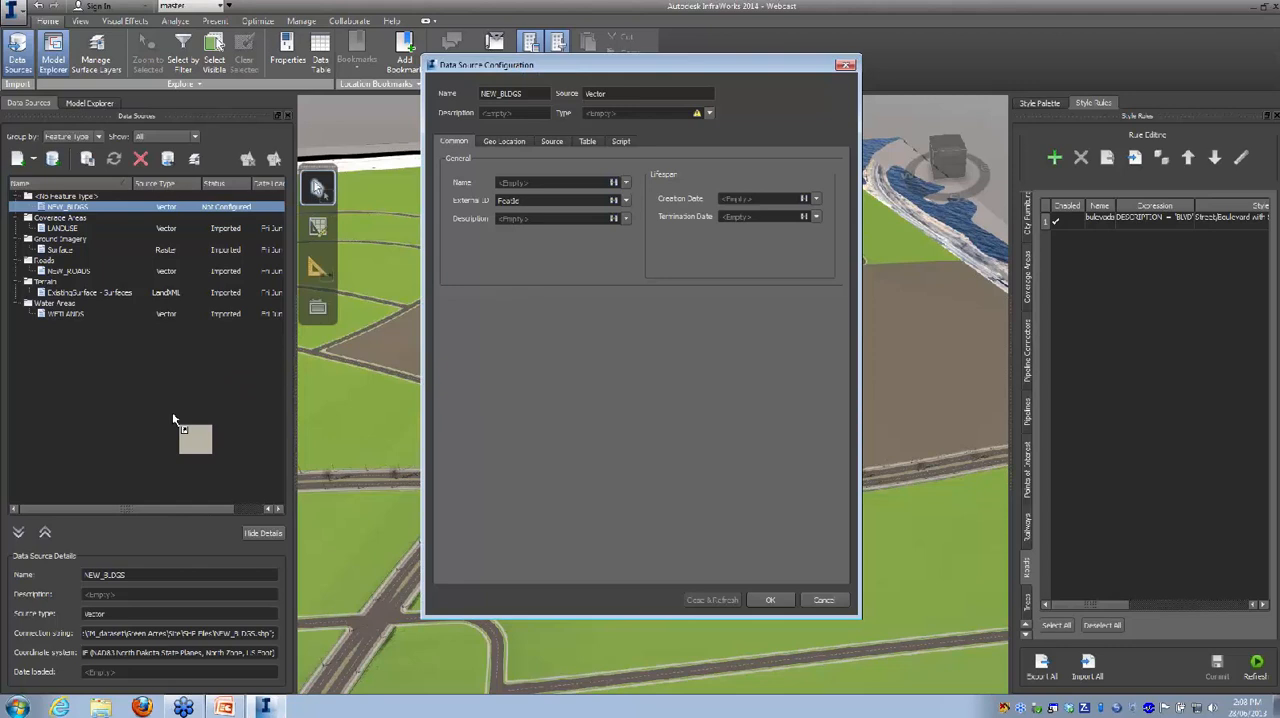
click(709, 114)
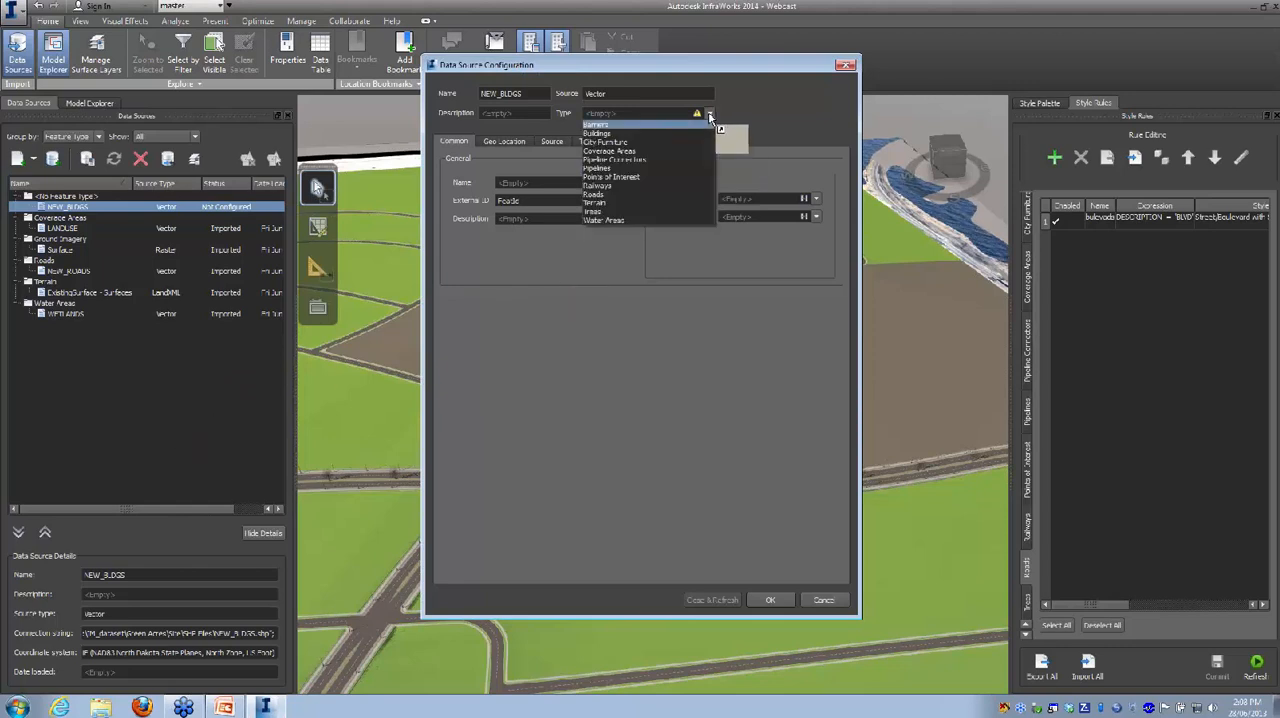
click(625, 133)
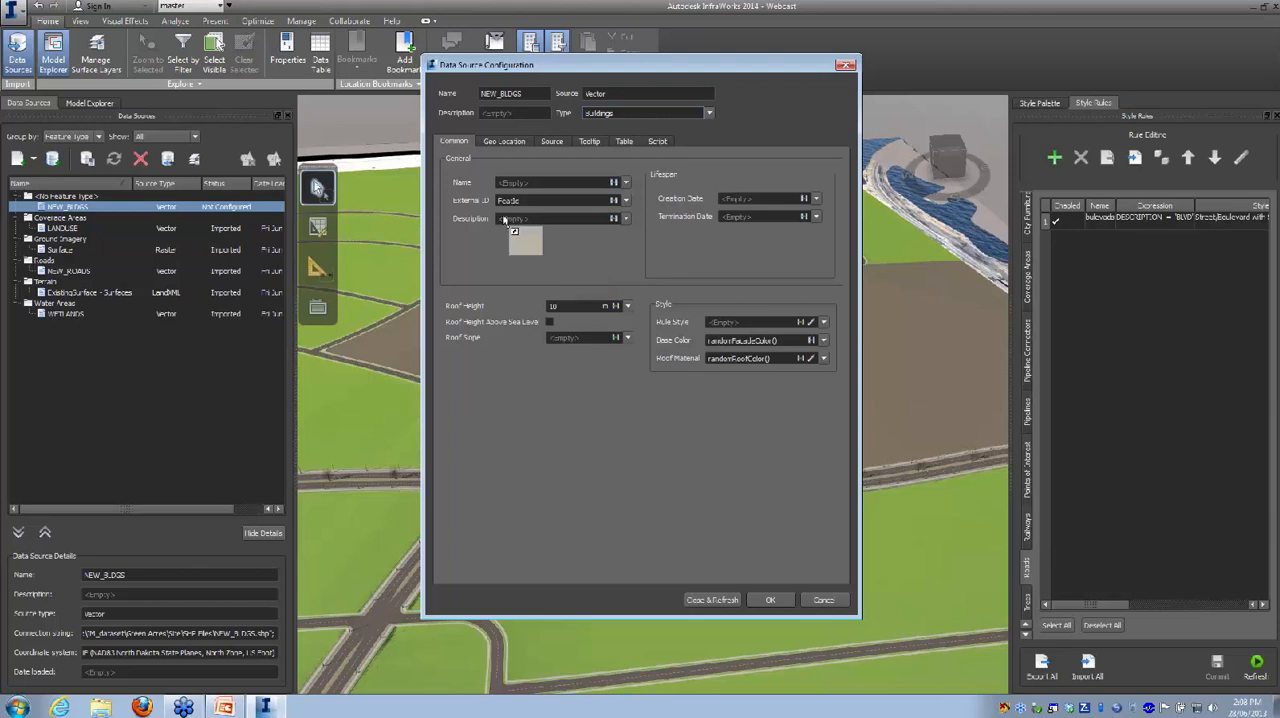
Step: Map the buildings' name to the ID attribute and their description to the TYPE attribute
click(624, 184)
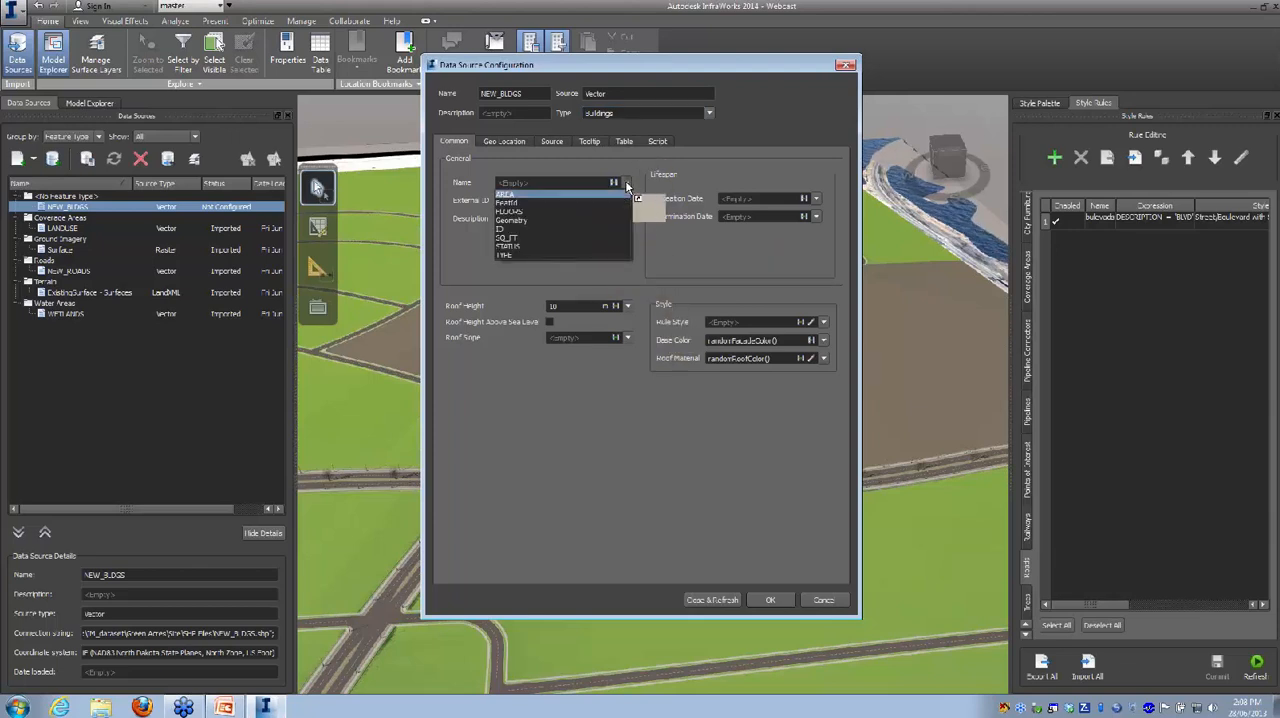
click(526, 254)
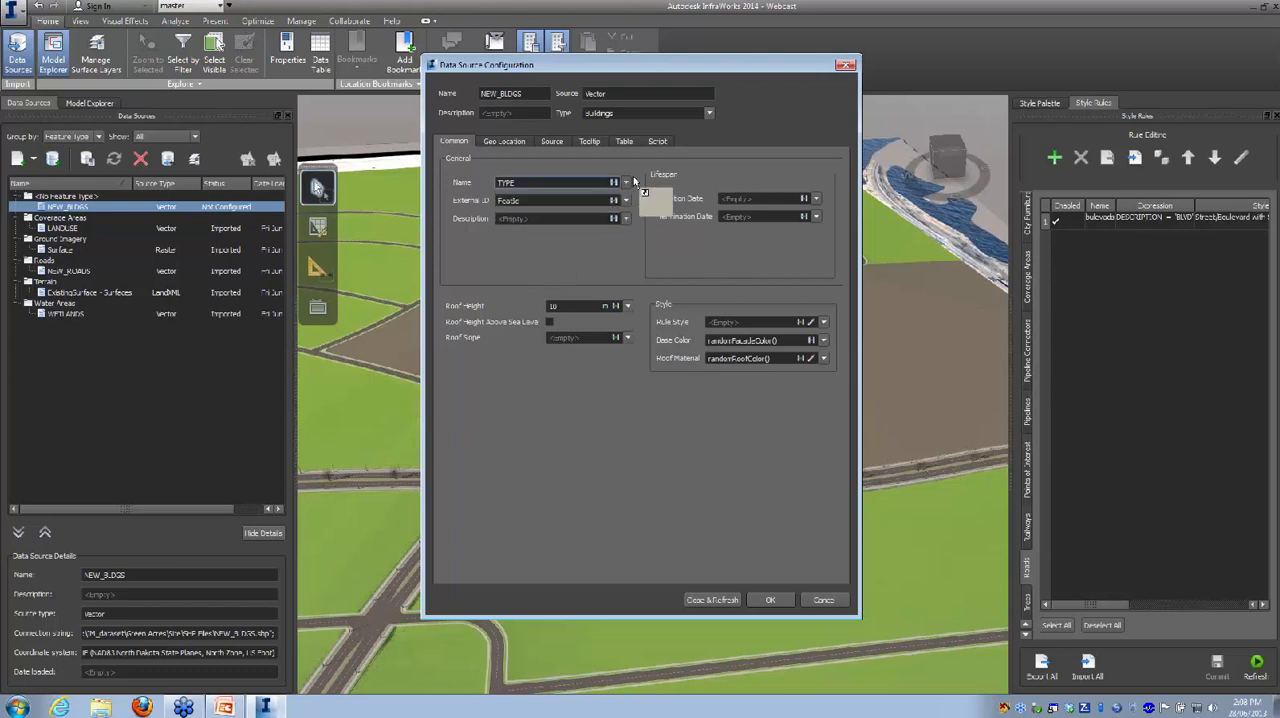
click(626, 183)
click(545, 229)
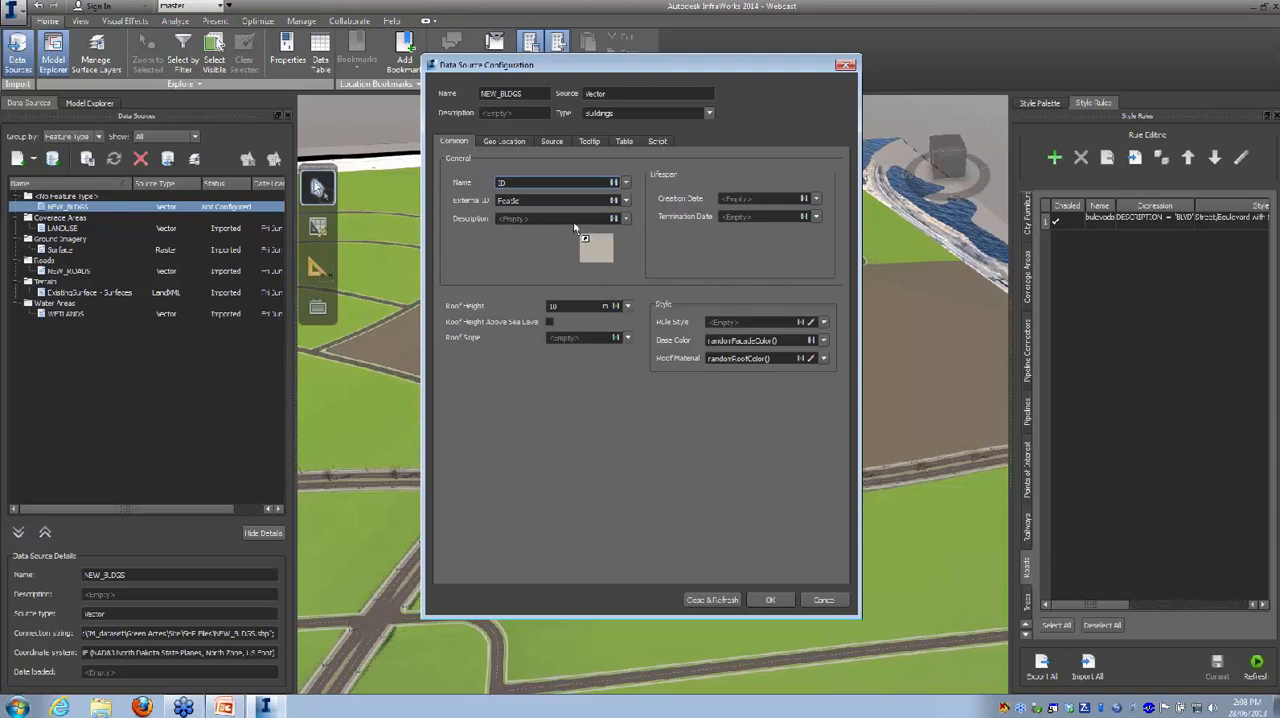
click(626, 218)
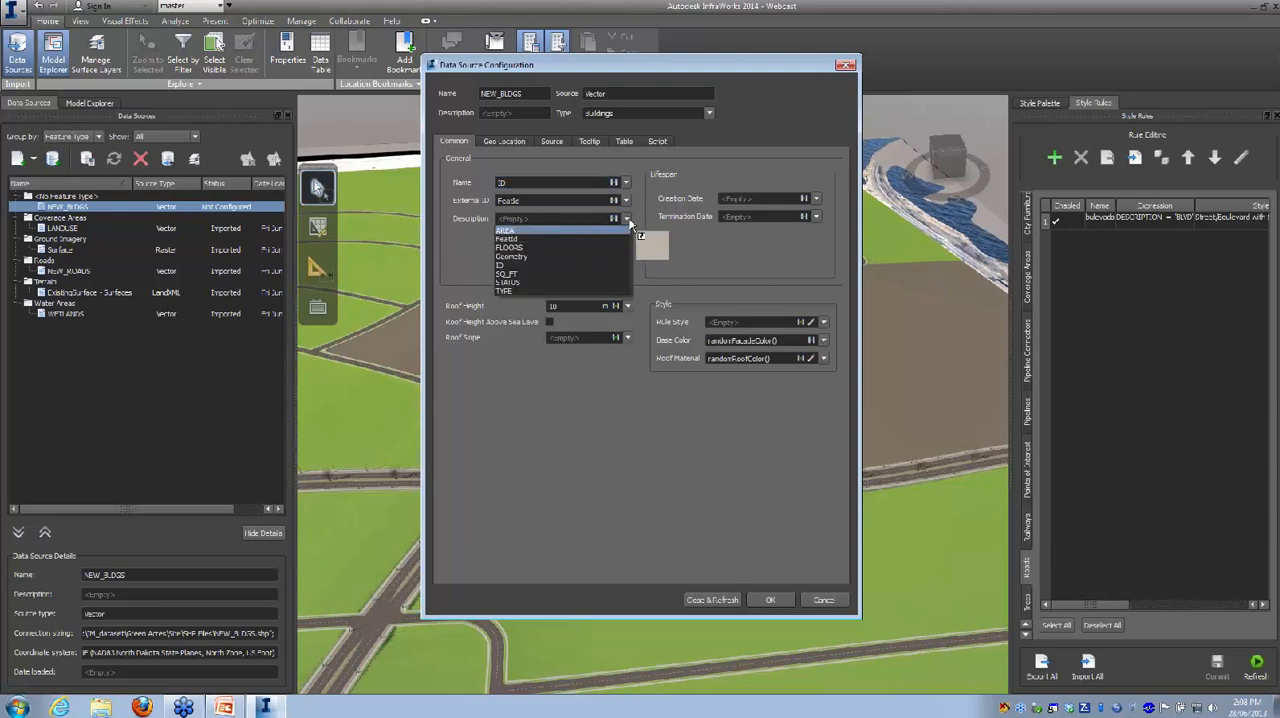
click(530, 290)
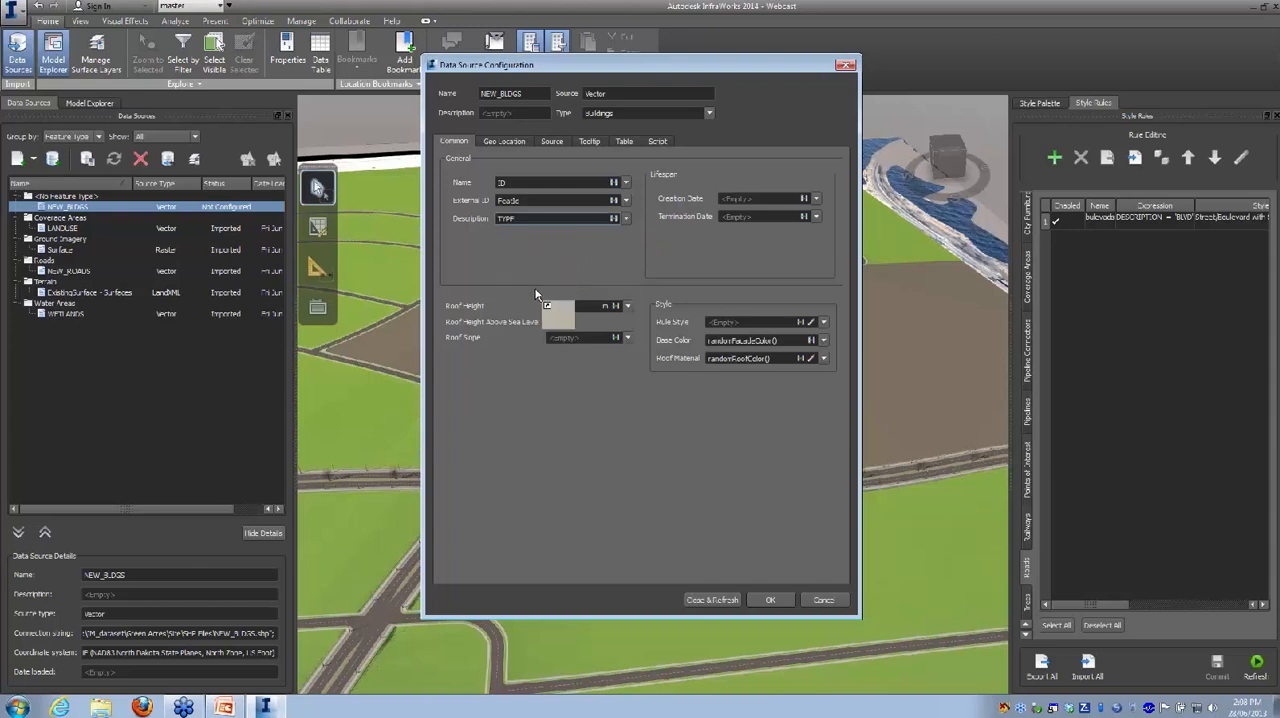
Step: Set the buildings' roof height to FLOORS*4 and their coordinate system to CA-I, applying the configuration with a refresh
click(626, 305)
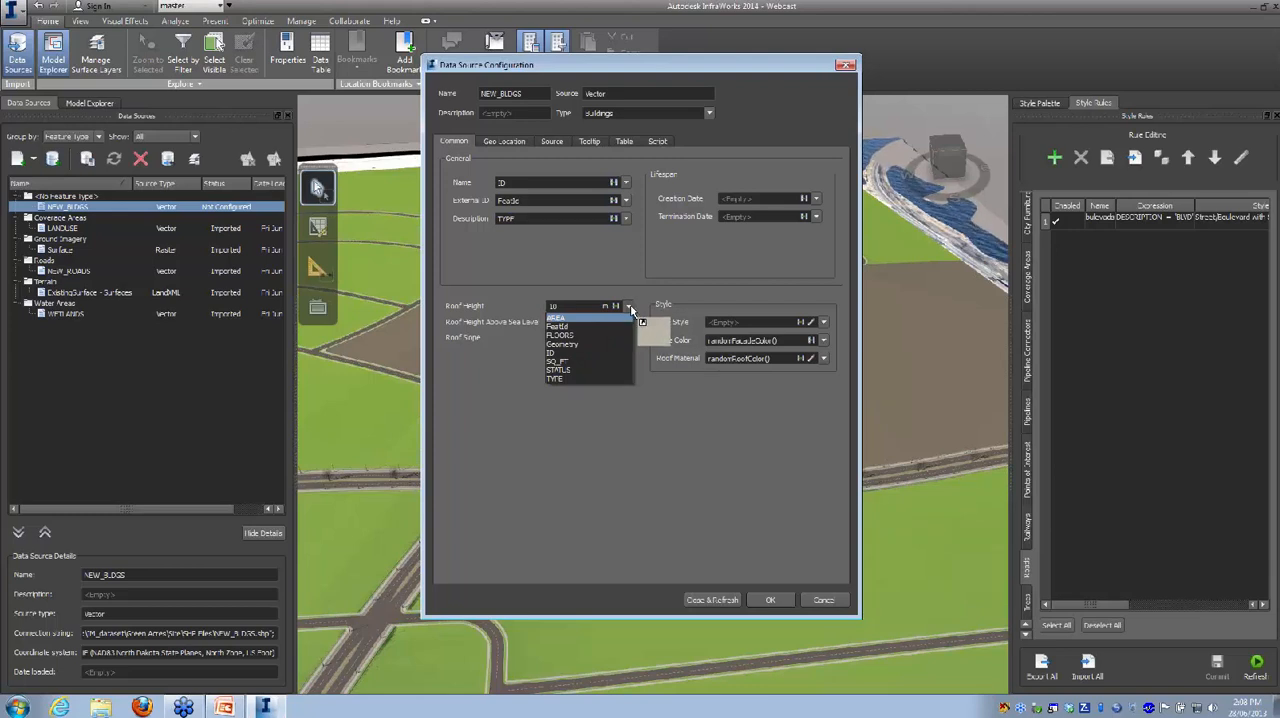
click(561, 336)
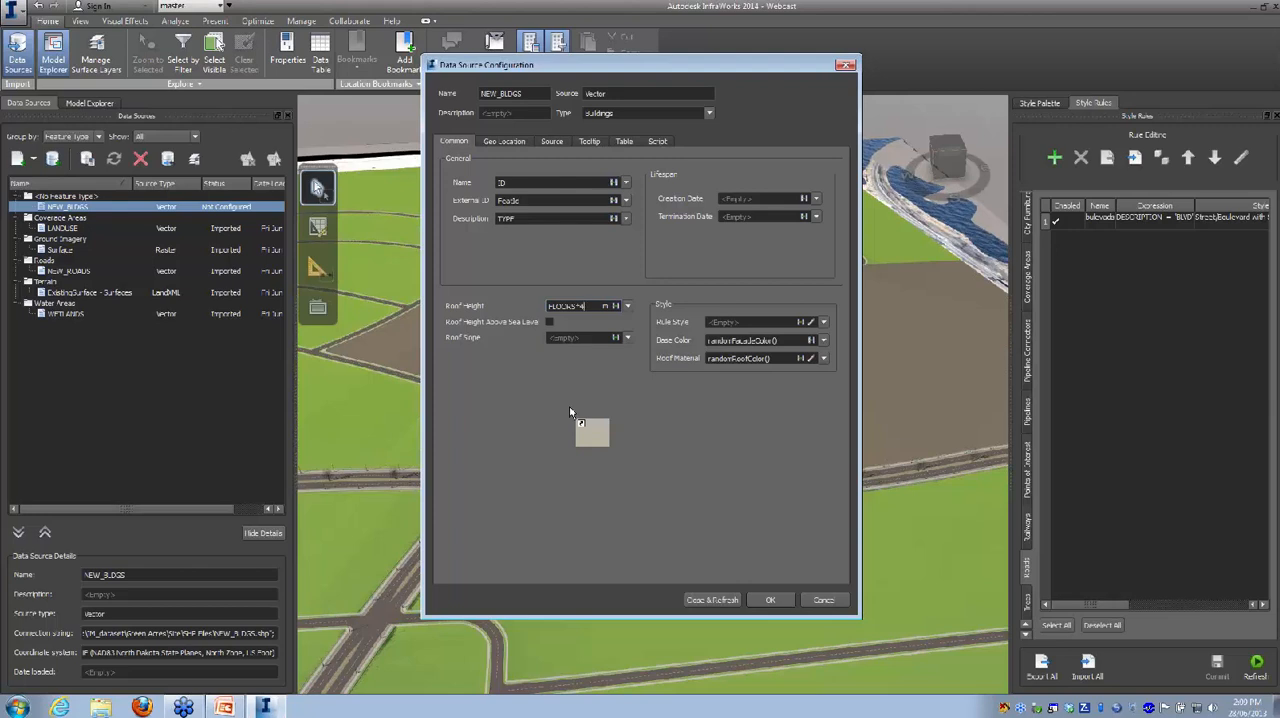
drag(570, 411, 837, 160)
click(838, 162)
click(843, 178)
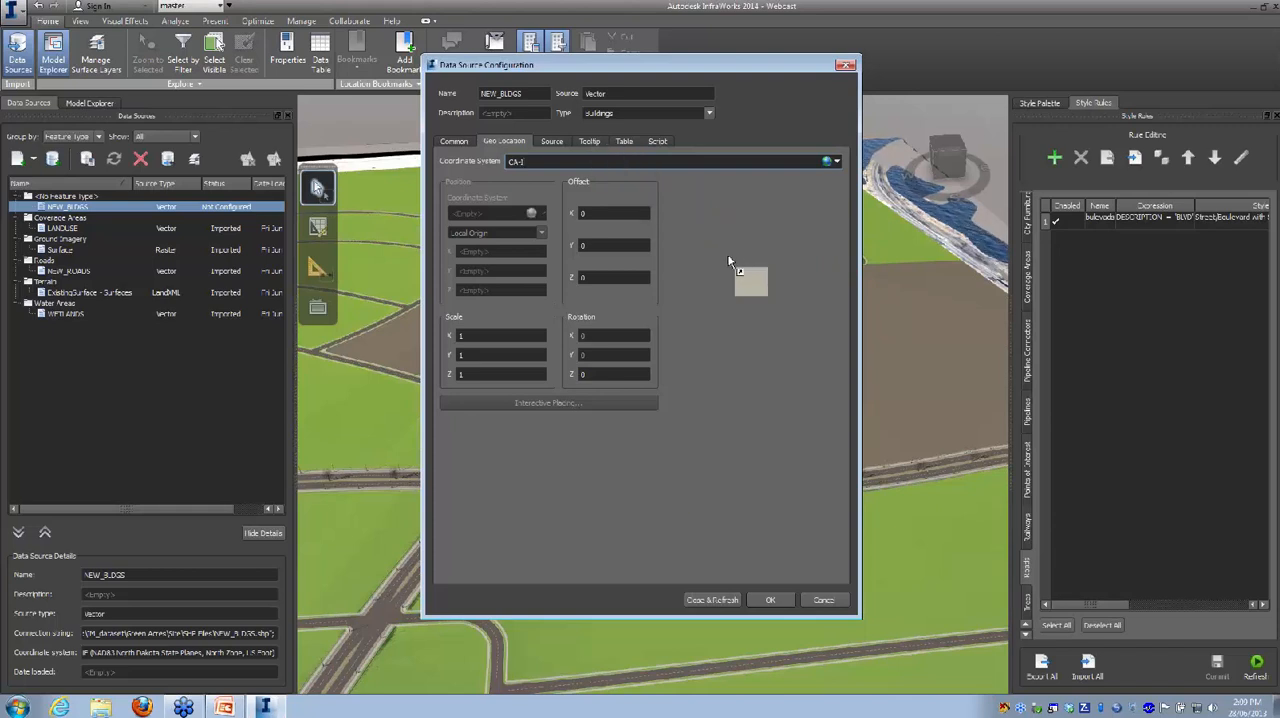
click(716, 600)
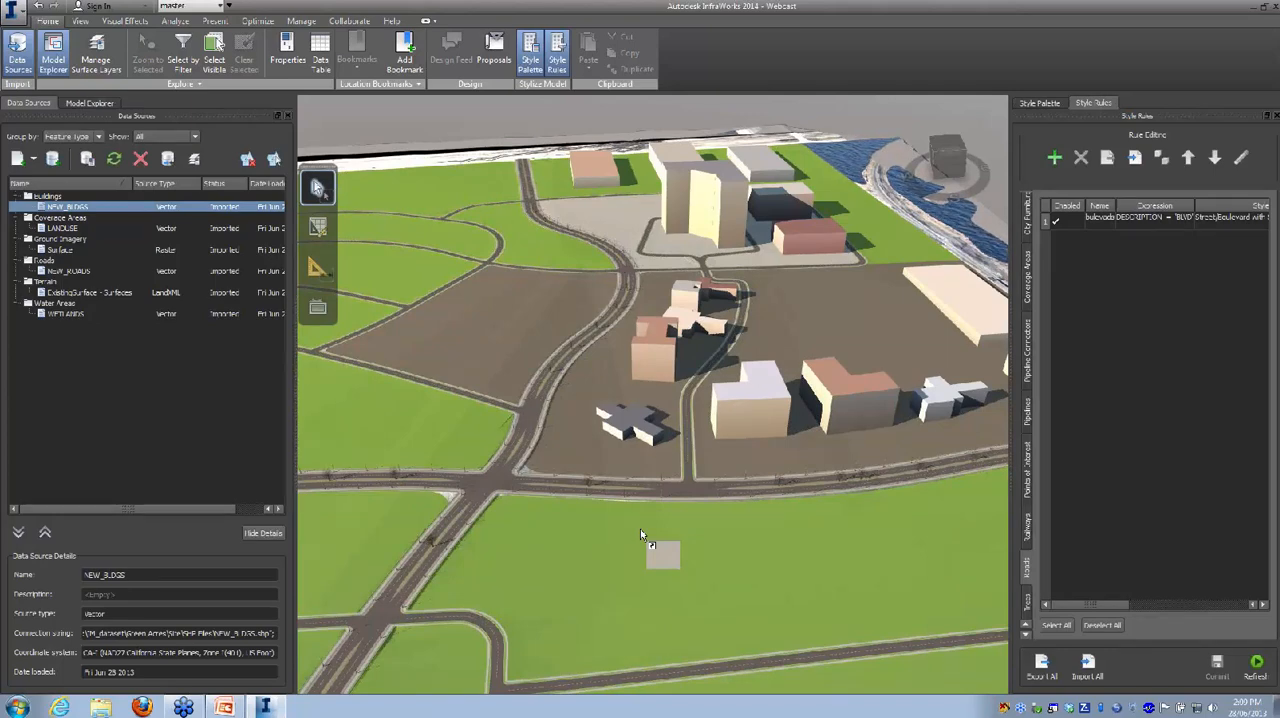
Step: Examine the imported buildings and their varying heights from several sides of the site
drag(745, 547, 575, 509)
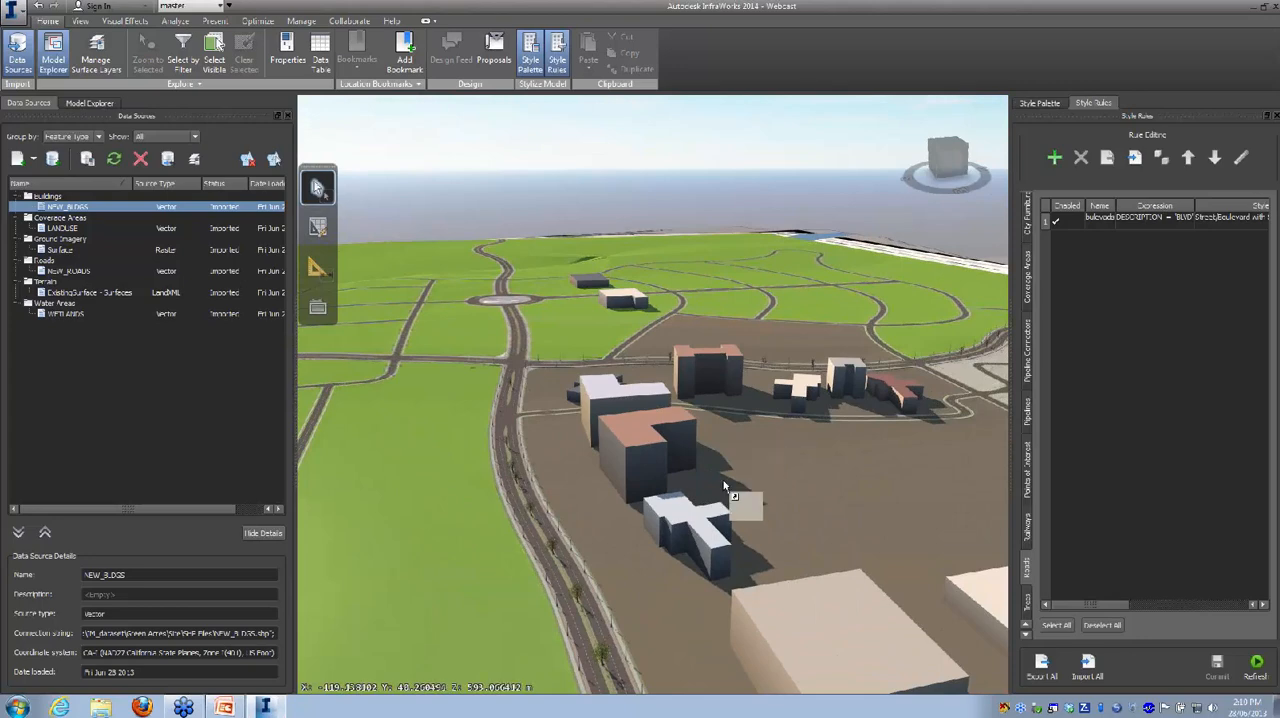
scroll(729, 486, down, 3)
scroll(729, 486, down, 1)
drag(774, 449, 1043, 471)
drag(670, 484, 810, 469)
scroll(561, 420, up, 1)
drag(586, 434, 595, 488)
drag(742, 511, 886, 483)
drag(740, 499, 838, 543)
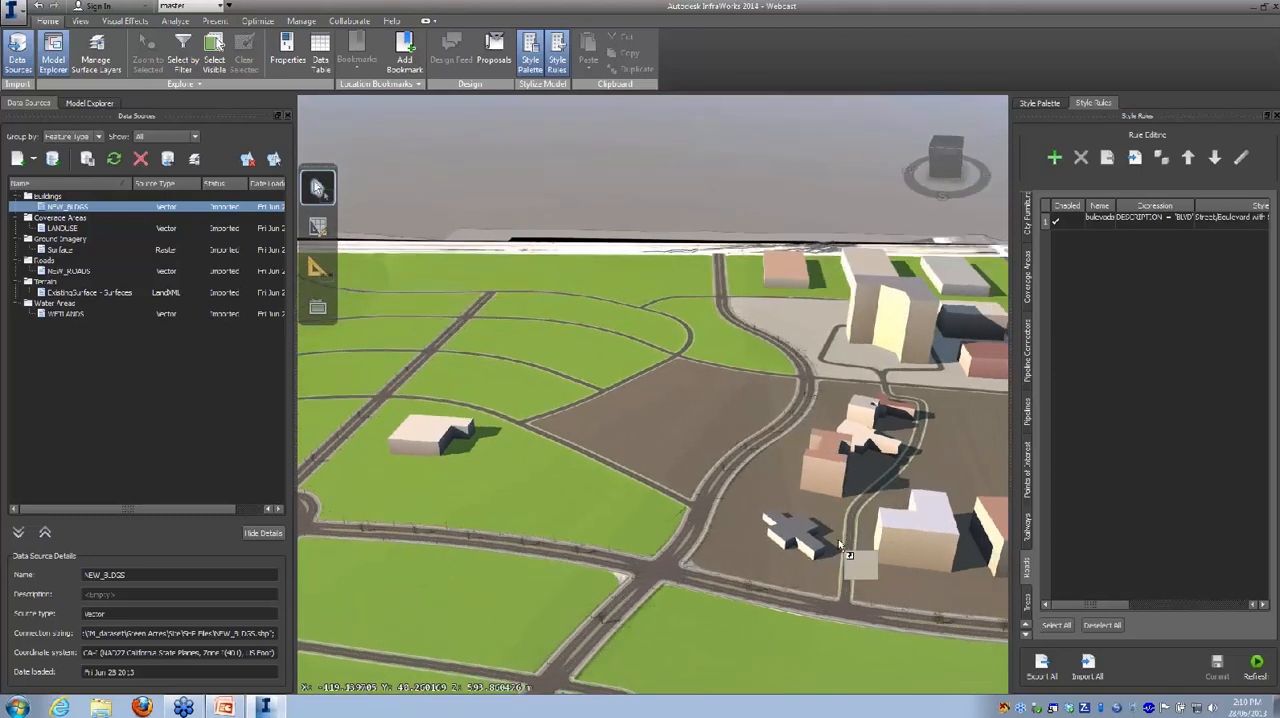
Step: Reopen the NEW_BLDGS data source configuration and set the roof material to Metal Ribbed Green from the Roofing materials
right_click(94, 208)
click(117, 214)
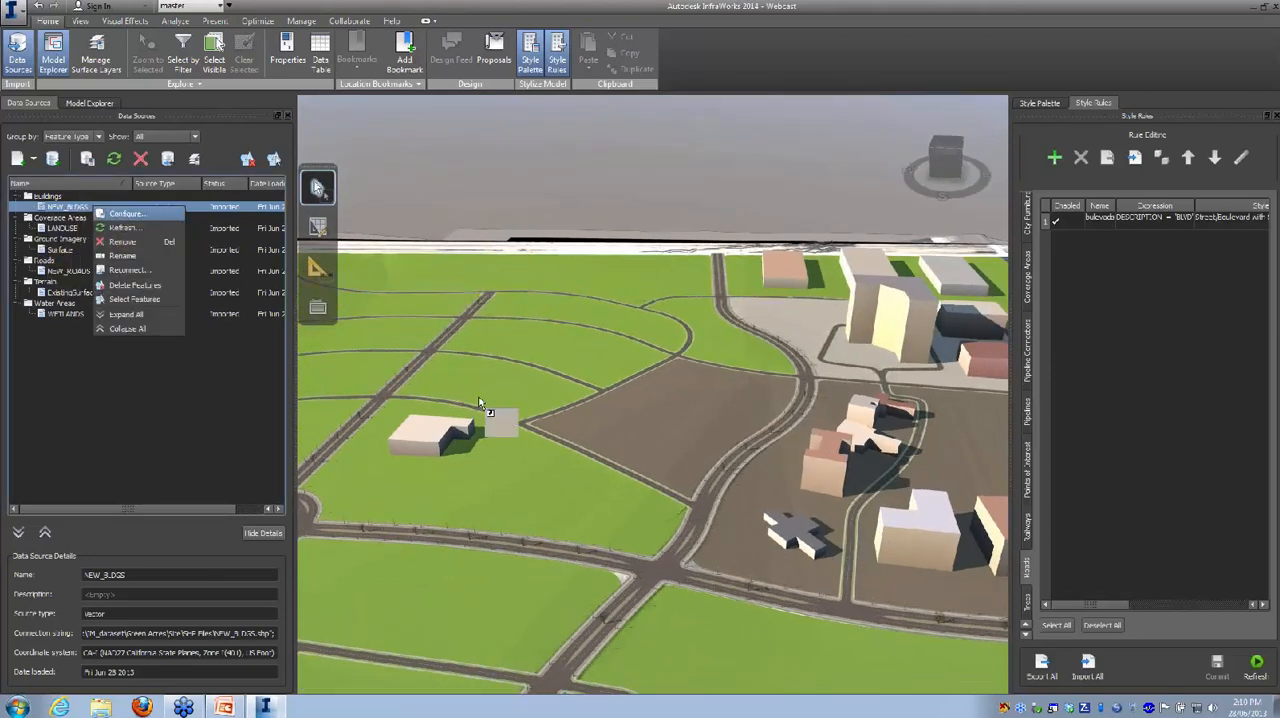
drag(480, 402, 658, 433)
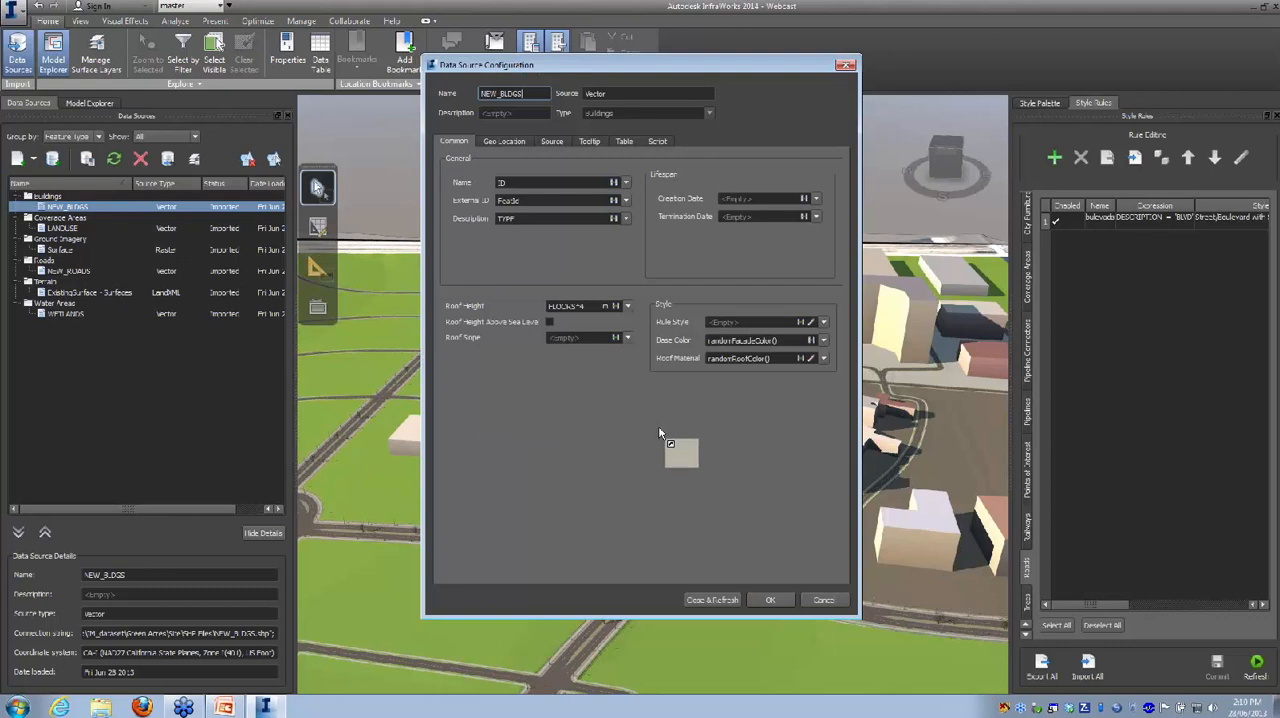
drag(732, 371, 810, 361)
click(810, 361)
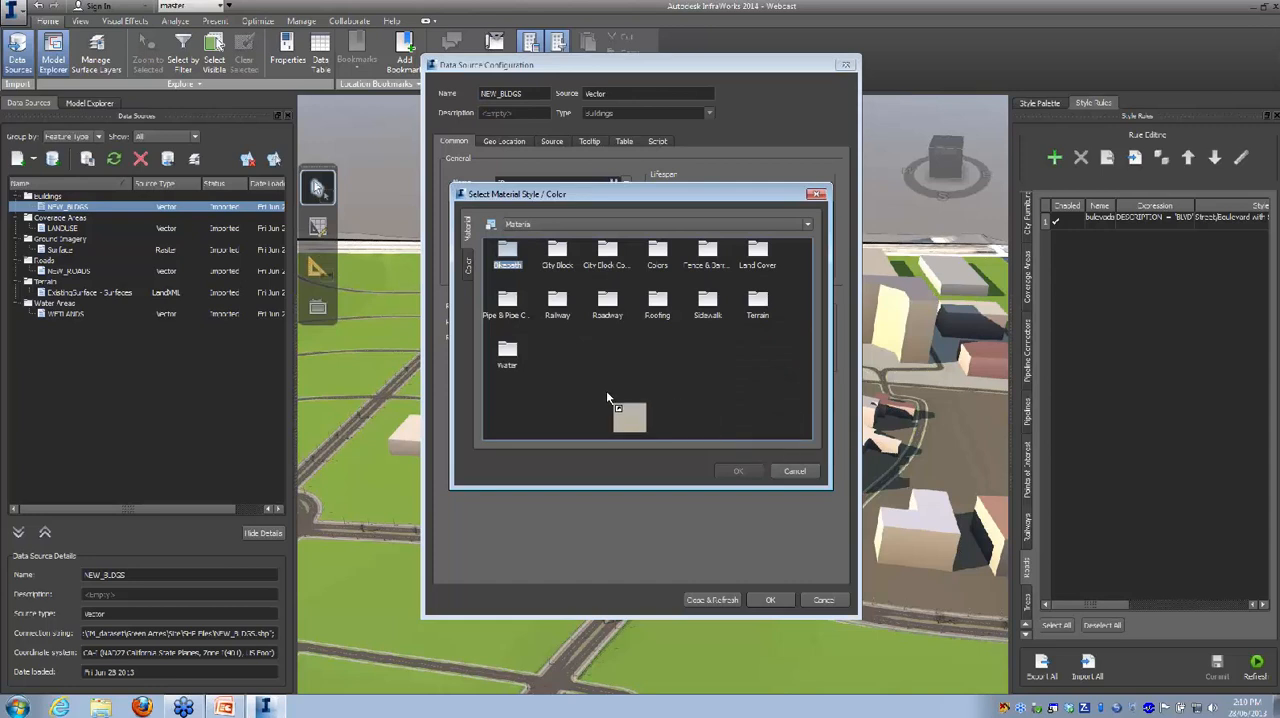
double_click(655, 301)
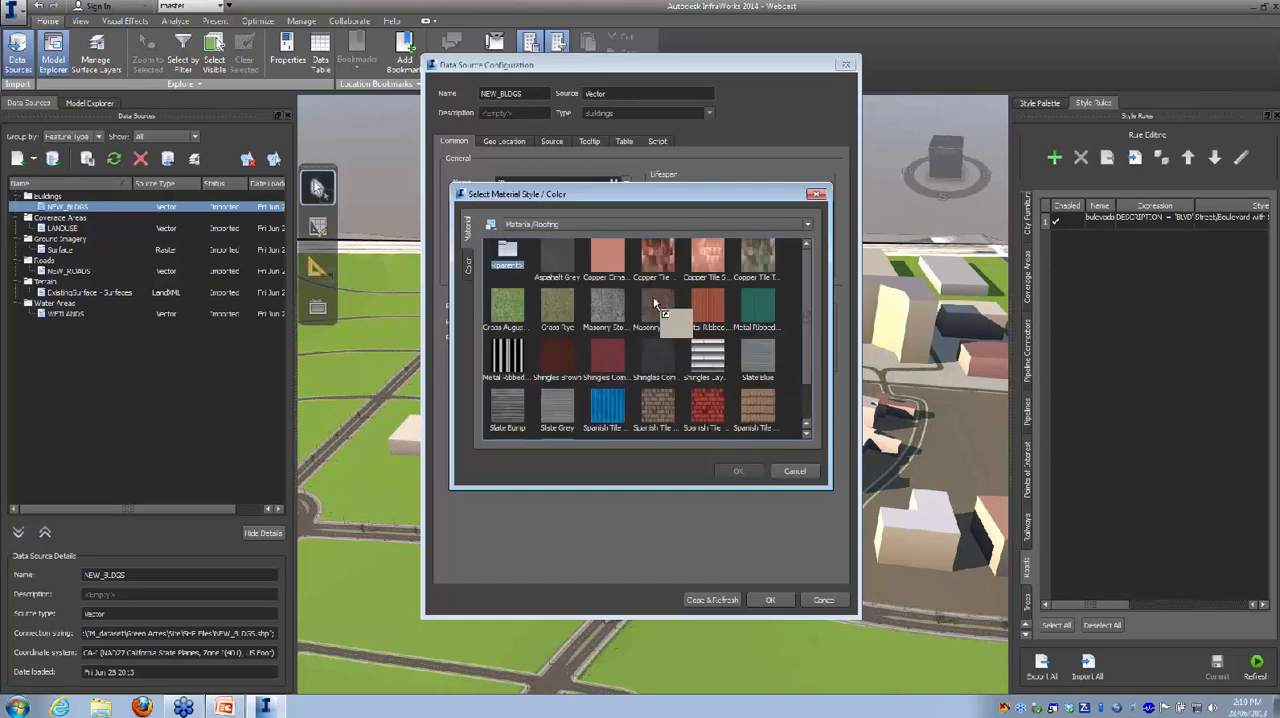
click(760, 312)
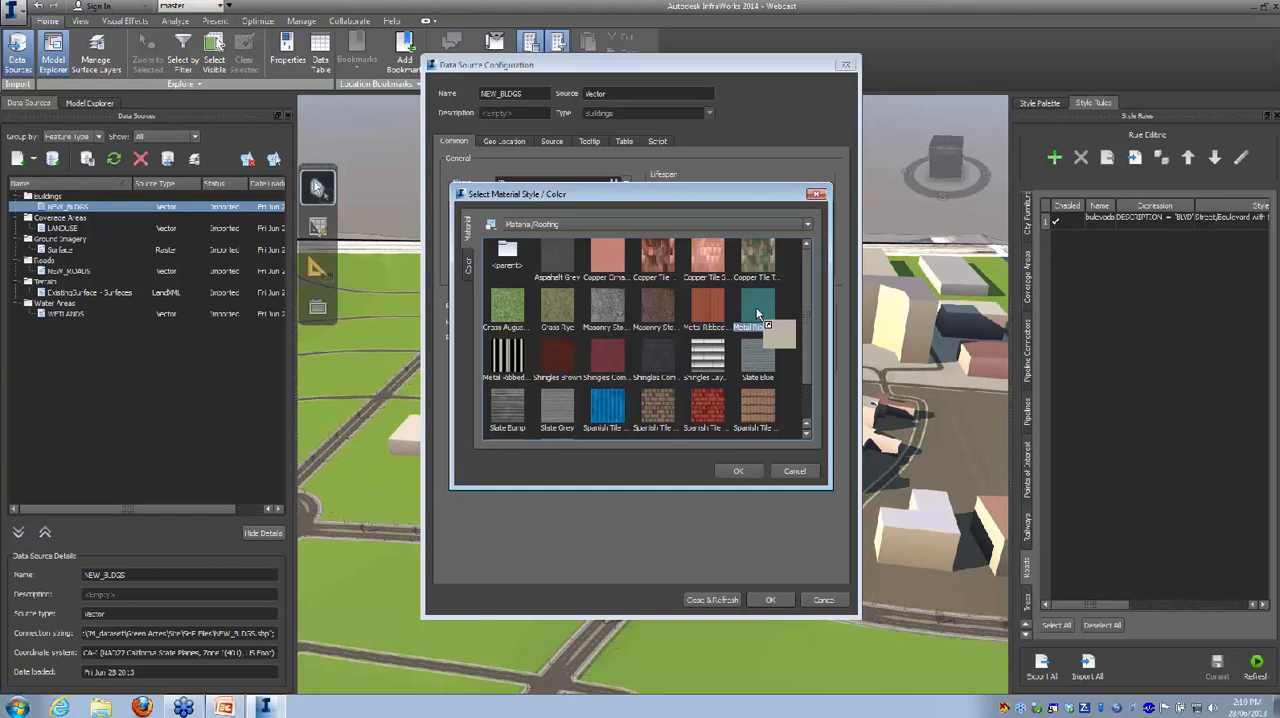
click(752, 470)
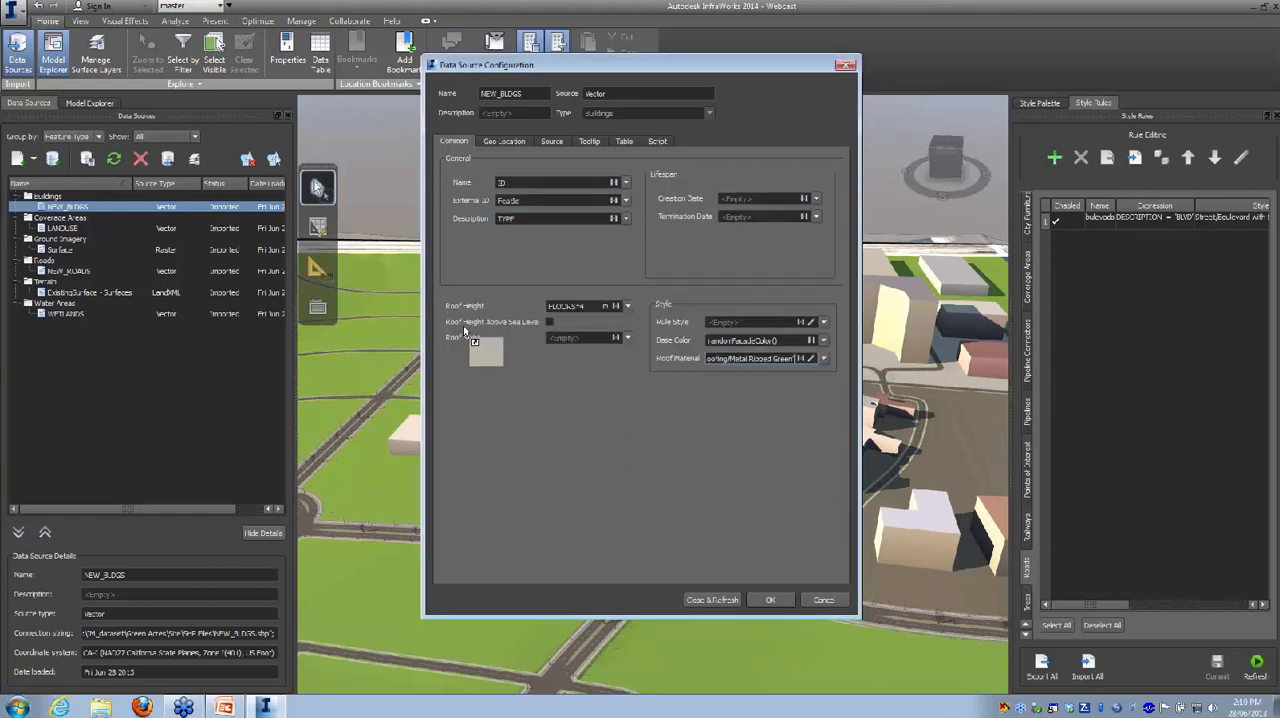
Step: Build the roof slope expression 300000 / AREA for the buildings
click(587, 341)
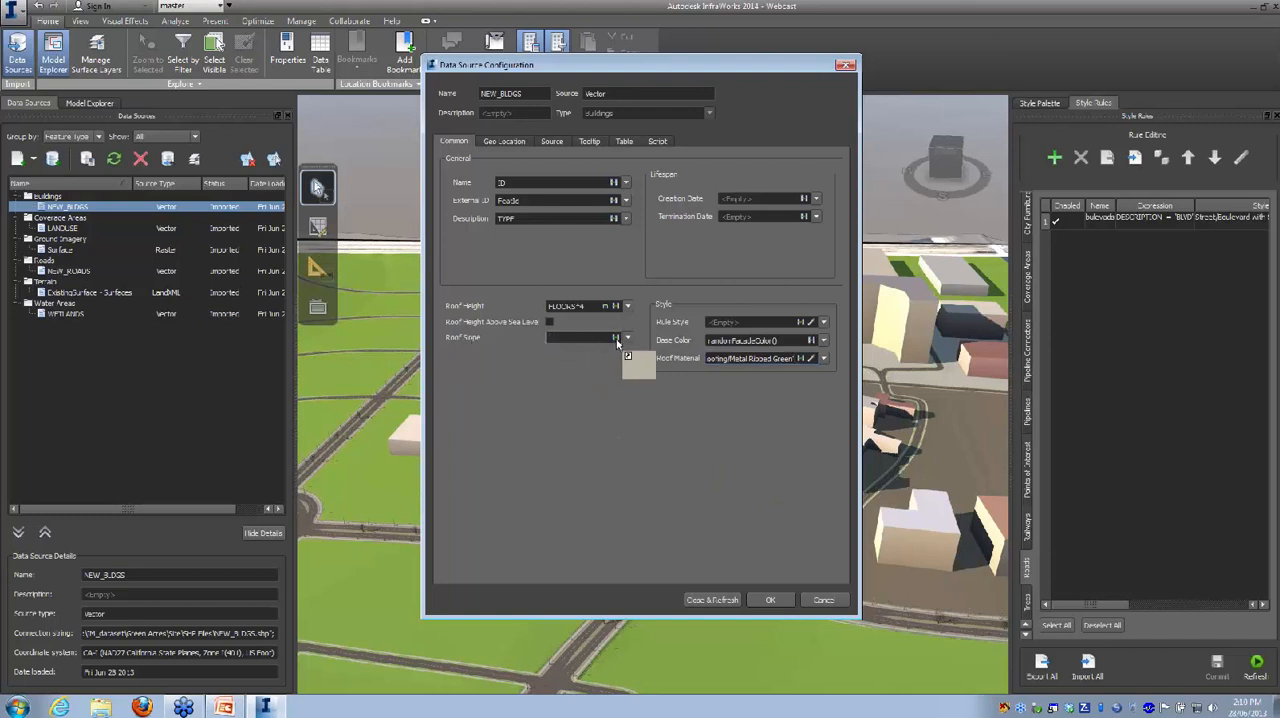
click(615, 338)
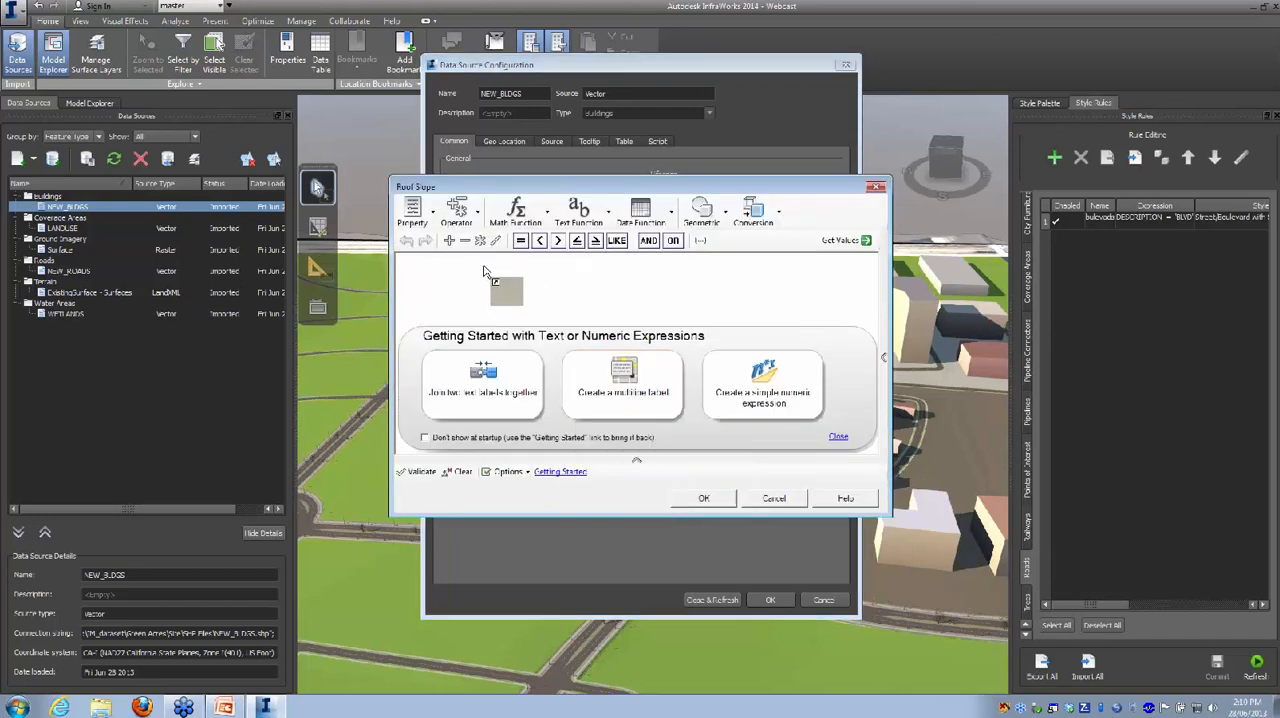
click(431, 267)
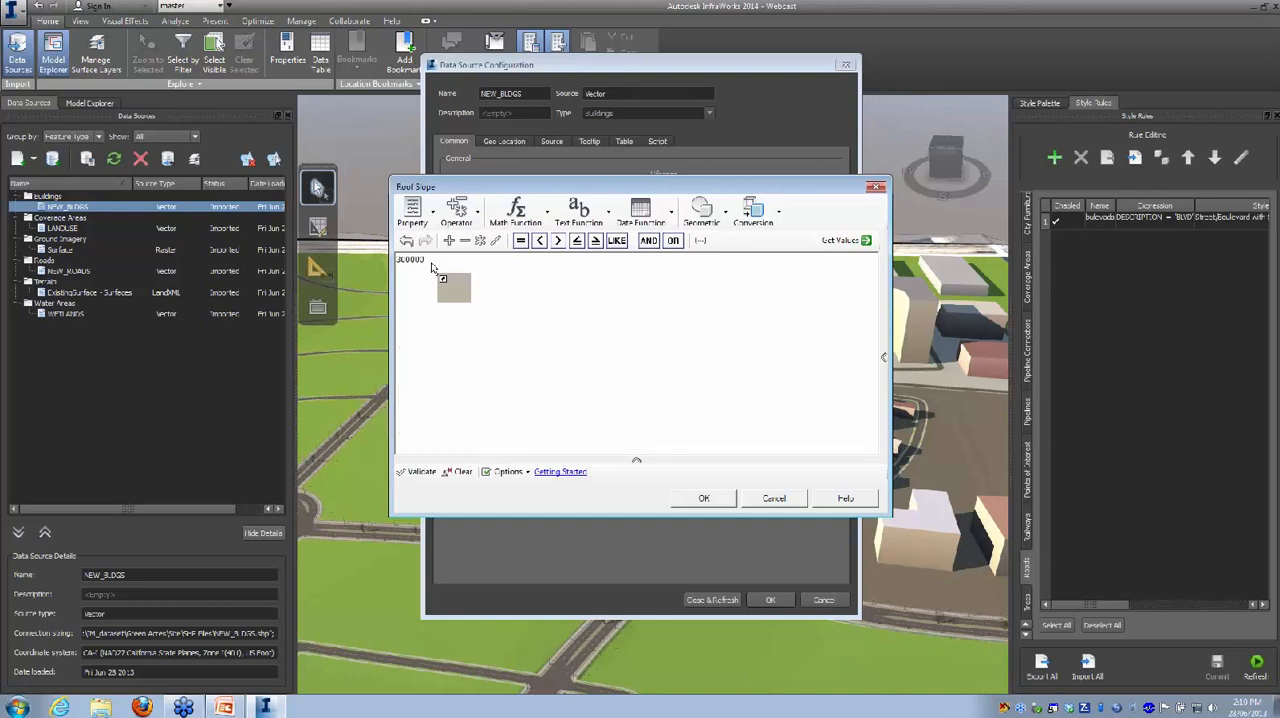
click(495, 240)
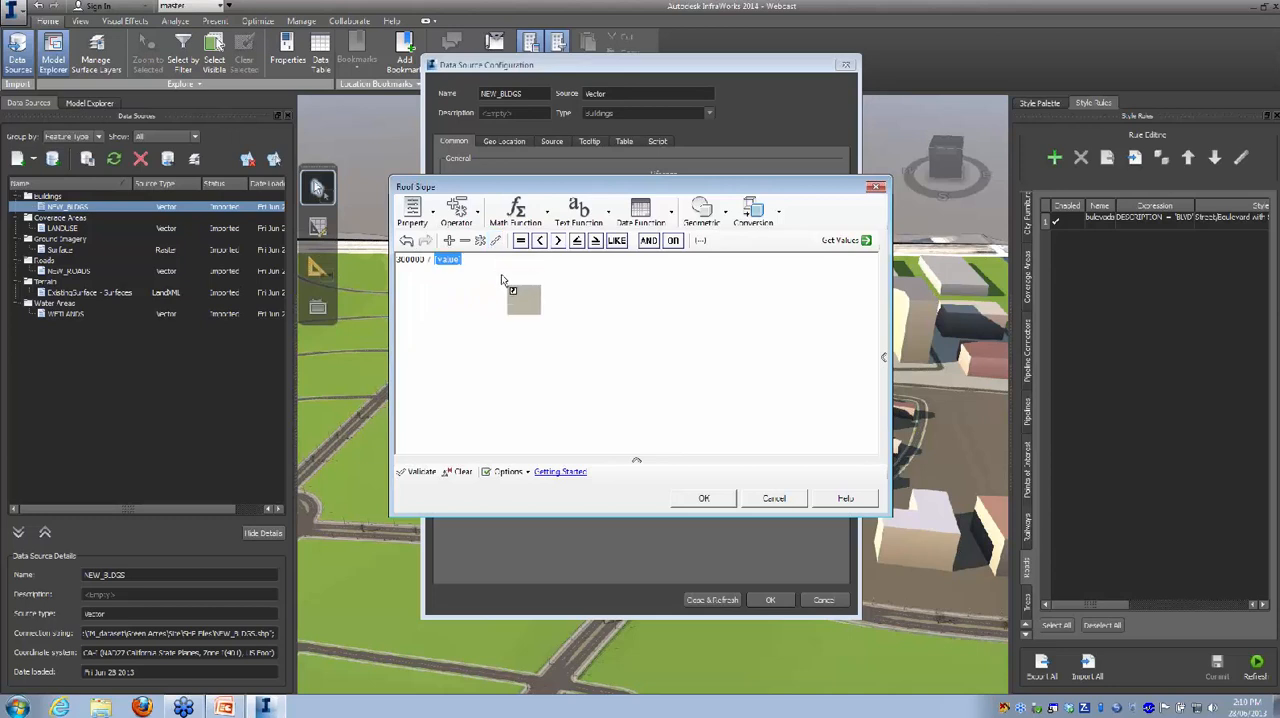
click(420, 221)
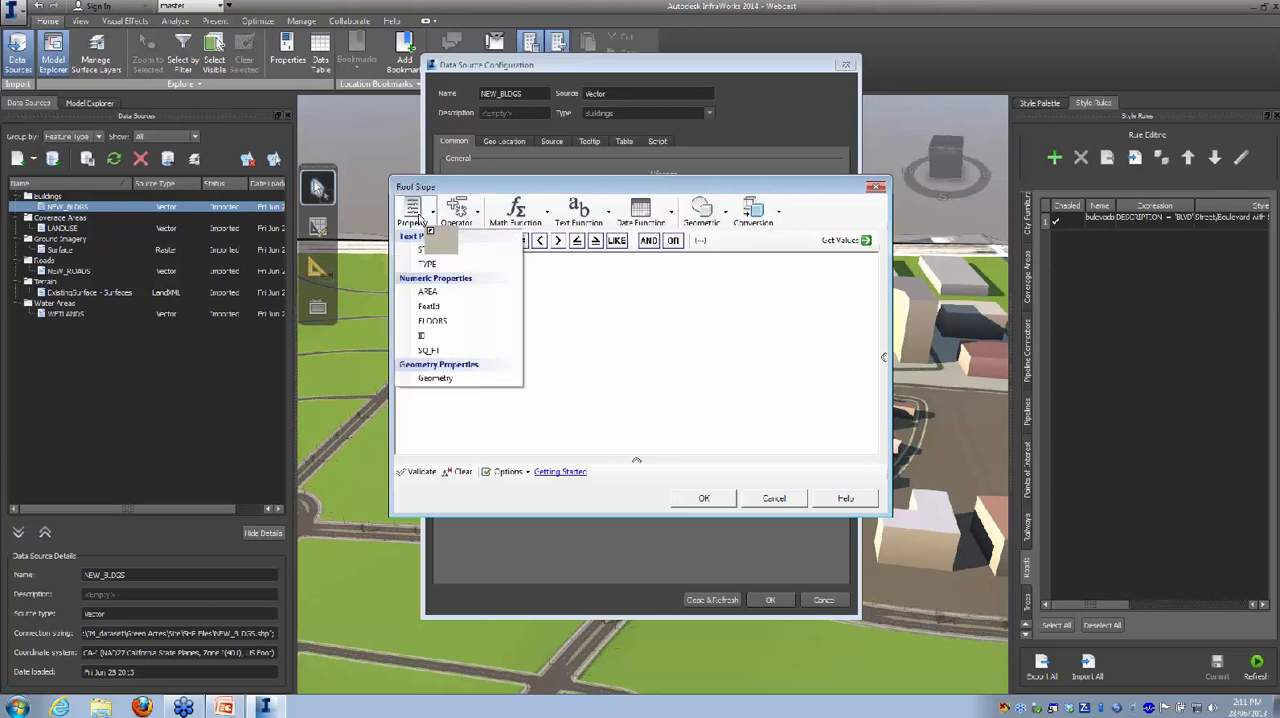
click(448, 292)
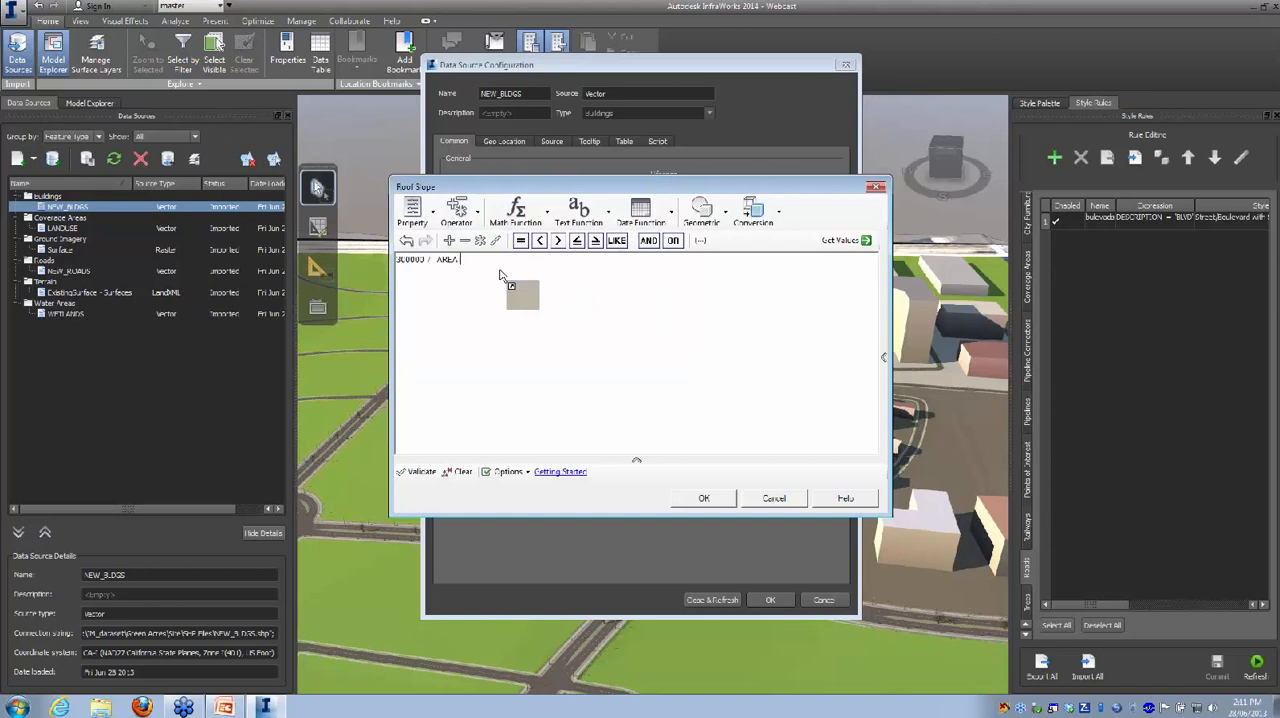
Step: Retrieve the values of the AREA property, then accept the roof slope expression and refresh the buildings
click(866, 242)
click(846, 256)
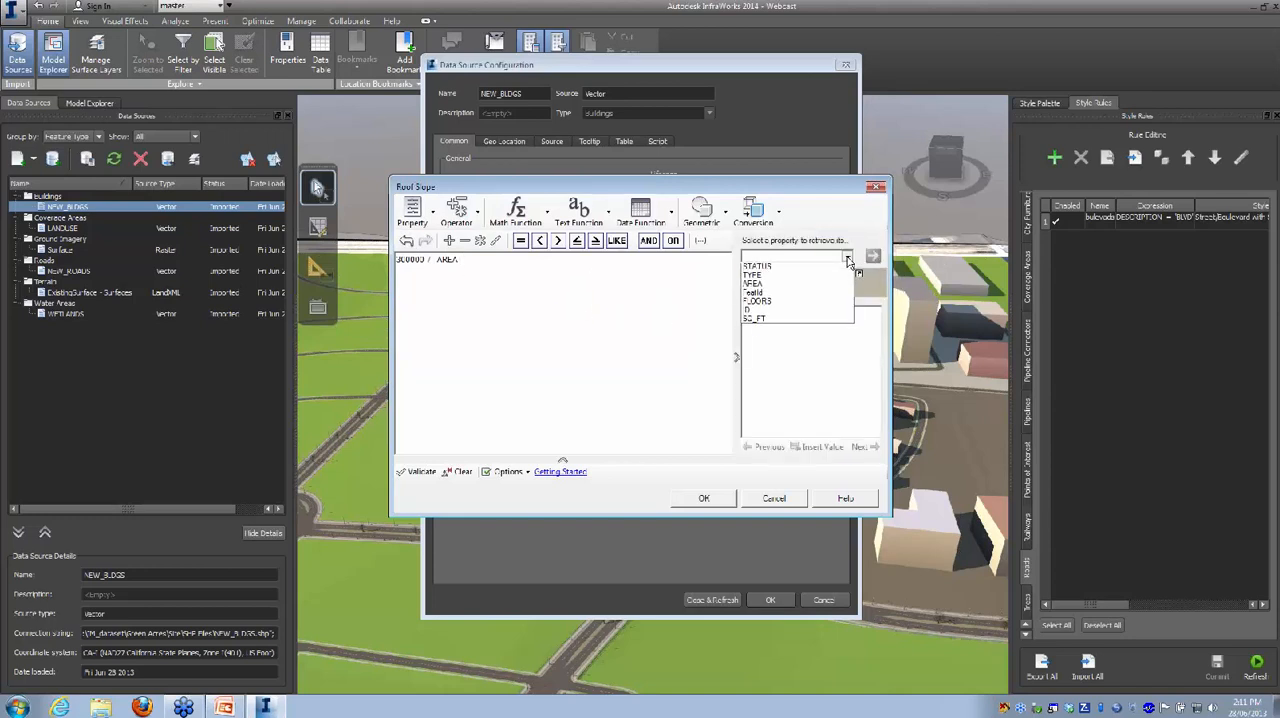
click(770, 295)
click(873, 256)
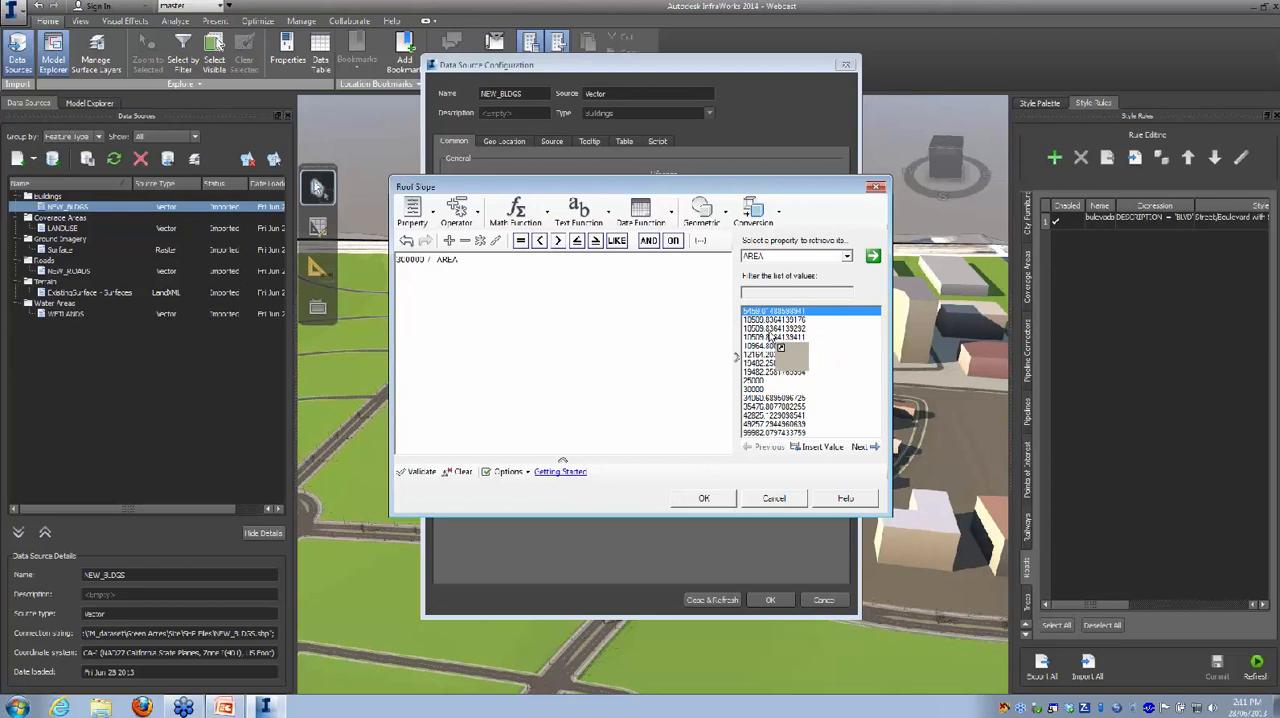
click(704, 499)
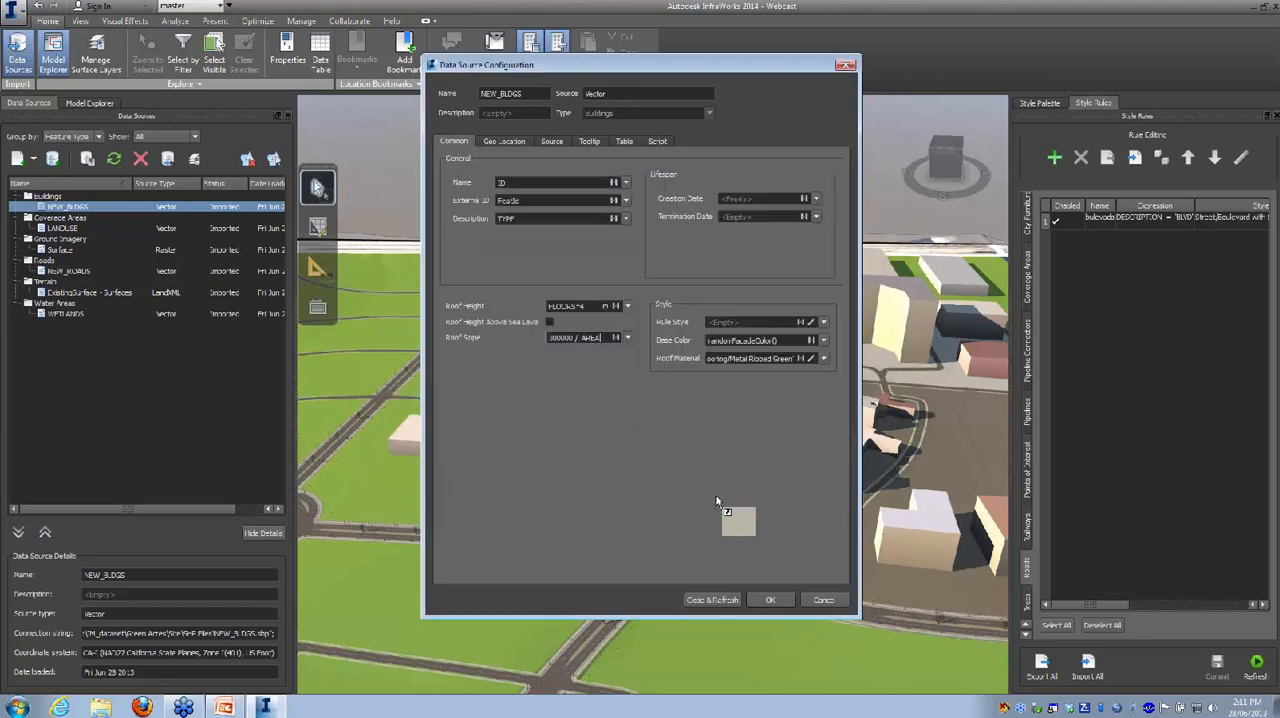
click(727, 598)
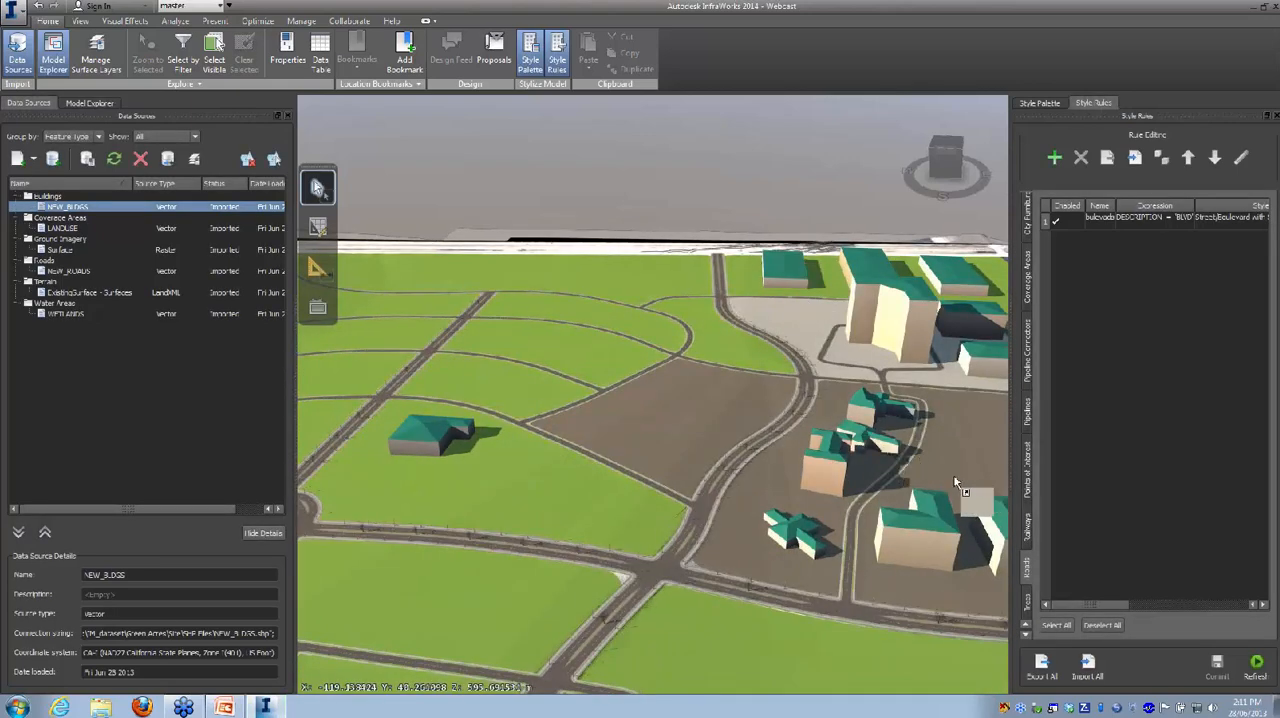
Step: Examine the slopes of the building roofs around the site and the roof material up close on the L-shaped building
middle_drag(922, 464, 580, 404)
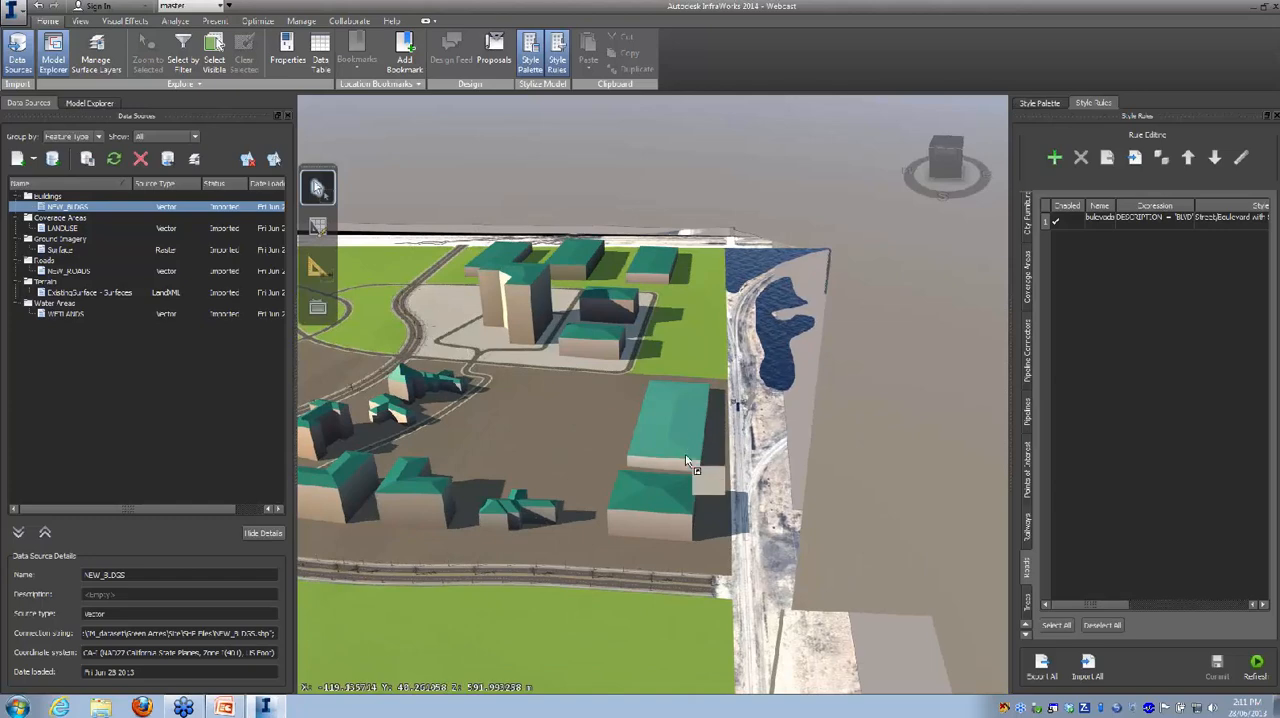
shift+middle_drag(643, 538, 618, 455)
scroll(618, 455, up, 6)
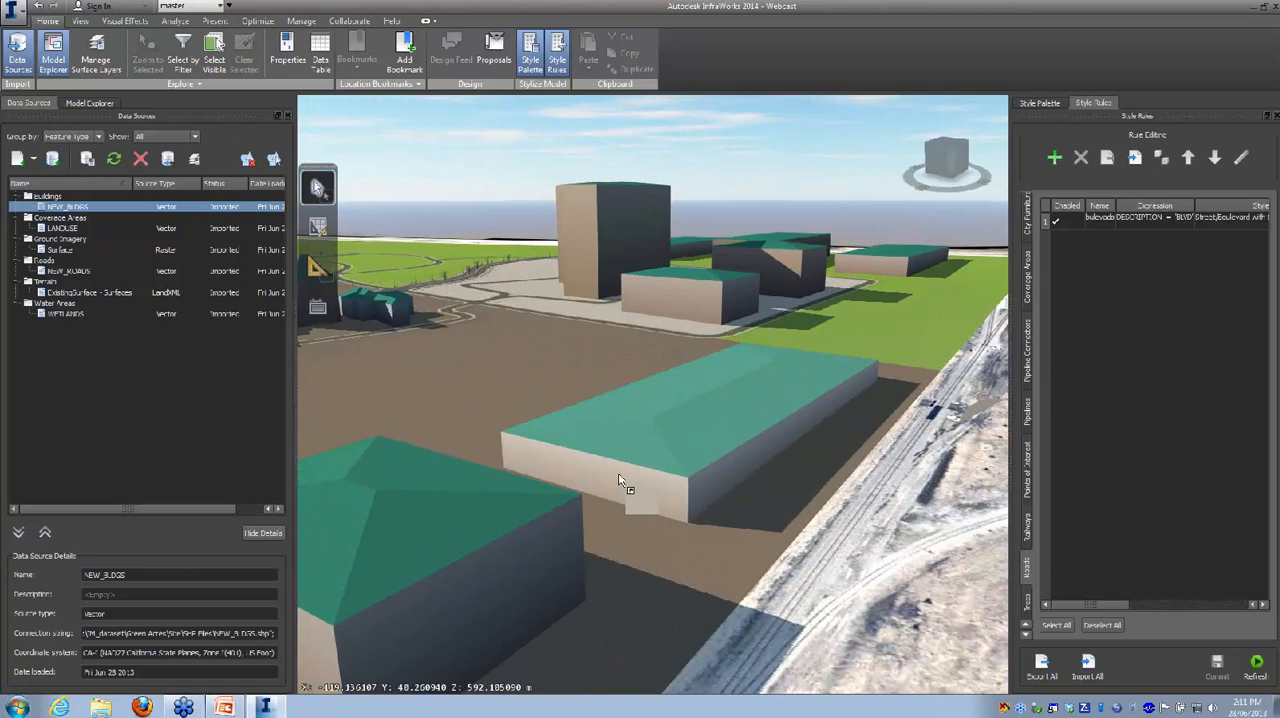
middle_drag(478, 392, 874, 464)
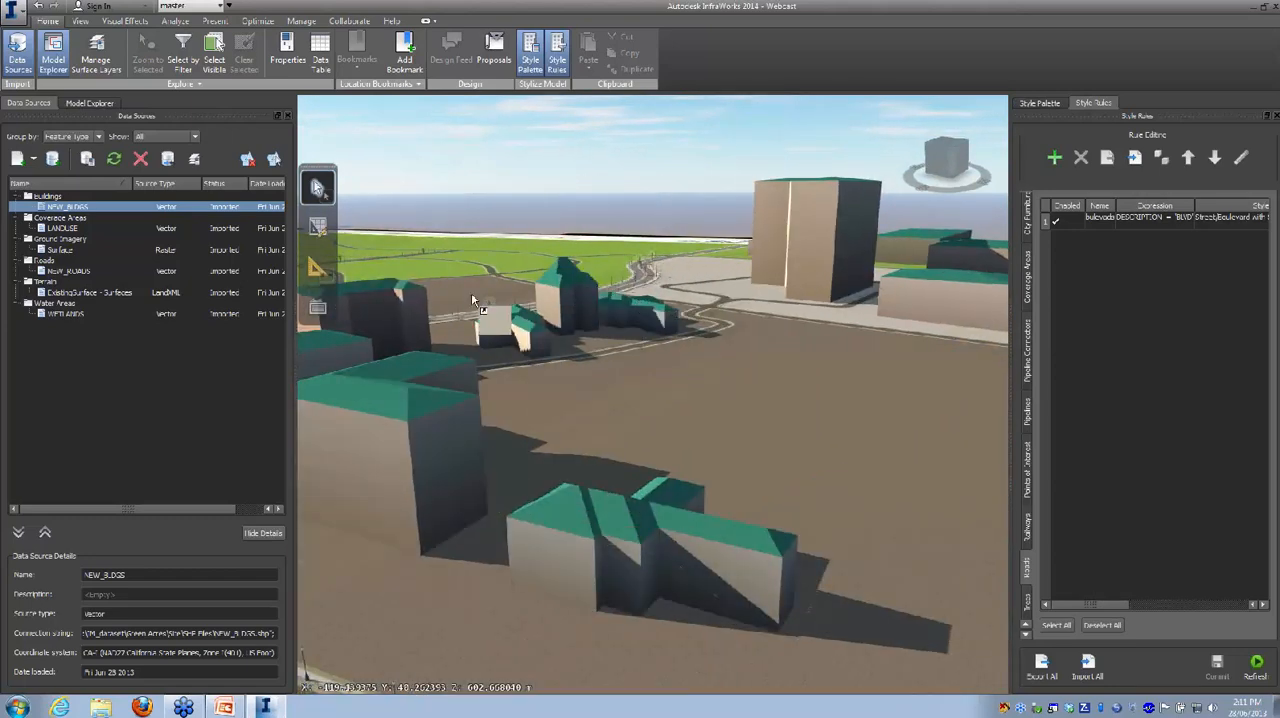
drag(618, 384, 728, 409)
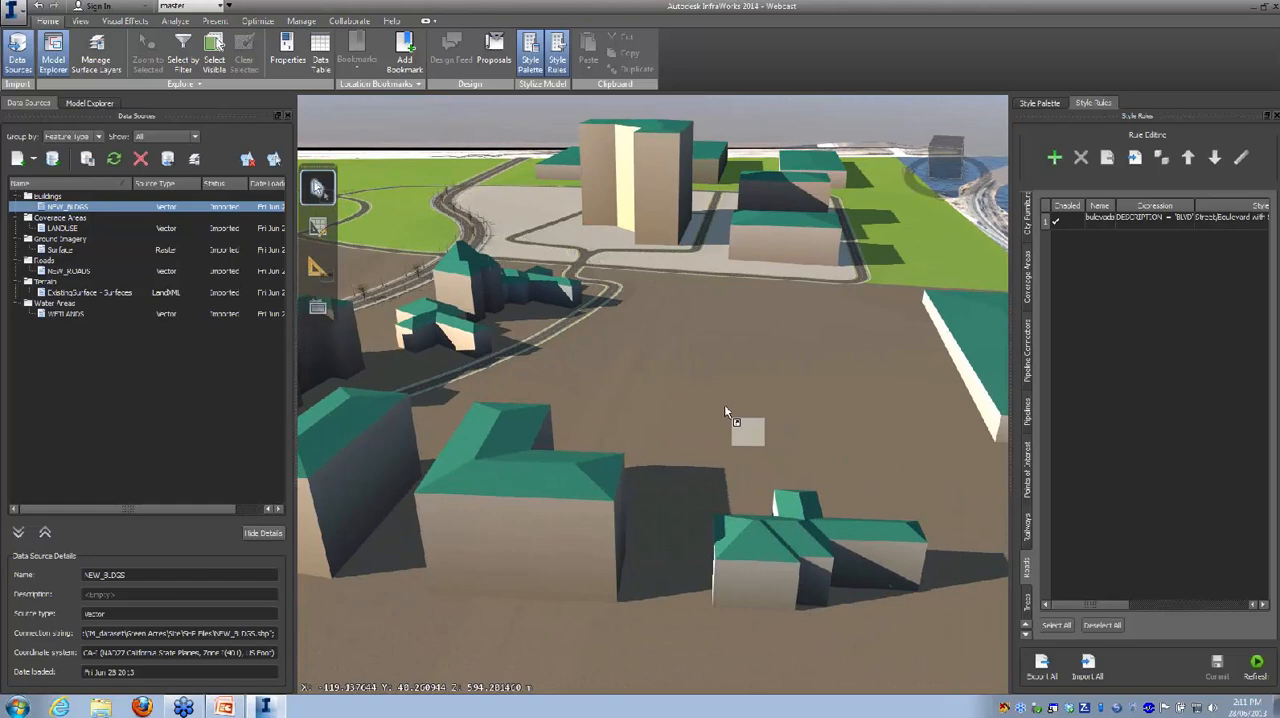
scroll(724, 404, down, 3)
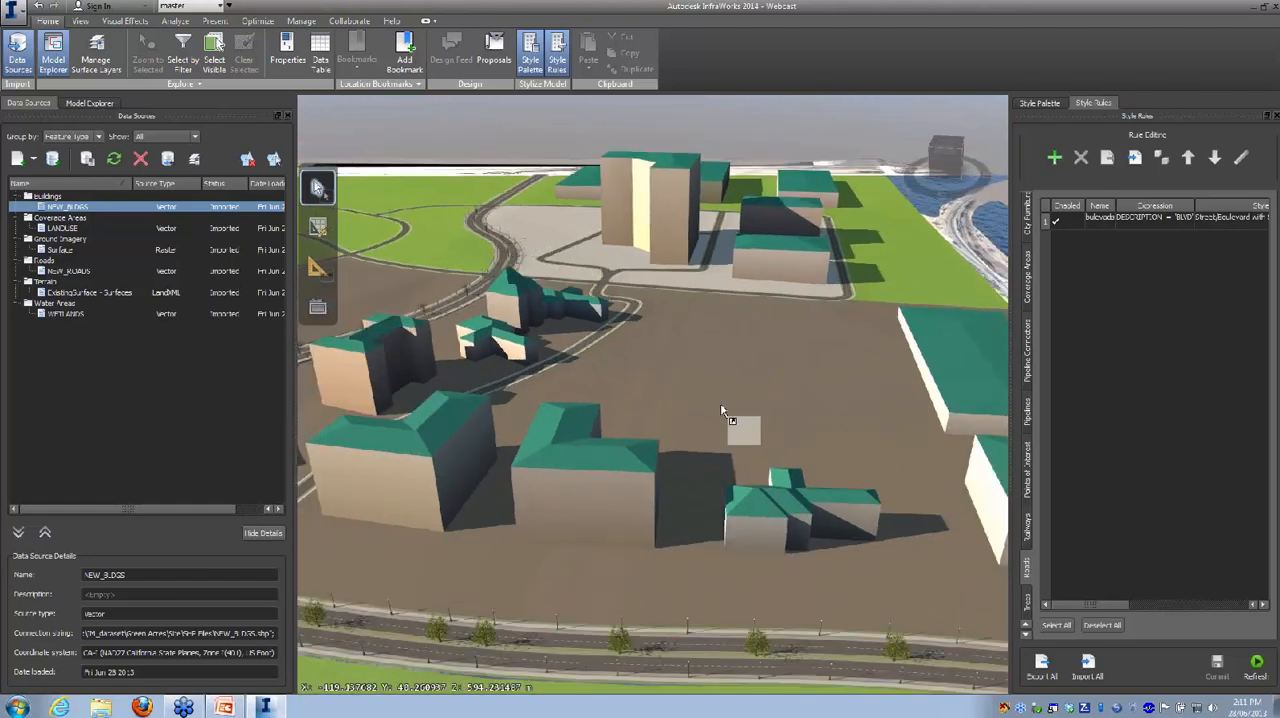
double_click(559, 462)
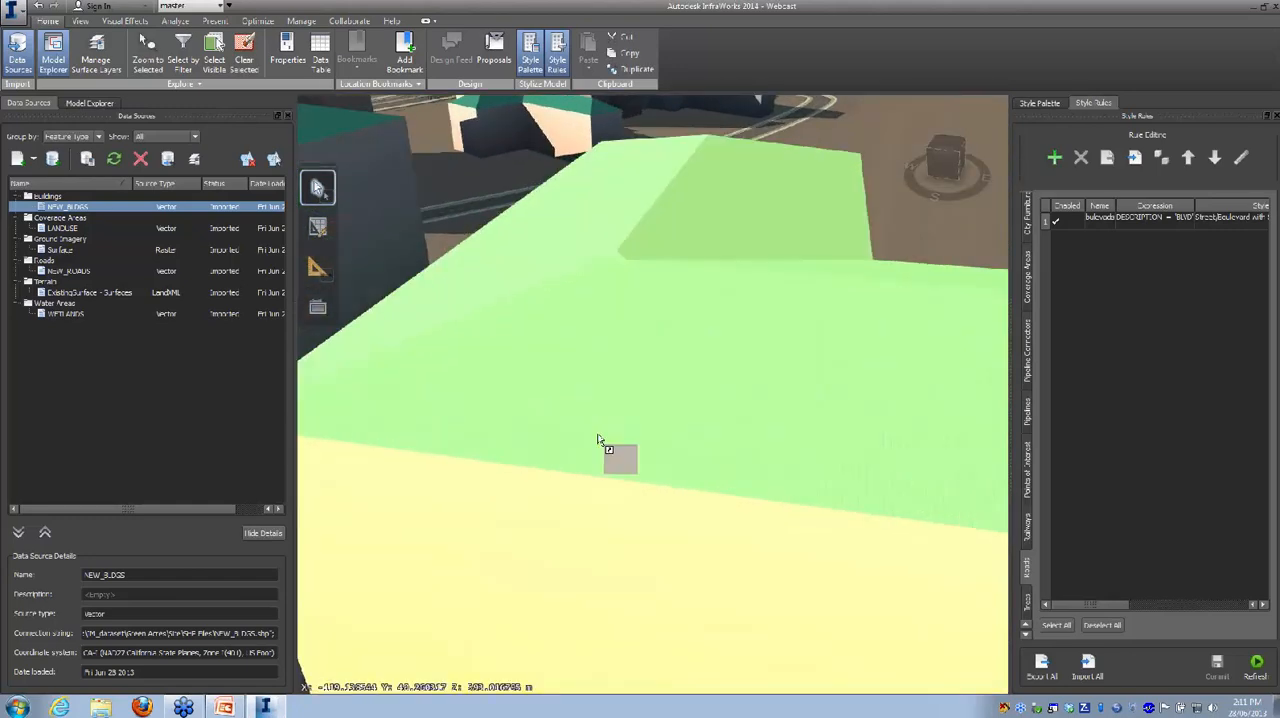
double_click(621, 424)
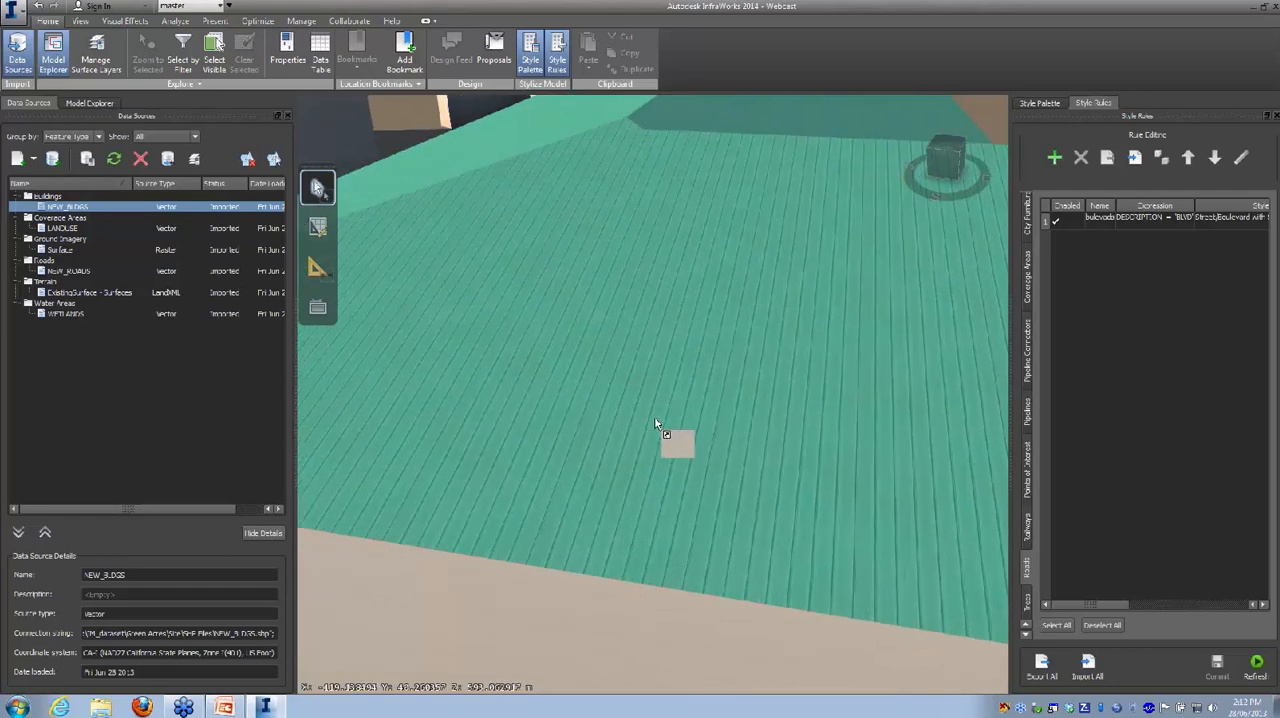
scroll(655, 421, down, 5)
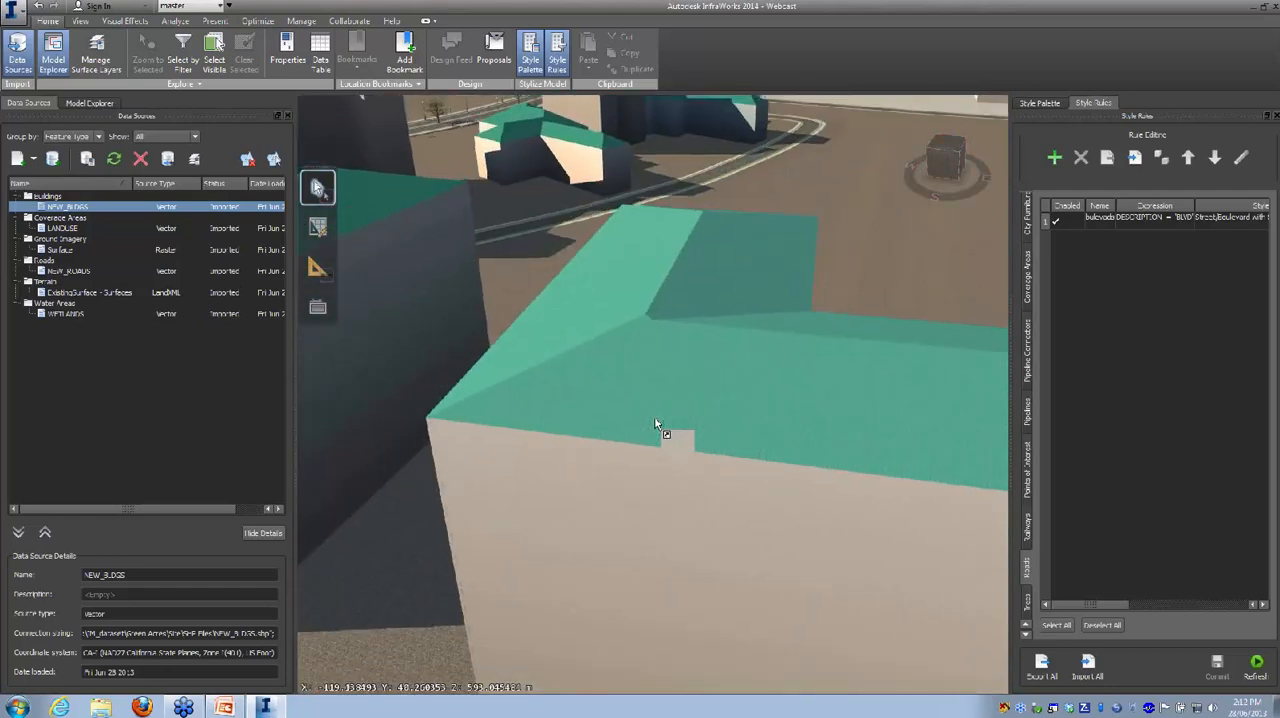
scroll(656, 425, down, 5)
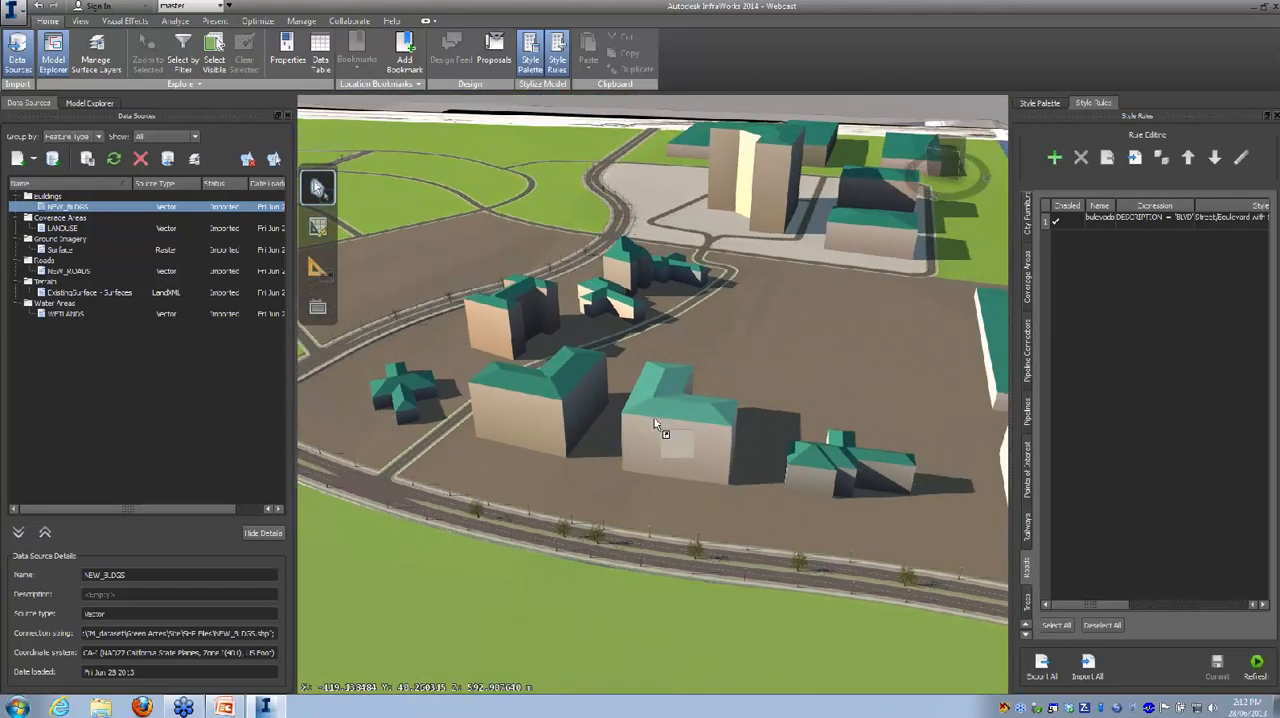
scroll(718, 355, down, 5)
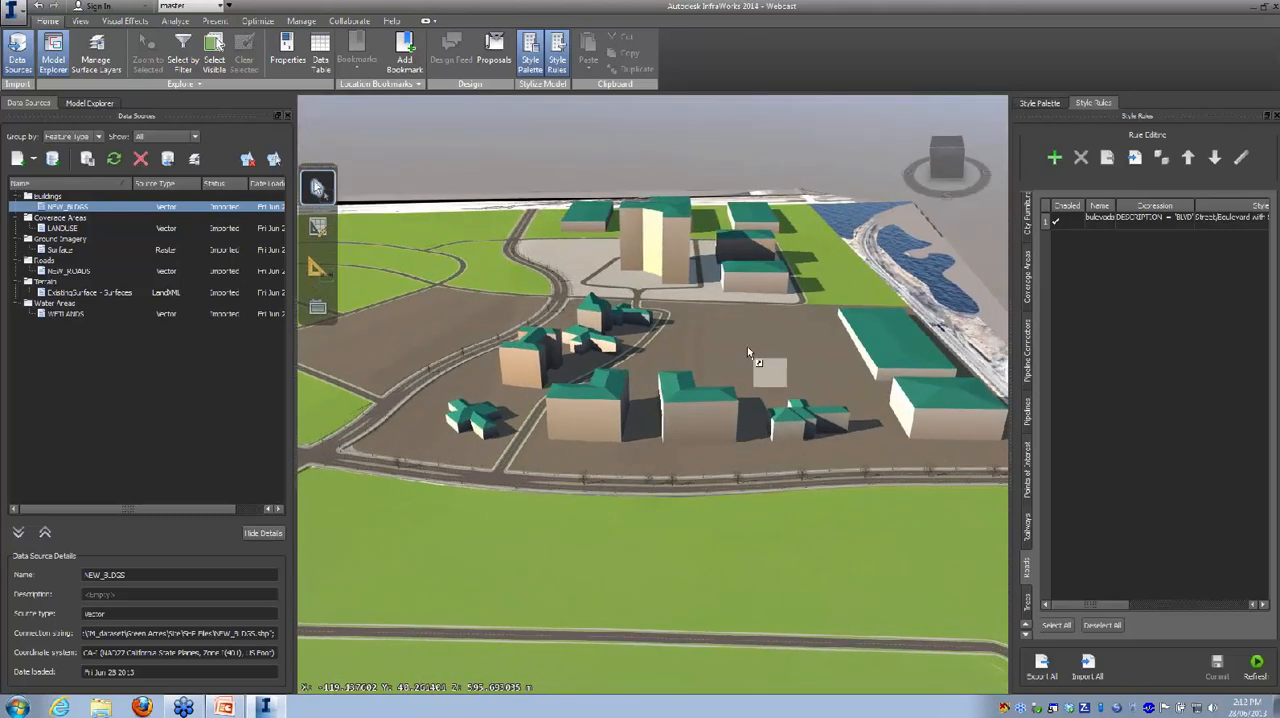
drag(746, 347, 668, 352)
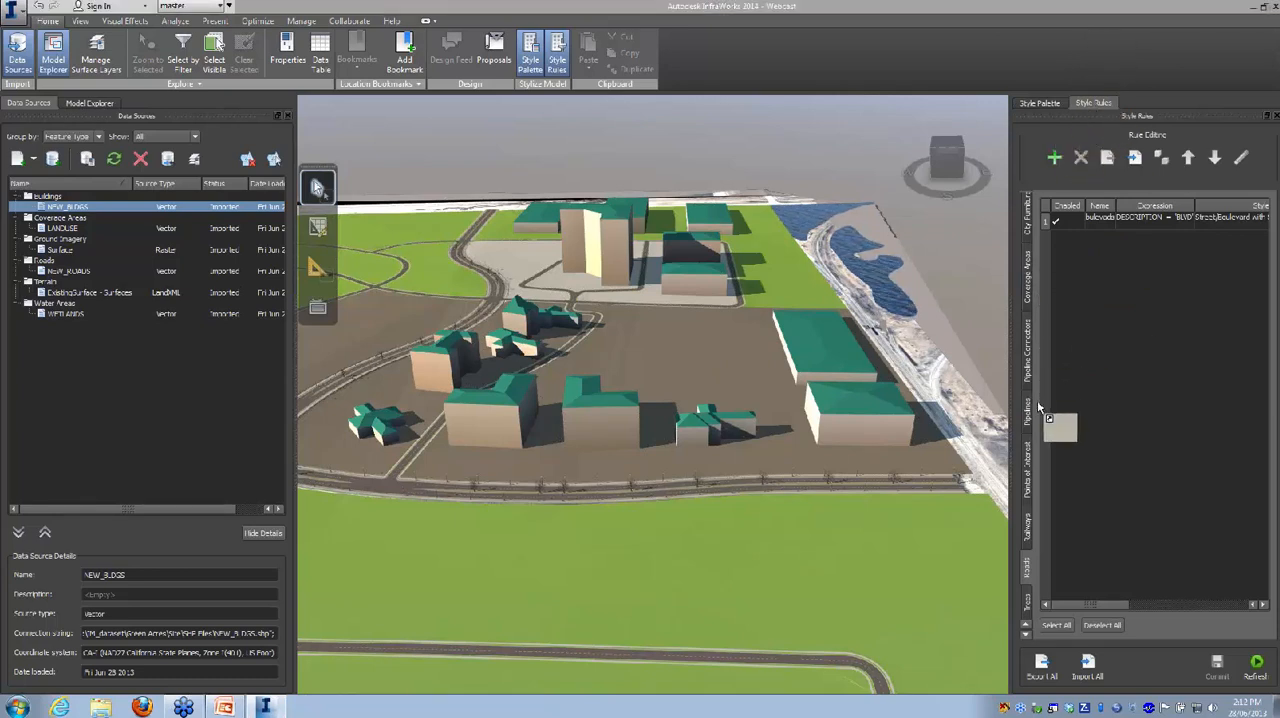
Step: Create a new style rule named "new buildings" for the Buildings feature class
click(1026, 625)
click(1026, 625)
click(1026, 625)
click(1030, 252)
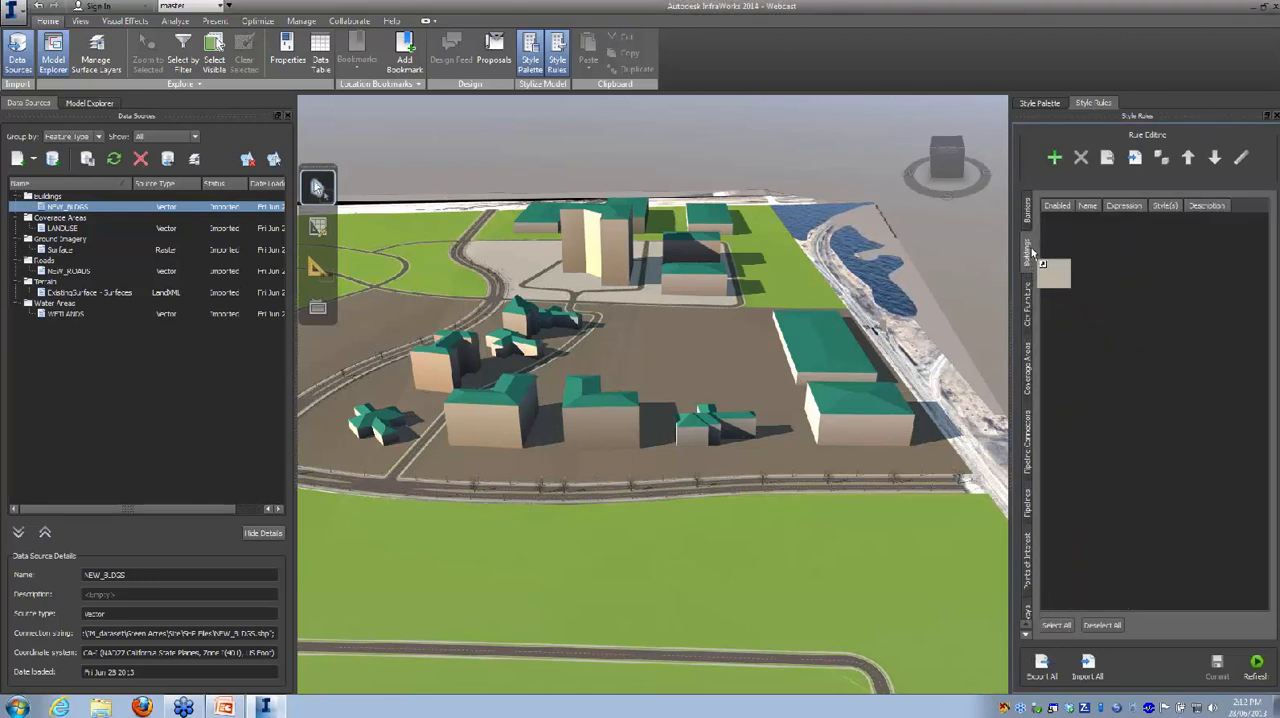
click(1054, 157)
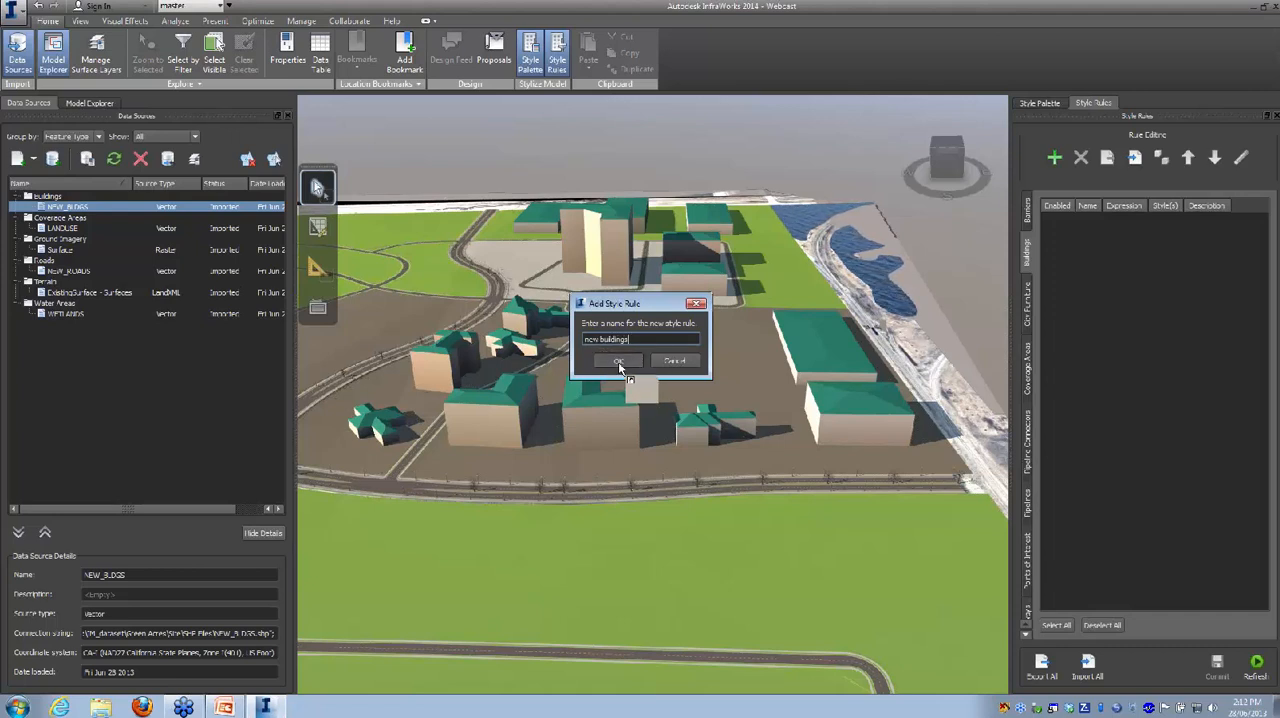
click(617, 360)
Step: Open the new buildings rule for editing and add the Antipholus facade style from the Facade/Concrete & Glass collection
drag(966, 428, 1152, 224)
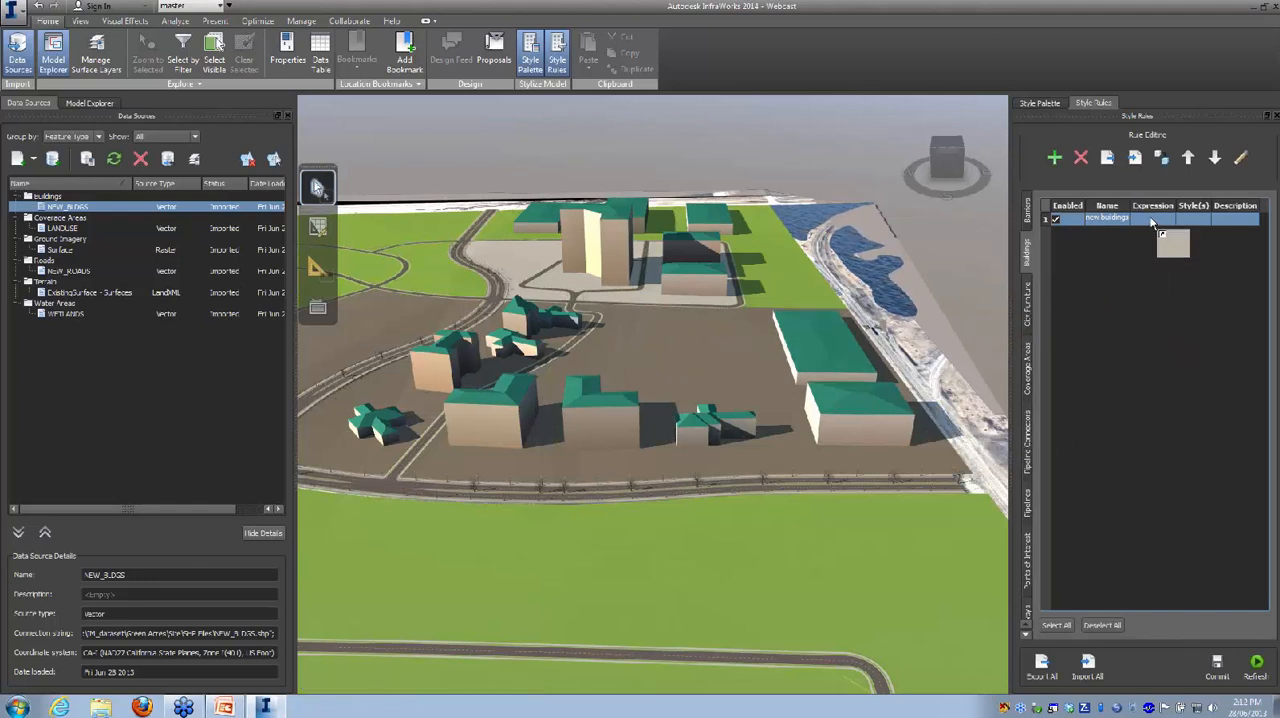
drag(1152, 222, 587, 171)
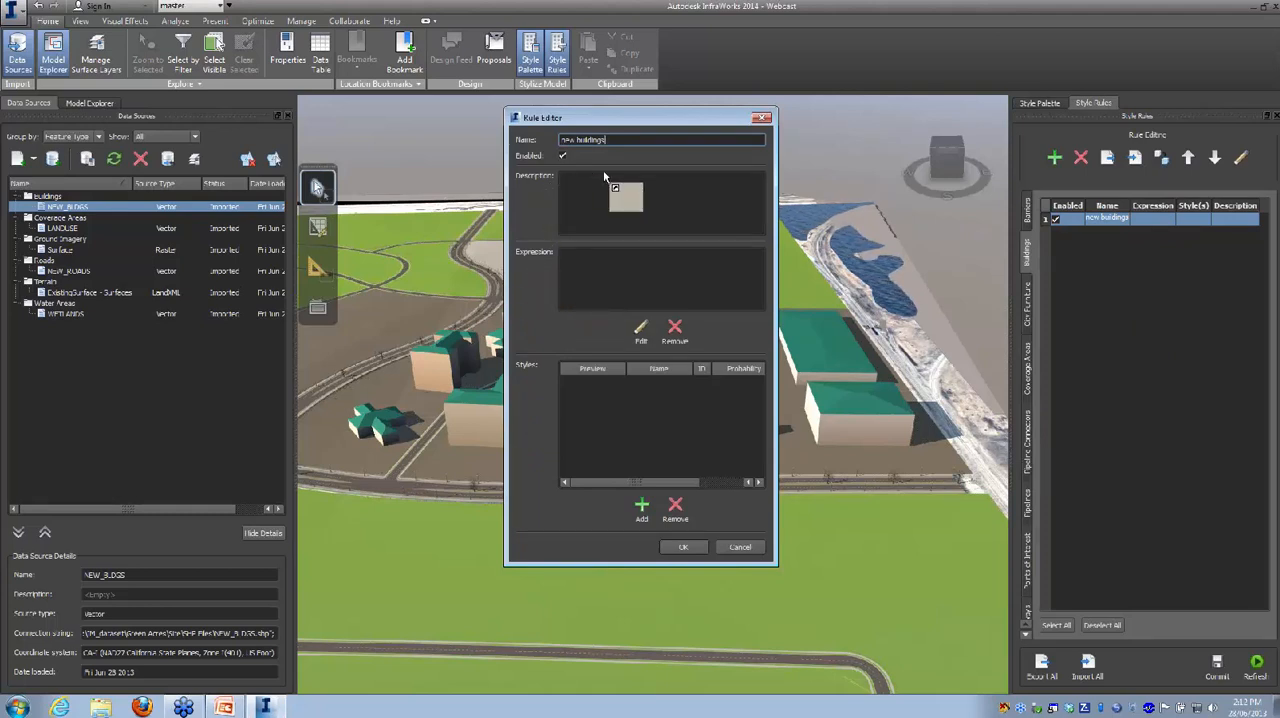
drag(604, 177, 642, 511)
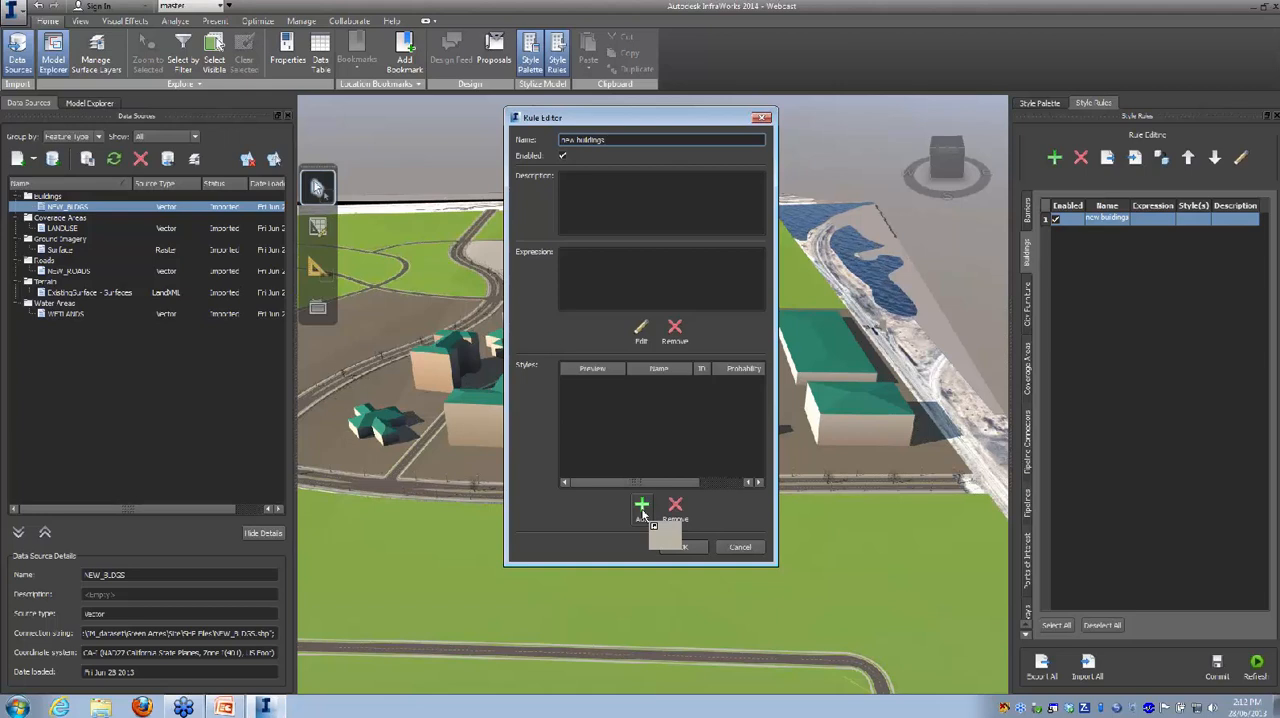
click(642, 507)
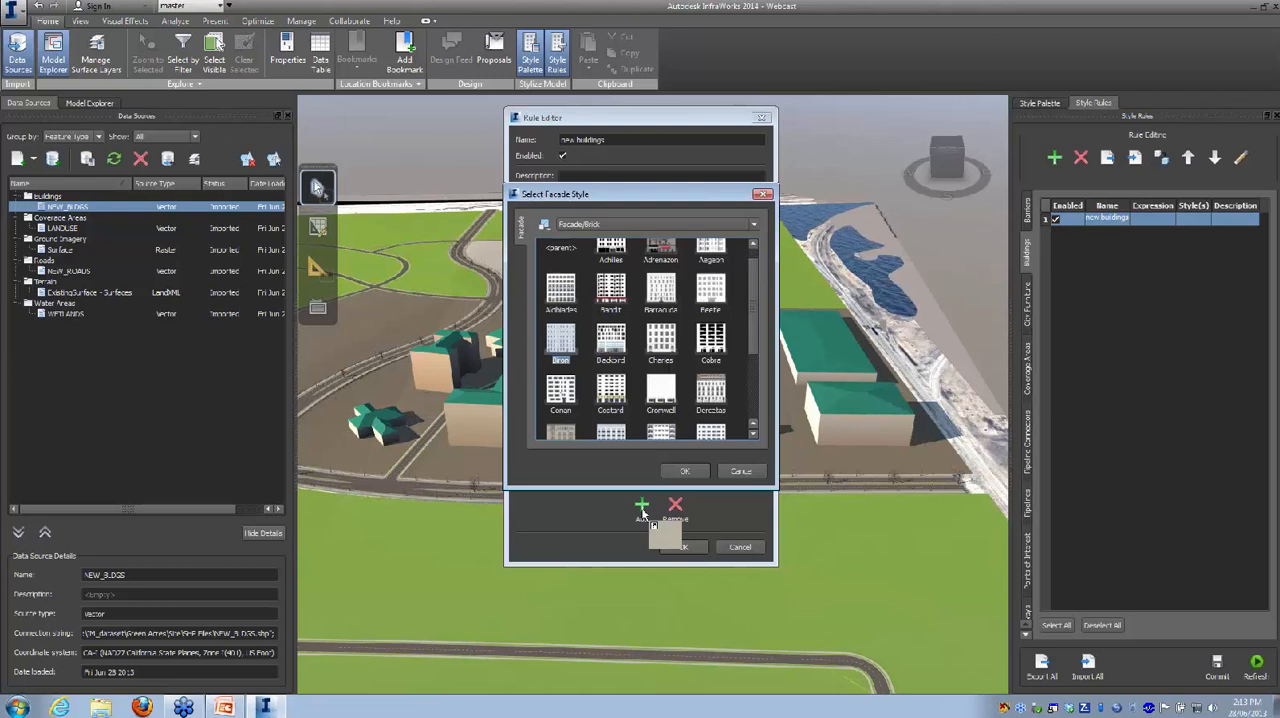
click(622, 225)
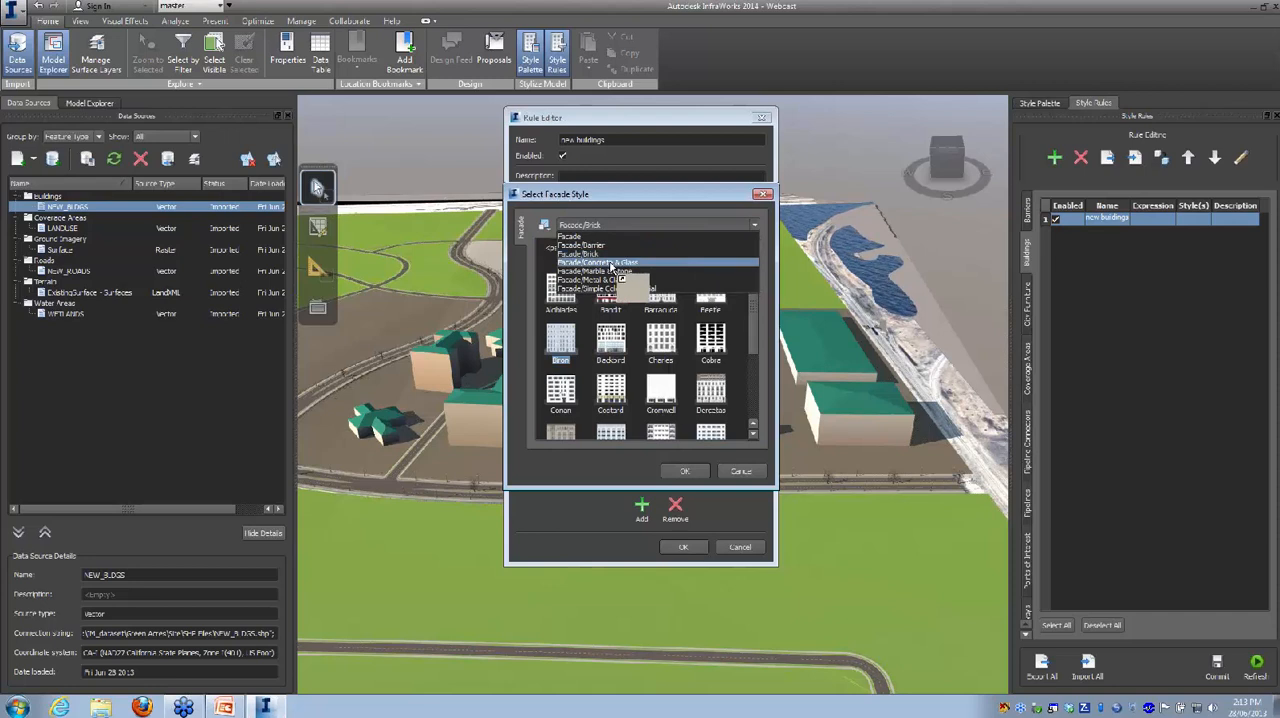
click(605, 262)
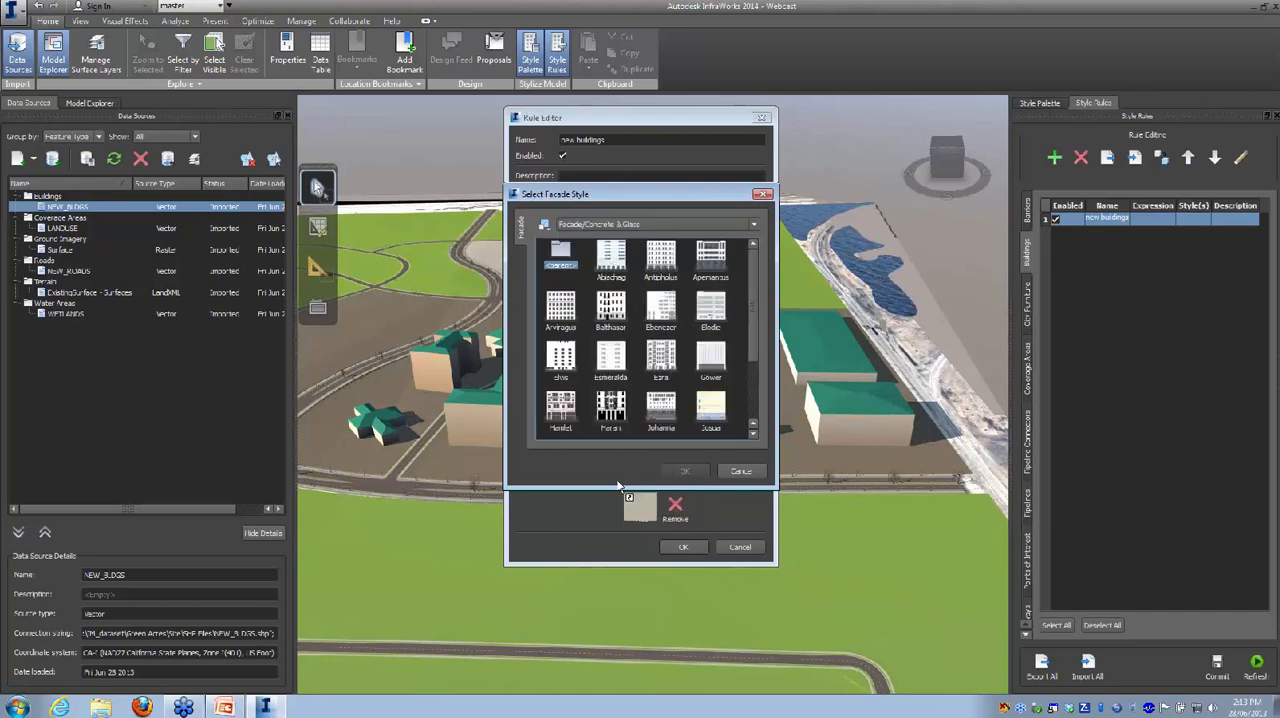
drag(620, 485, 652, 268)
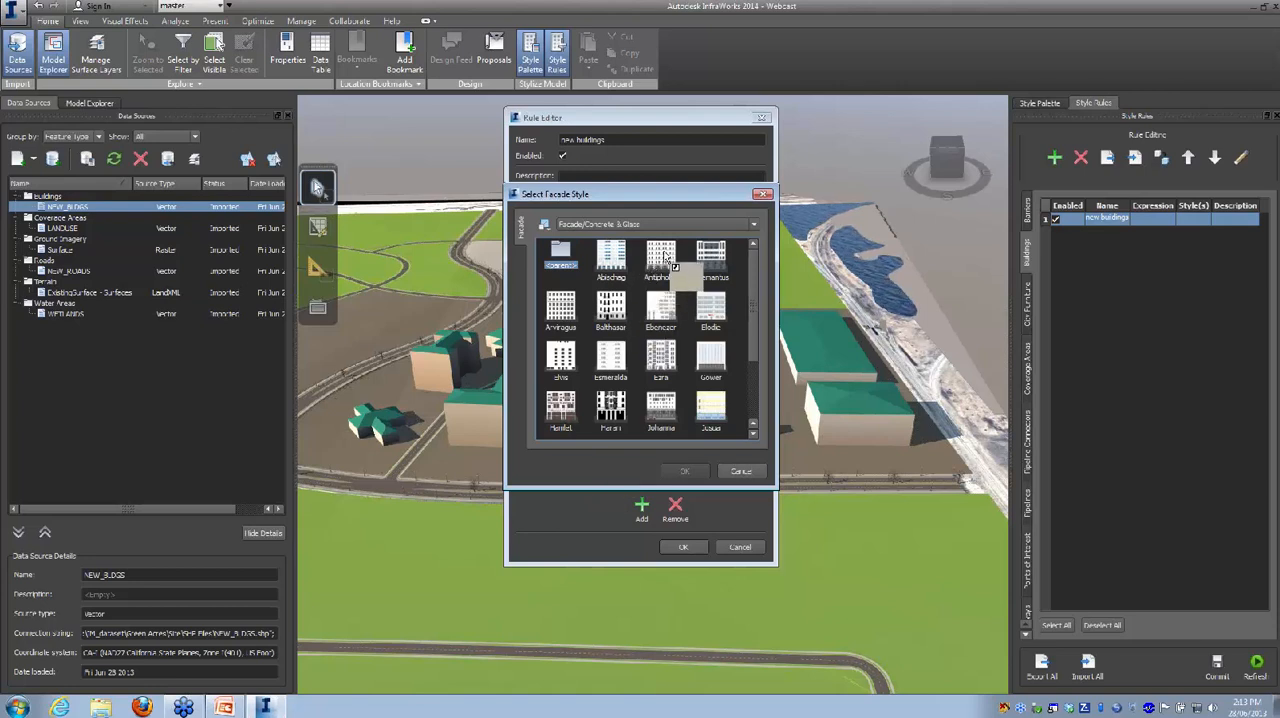
click(655, 264)
click(676, 471)
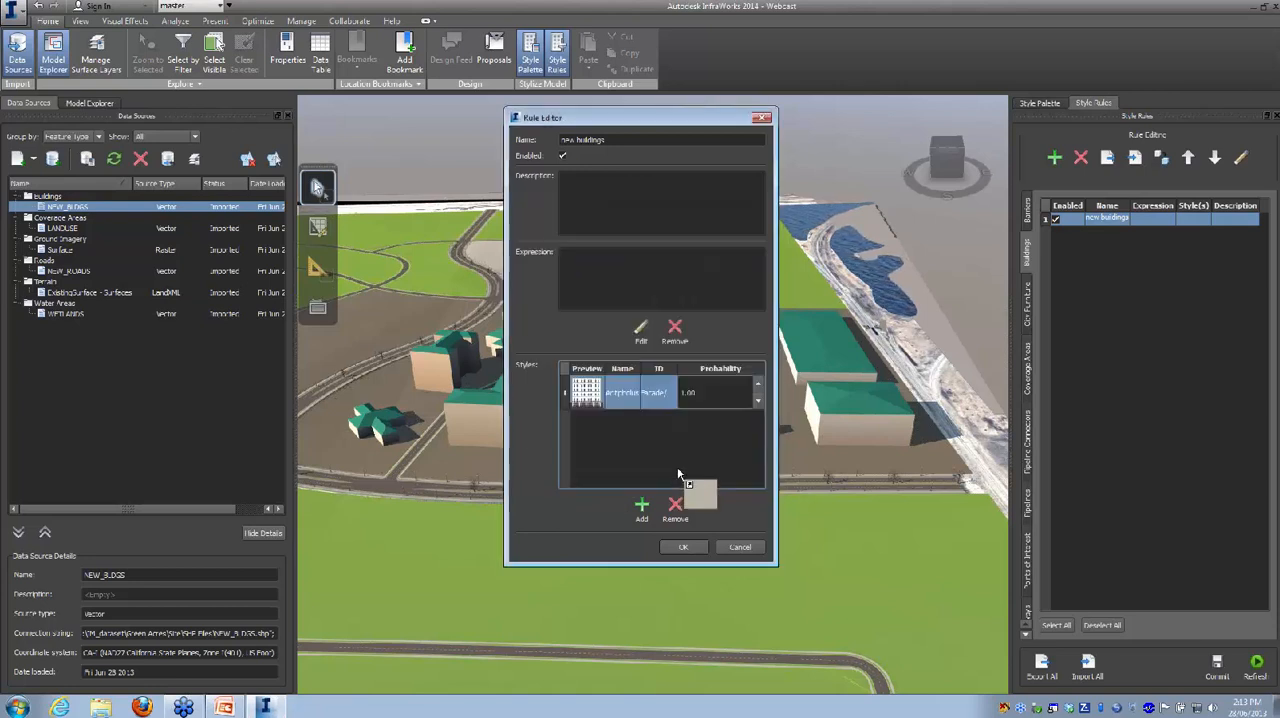
Step: Add the Paulus facade style from the Facade/Brick collection to the new buildings rule
click(643, 507)
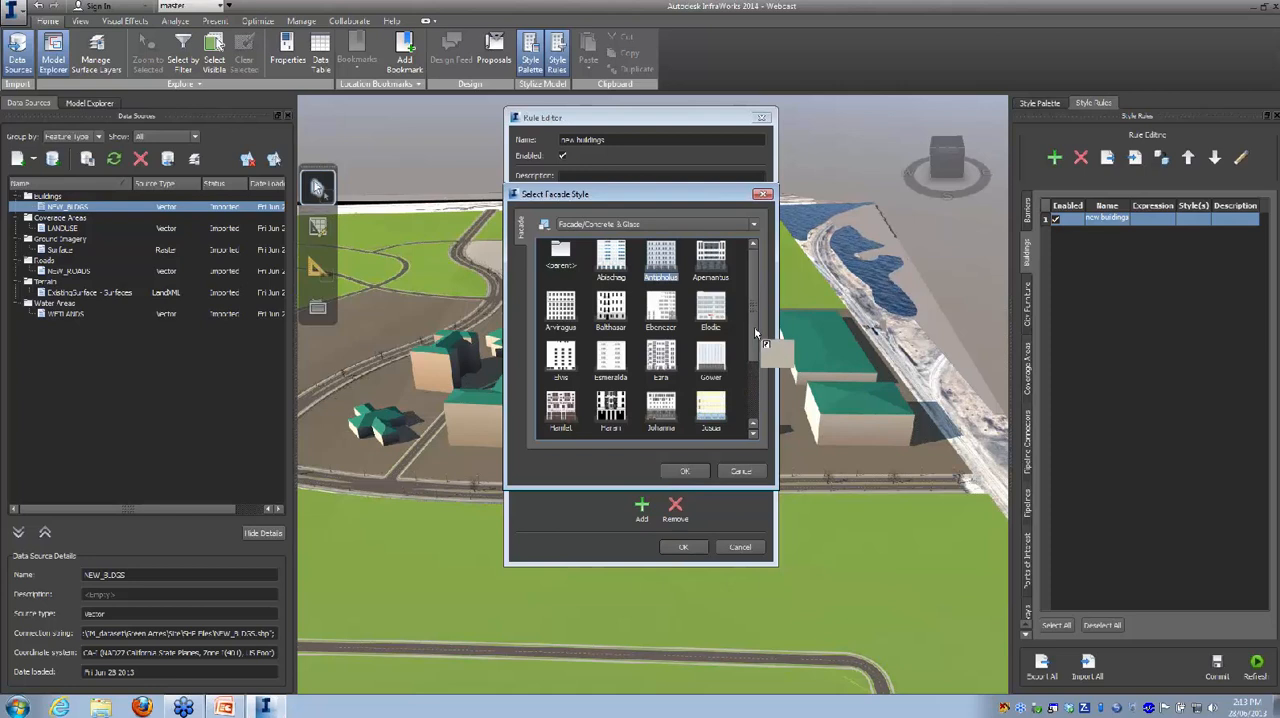
click(637, 224)
click(596, 255)
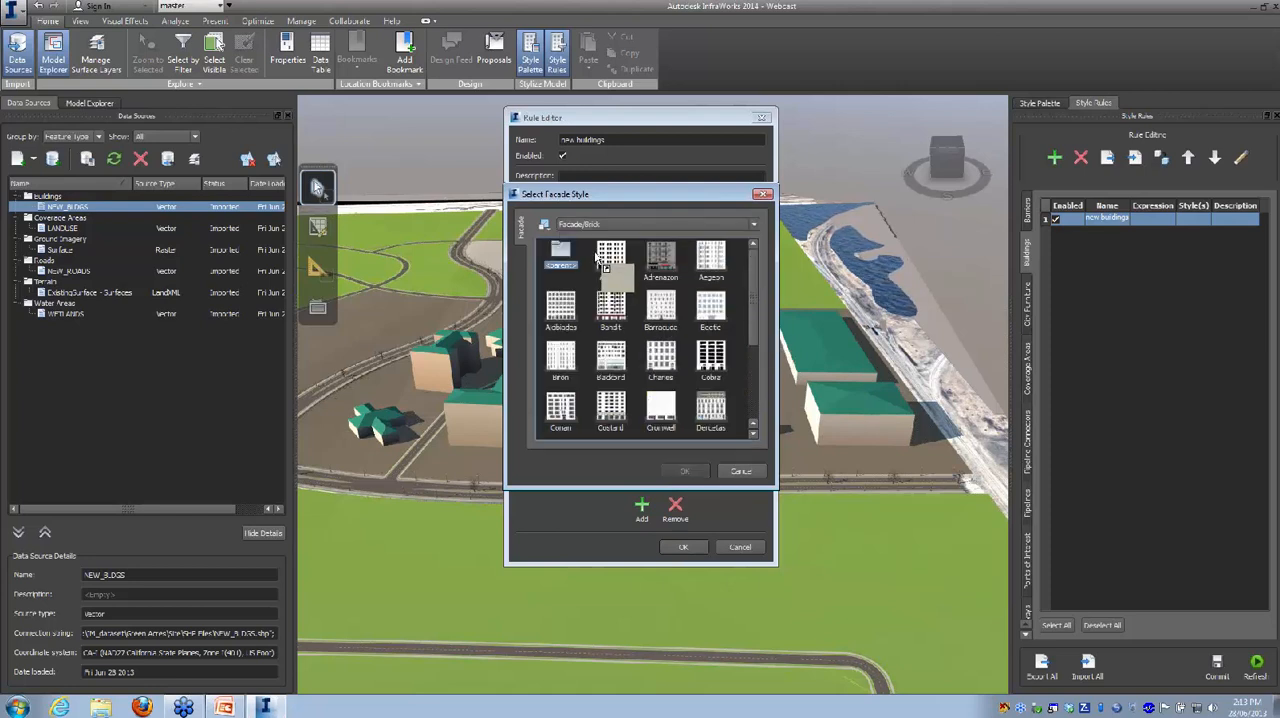
scroll(754, 307, down, 1)
scroll(754, 307, down, 3)
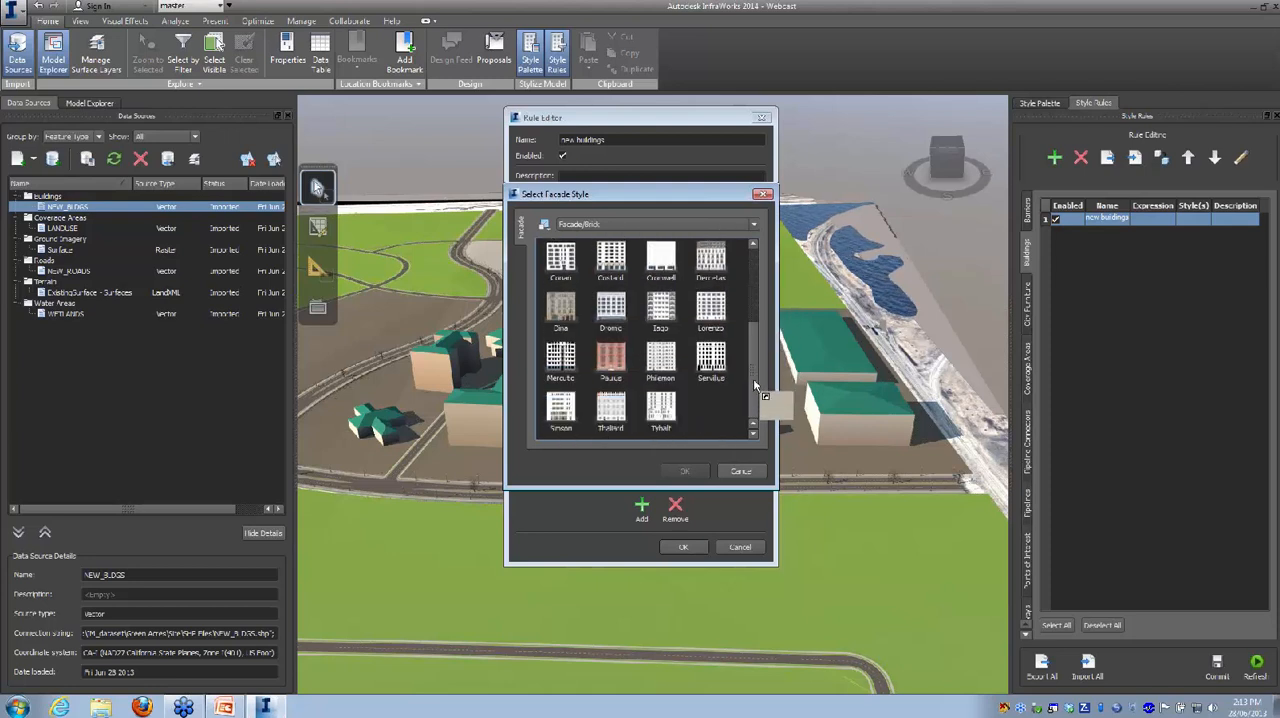
click(605, 360)
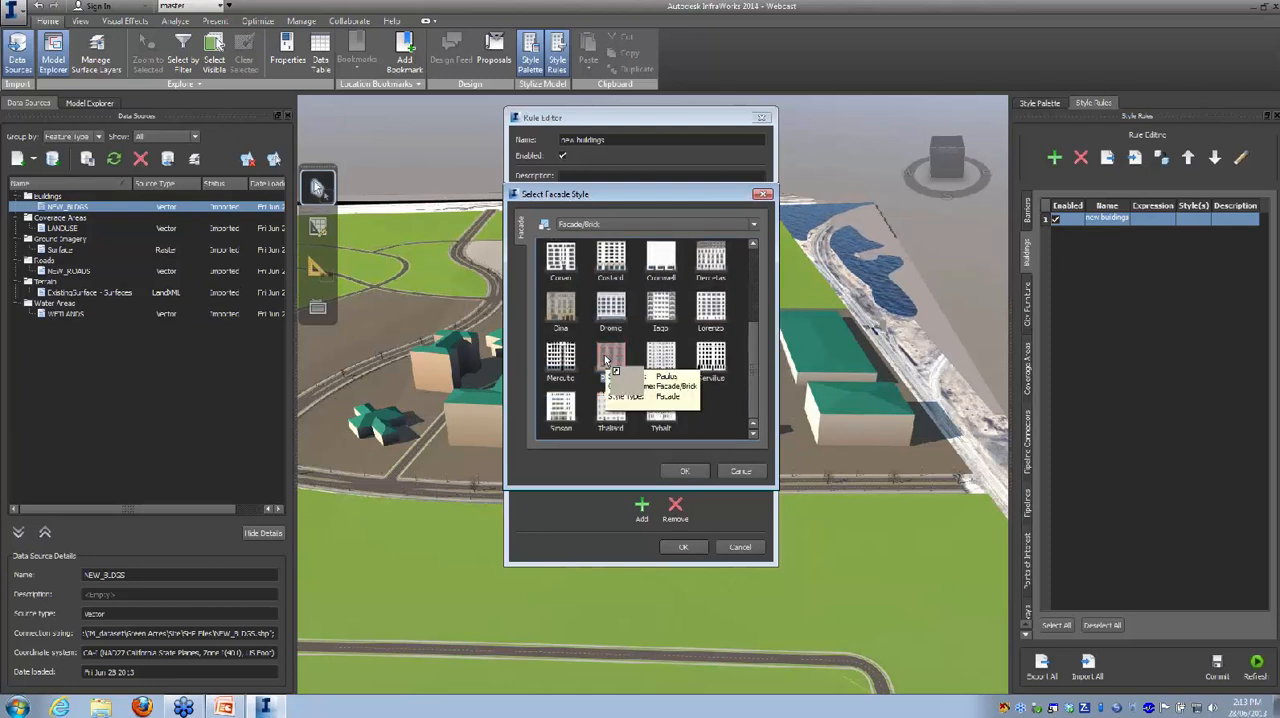
click(685, 471)
Step: Add the brick facade styles Dina and Cobra to the new buildings rule
click(642, 508)
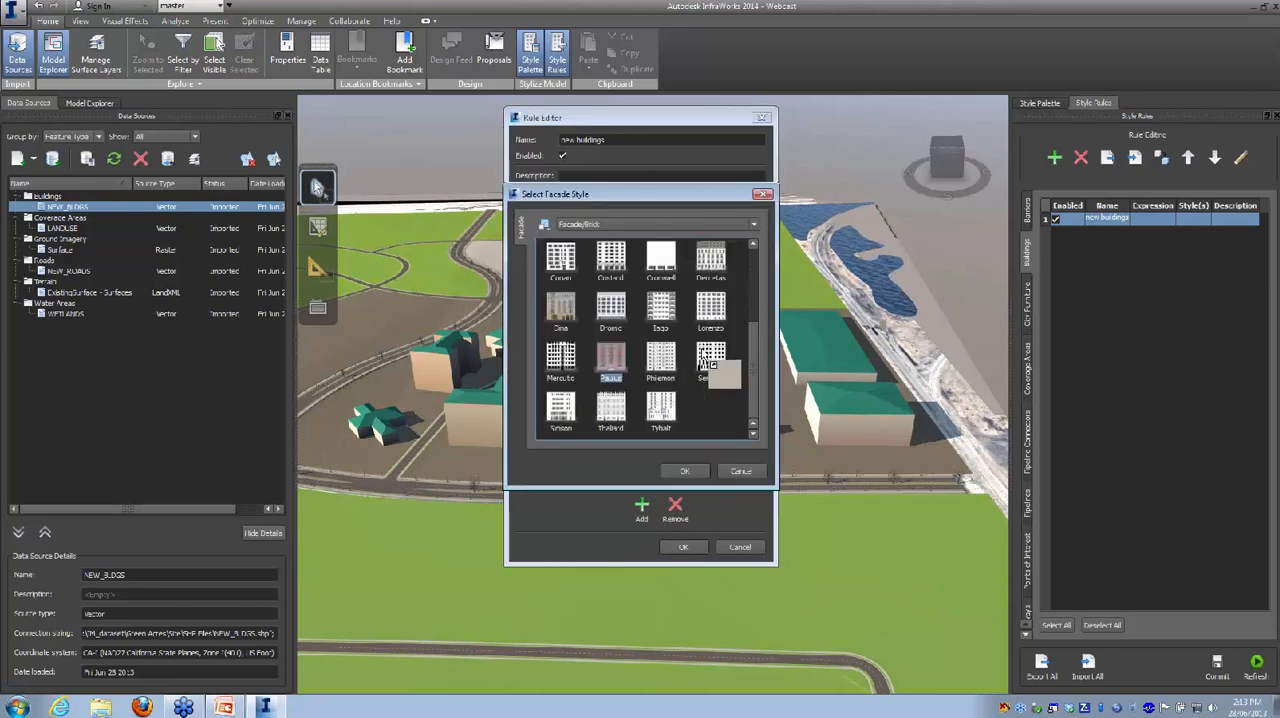
mouse_move(753, 356)
mouse_down()
mouse_move(753, 315)
mouse_move(754, 331)
mouse_up()
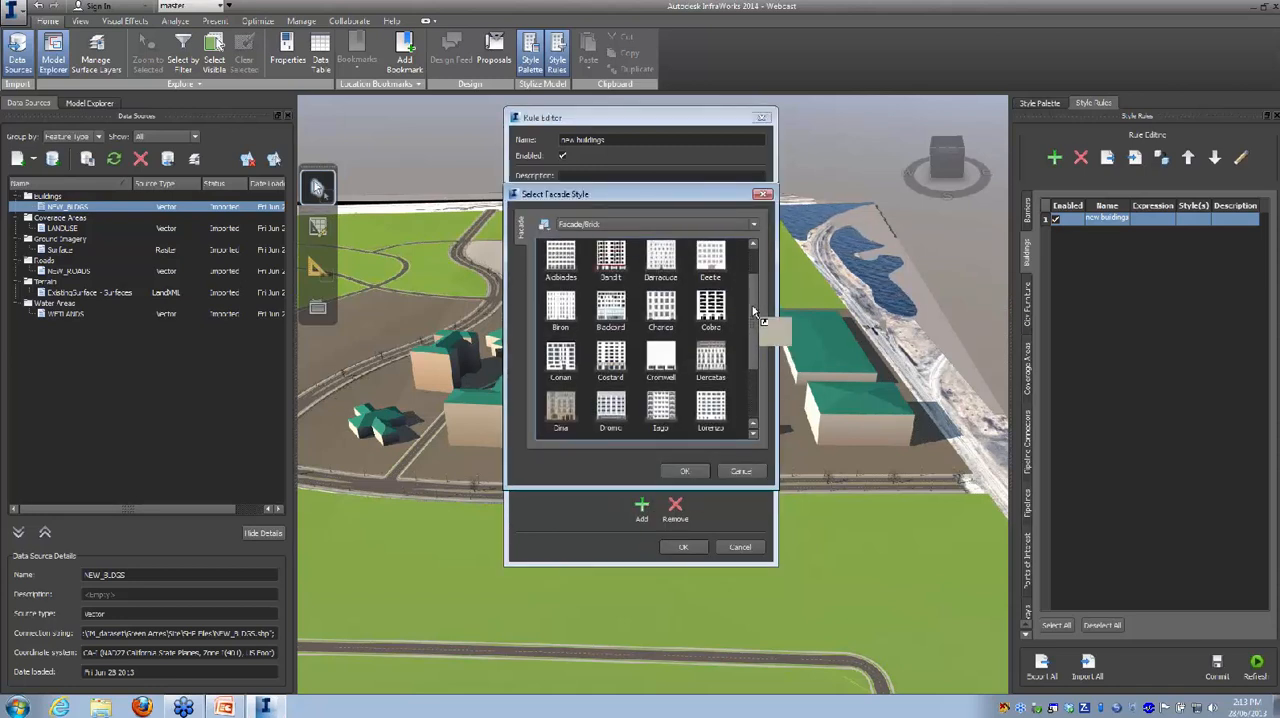
click(566, 356)
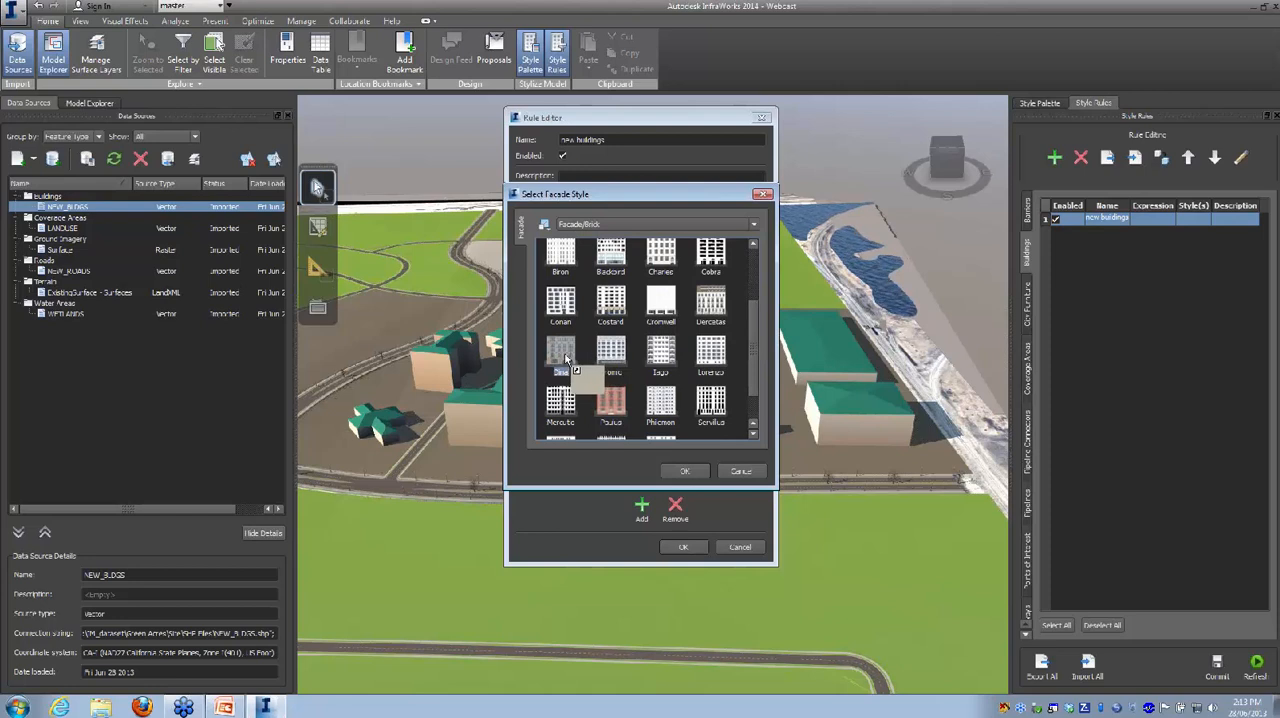
click(680, 470)
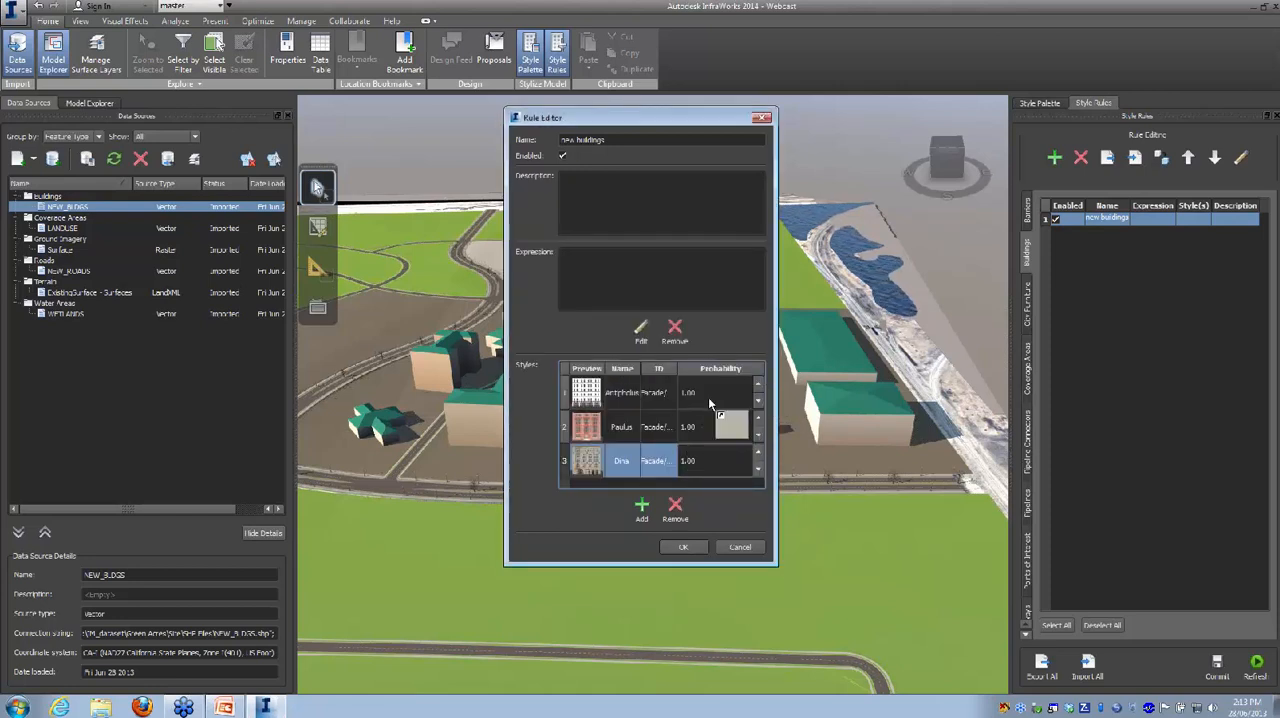
click(642, 508)
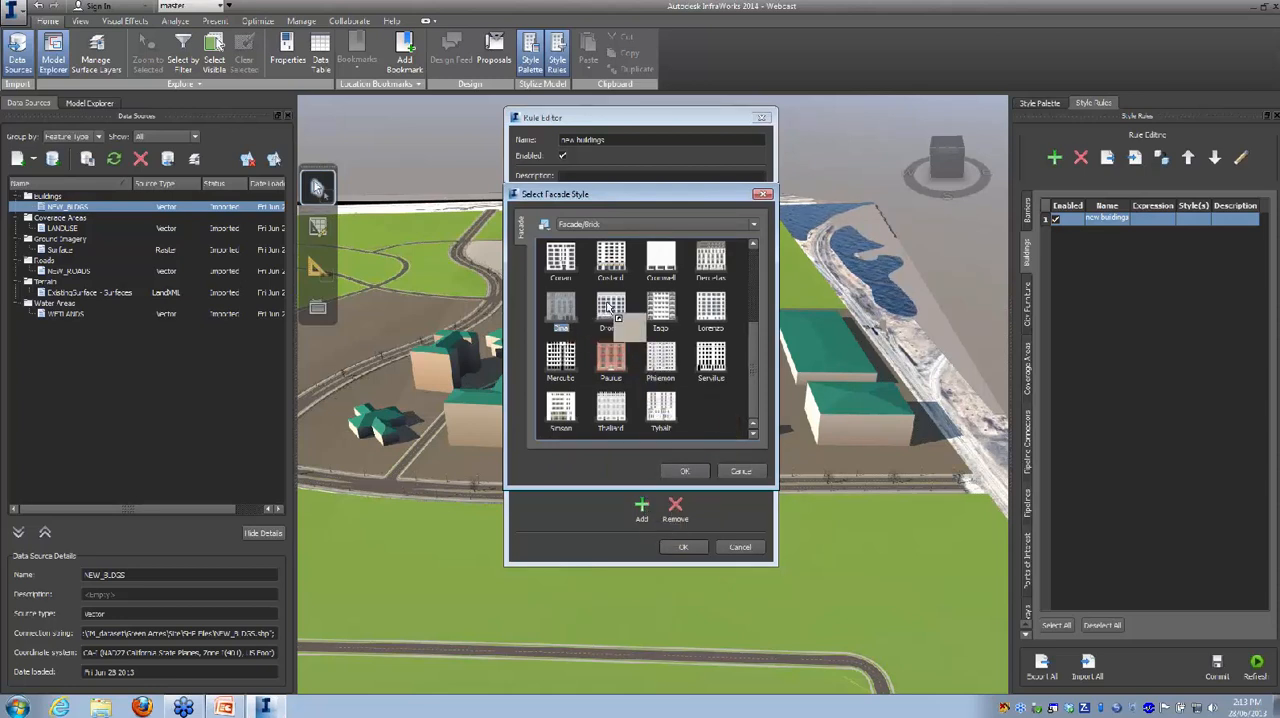
scroll(753, 335, up, 3)
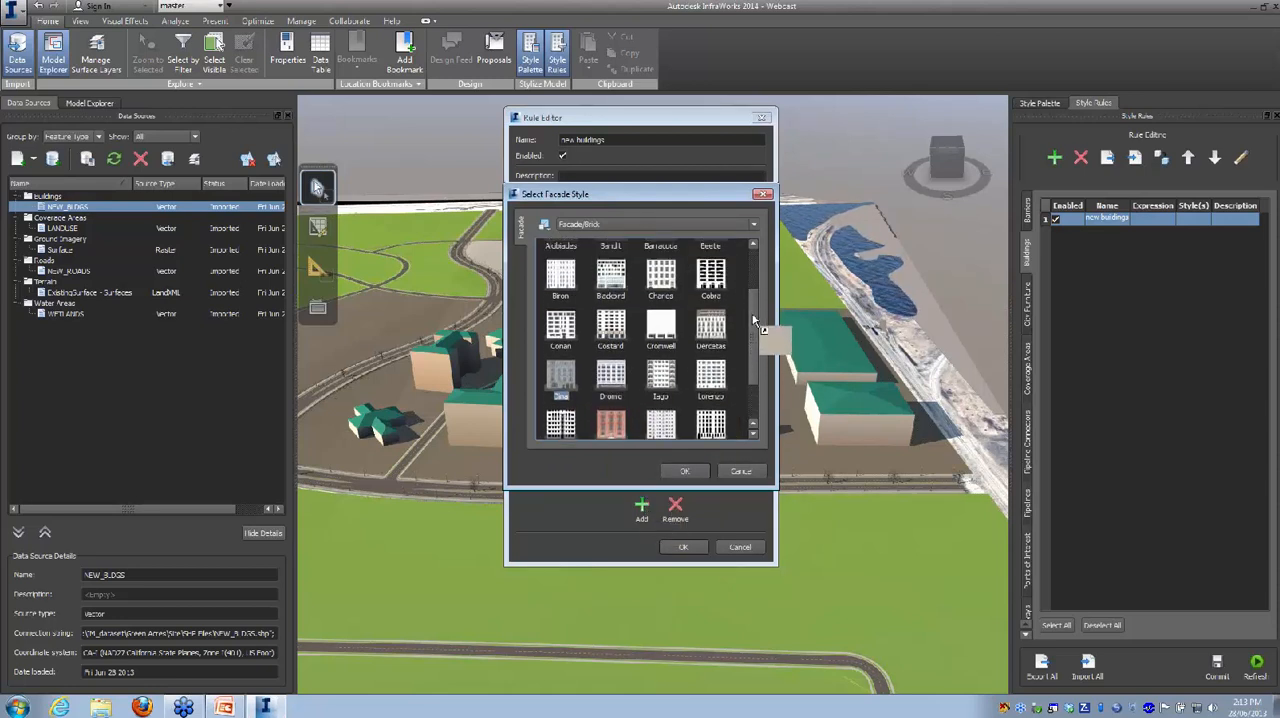
click(711, 290)
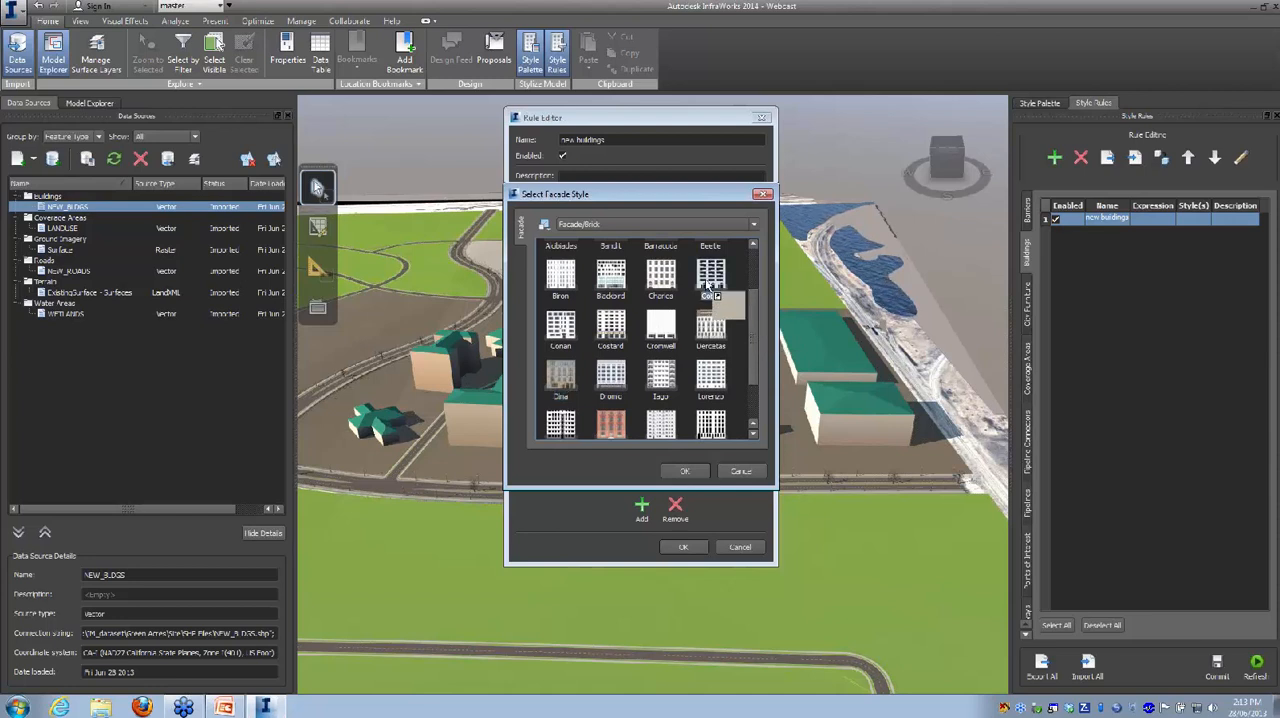
click(685, 469)
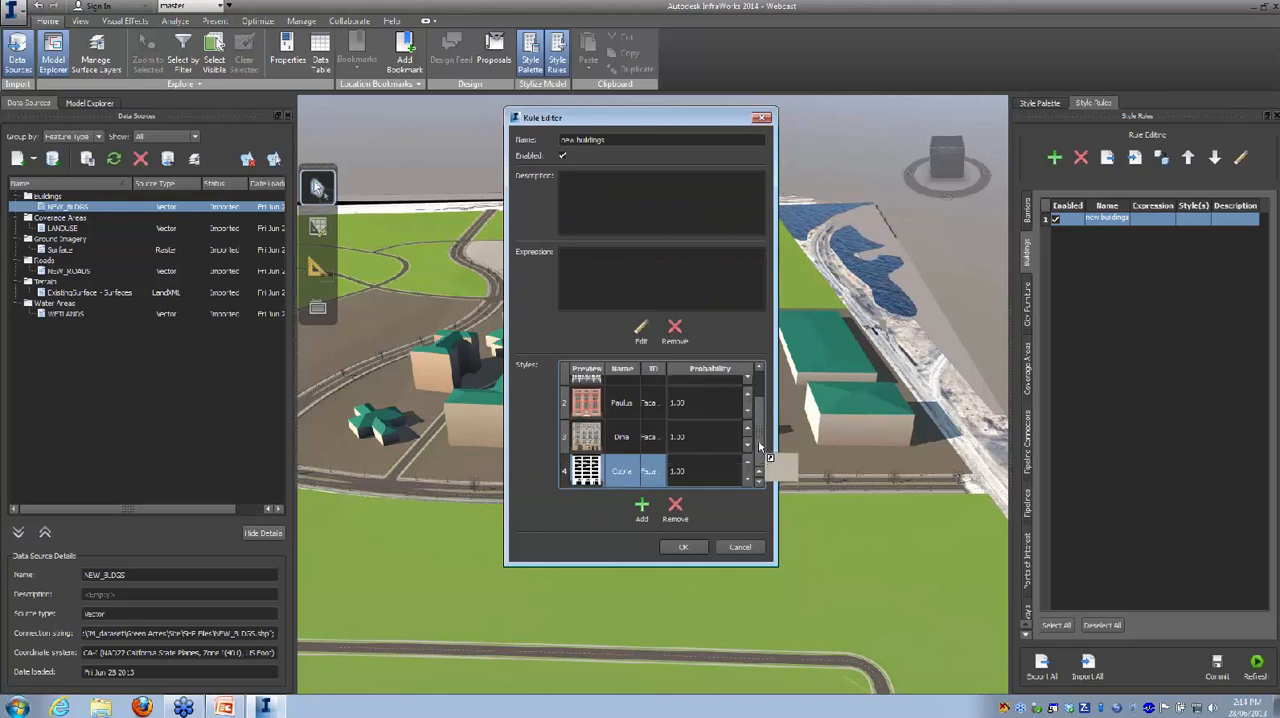
Step: Set the probability of the Dina facade to 0.5, accept the rule and apply it to the buildings
drag(760, 452, 699, 469)
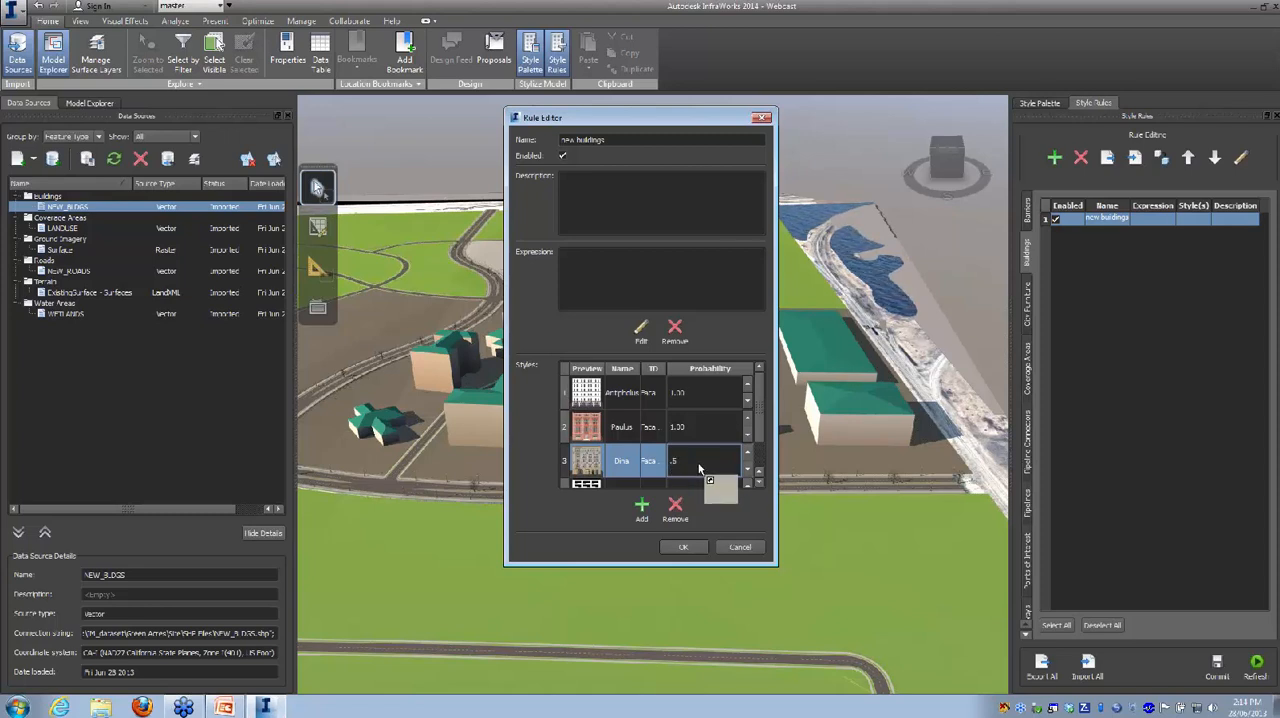
drag(699, 469, 684, 547)
click(684, 547)
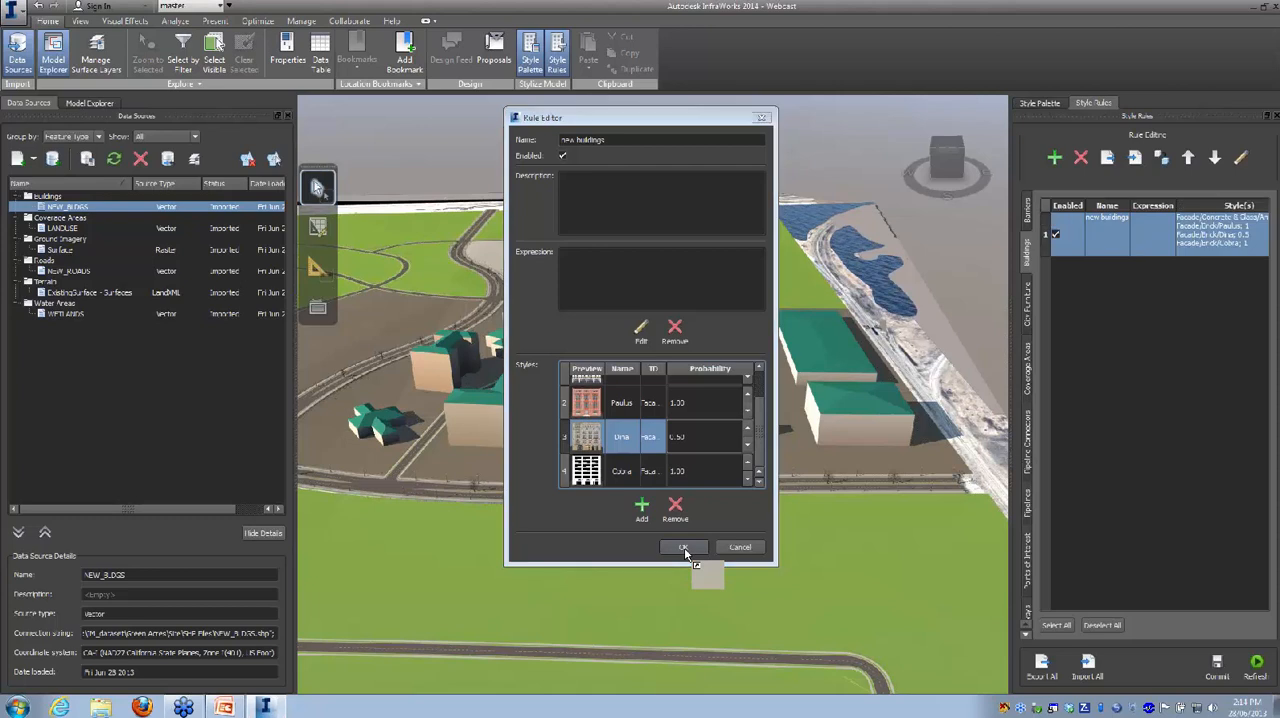
click(1258, 668)
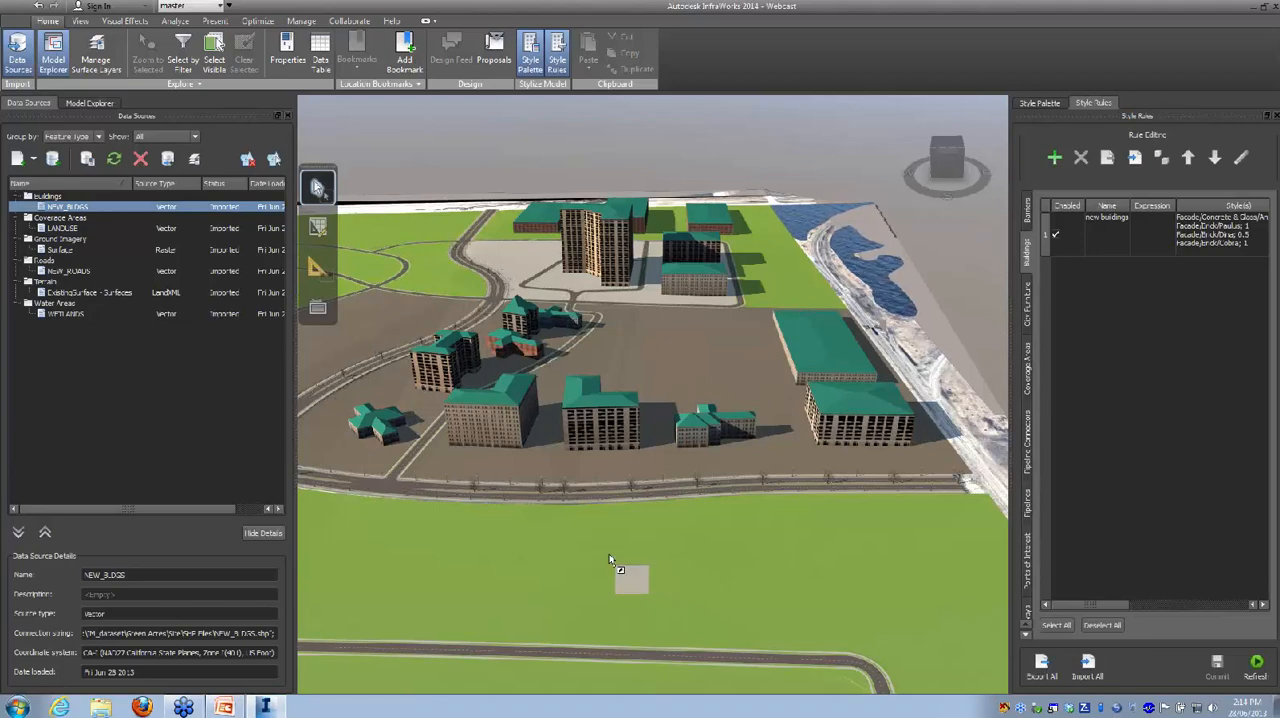
Step: Examine the facades on the buildings around the site, including the red brick building up close
drag(583, 563, 712, 539)
scroll(490, 435, up, 5)
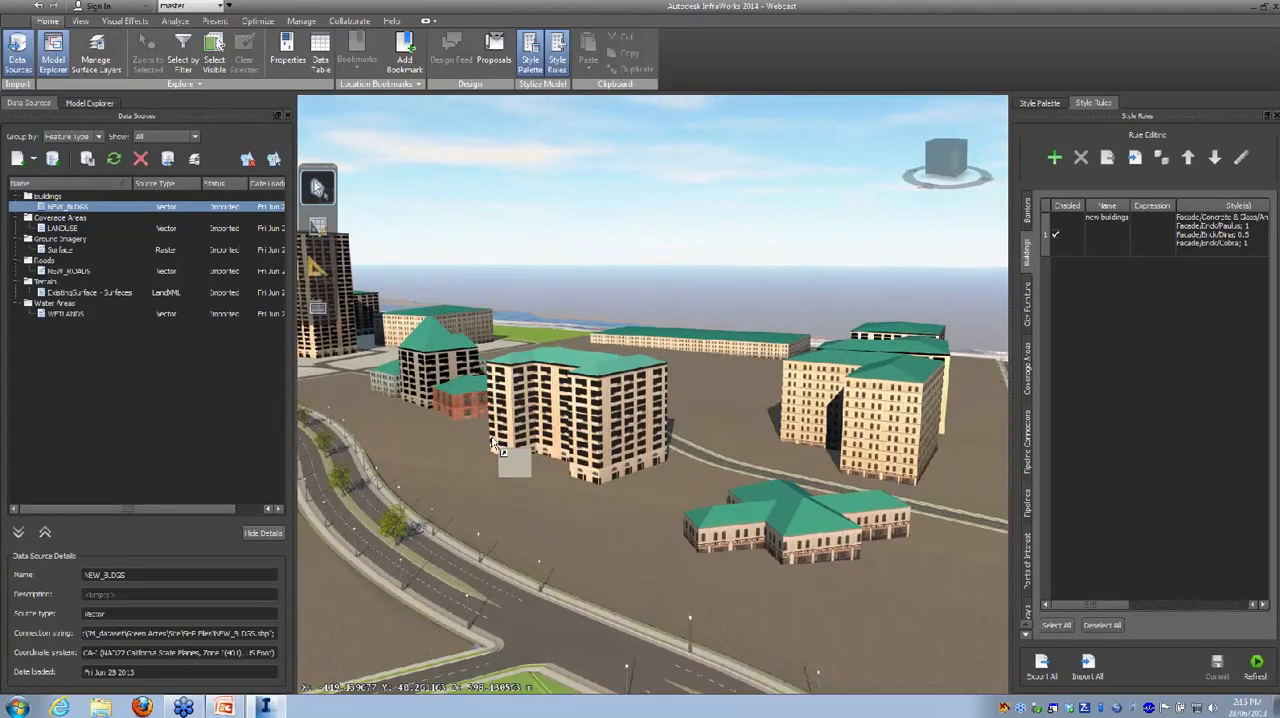
scroll(476, 453, up, 5)
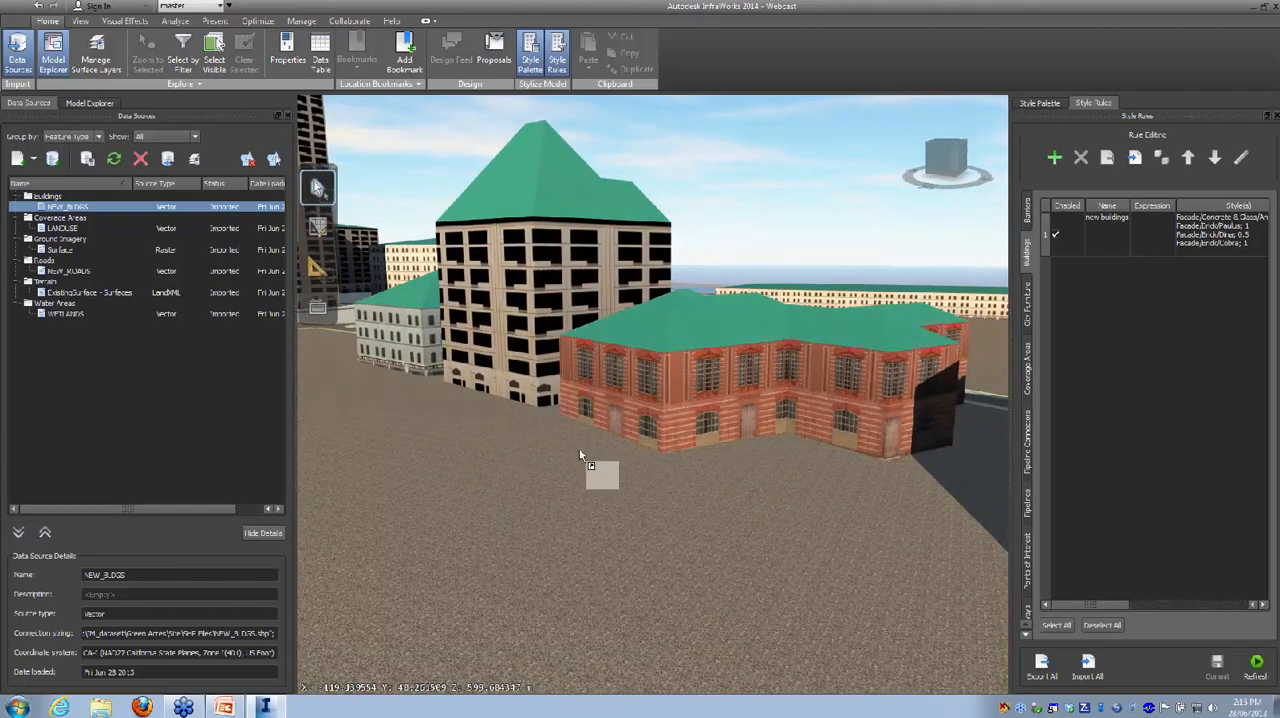
scroll(714, 427, down, 4)
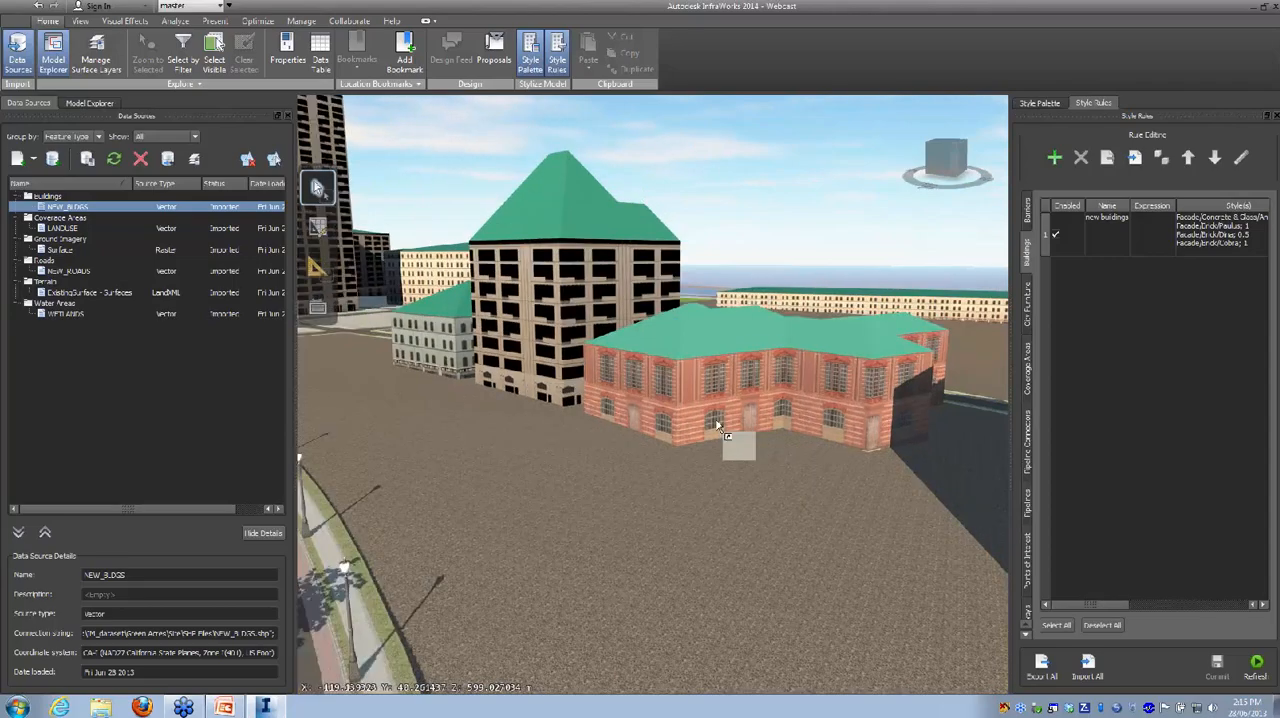
mouse_move(768, 466)
mouse_down()
mouse_move(751, 508)
mouse_move(649, 513)
mouse_move(597, 489)
mouse_move(621, 447)
mouse_move(680, 511)
mouse_move(722, 512)
mouse_move(724, 488)
mouse_move(794, 509)
mouse_move(783, 472)
mouse_up()
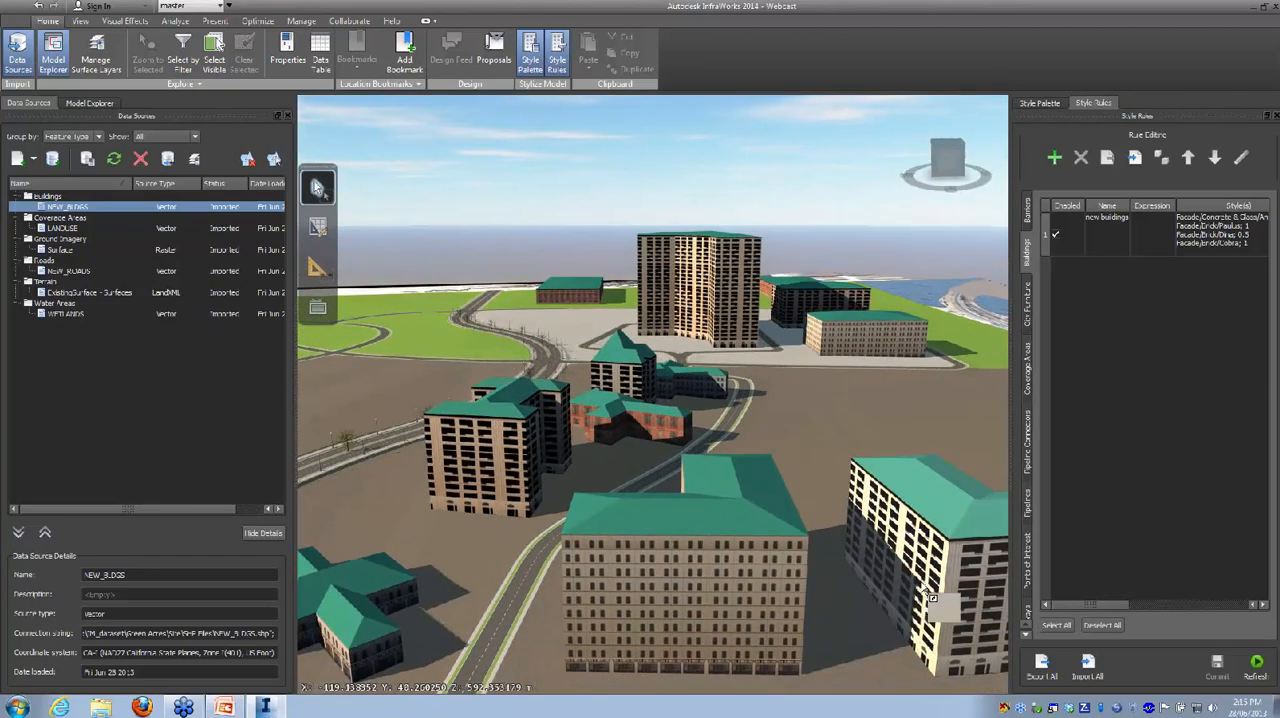
drag(920, 585, 871, 570)
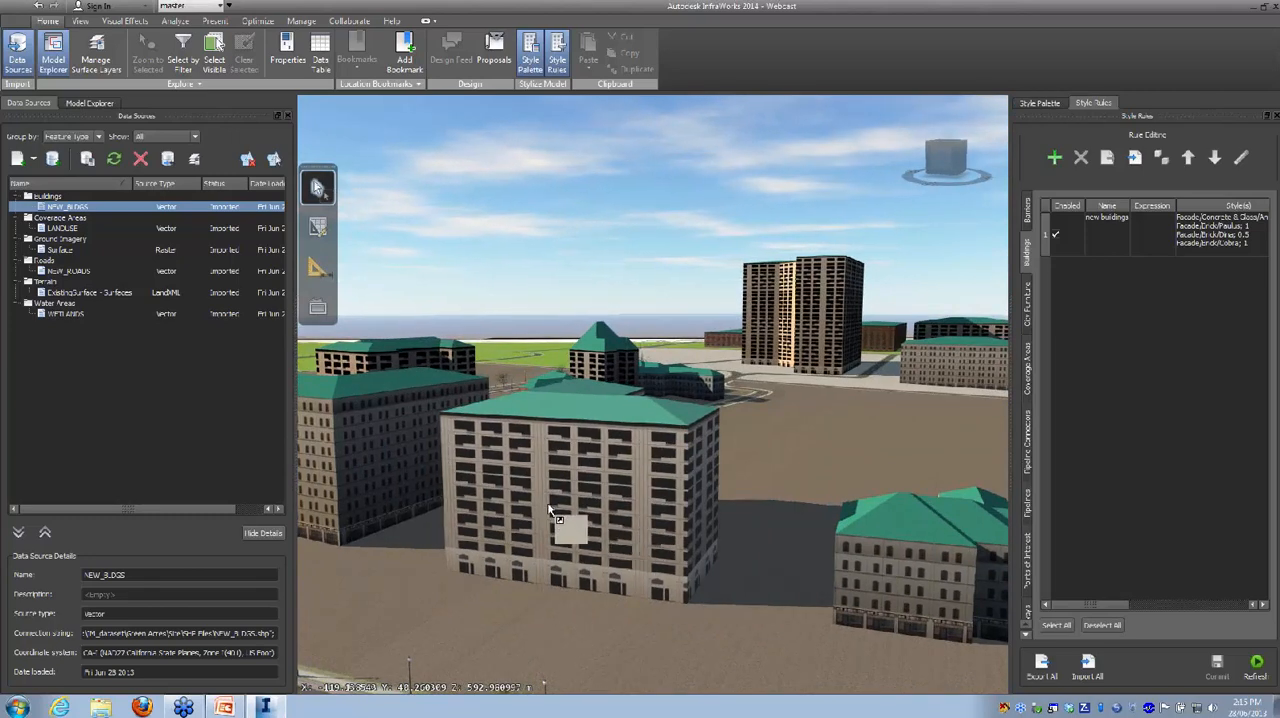
Step: Reopen the new buildings rule, set the probability of the Cobra facade to 0.25, and reapply the rule to the buildings
click(1147, 228)
double_click(1147, 234)
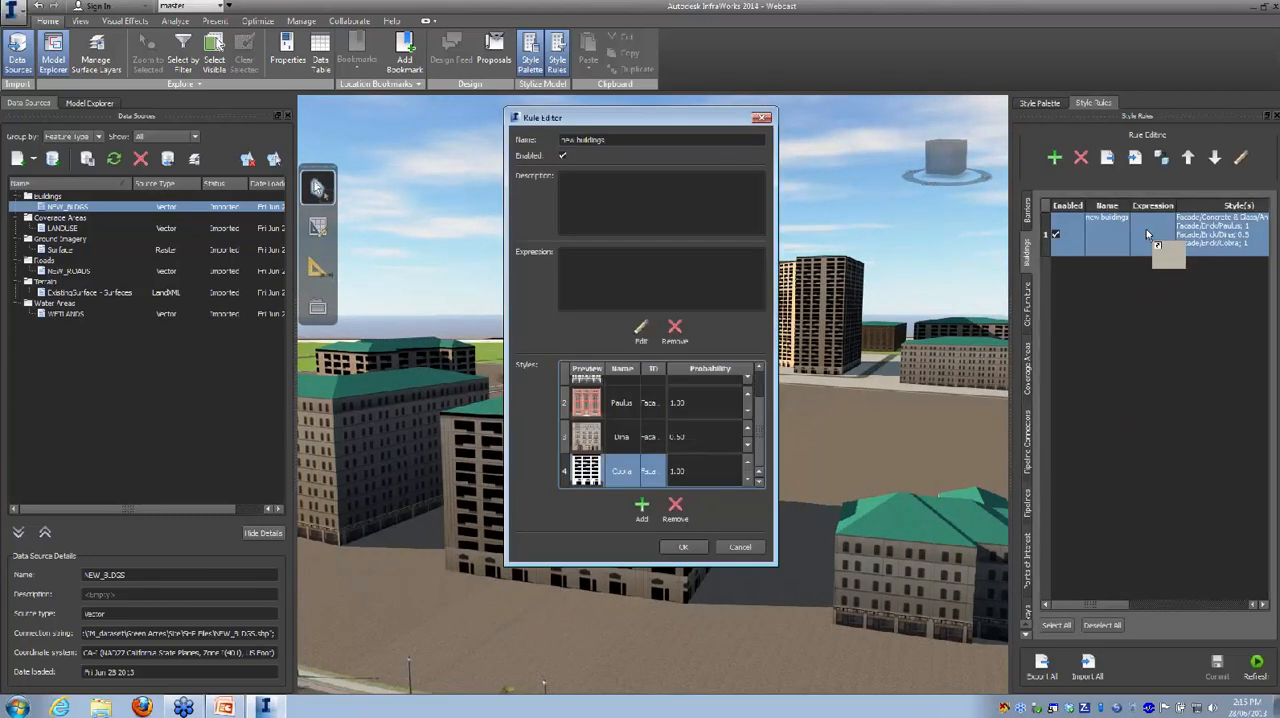
drag(664, 383, 730, 466)
text(.25)
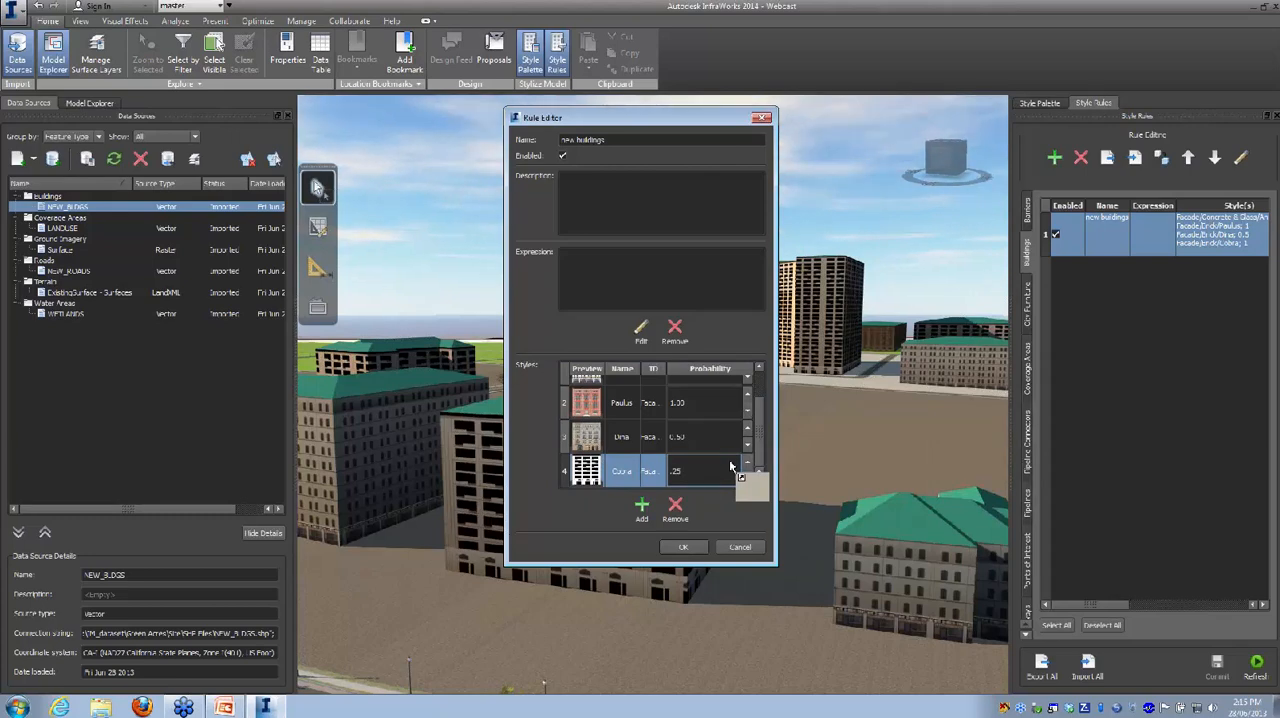
click(684, 547)
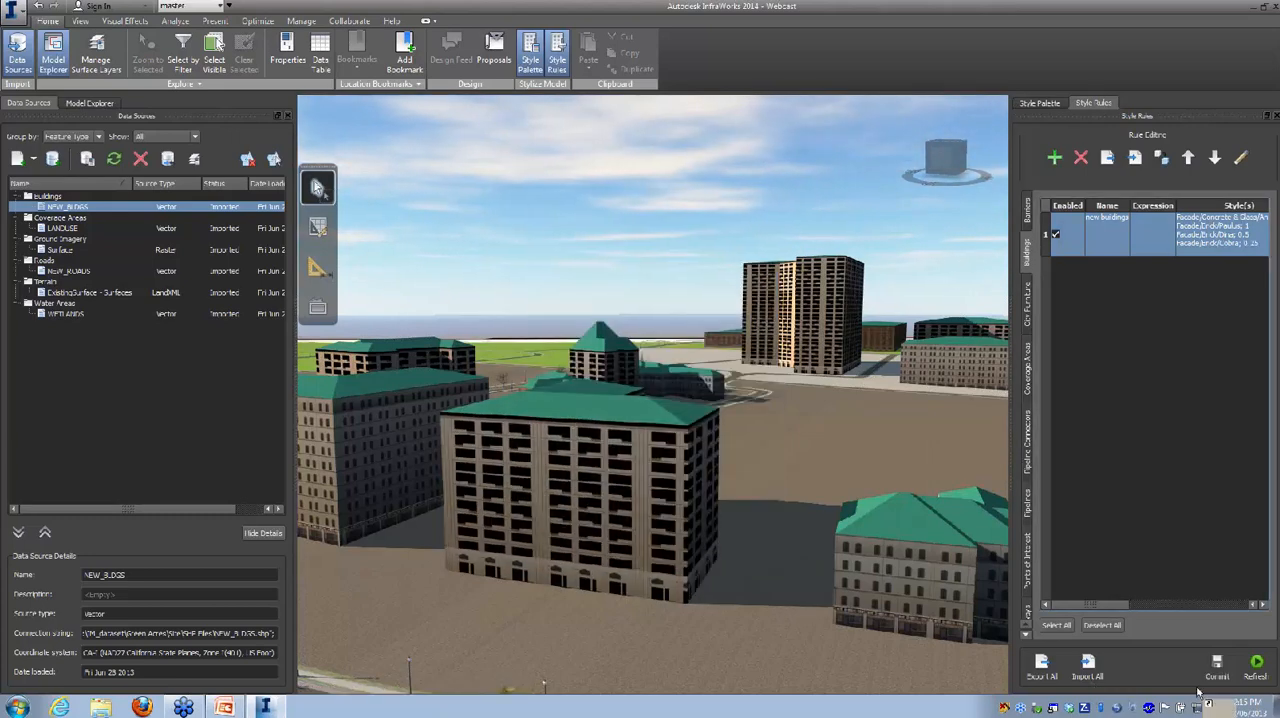
click(1256, 663)
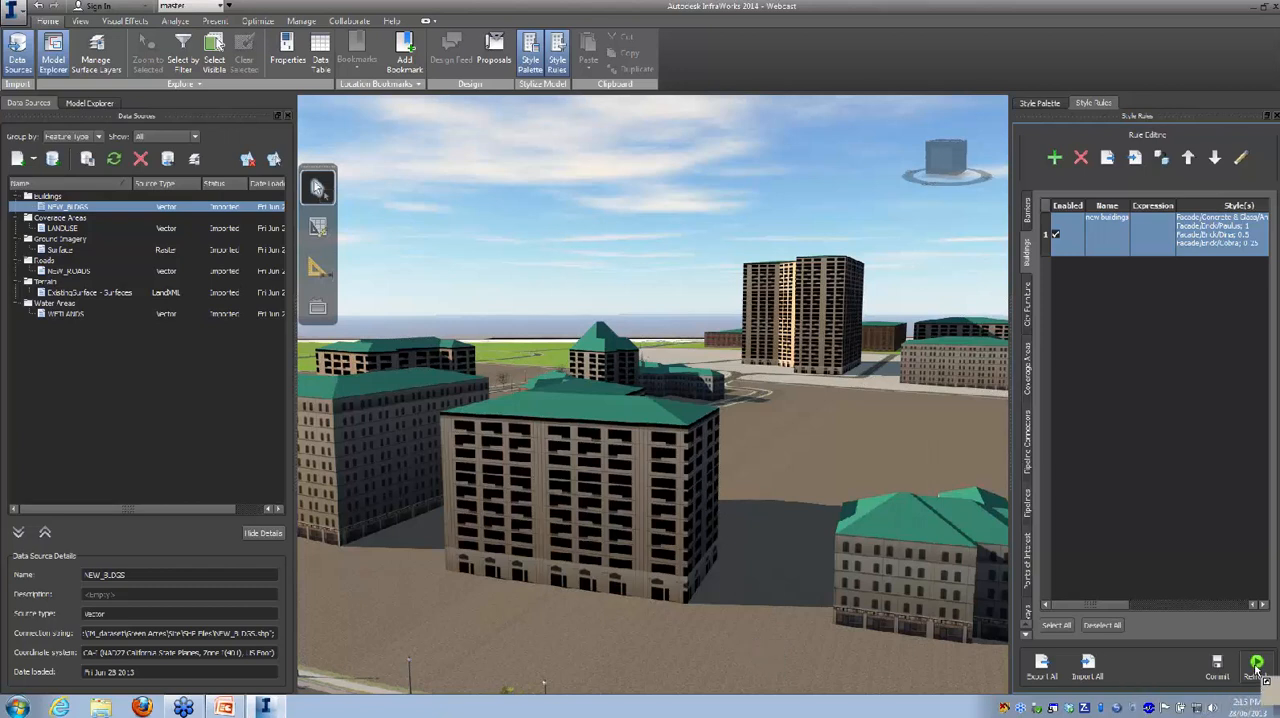
click(1224, 672)
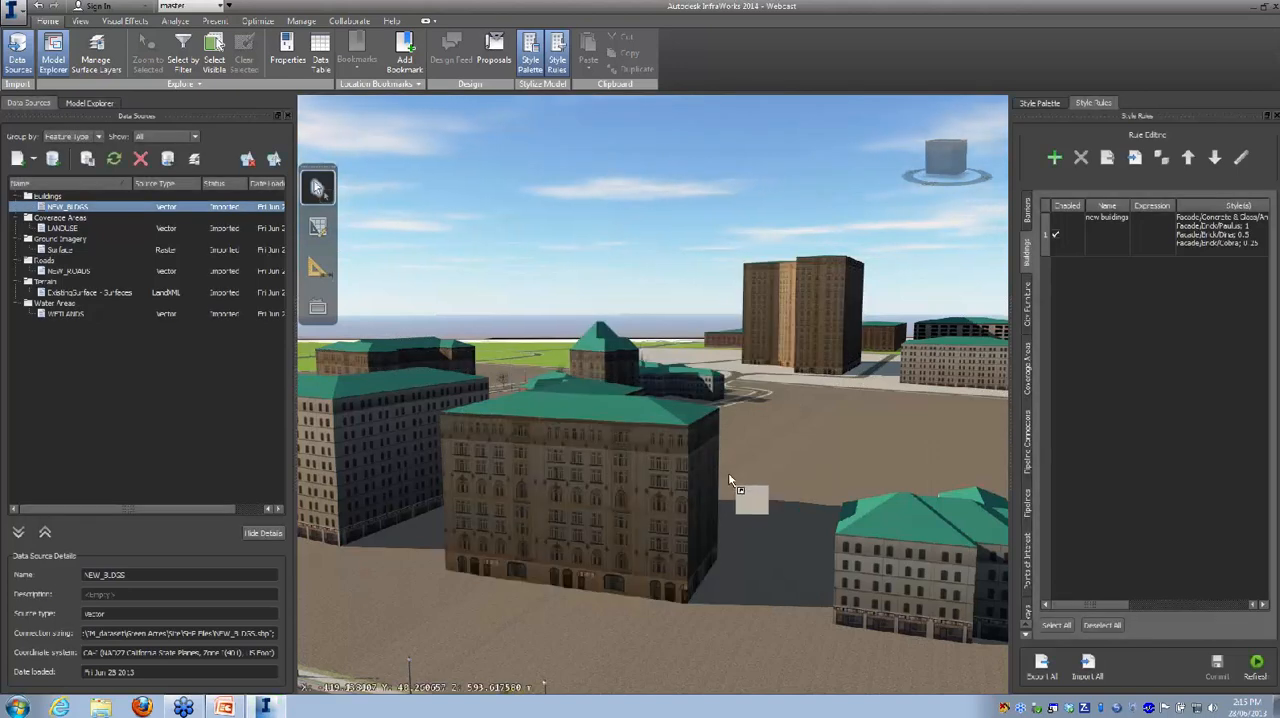
Step: Apply the Josue style from the Concrete & Glass facade styles to the tall brown tower
drag(737, 482, 816, 510)
drag(675, 547, 522, 256)
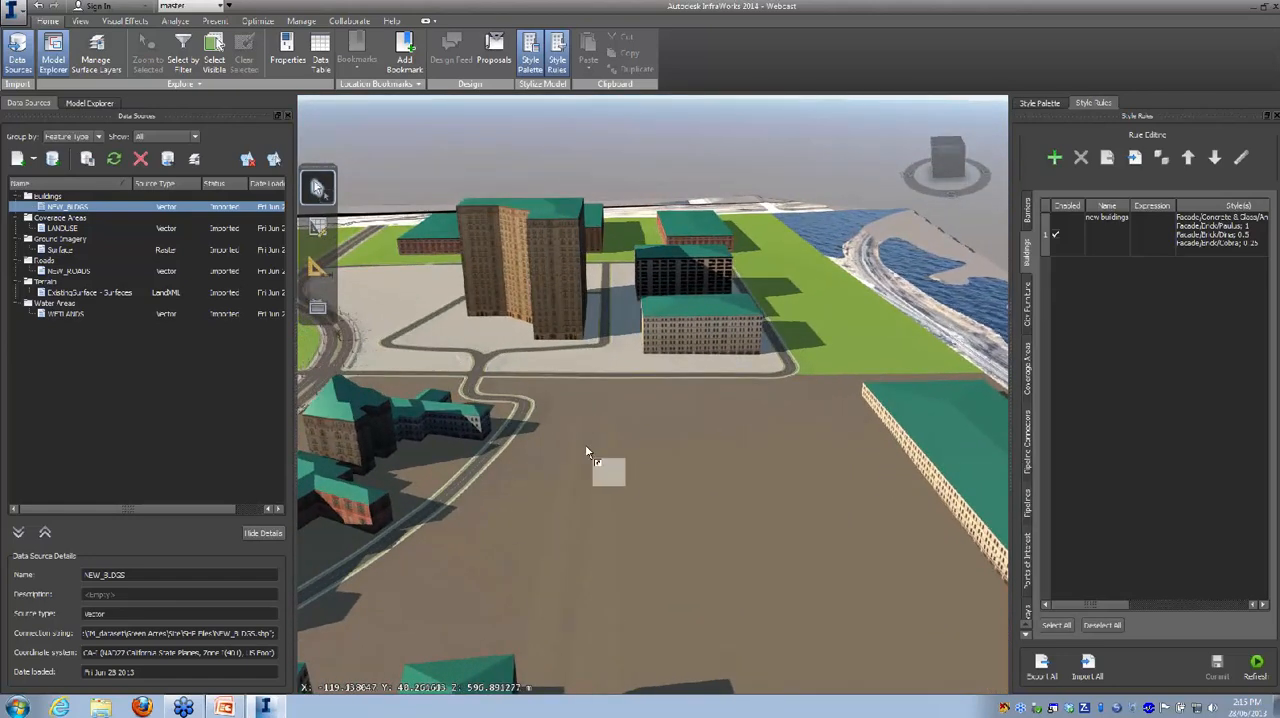
drag(600, 457, 757, 629)
drag(1062, 397, 1030, 297)
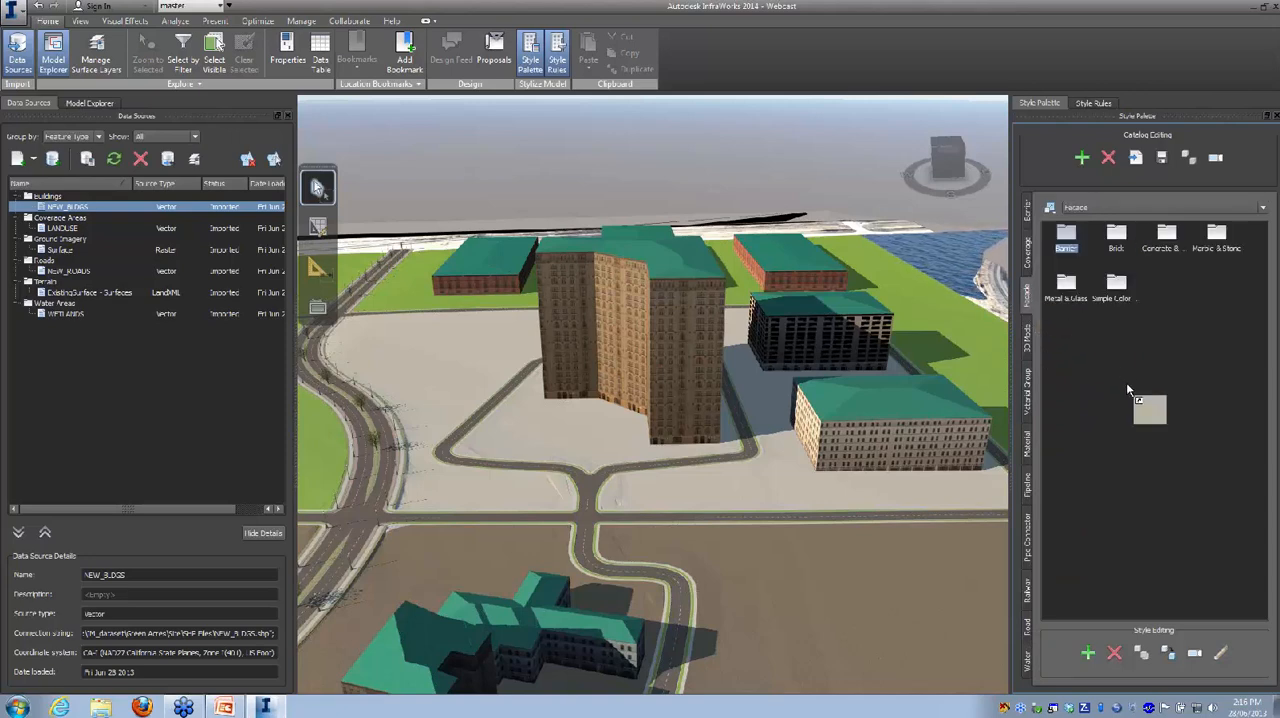
drag(1127, 388, 1156, 341)
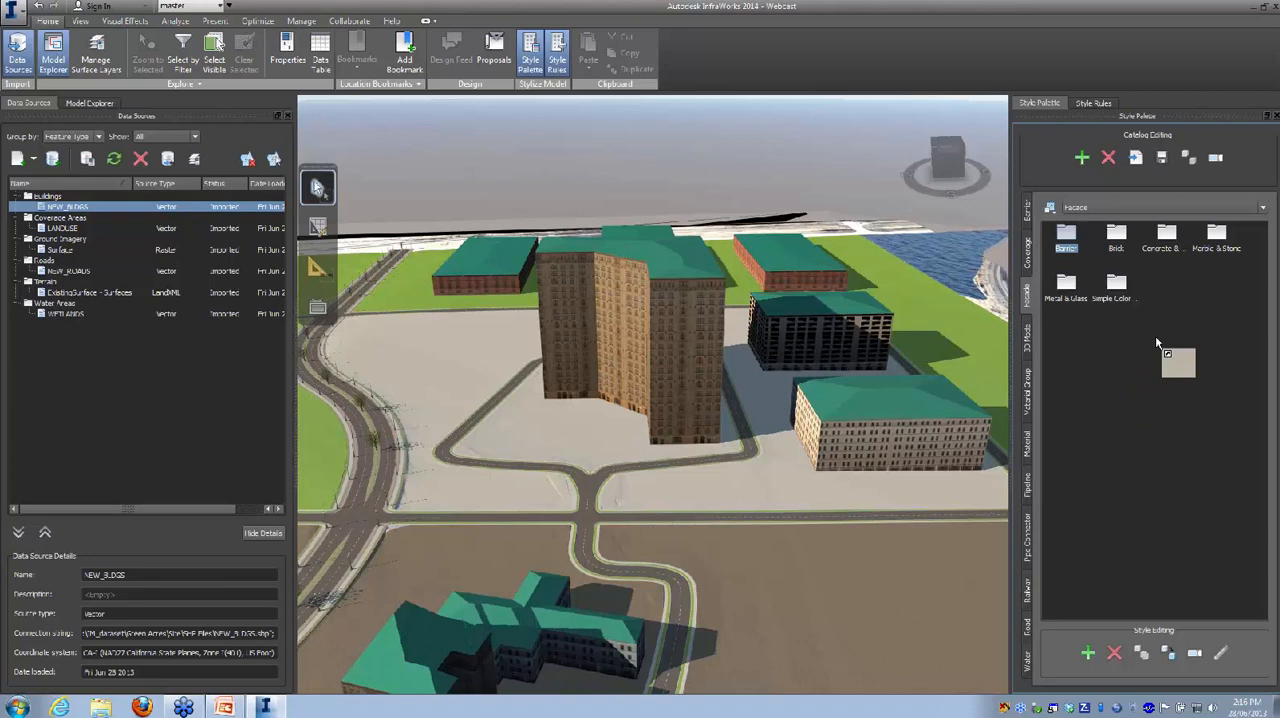
drag(1157, 343, 1163, 515)
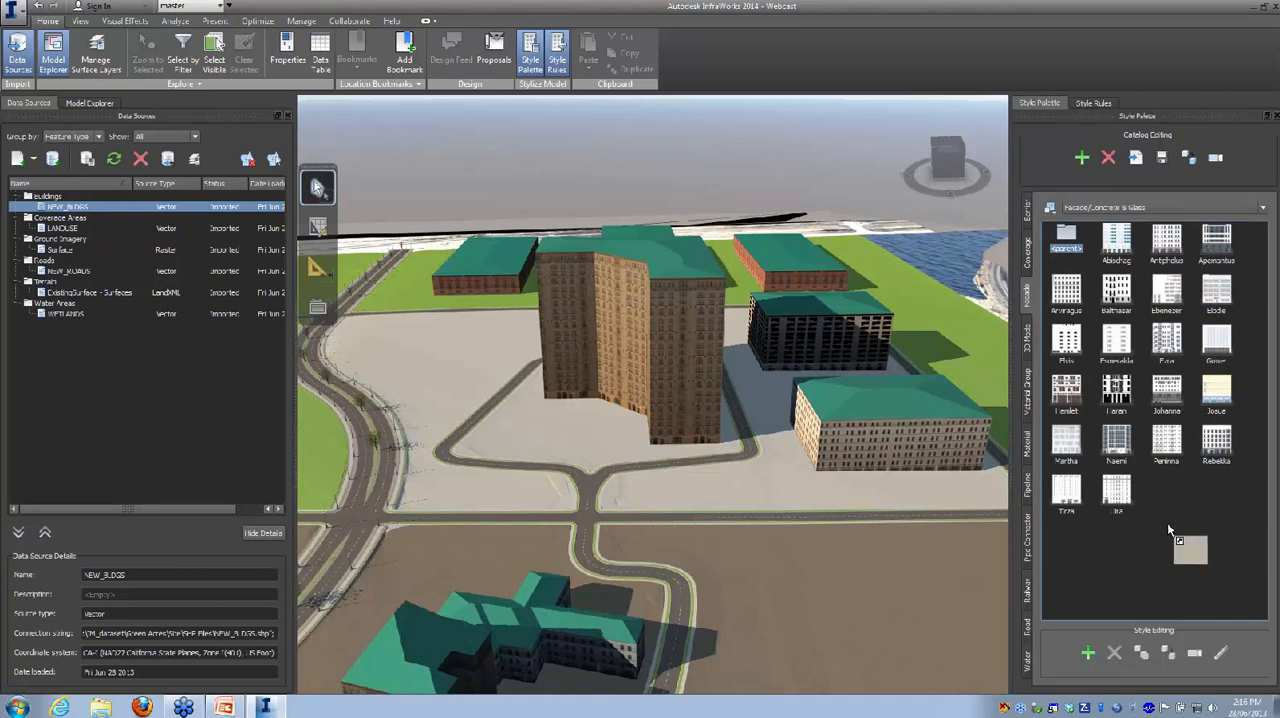
drag(1167, 523, 757, 519)
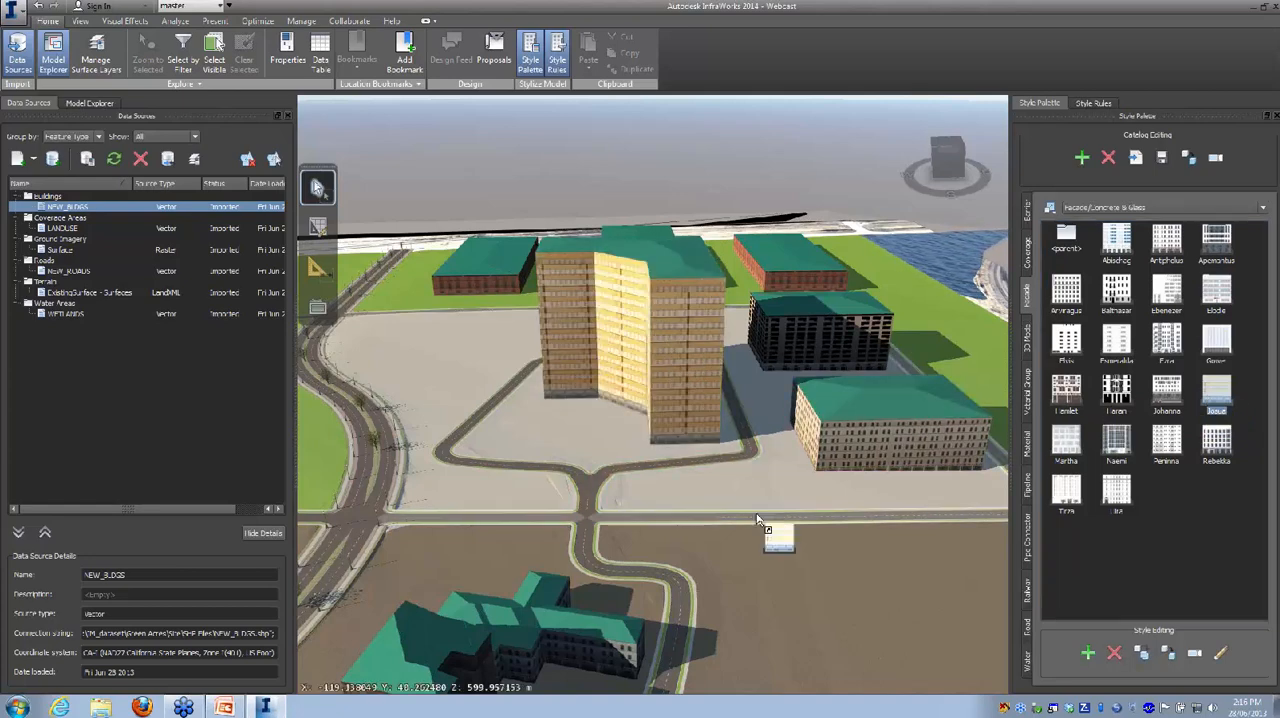
Step: Examine the tower's new facade and its surroundings from several sides and up close
drag(660, 502, 675, 536)
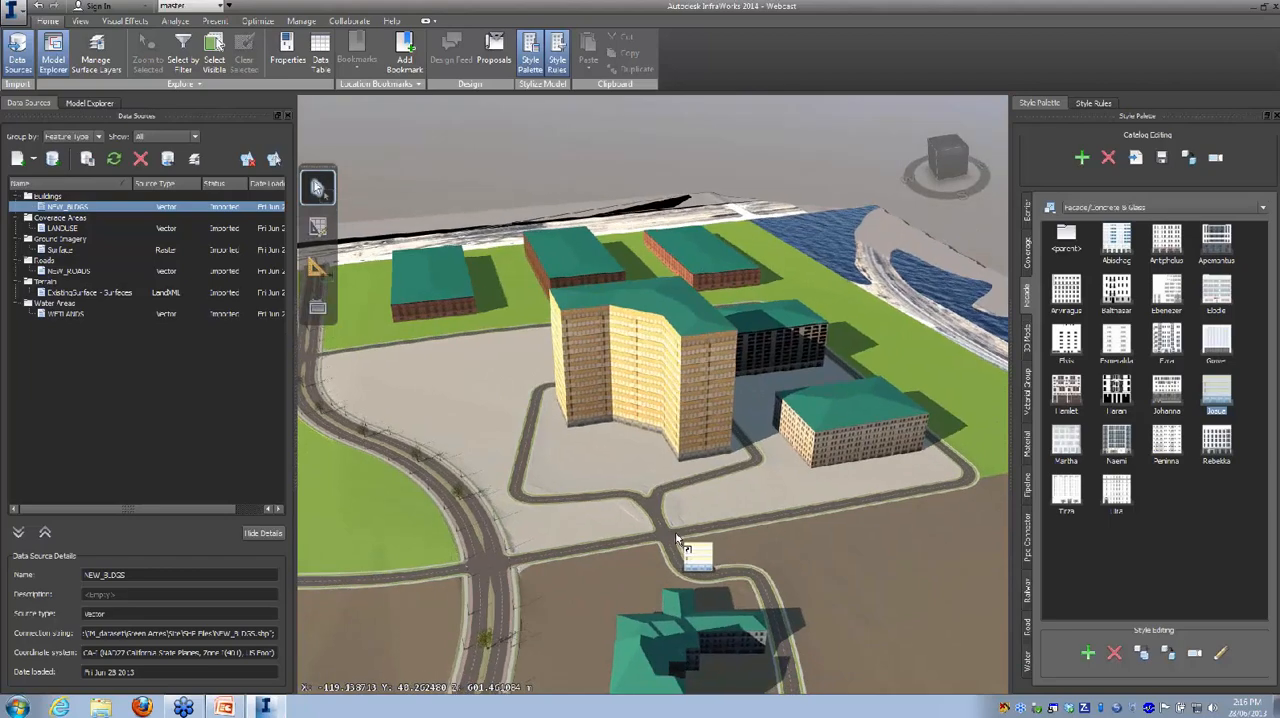
drag(833, 582, 949, 531)
middle_drag(949, 531, 703, 542)
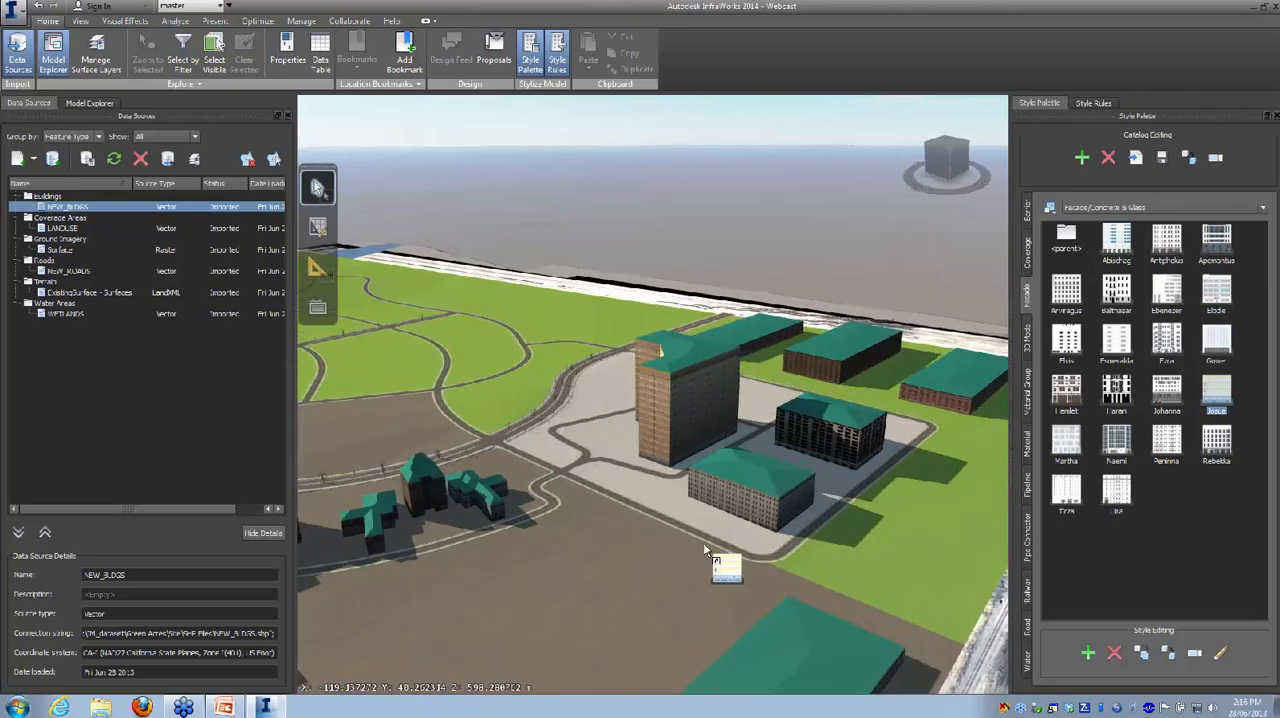
drag(582, 583, 614, 591)
scroll(685, 496, up, 2)
scroll(685, 496, up, 1)
drag(641, 519, 731, 524)
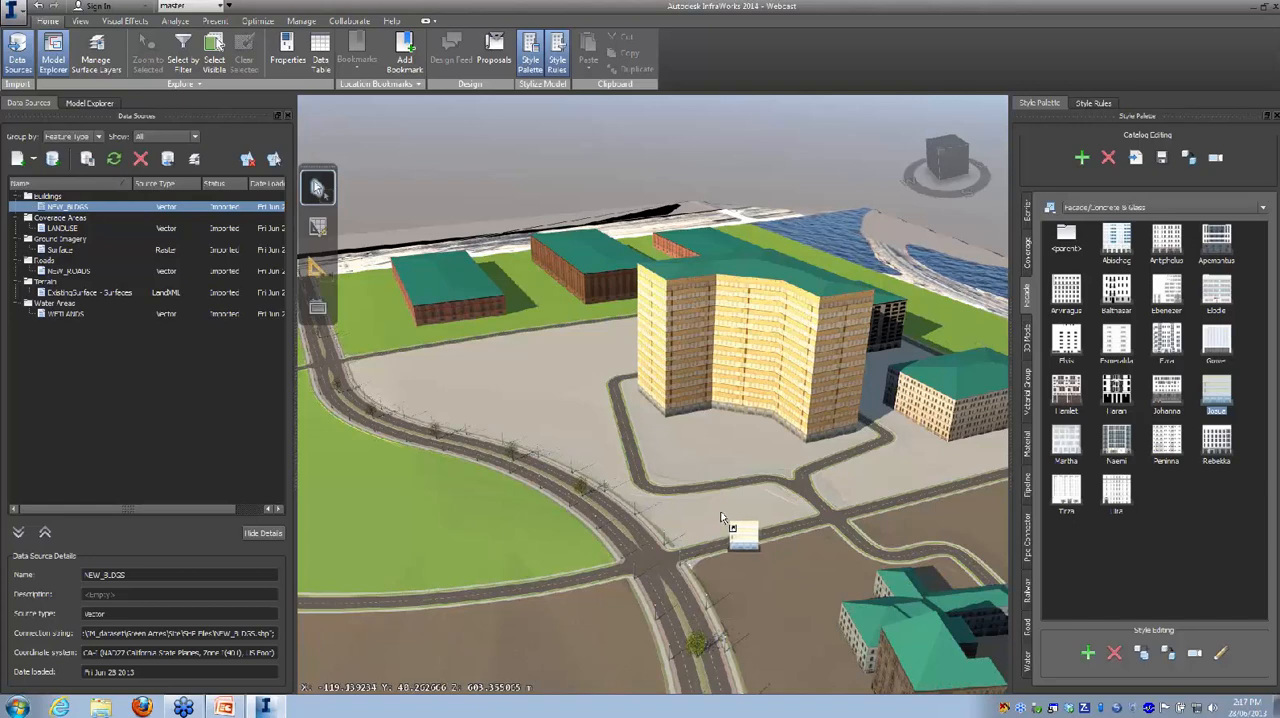
drag(722, 517, 1073, 113)
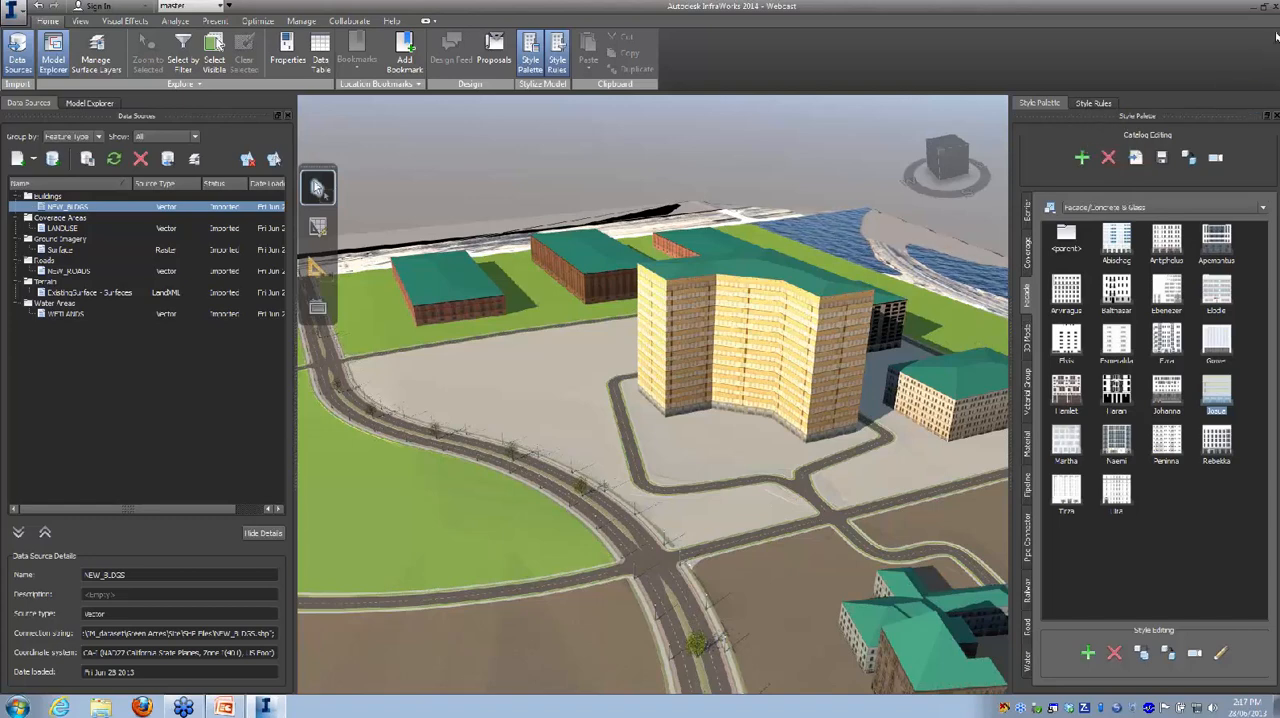
drag(1277, 37, 670, 488)
scroll(752, 458, up, 4)
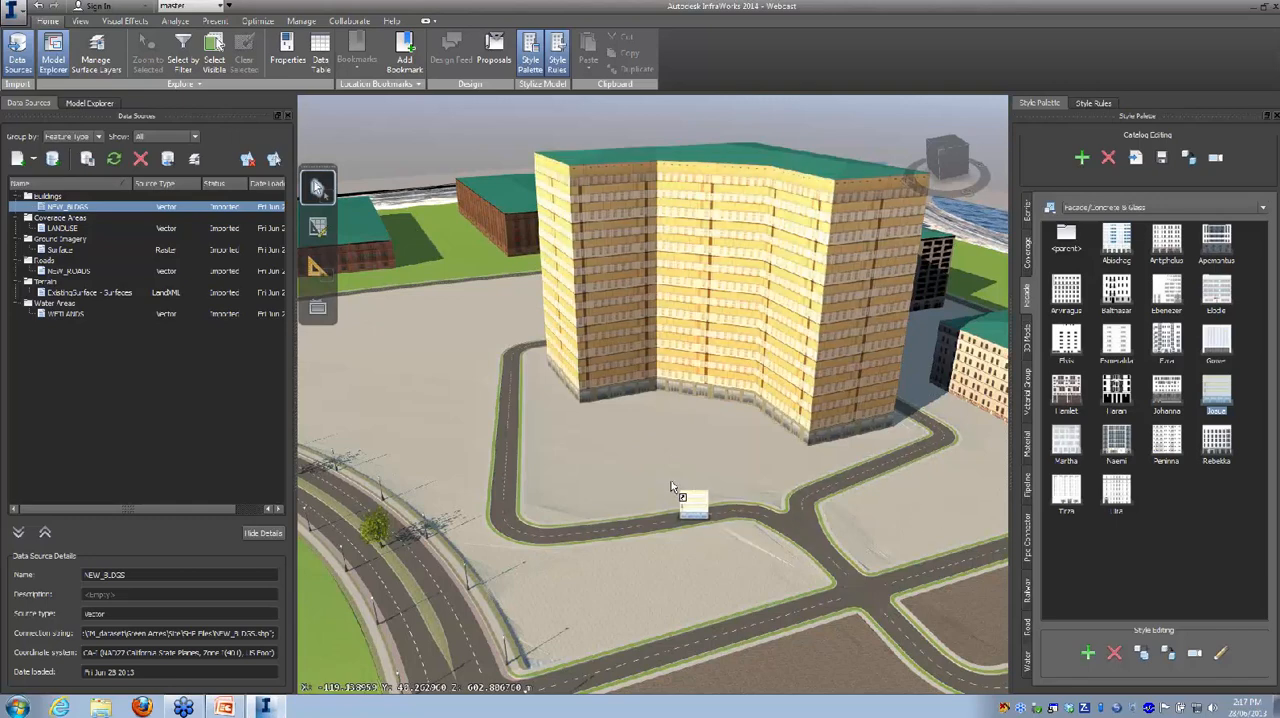
drag(704, 481, 610, 412)
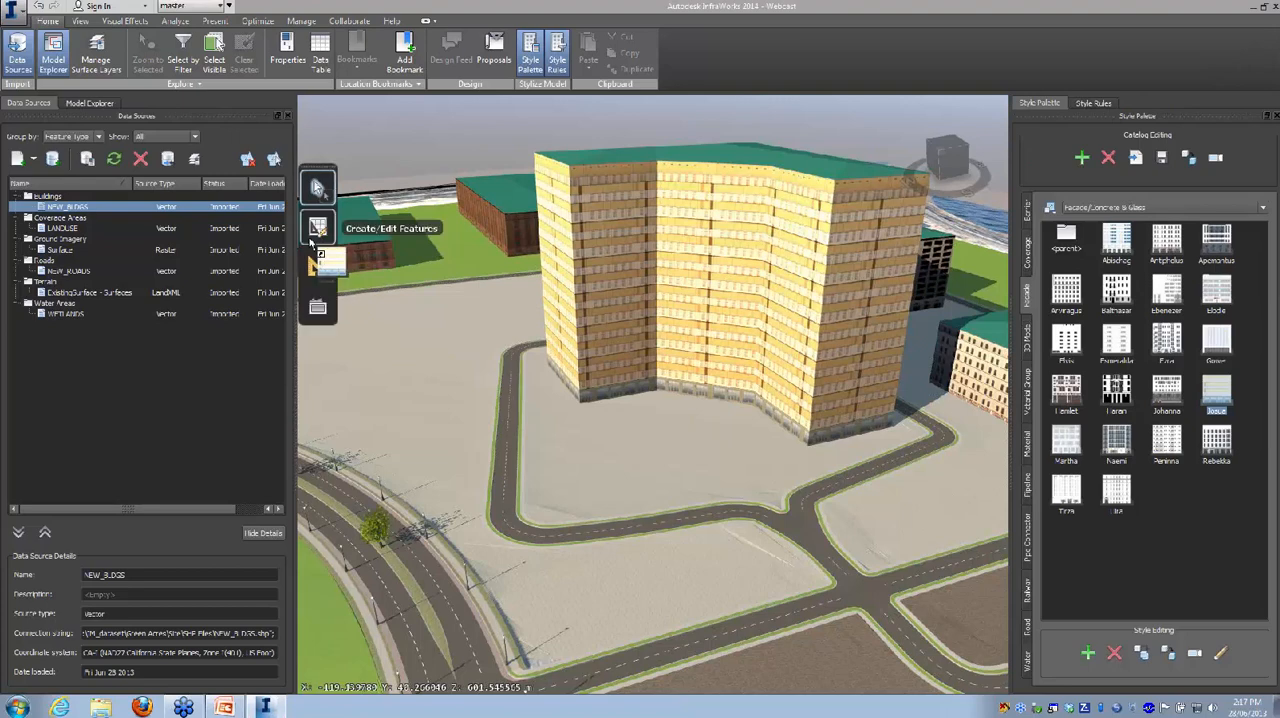
Step: Draw a Local design road about 150 m long, curving in front of the tower and meeting the existing road at both ends
click(316, 228)
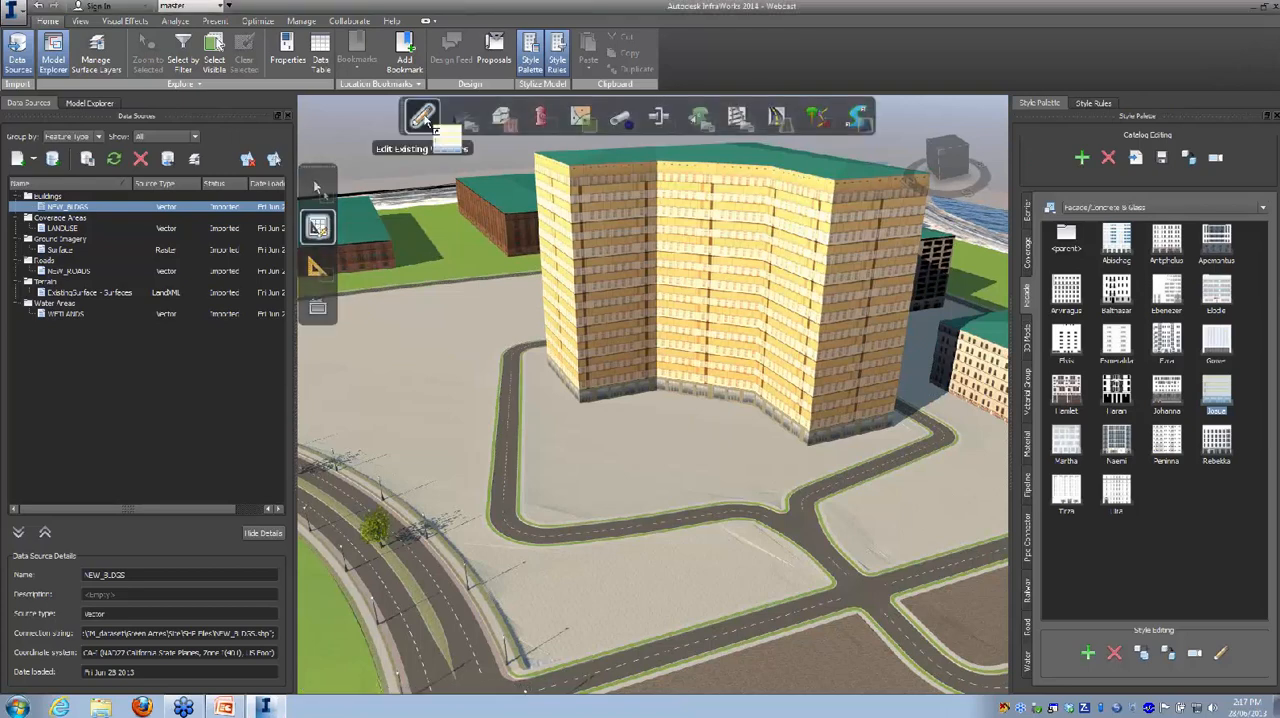
mouse_move(780, 125)
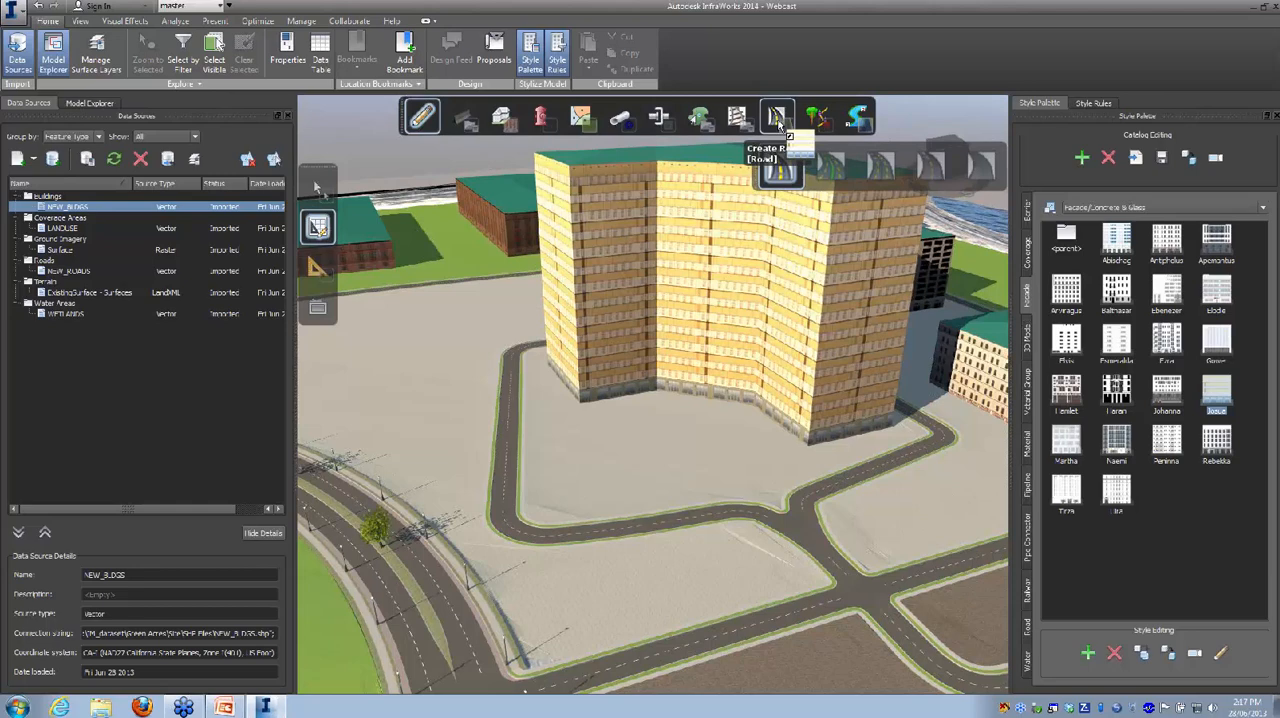
click(780, 121)
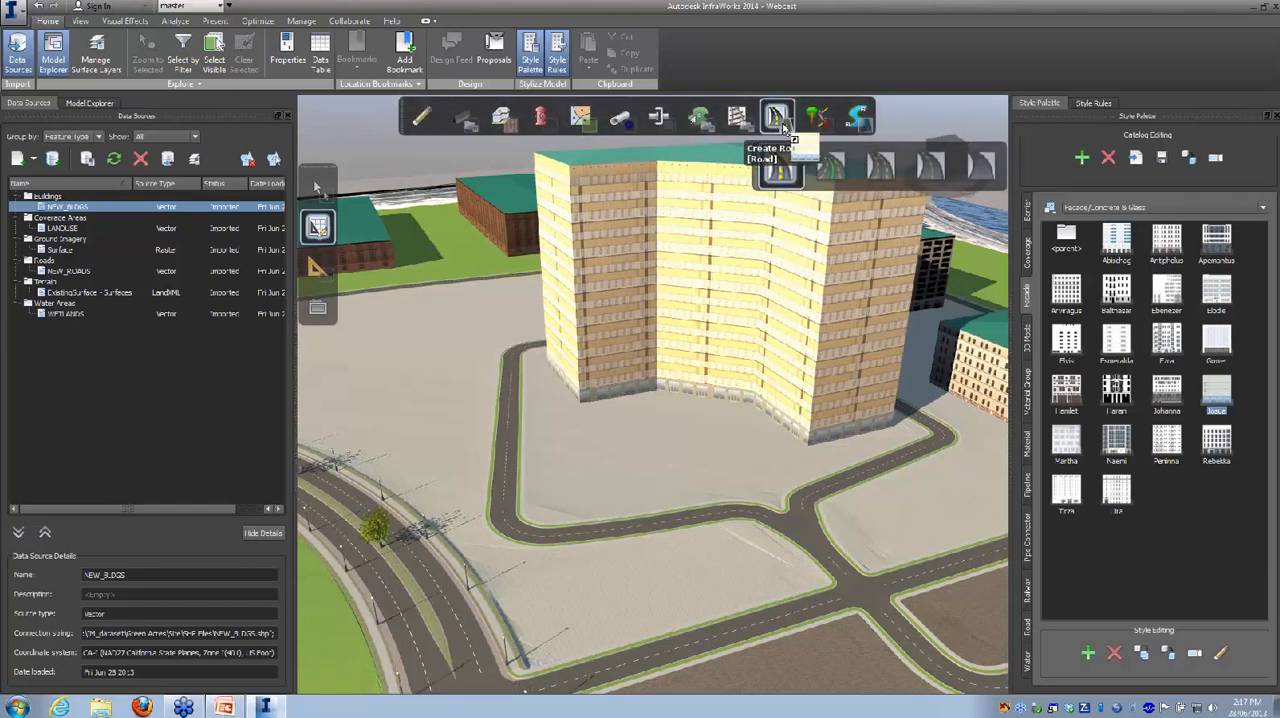
click(982, 176)
scroll(800, 500, up, 3)
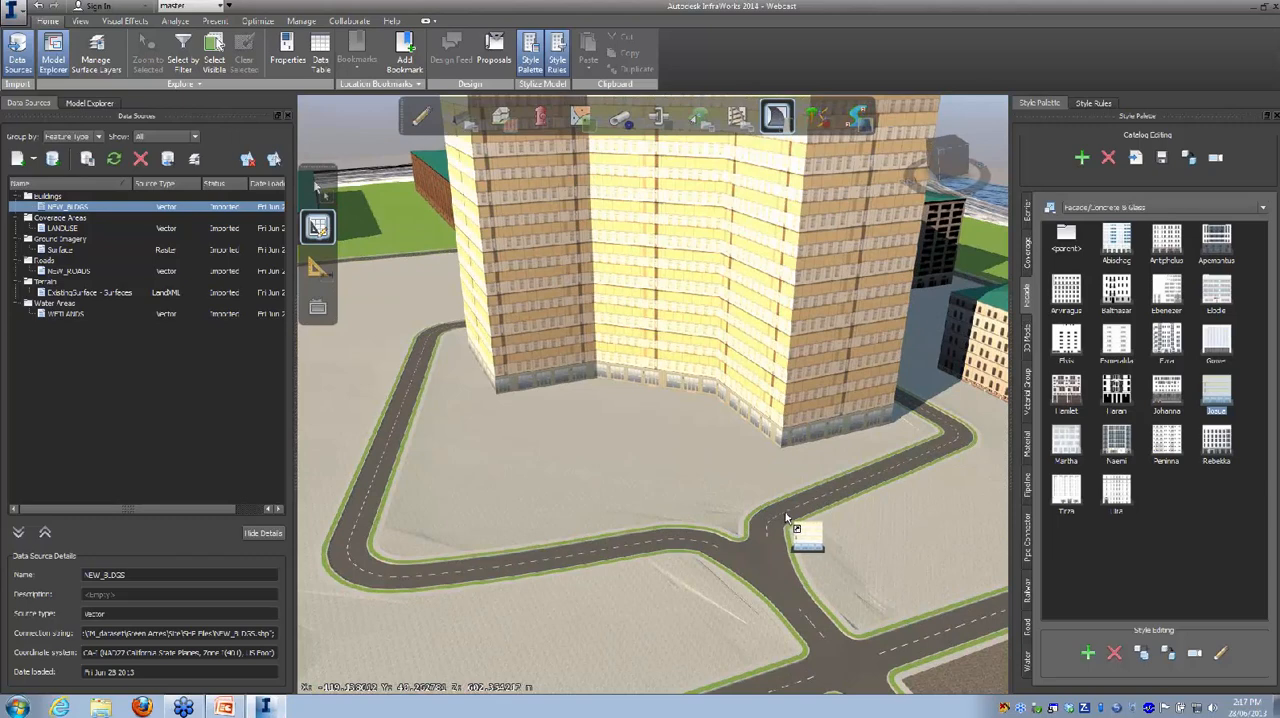
drag(782, 511, 715, 431)
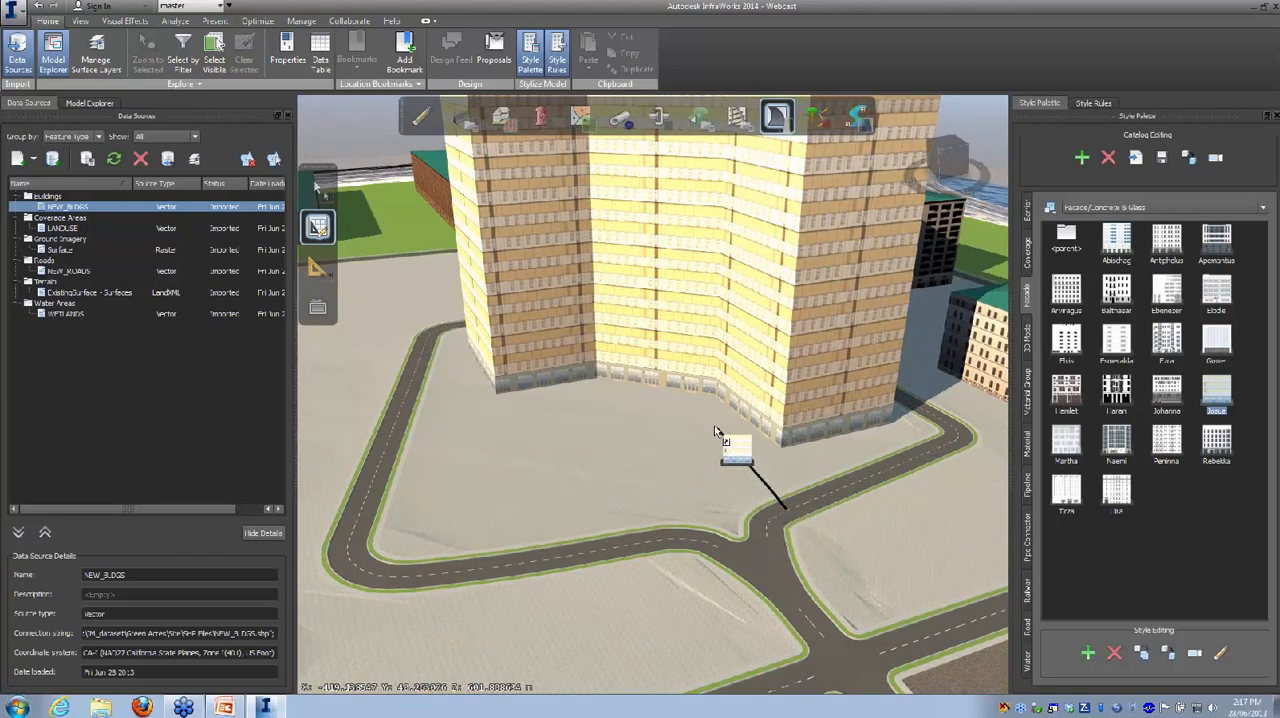
click(715, 431)
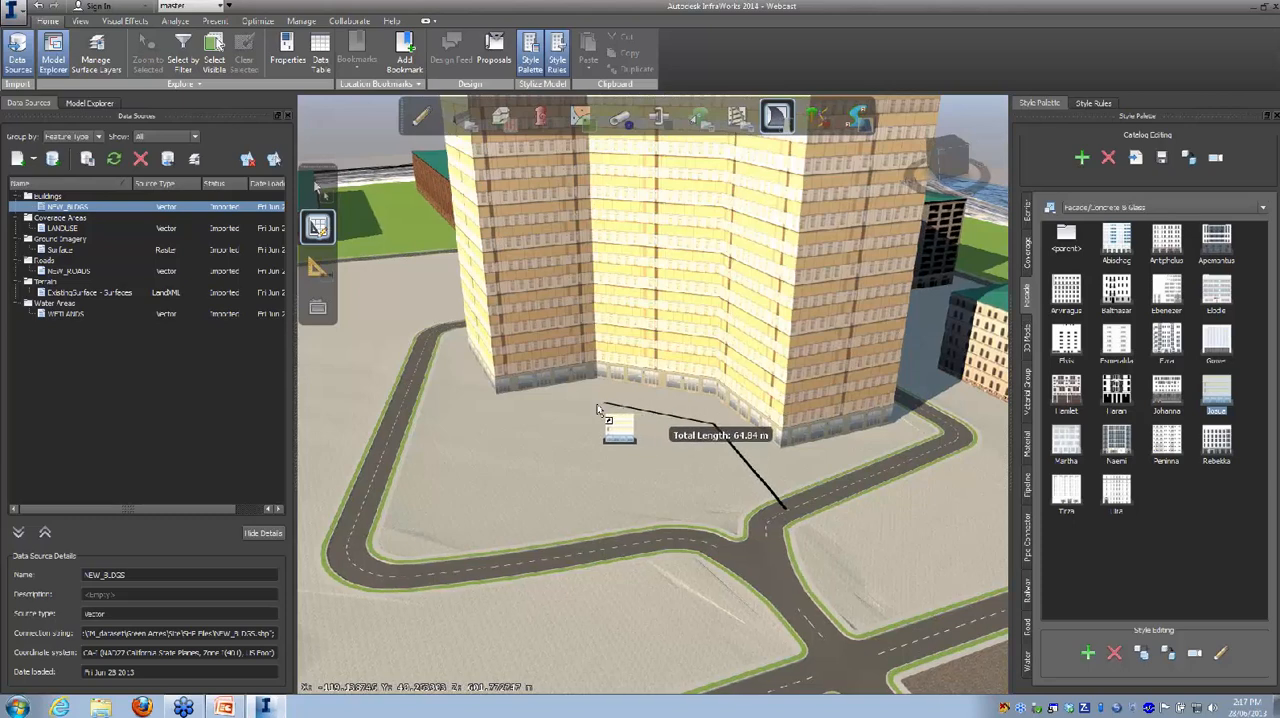
click(606, 416)
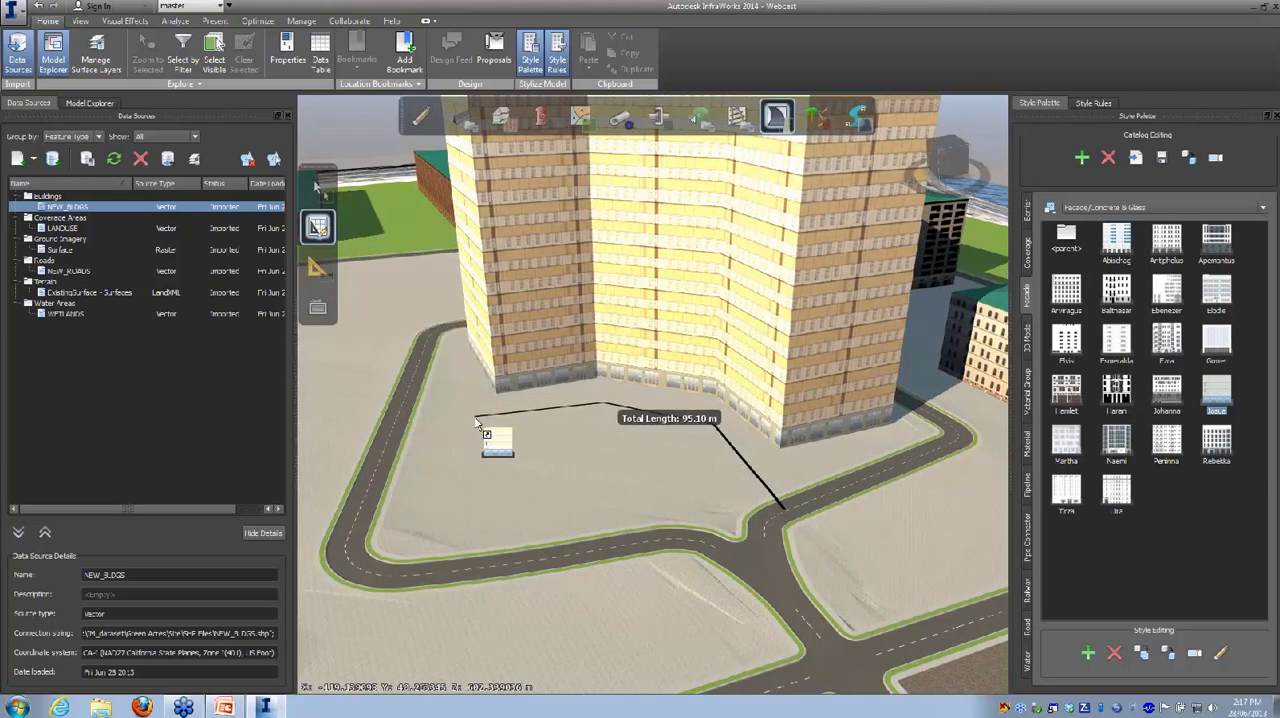
click(476, 417)
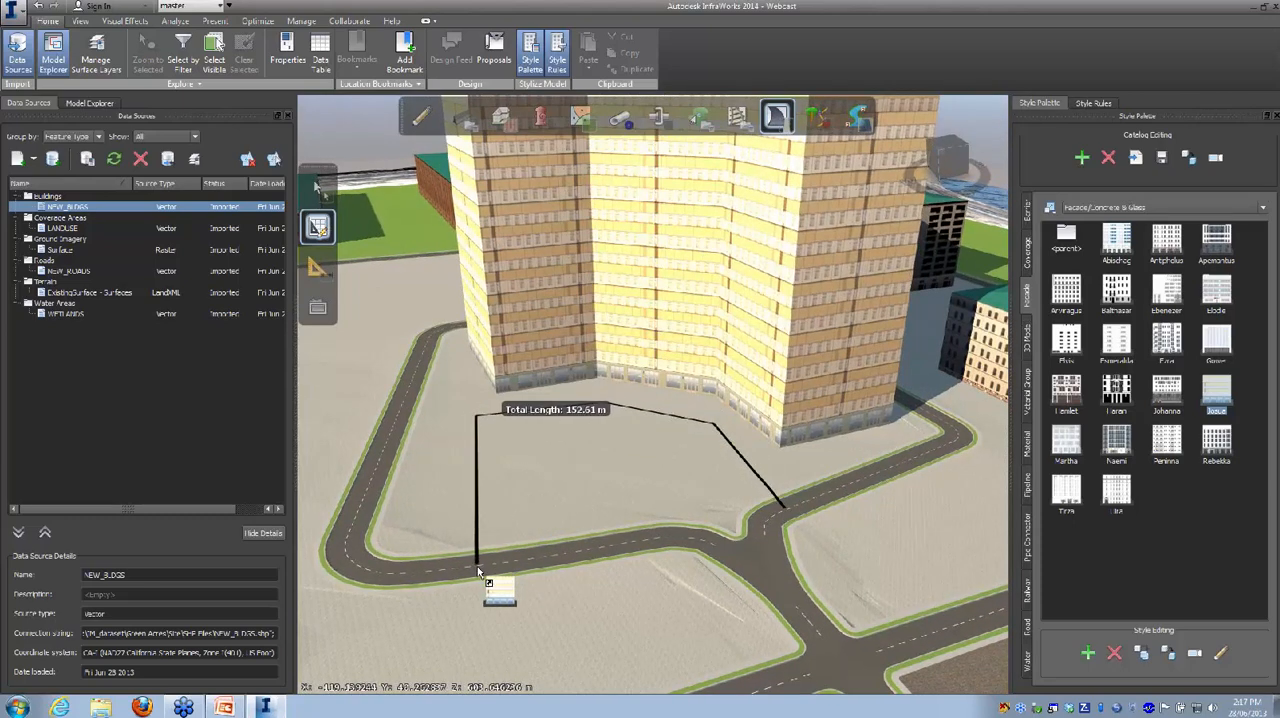
click(477, 562)
right_click(516, 524)
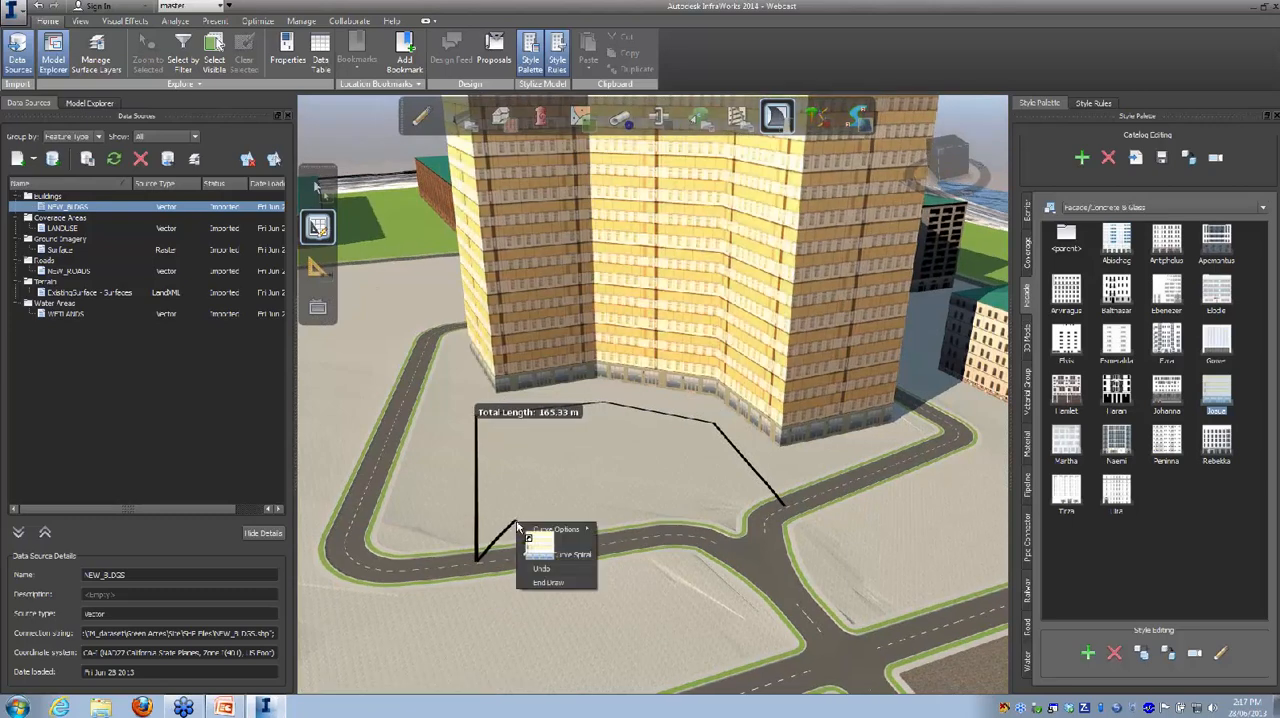
click(556, 582)
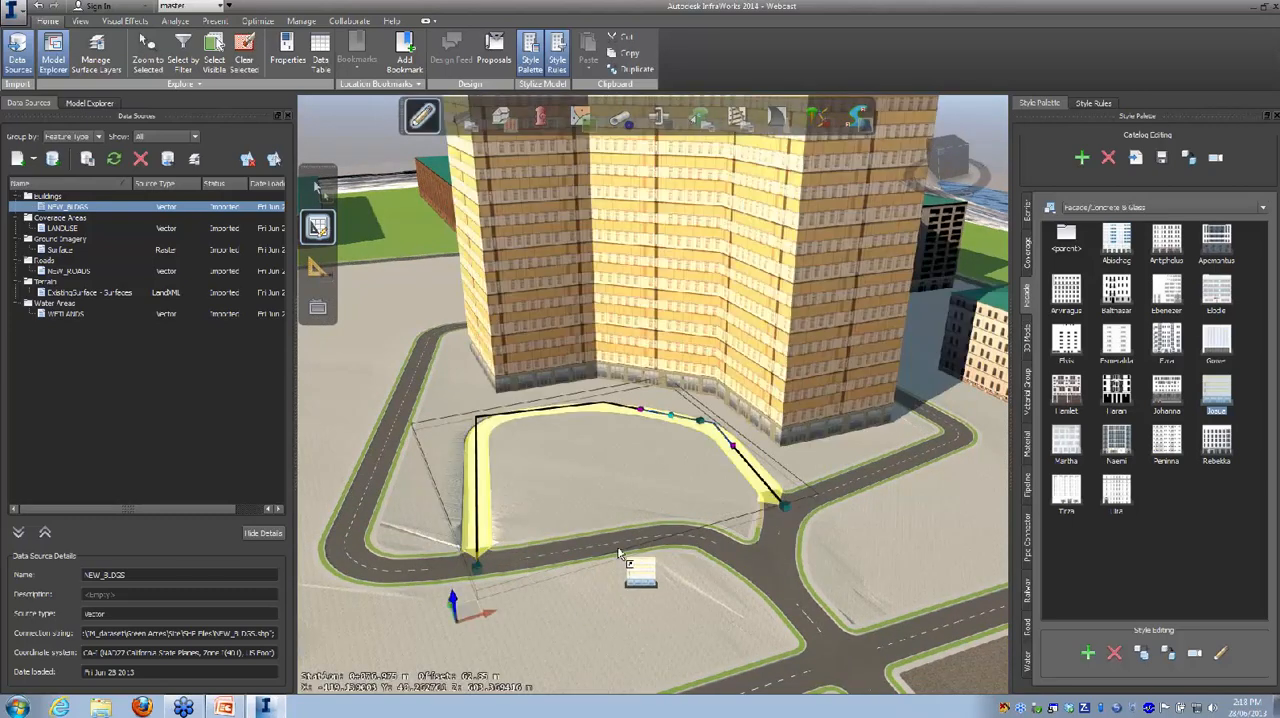
Step: Delete the Local road in front of the tower and return to exploring the model
key(Delete)
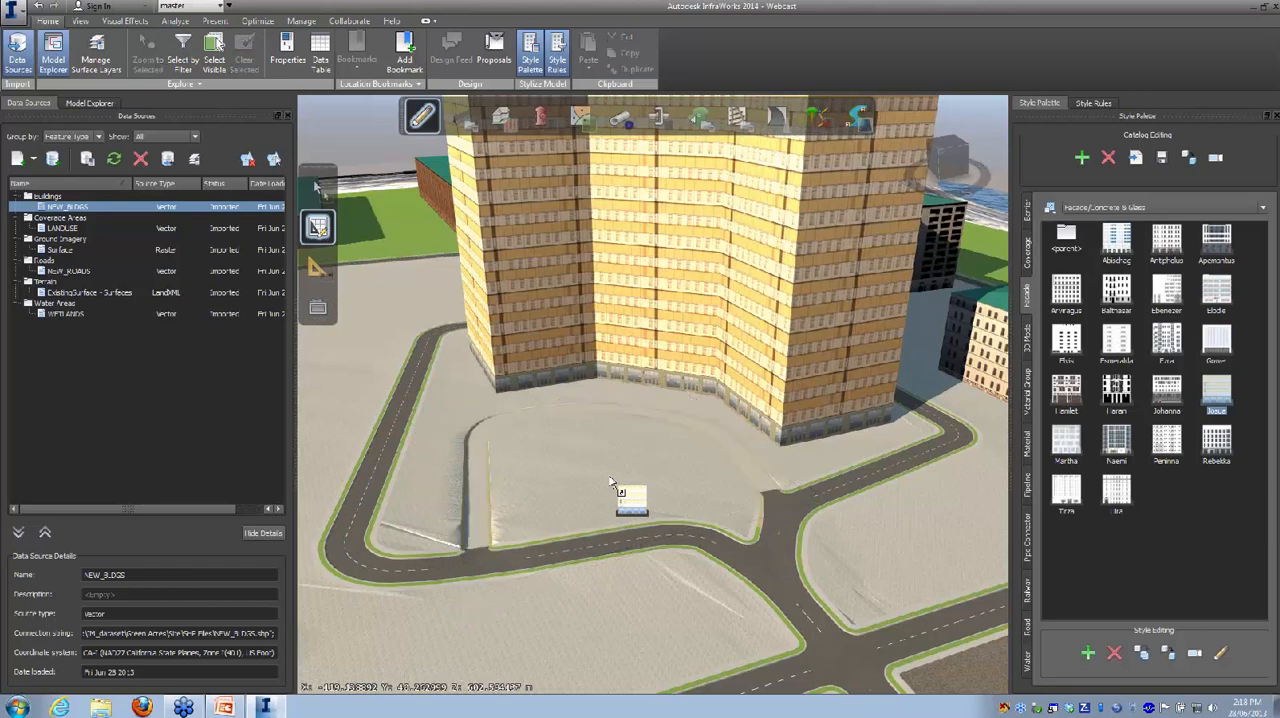
drag(612, 483, 757, 476)
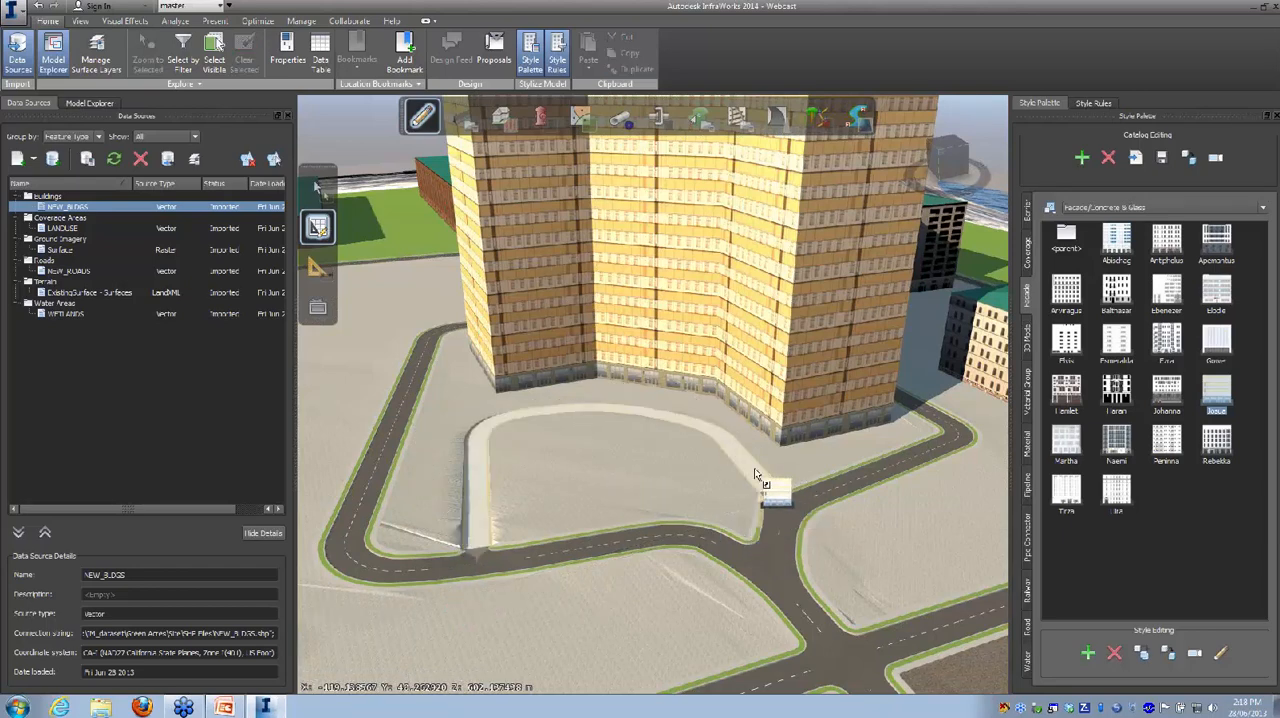
drag(757, 476, 476, 519)
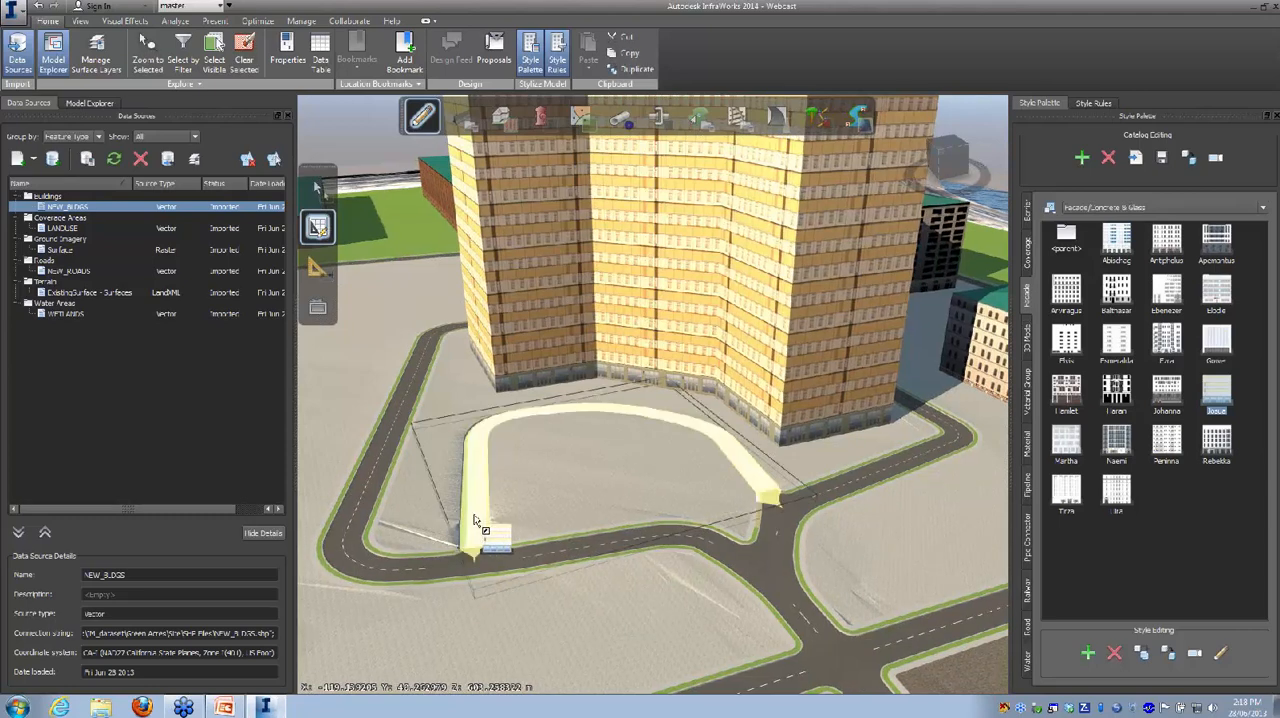
click(475, 520)
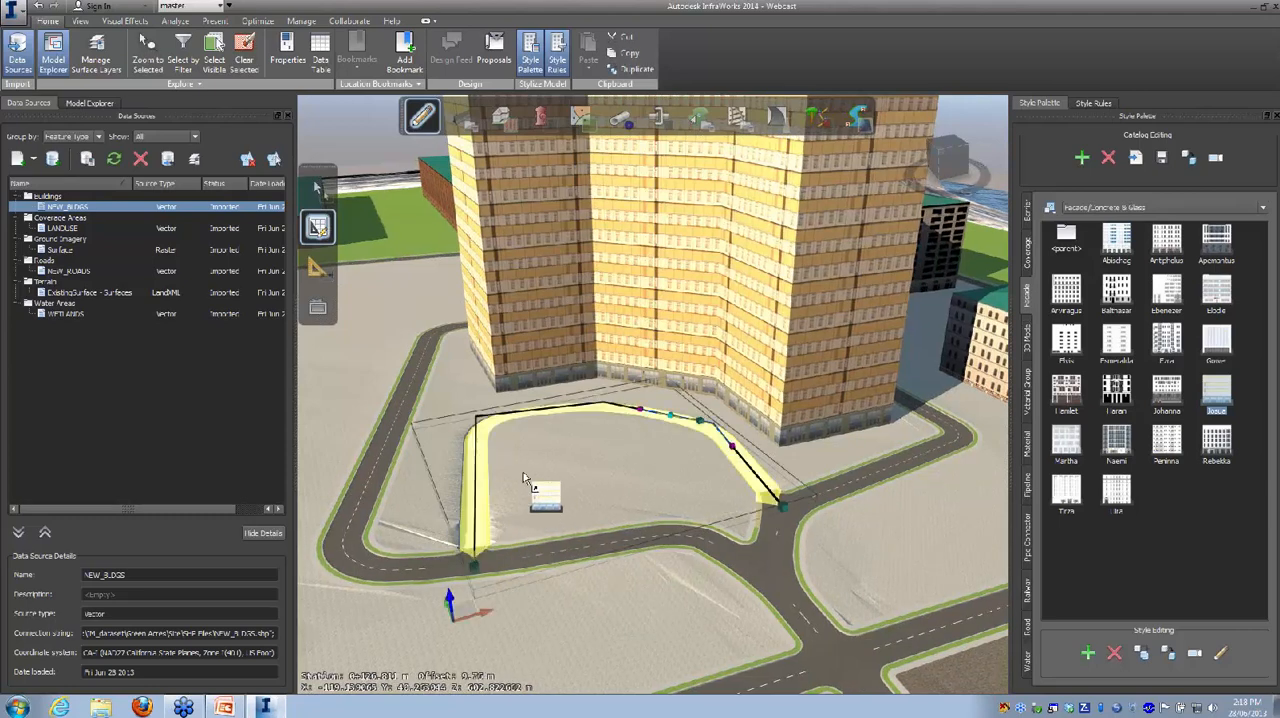
click(318, 188)
drag(480, 462, 535, 465)
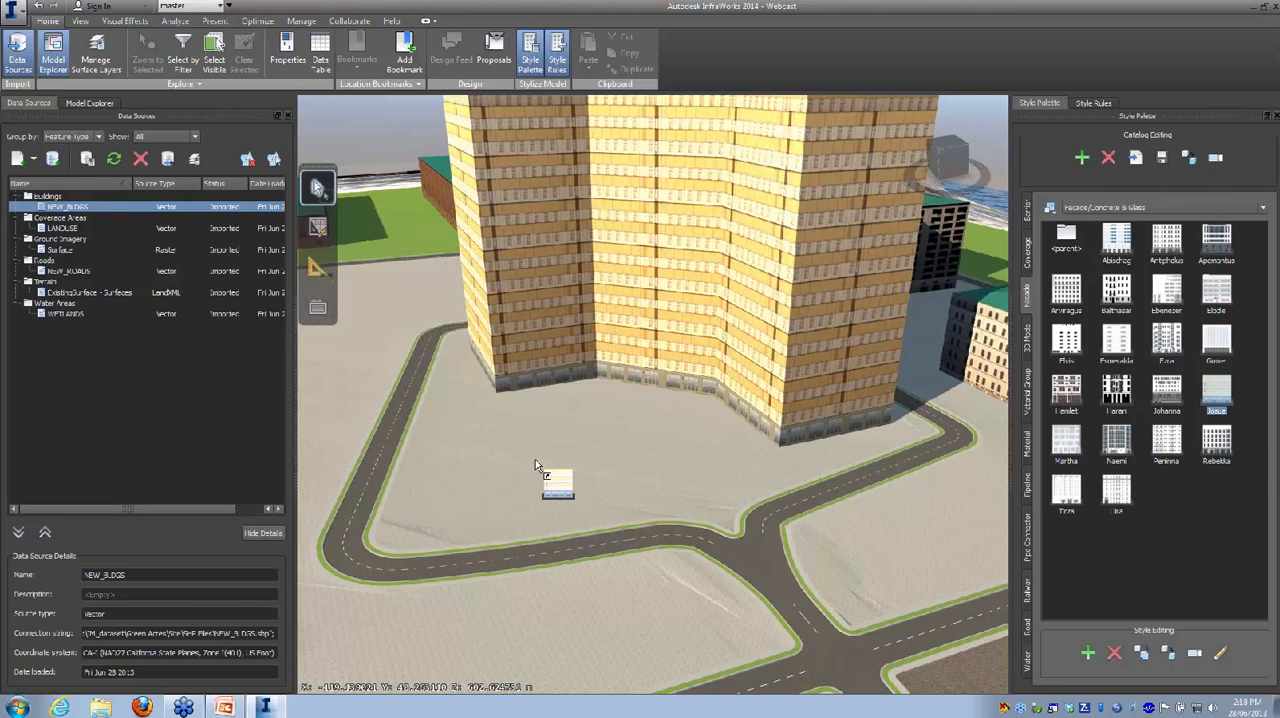
Step: Draw a Collector design road that curves in front of the tower and meets the existing road at both ends
mouse_move(330, 224)
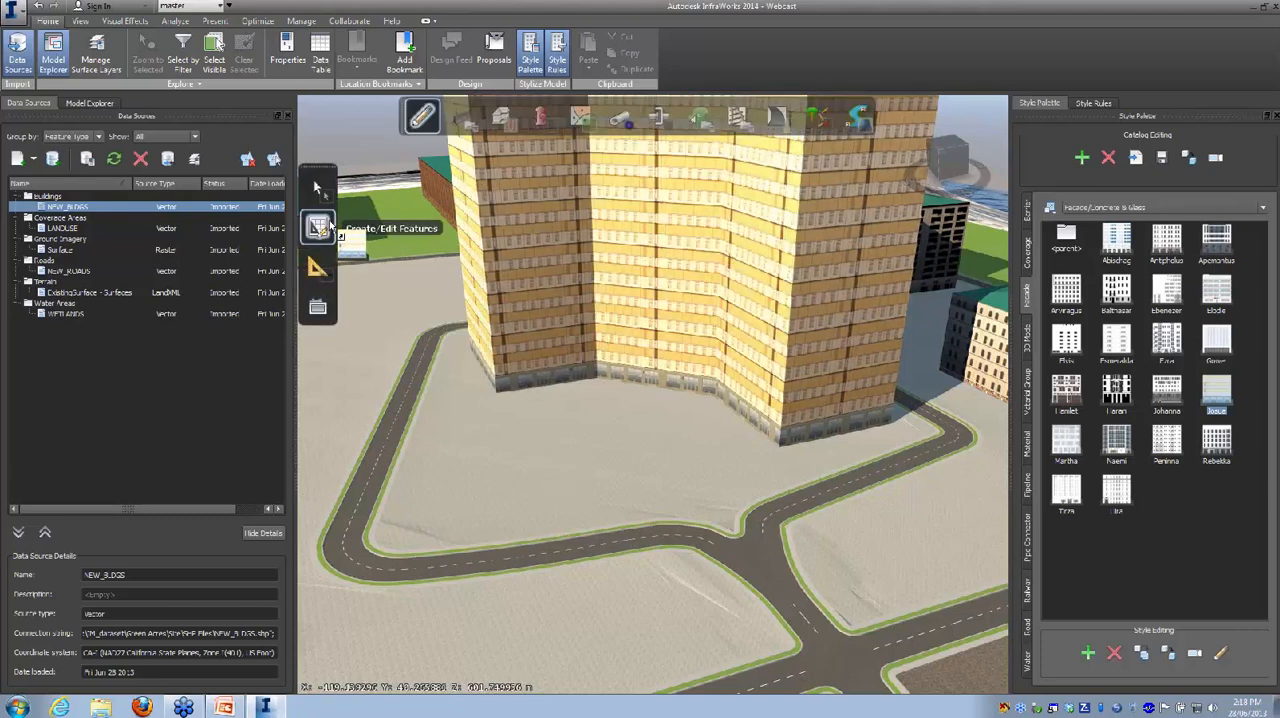
mouse_move(771, 122)
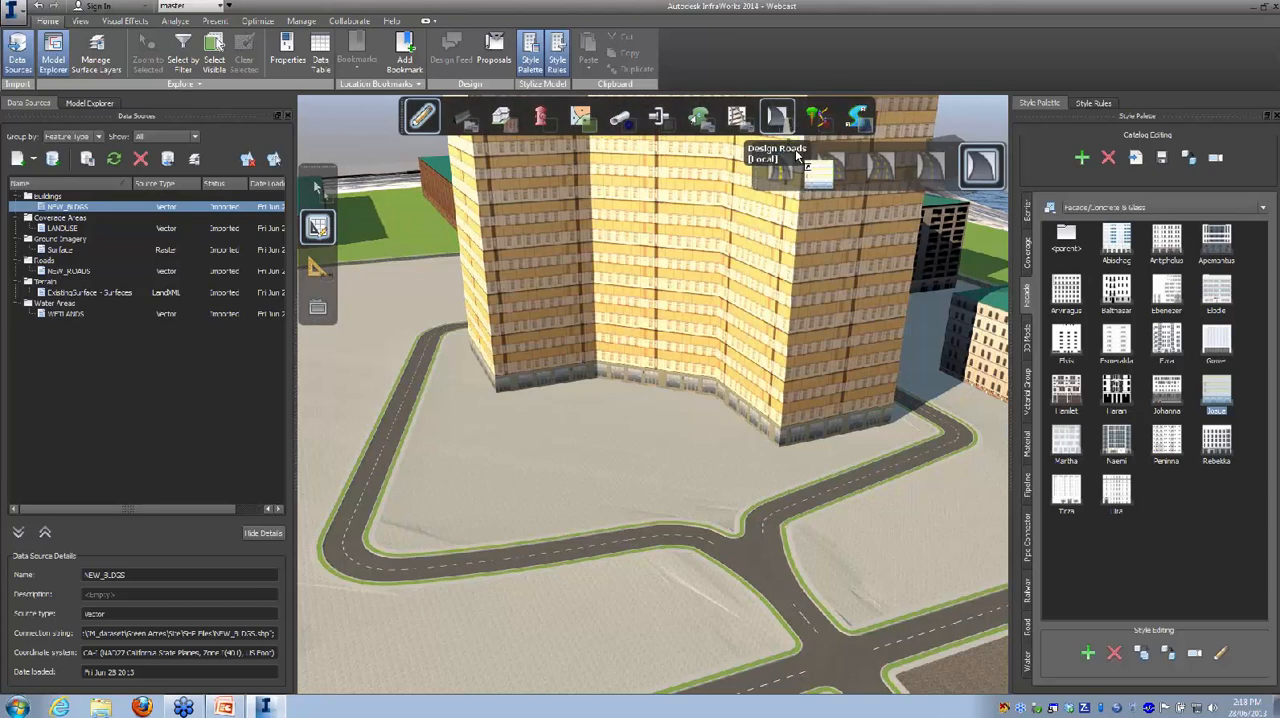
click(929, 166)
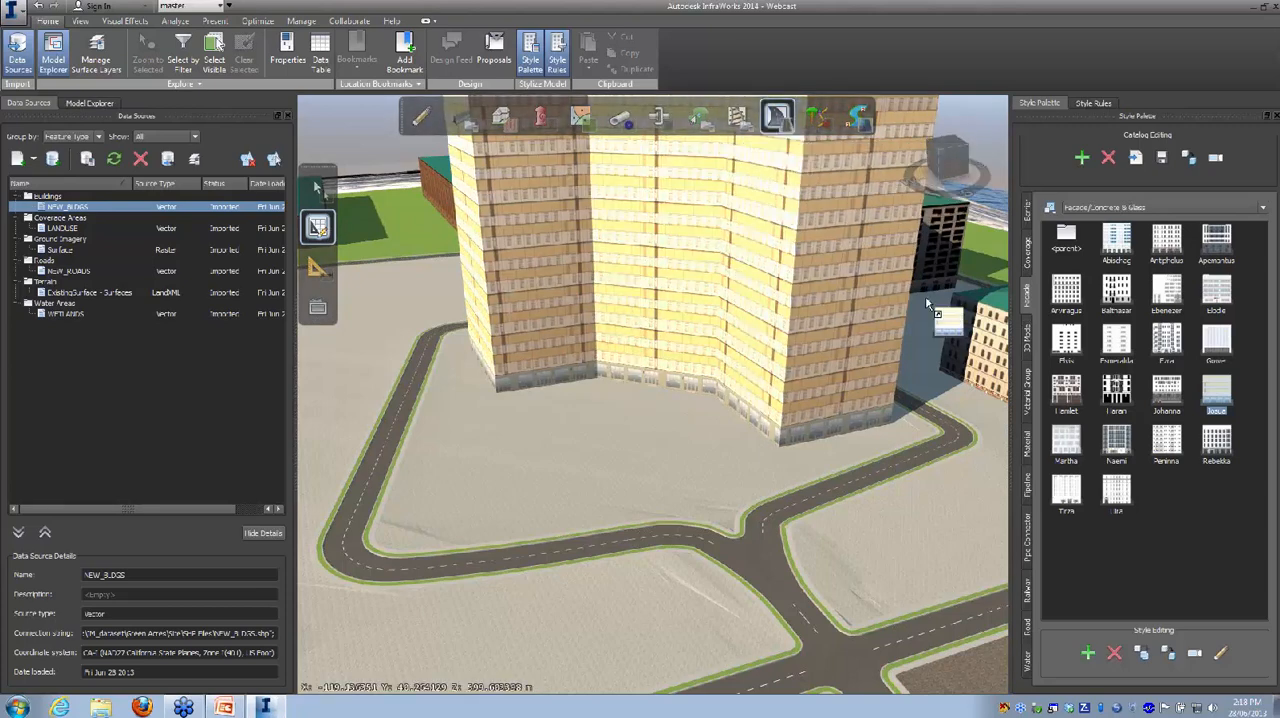
click(782, 503)
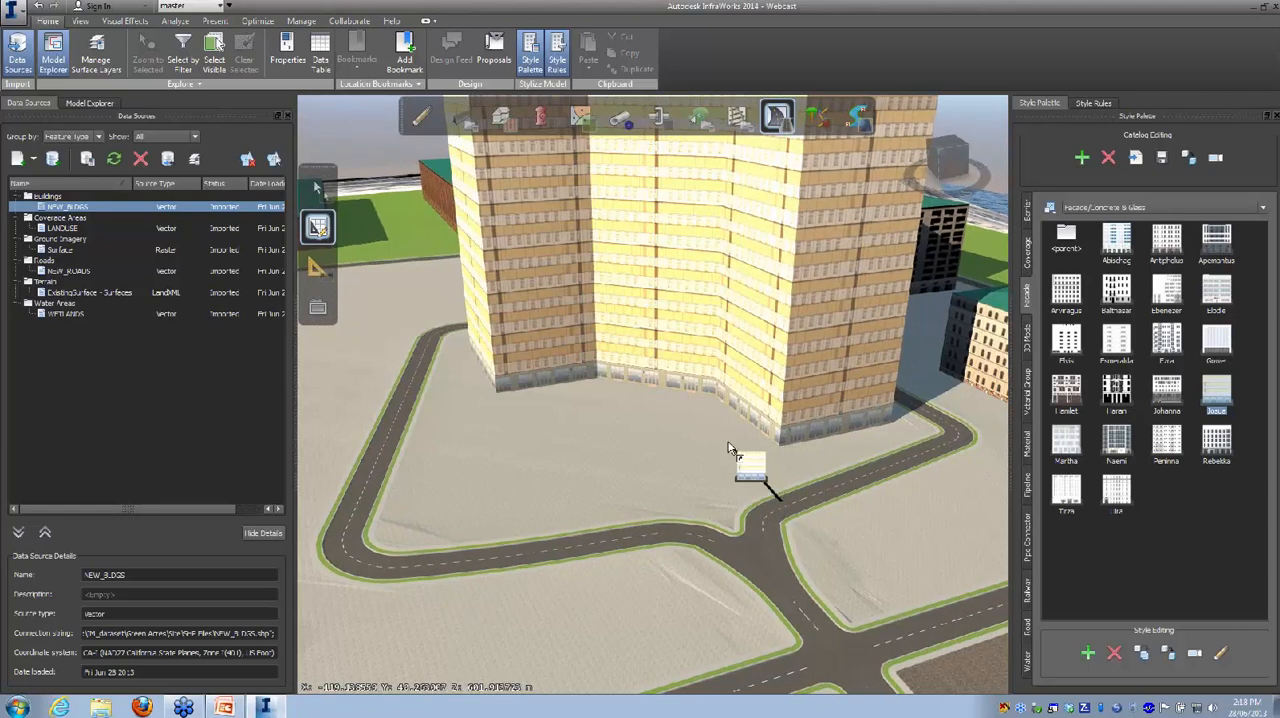
click(615, 408)
click(499, 421)
click(494, 556)
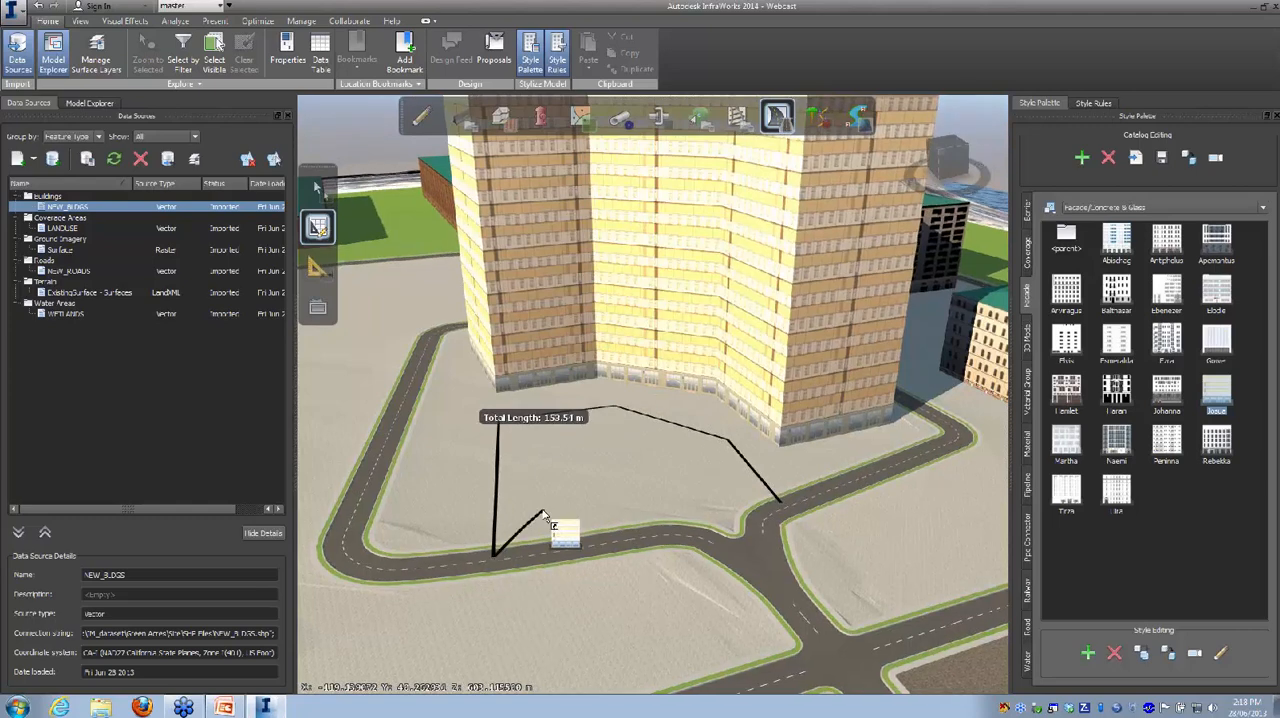
right_click(540, 518)
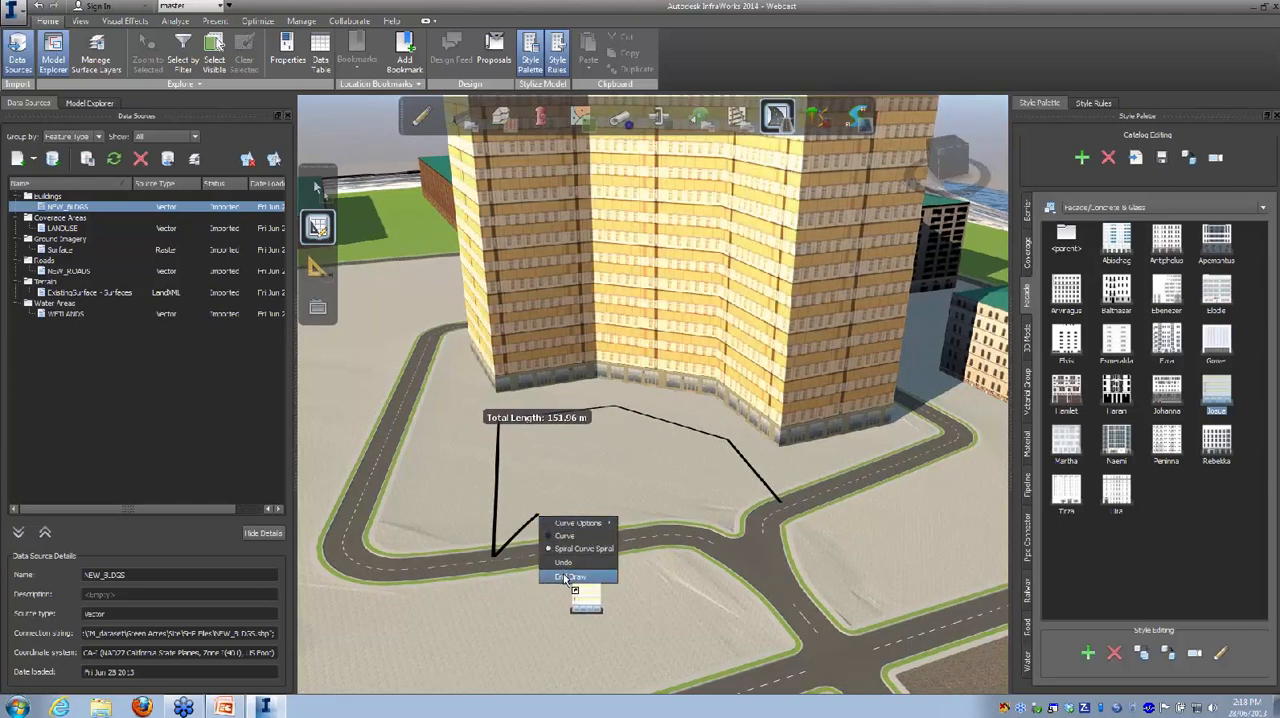
click(566, 578)
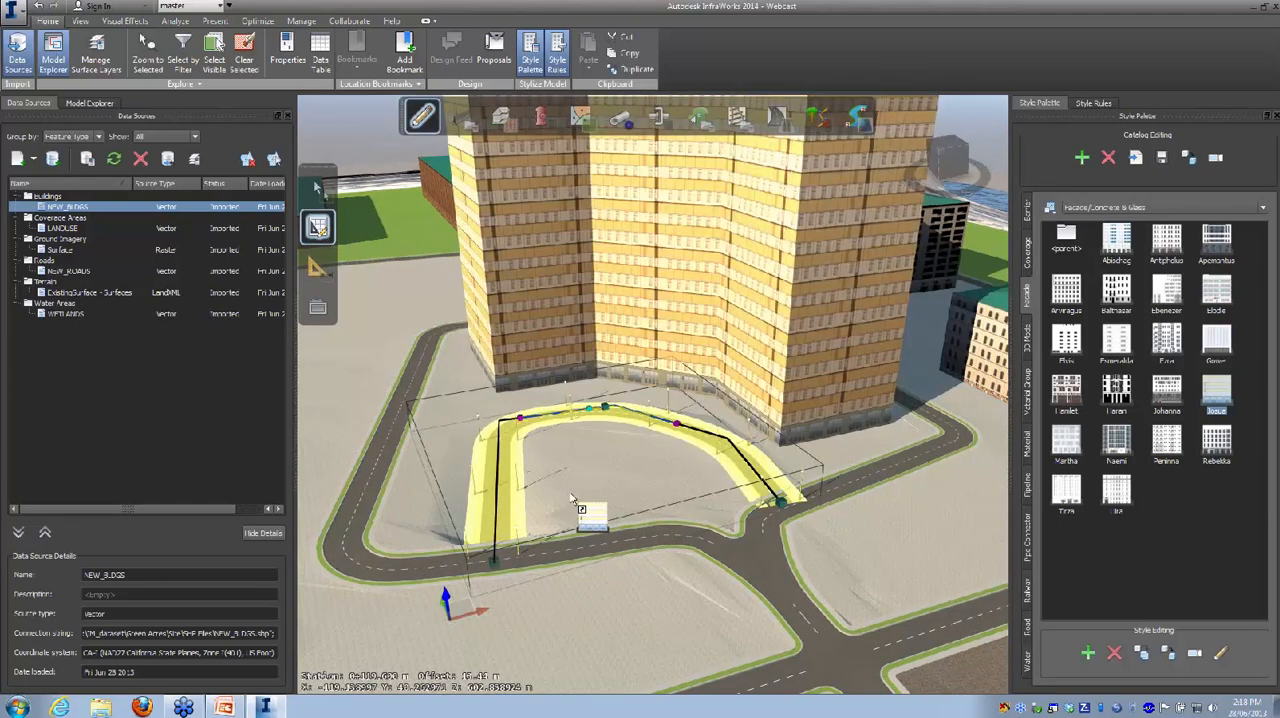
Step: Examine the Collector road in front of the tower up close along its length
click(572, 499)
drag(559, 485, 690, 487)
scroll(812, 526, up, 4)
scroll(791, 517, up, 3)
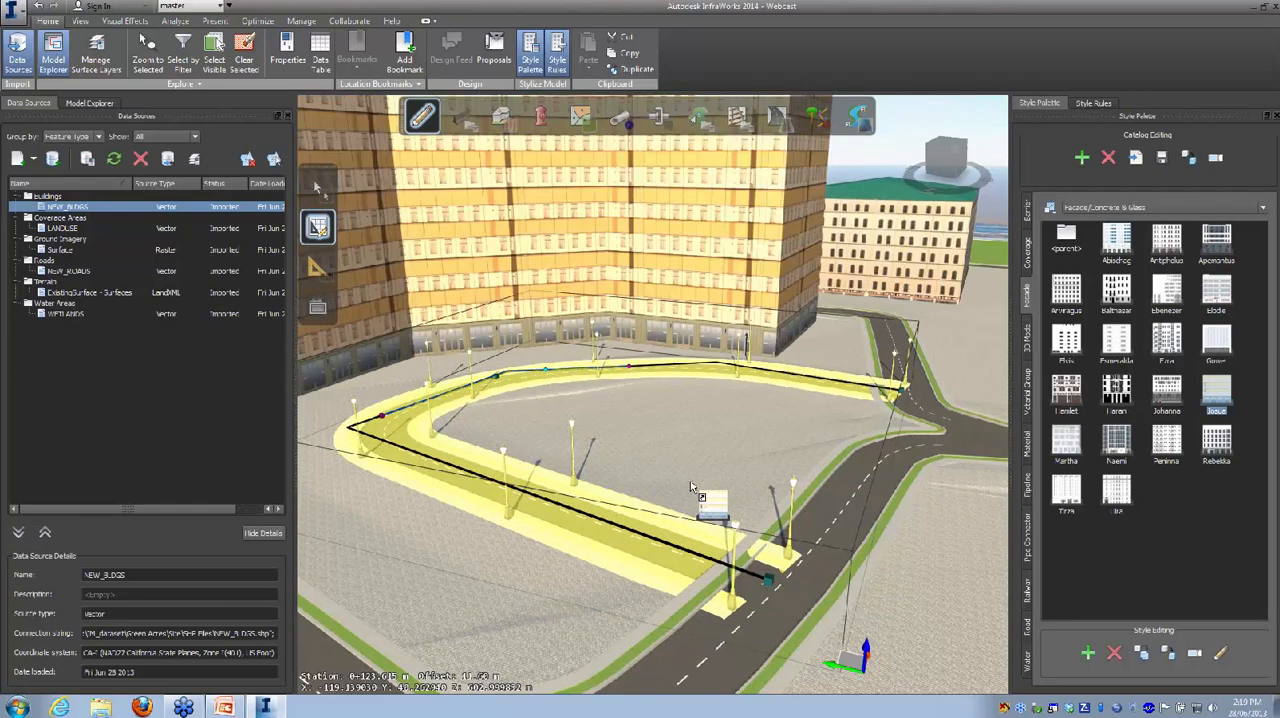
key(Escape)
drag(674, 486, 353, 202)
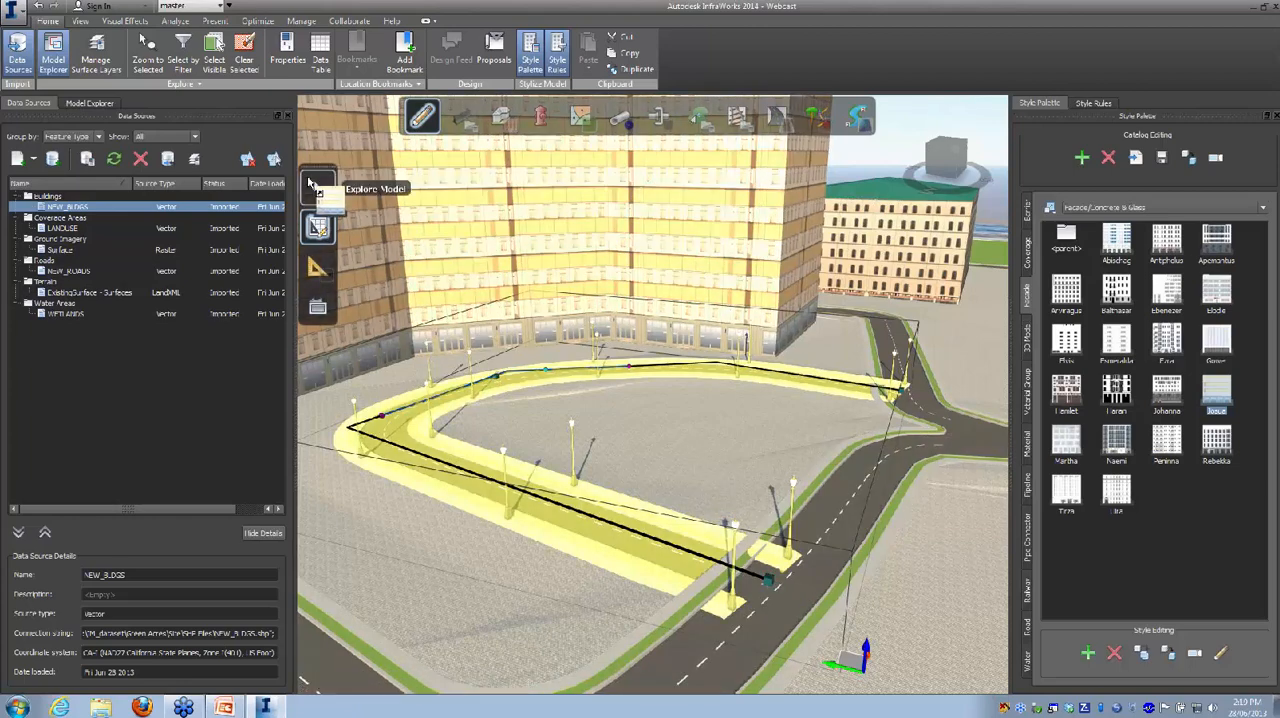
Step: Finish editing the Collector road in front of the tower and delete it
click(318, 190)
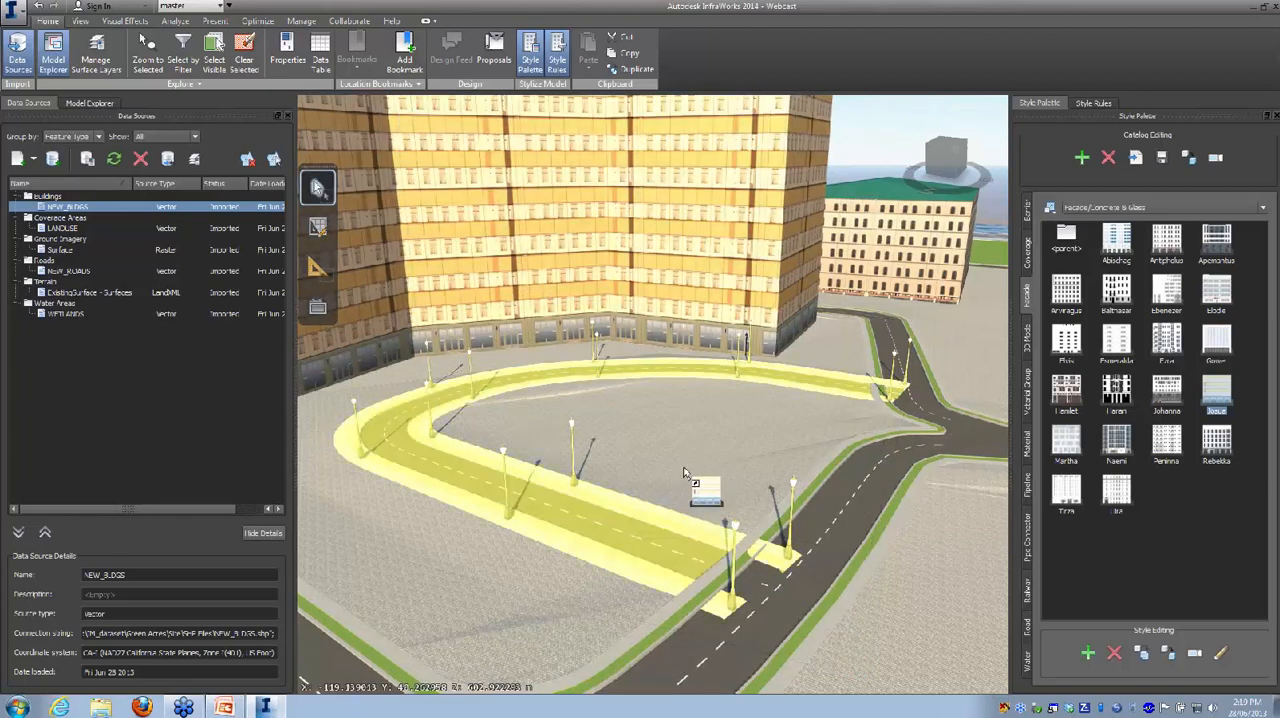
key(Delete)
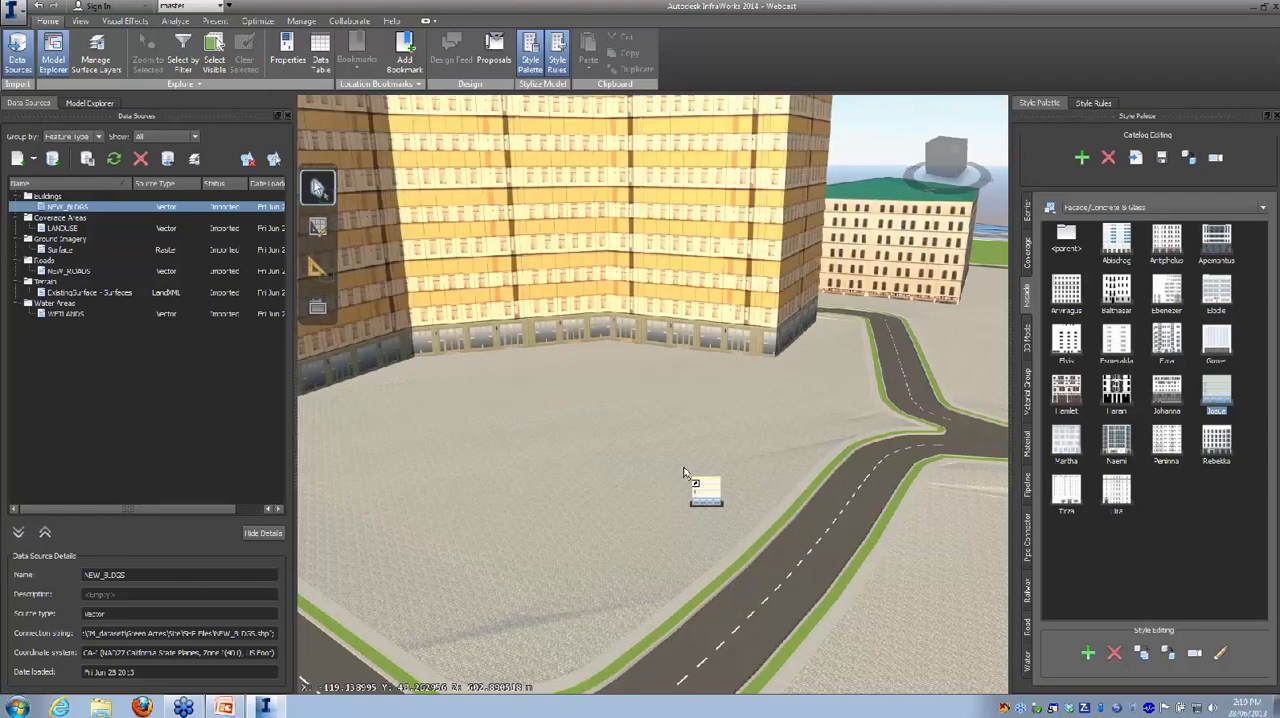
drag(685, 474, 443, 128)
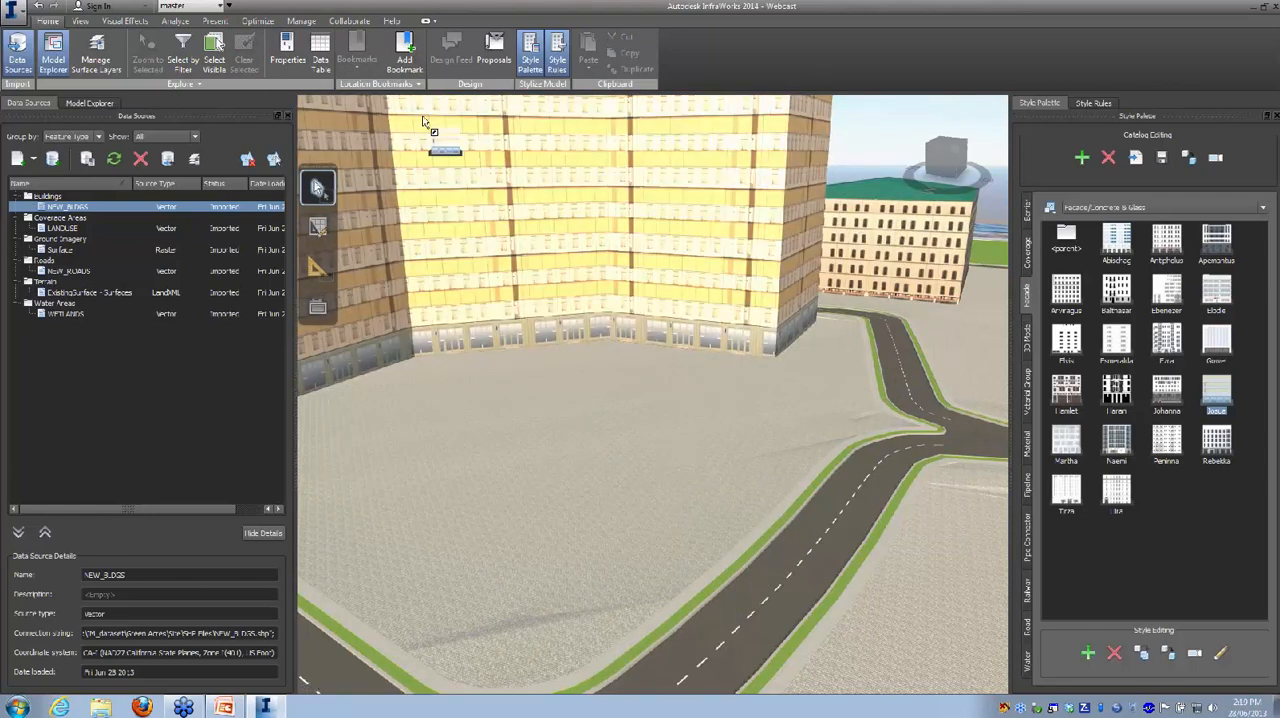
Step: Draw a new design road about 143 m long, curving in front of the tower and meeting the existing road at both ends
click(316, 228)
click(777, 117)
click(929, 177)
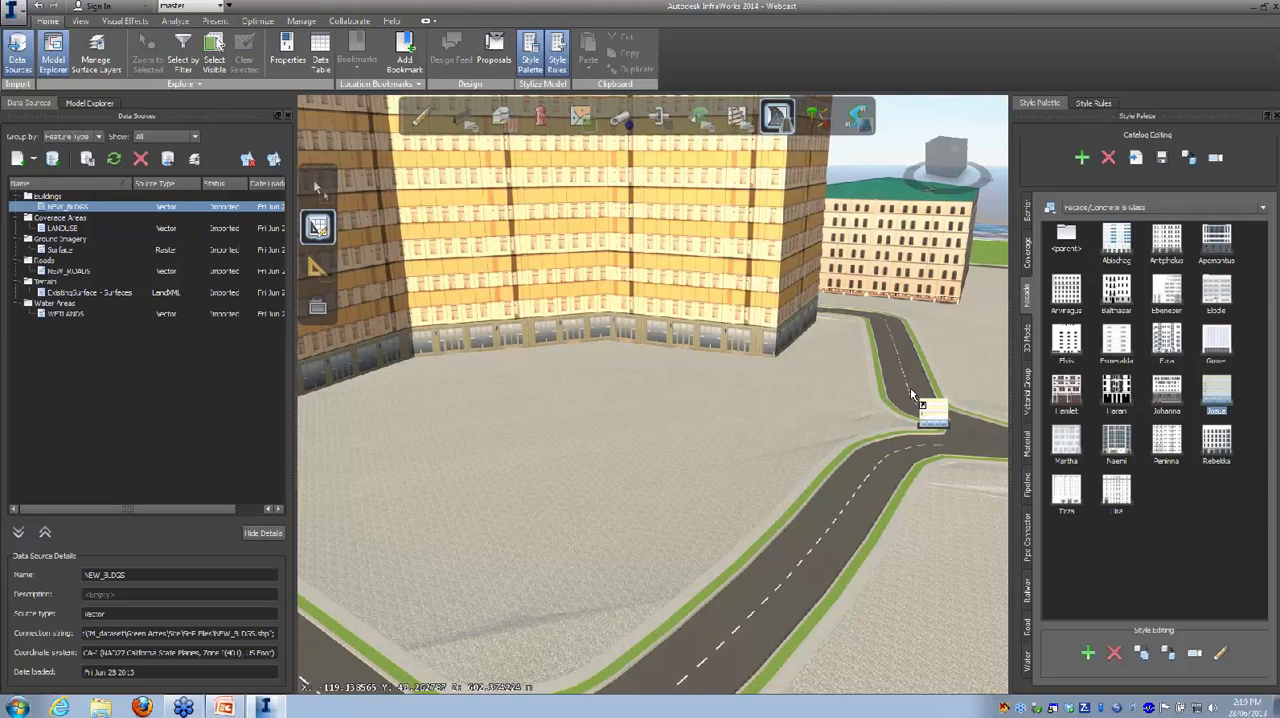
click(910, 387)
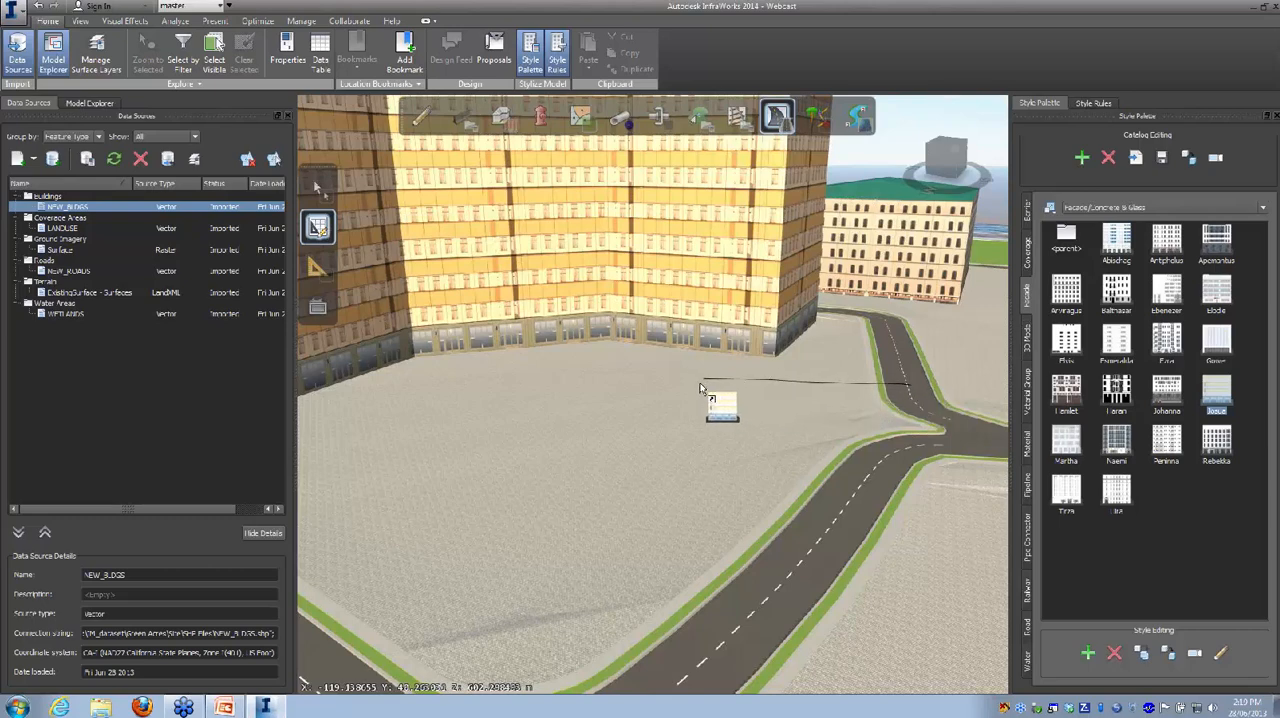
drag(693, 395, 644, 489)
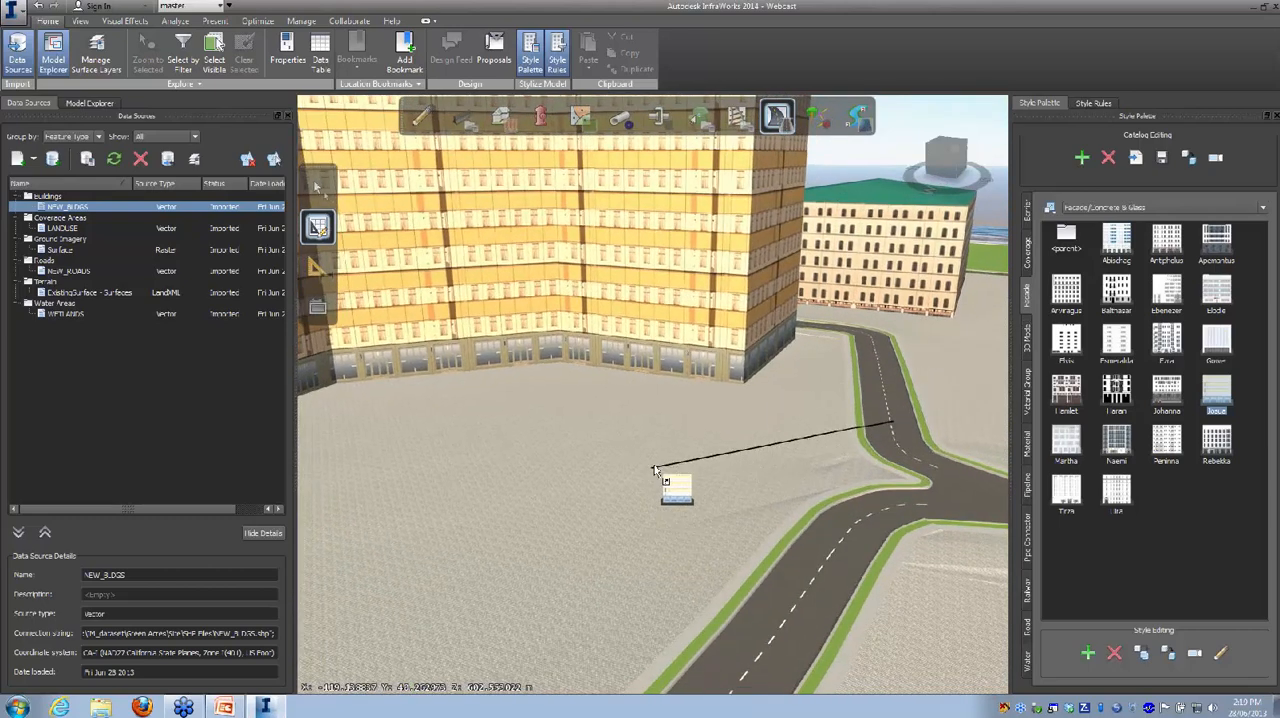
drag(652, 443, 606, 553)
click(625, 377)
click(414, 337)
middle_drag(386, 442, 665, 260)
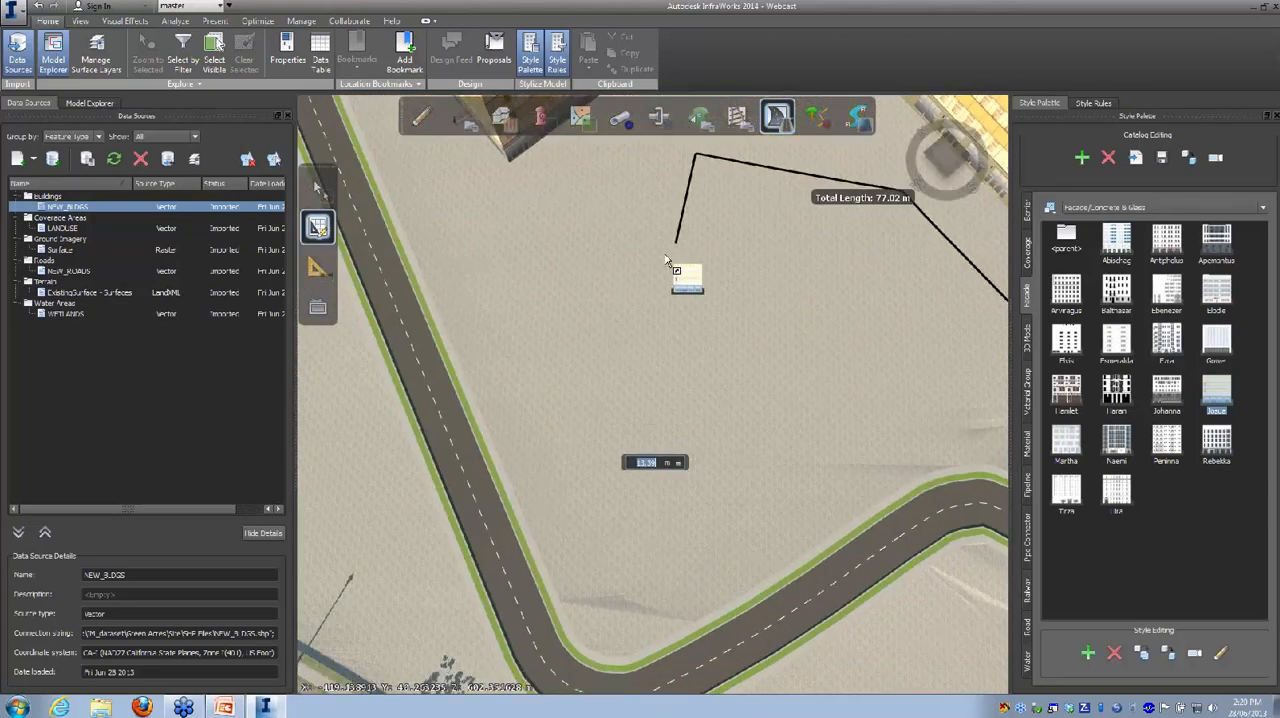
click(567, 237)
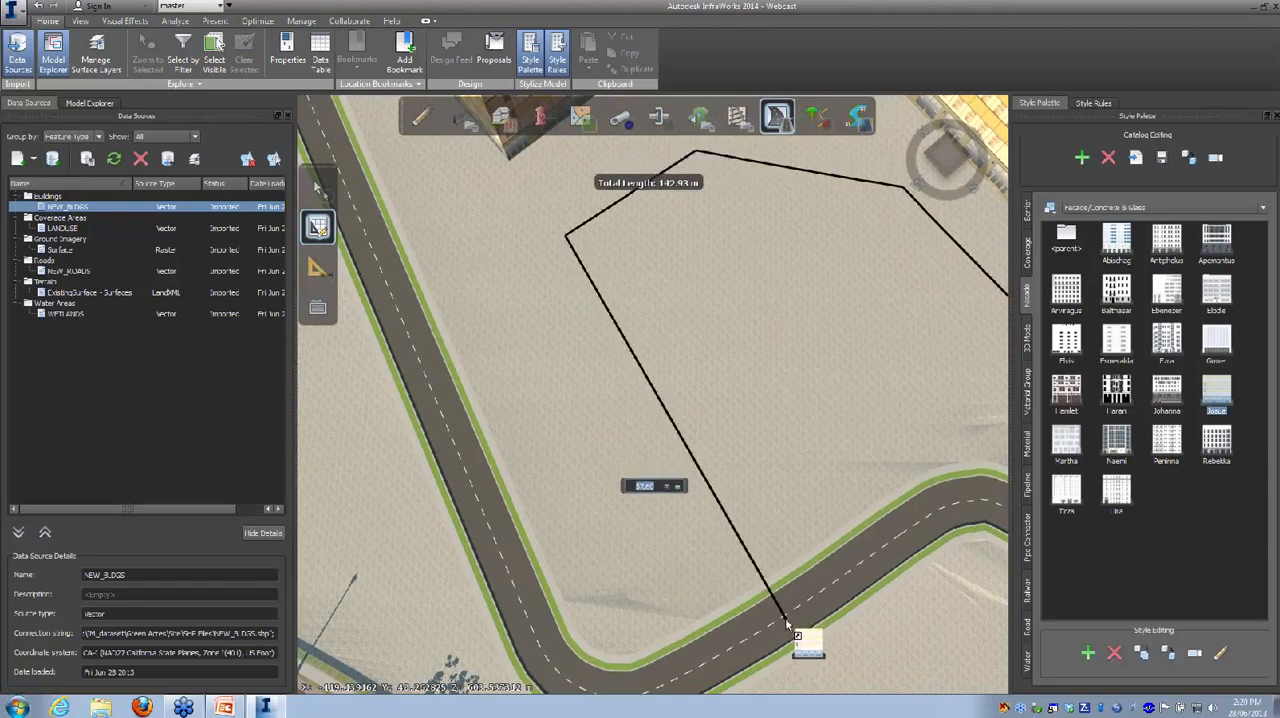
right_click(796, 592)
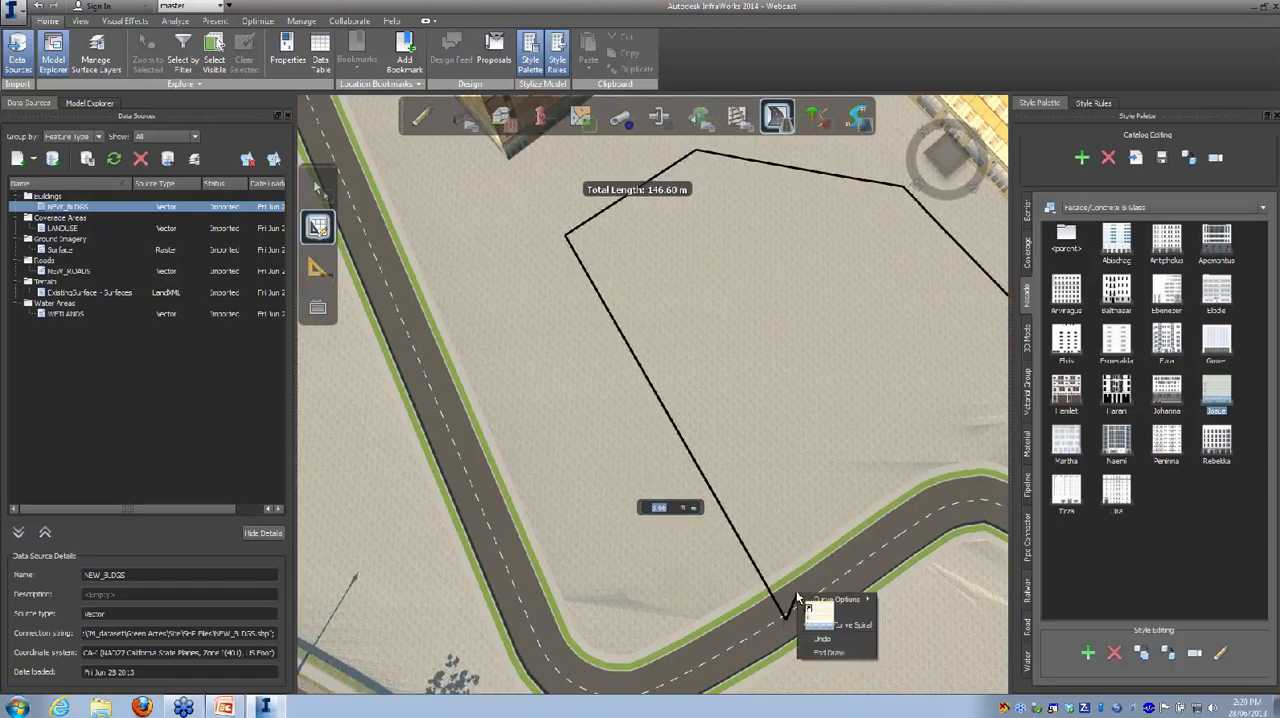
click(837, 654)
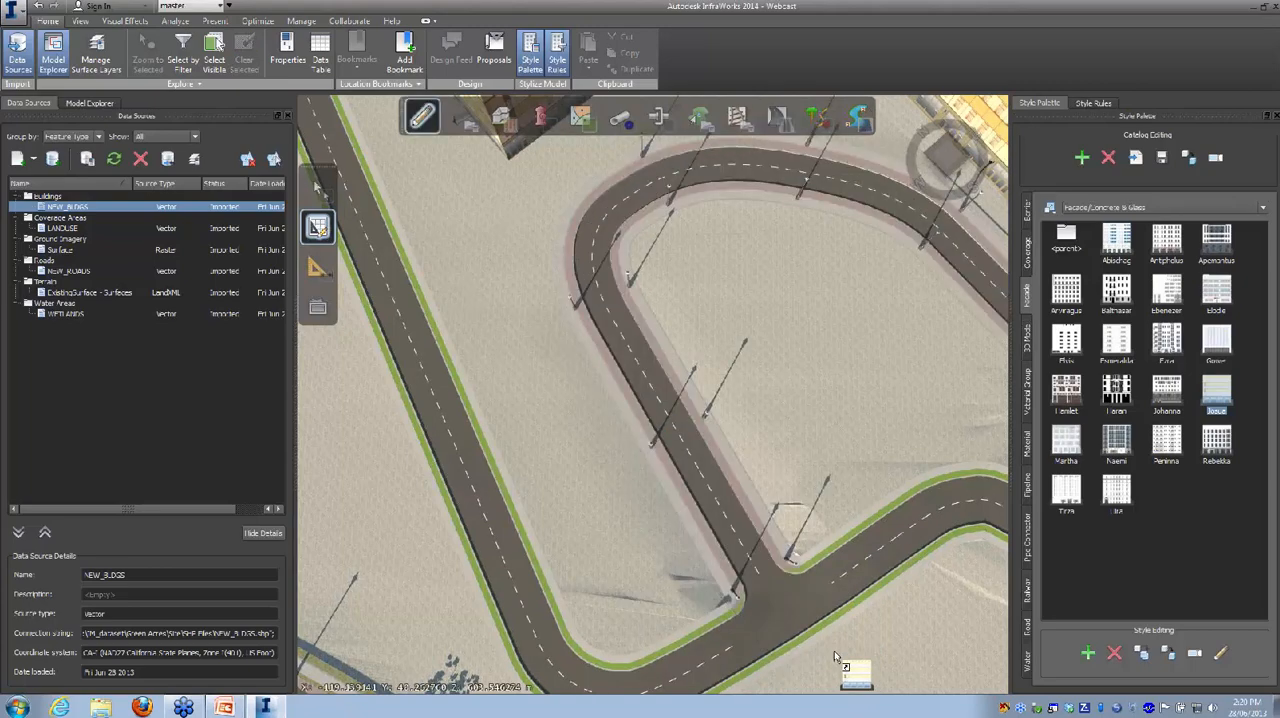
Step: Examine the new road's junctions, sidewalks and street lights from several angles
scroll(870, 625, down, 1)
drag(818, 487, 752, 367)
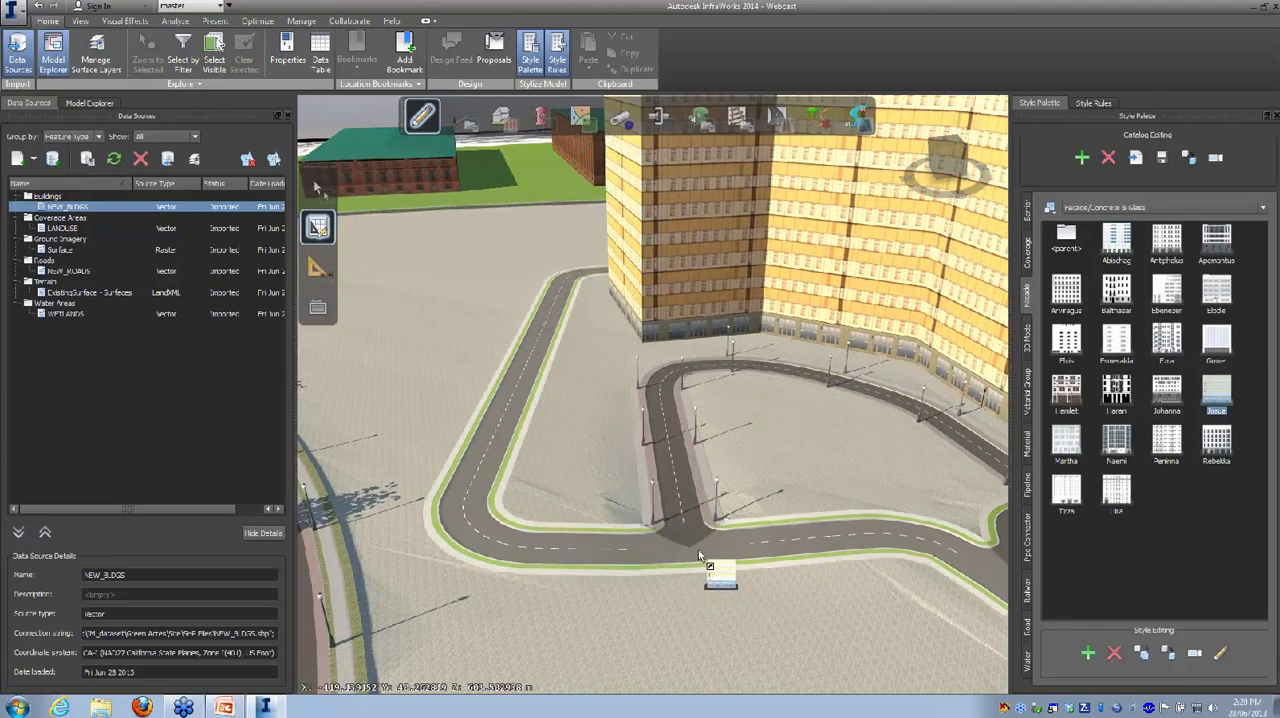
drag(799, 498, 714, 473)
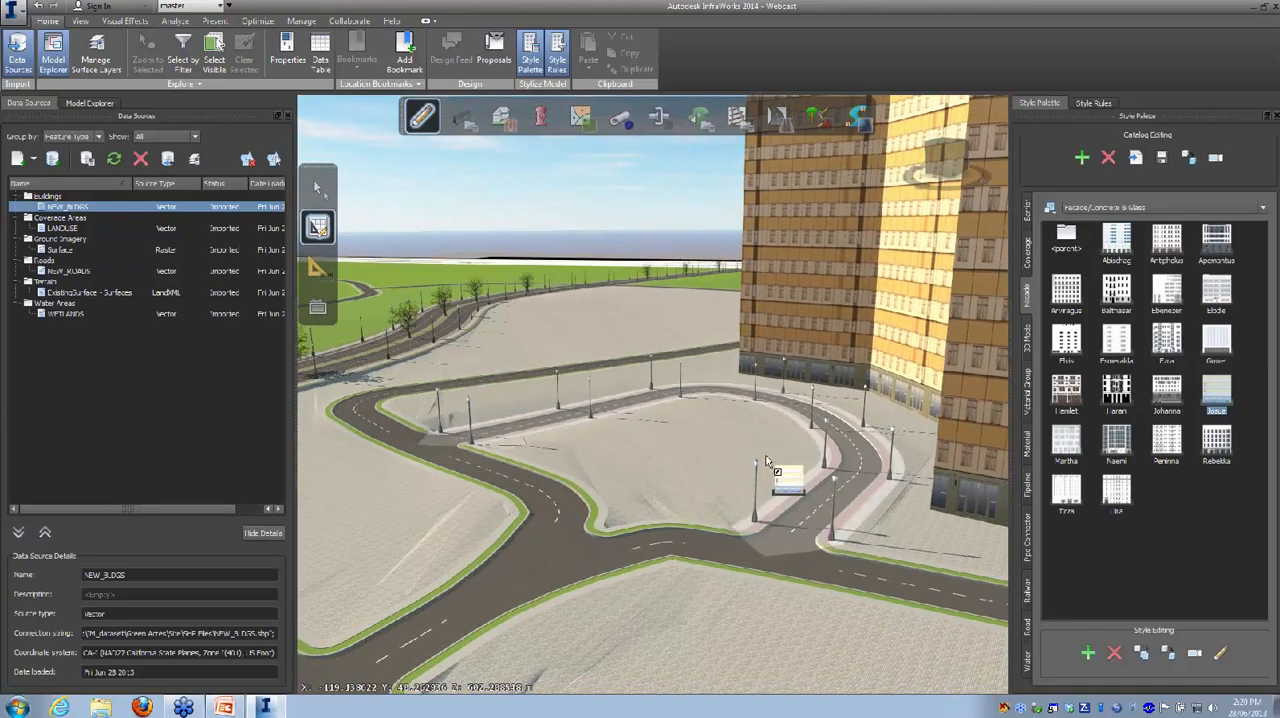
scroll(765, 558, up, 2)
scroll(765, 562, up, 2)
drag(755, 570, 722, 566)
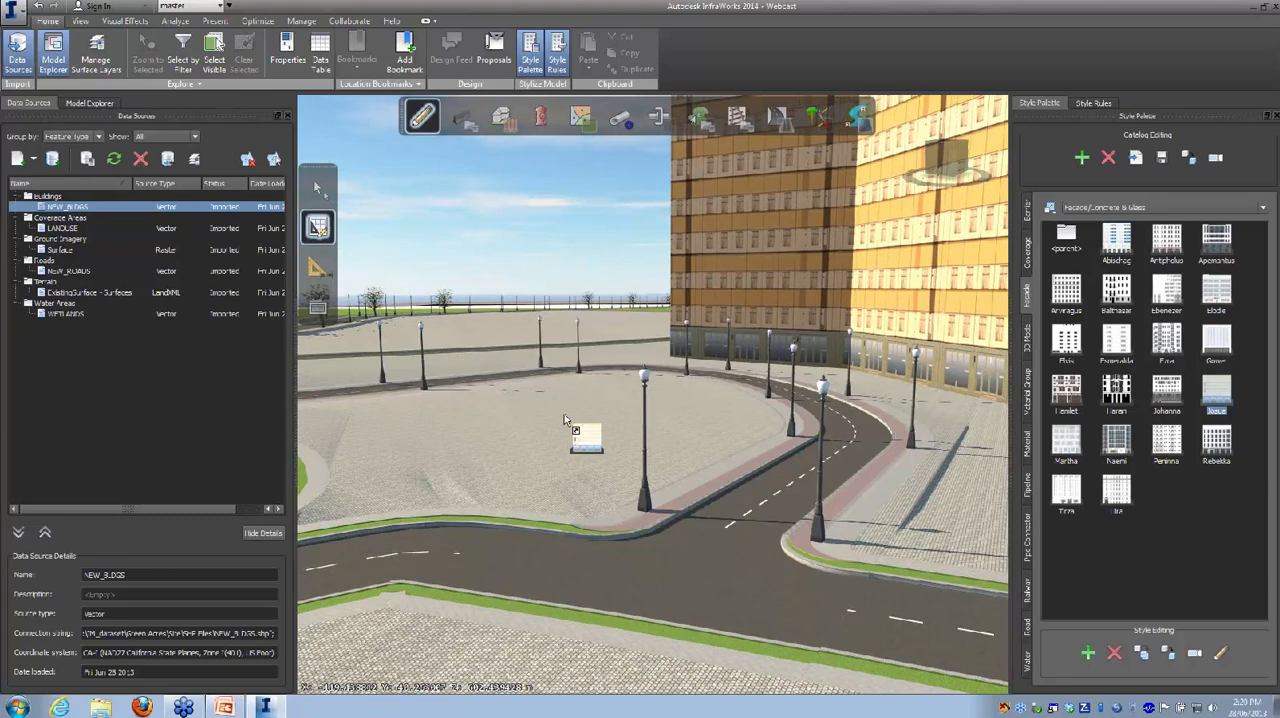
drag(520, 427, 646, 534)
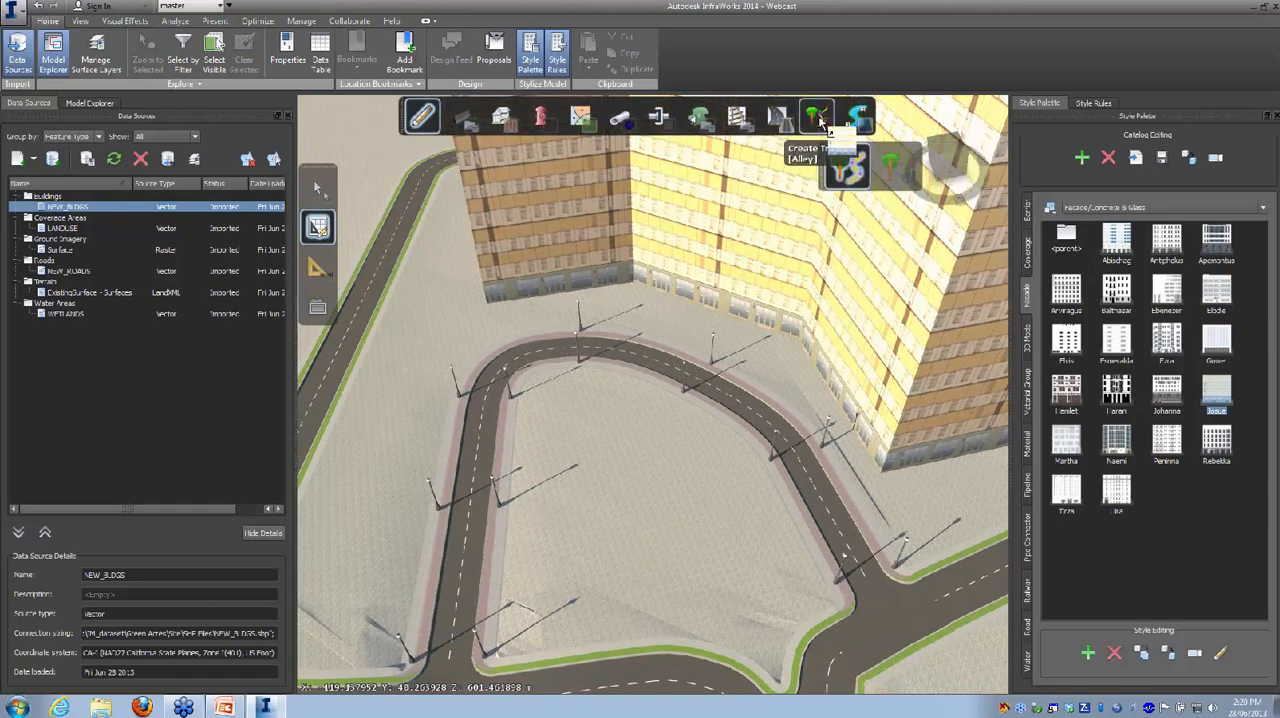
Step: Start a forest-type tree stand and select the dark T16-V05 tree from the 3D Model/Vegetation styles
click(820, 120)
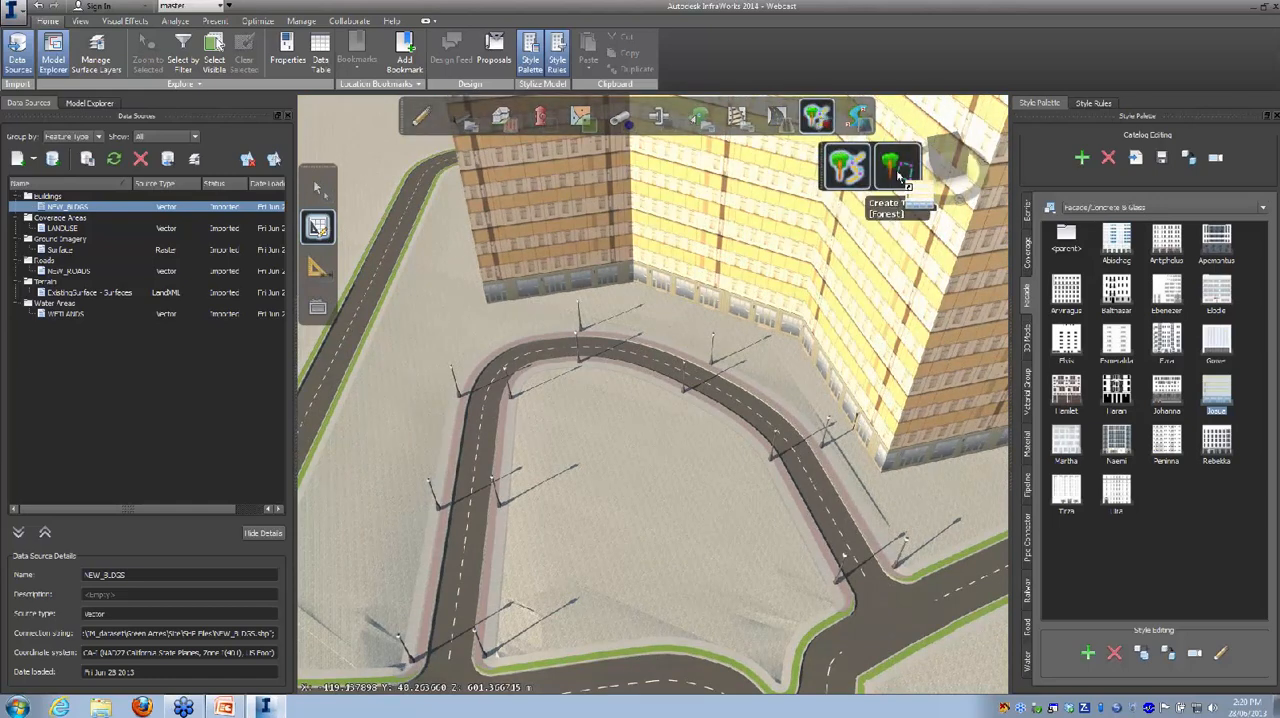
click(896, 169)
click(823, 126)
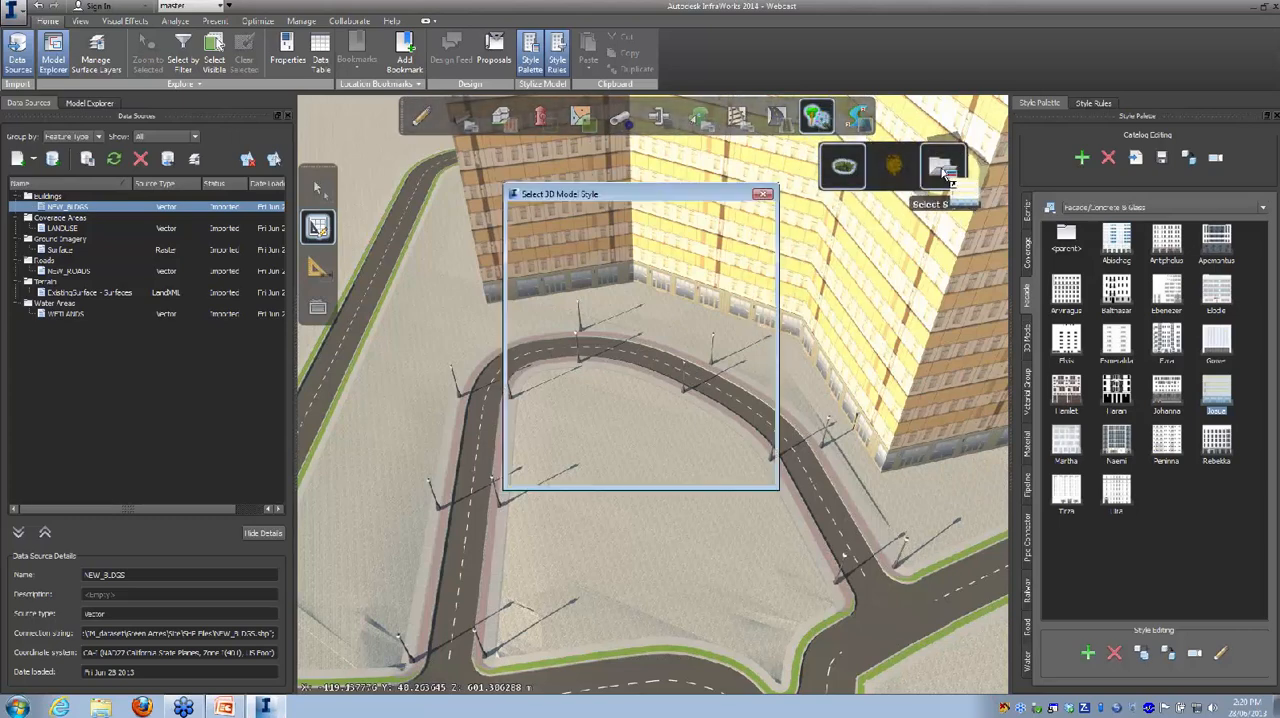
click(945, 168)
scroll(757, 330, down, 1)
scroll(756, 330, down, 1)
scroll(756, 329, down, 1)
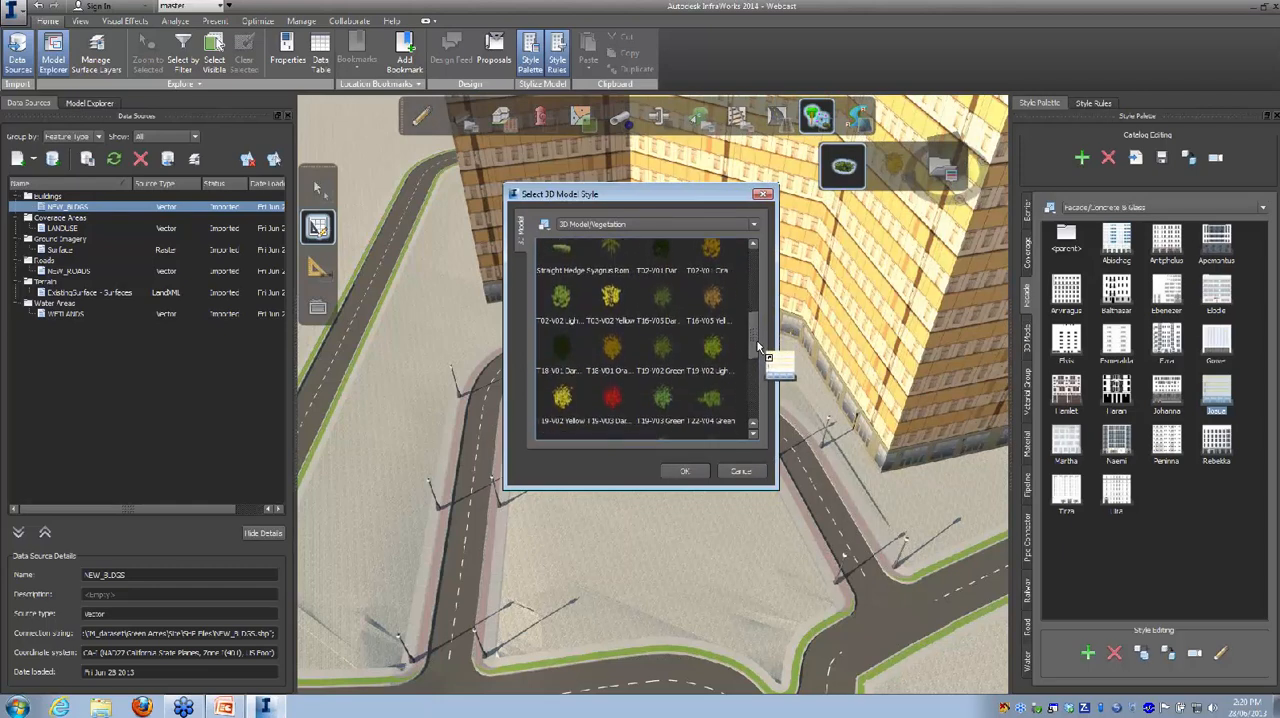
drag(760, 350, 659, 339)
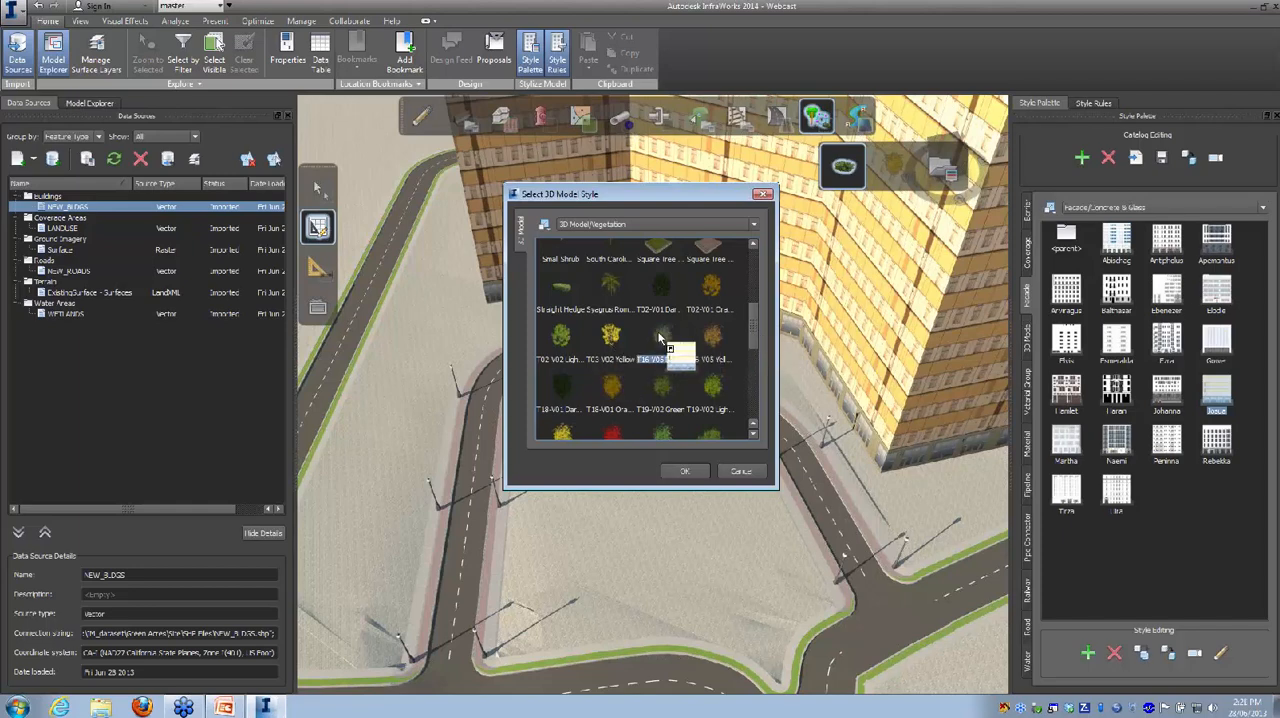
Step: Outline a tree stand of about 710 m² on the island enclosed by the new road
drag(659, 339, 565, 397)
click(565, 397)
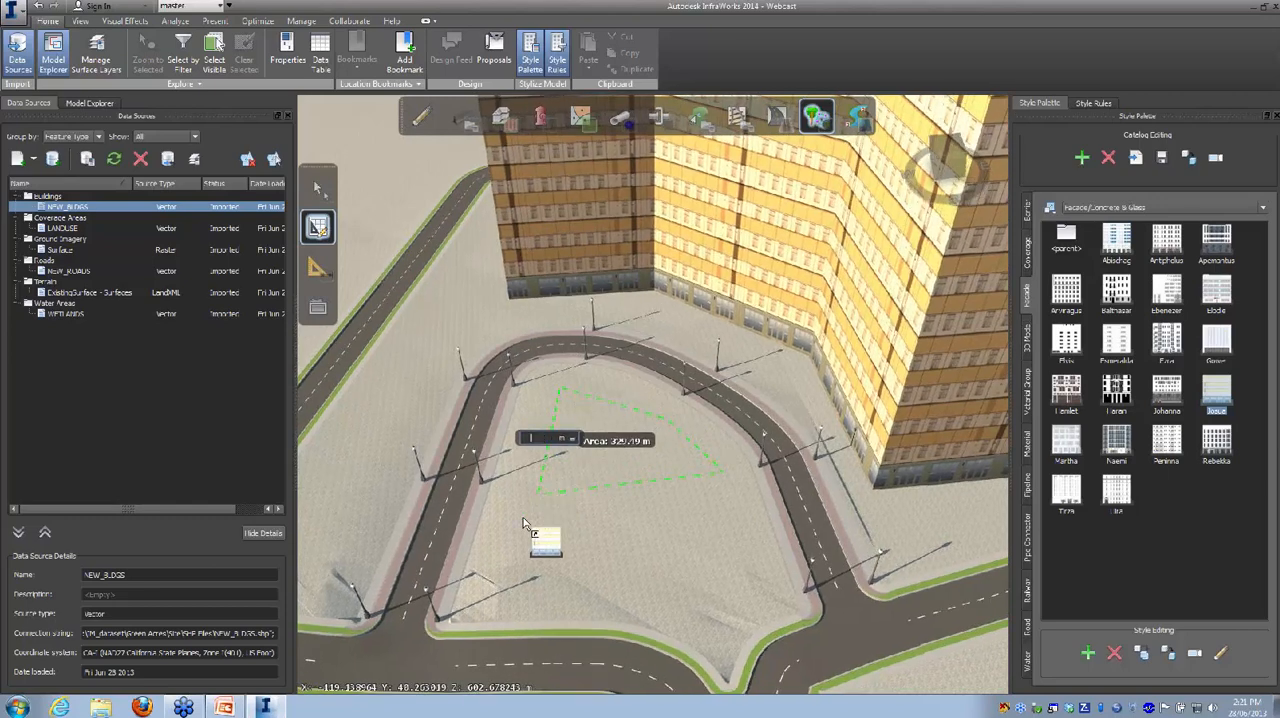
click(496, 599)
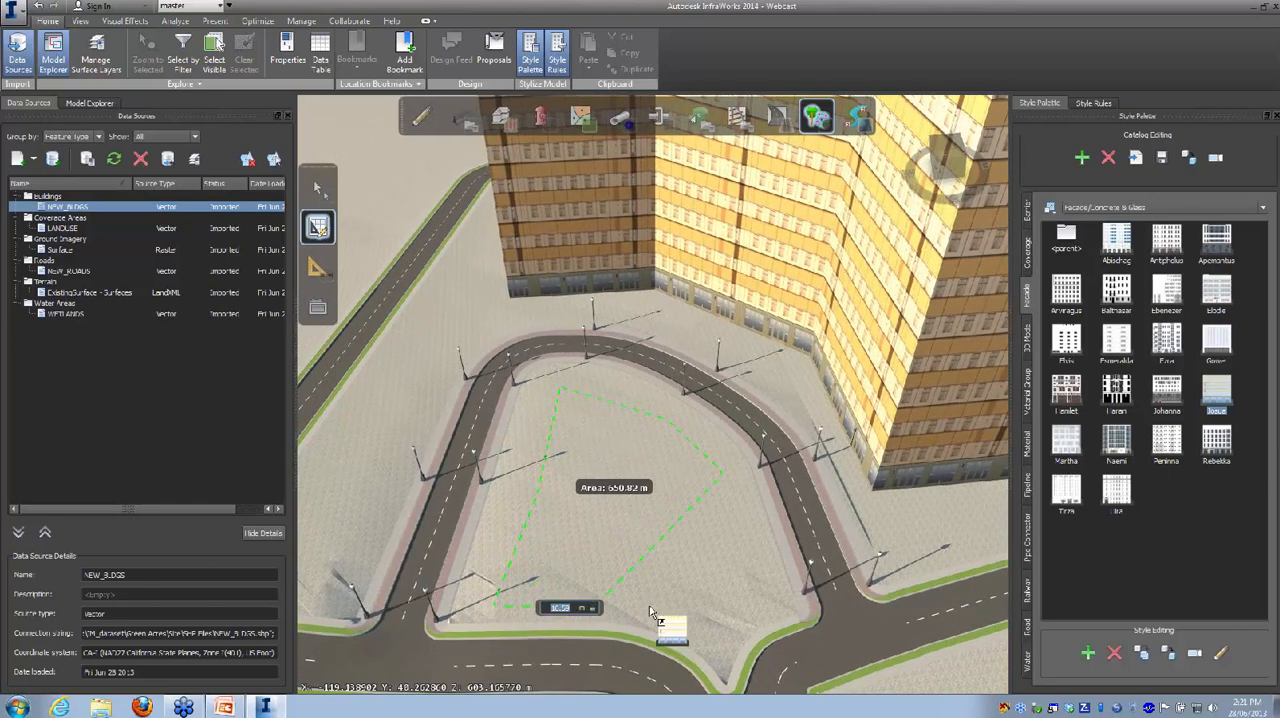
click(655, 526)
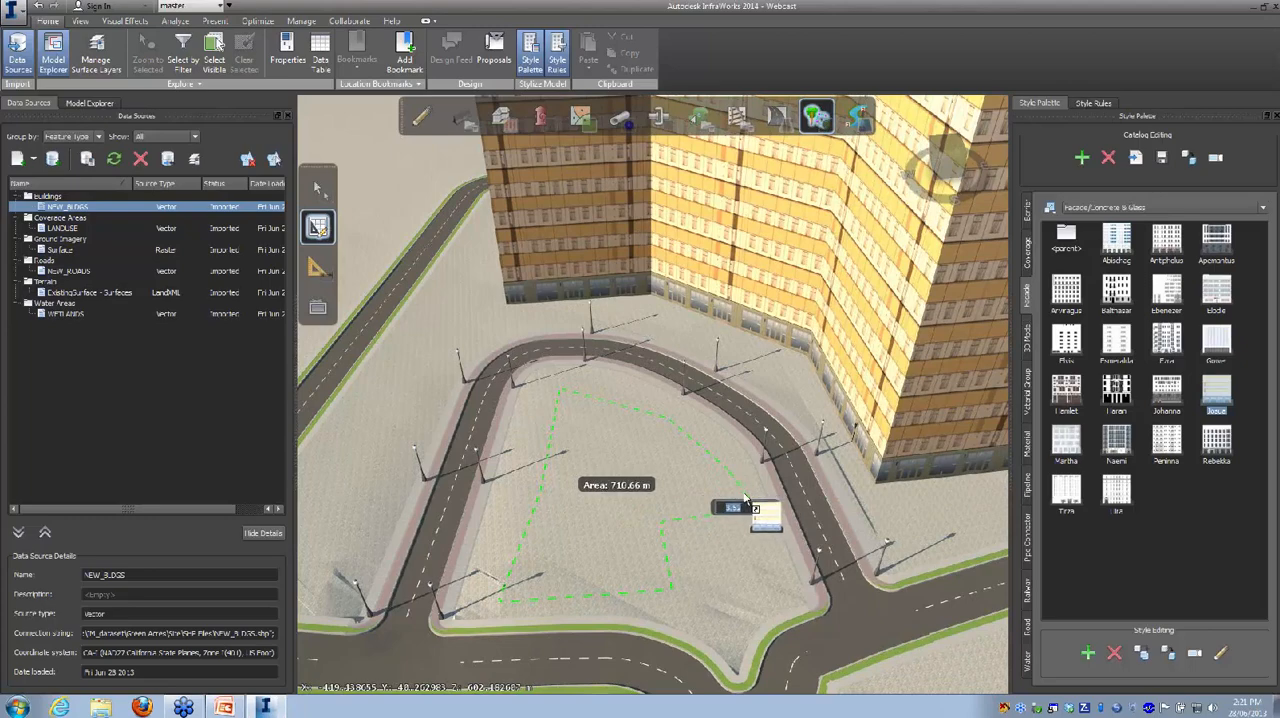
double_click(743, 492)
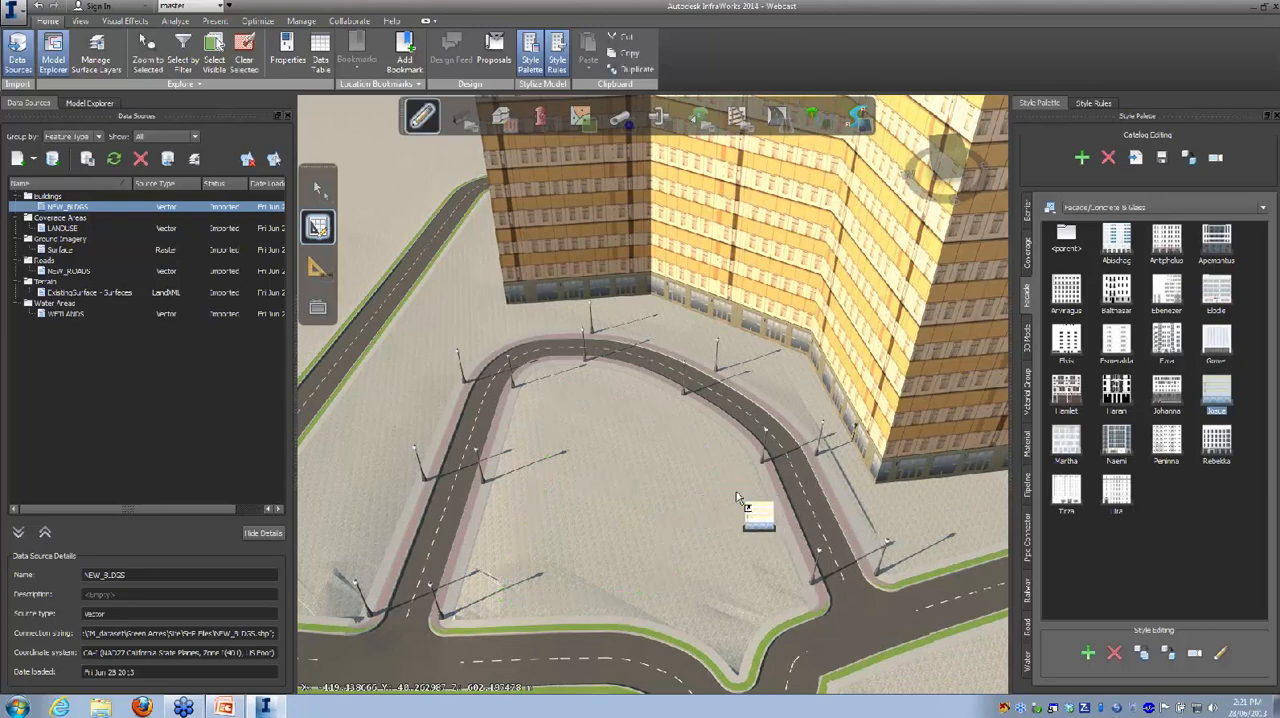
Step: Adjust the tree stand's density, make its trees taller, and deselect it
drag(656, 522, 656, 475)
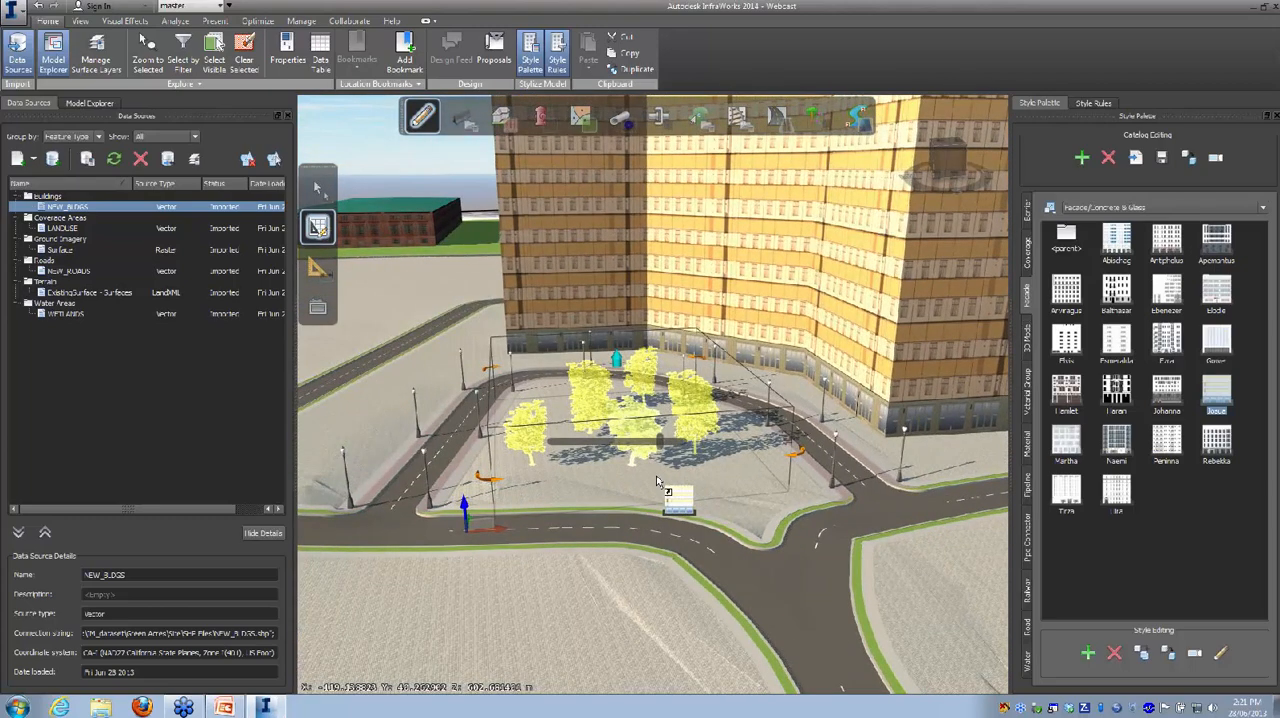
mouse_move(659, 442)
mouse_down()
mouse_move(619, 446)
mouse_move(675, 455)
mouse_move(661, 452)
mouse_up()
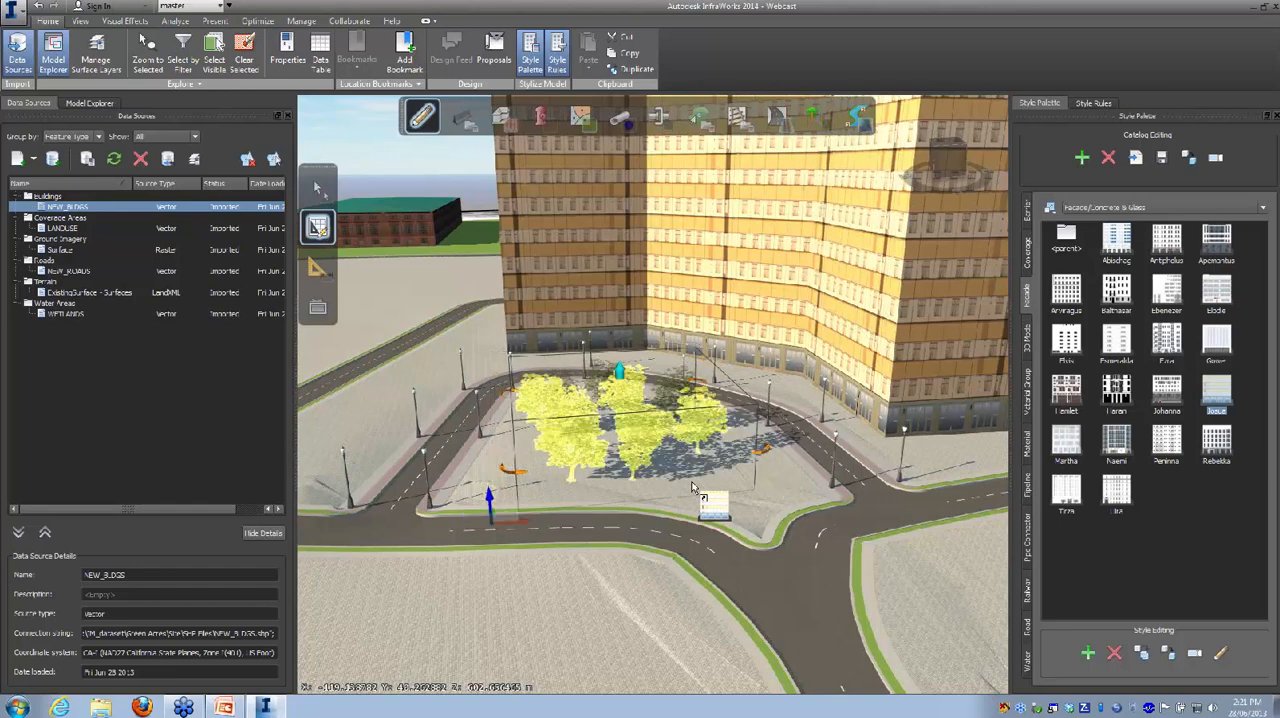
mouse_move(621, 373)
mouse_down()
mouse_move(619, 355)
mouse_move(620, 381)
mouse_up()
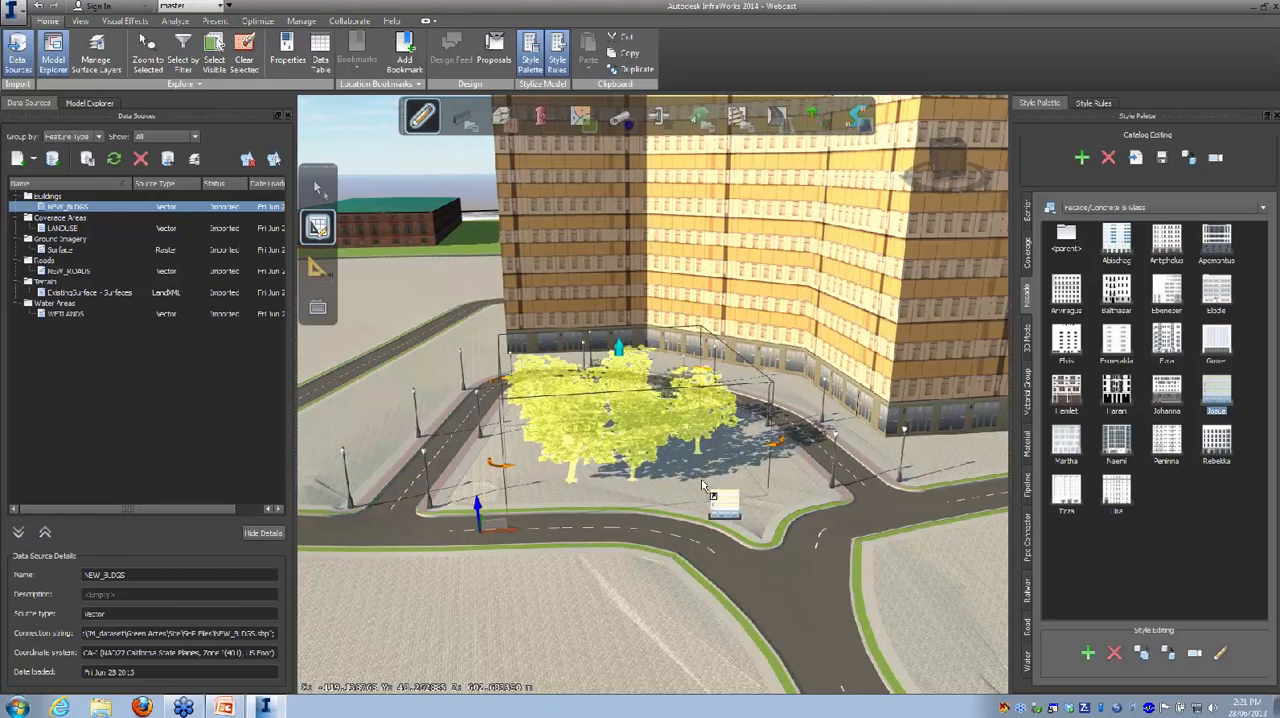
key(Escape)
drag(649, 464, 647, 522)
drag(646, 589, 716, 566)
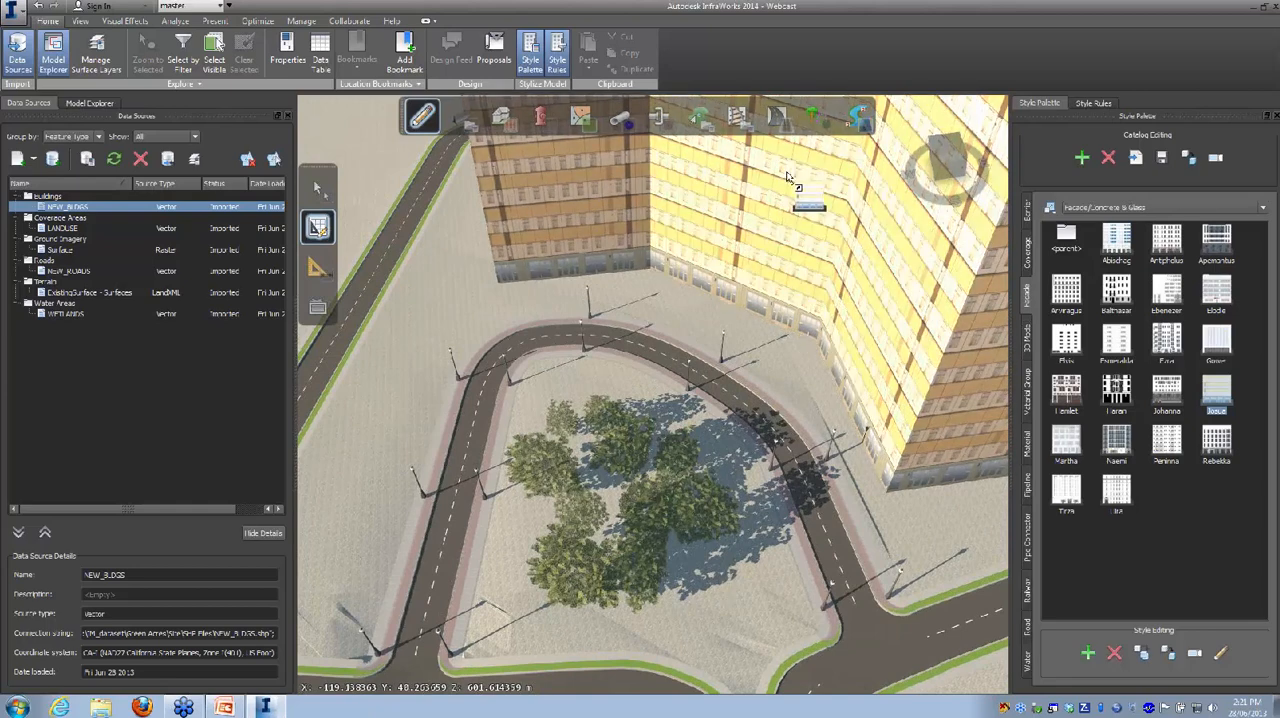
Step: Start a second forest-type stand and choose a small plant from the 3D Model/Vegetation styles
mouse_move(784, 128)
mouse_move(824, 125)
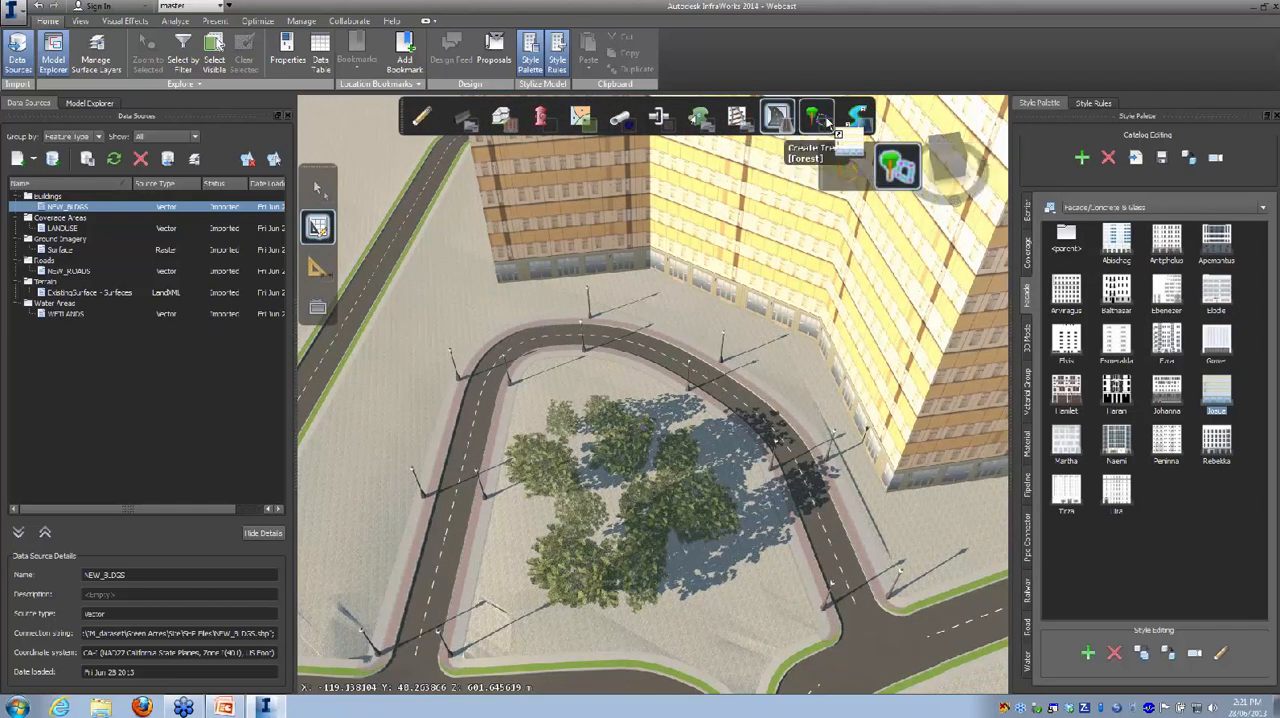
click(823, 117)
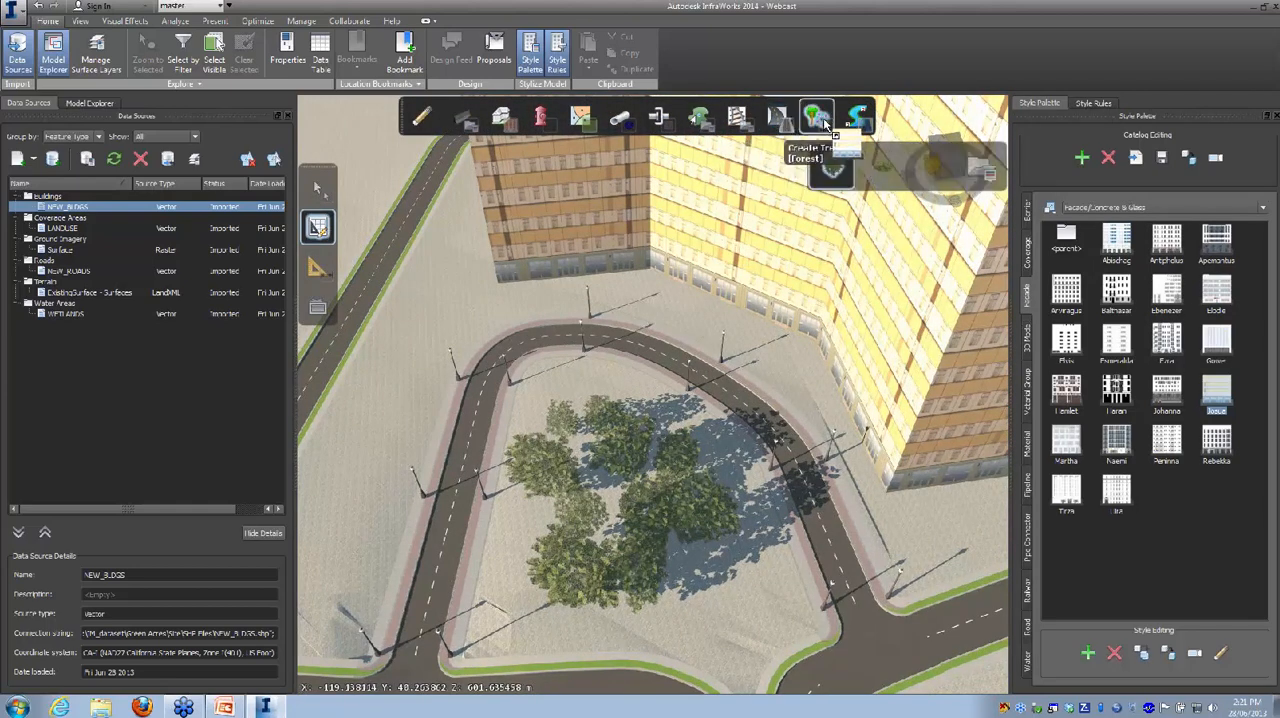
click(976, 174)
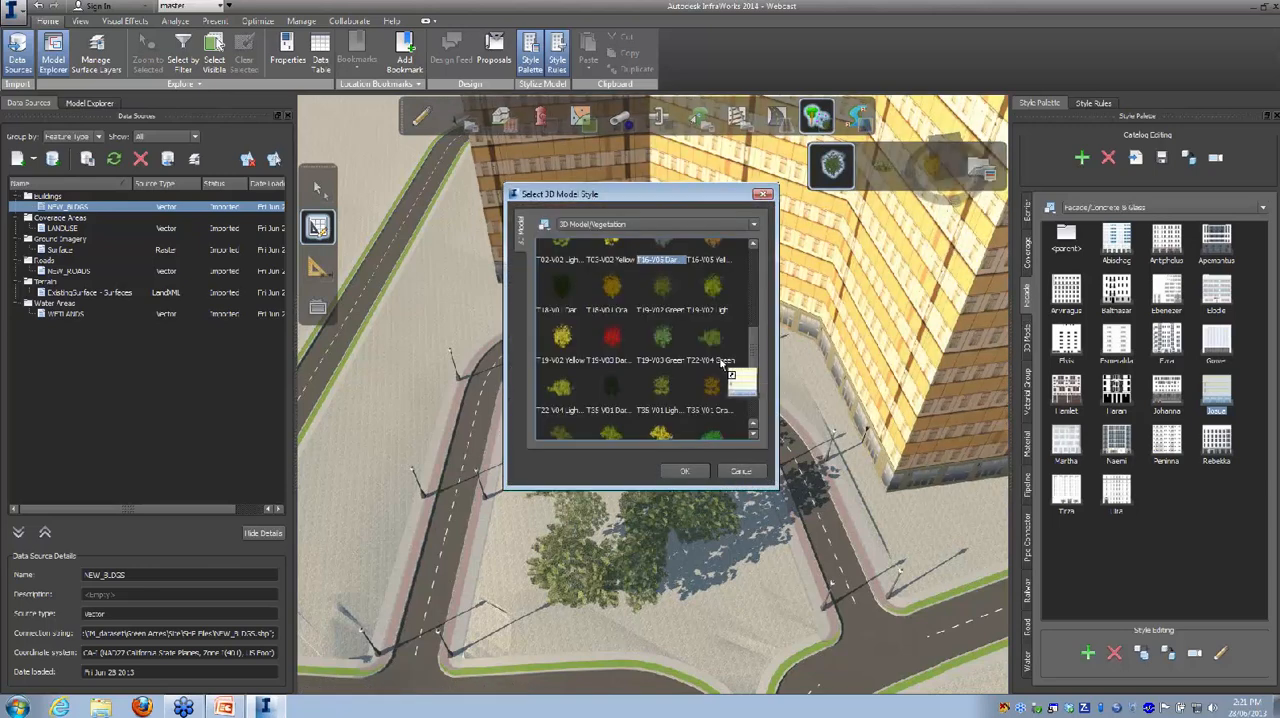
drag(757, 349, 761, 289)
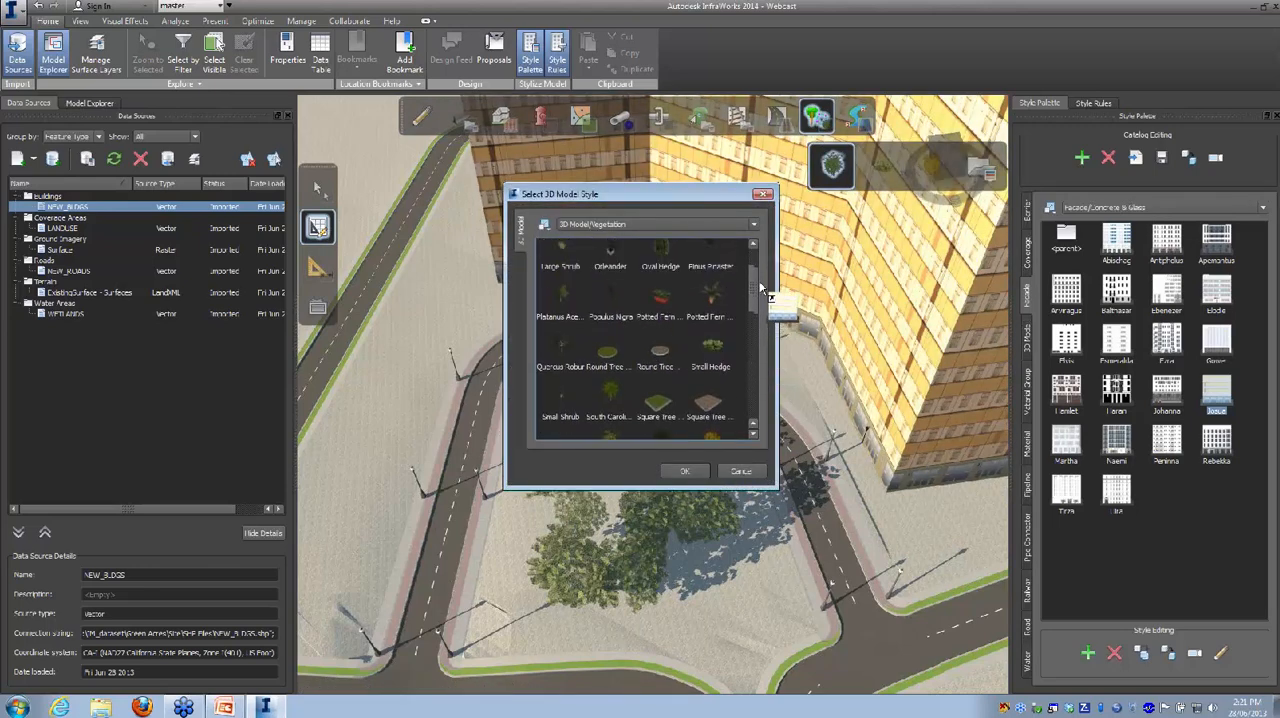
click(697, 471)
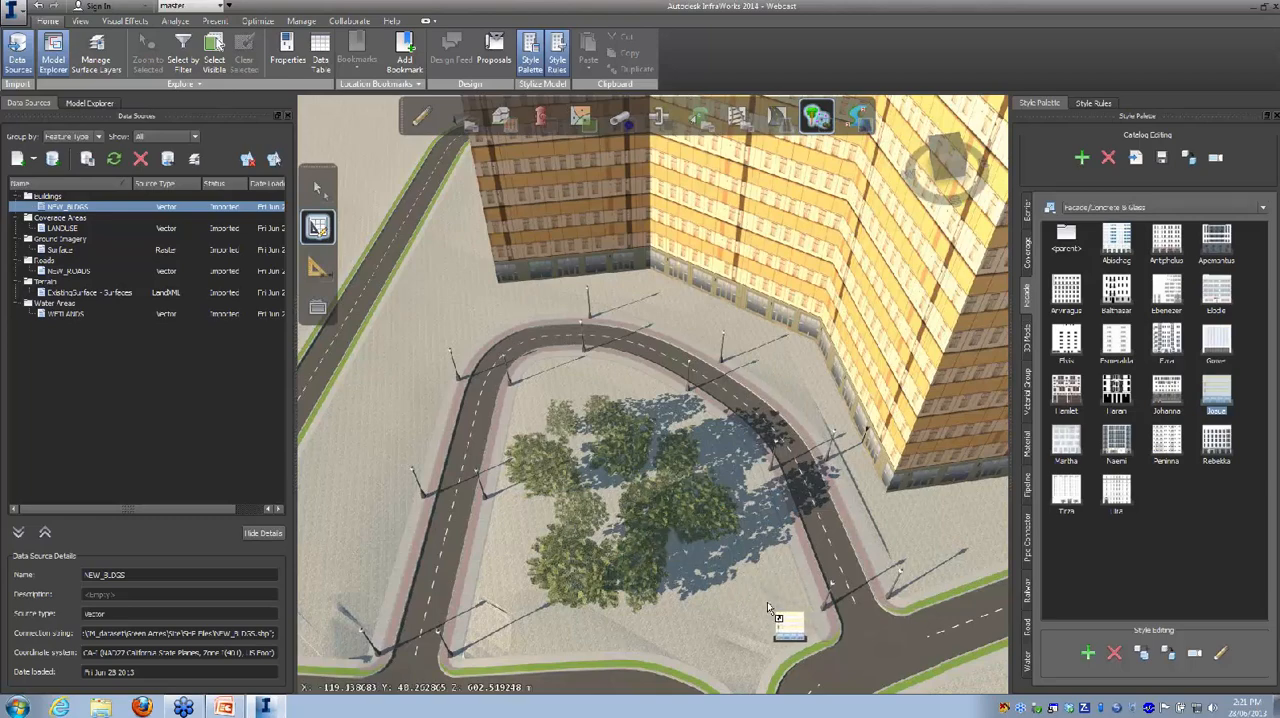
Step: Outline a second stand of about 607 m² around the existing trees on the road's island
drag(775, 601, 742, 525)
click(773, 566)
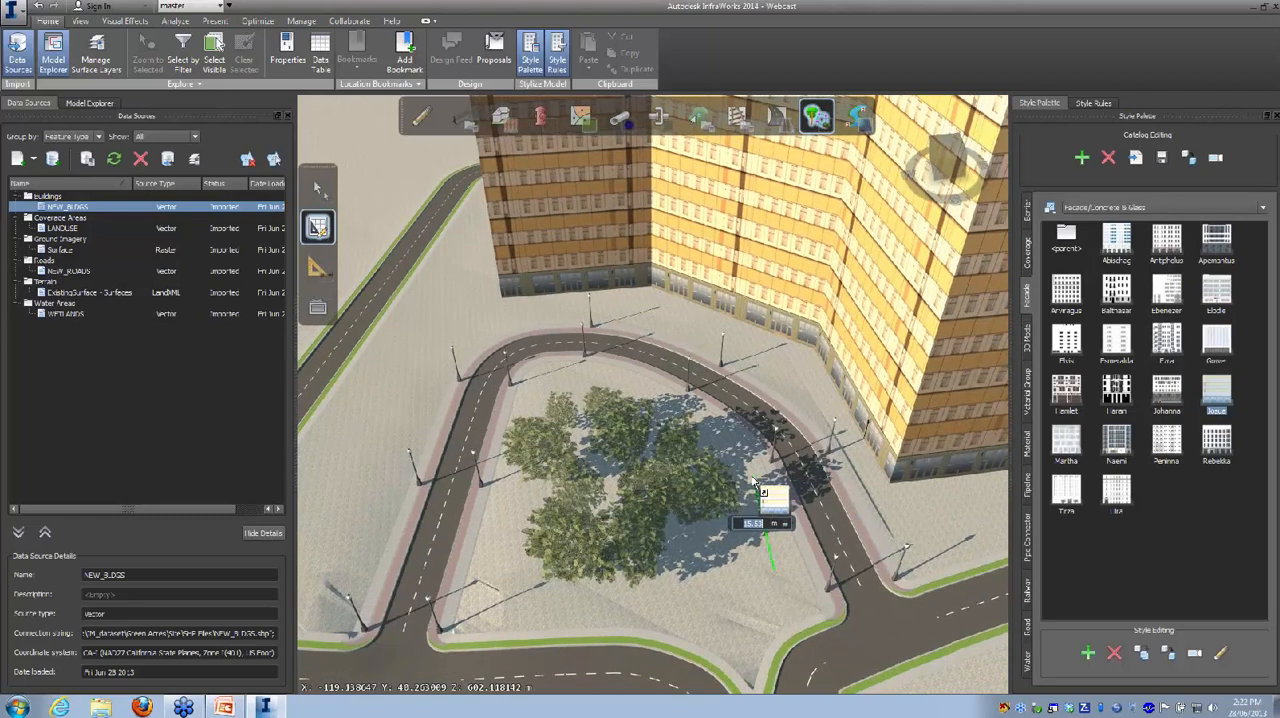
drag(738, 470, 600, 396)
click(563, 386)
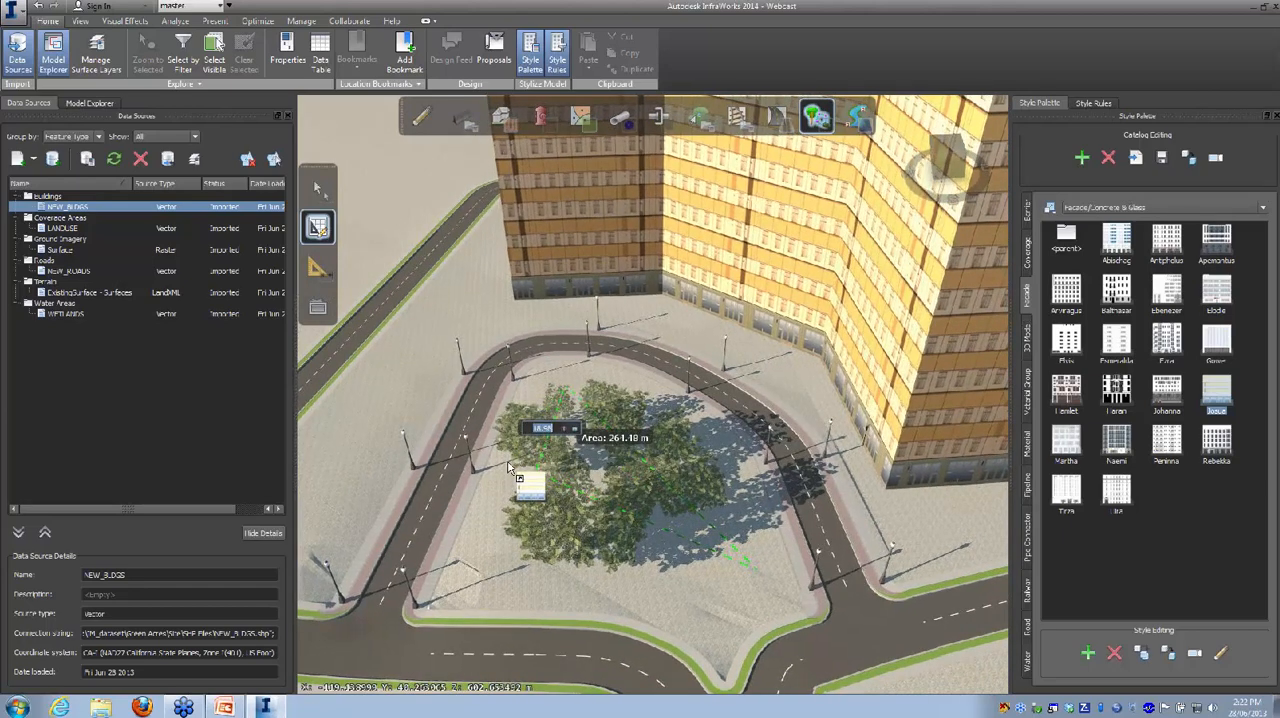
click(481, 586)
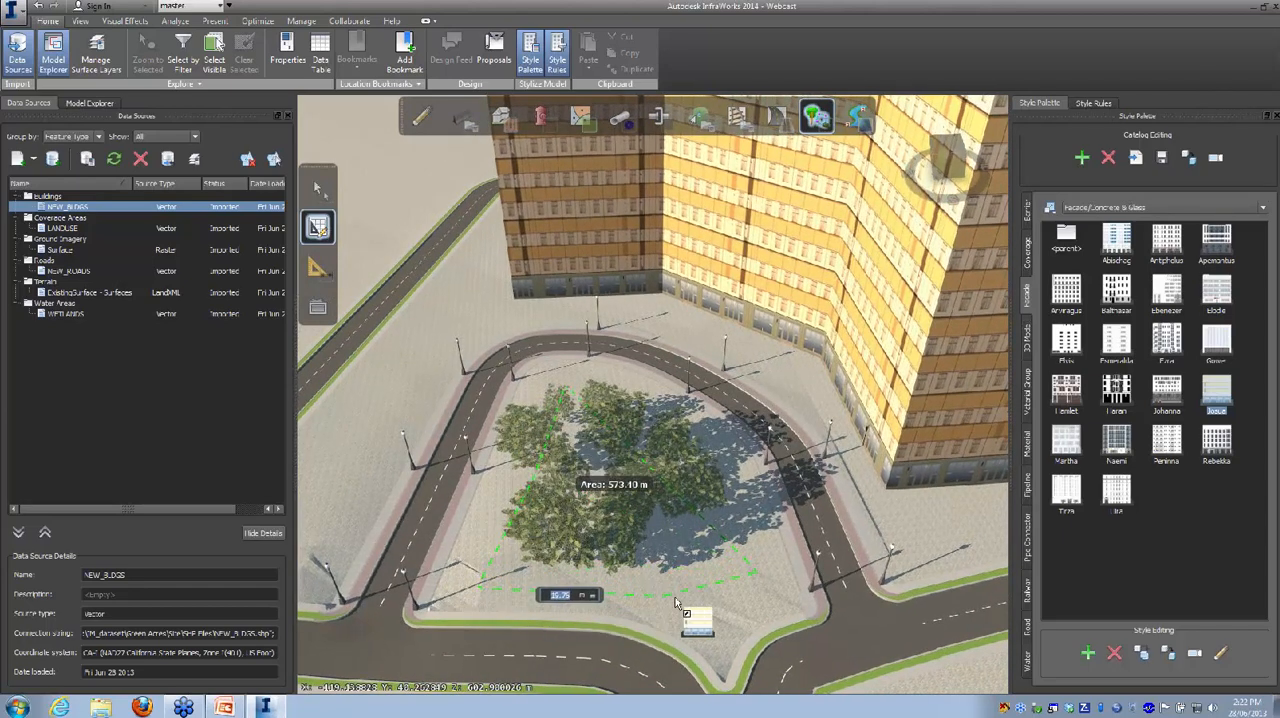
double_click(726, 609)
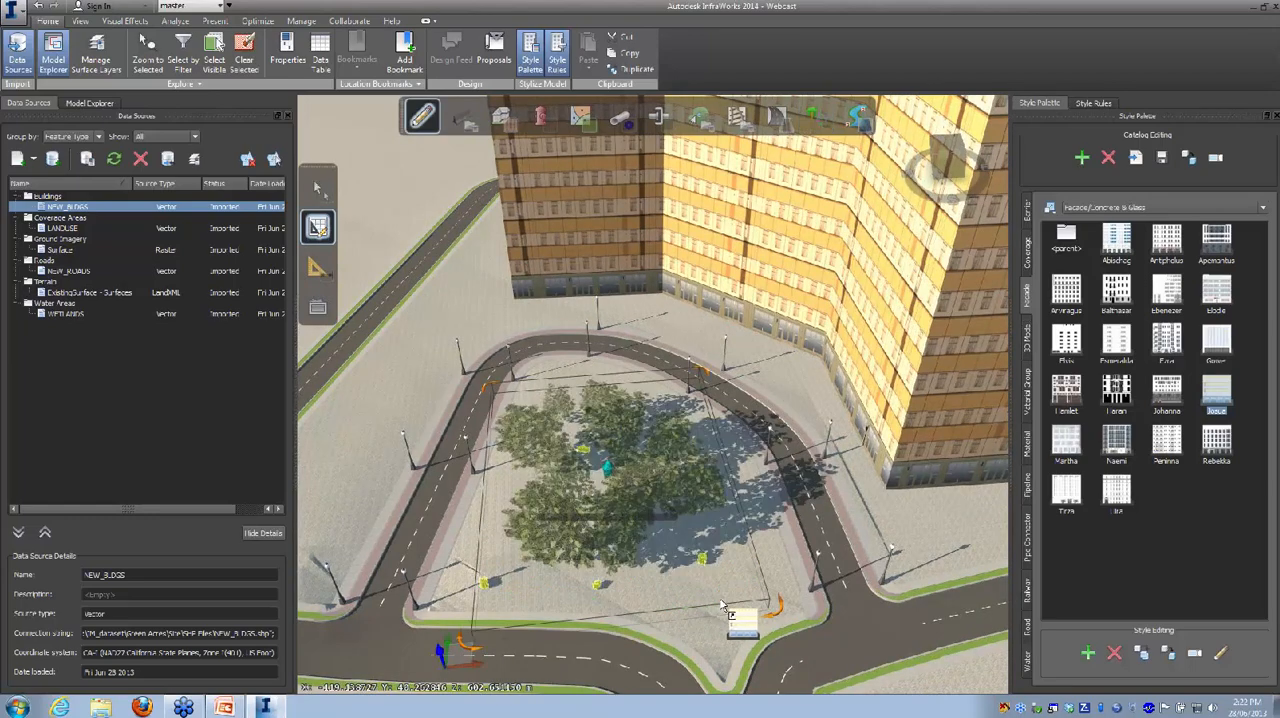
Step: Enlarge the small plants of the second stand beside the trees on the road's island
drag(684, 596, 654, 525)
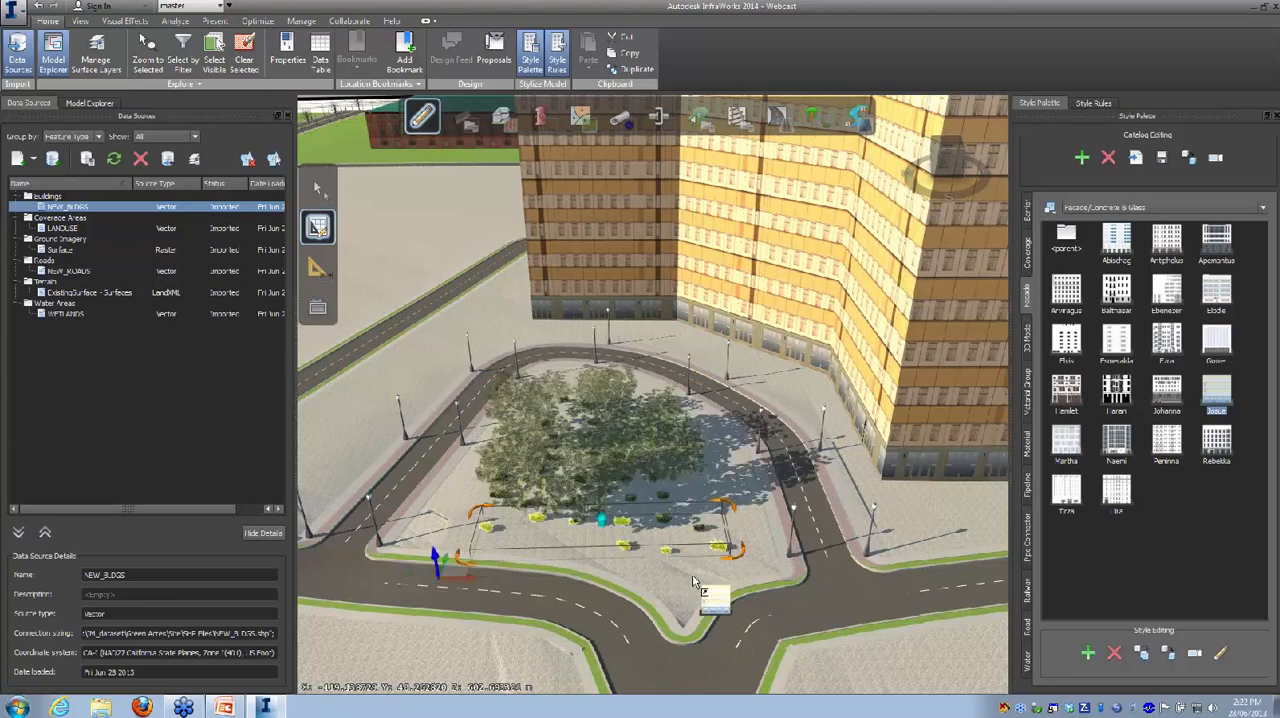
drag(692, 576, 698, 552)
drag(608, 452, 643, 524)
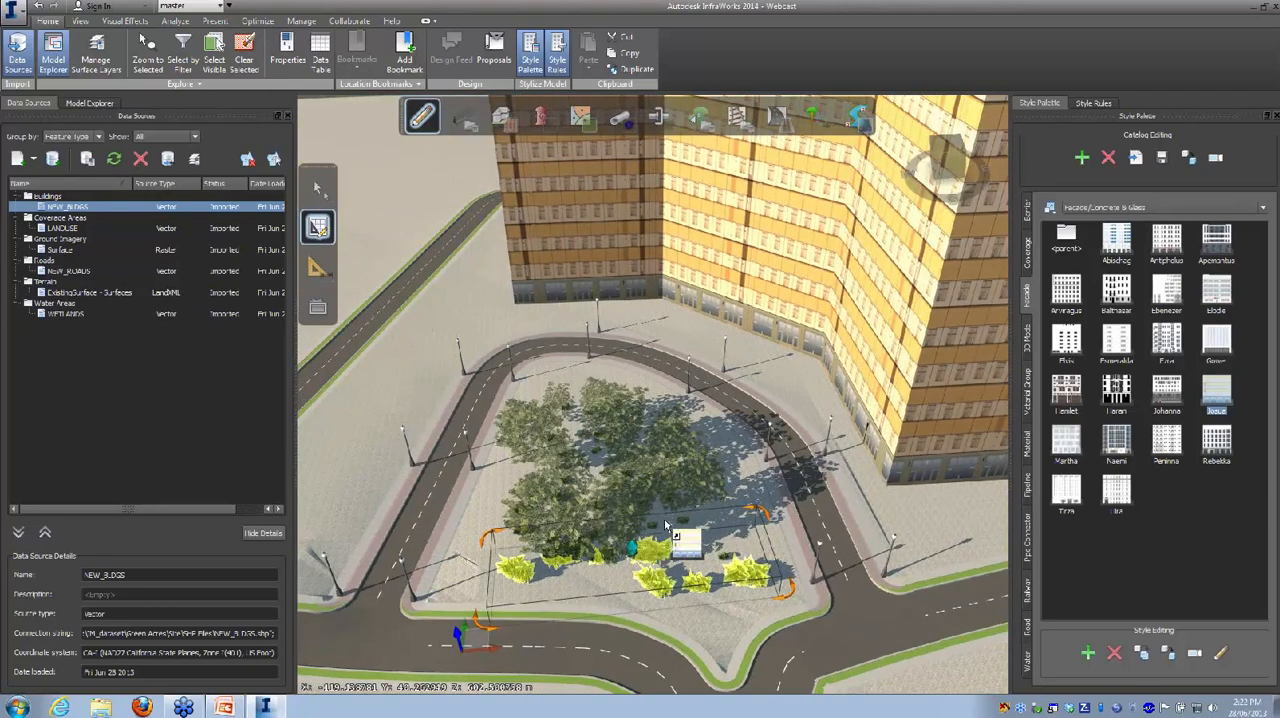
key(Escape)
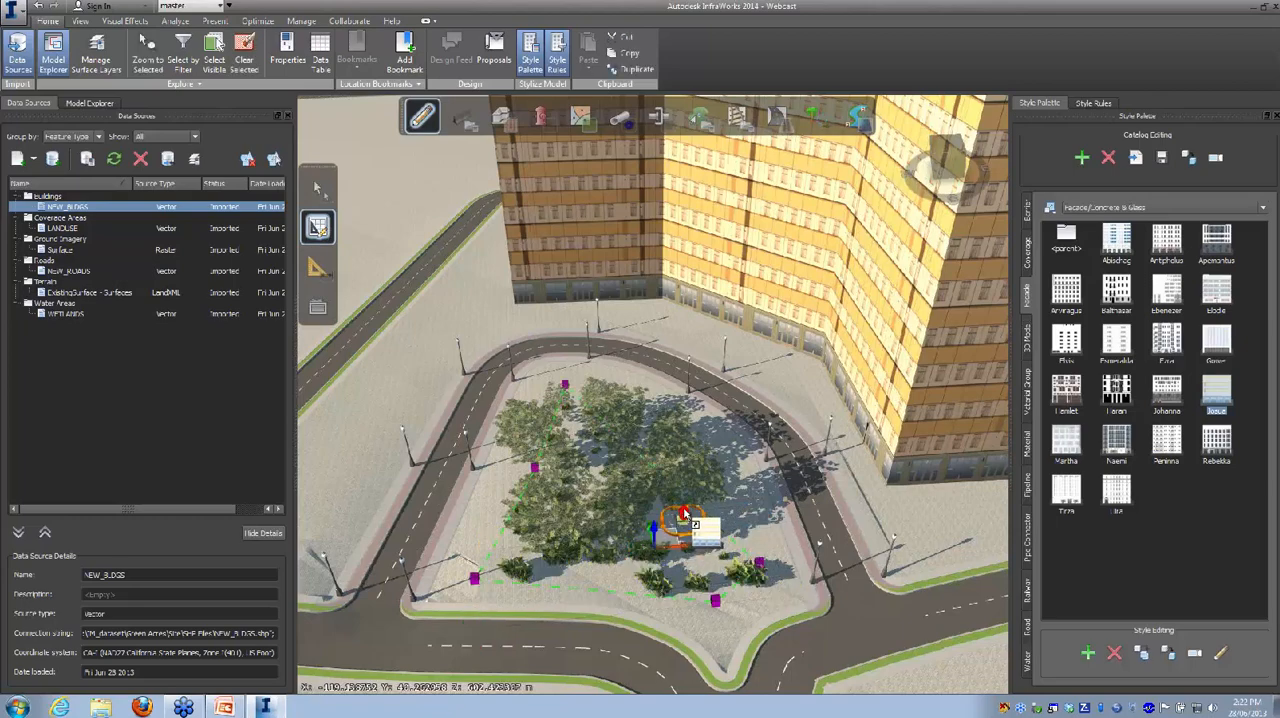
drag(713, 522, 697, 483)
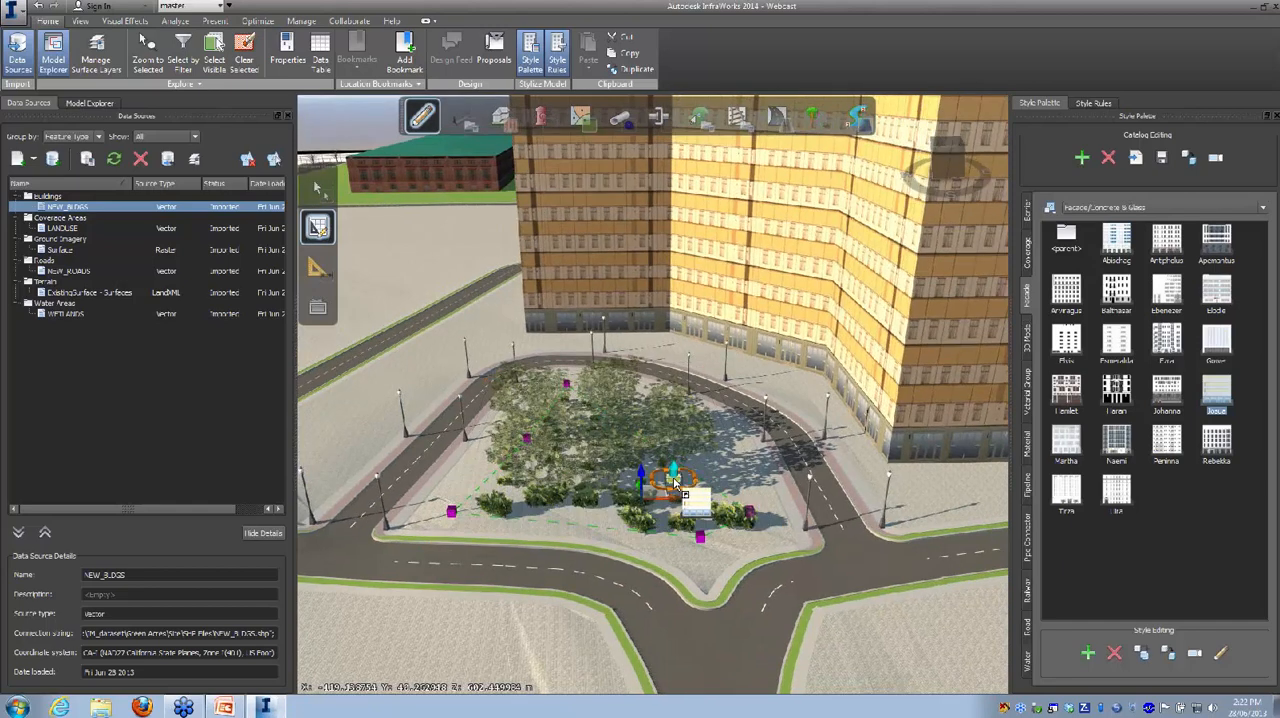
key(Escape)
key(Escape)
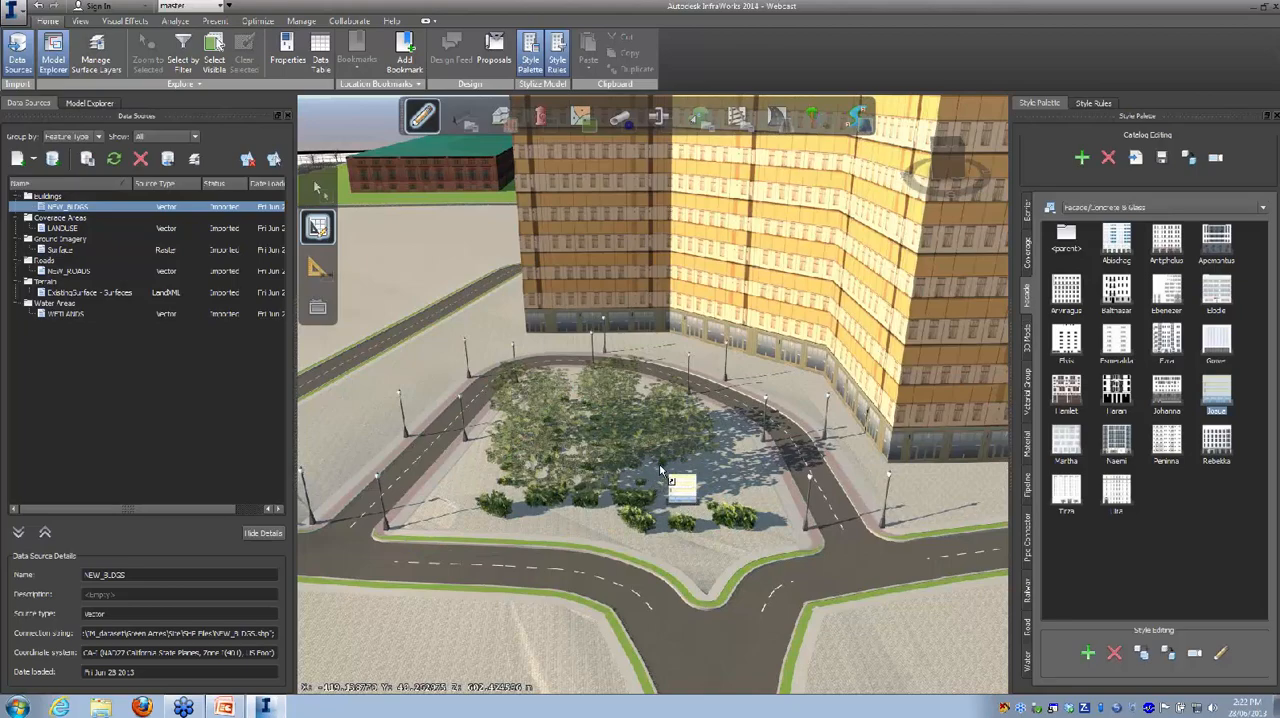
click(658, 474)
key(Escape)
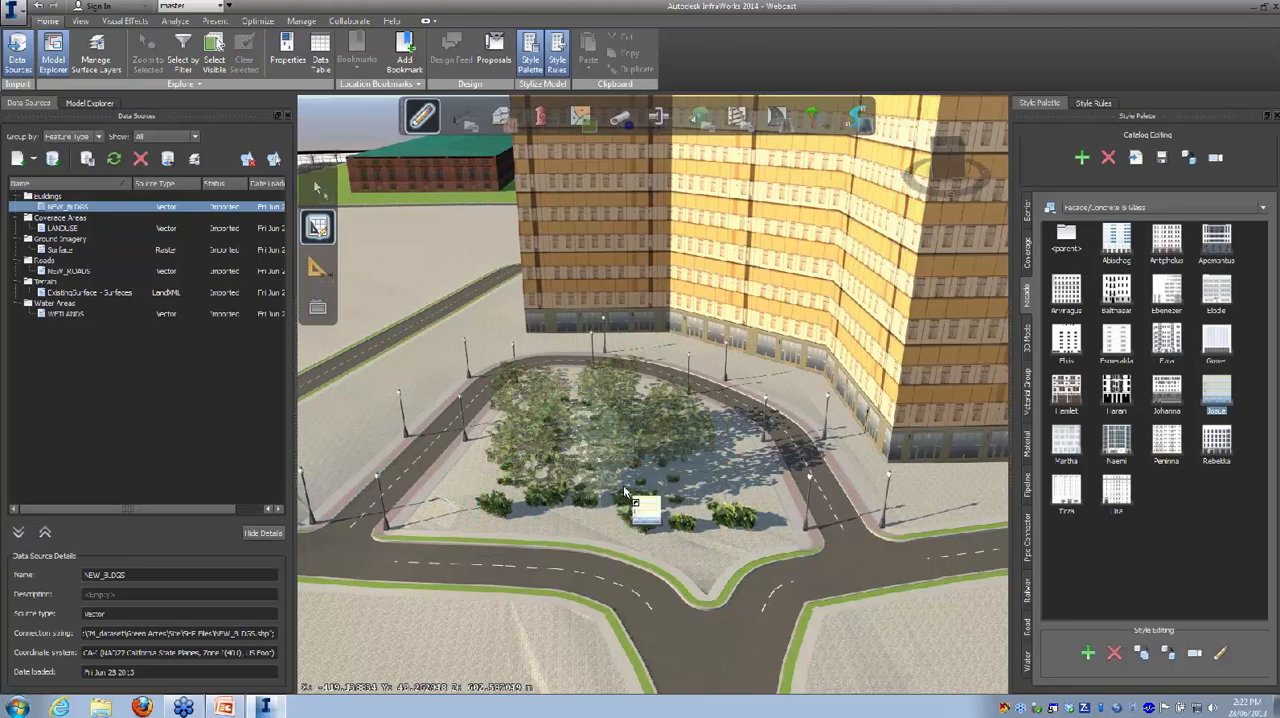
scroll(650, 500, up, 4)
click(657, 513)
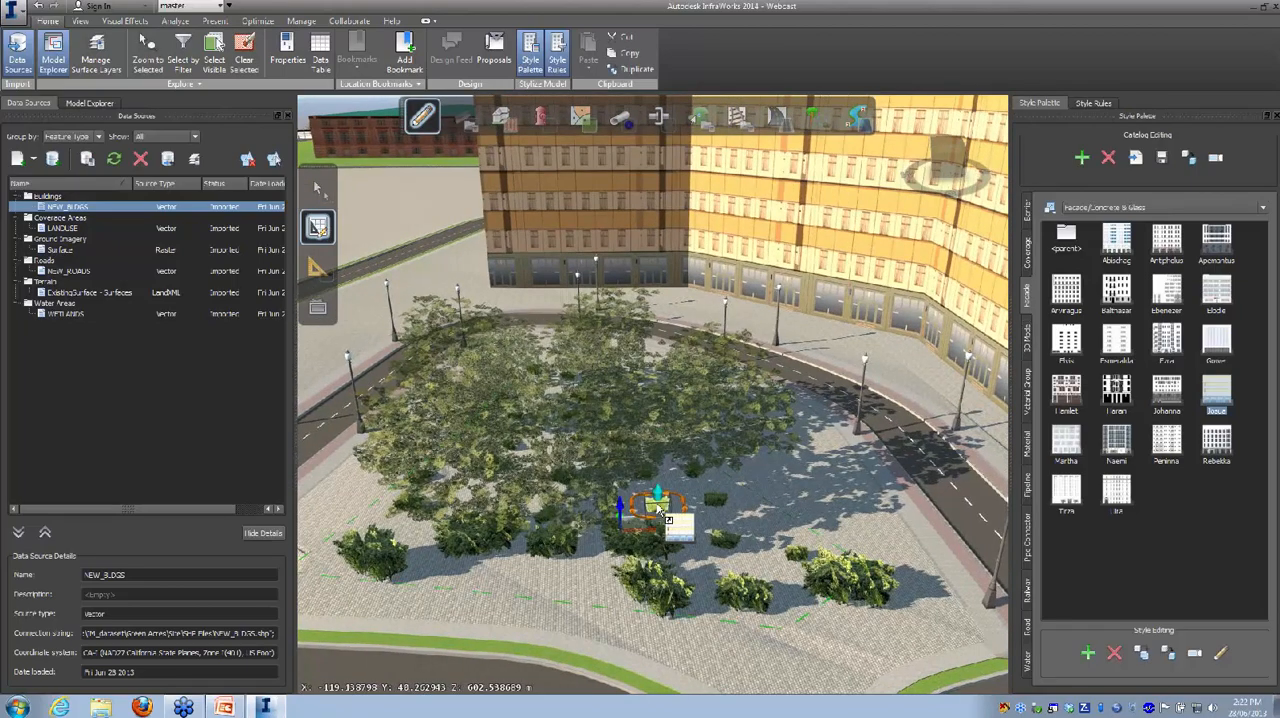
scroll(657, 510, up, 5)
scroll(655, 498, down, 5)
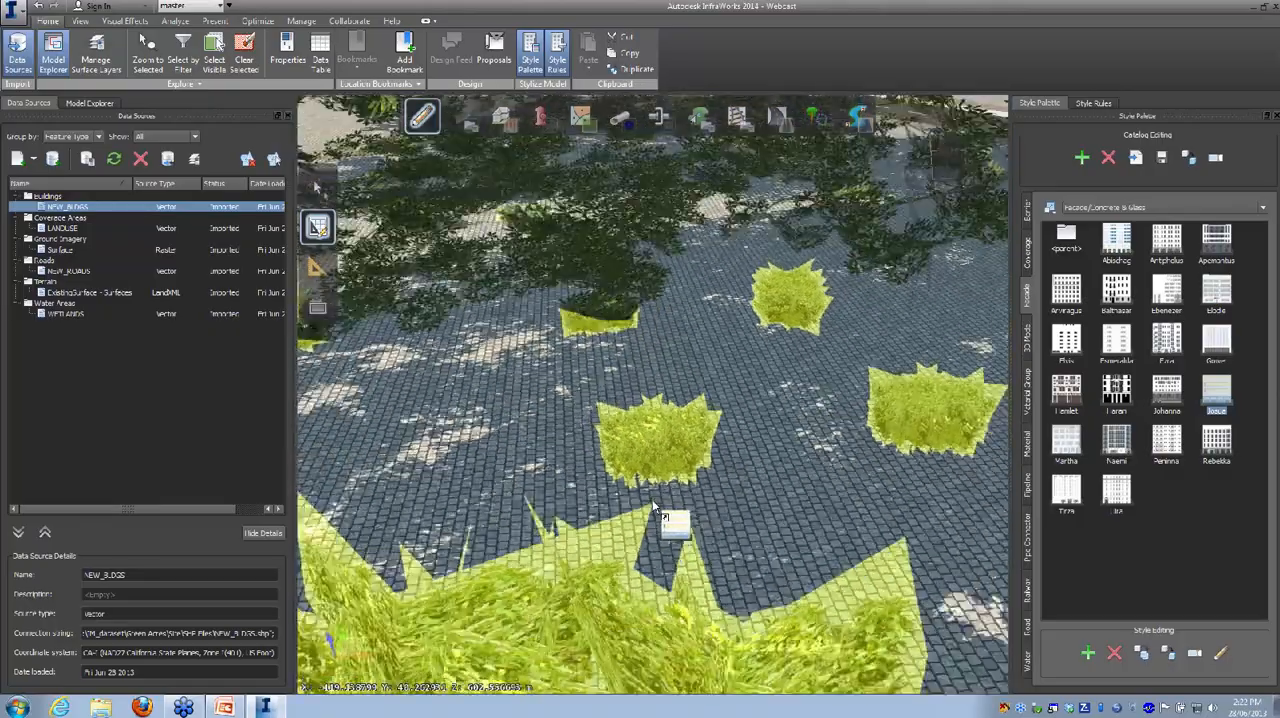
key(Escape)
Step: Select one small plant at the edge of the trees, scale it up individually, and deselect it
click(655, 465)
scroll(655, 466, down, 5)
scroll(653, 469, down, 4)
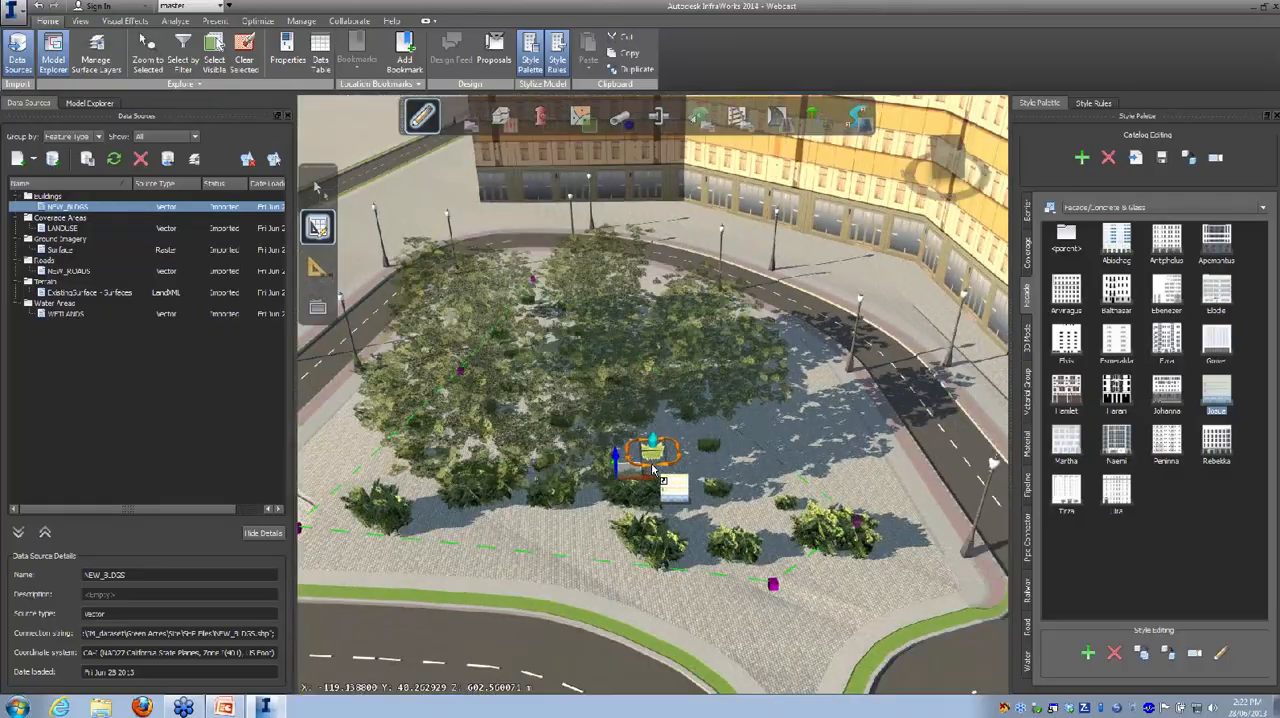
click(654, 455)
click(655, 457)
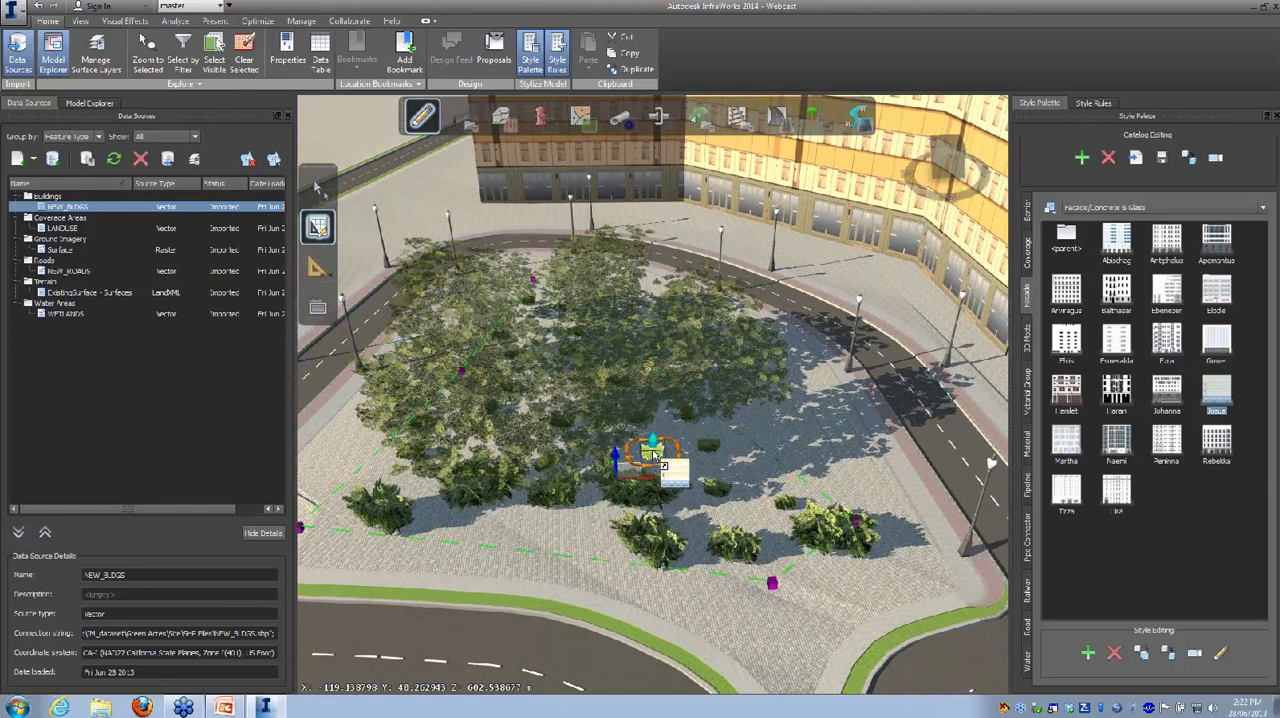
drag(651, 443, 653, 430)
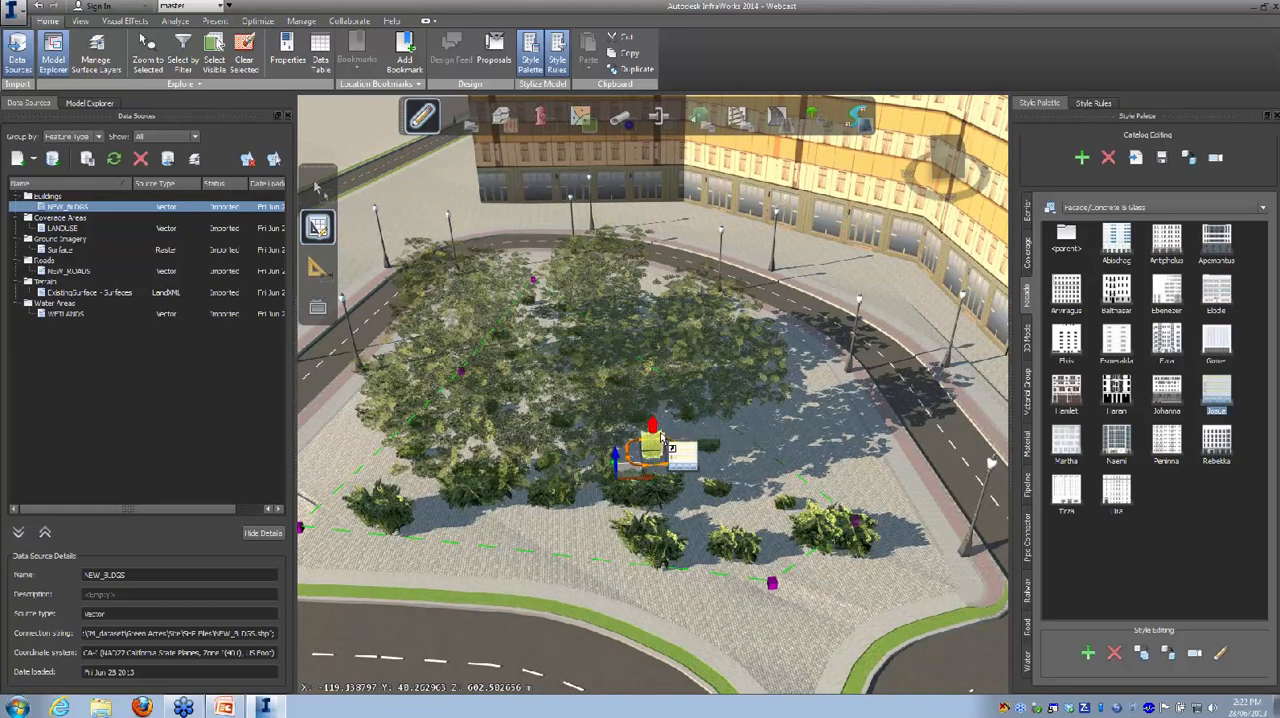
click(772, 477)
Step: Start creating city furniture and choose the Parking Meter style from 3D Model/City Furniture
drag(782, 570, 615, 443)
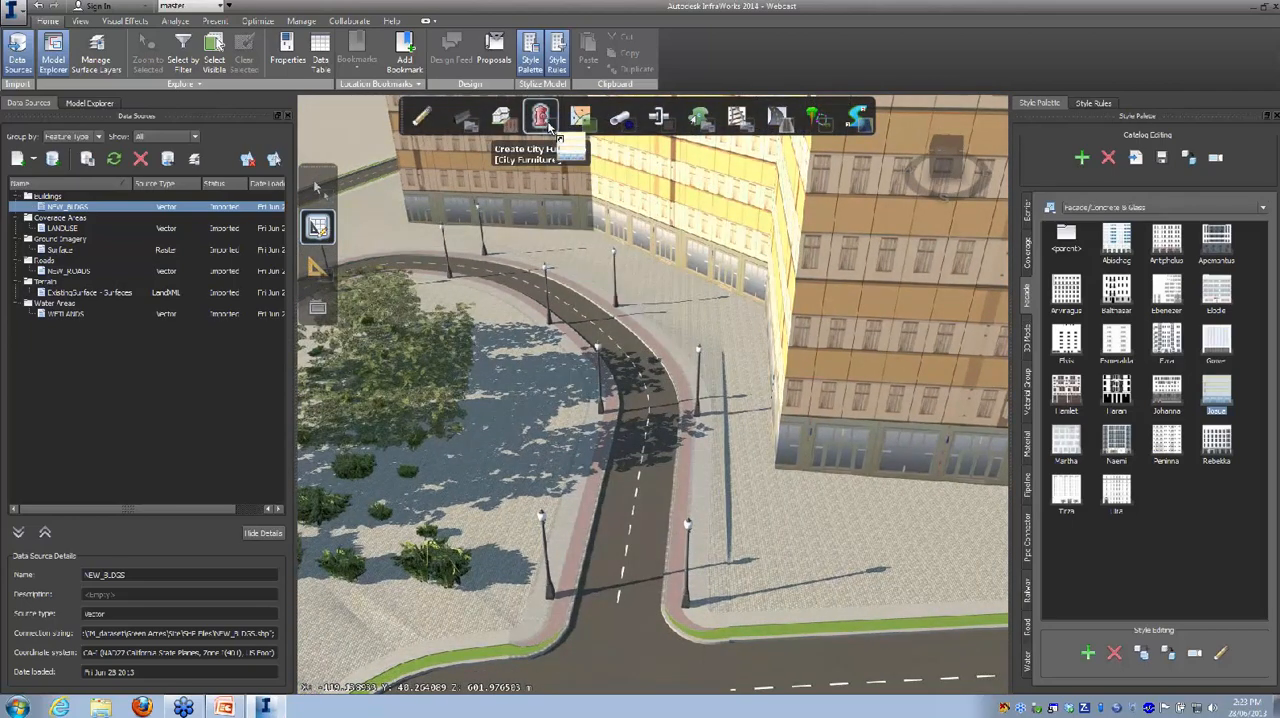
click(545, 121)
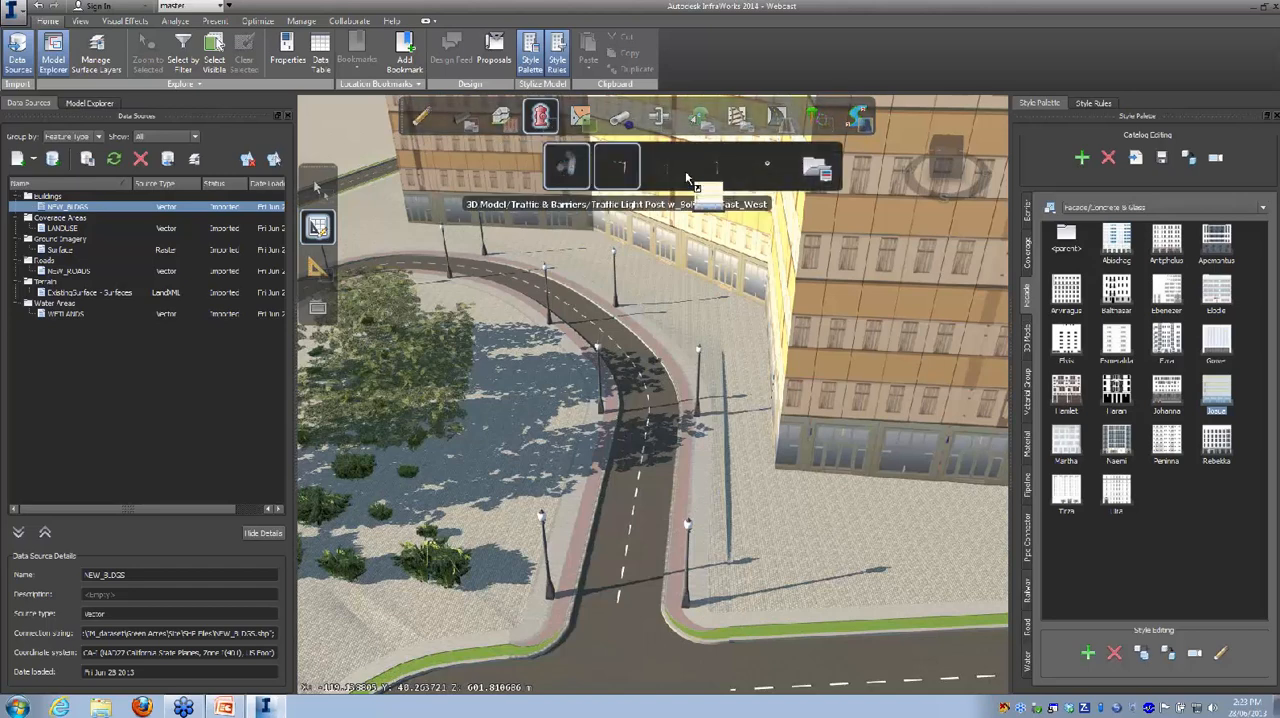
click(818, 172)
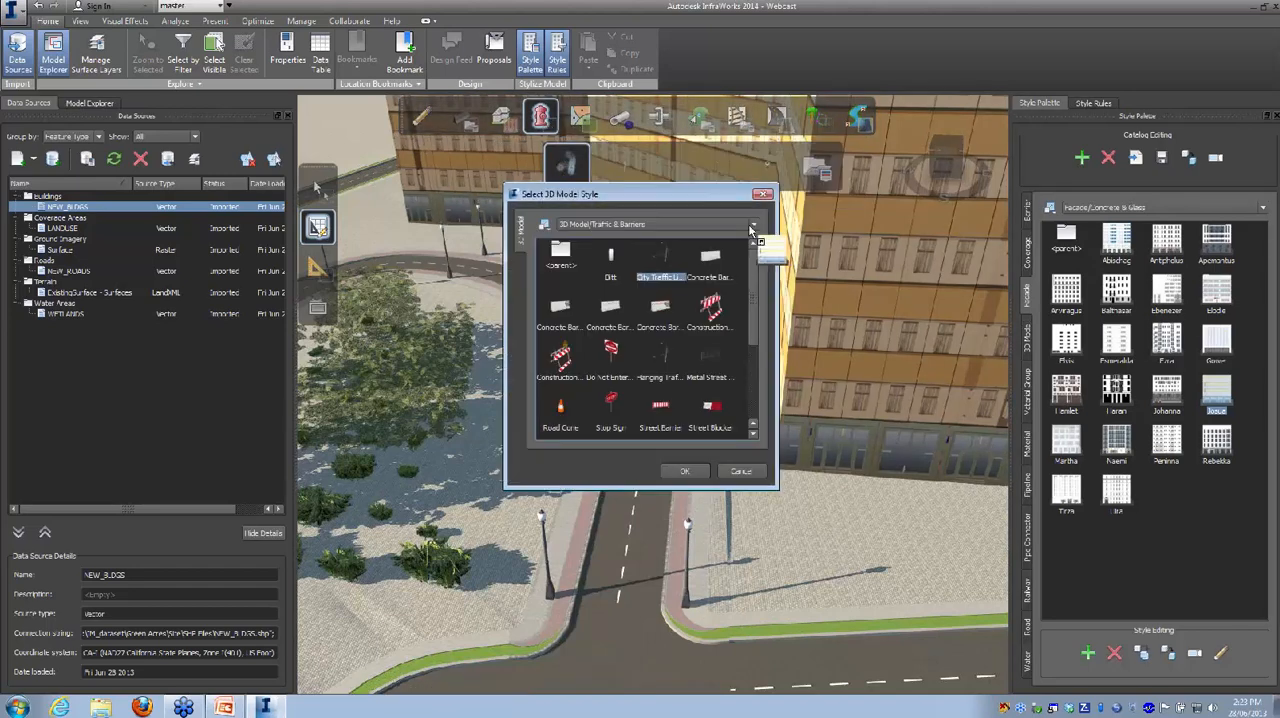
click(627, 226)
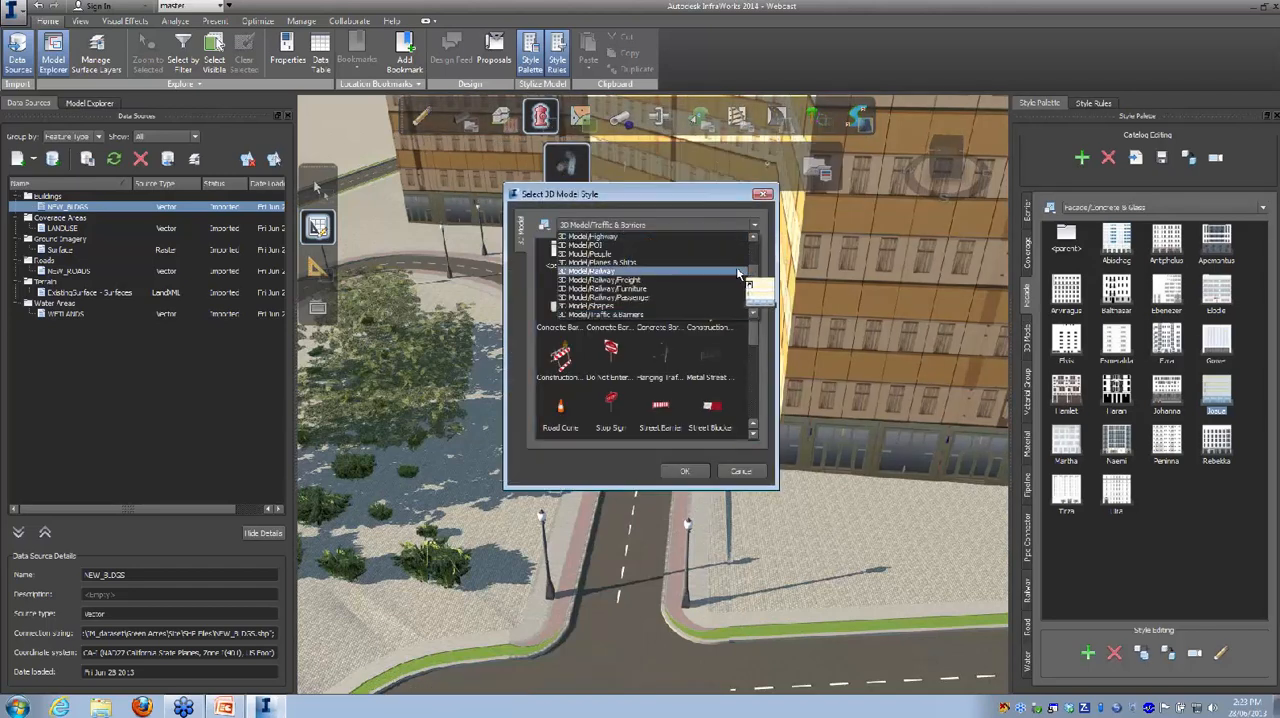
scroll(757, 285, up, 3)
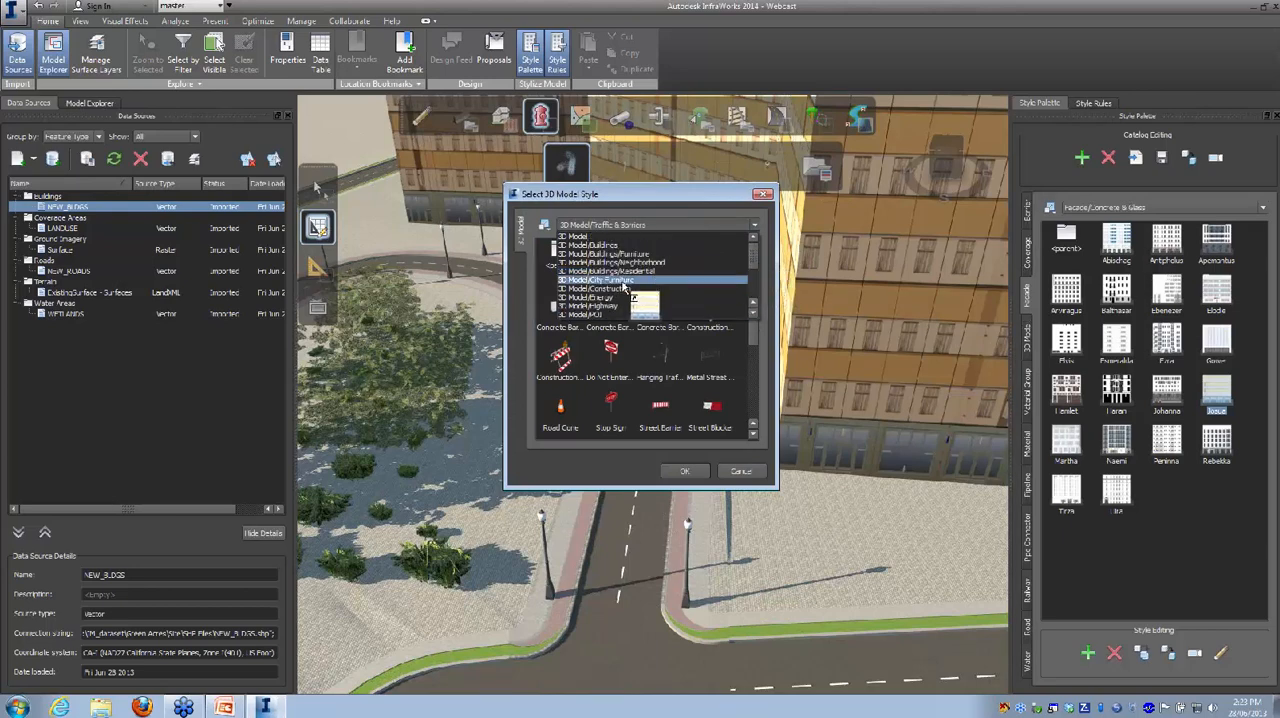
click(619, 281)
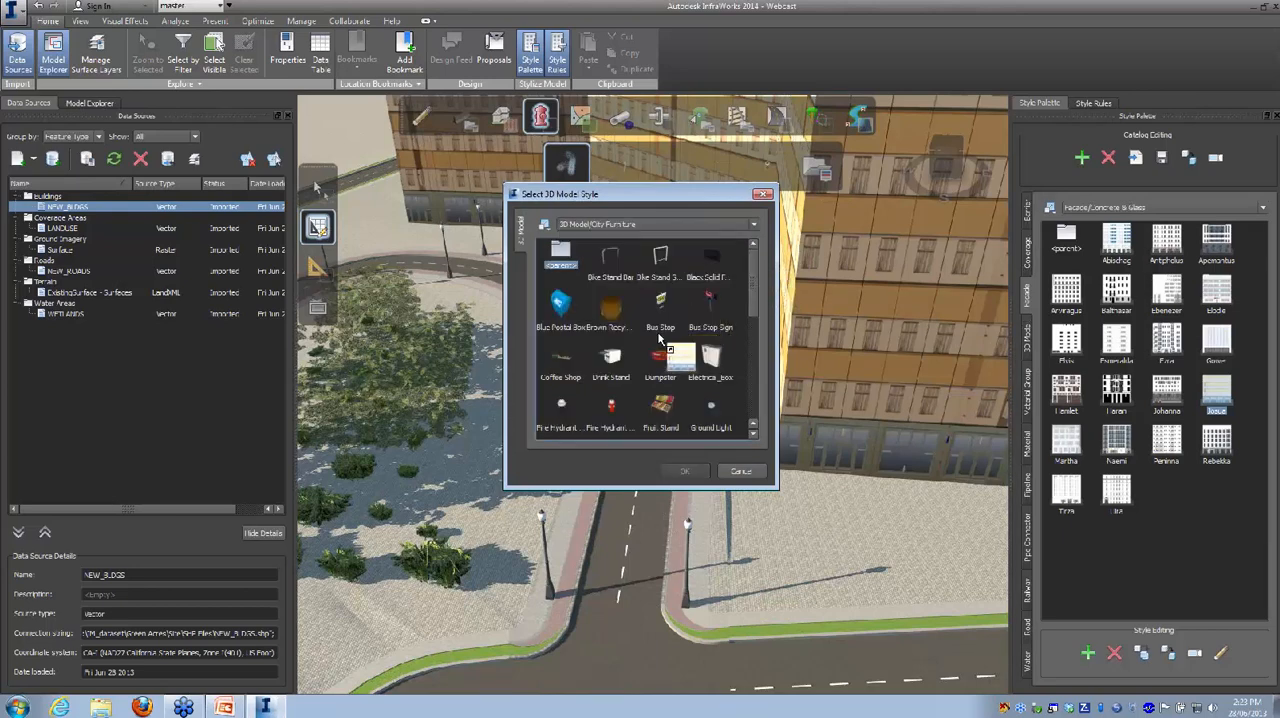
scroll(754, 299, down, 5)
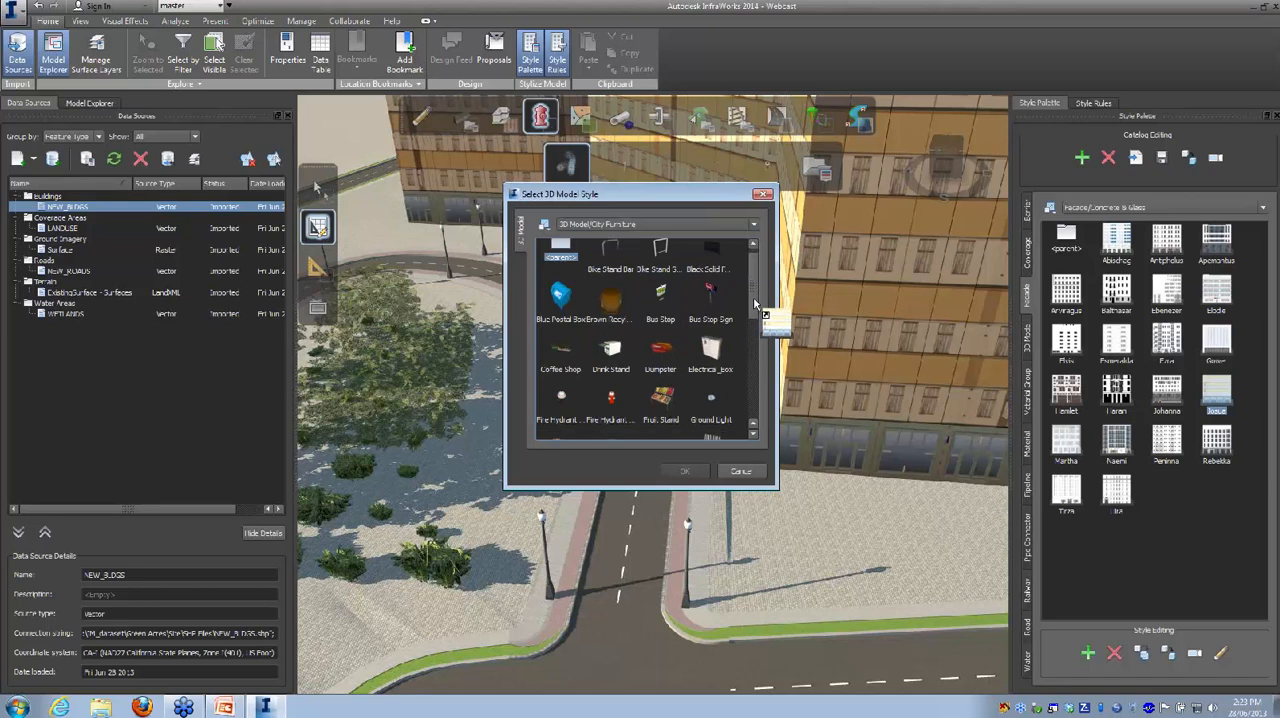
scroll(762, 375, down, 1)
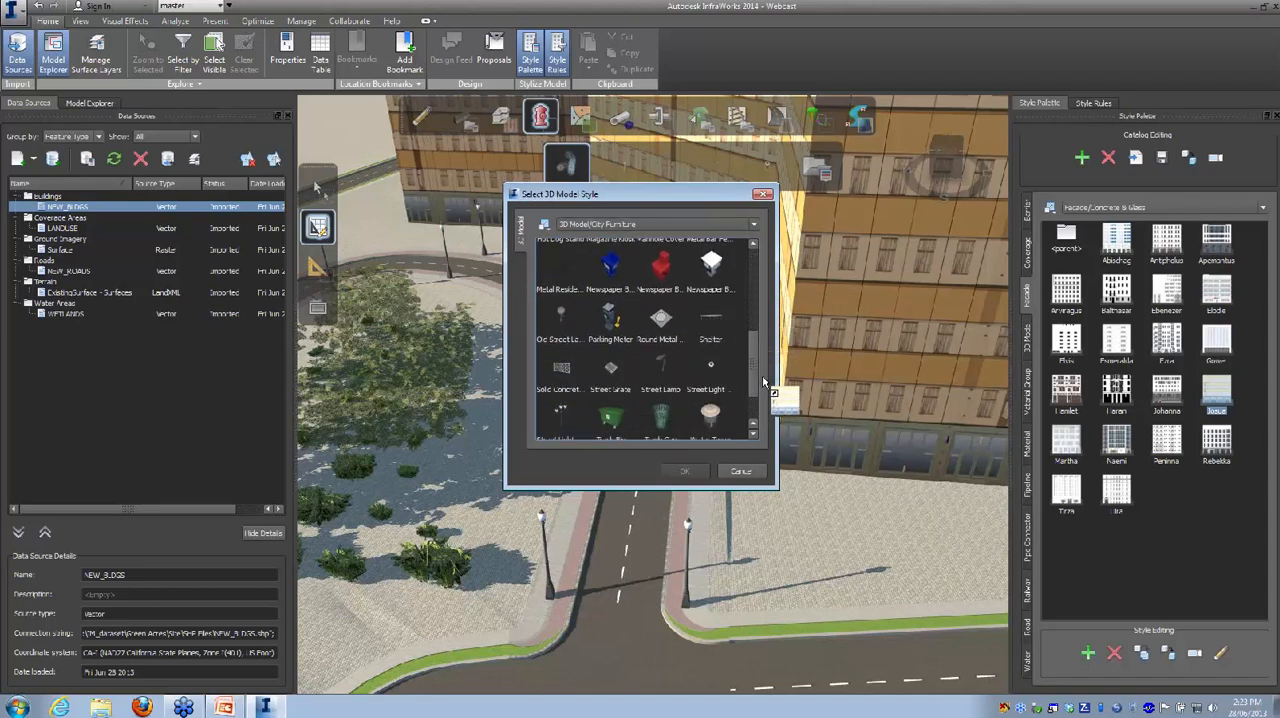
click(611, 322)
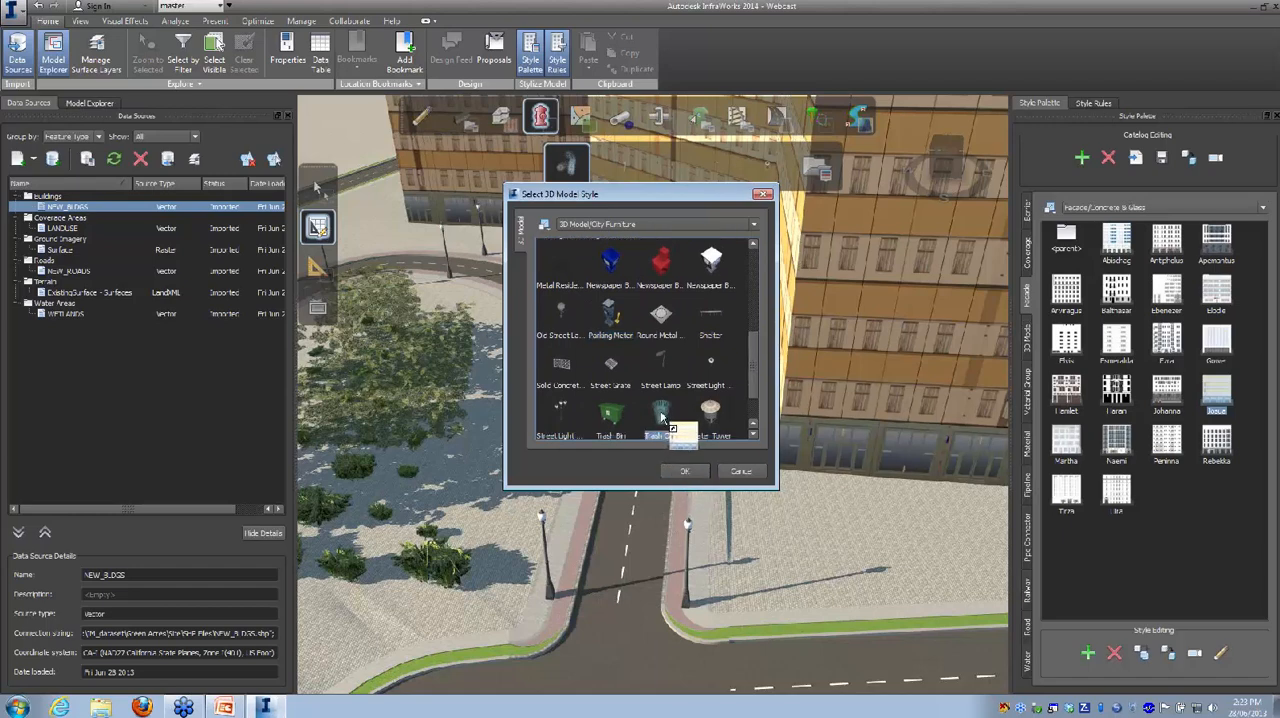
click(611, 318)
click(686, 474)
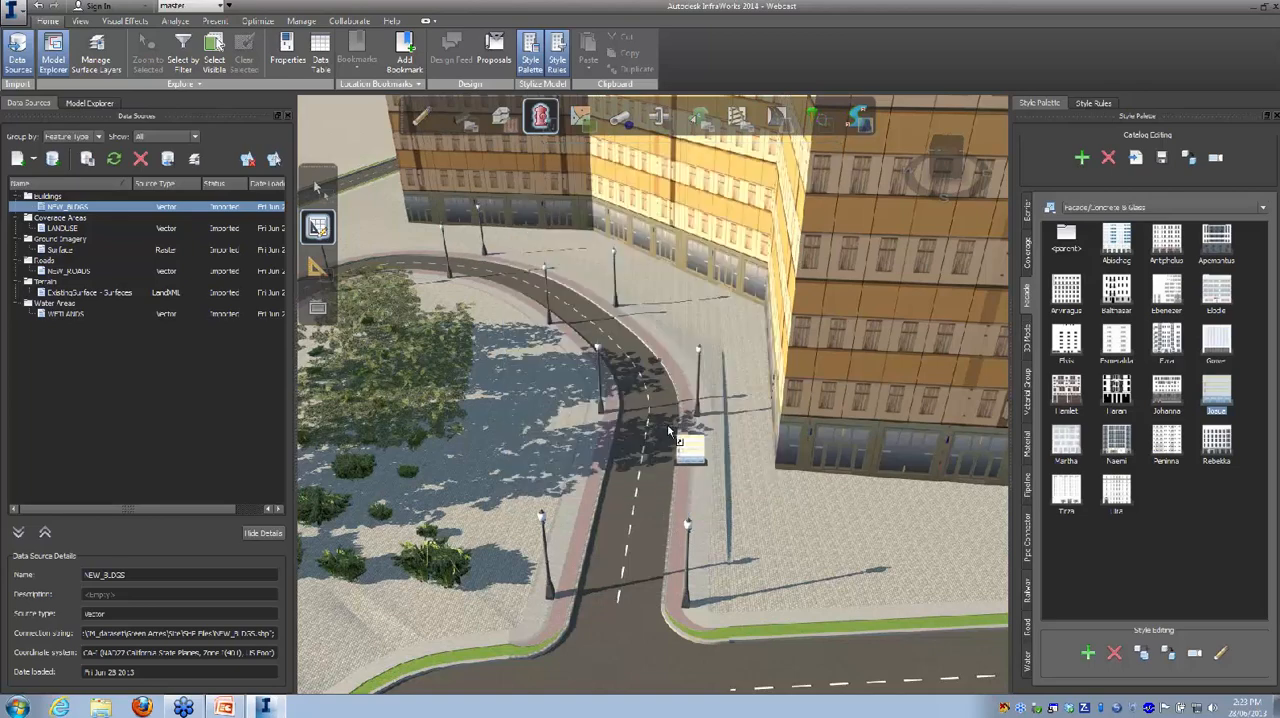
Step: Lay out a row of parking meters about 53 m long along the outer sidewalk of the curved road
scroll(695, 440, up, 5)
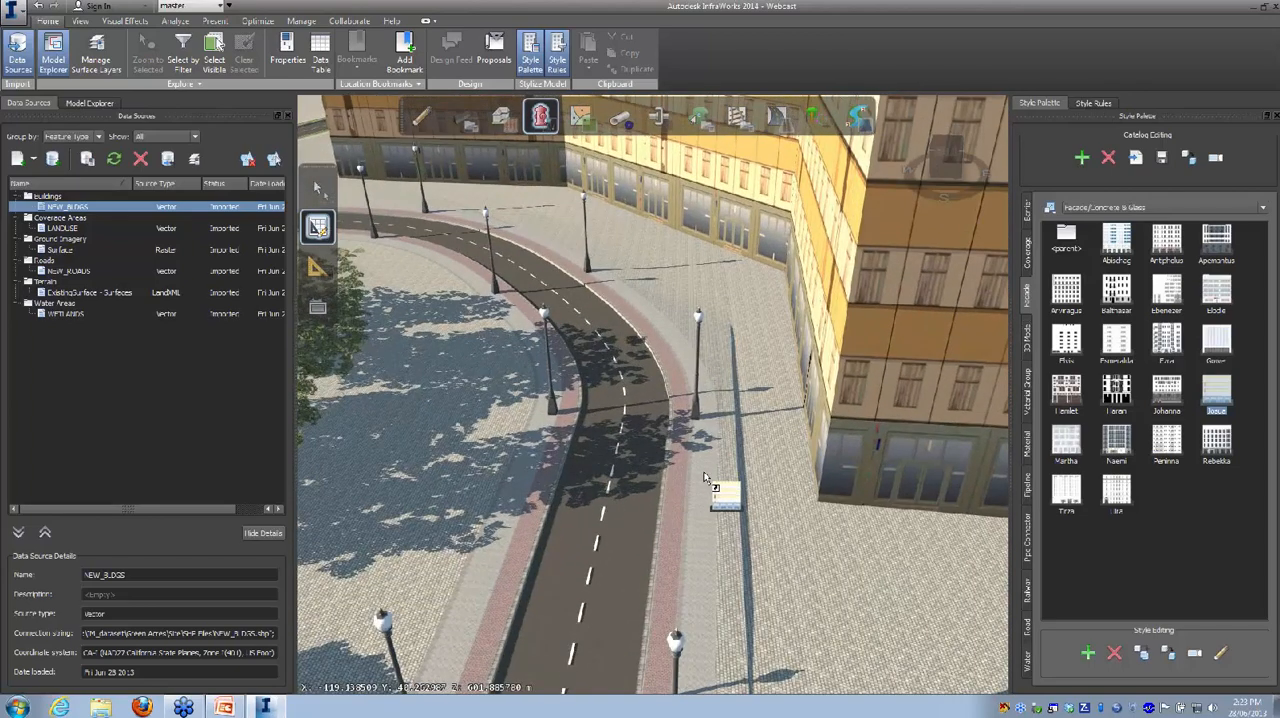
click(700, 496)
click(707, 412)
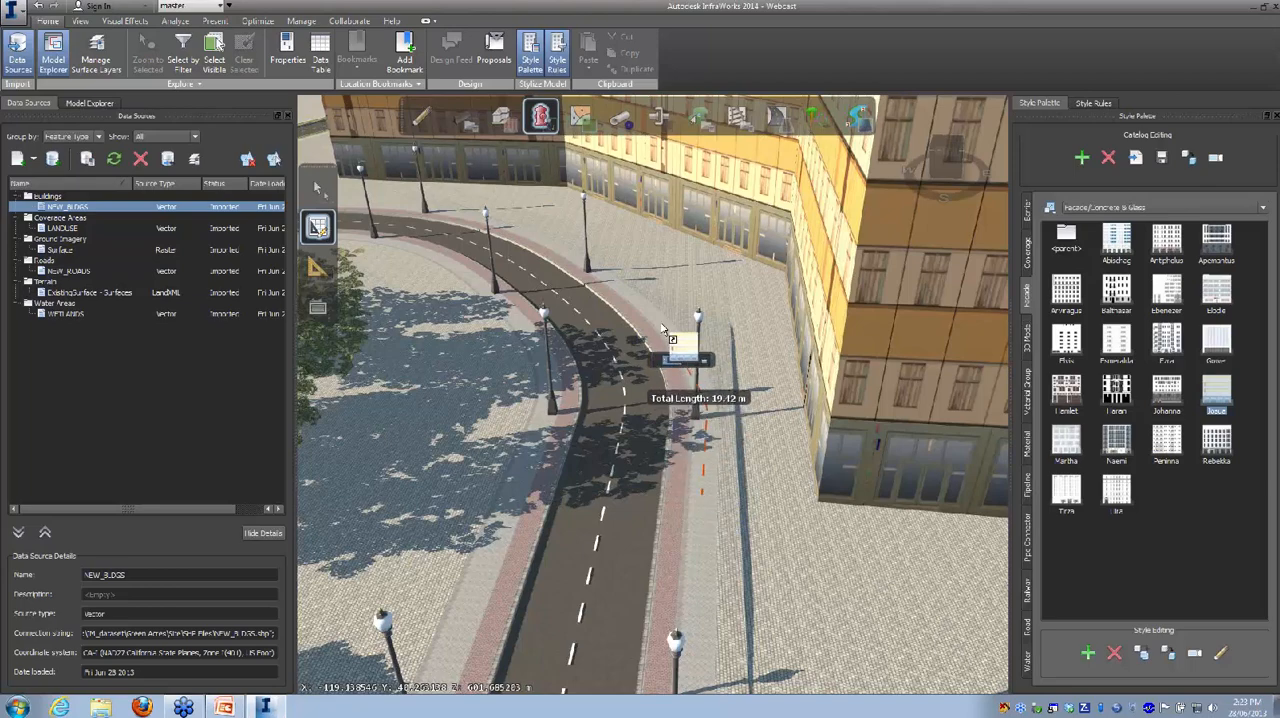
drag(667, 331, 620, 297)
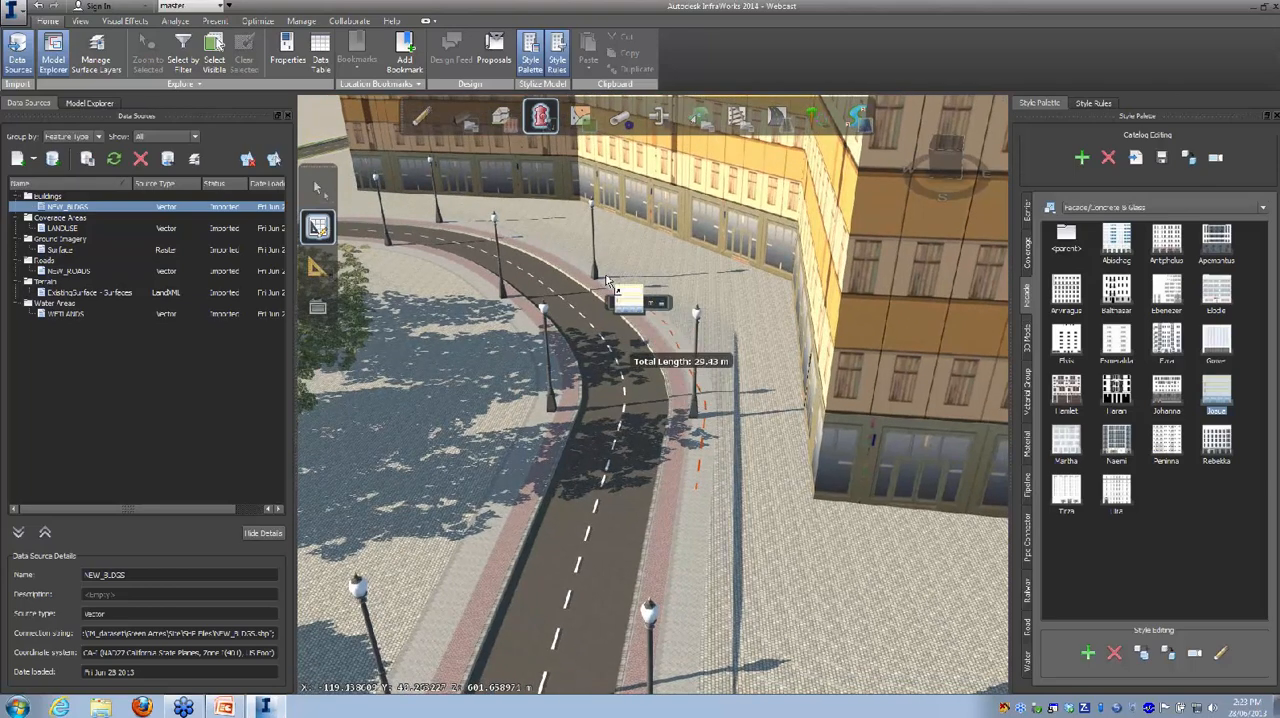
click(584, 272)
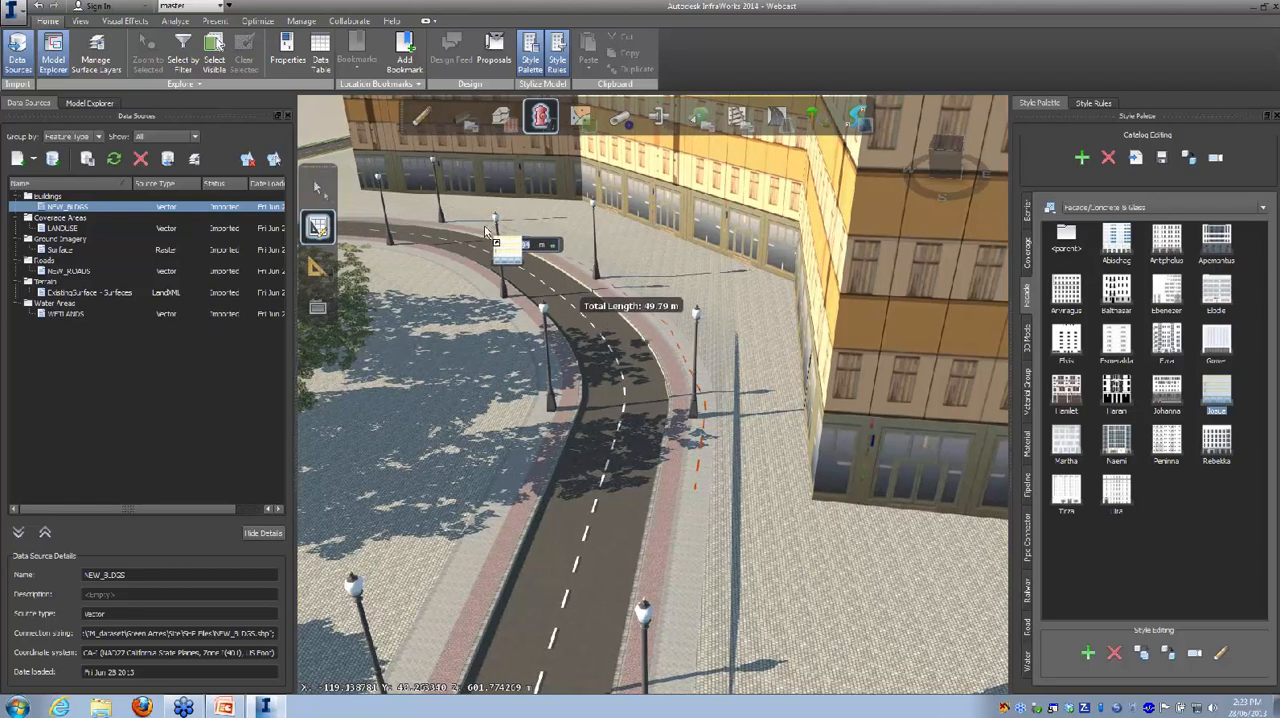
click(487, 233)
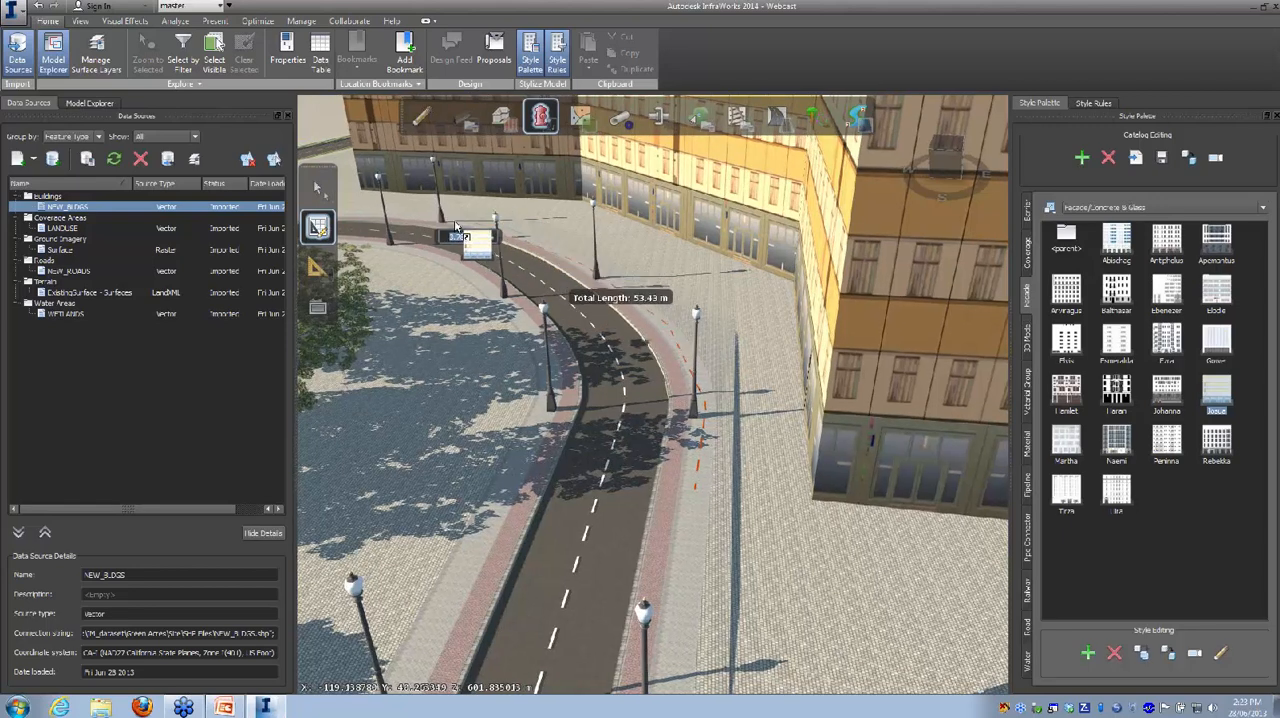
double_click(456, 224)
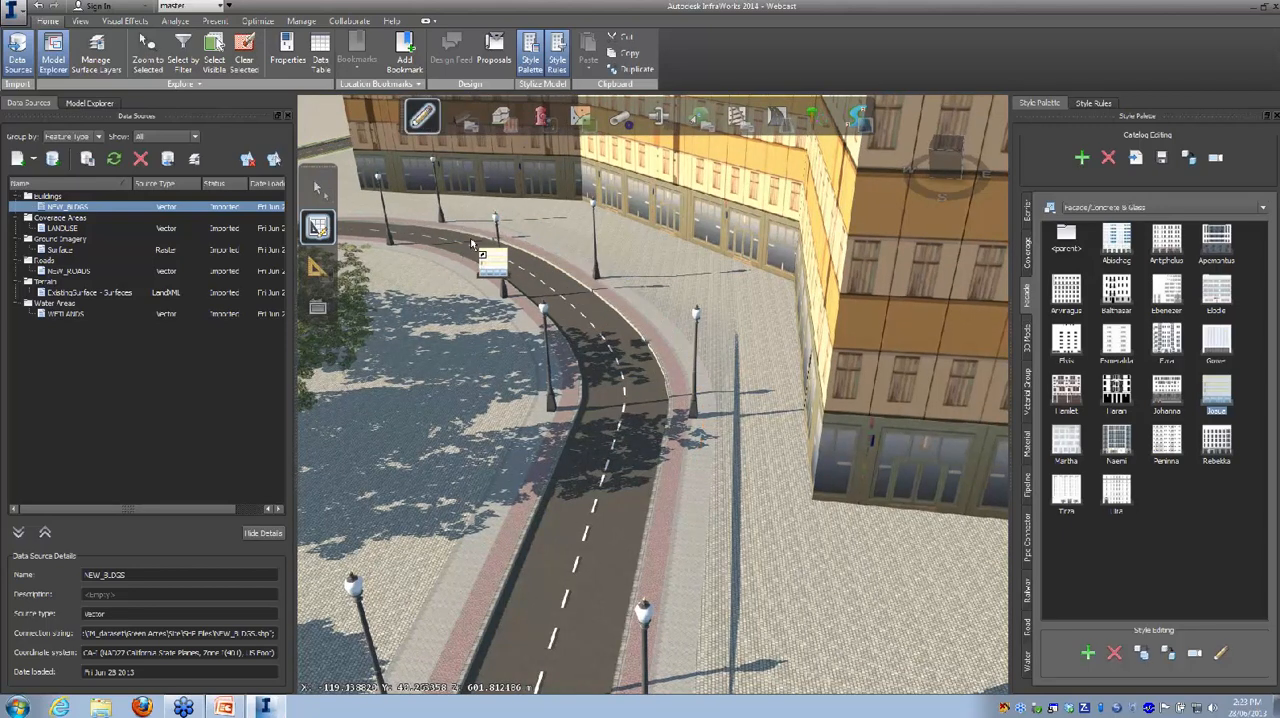
drag(625, 434, 628, 428)
key(Escape)
Step: Choose the Ambulance style from 3D Model/Vehicles and place one on the curved road beside the parking meters
scroll(652, 350, up, 3)
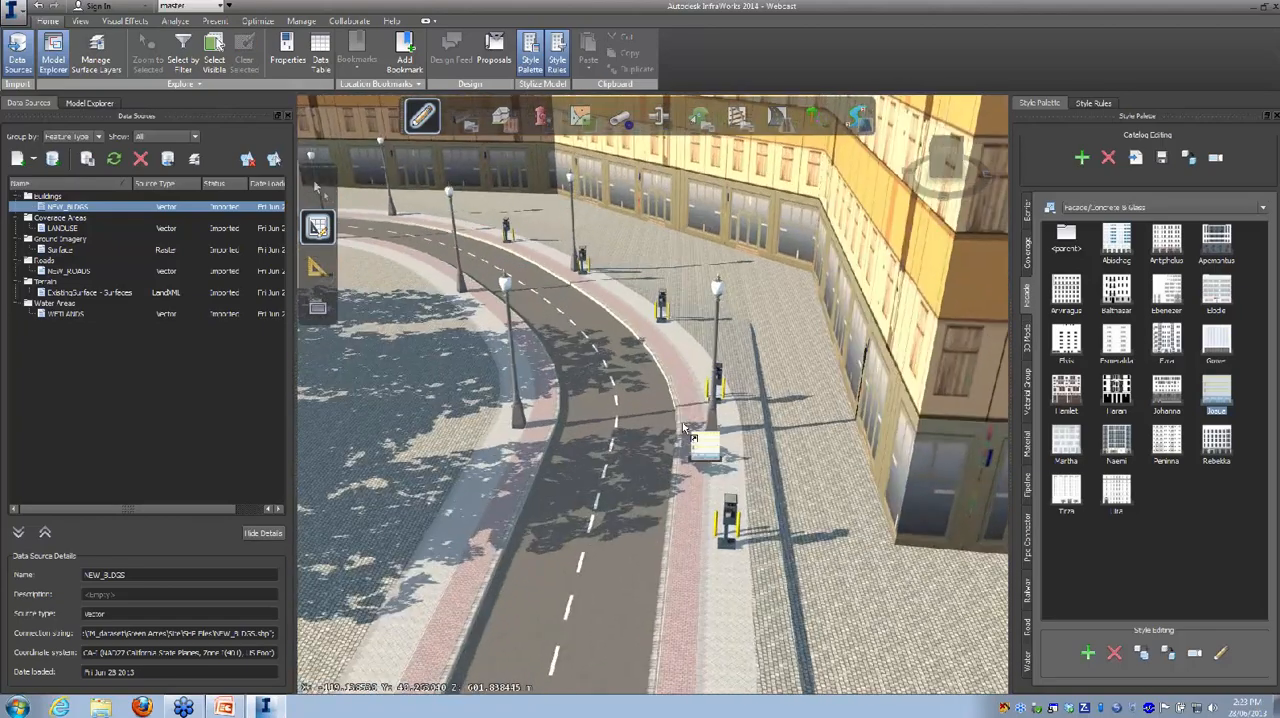
scroll(708, 545, up, 3)
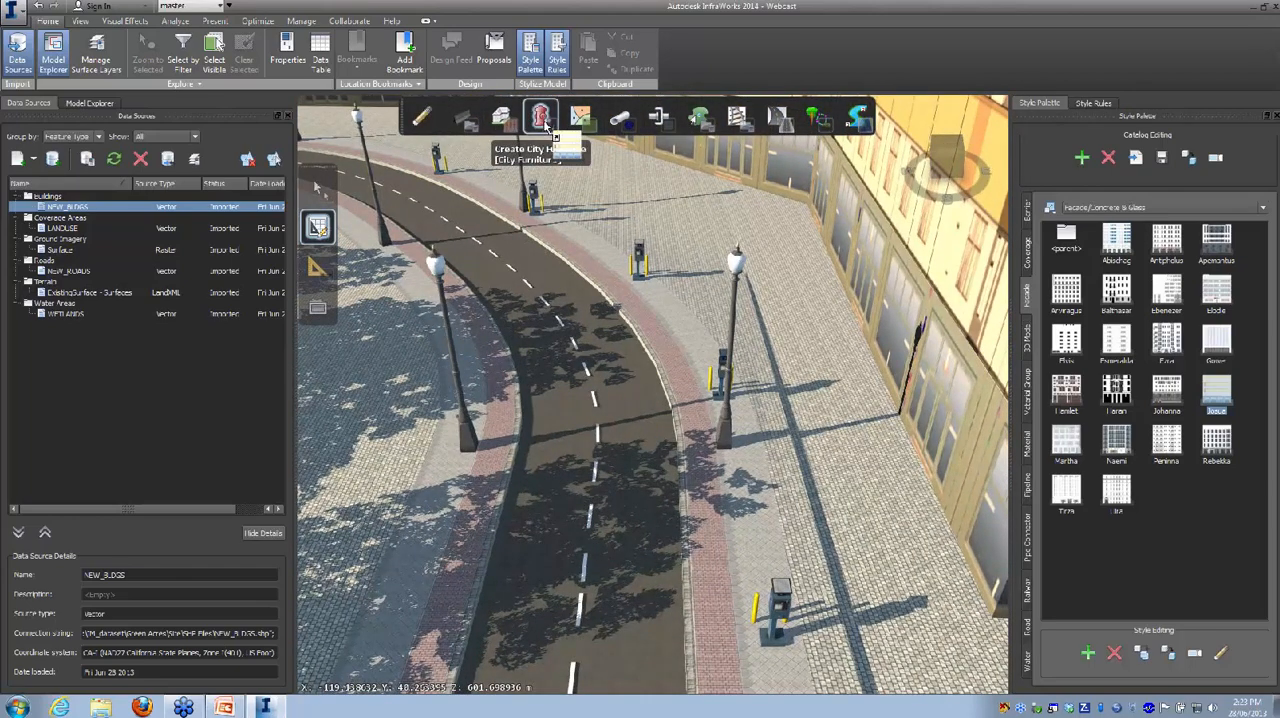
click(542, 118)
click(816, 170)
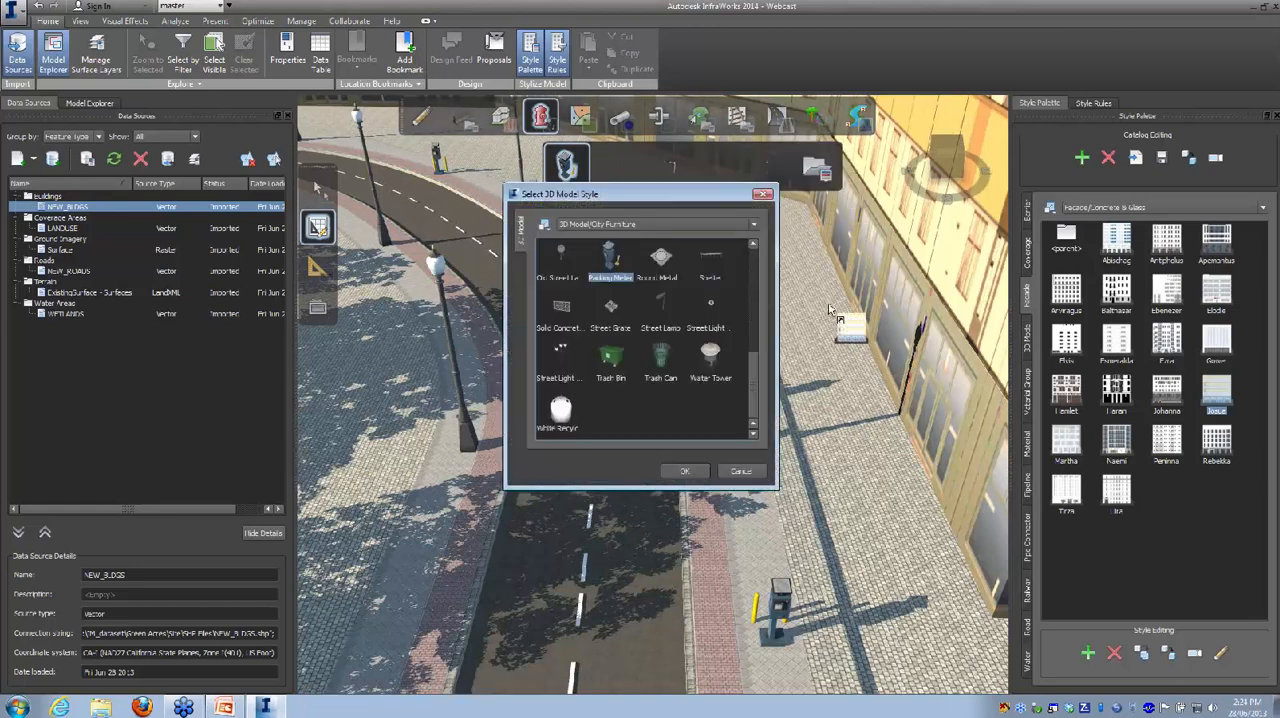
drag(754, 395, 758, 283)
click(620, 225)
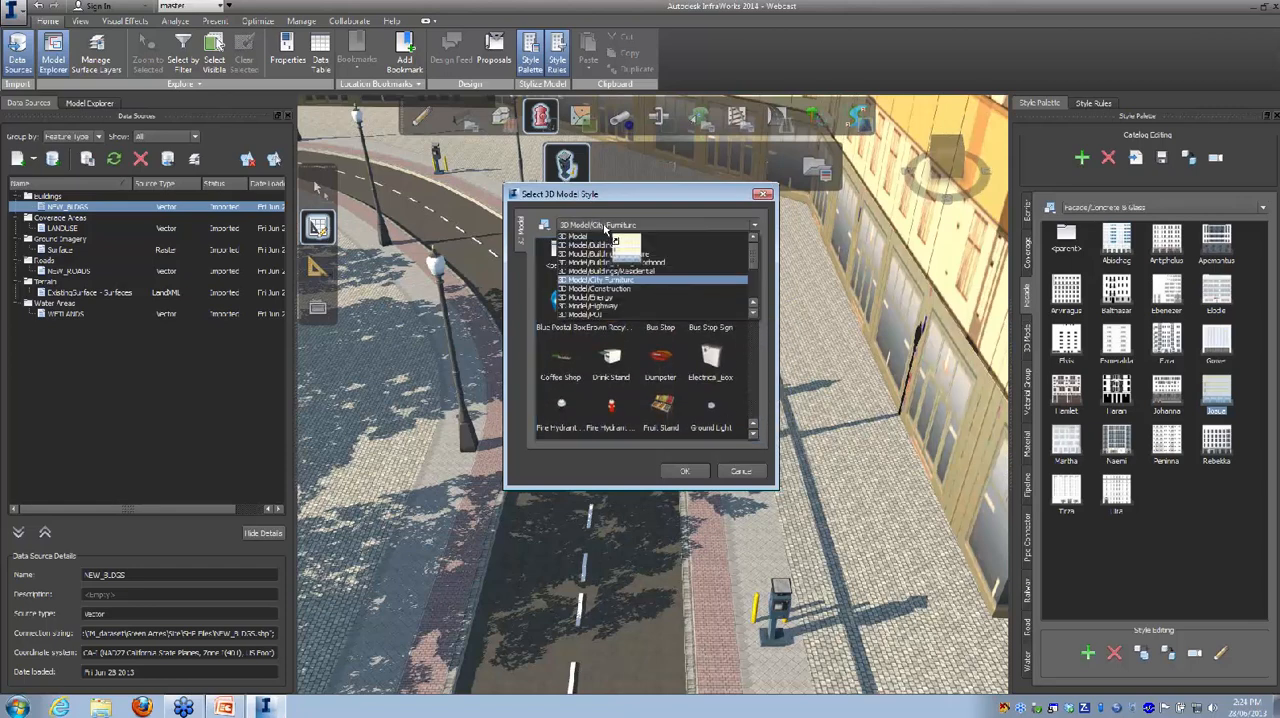
drag(758, 260, 758, 292)
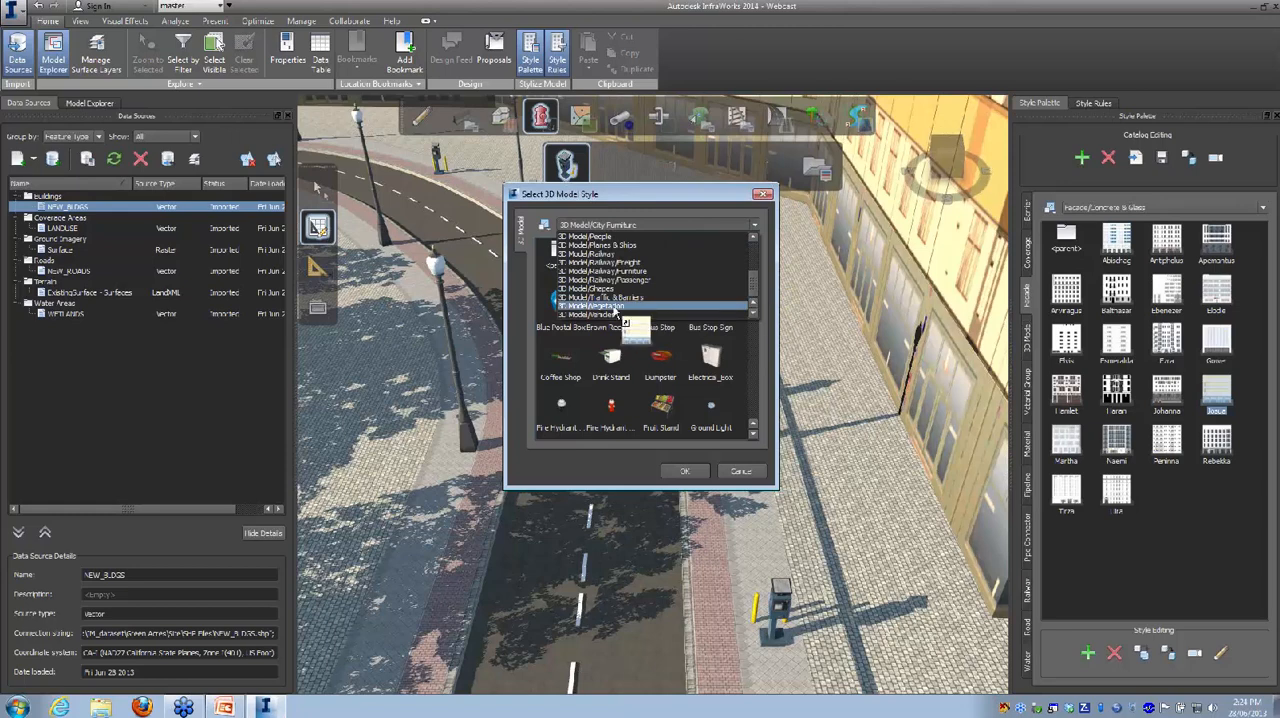
click(600, 314)
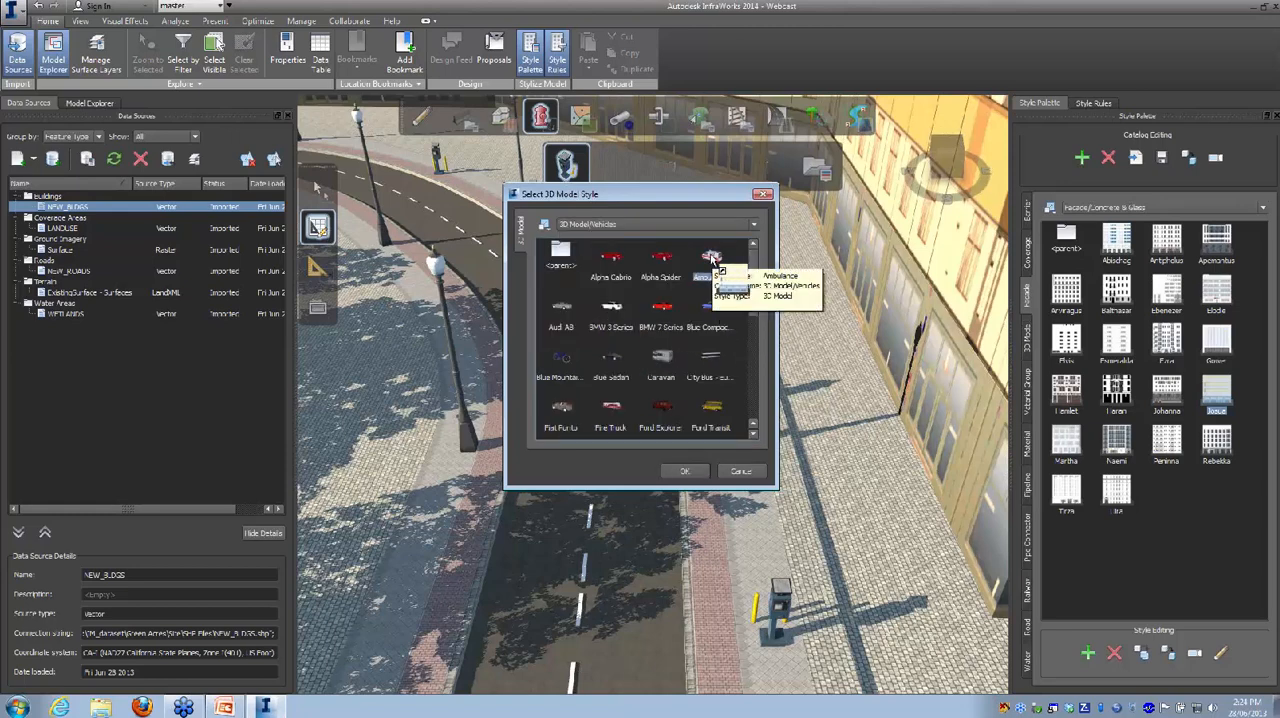
click(682, 470)
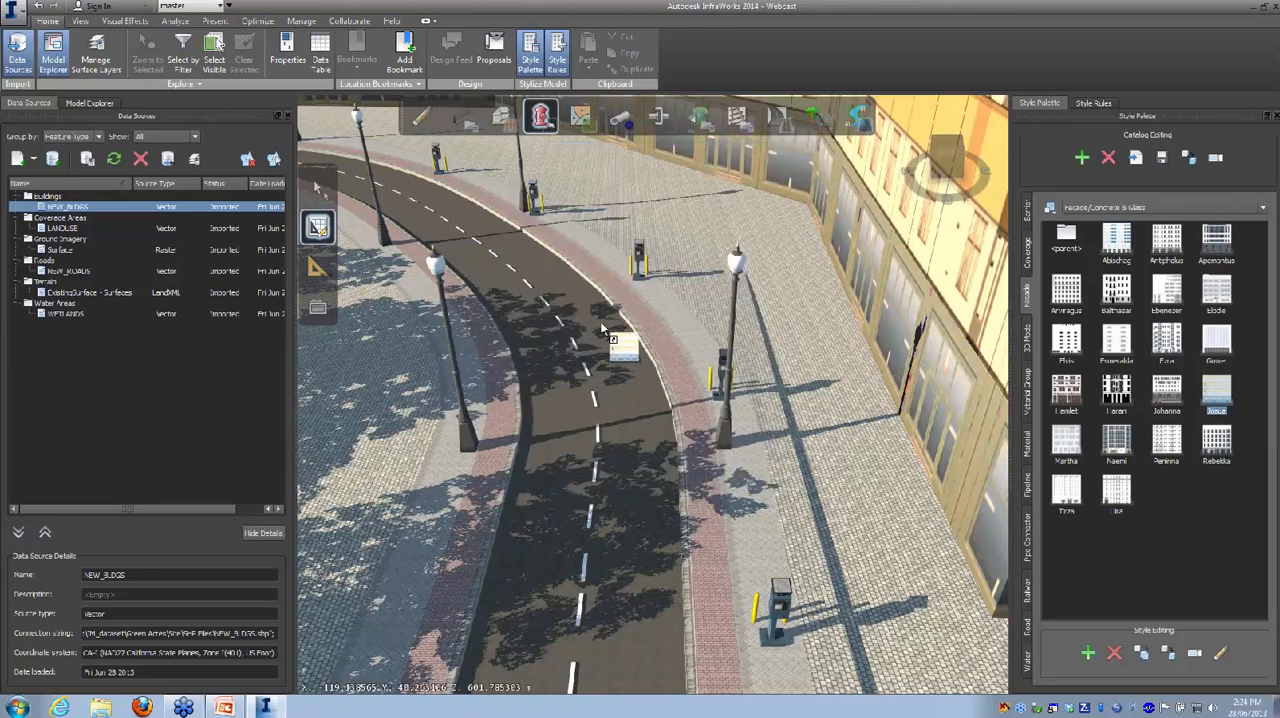
click(601, 325)
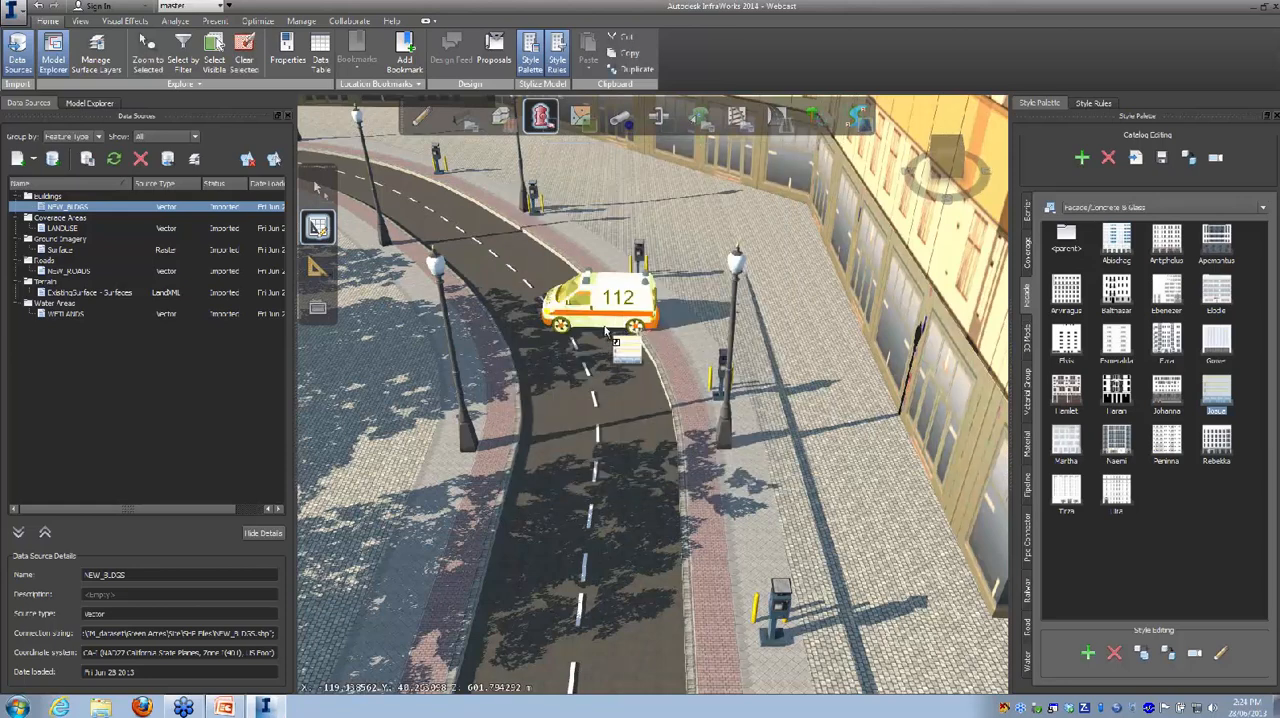
Step: Rotate the ambulance to line up with the curved road, nudge it sideways within the carriageway, and deselect it
key(Escape)
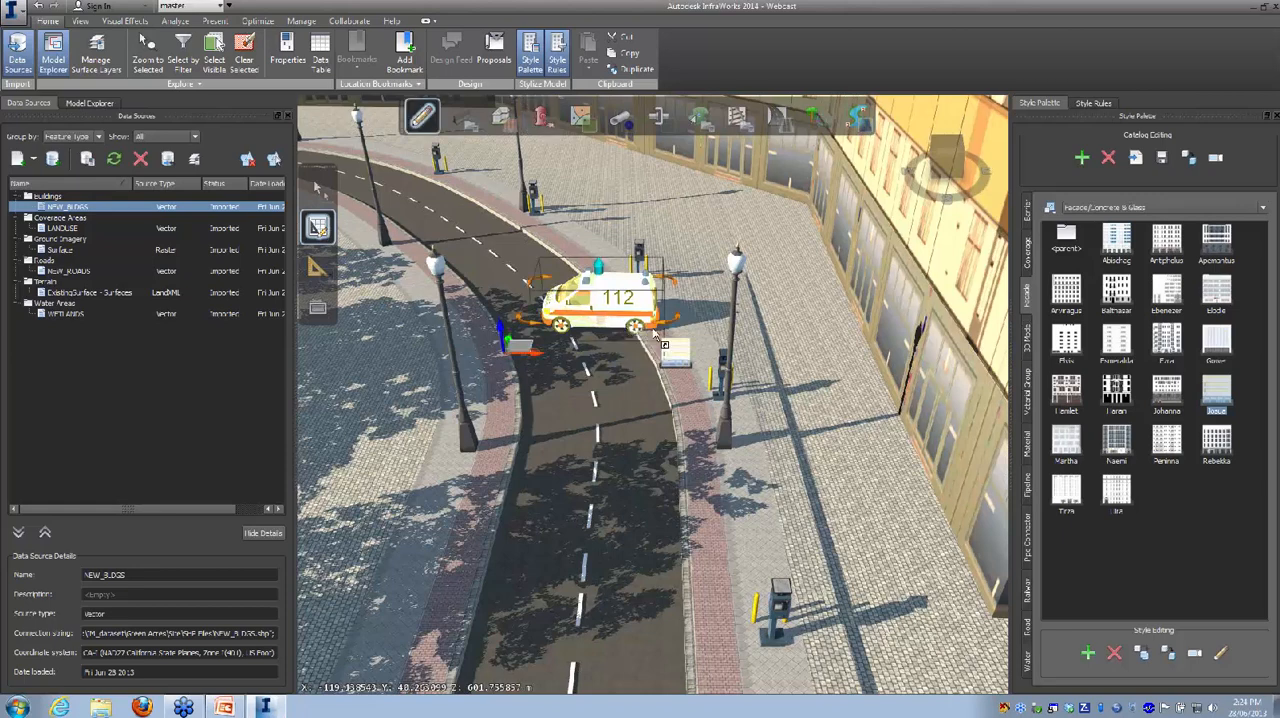
drag(667, 327, 593, 332)
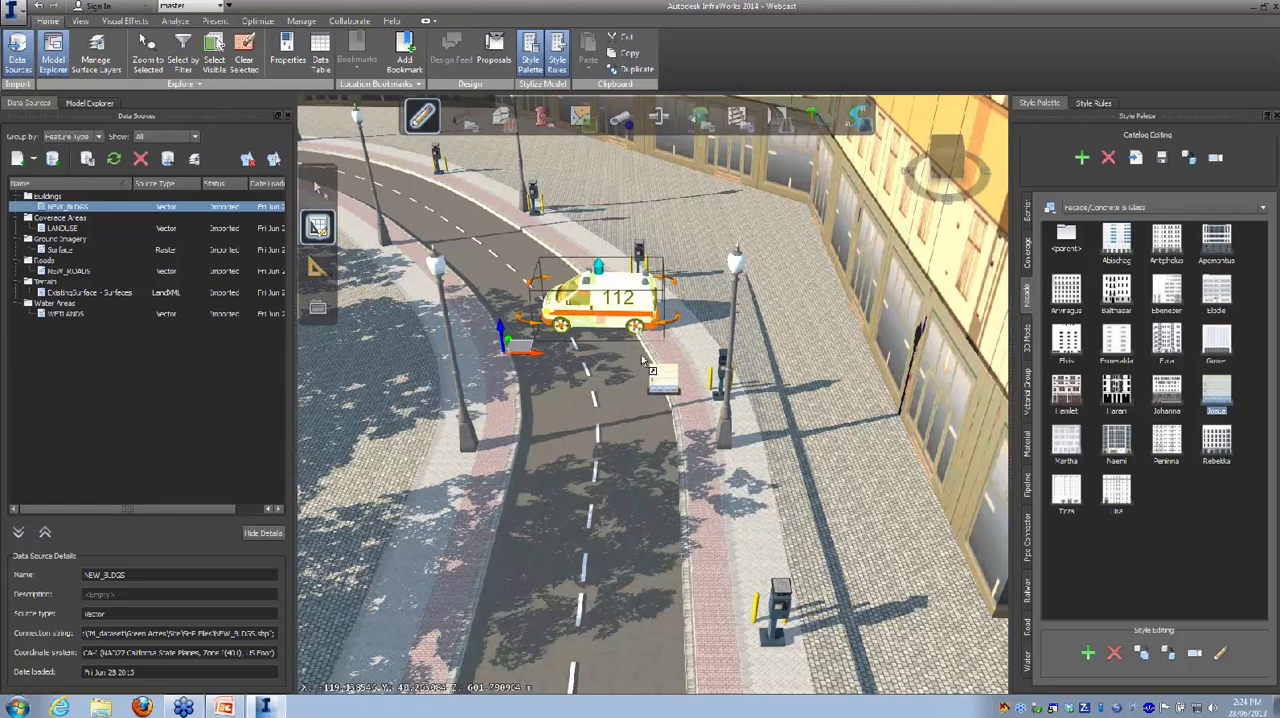
drag(676, 324, 650, 204)
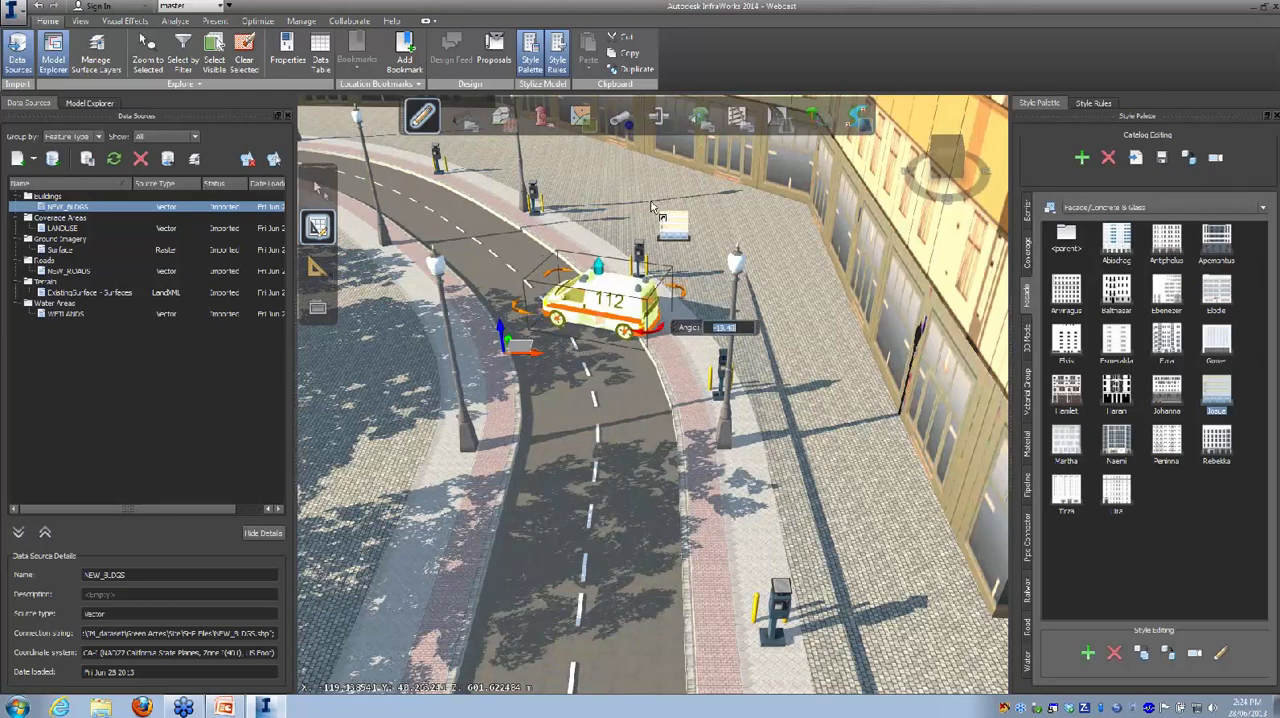
drag(518, 326, 659, 347)
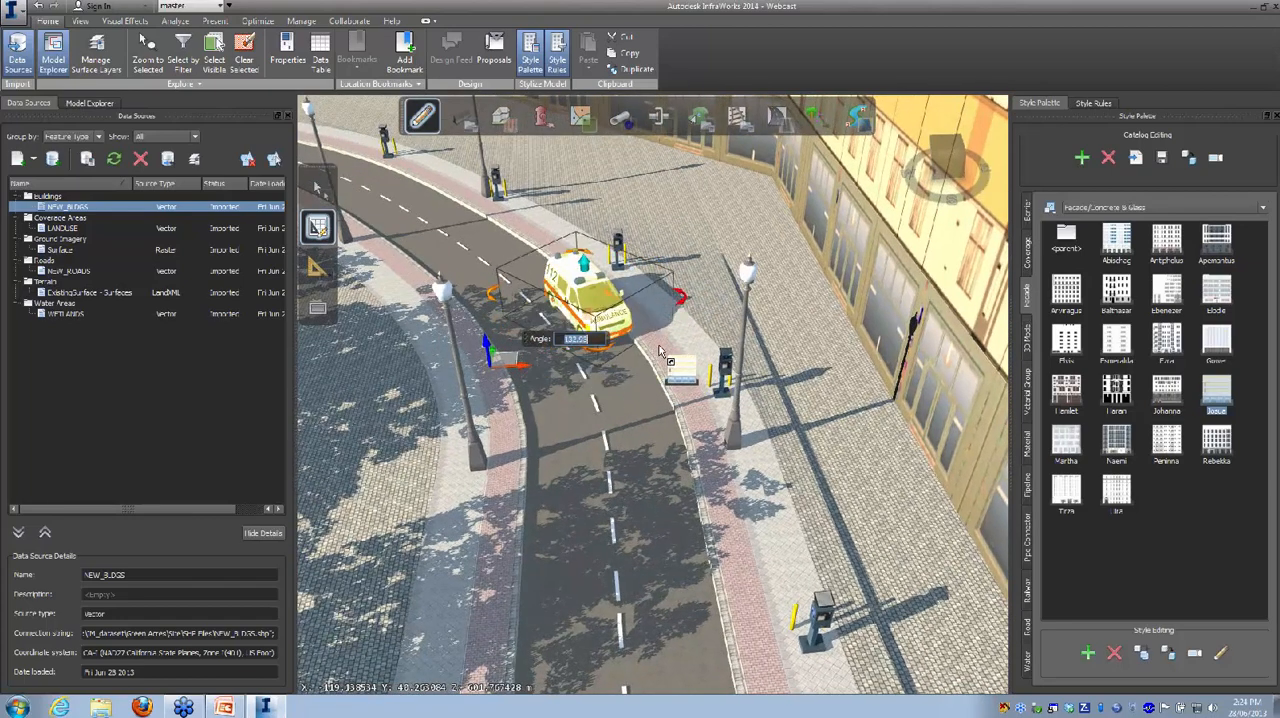
drag(612, 414, 652, 405)
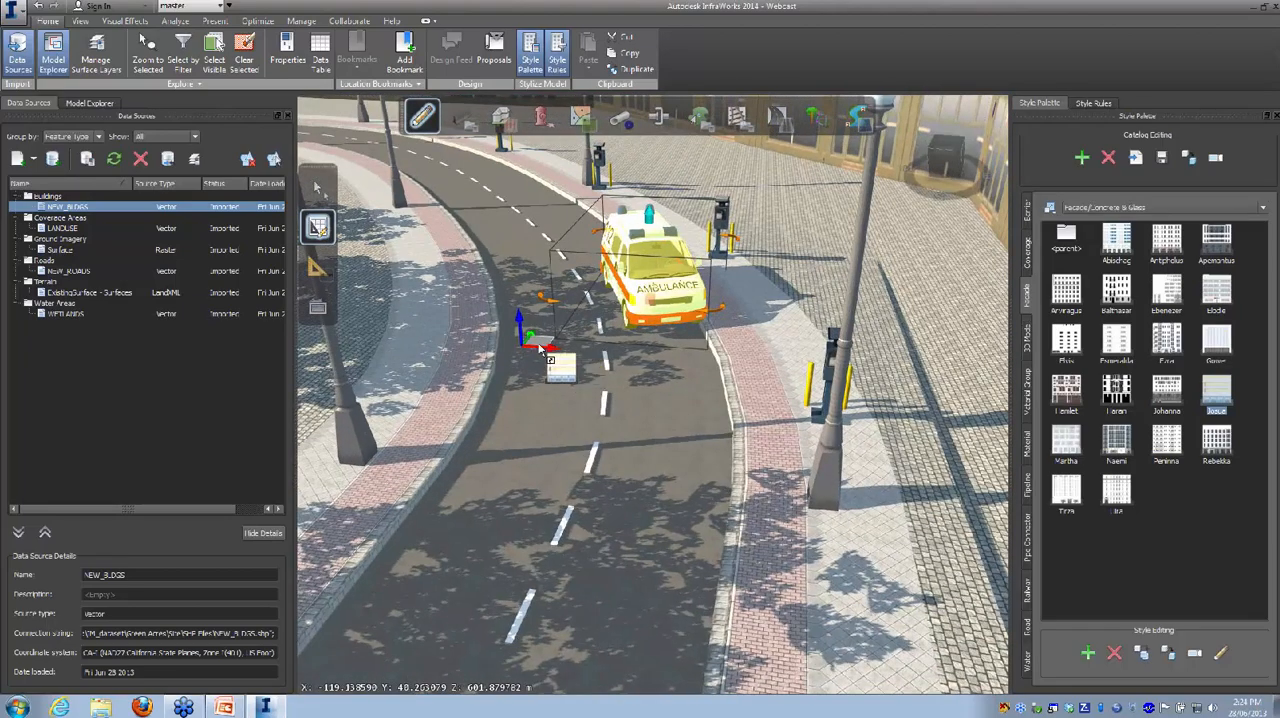
mouse_move(540, 343)
drag(541, 349, 535, 349)
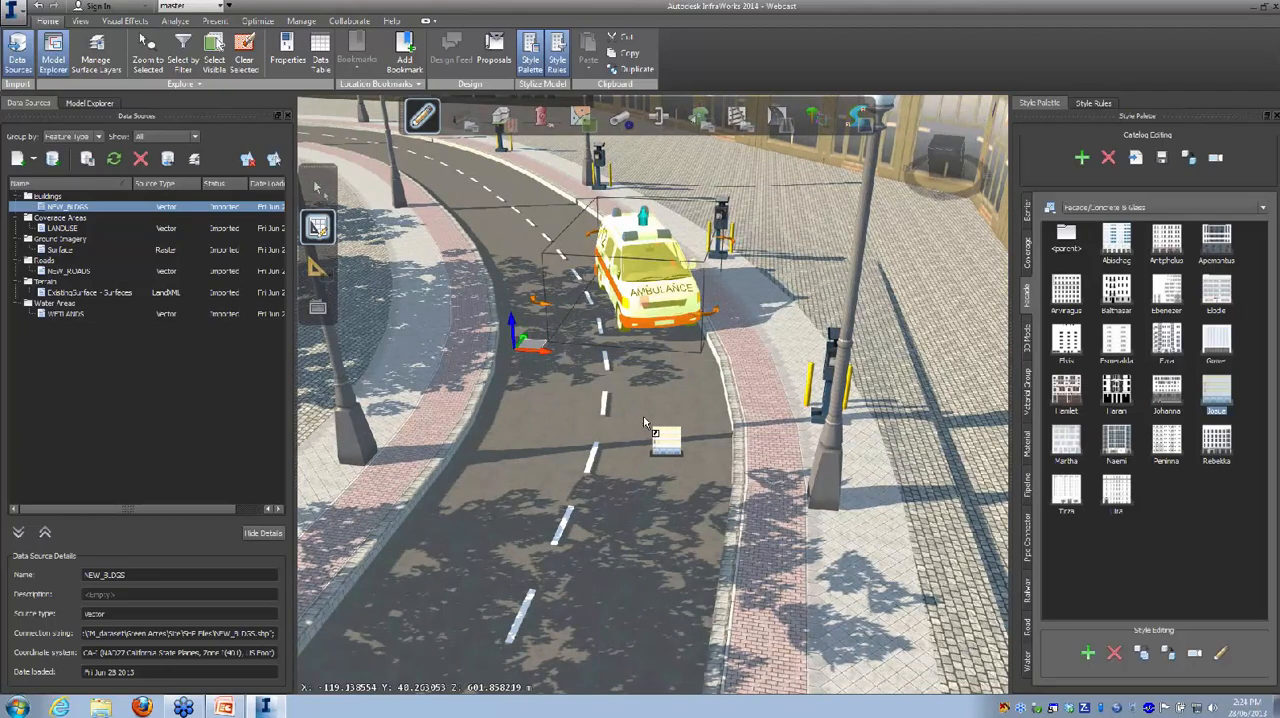
click(643, 417)
Step: Examine the curved road with its ambulance, trees, lamps and surrounding building from several angles and distances
drag(660, 430, 668, 222)
scroll(685, 430, down, 5)
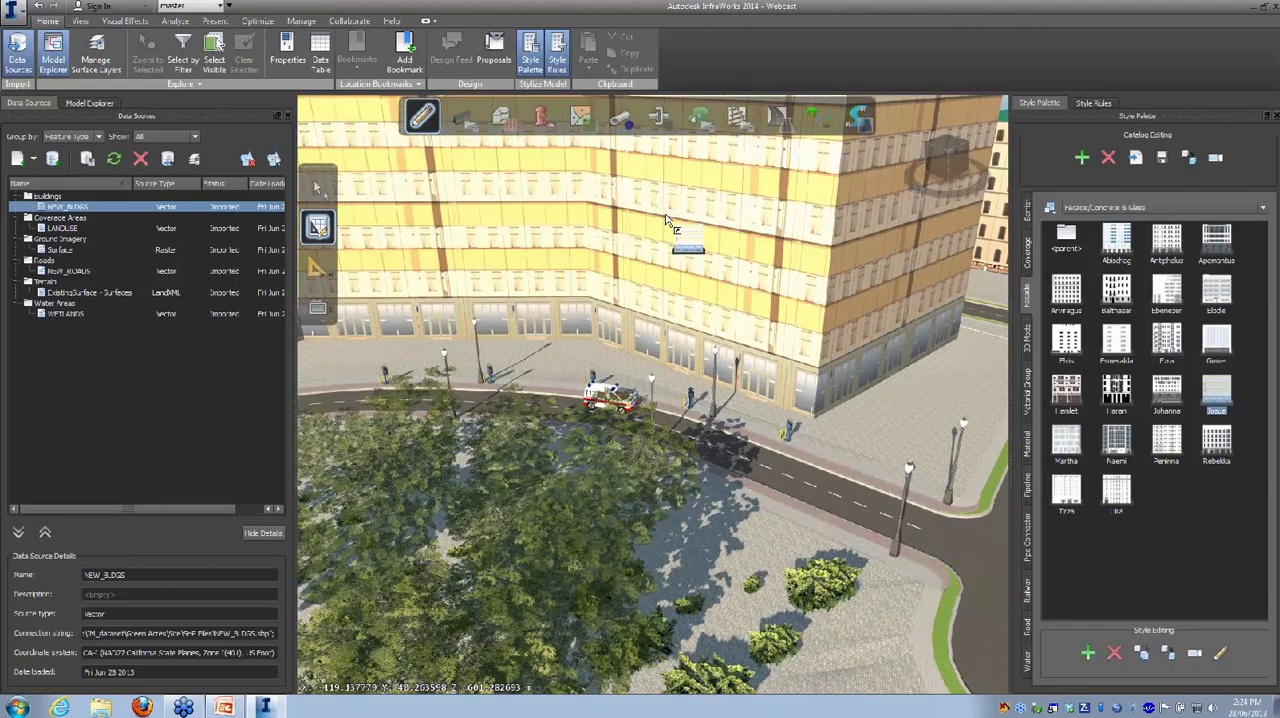
scroll(668, 325, down, 5)
drag(592, 358, 675, 488)
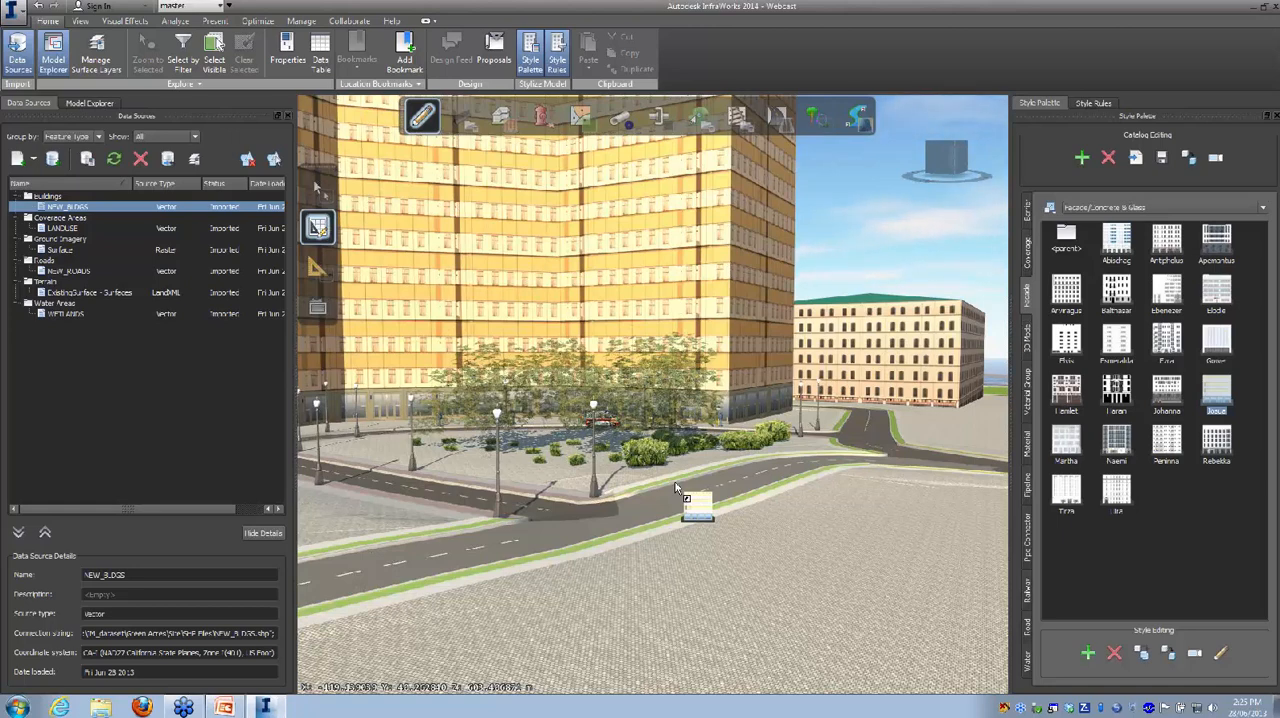
drag(675, 490, 675, 628)
middle_drag(642, 560, 829, 413)
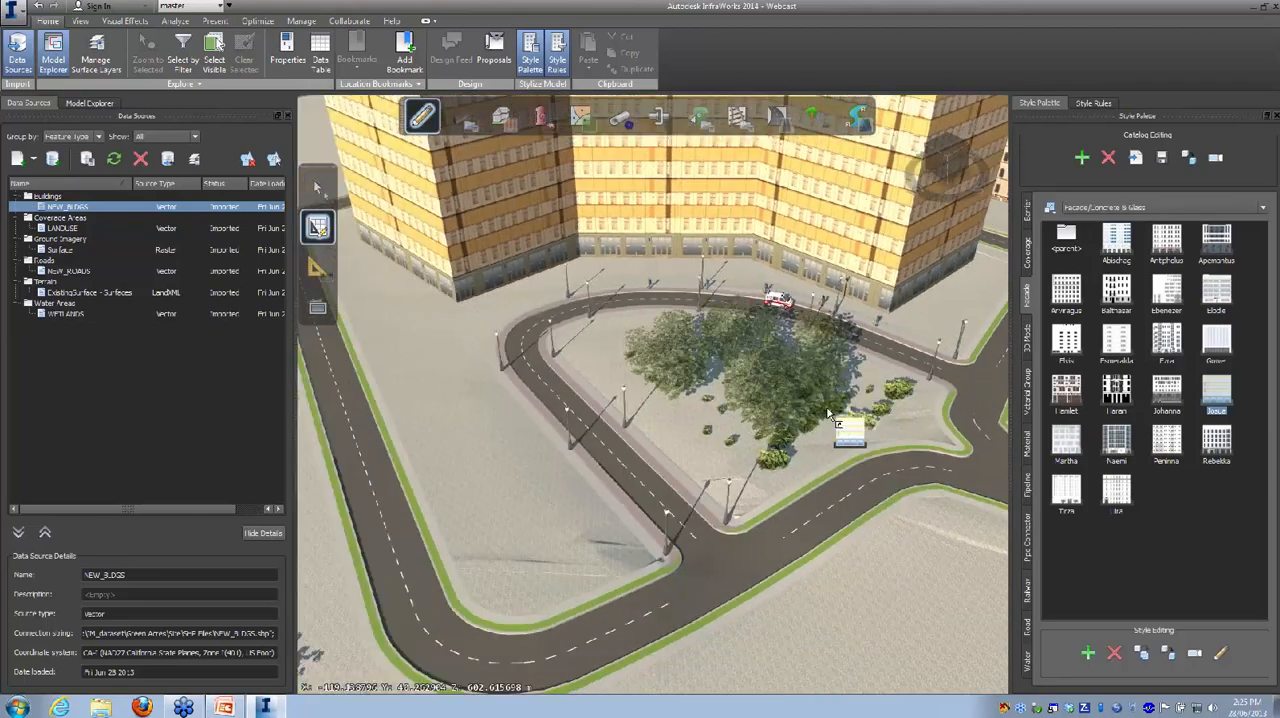
drag(725, 451, 717, 437)
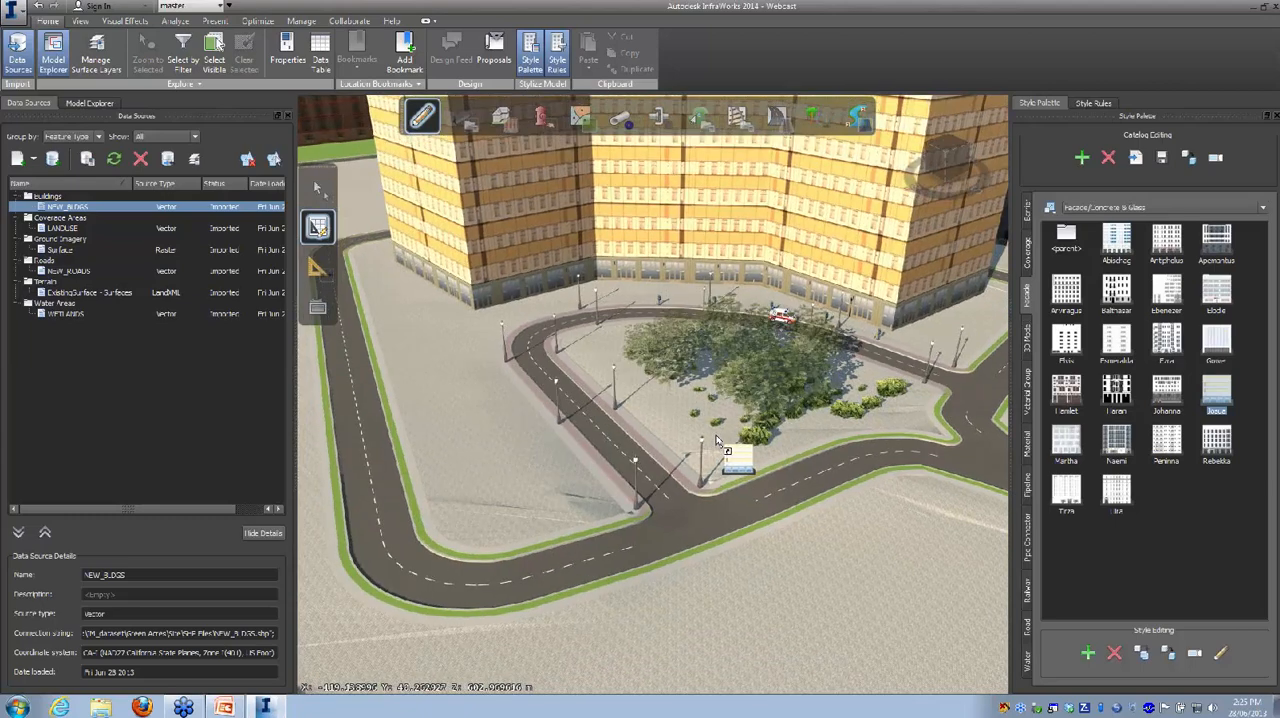
Step: Add overbridge.dae from the AIM CCH folder as a 3D Model data source
click(35, 160)
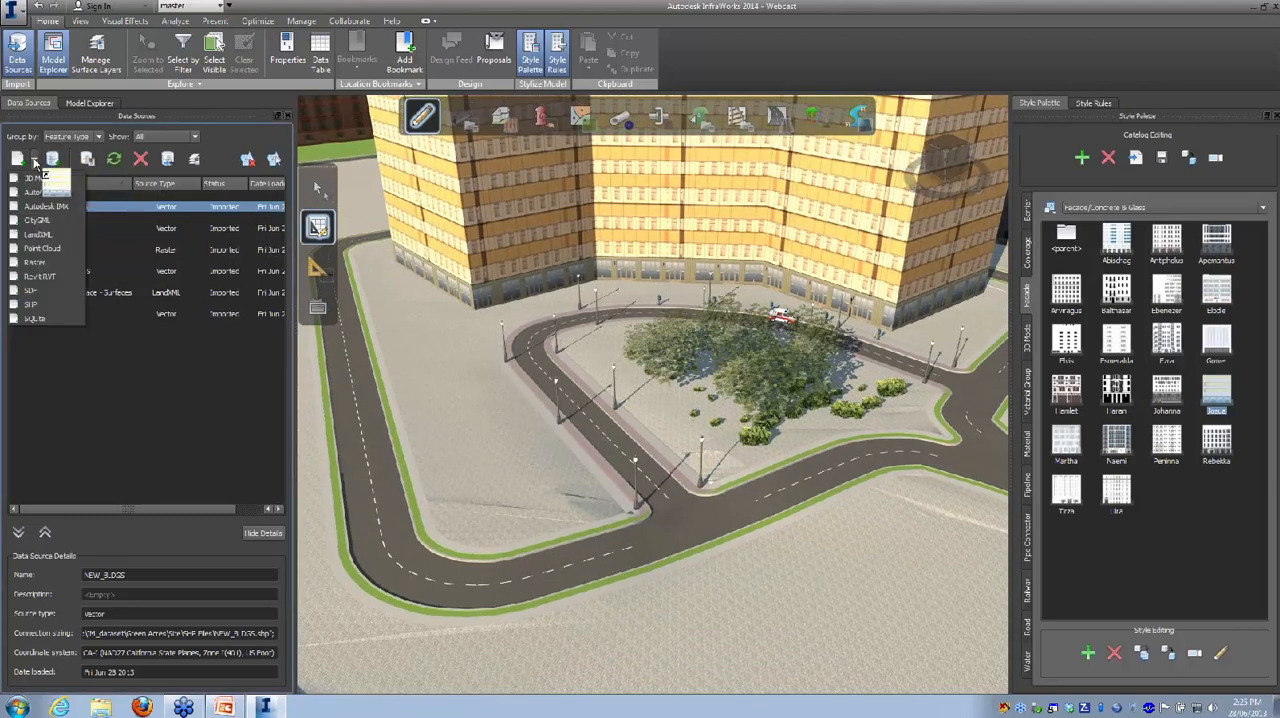
click(35, 178)
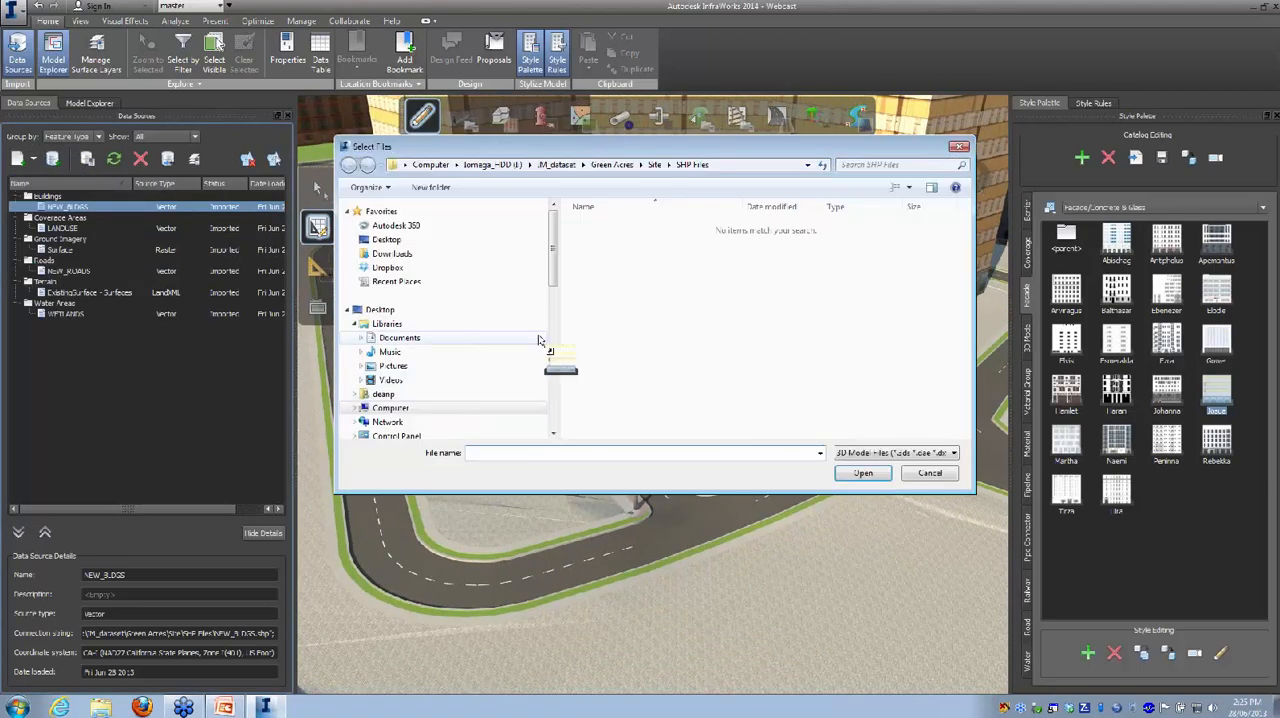
drag(629, 149, 706, 393)
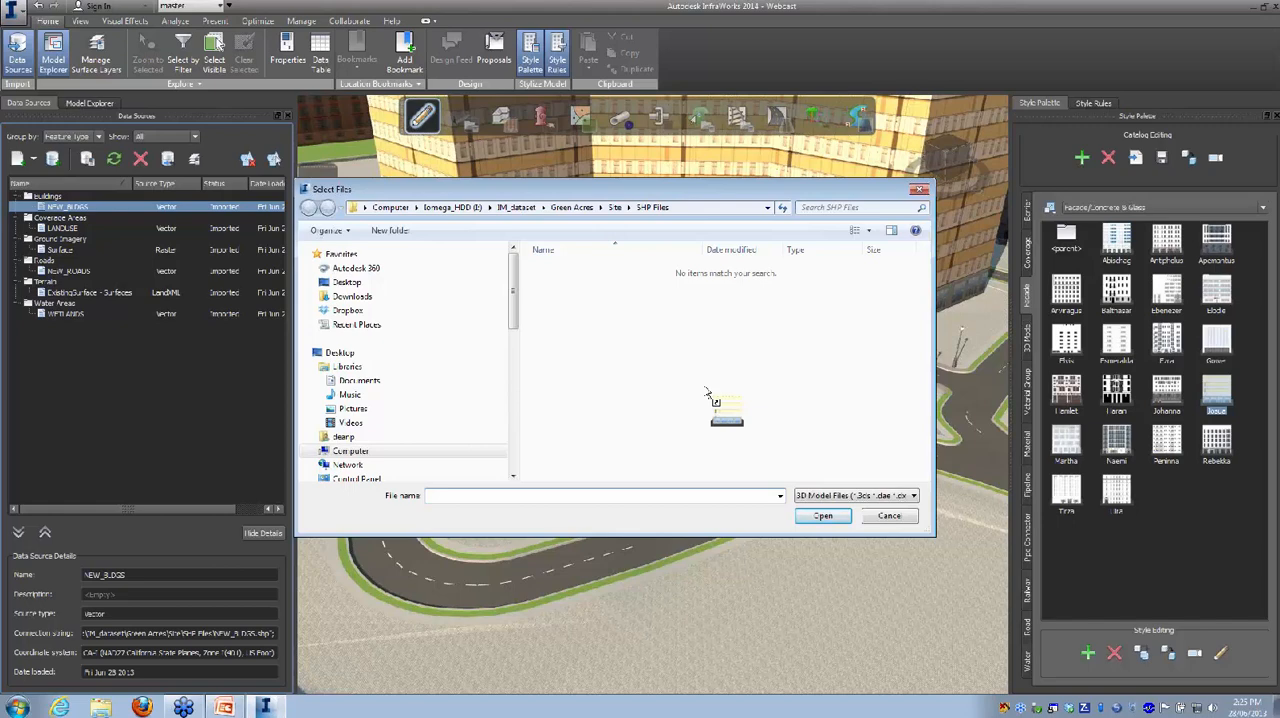
drag(705, 393, 565, 316)
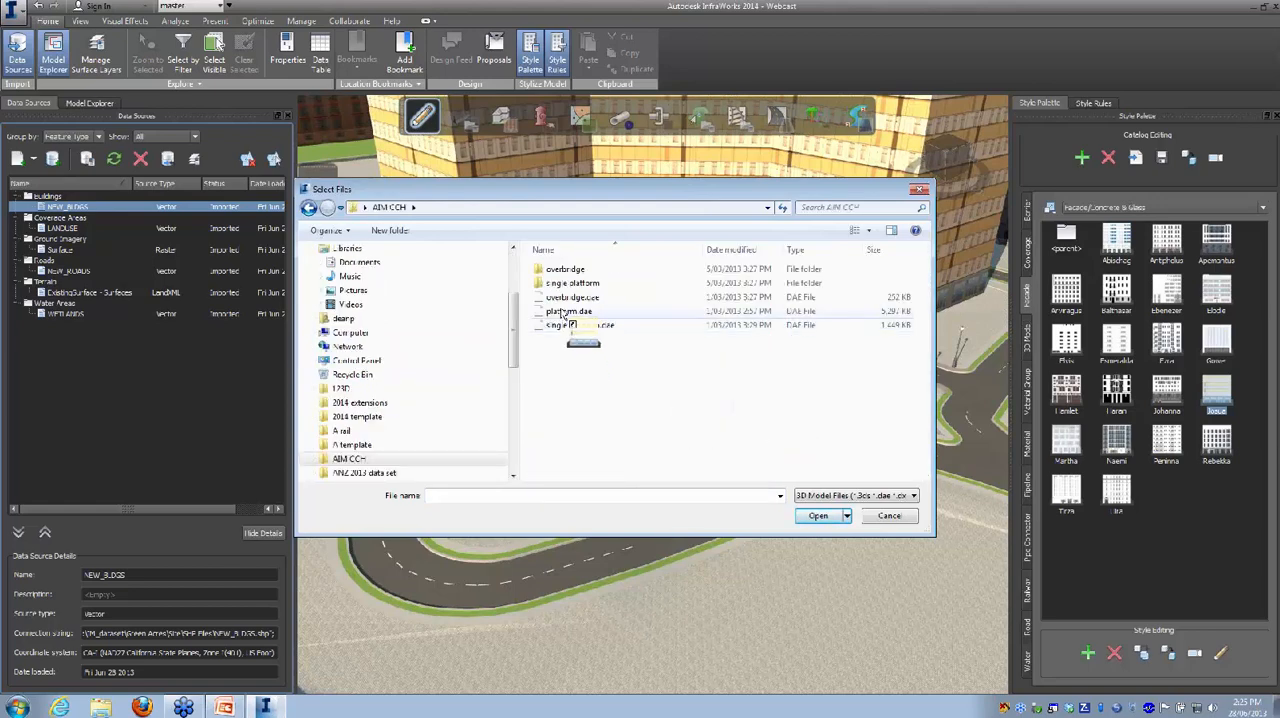
click(564, 300)
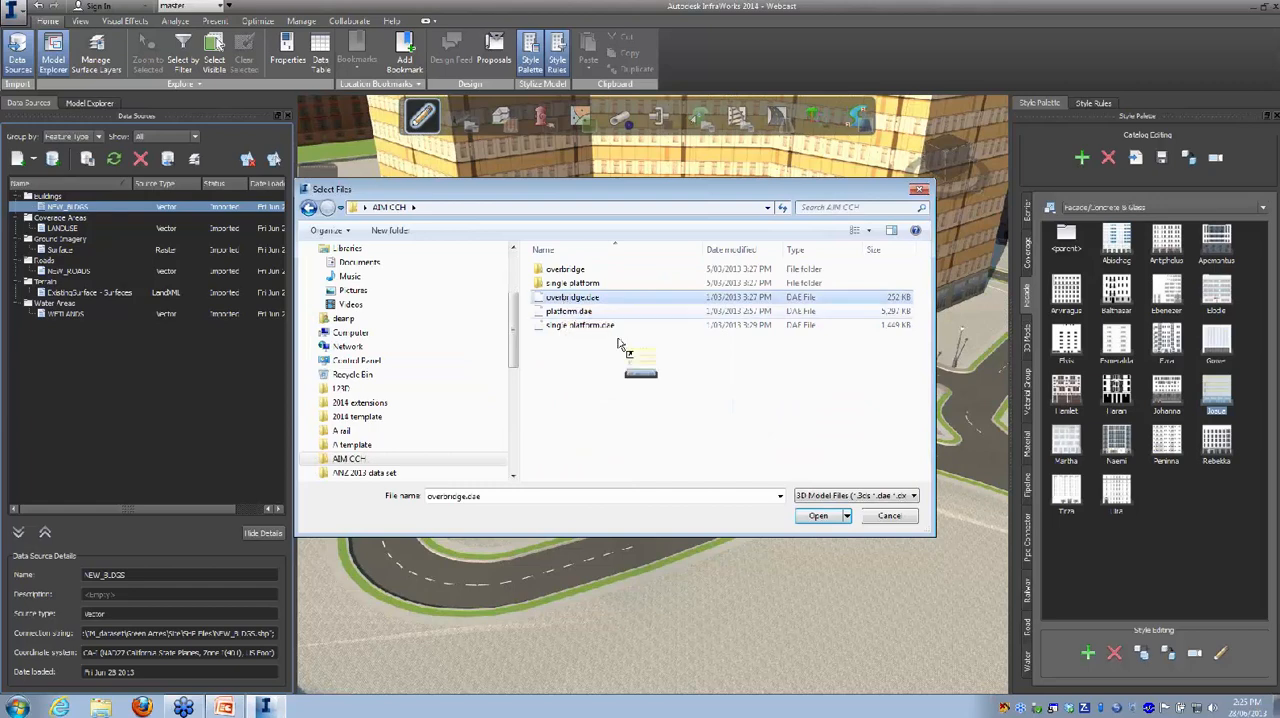
click(819, 516)
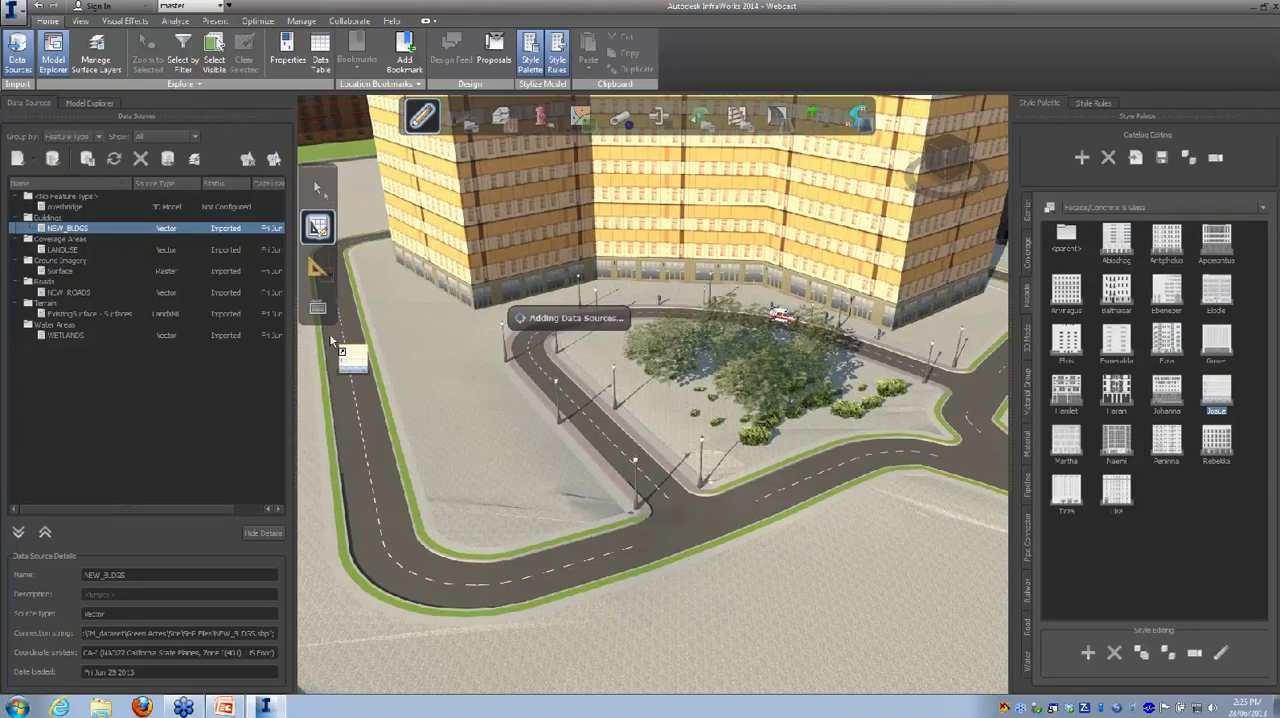
Step: Open the overbridge source's configuration, set its type to Buildings, and inspect the 3D model preview from another side
right_click(219, 208)
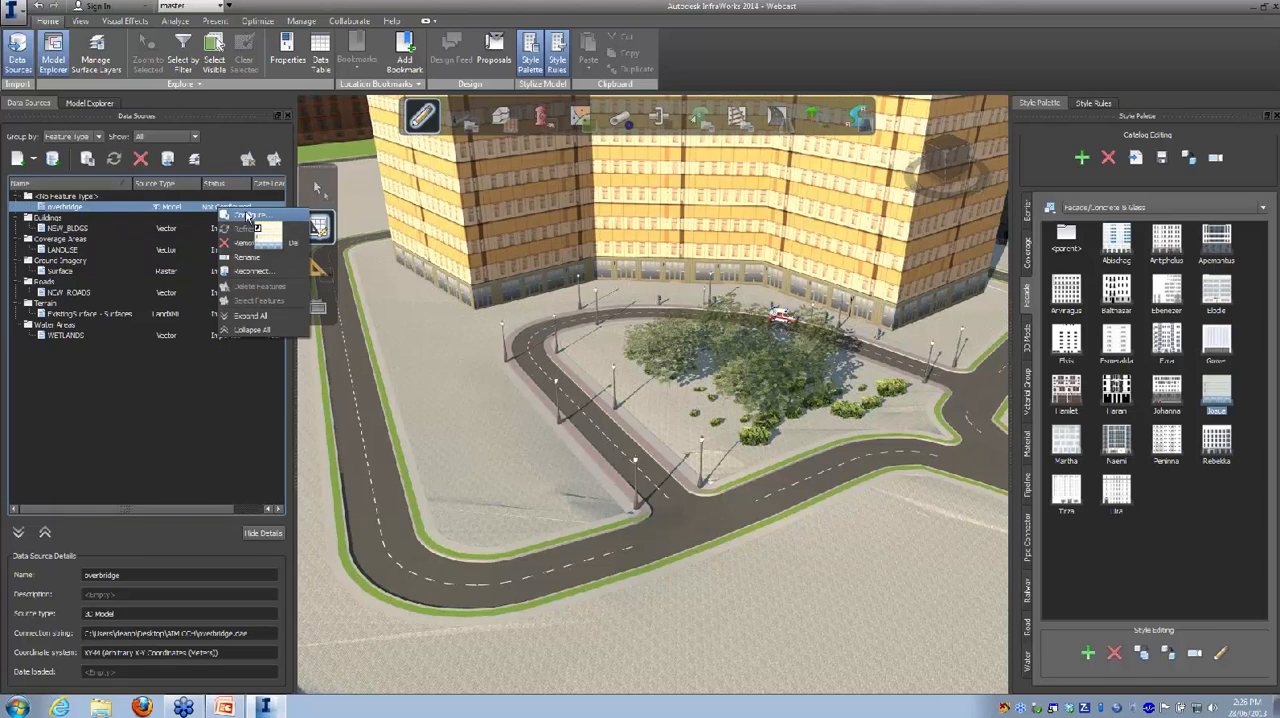
click(247, 216)
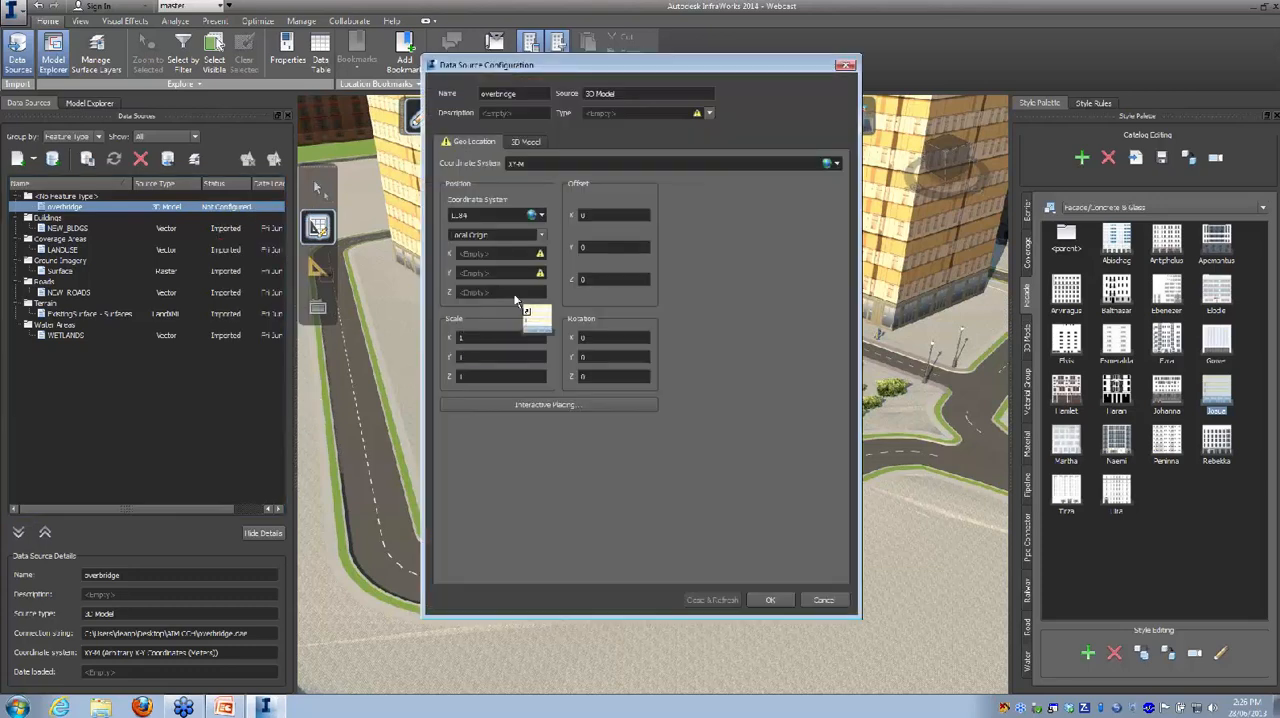
click(709, 113)
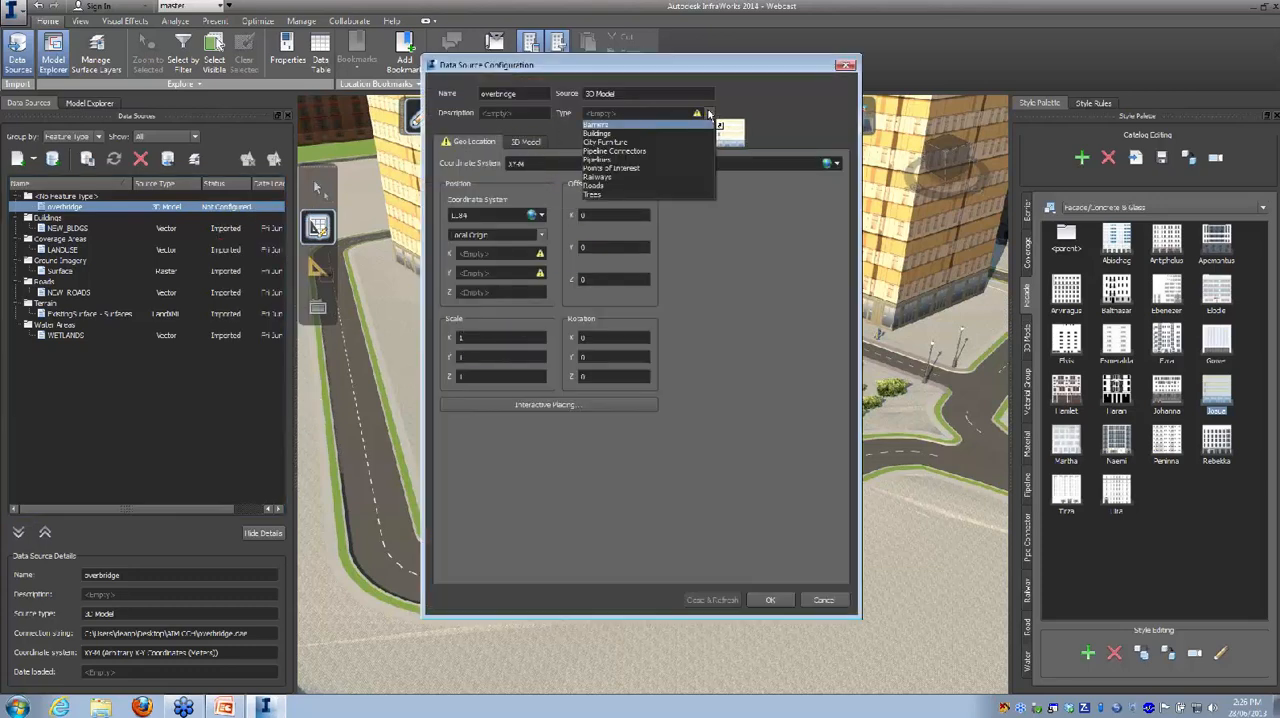
click(597, 133)
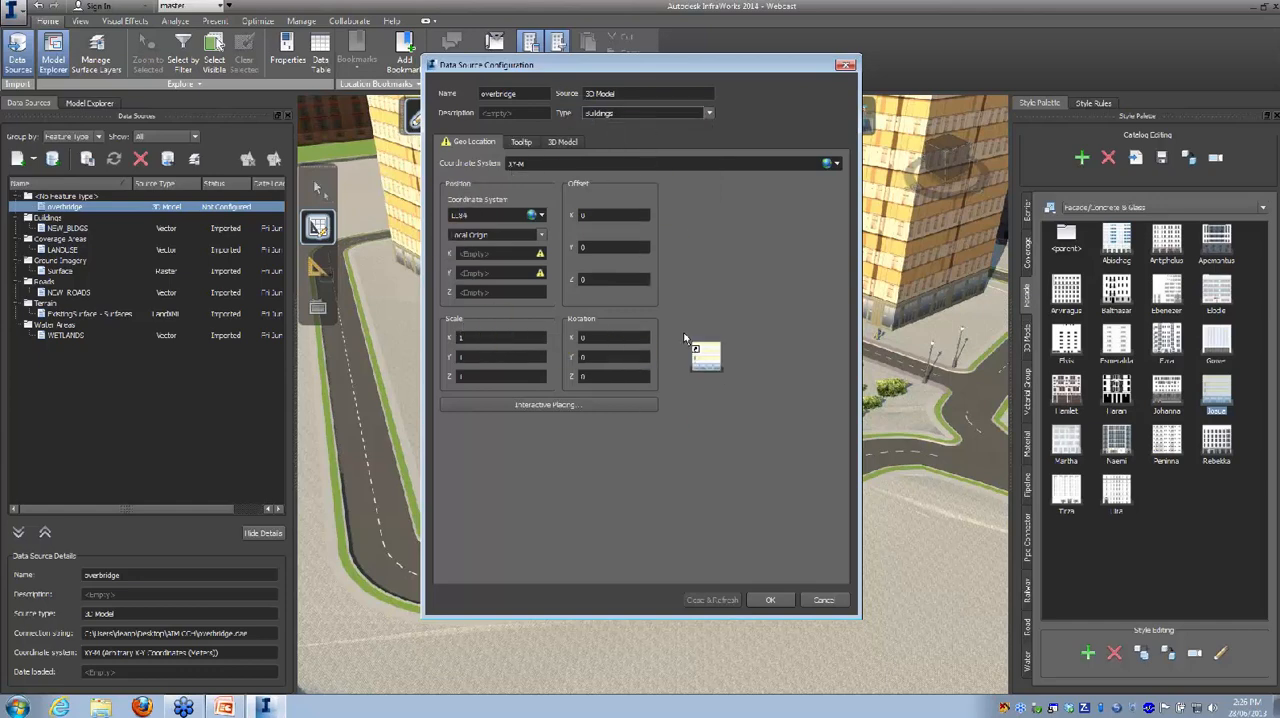
click(562, 141)
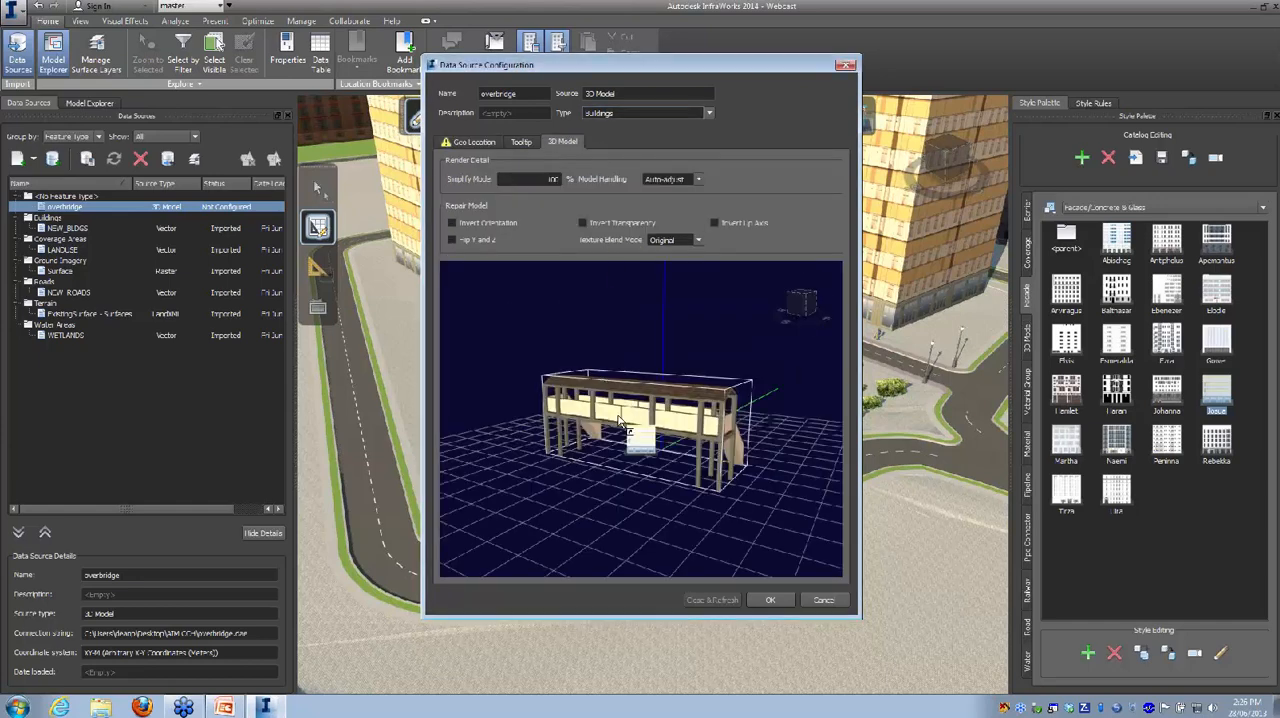
drag(714, 474, 565, 470)
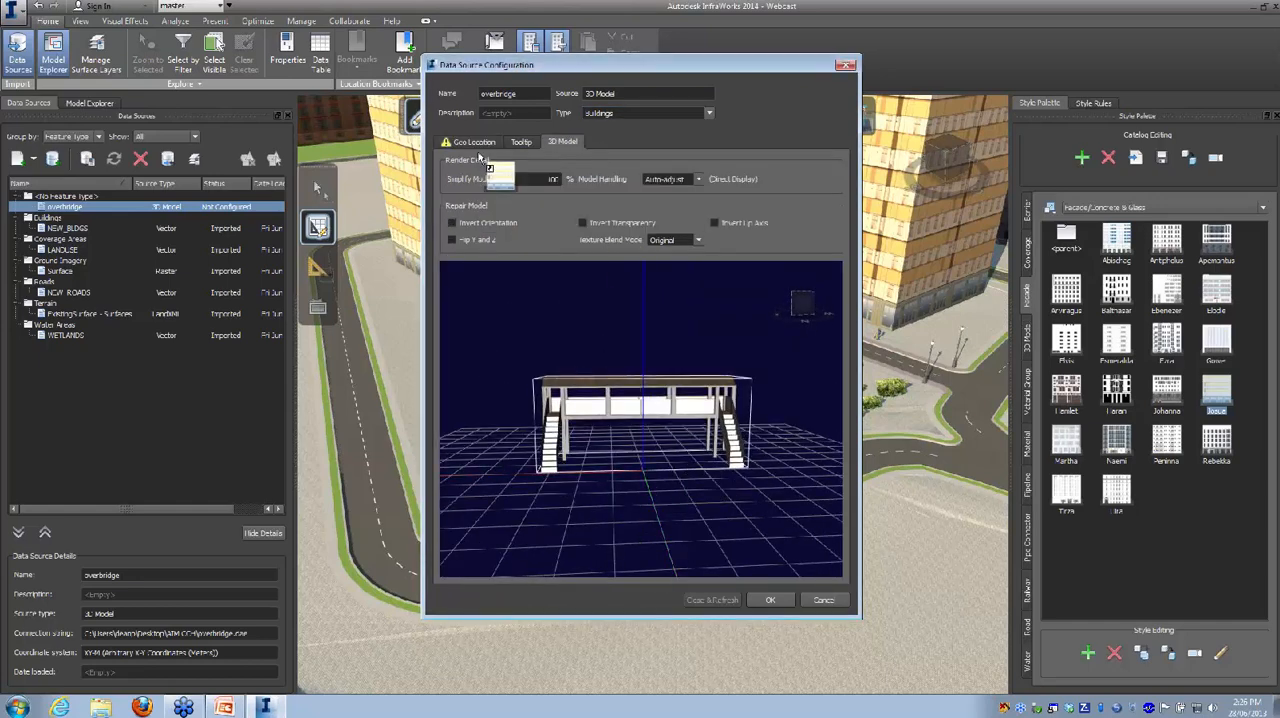
Step: Position the overbridge interactively across the straight leg of the looped road, then close the configuration and refresh the model
click(474, 142)
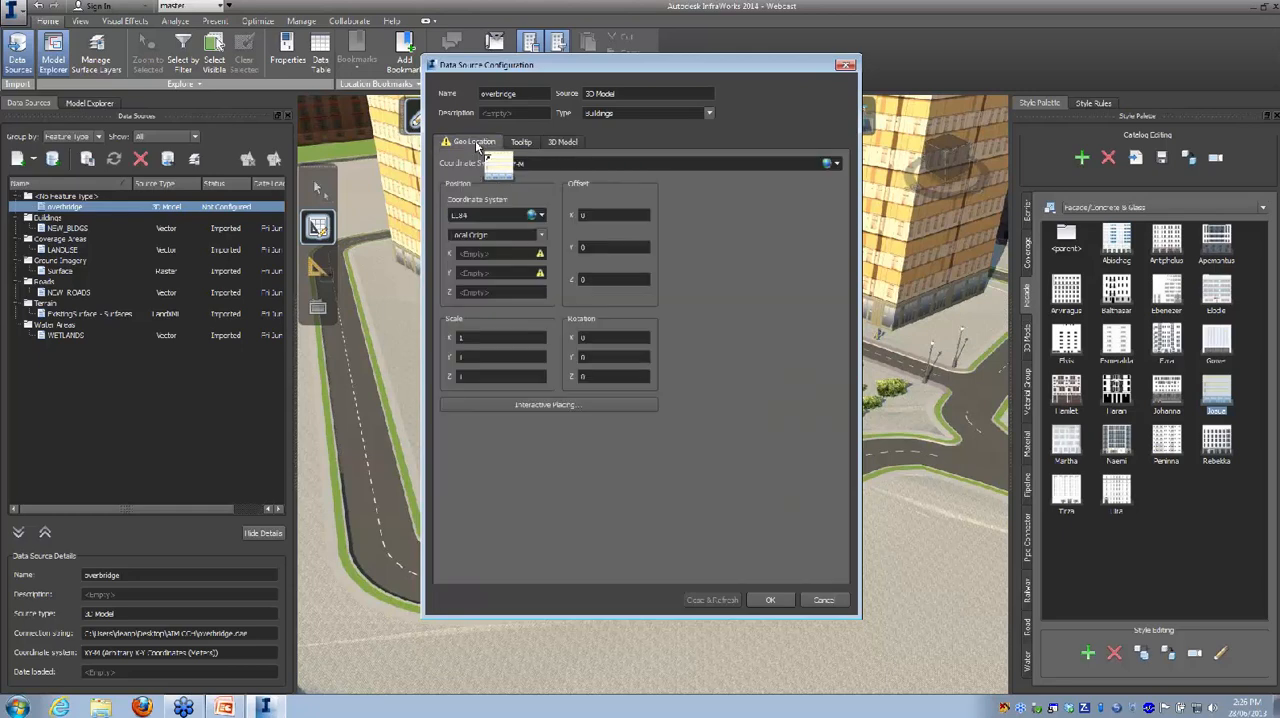
click(544, 405)
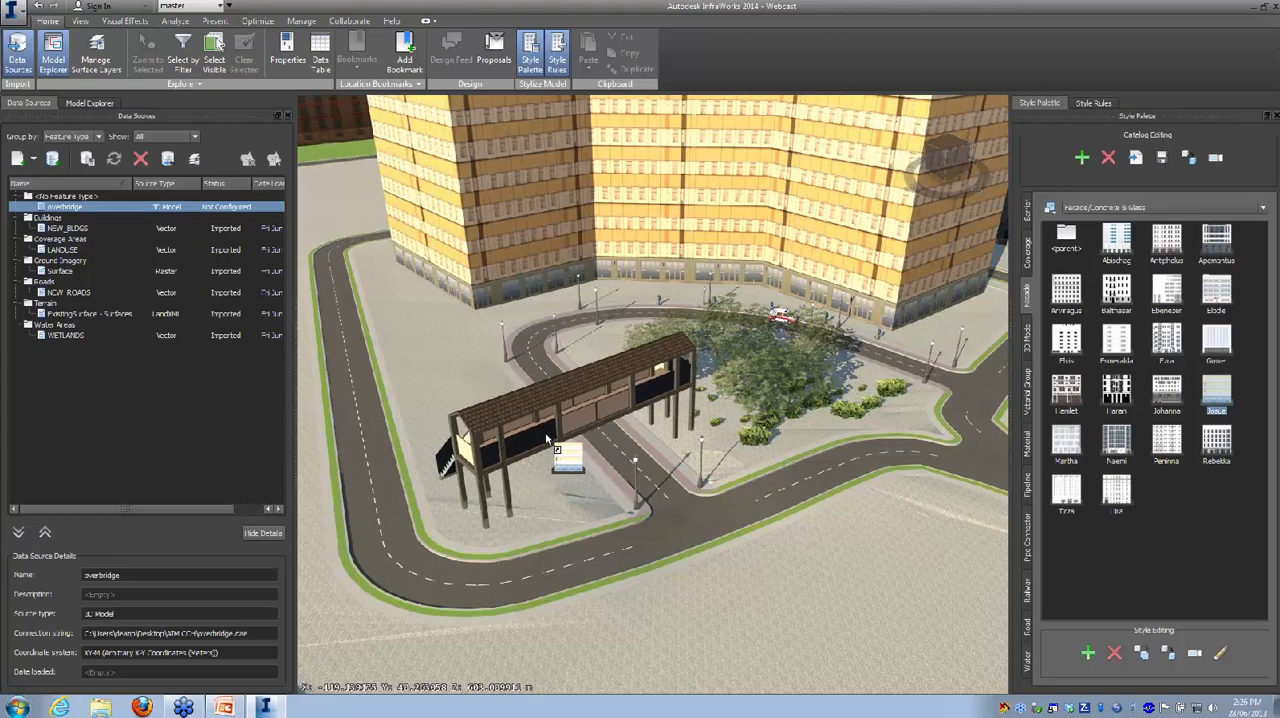
click(548, 440)
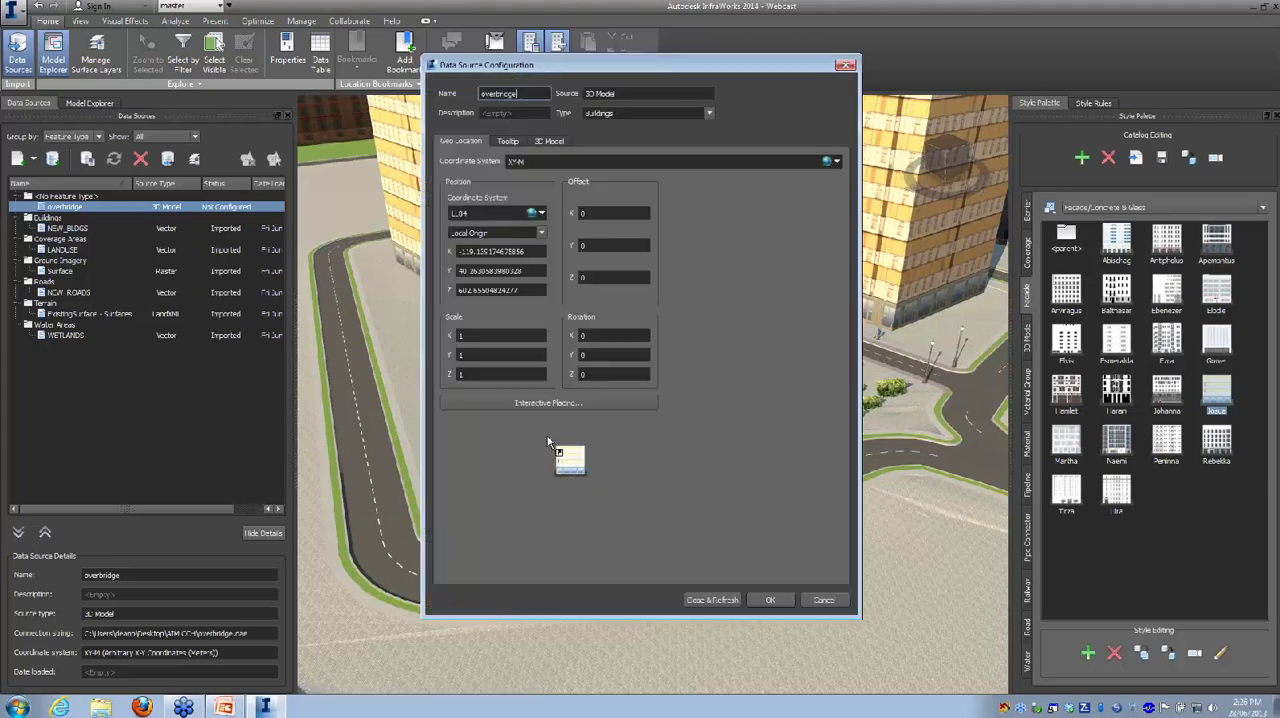
click(712, 599)
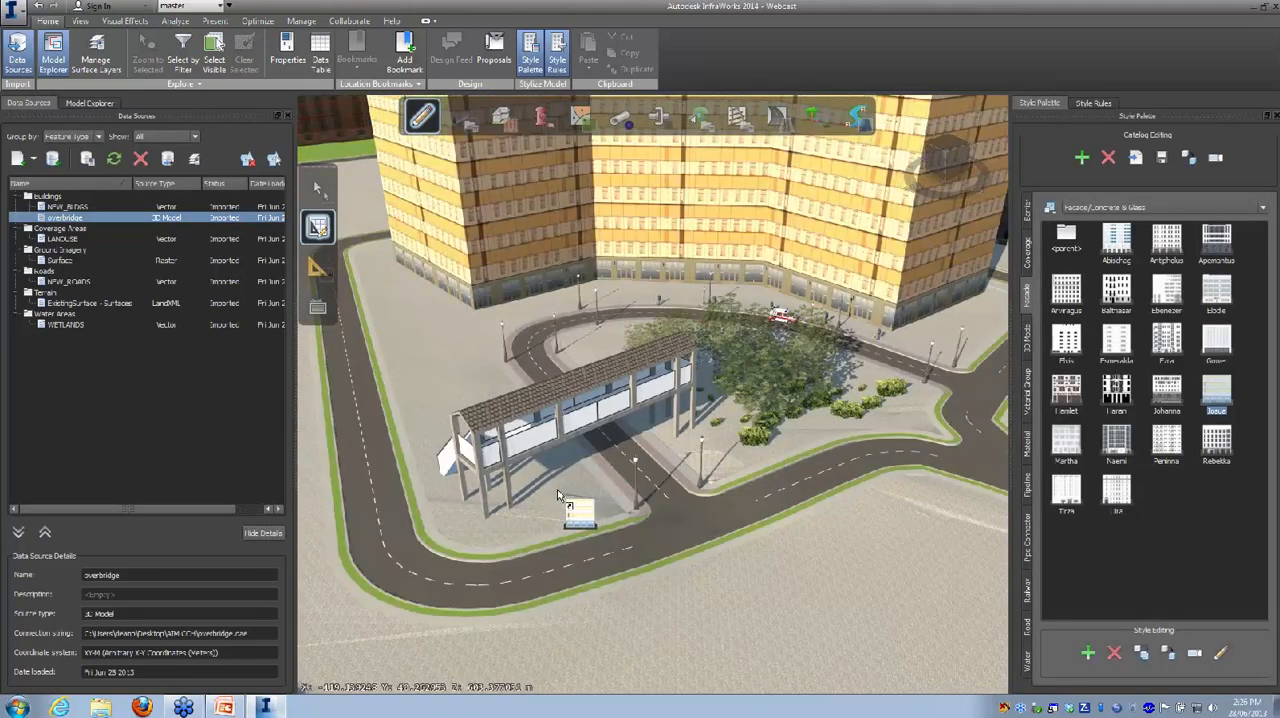
Step: Select the overbridge, rotate it slightly to span the road more squarely, shift it about 2.8 m, and deselect it
drag(527, 498, 712, 501)
click(853, 393)
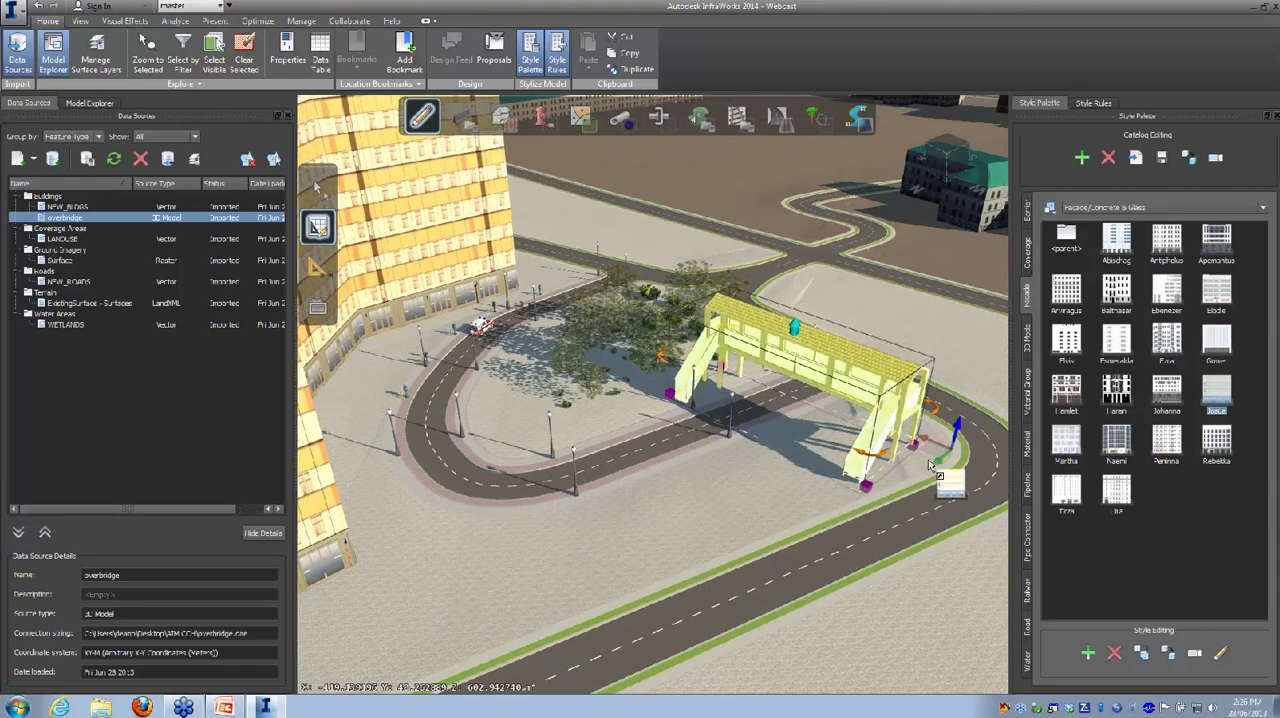
drag(874, 458, 860, 464)
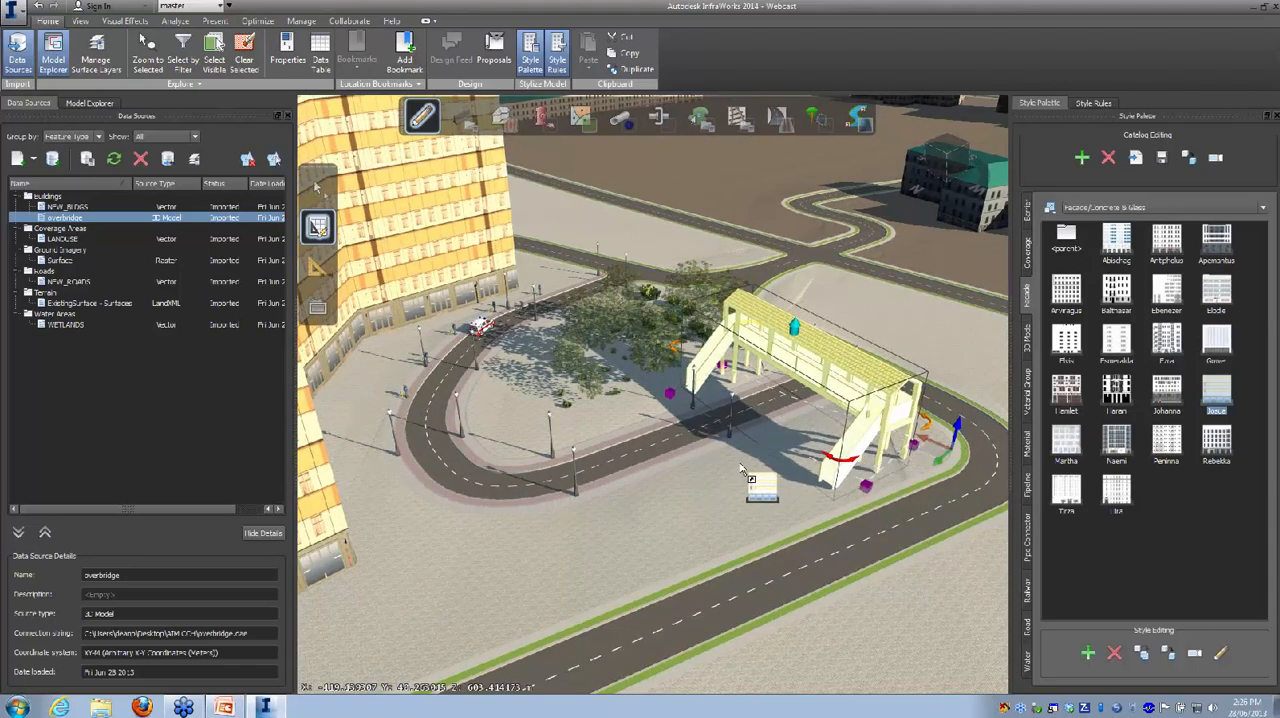
drag(742, 468, 551, 485)
drag(534, 646, 540, 652)
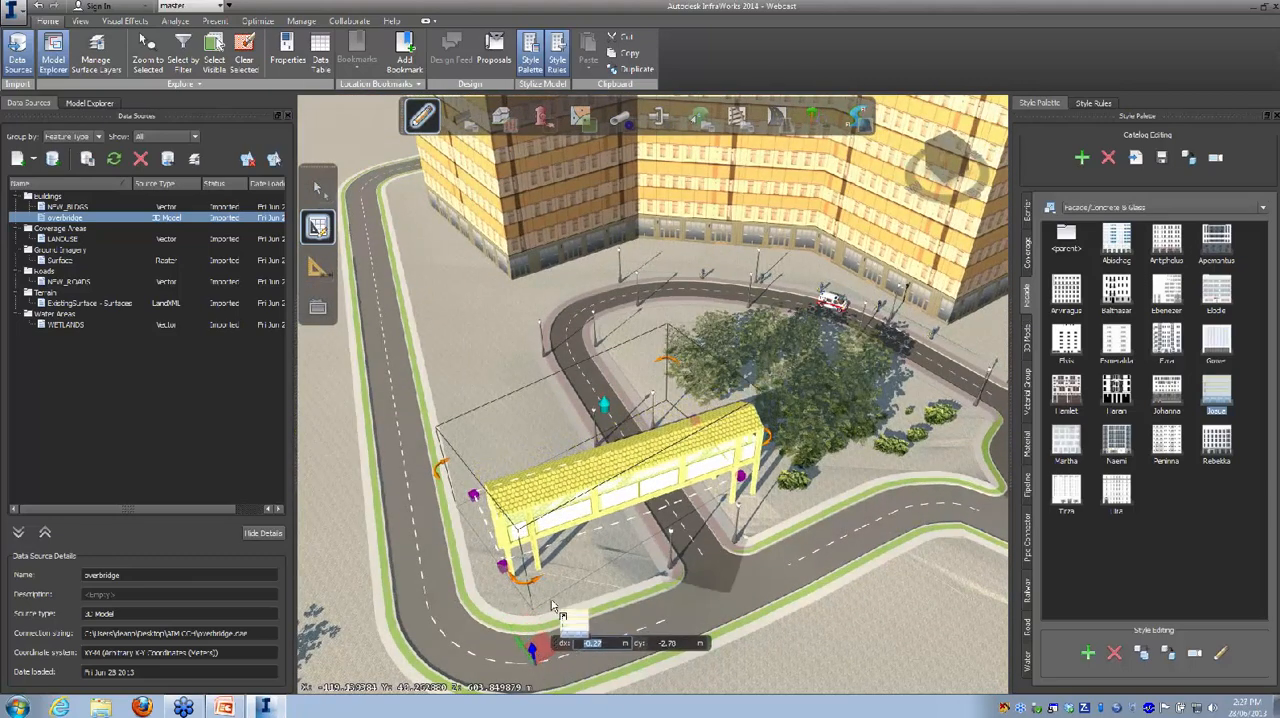
click(501, 415)
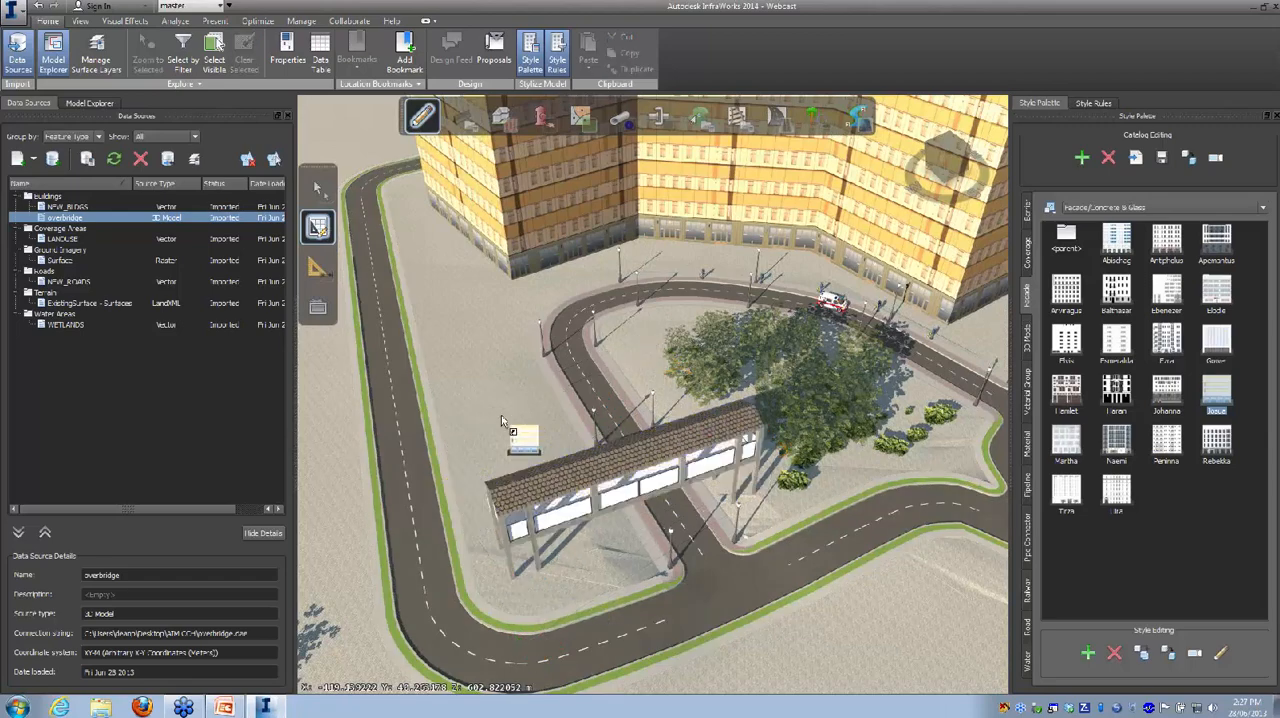
Step: Examine the placed overbridge up close and in relation to the road, trees and surrounding buildings
drag(583, 582, 800, 492)
scroll(699, 542, up, 3)
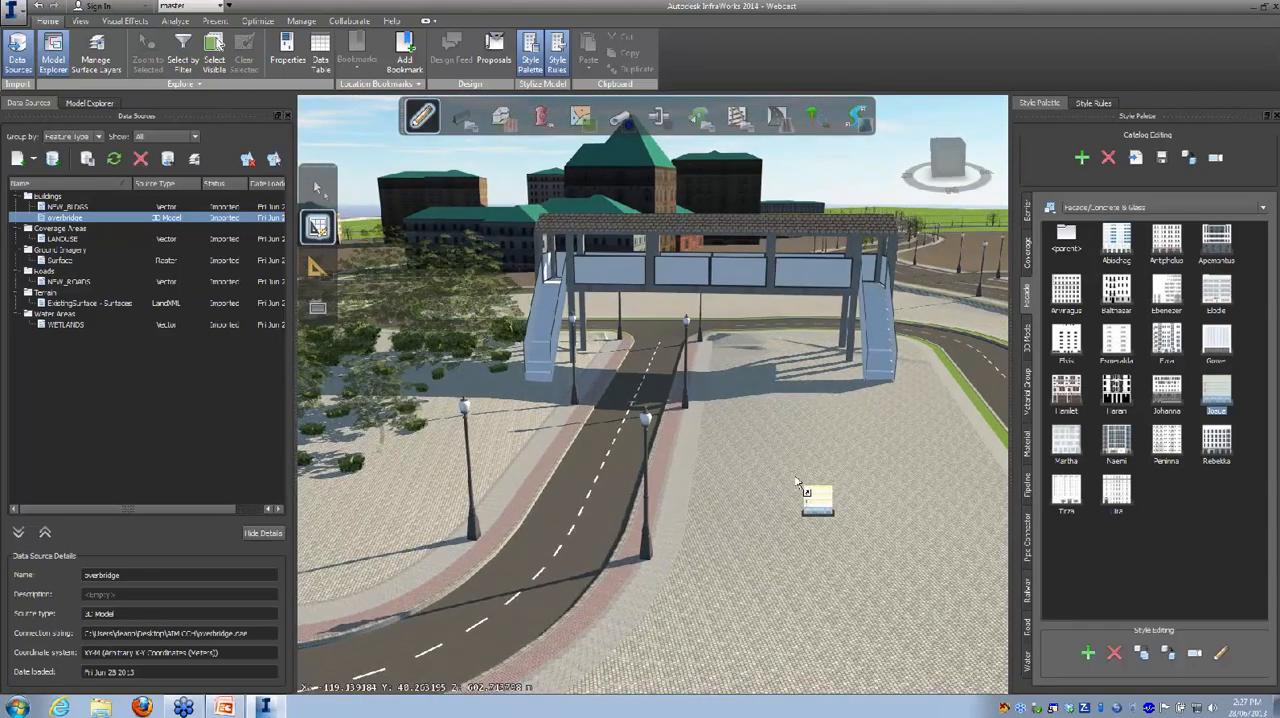
drag(769, 471, 799, 494)
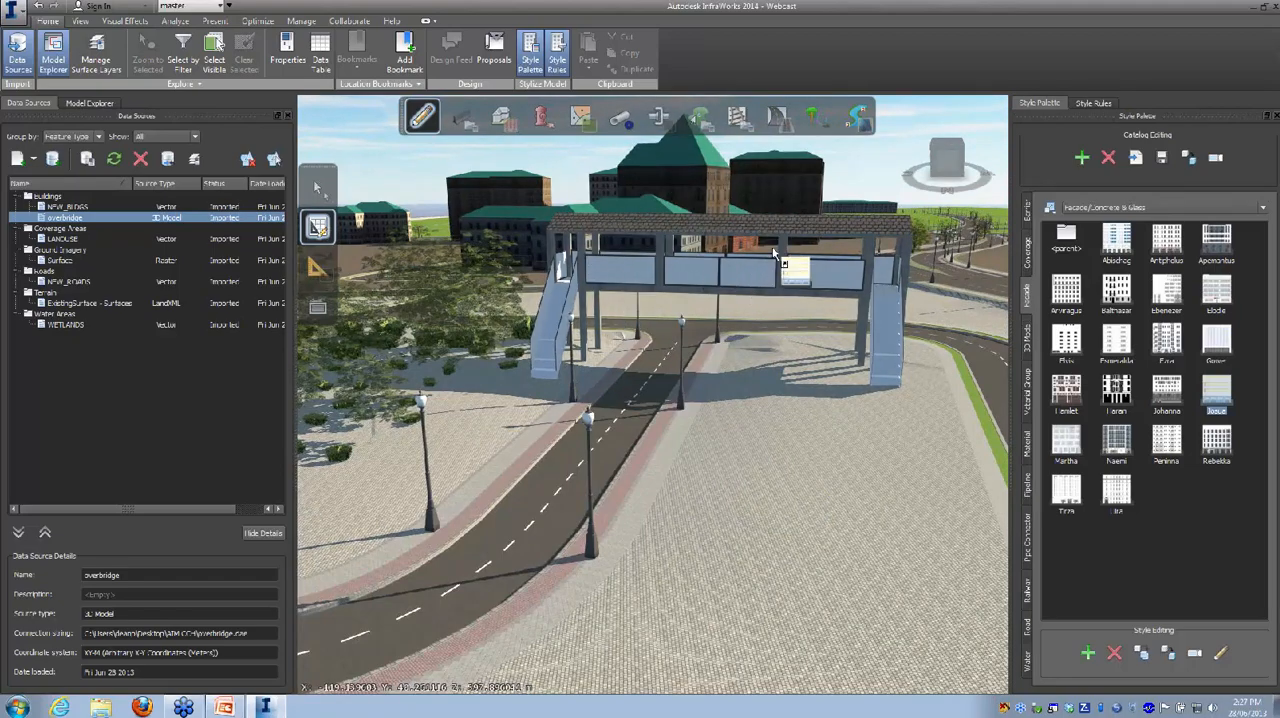
drag(820, 412, 527, 492)
scroll(660, 477, down, 3)
middle_drag(780, 358, 510, 316)
drag(598, 456, 598, 386)
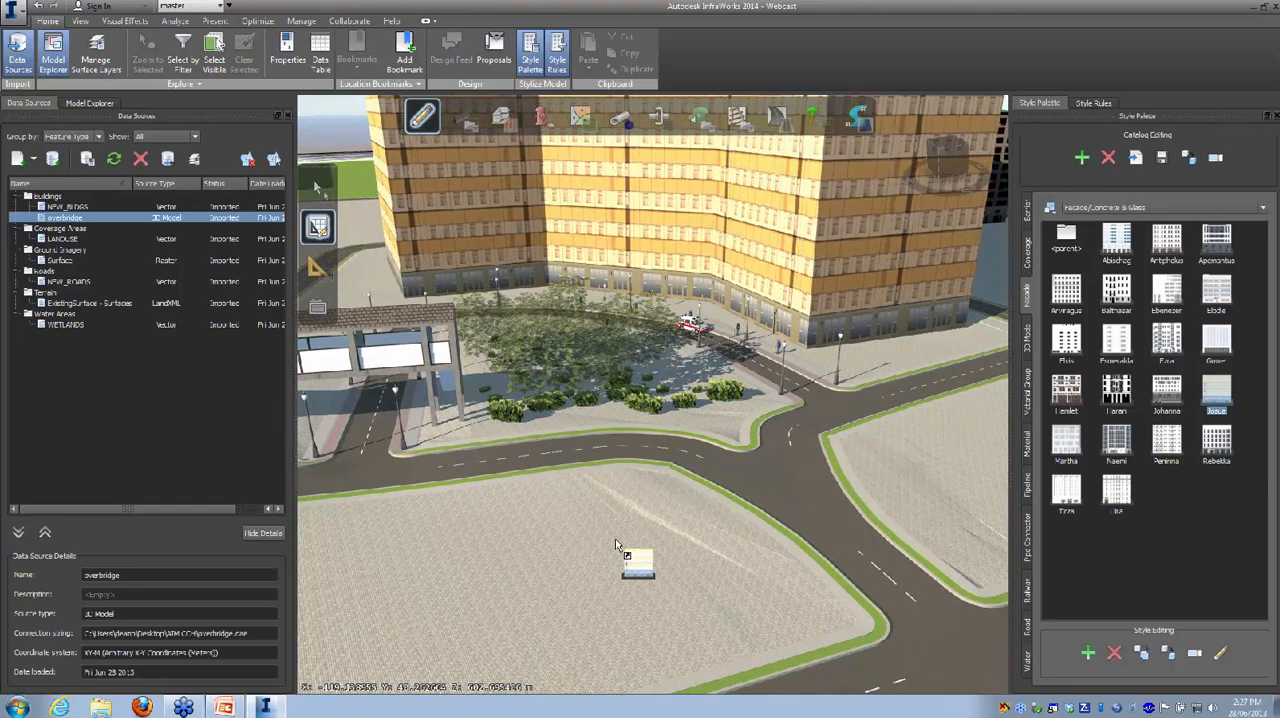
drag(615, 545, 540, 546)
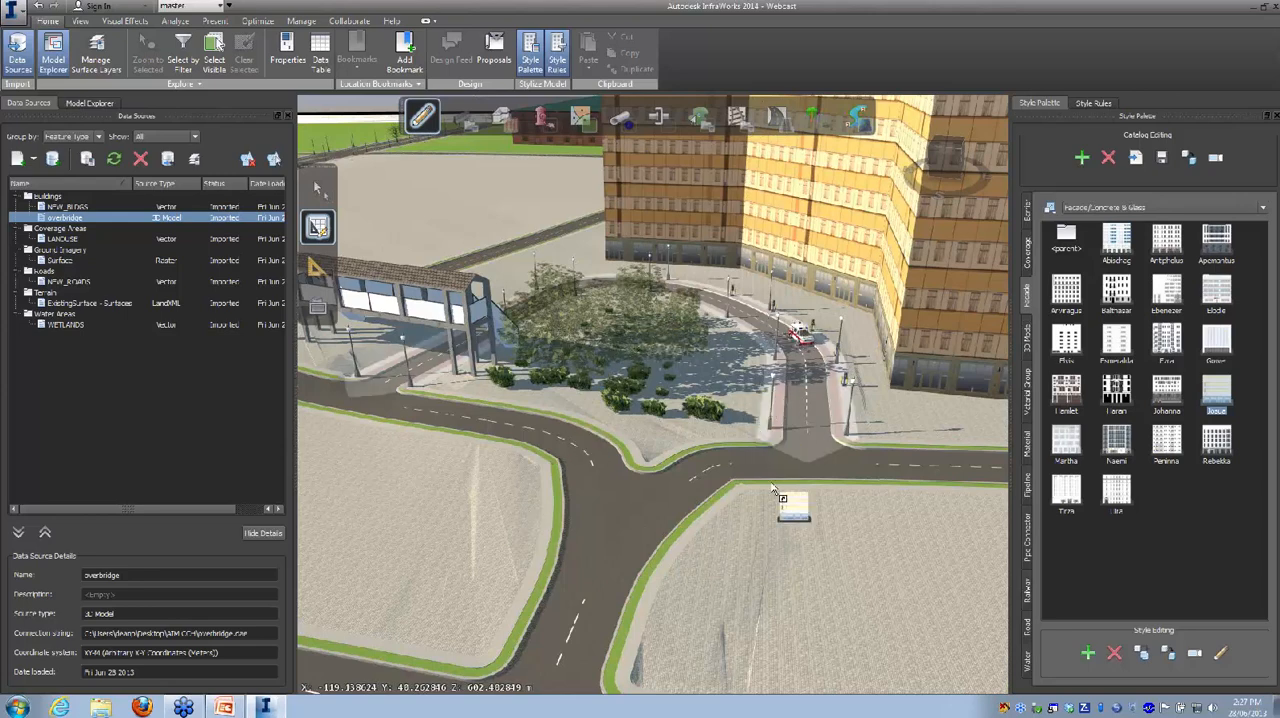
scroll(790, 537, down, 4)
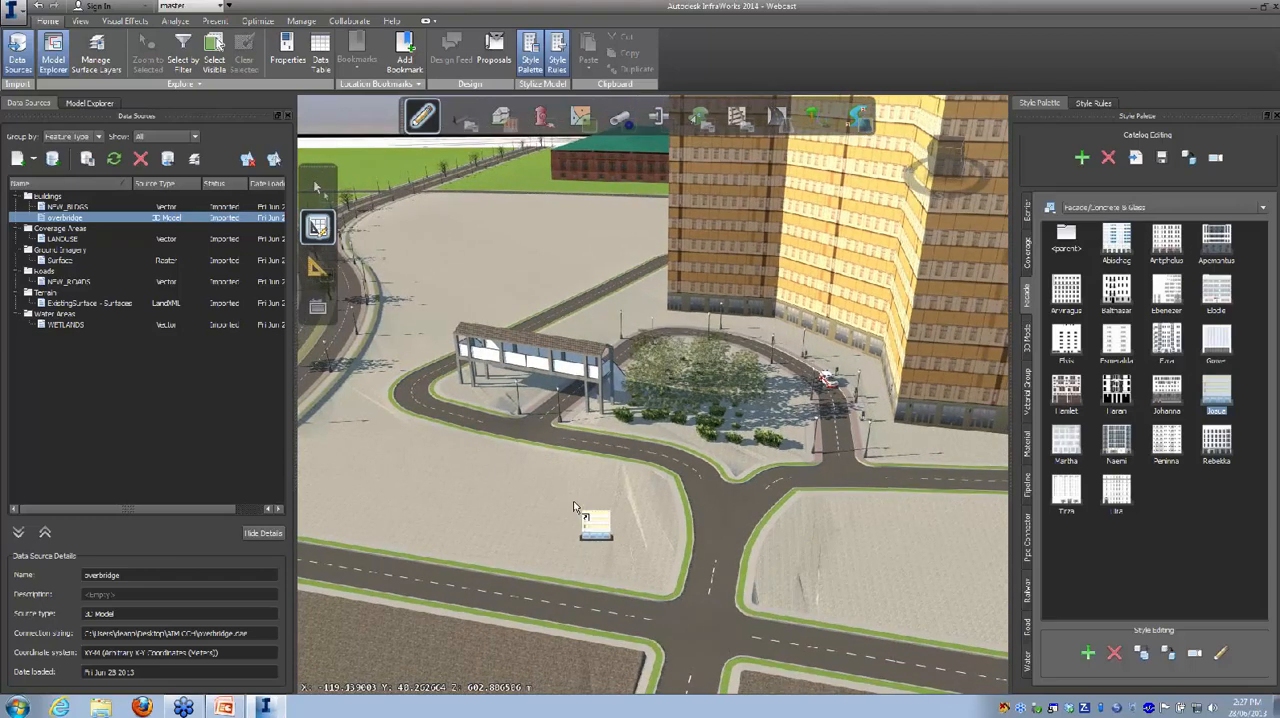
middle_drag(543, 502, 457, 462)
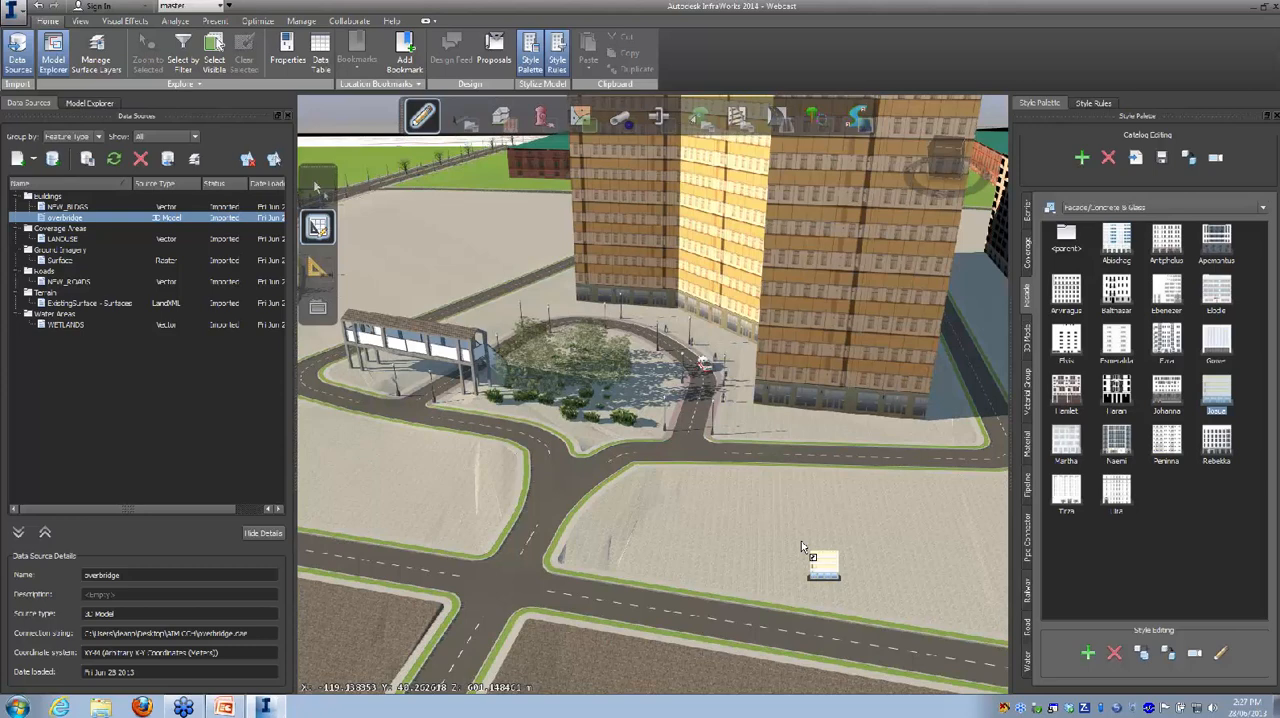
drag(801, 541, 697, 411)
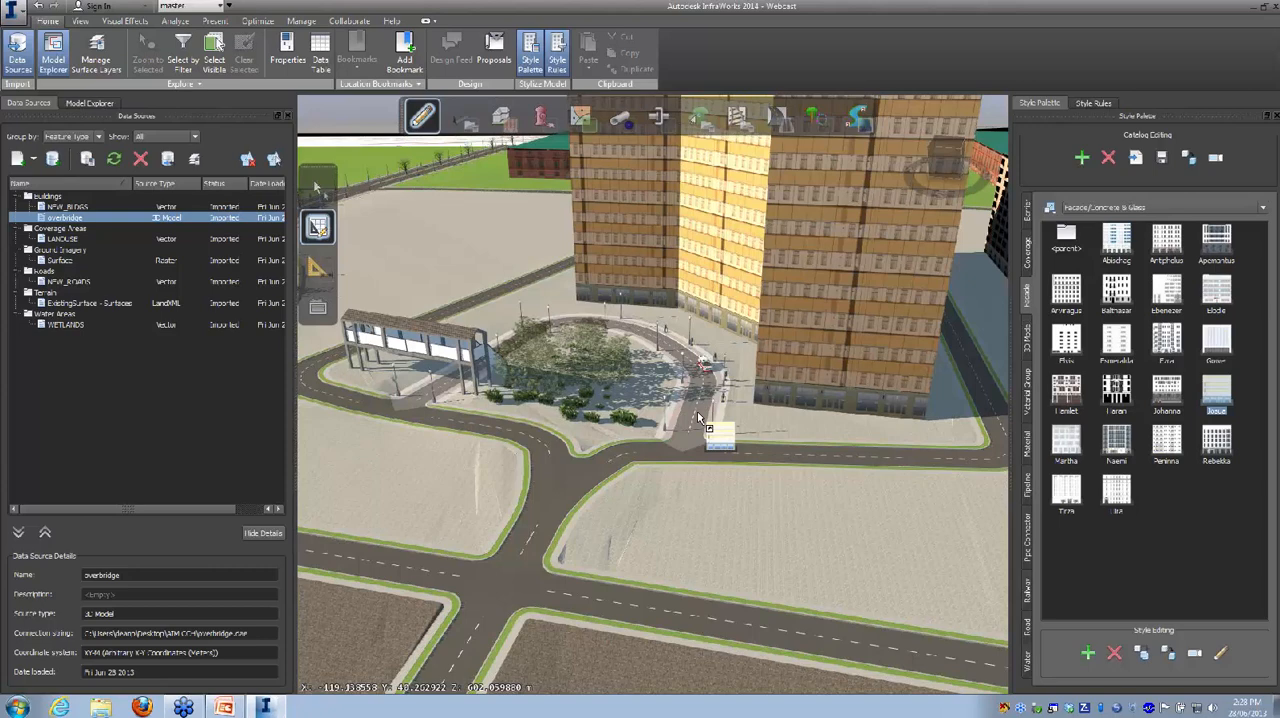
drag(698, 418, 683, 532)
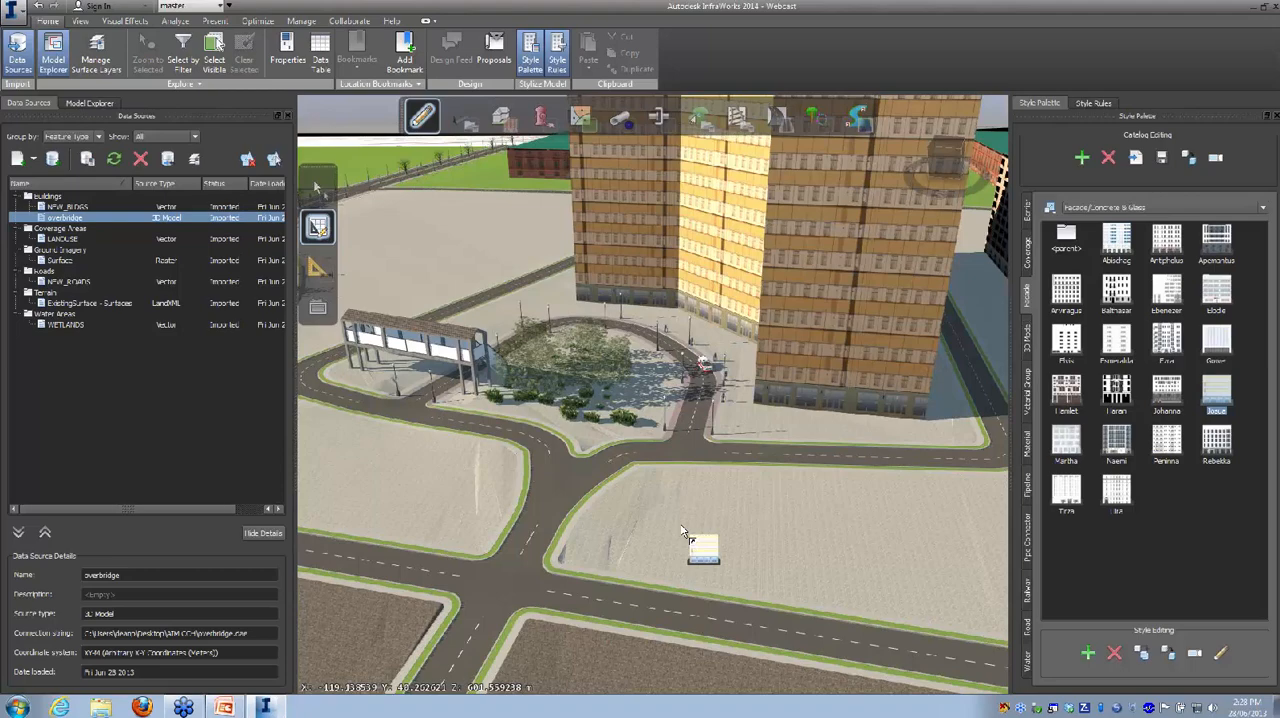
drag(683, 527, 646, 573)
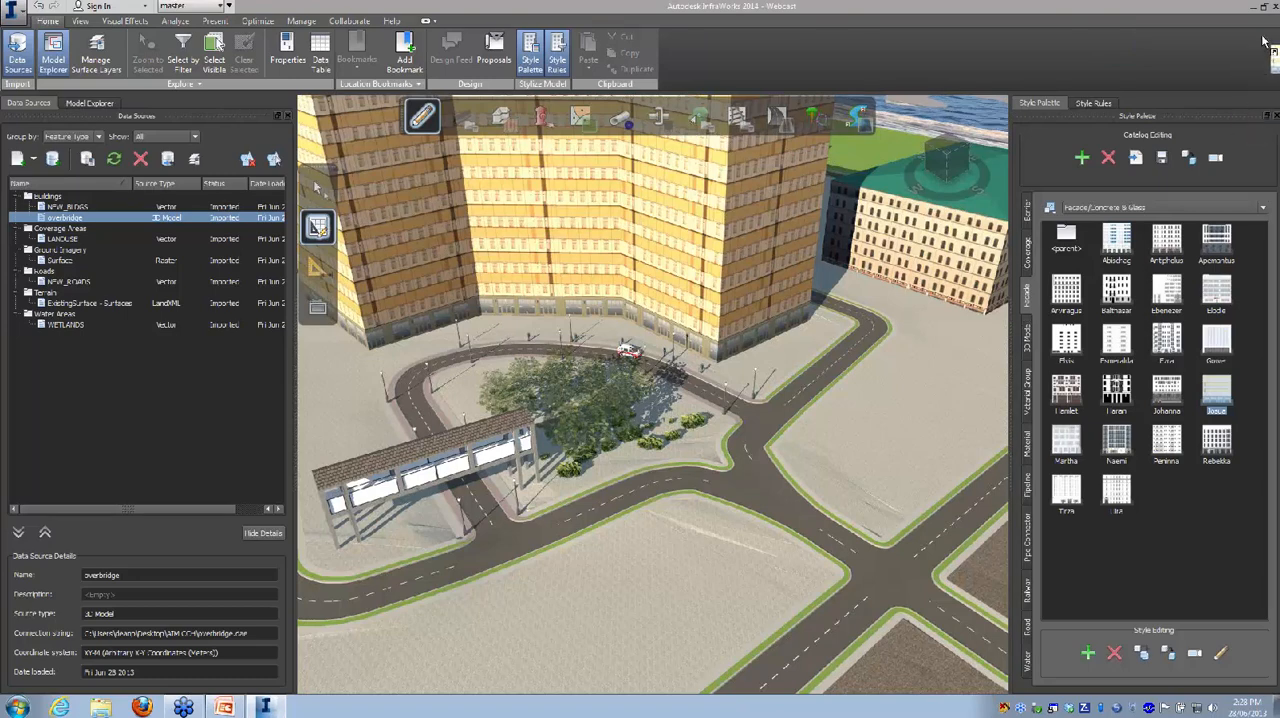
Step: Close the Style Palette, Style Rules, Data Sources and Model Explorer to enlarge the model view, and bring up the presentation tools
drag(1275, 20, 1158, 27)
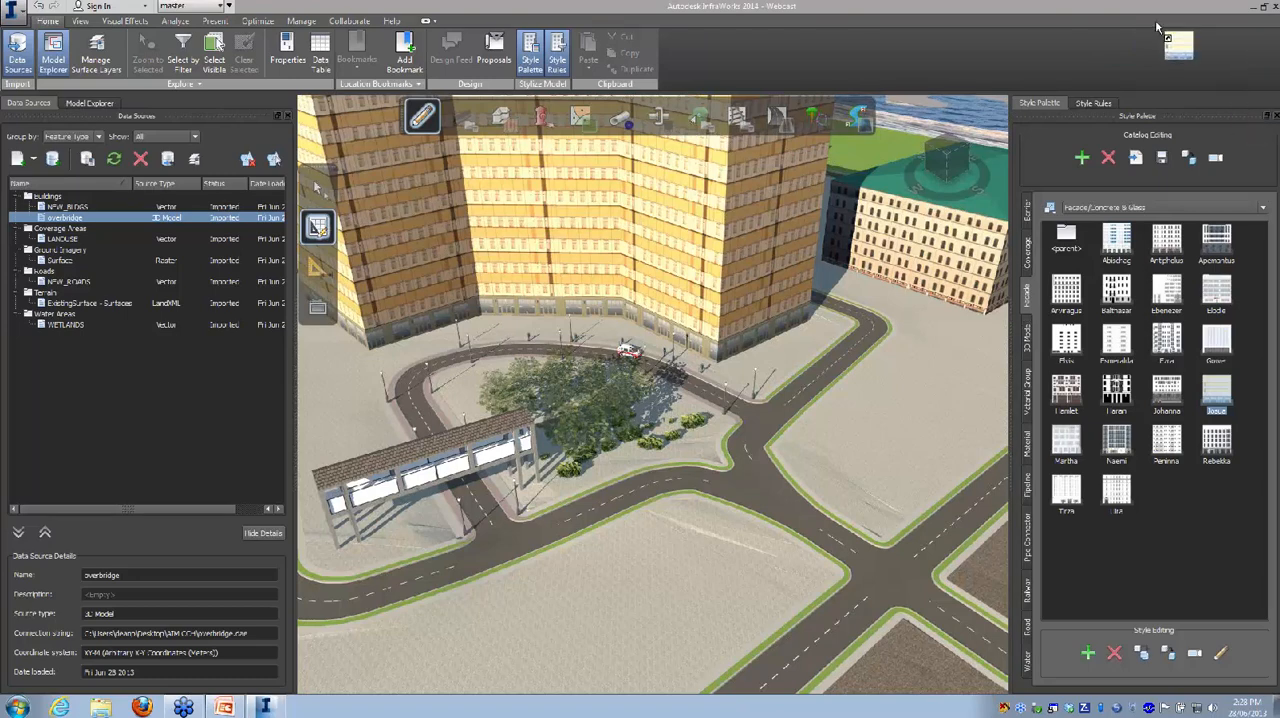
click(1276, 116)
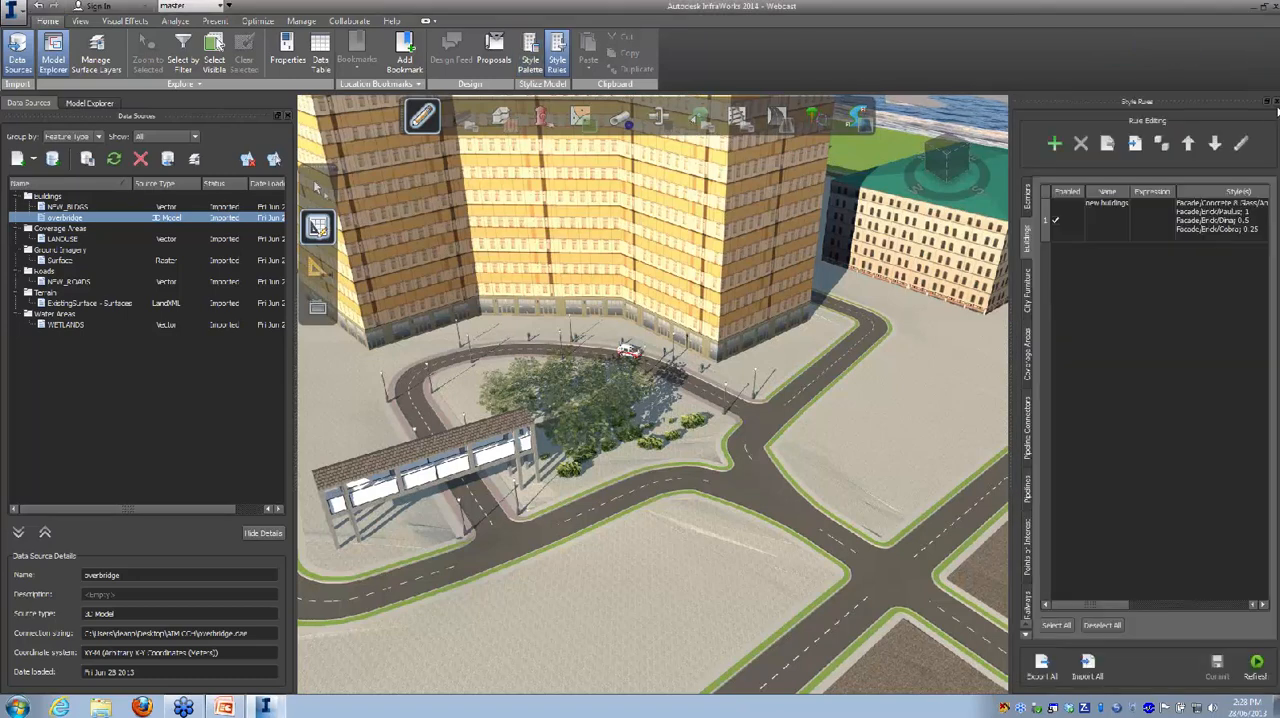
click(1268, 102)
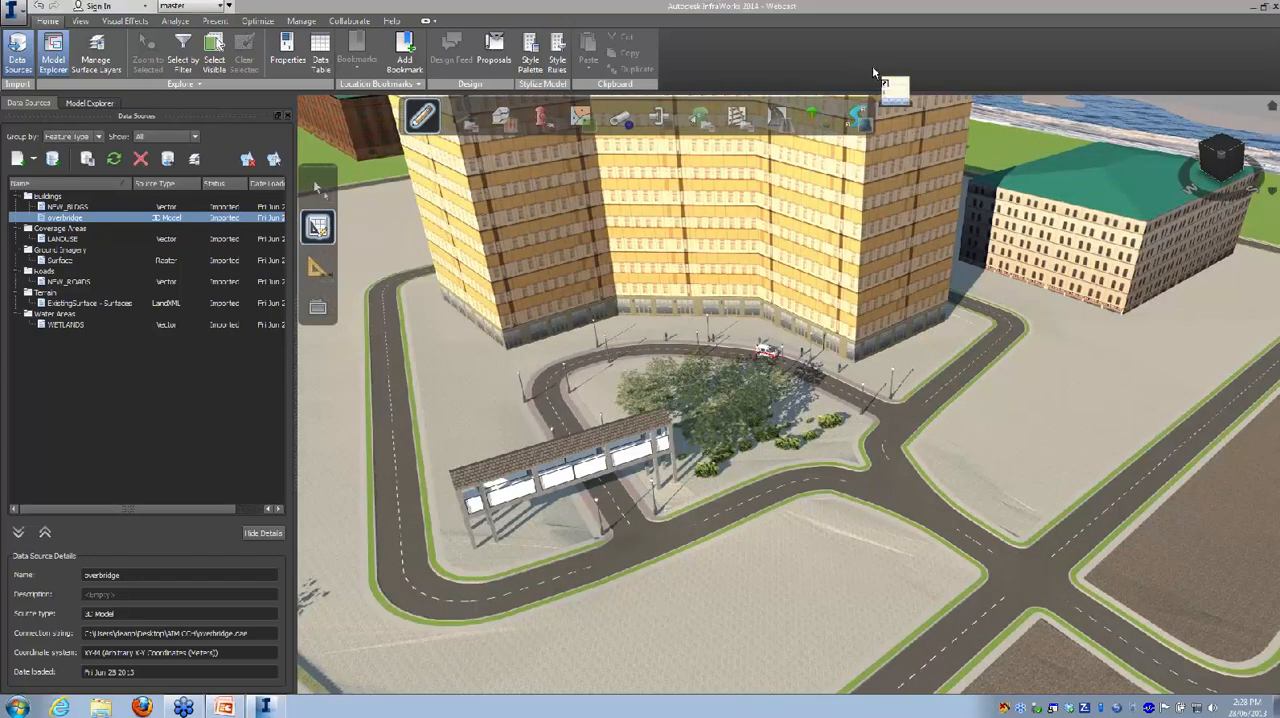
click(286, 113)
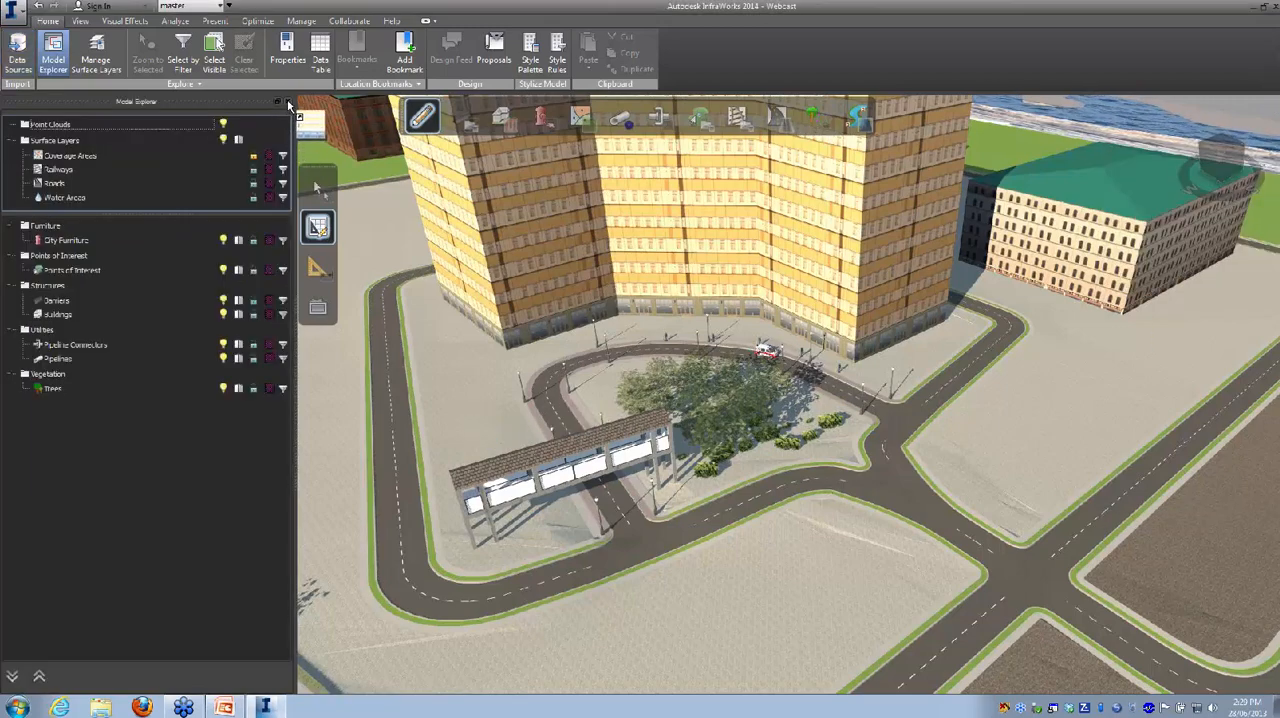
click(287, 104)
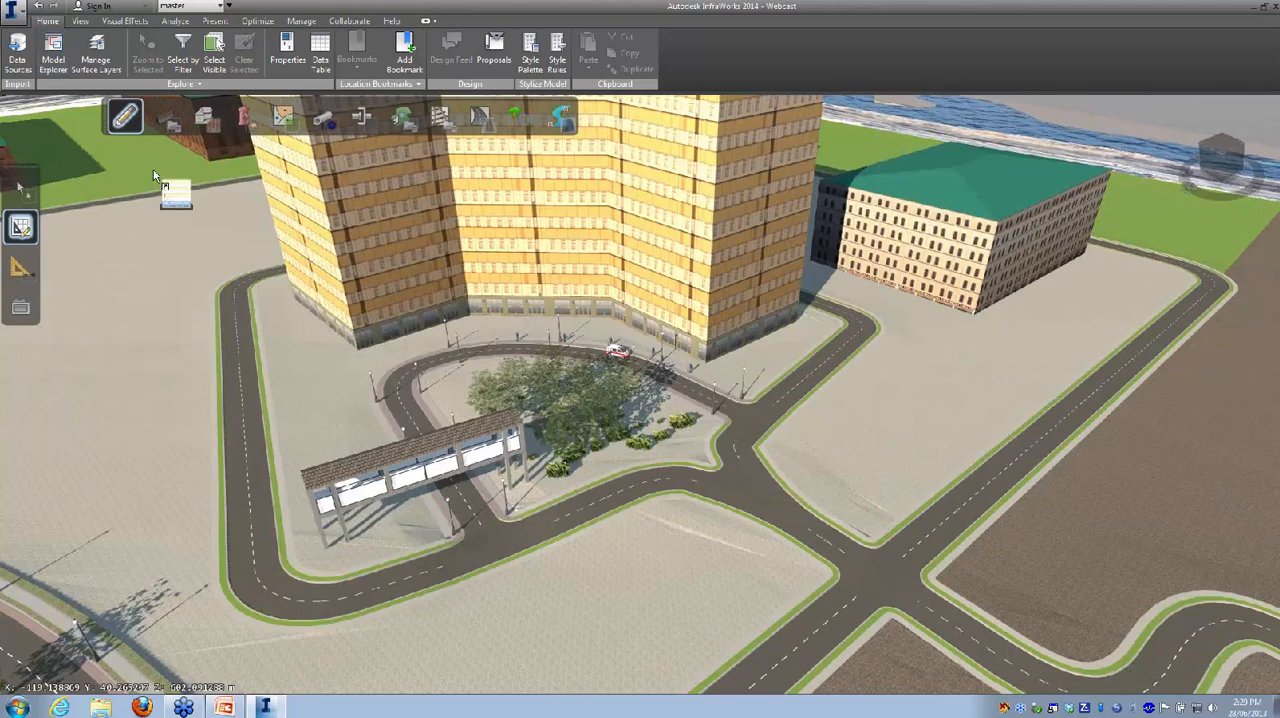
click(215, 20)
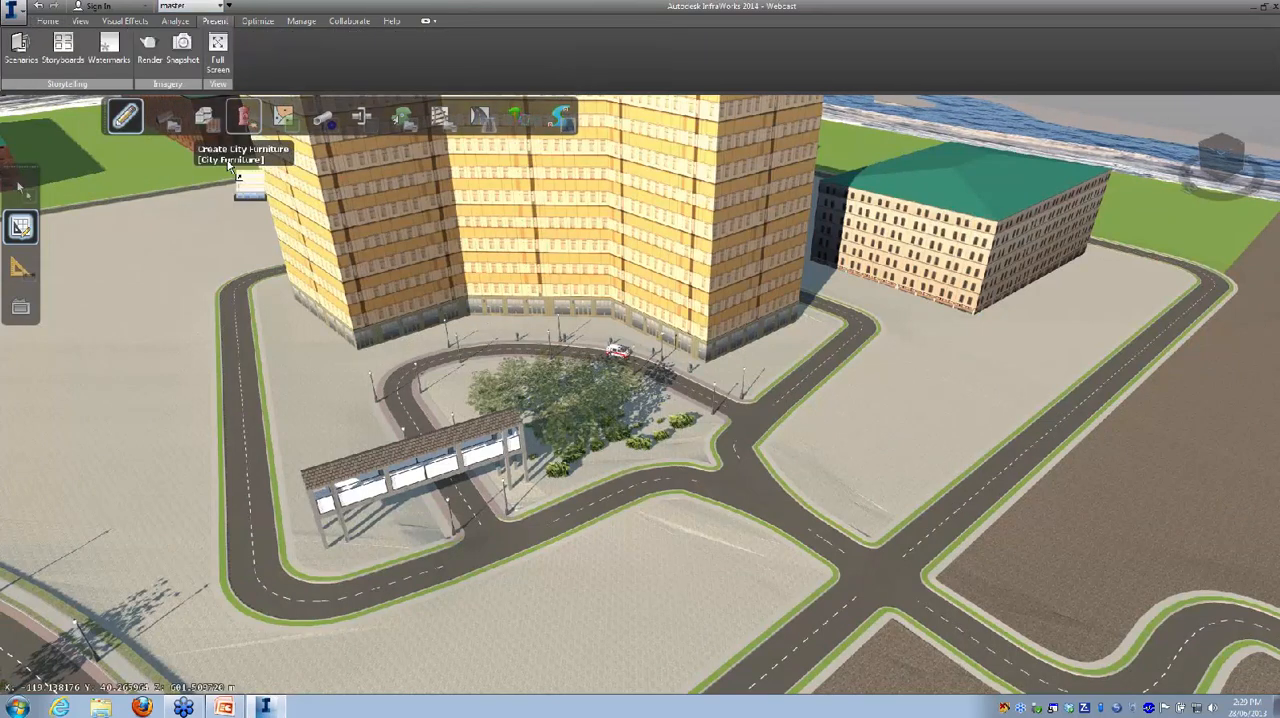
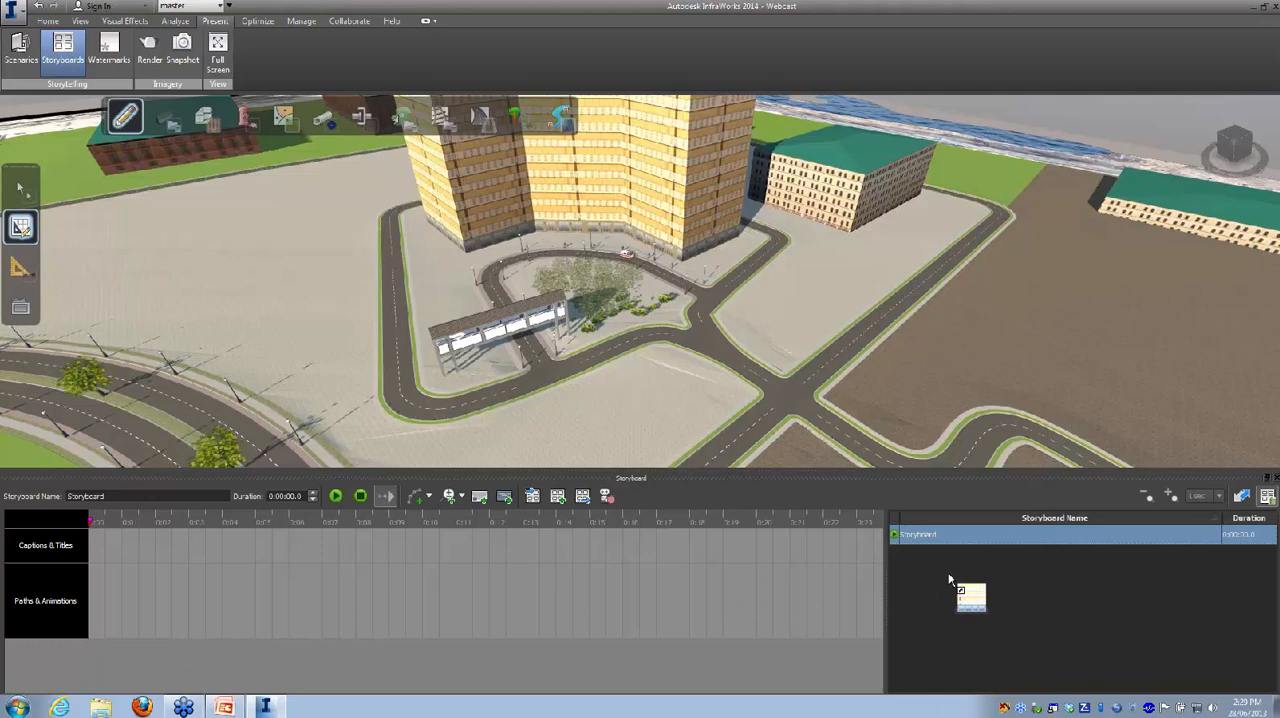
Step: Add a camera path animation to the storyboard, starting from a wider overview of the tower and its looped road
scroll(740, 422, down, 3)
drag(644, 401, 738, 392)
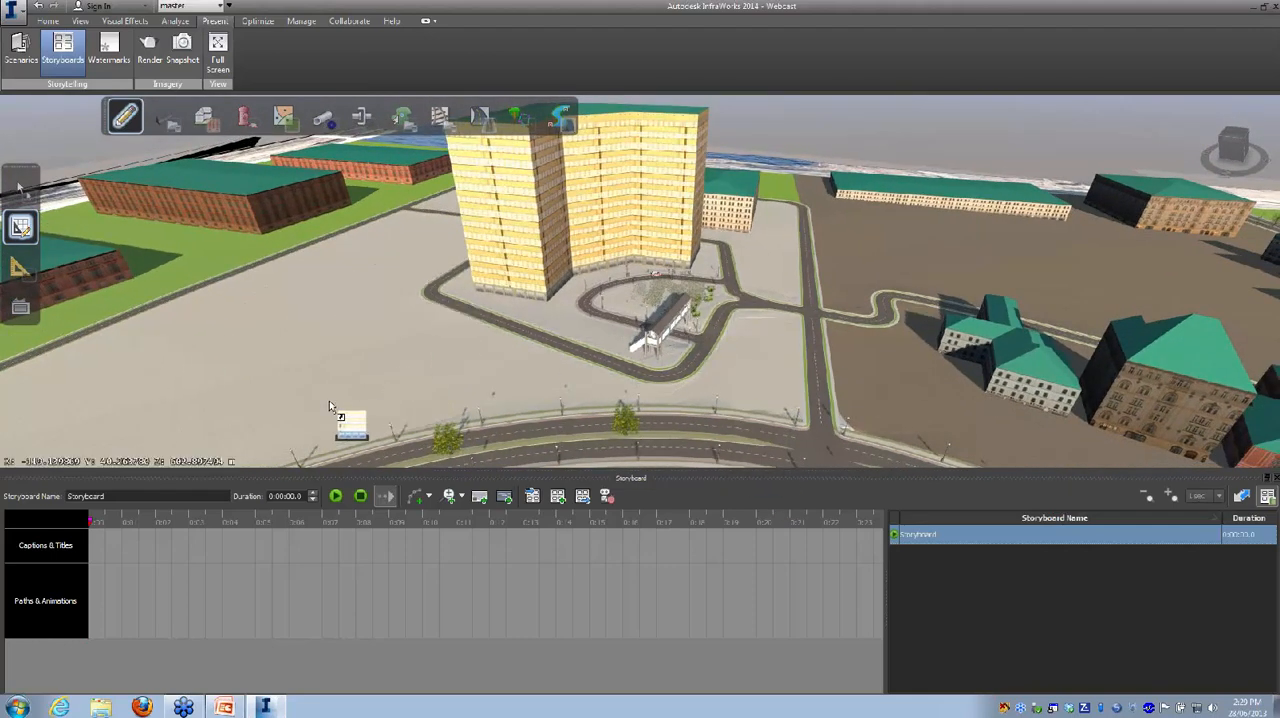
click(429, 497)
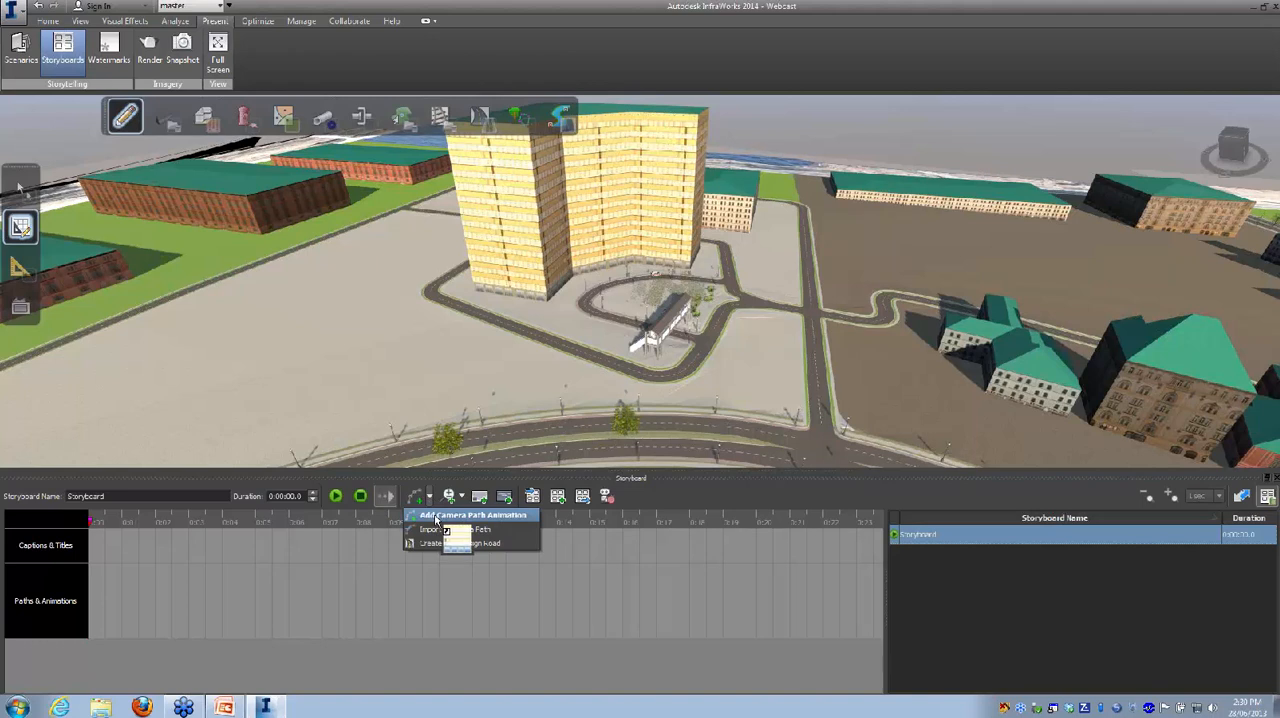
click(435, 516)
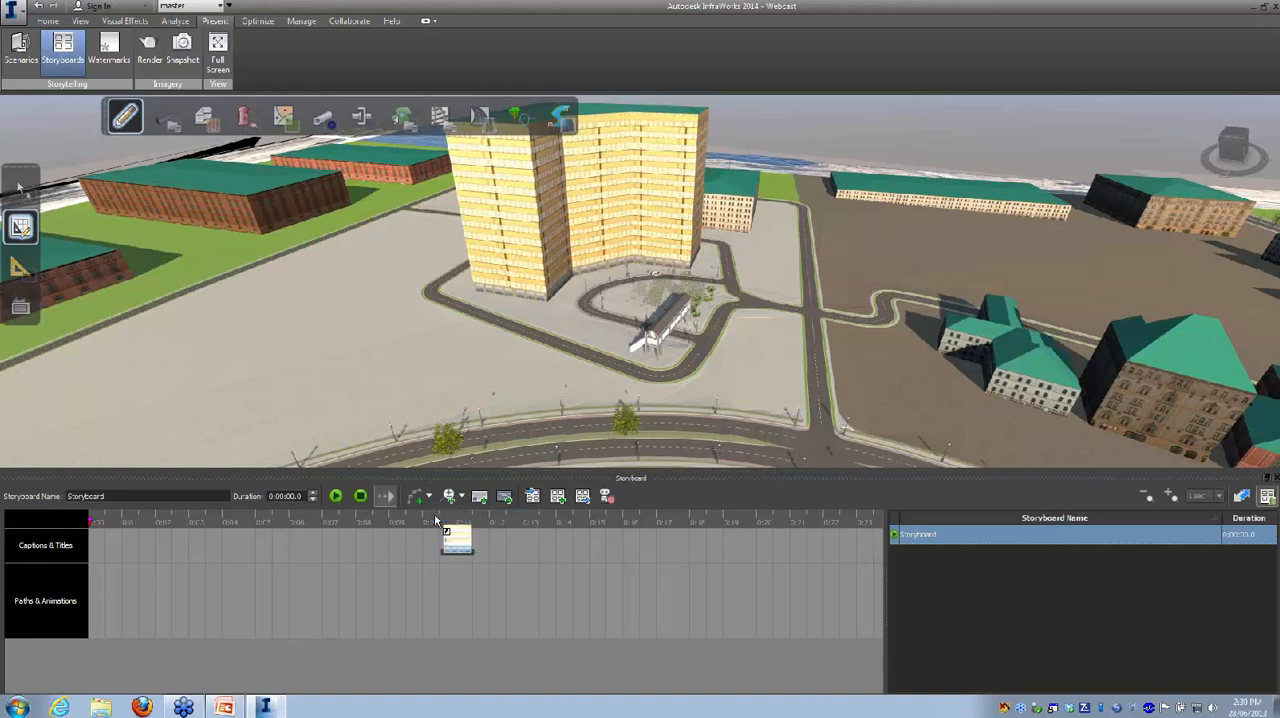
click(281, 318)
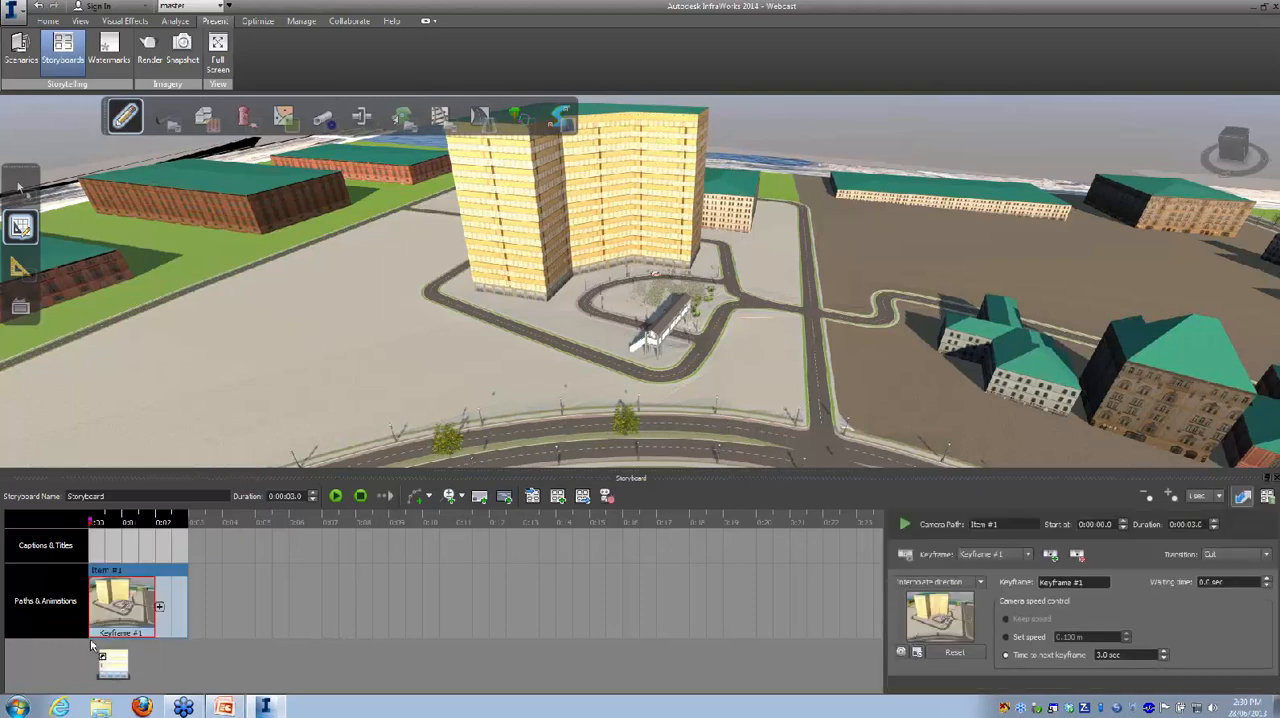
Step: Add a caption to the storyboard over the first camera path and change its text to "New Hospital"
click(113, 553)
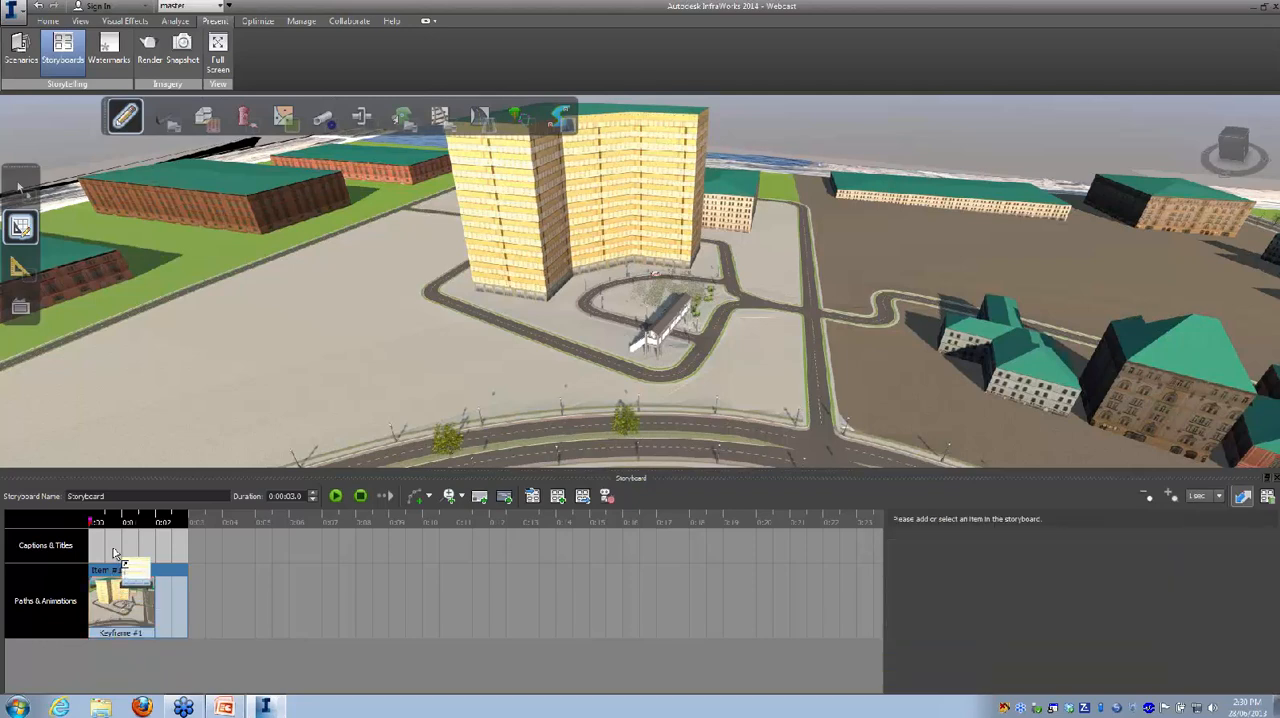
click(480, 501)
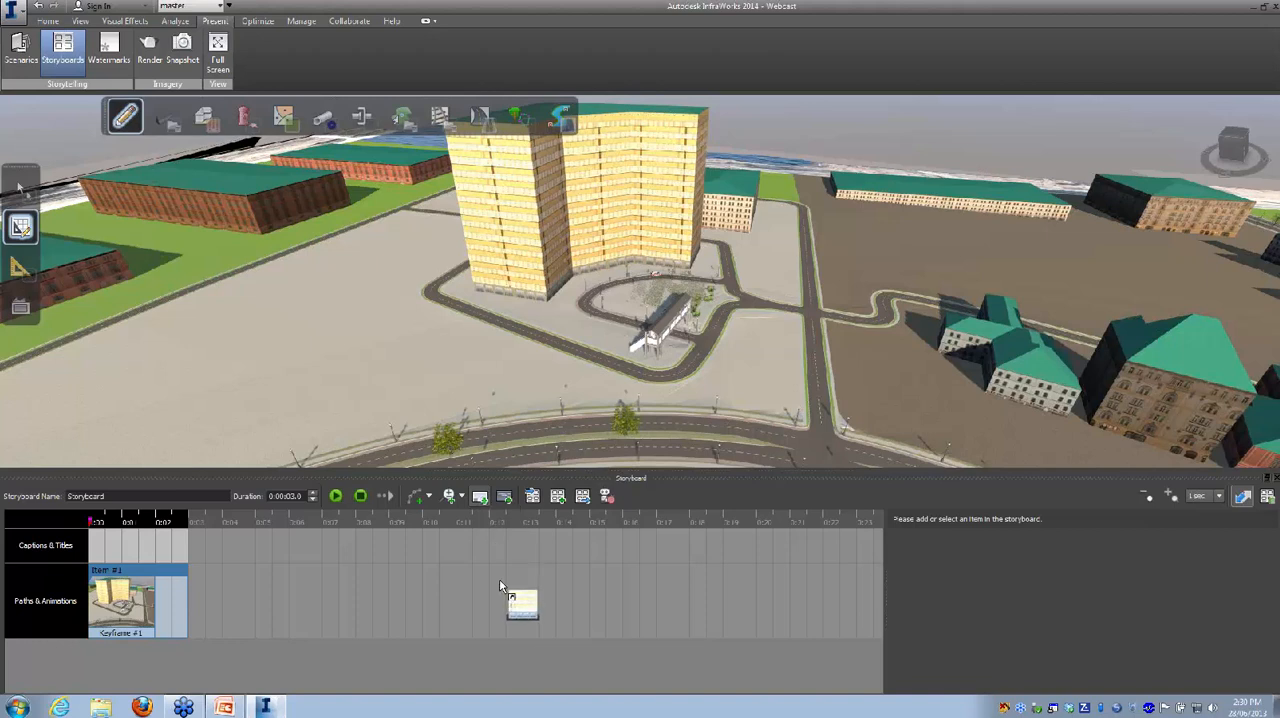
click(481, 501)
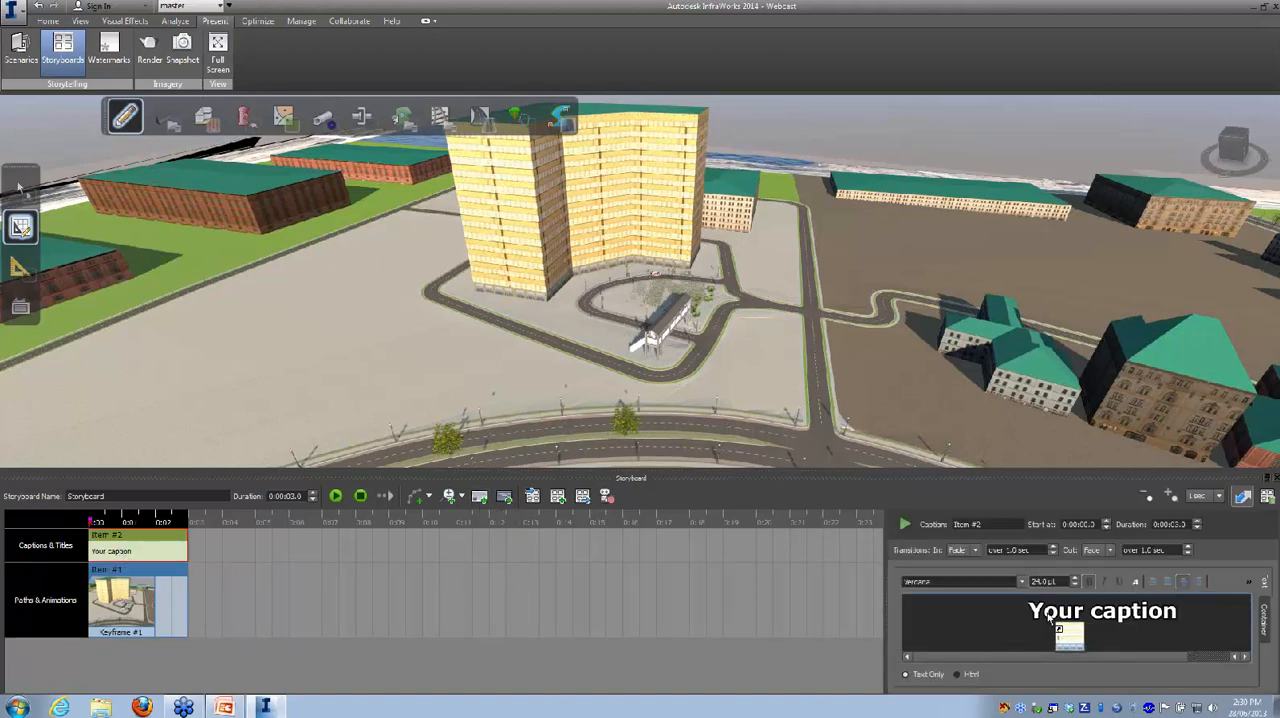
drag(1030, 614, 1185, 625)
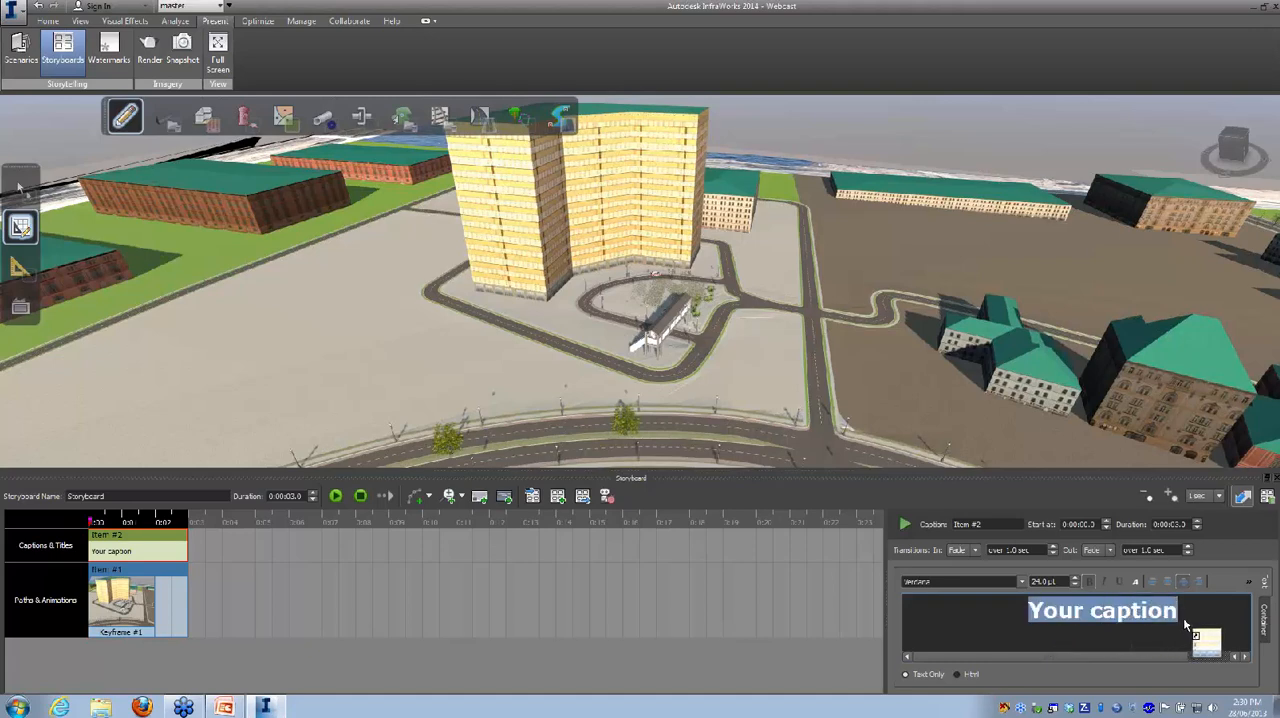
text(New Hospital)
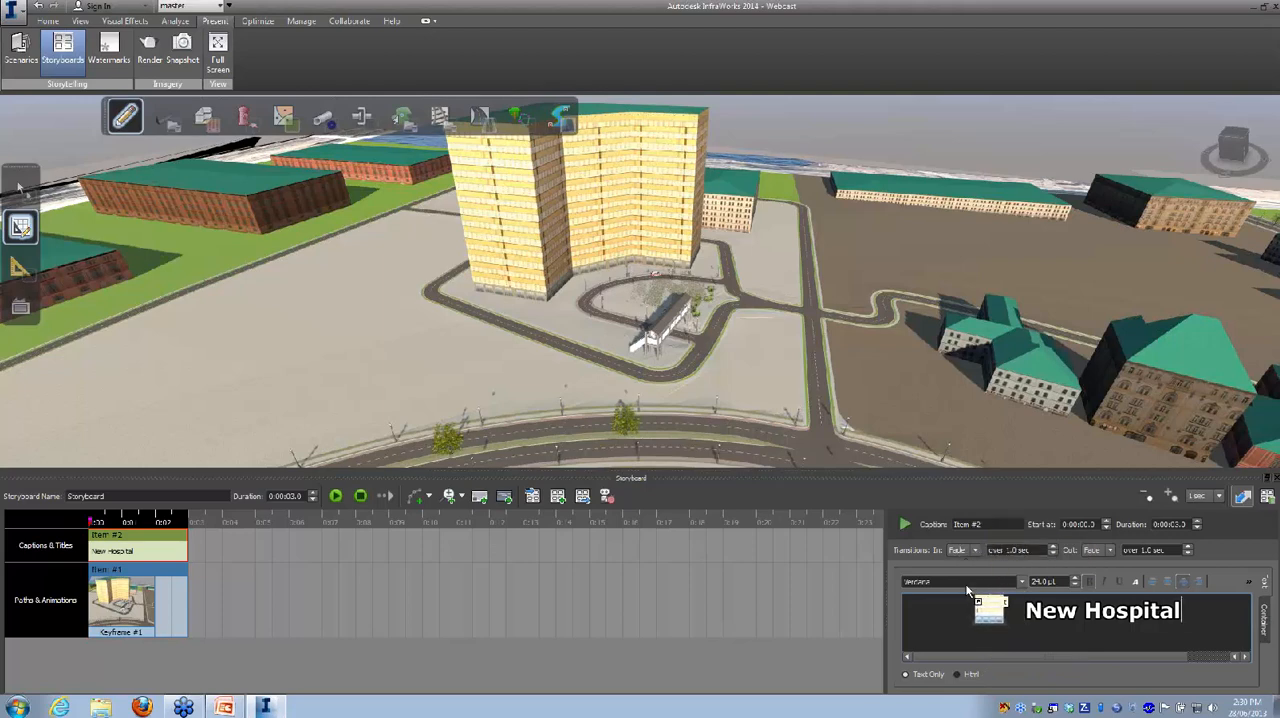
click(986, 655)
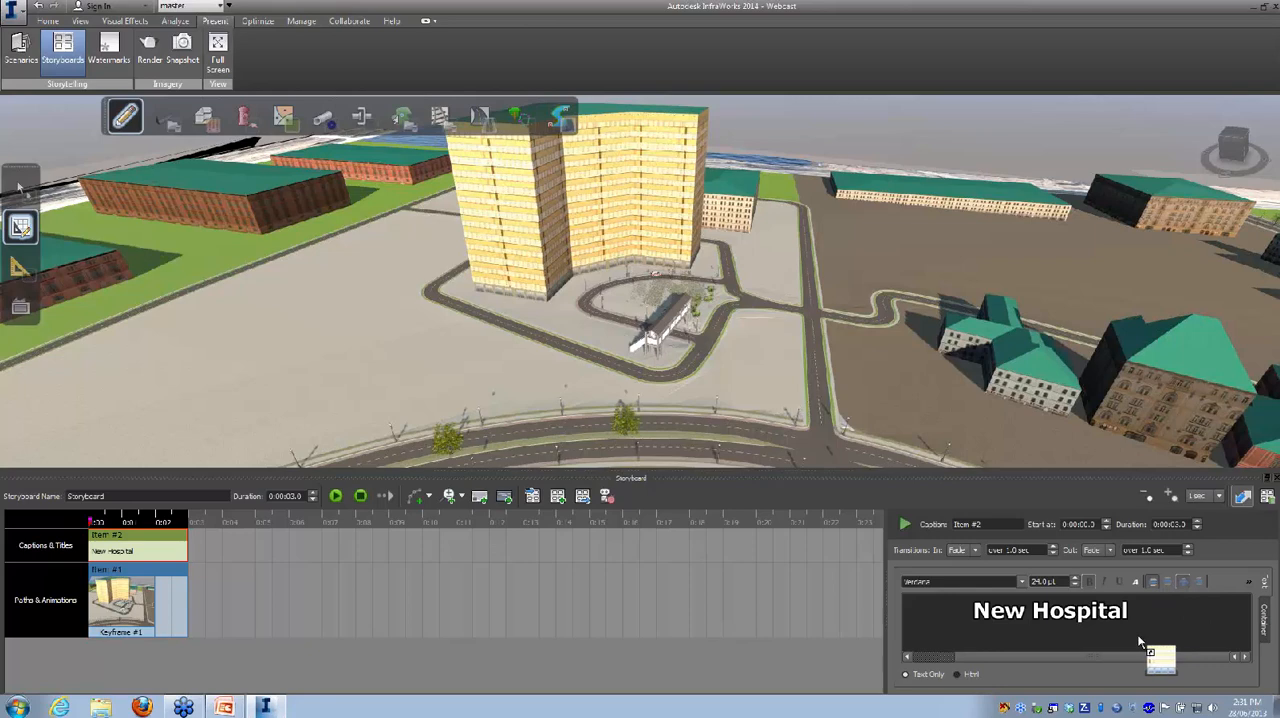
Step: Play the storyboard to preview the caption over the camera shot, then stop the playback
click(98, 547)
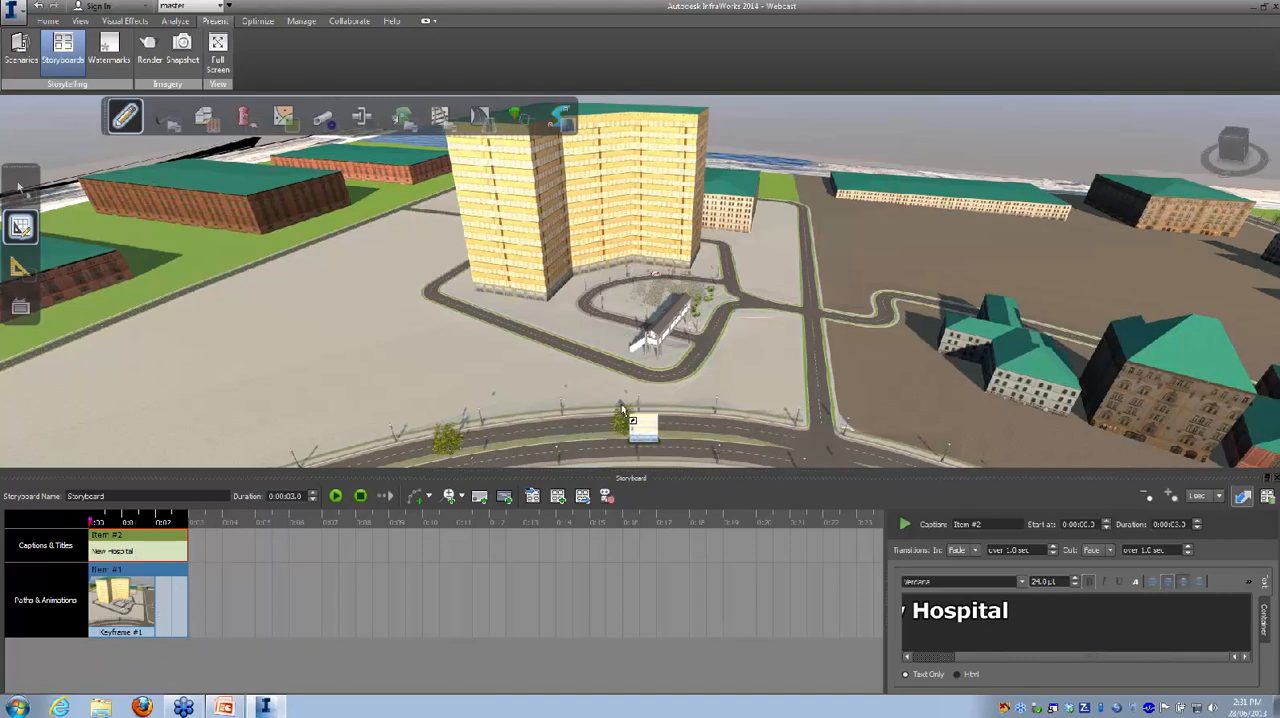
click(336, 496)
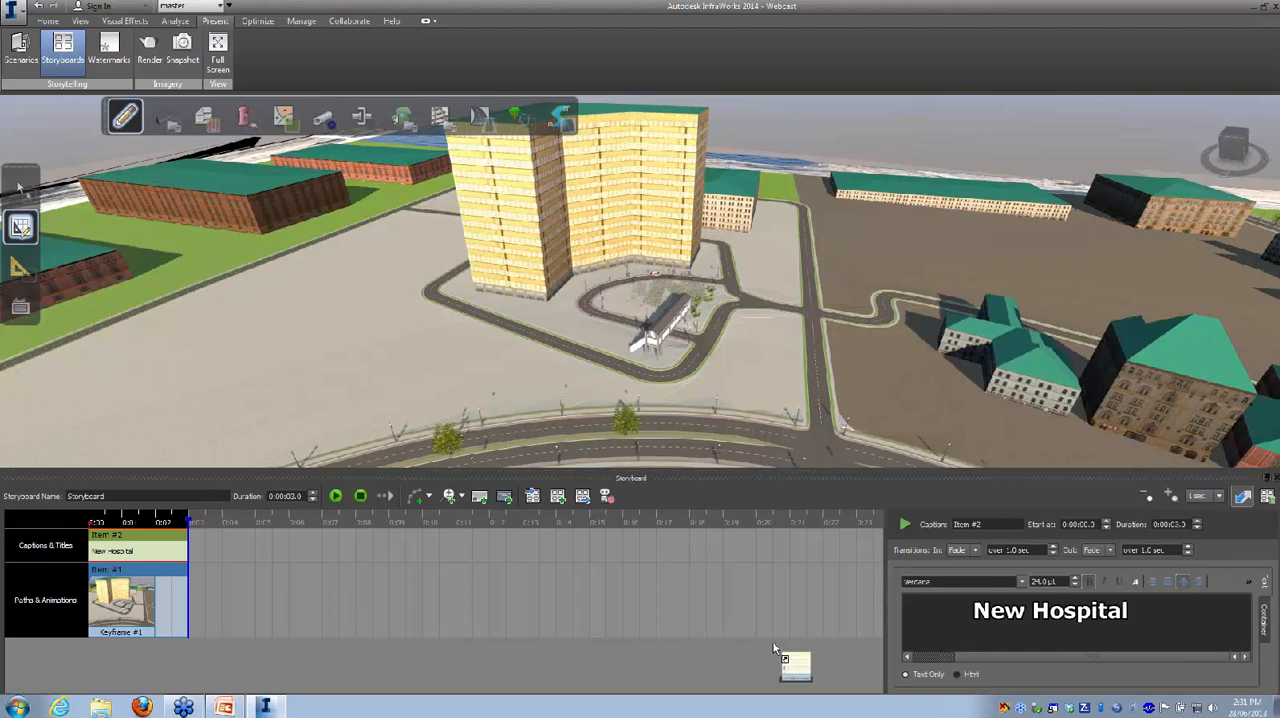
click(359, 494)
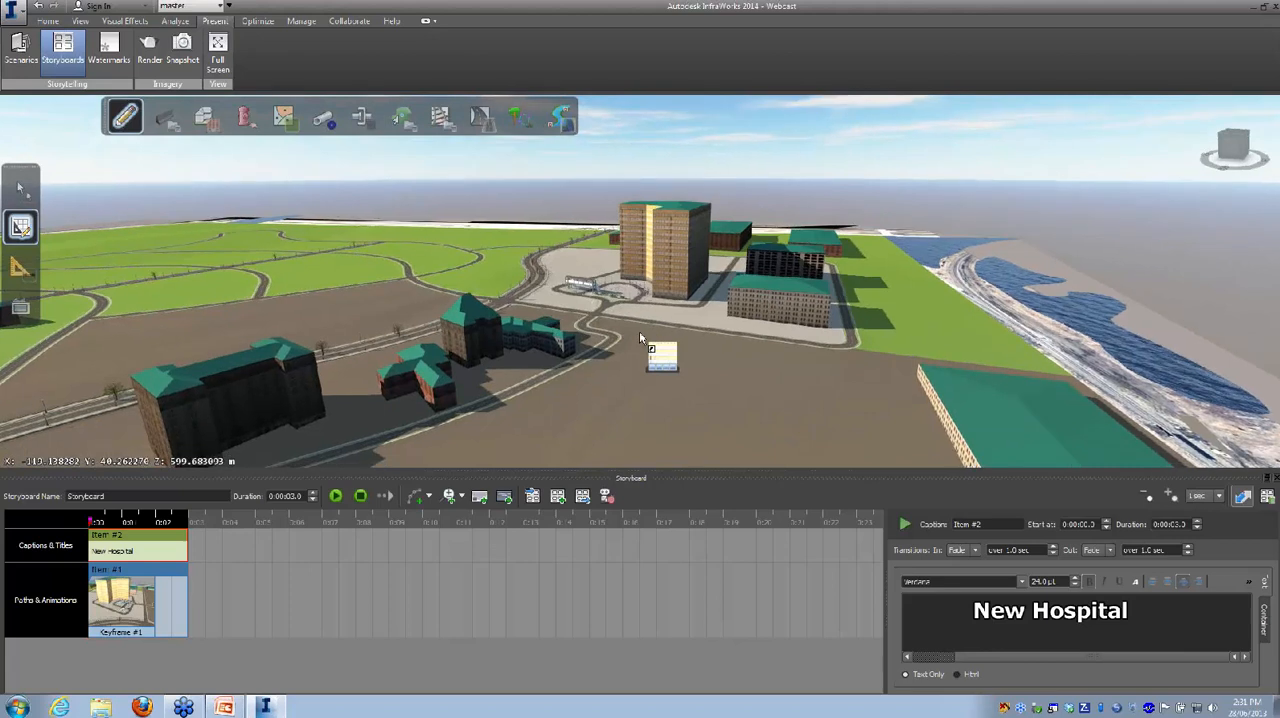
Step: Add a second keyframe to the first camera path from a distant view of the tower and coastline, and play the storyboard
drag(663, 362, 153, 607)
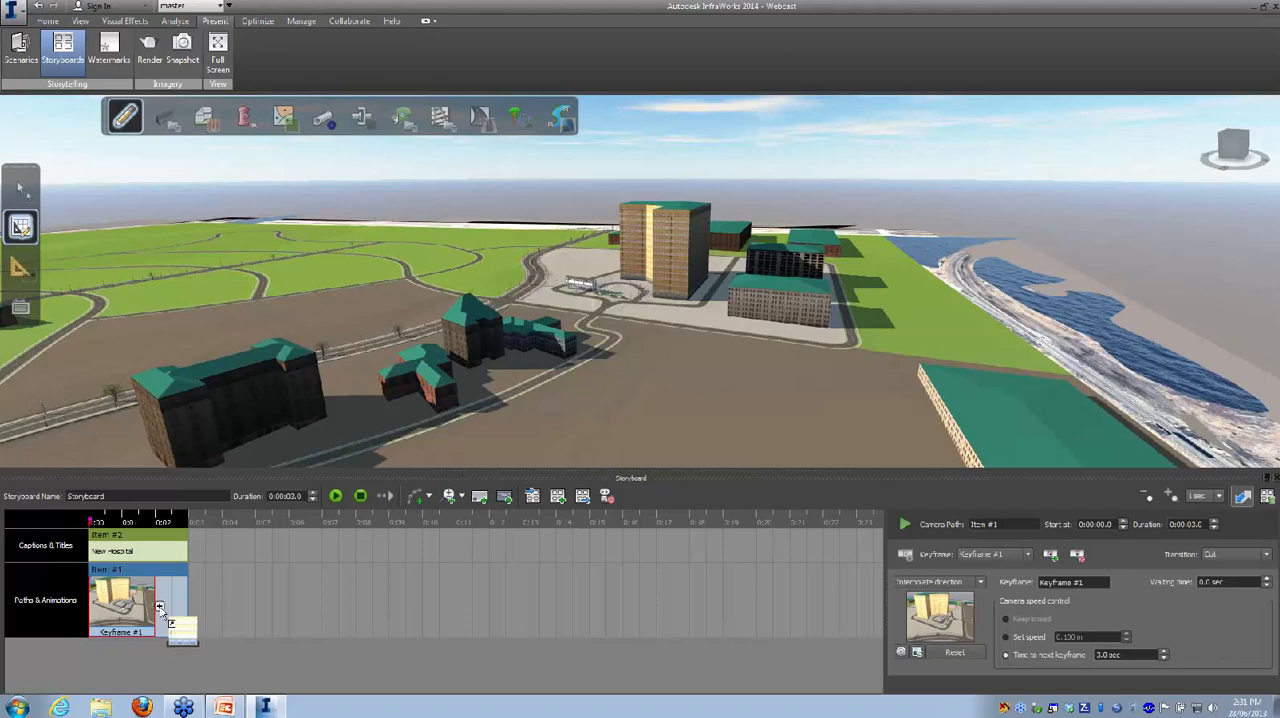
click(159, 607)
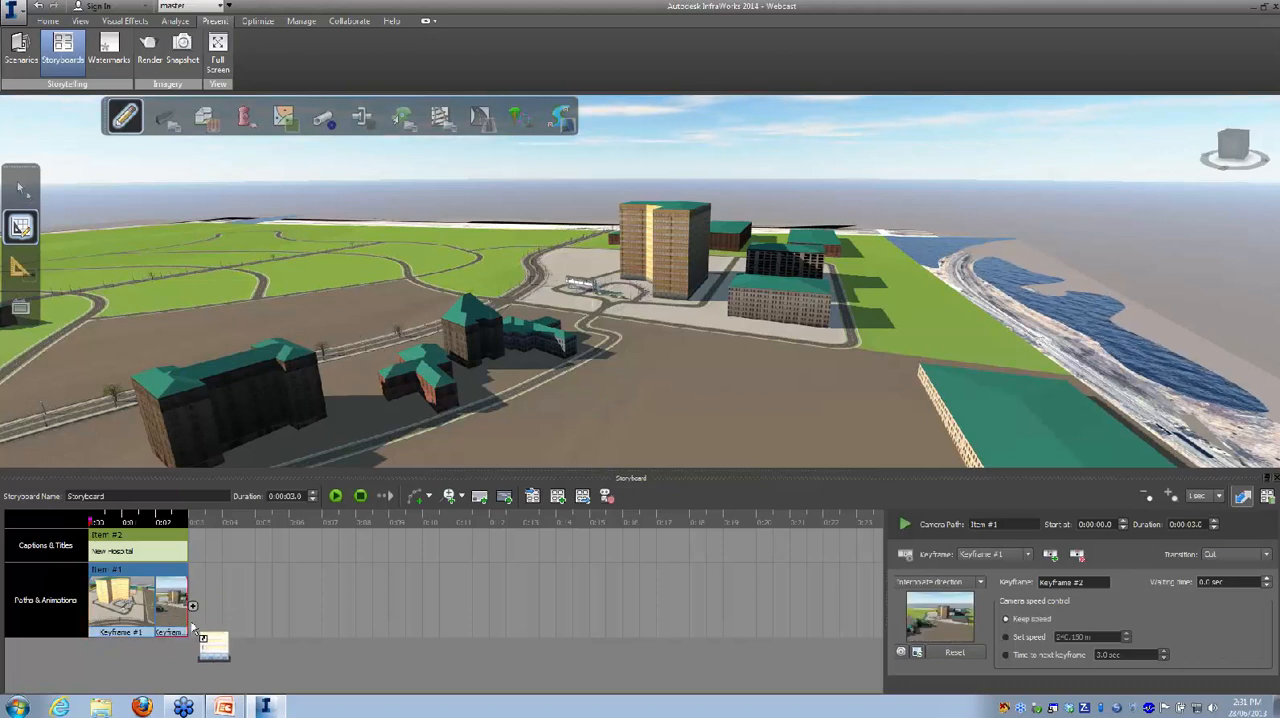
click(336, 496)
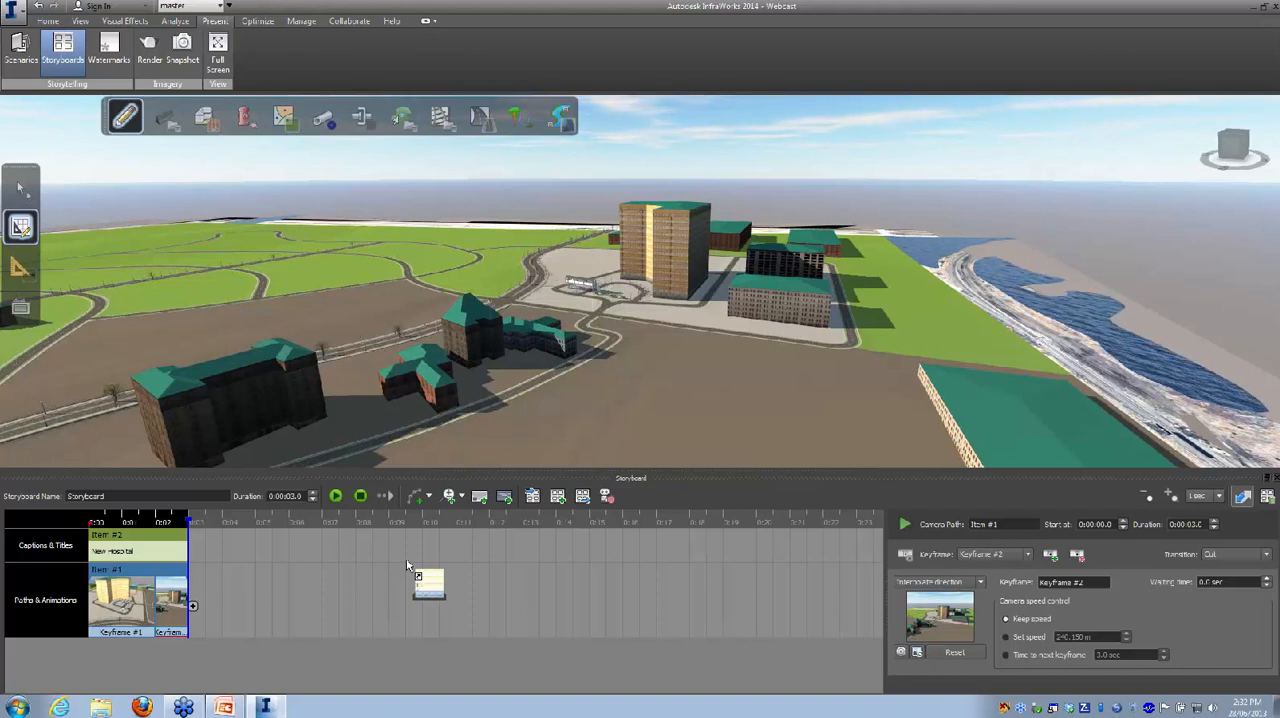
Step: Create a camera path from the curved design road in front of the tower, then deselect the road
drag(406, 558, 627, 340)
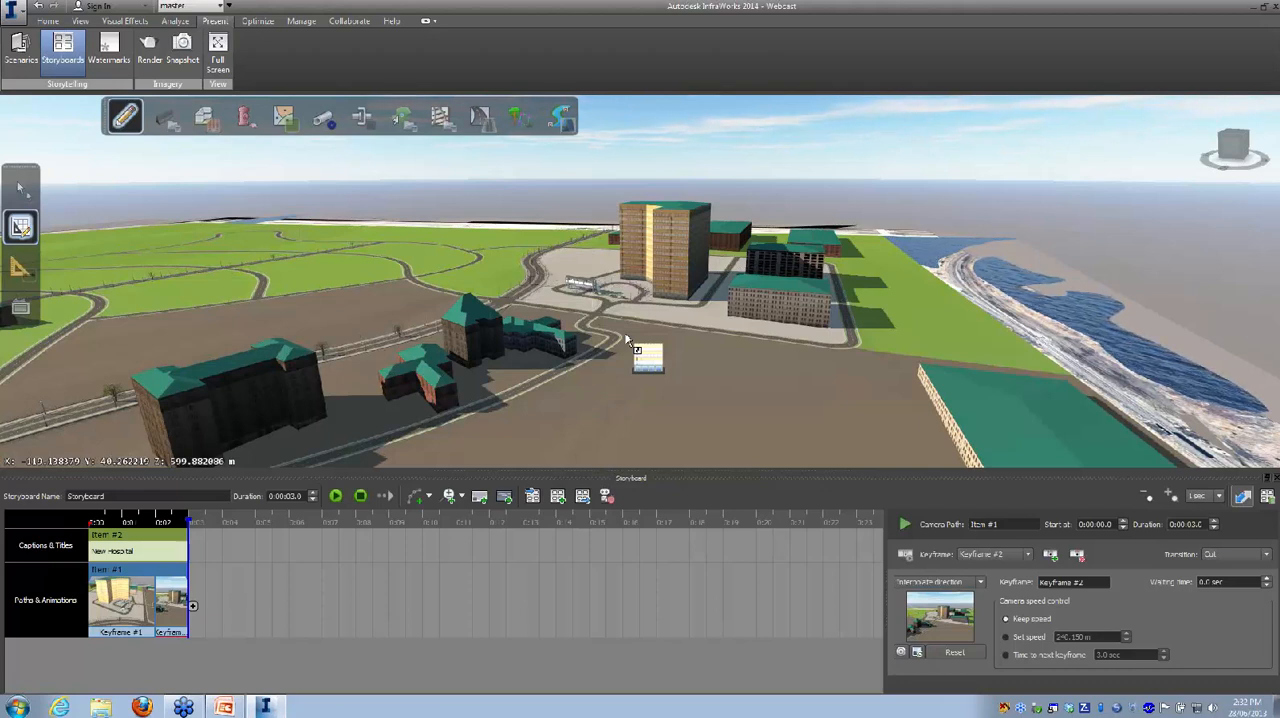
drag(623, 315, 626, 315)
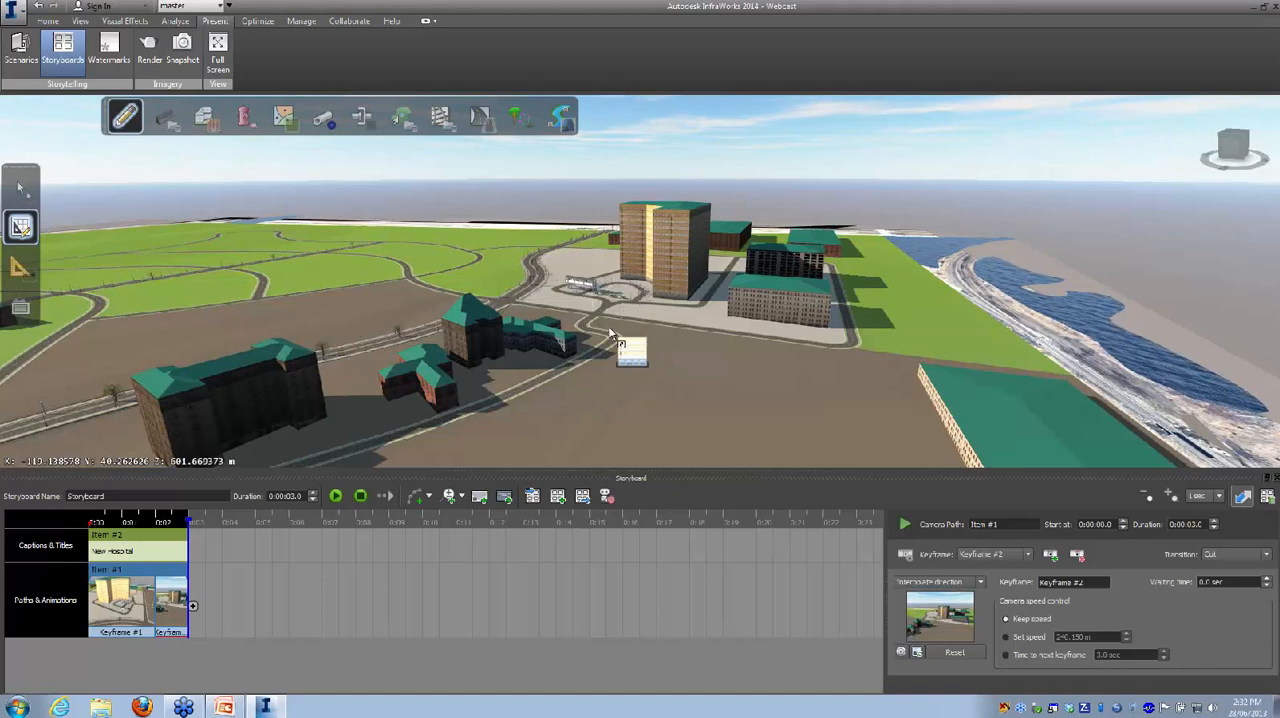
scroll(627, 311, up, 5)
scroll(623, 326, up, 5)
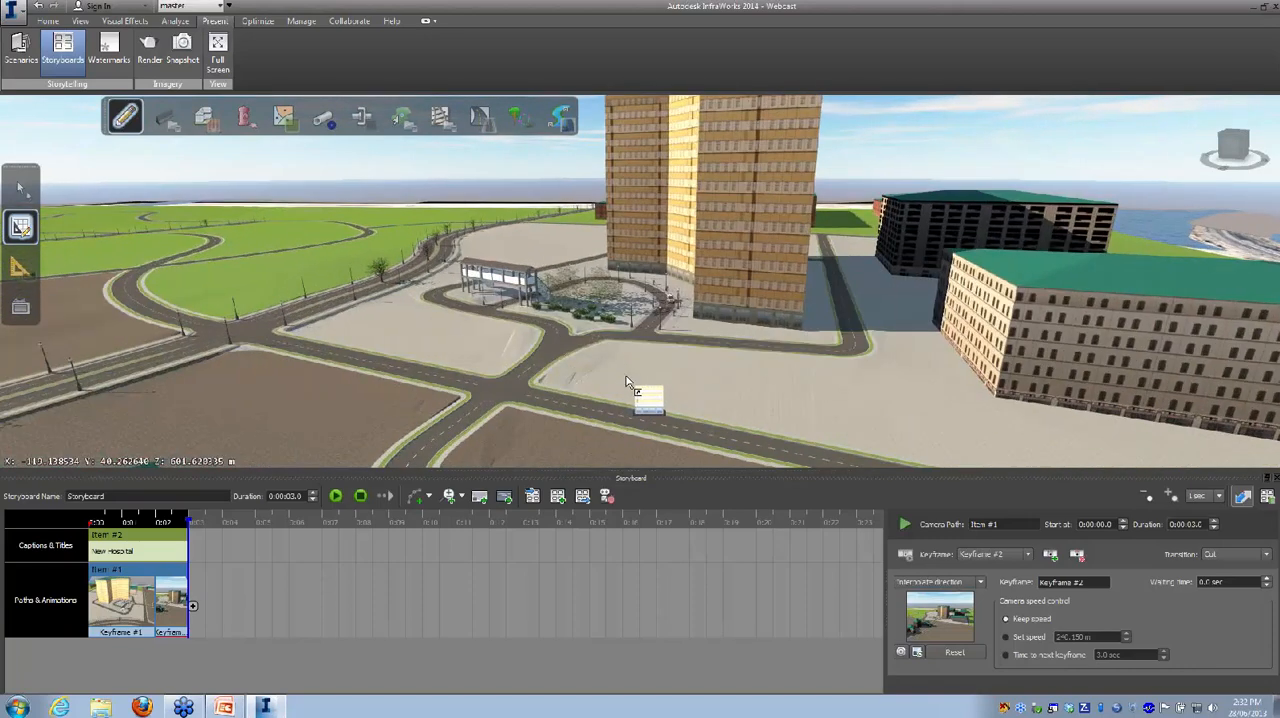
drag(616, 410, 436, 503)
click(431, 498)
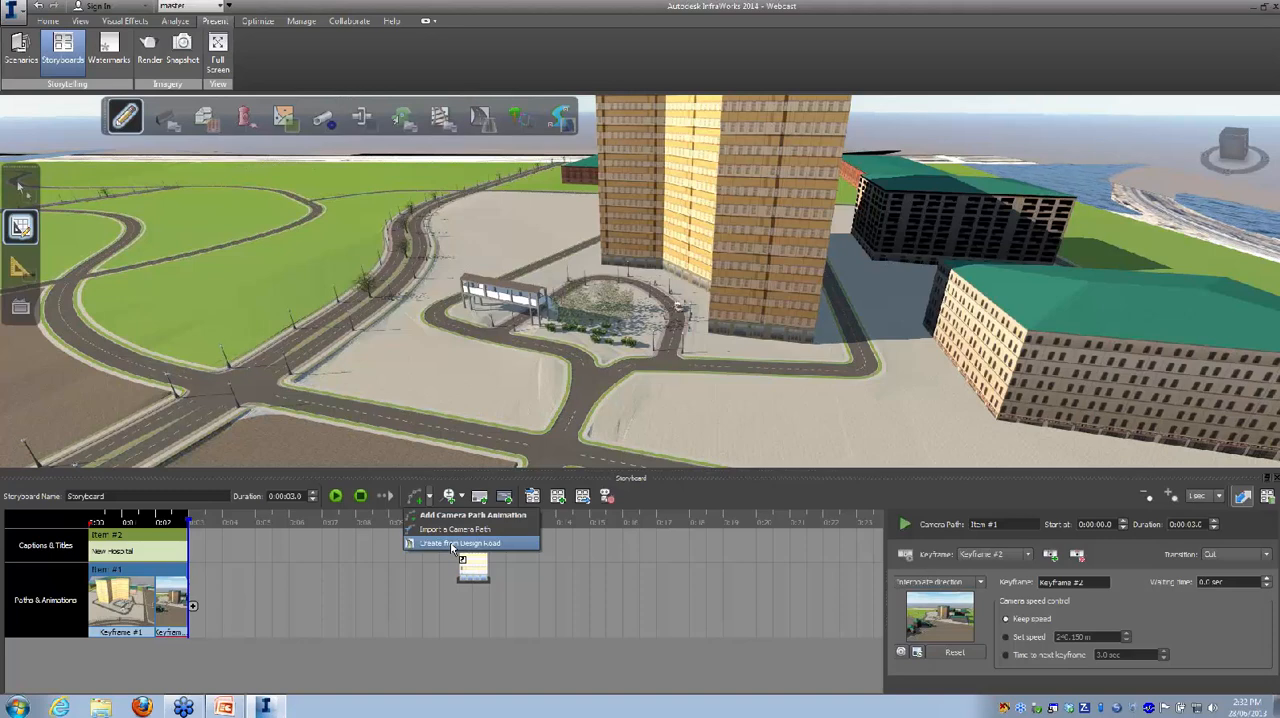
click(452, 543)
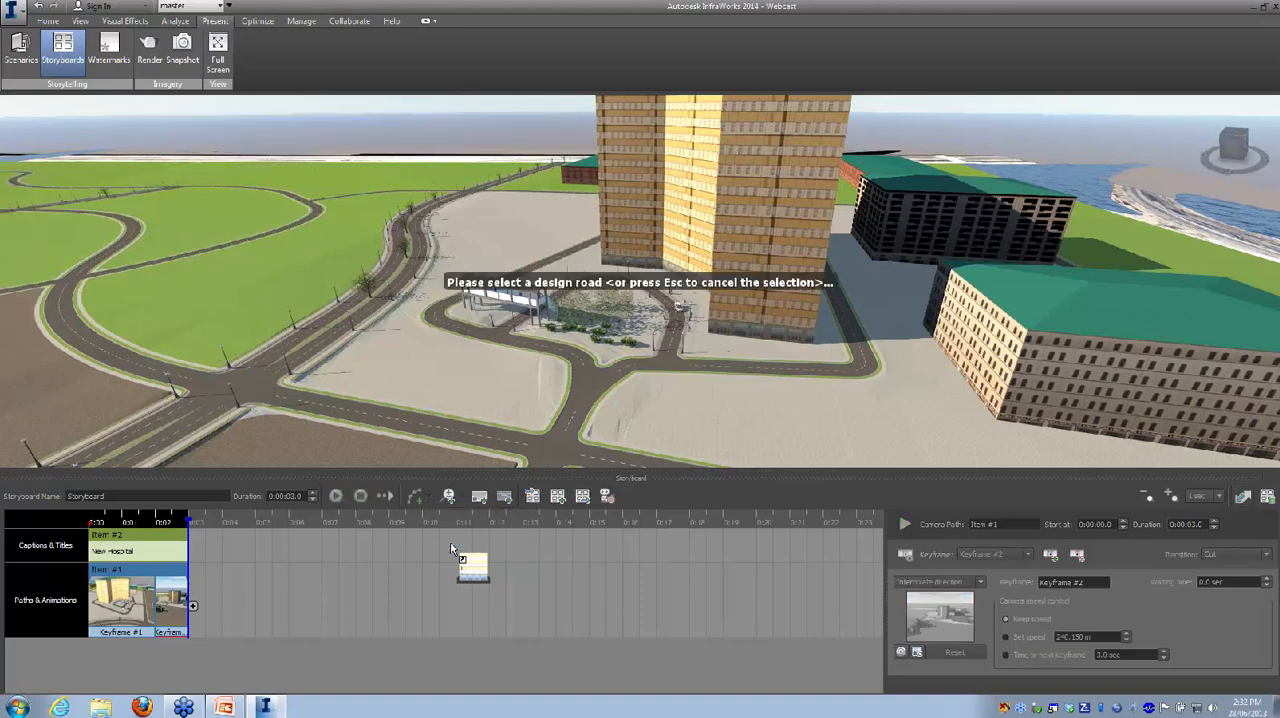
click(670, 355)
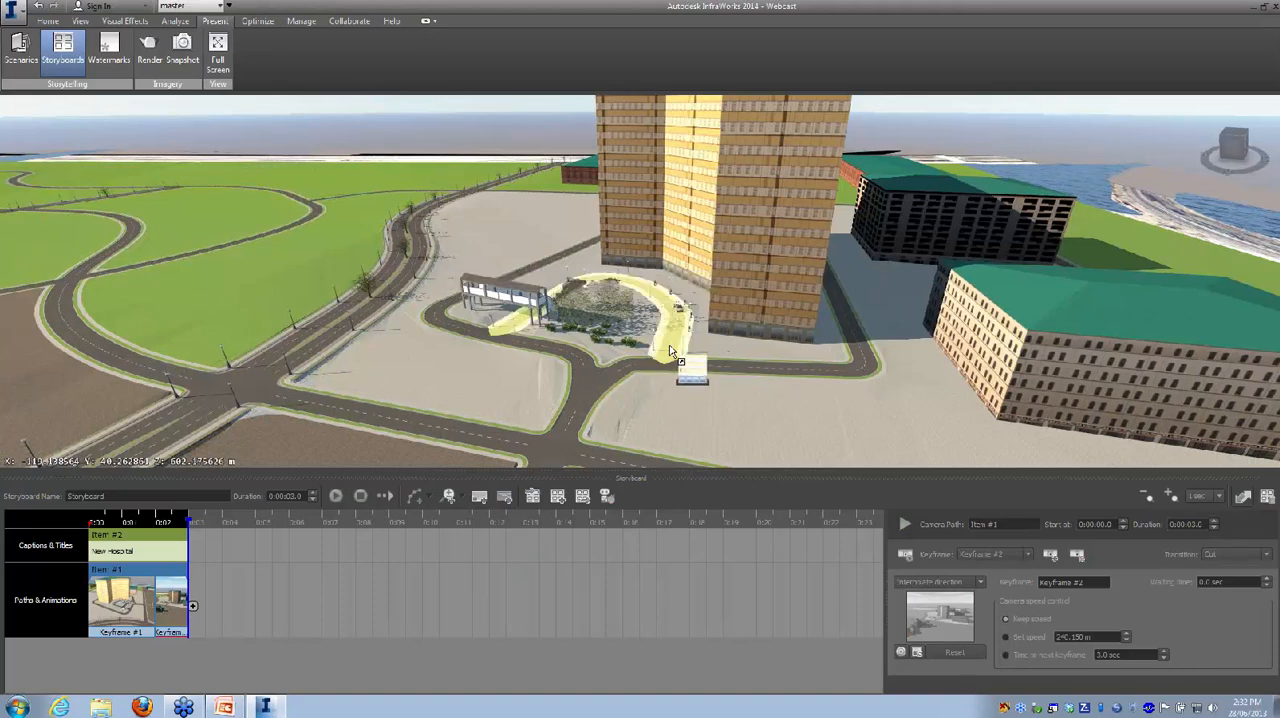
click(676, 402)
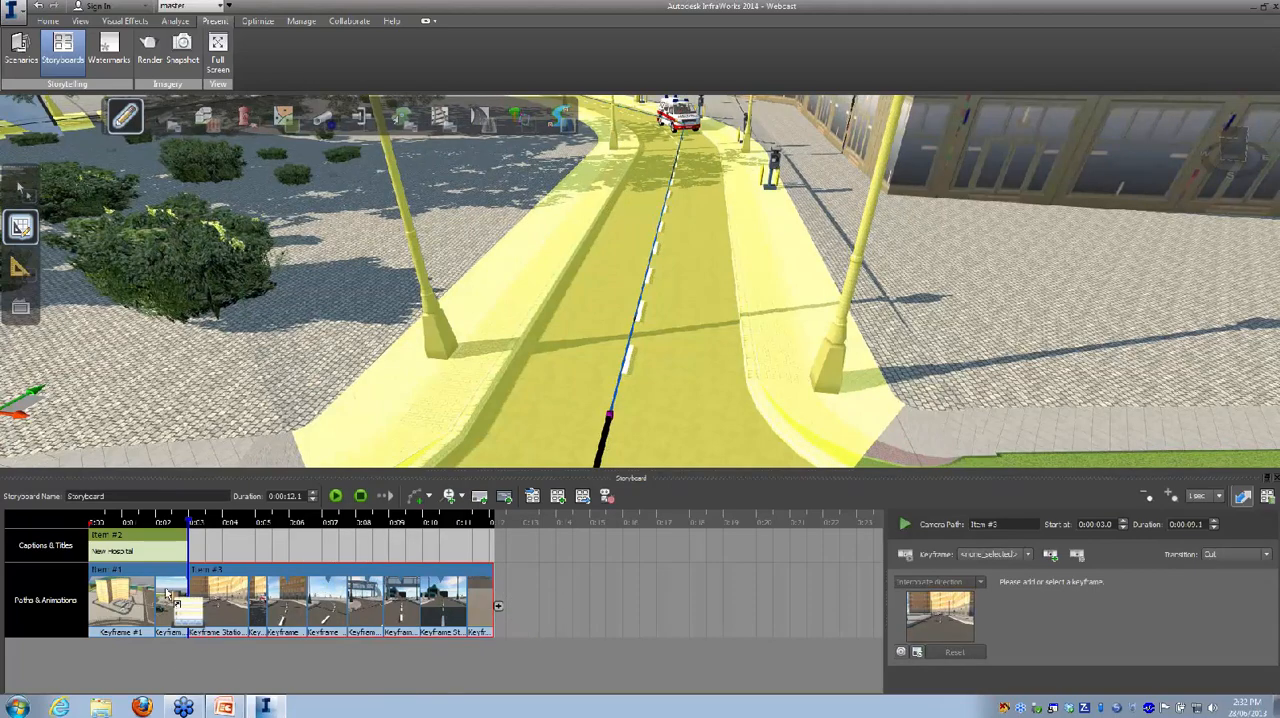
scroll(622, 357, down, 3)
scroll(610, 355, down, 2)
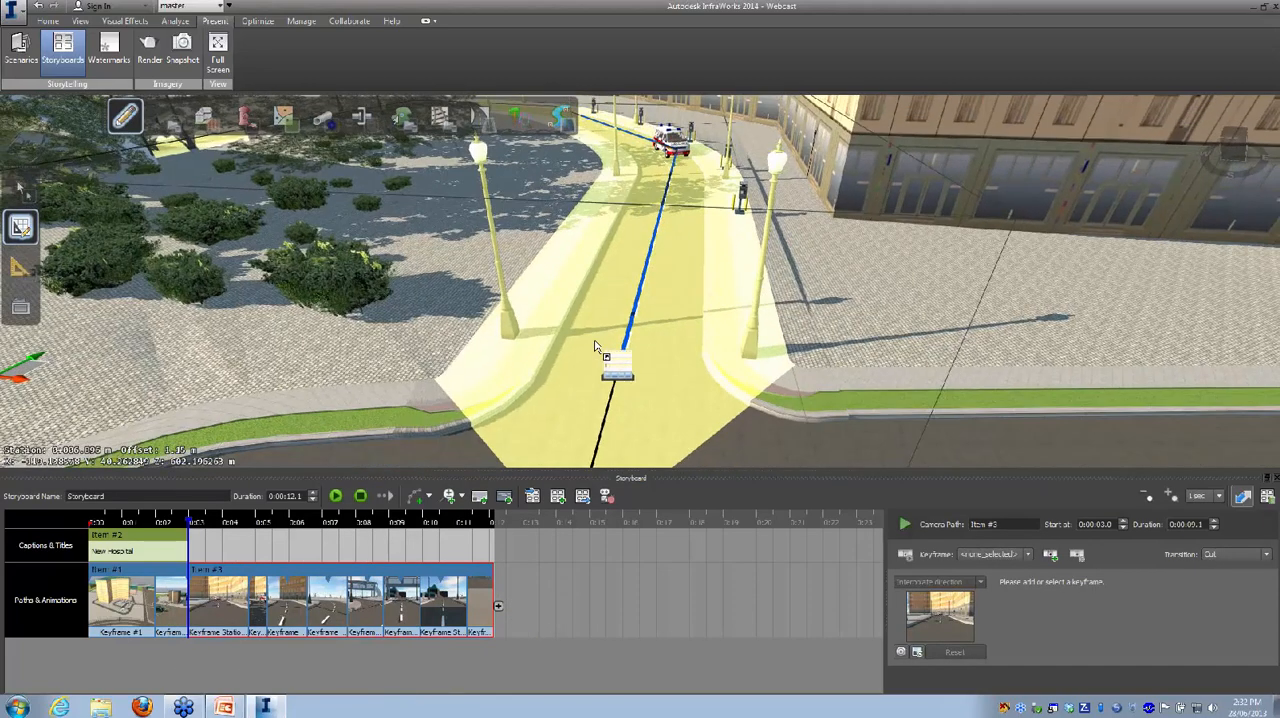
key(Escape)
Step: Try inserting an extra keyframe after the first keyframe of the road camera path, then delete it
drag(586, 379, 590, 342)
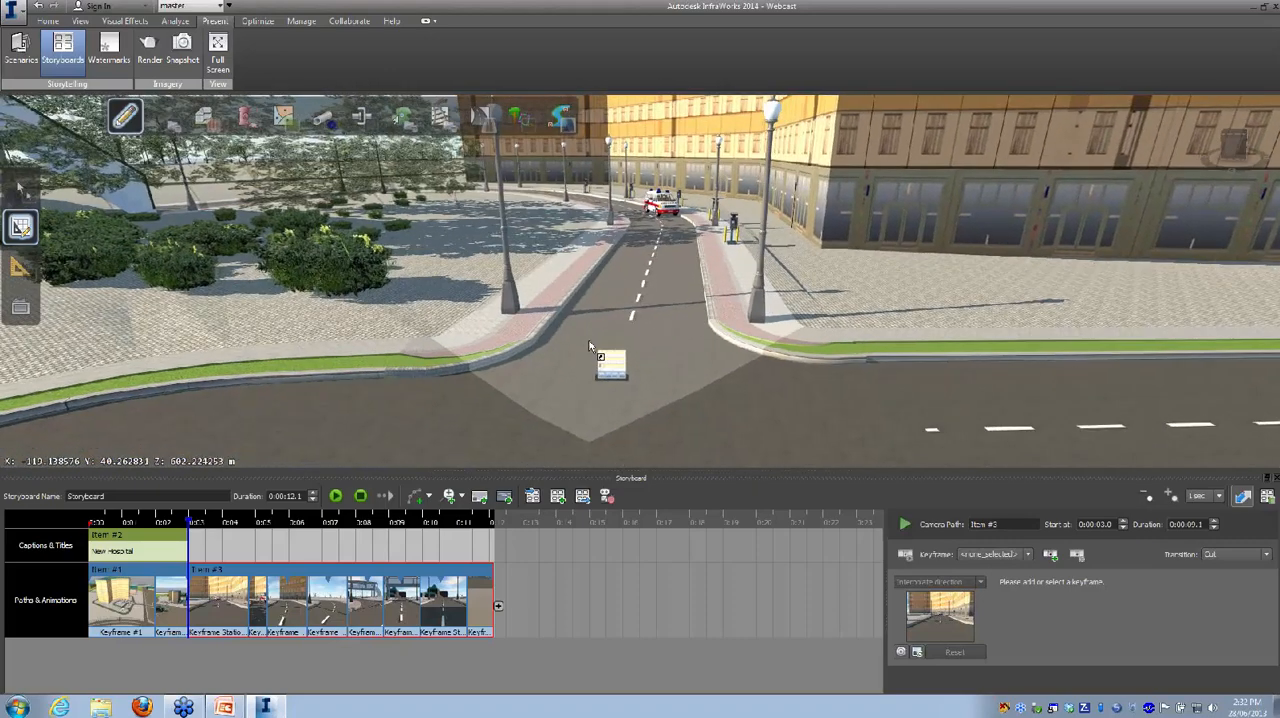
mouse_move(219, 604)
mouse_down()
mouse_move(186, 620)
mouse_move(175, 608)
mouse_move(216, 610)
mouse_up()
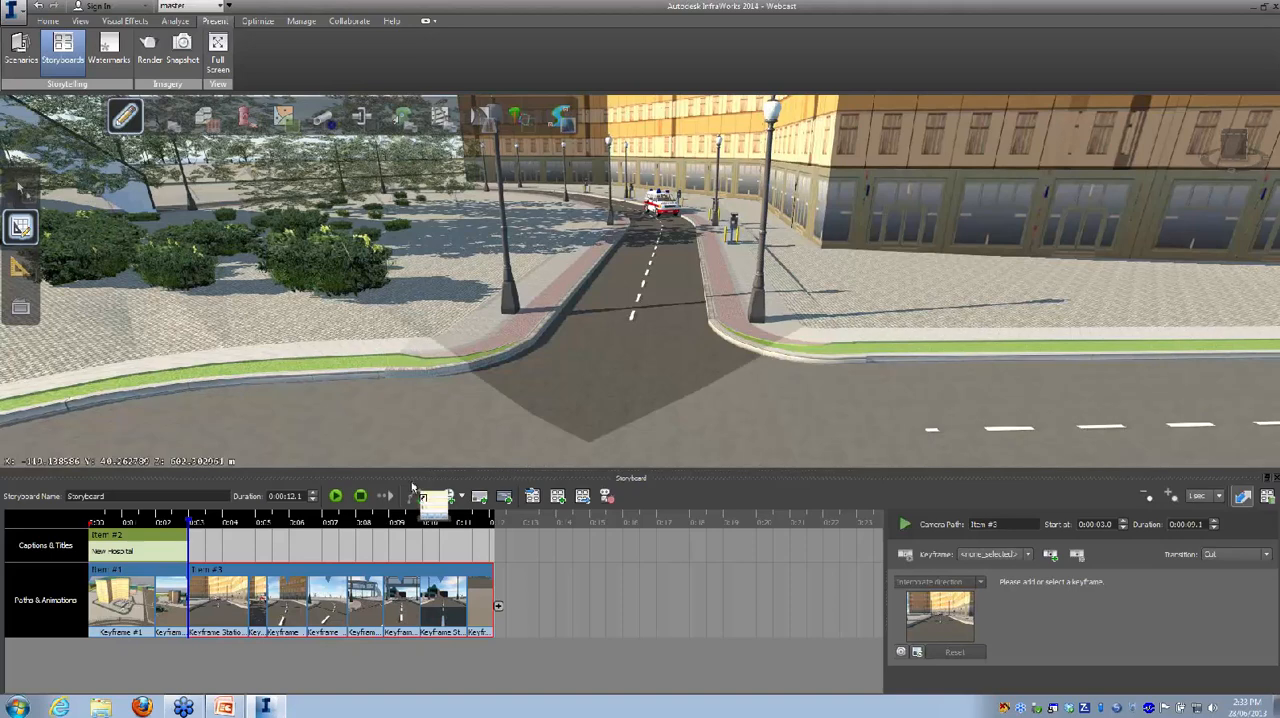
click(218, 606)
drag(217, 606, 259, 596)
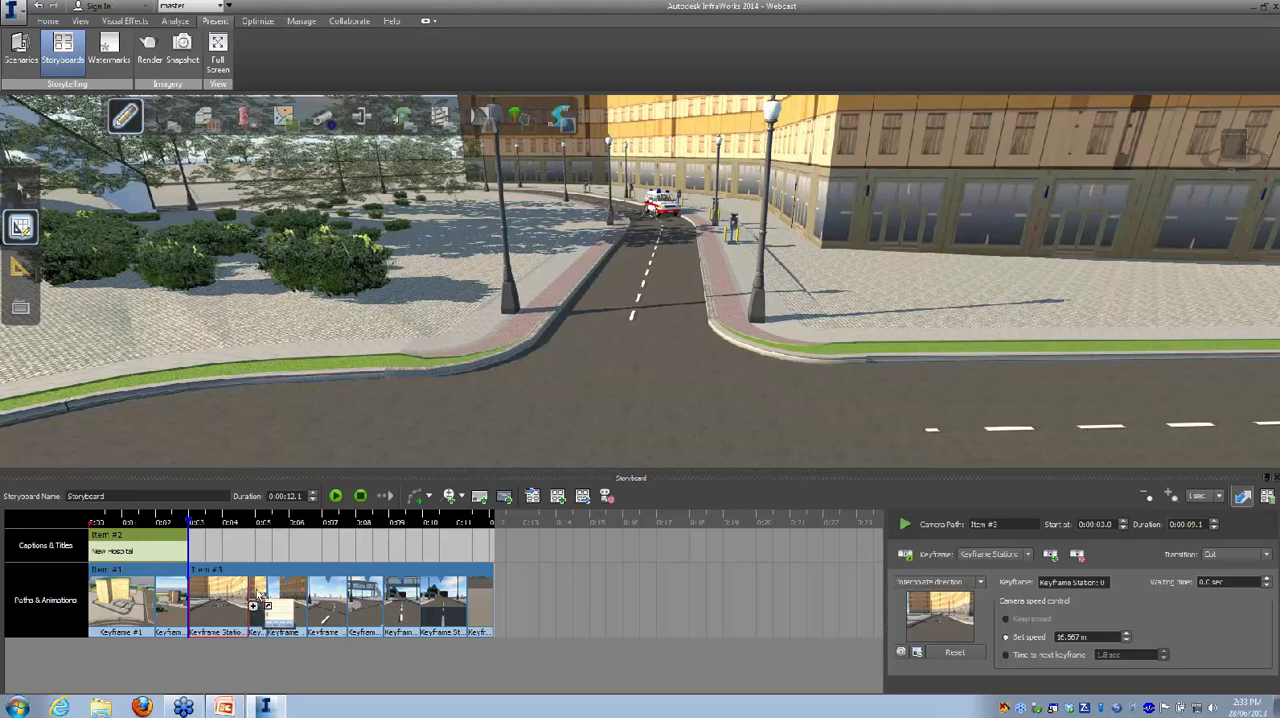
drag(258, 594, 227, 616)
right_click(226, 612)
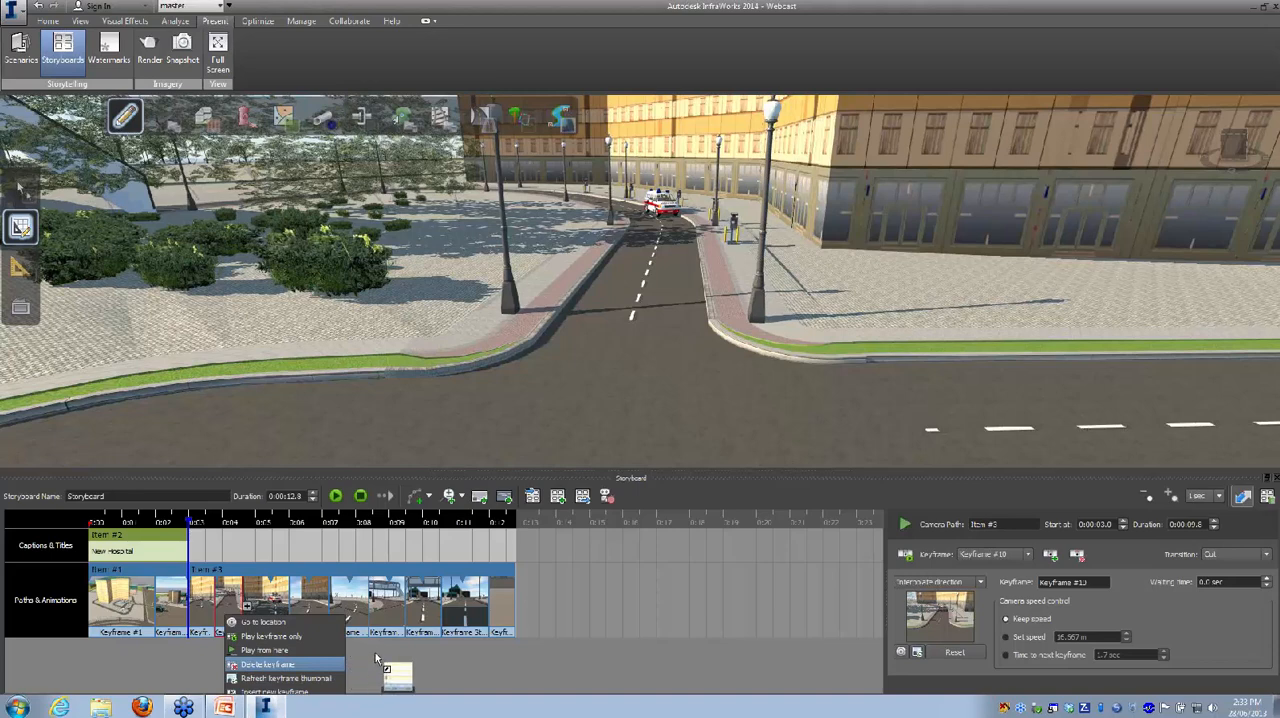
key(Return)
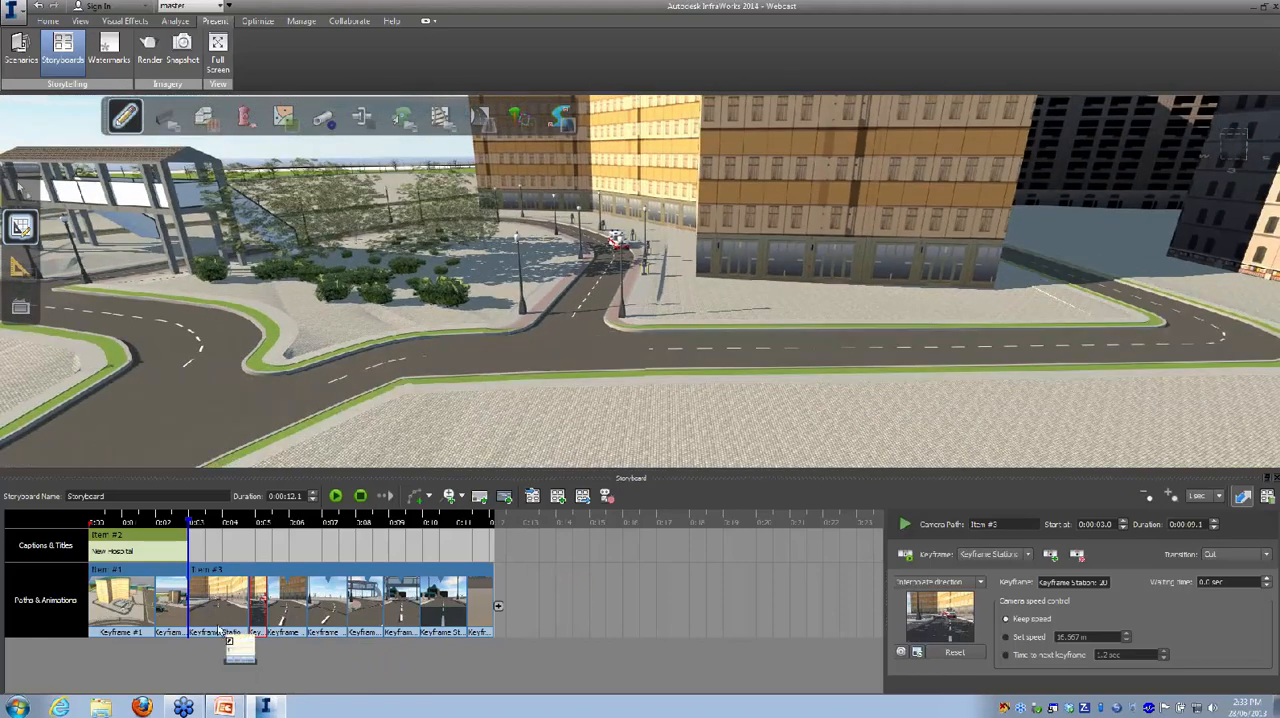
Step: Go to the location of the road path's first keyframe and add that view as the third keyframe of the first camera path
click(208, 622)
mouse_move(208, 622)
mouse_down()
mouse_move(290, 465)
mouse_move(215, 617)
mouse_up()
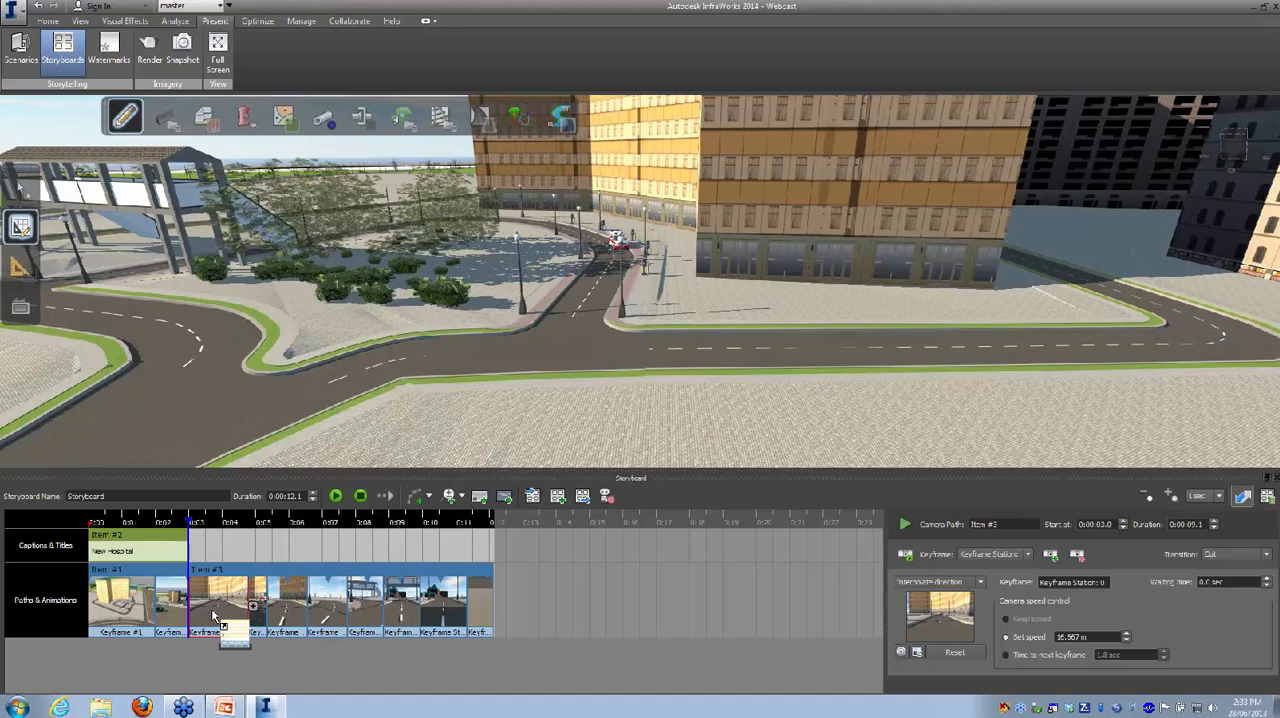
right_click(213, 617)
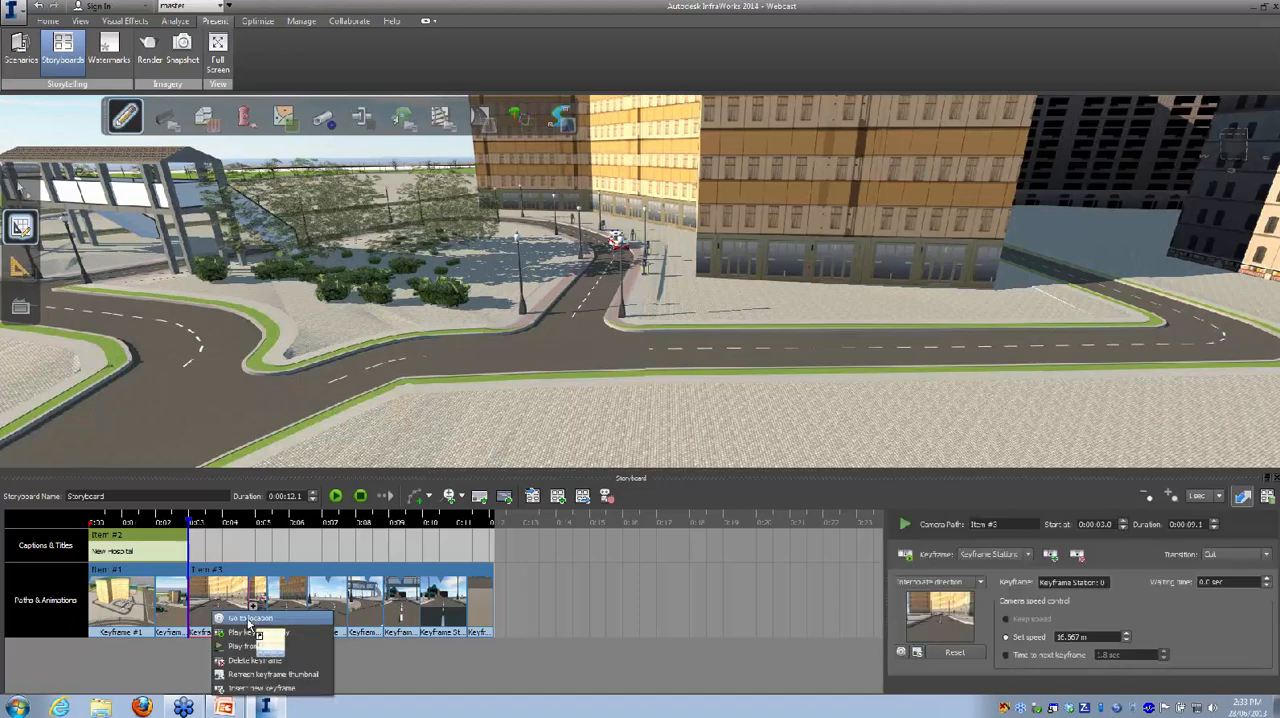
click(250, 618)
drag(244, 615, 193, 607)
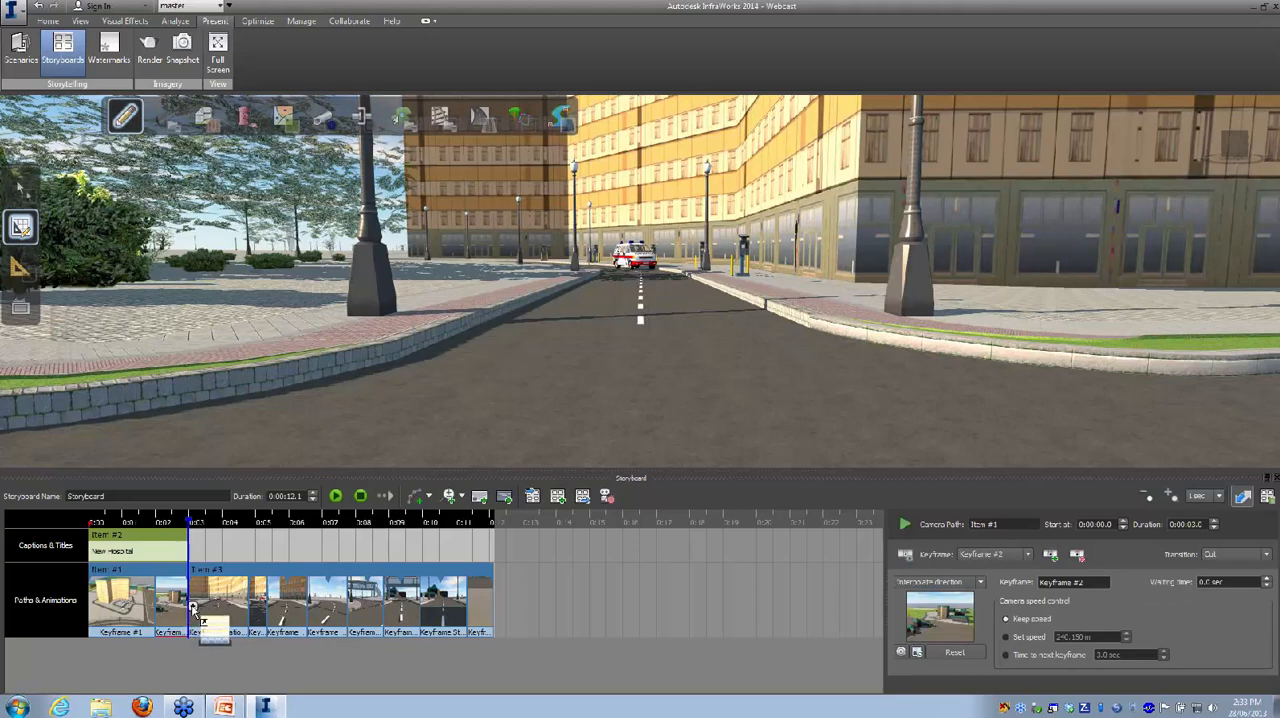
drag(193, 607, 305, 517)
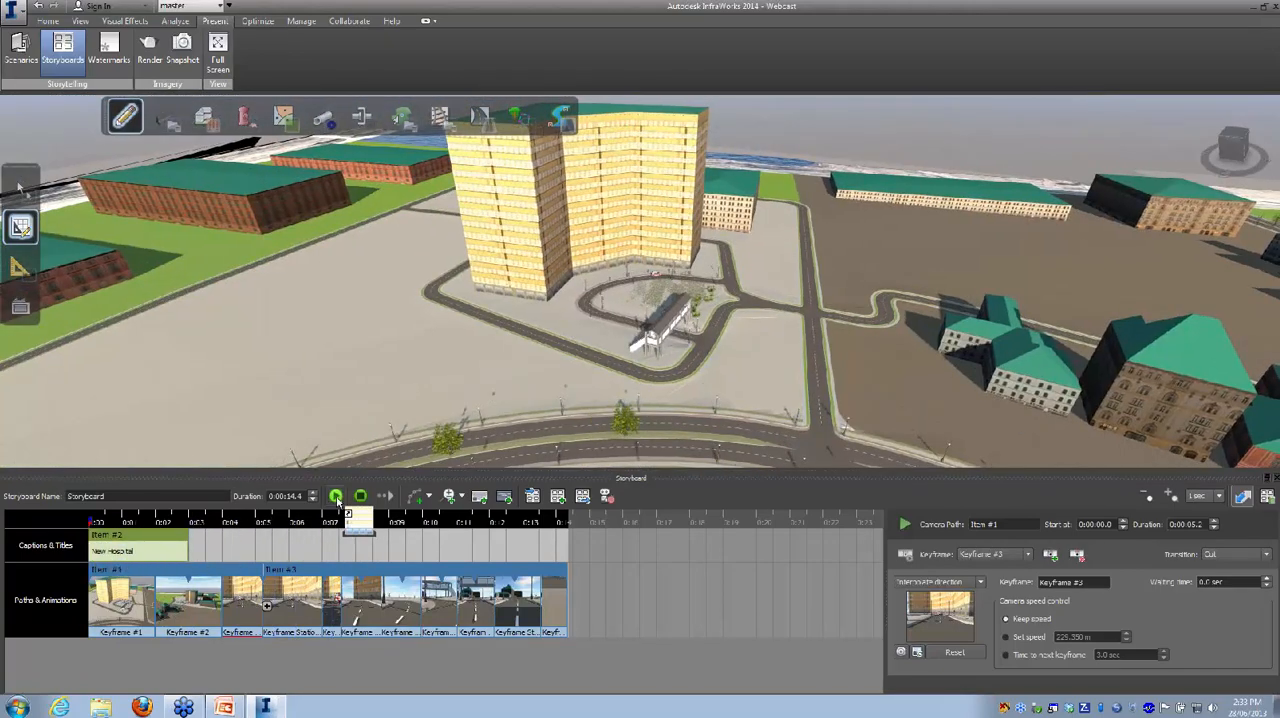
Step: Play the whole storyboard from its beginning and select the last keyframe of the road camera path
click(336, 497)
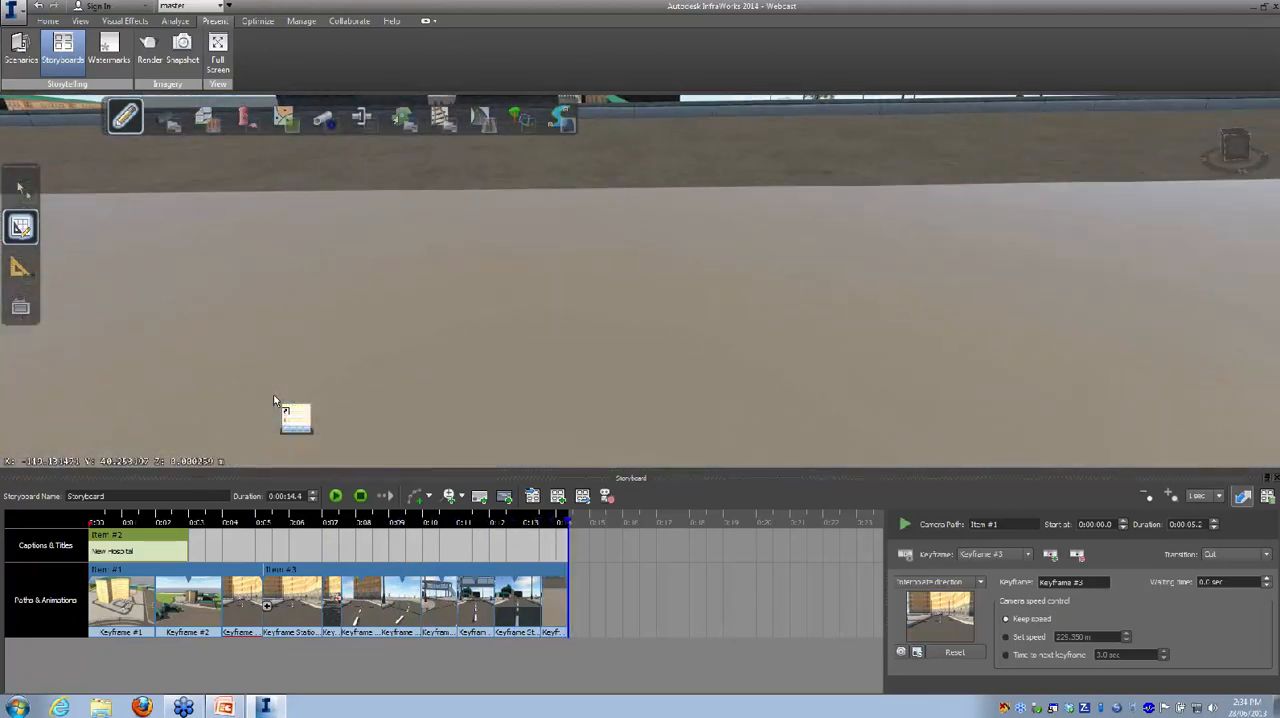
drag(274, 399, 326, 418)
drag(382, 462, 551, 617)
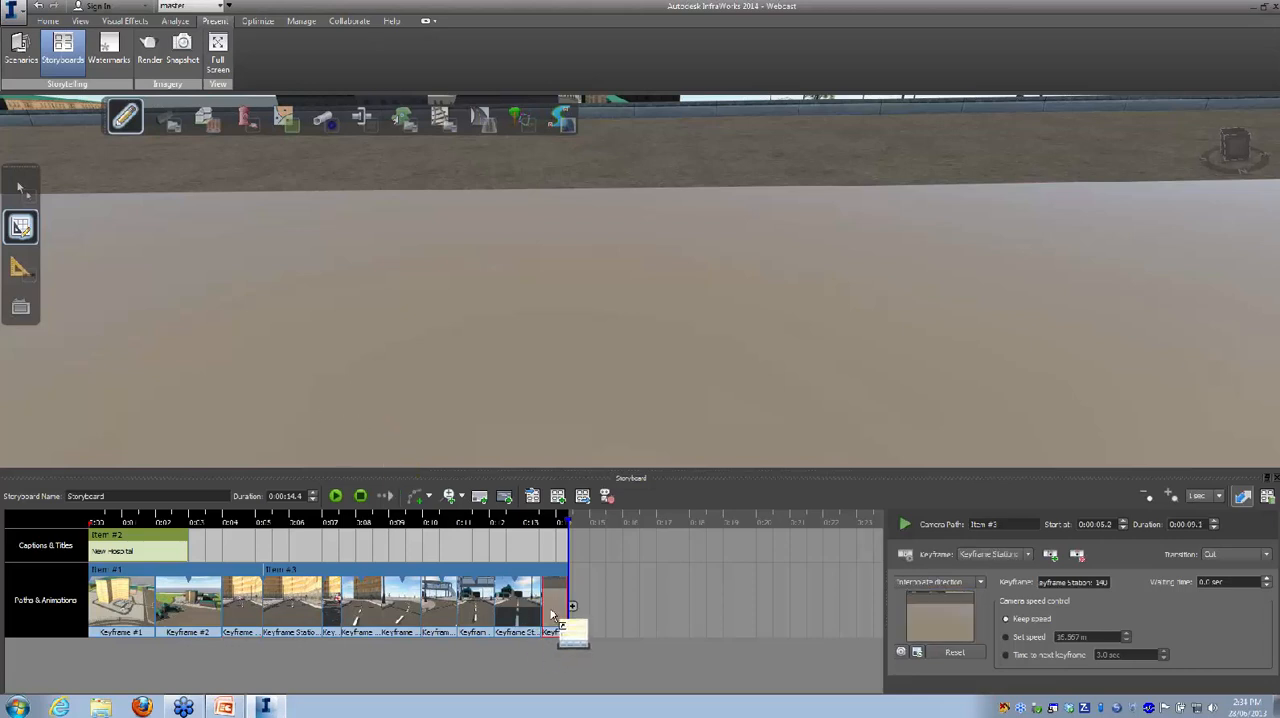
Step: Delete the road camera path's last keyframe and set the first camera path's duration to 11.2 seconds
right_click(551, 617)
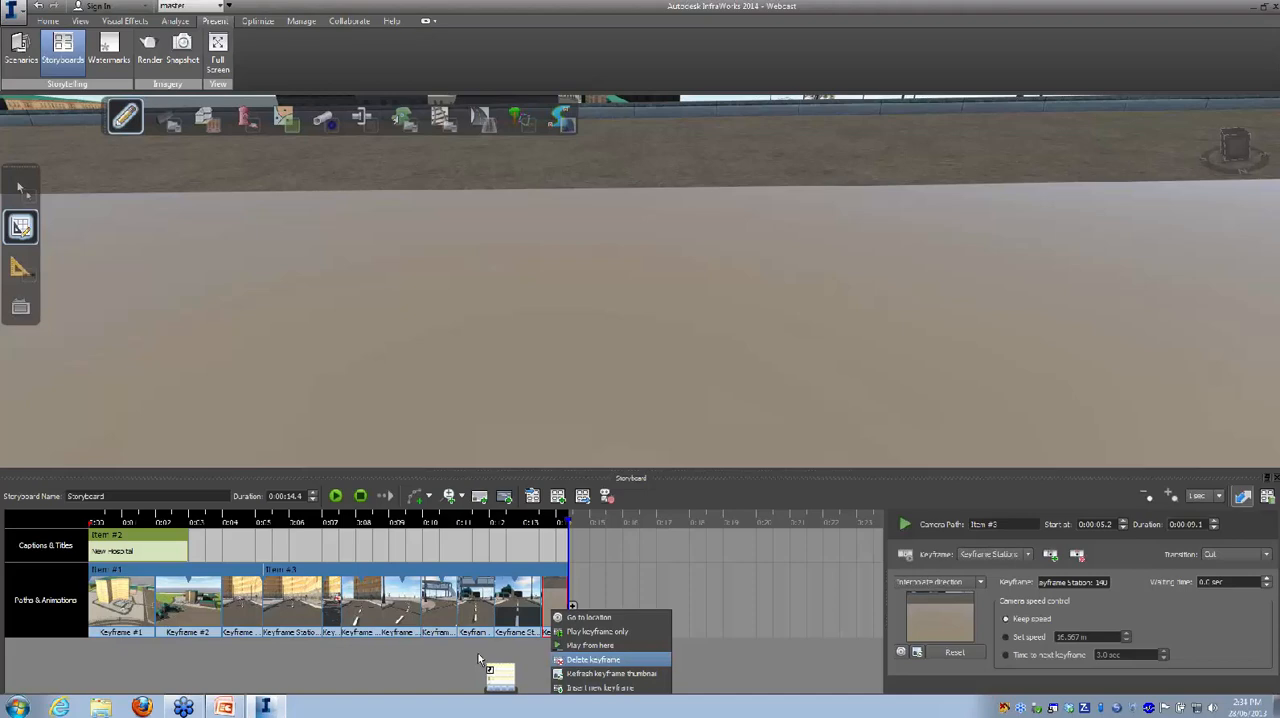
key(Return)
click(108, 605)
drag(108, 605, 1189, 525)
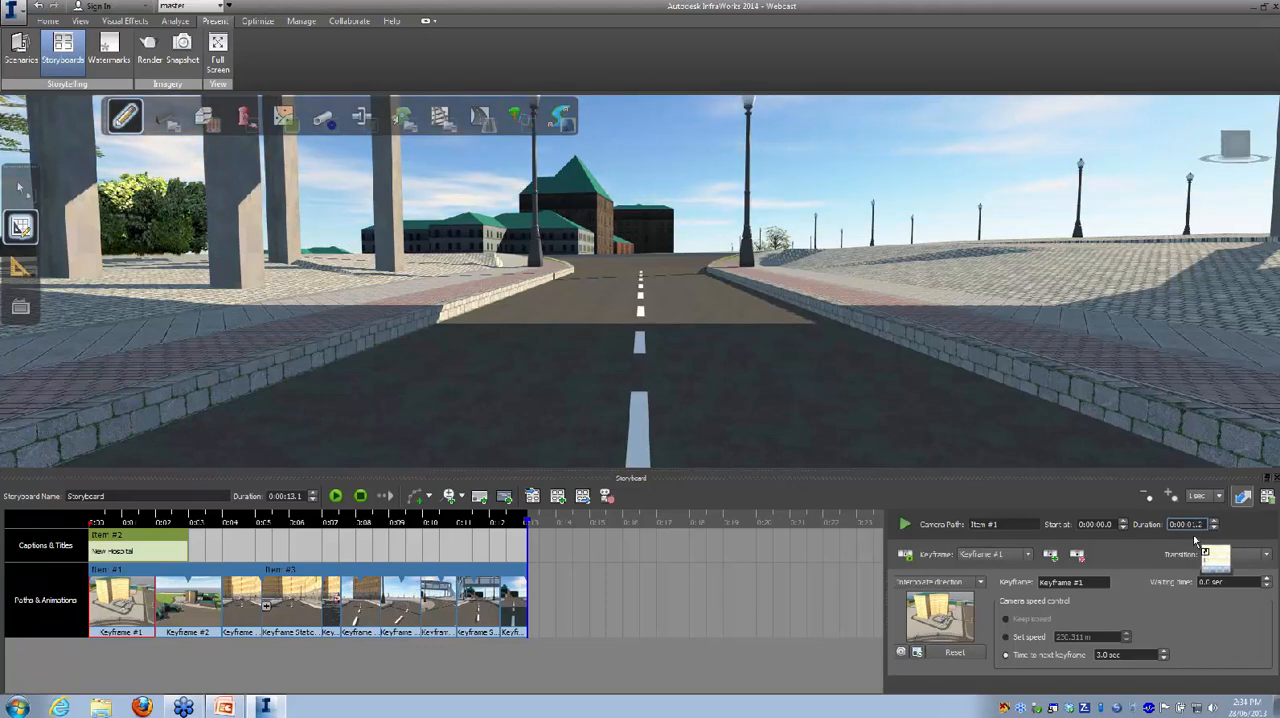
drag(1192, 528, 192, 612)
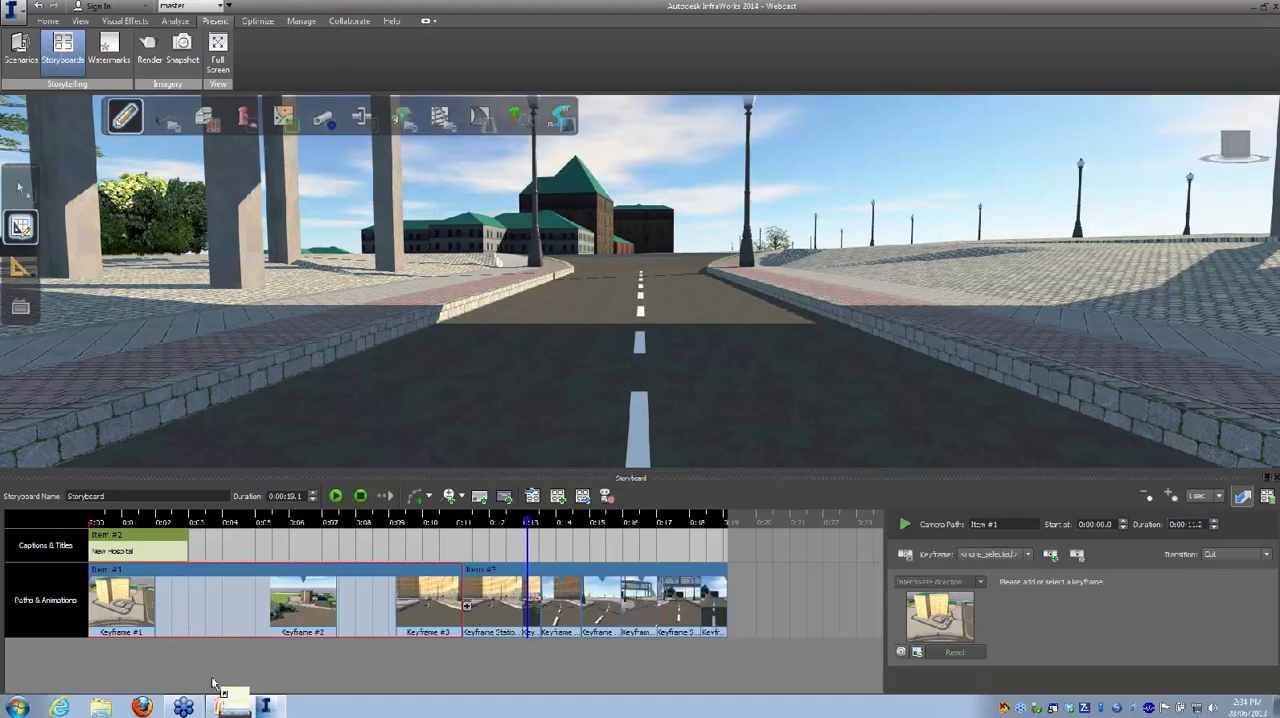
Step: Set the camera speed at the first keyframe of the road camera path to 7 m
click(325, 608)
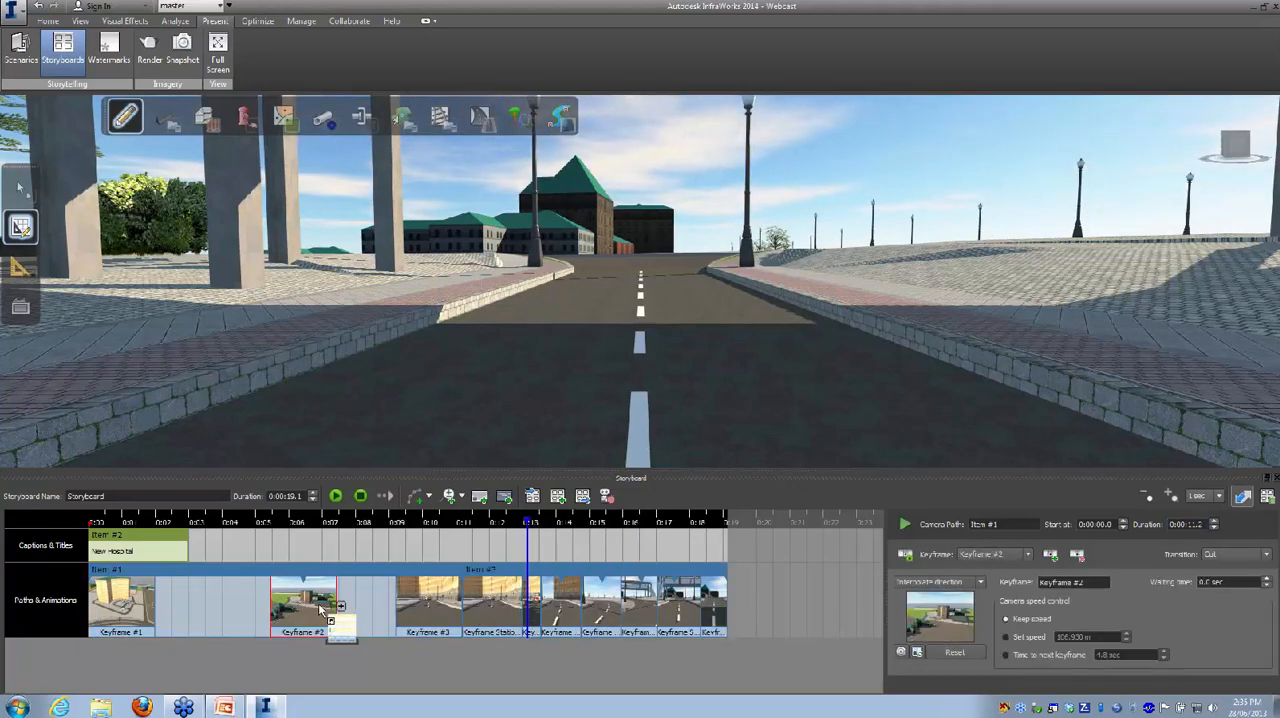
drag(1033, 614, 431, 607)
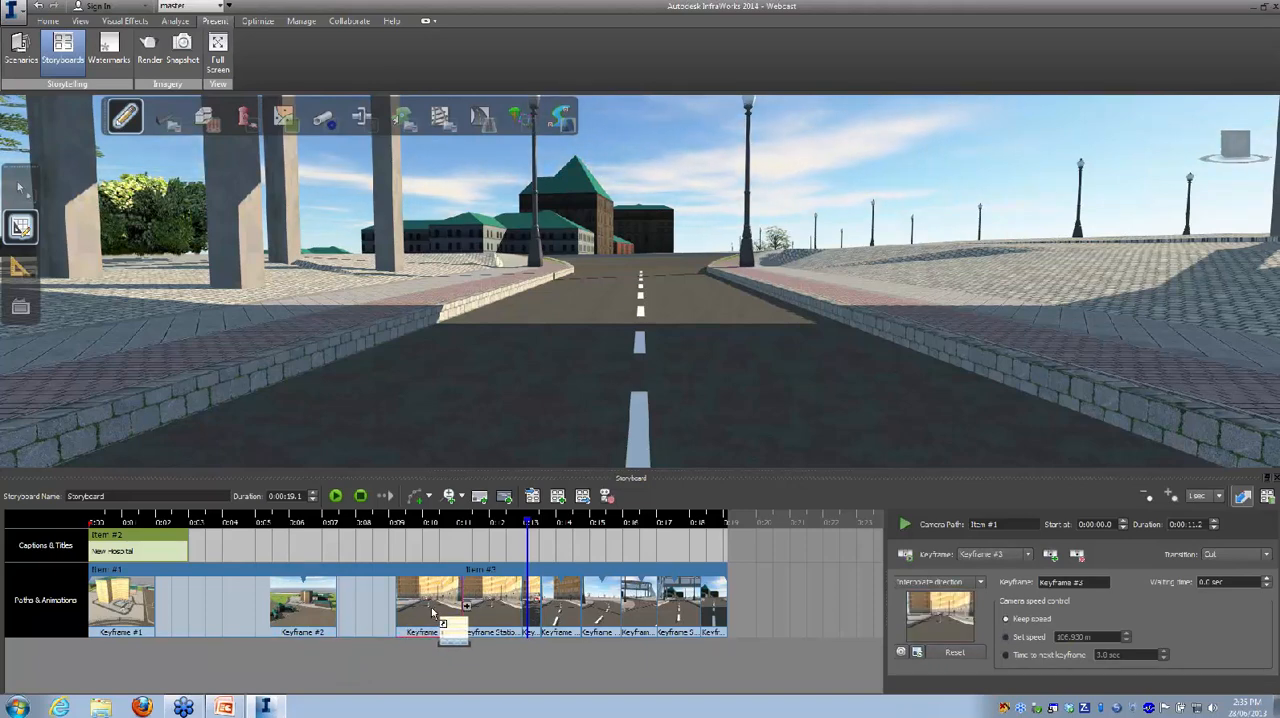
drag(428, 608, 479, 616)
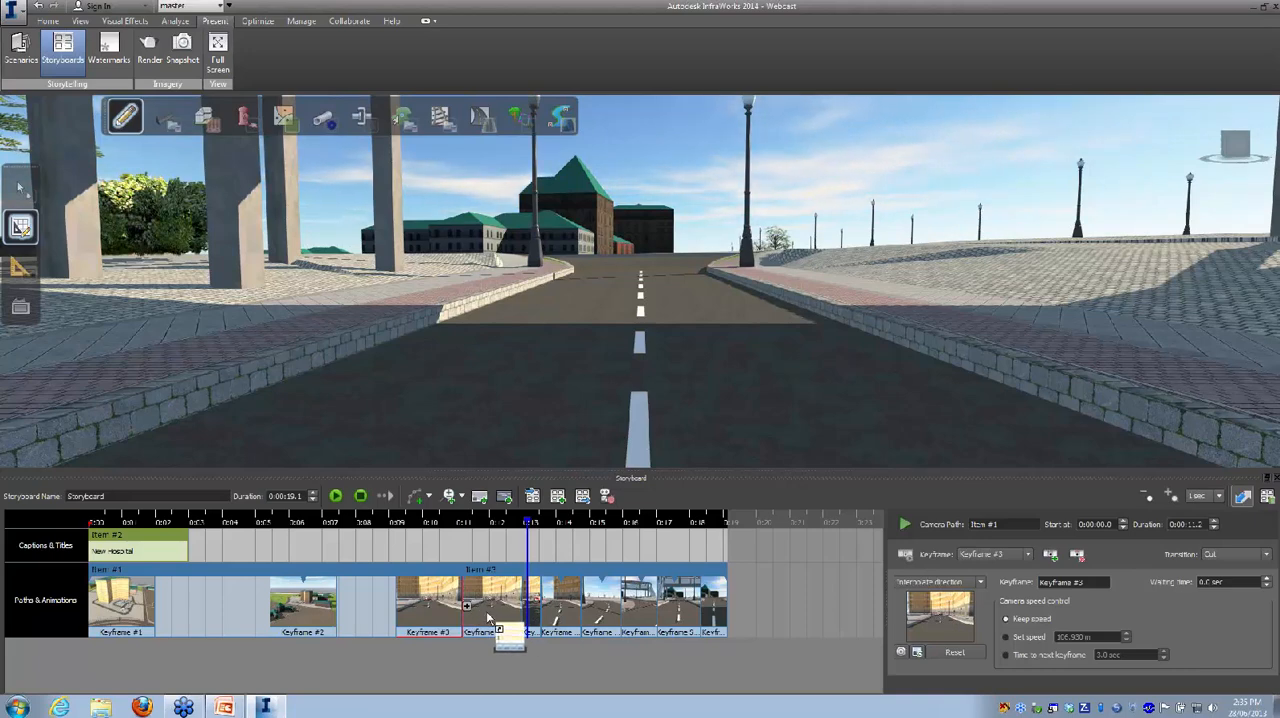
drag(486, 611, 1015, 642)
drag(1098, 640, 1059, 641)
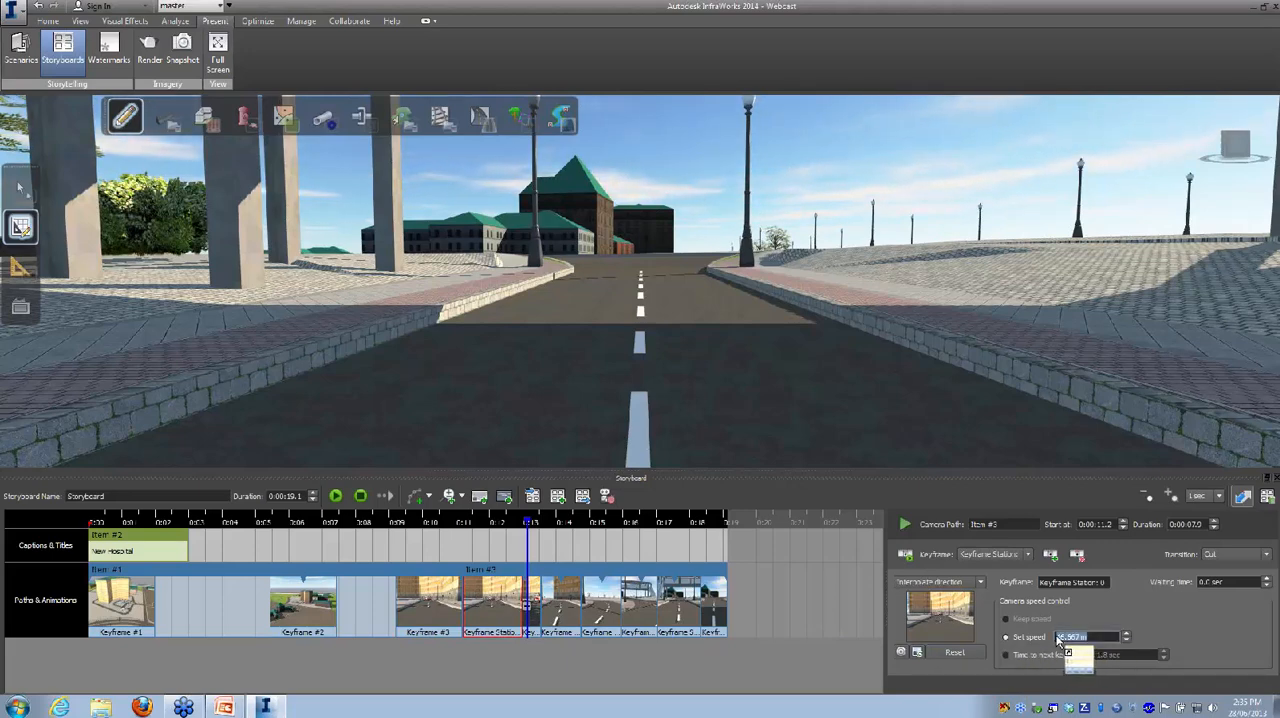
text(7m)
Step: Play the storyboard to check the slower road drive, stop it, and replay it from the beginning
drag(1148, 637, 336, 497)
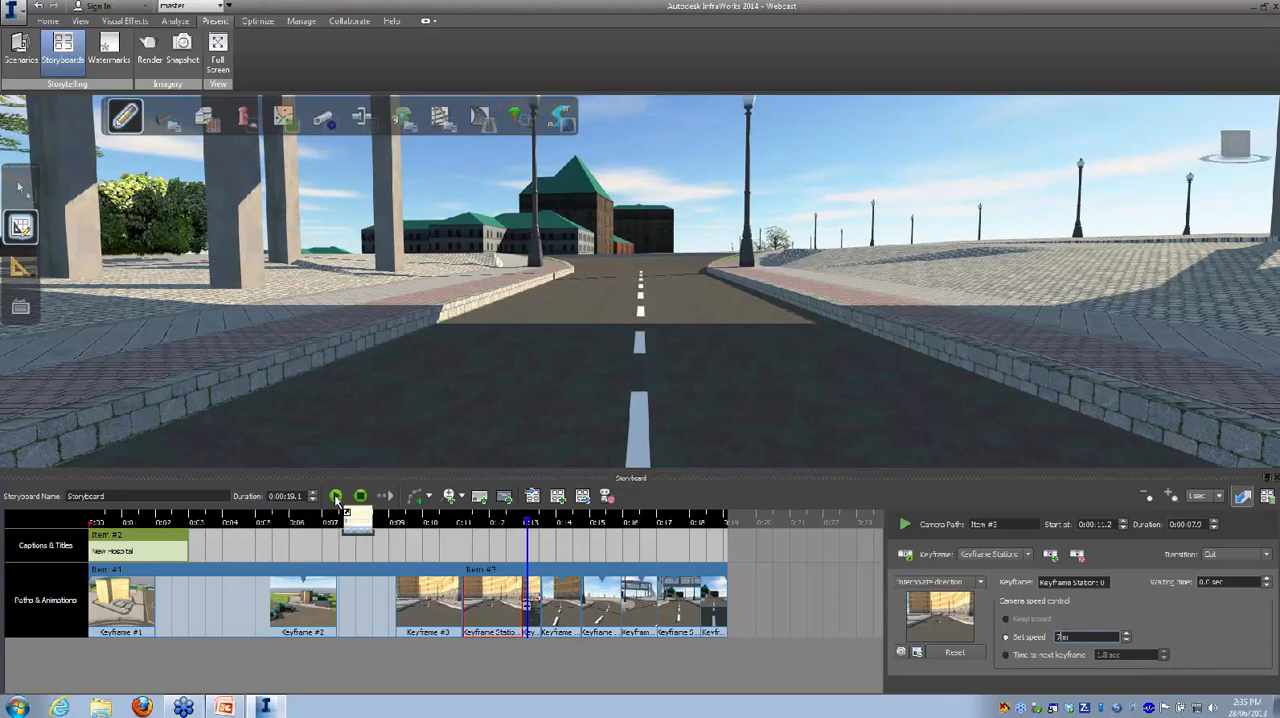
click(336, 497)
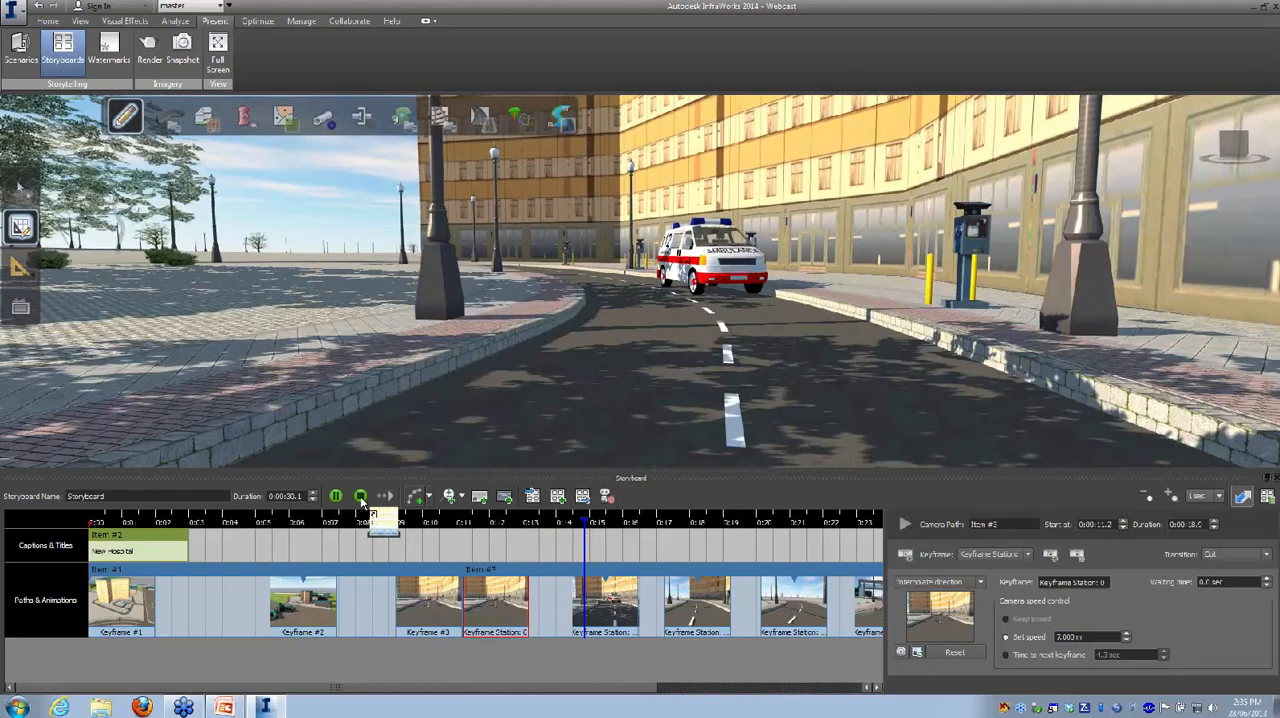
click(361, 498)
drag(112, 551, 336, 497)
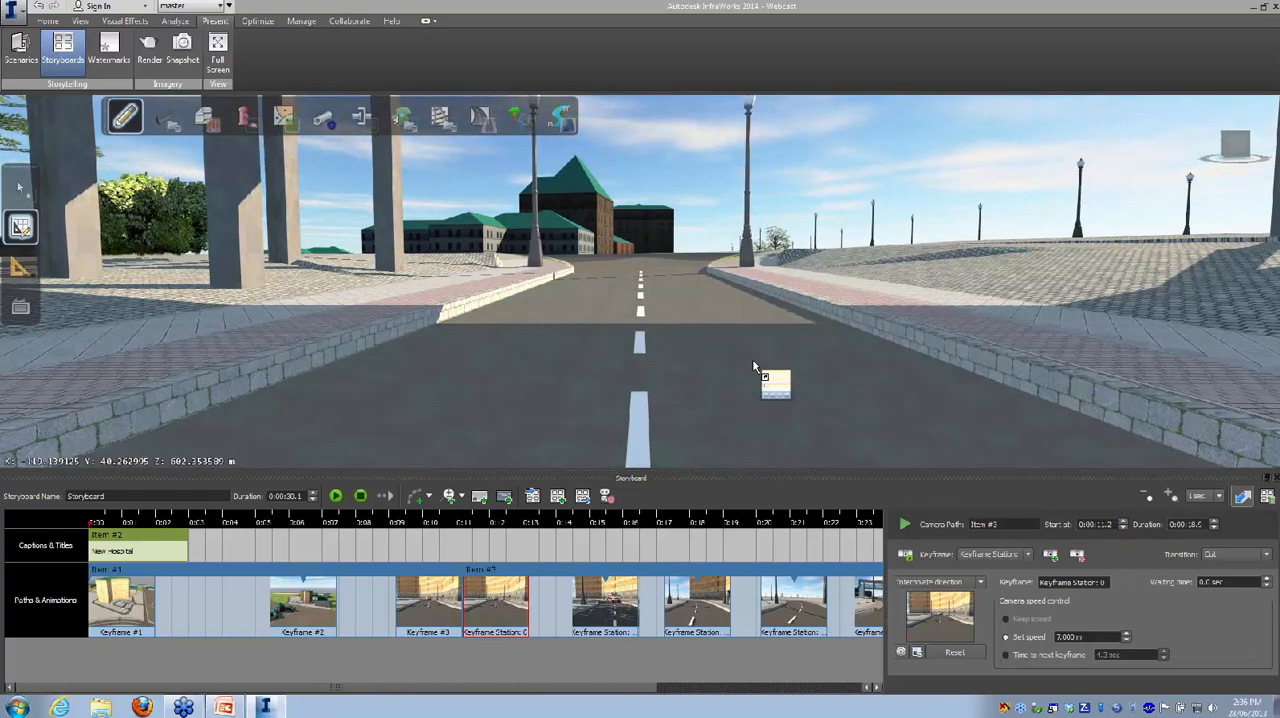
key(alt+Tab)
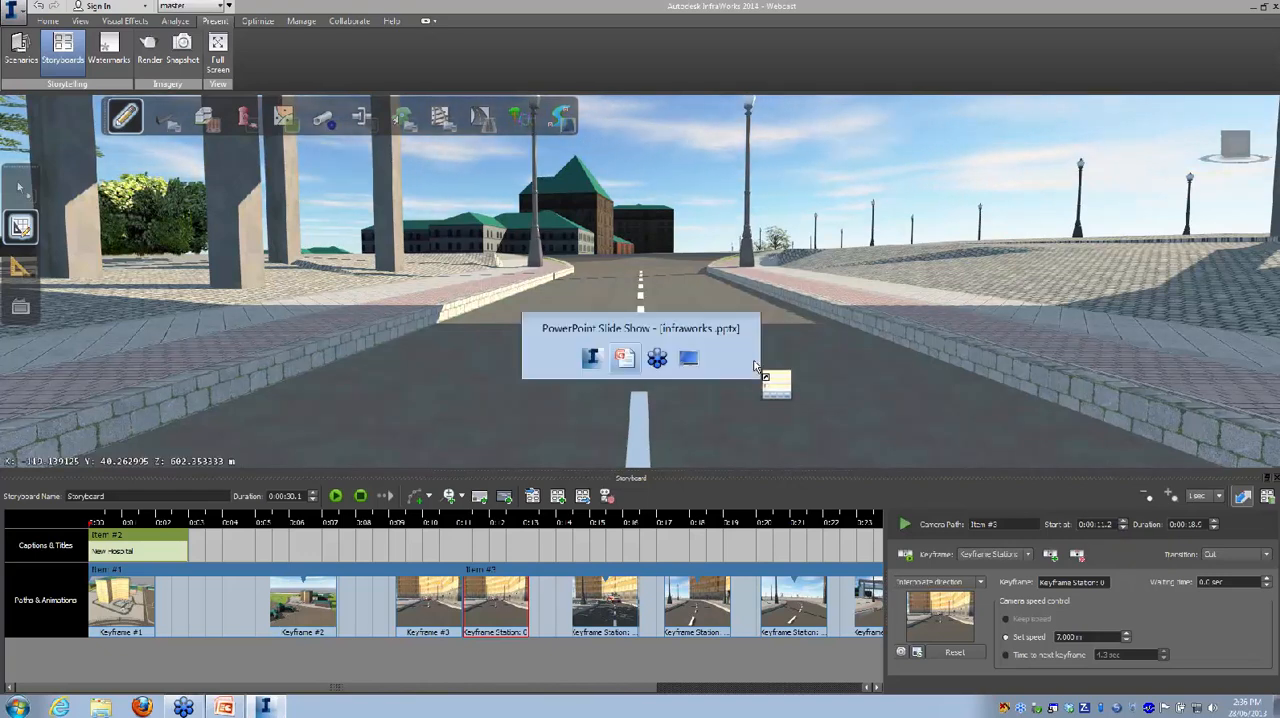
key(alt+Tab)
key(alt+Tab)
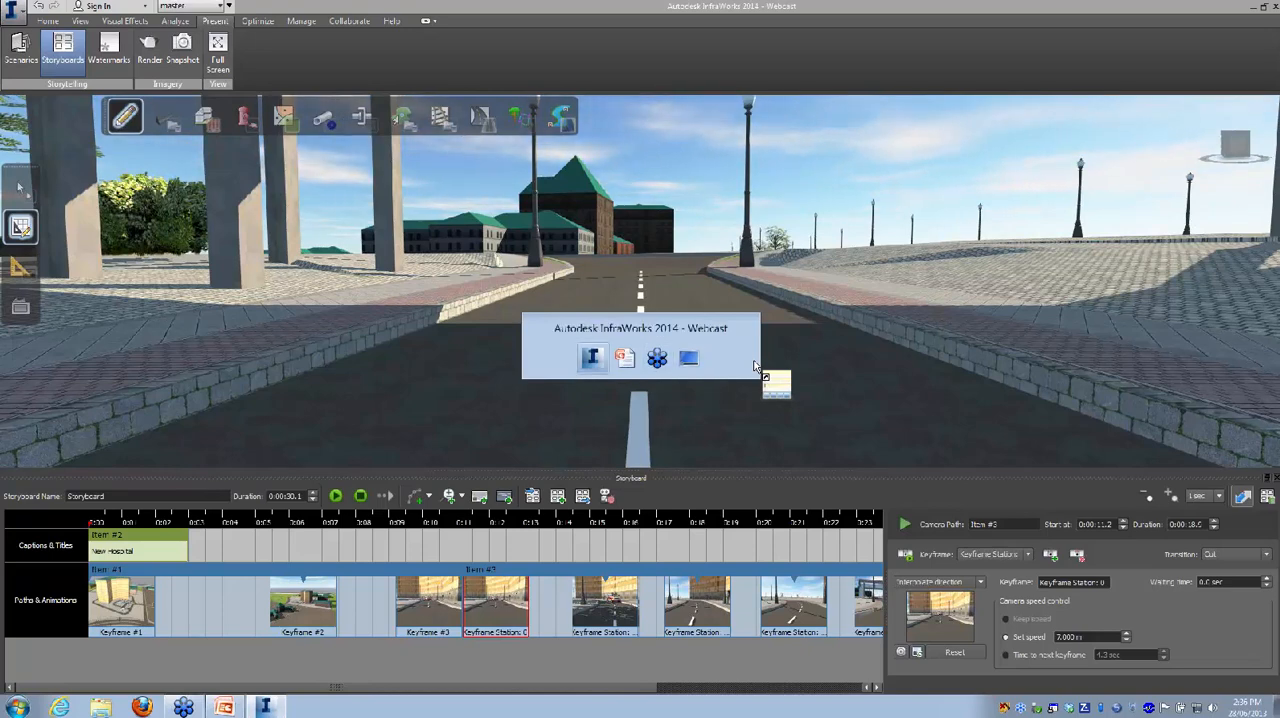